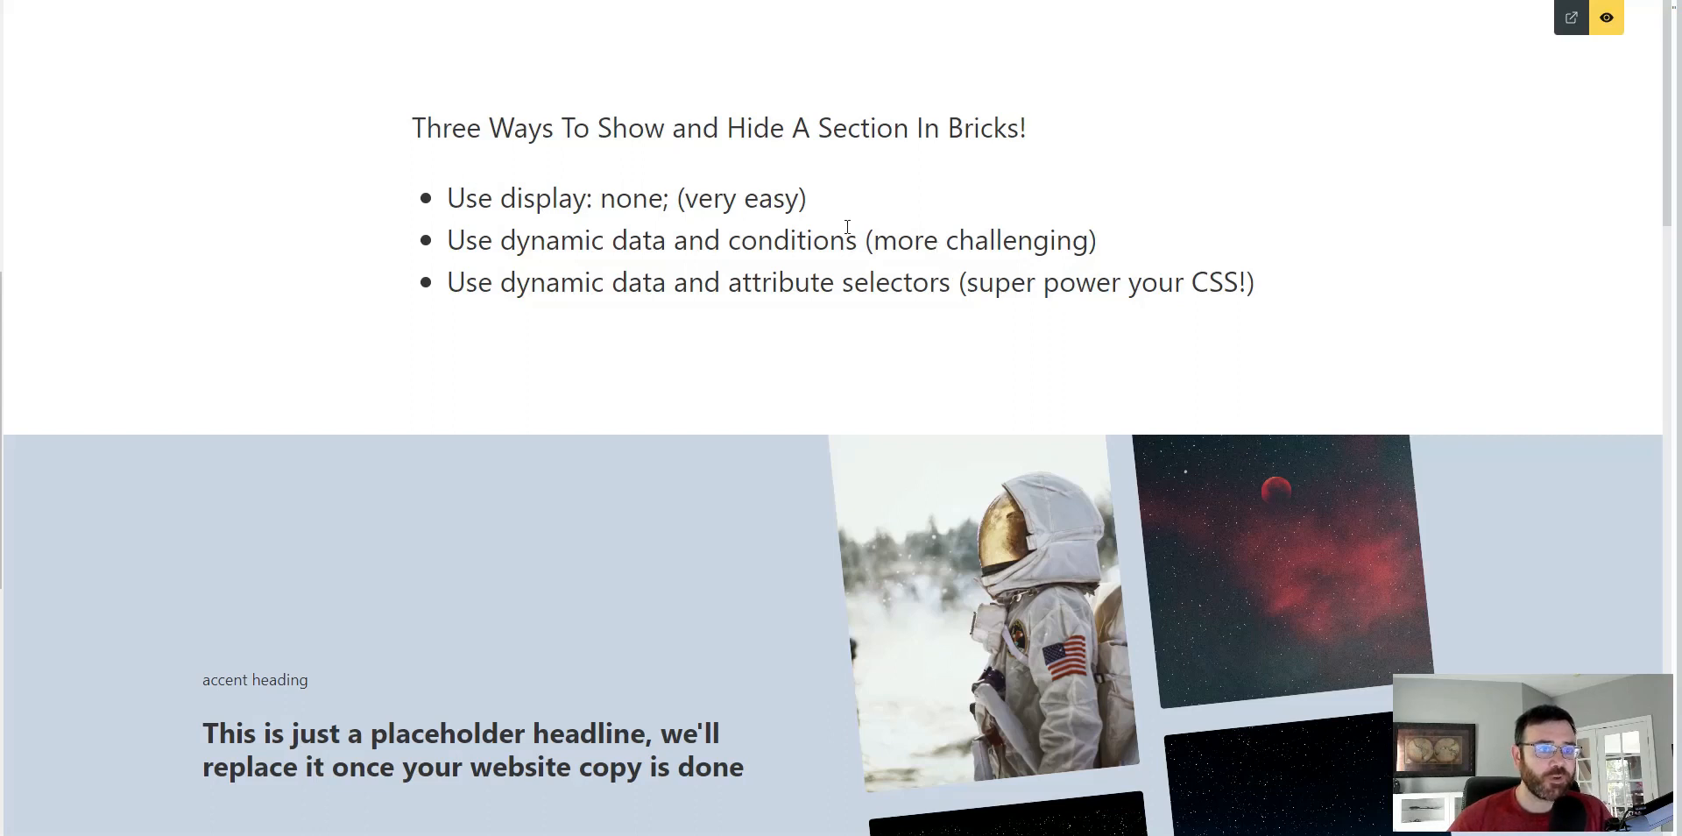
- Review the list of three ways to show and hide a section: display none, dynamic data conditions, and attribute selectors
left_click_drag(877, 243, 1085, 253)
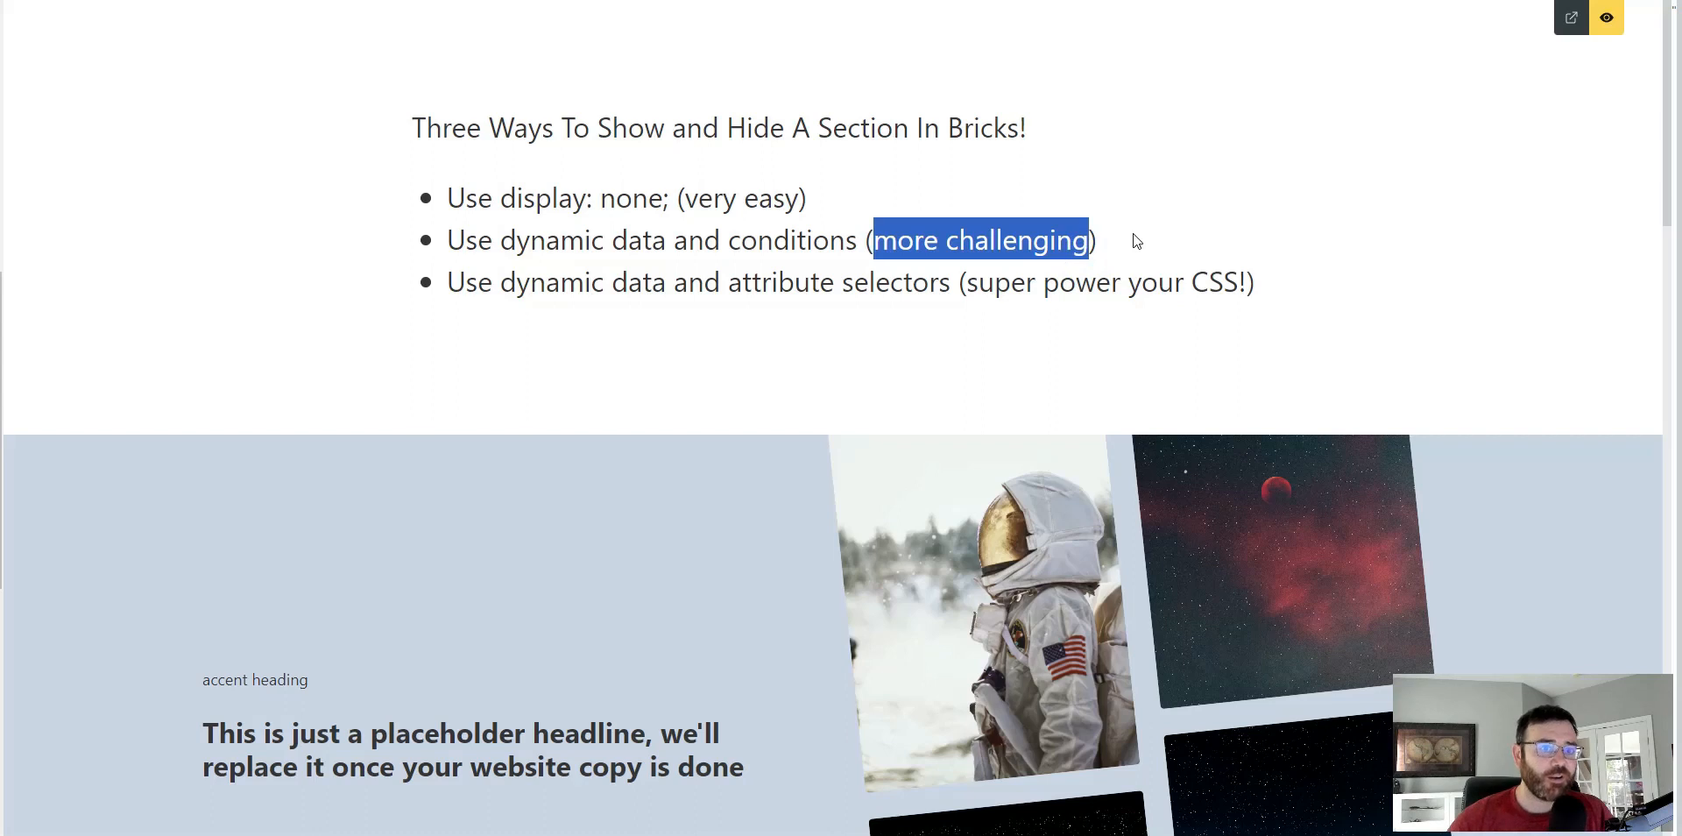
left_click(1136, 241)
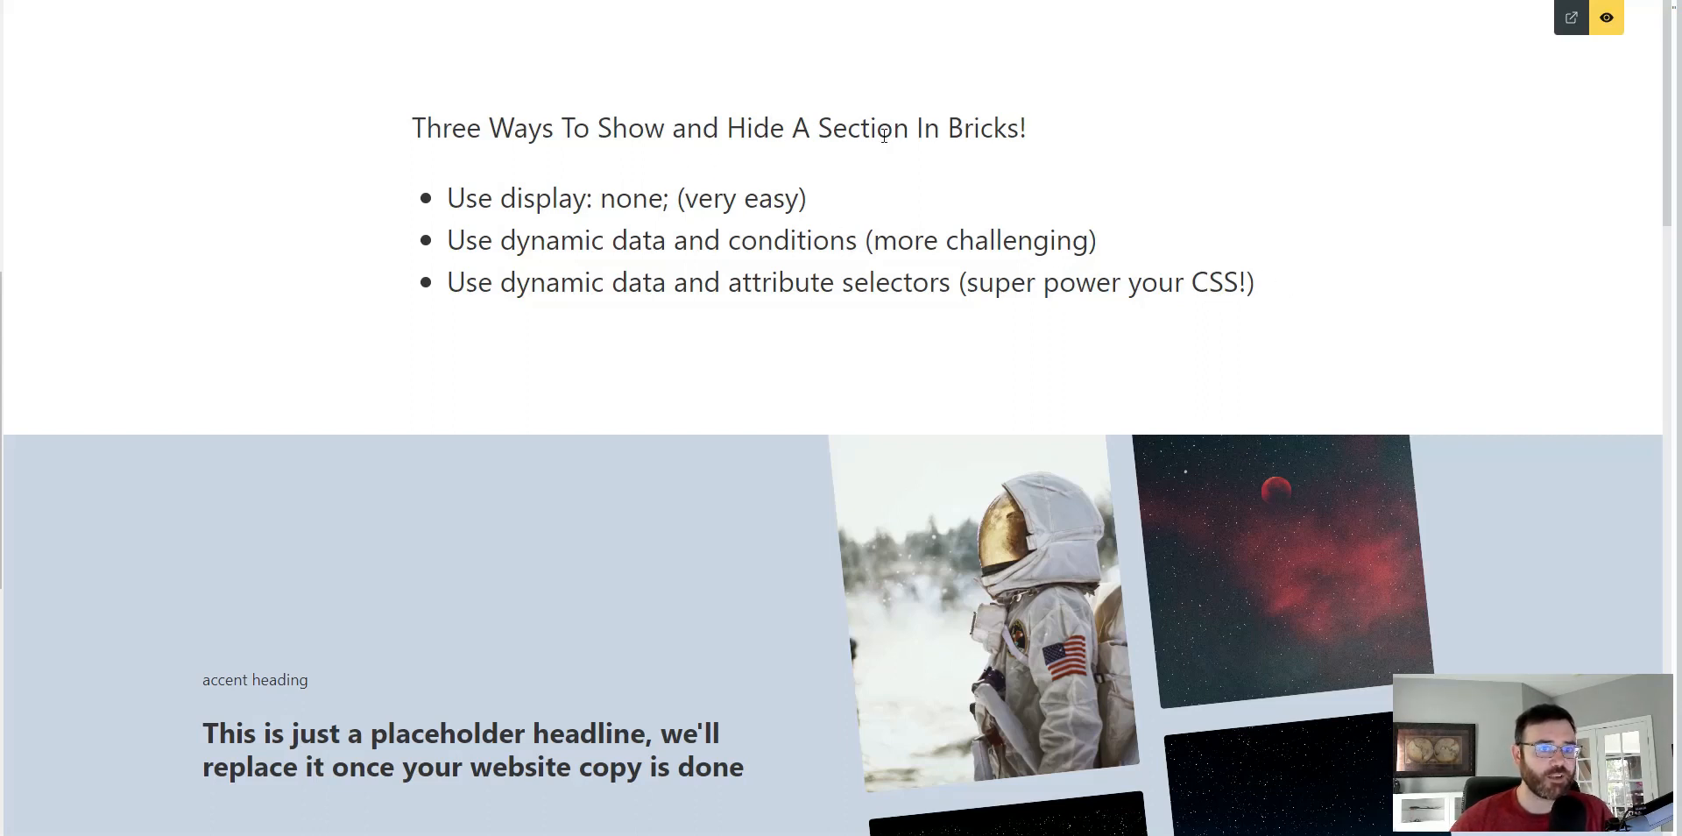
left_click_drag(822, 198, 450, 212)
left_click(543, 234)
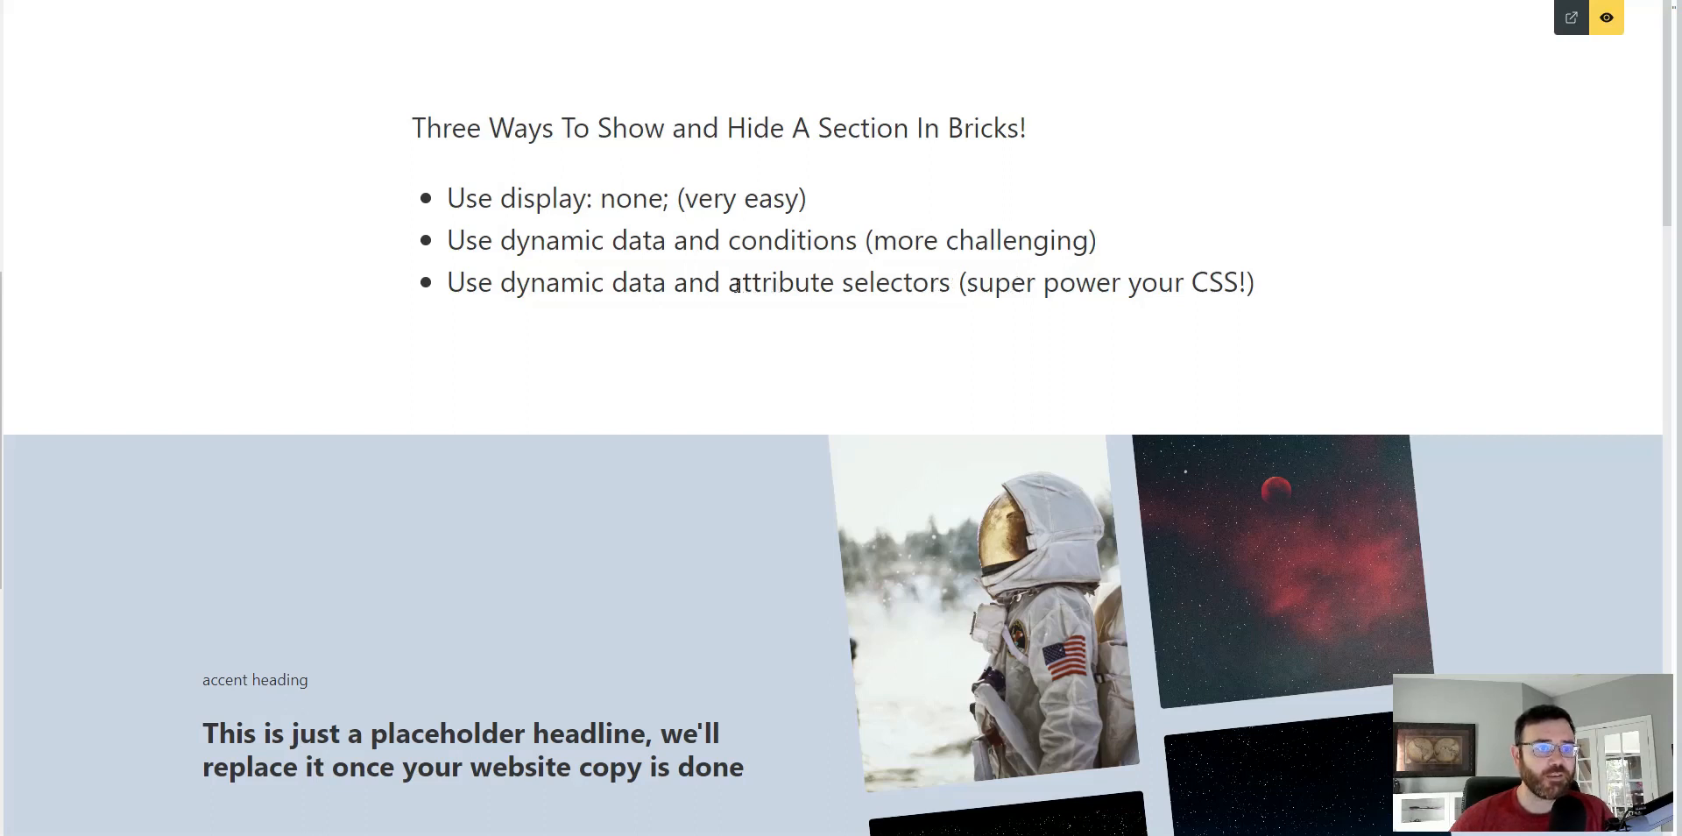
left_click_drag(737, 285, 946, 287)
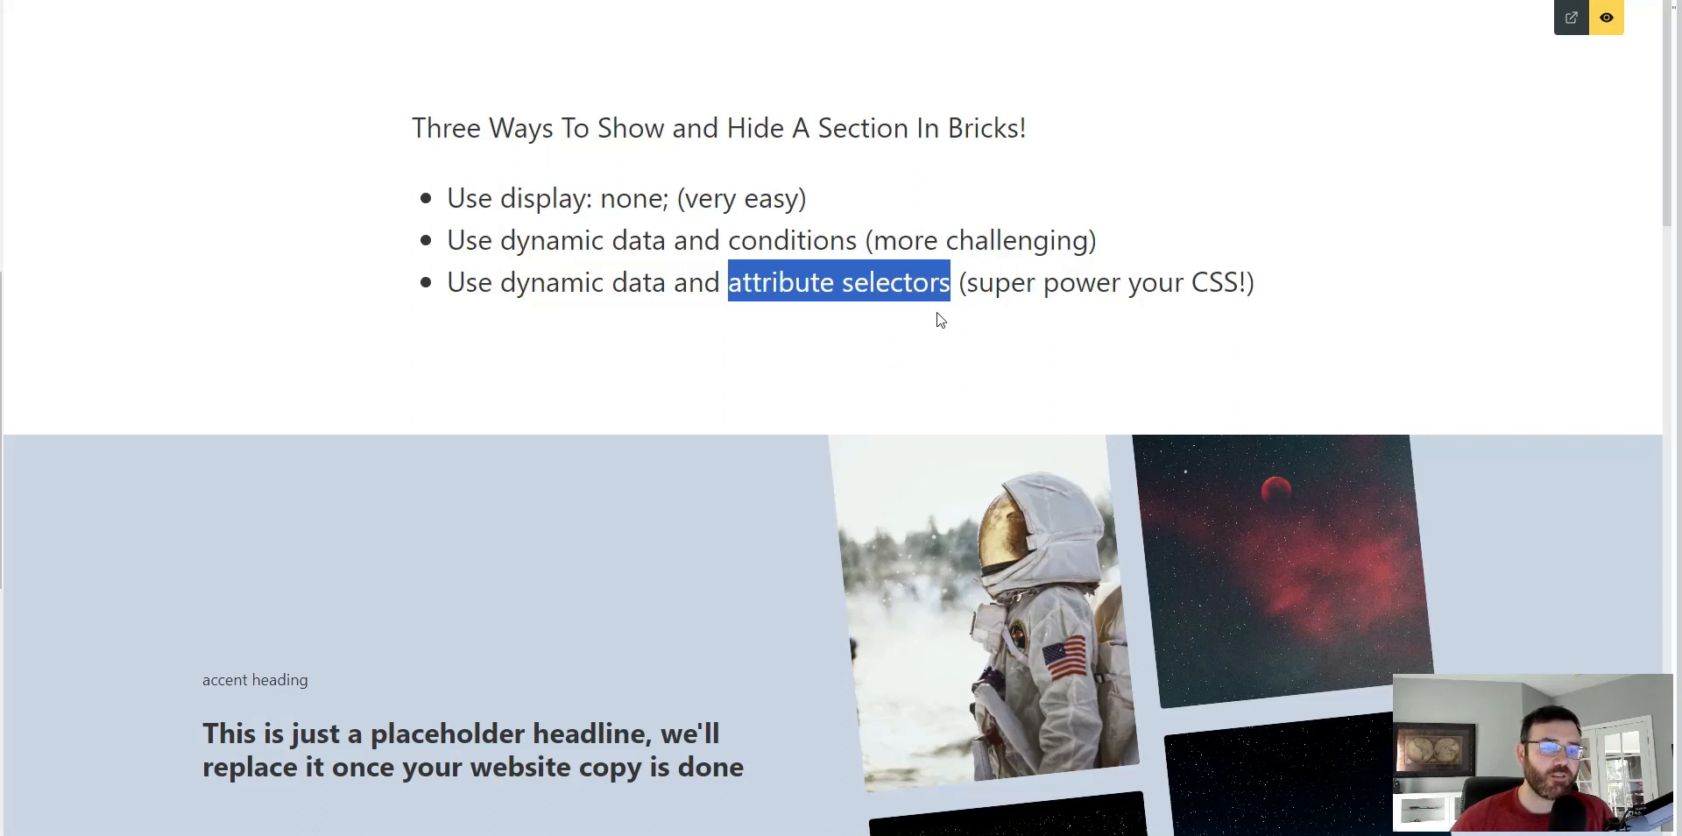
scroll(664, 418, "down", 1)
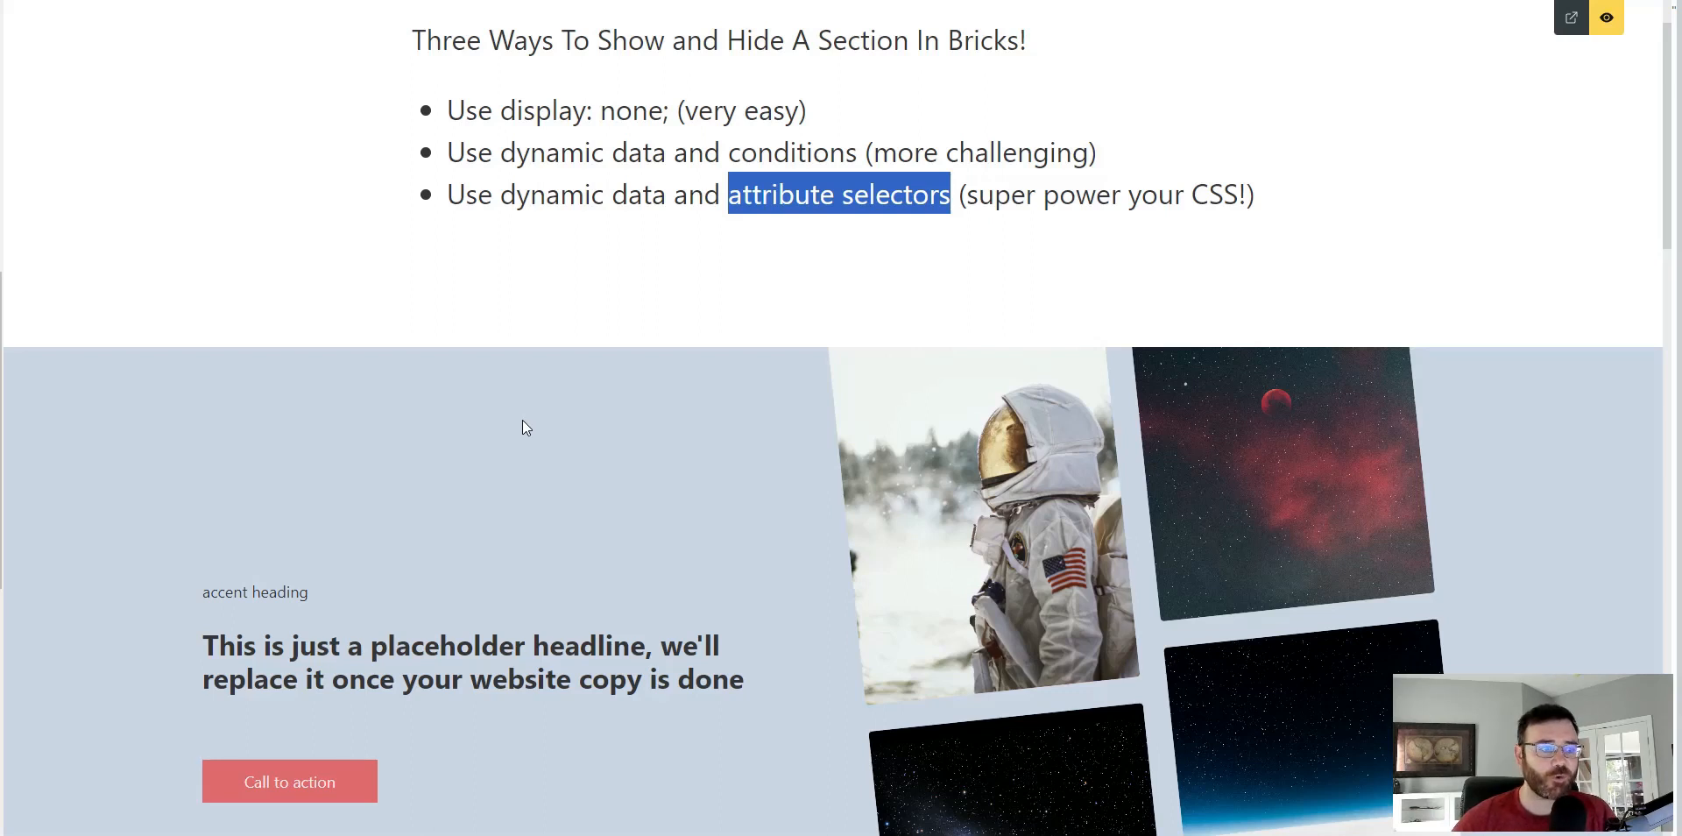
scroll(522, 424, "down", 1)
scroll(522, 424, "up", 1)
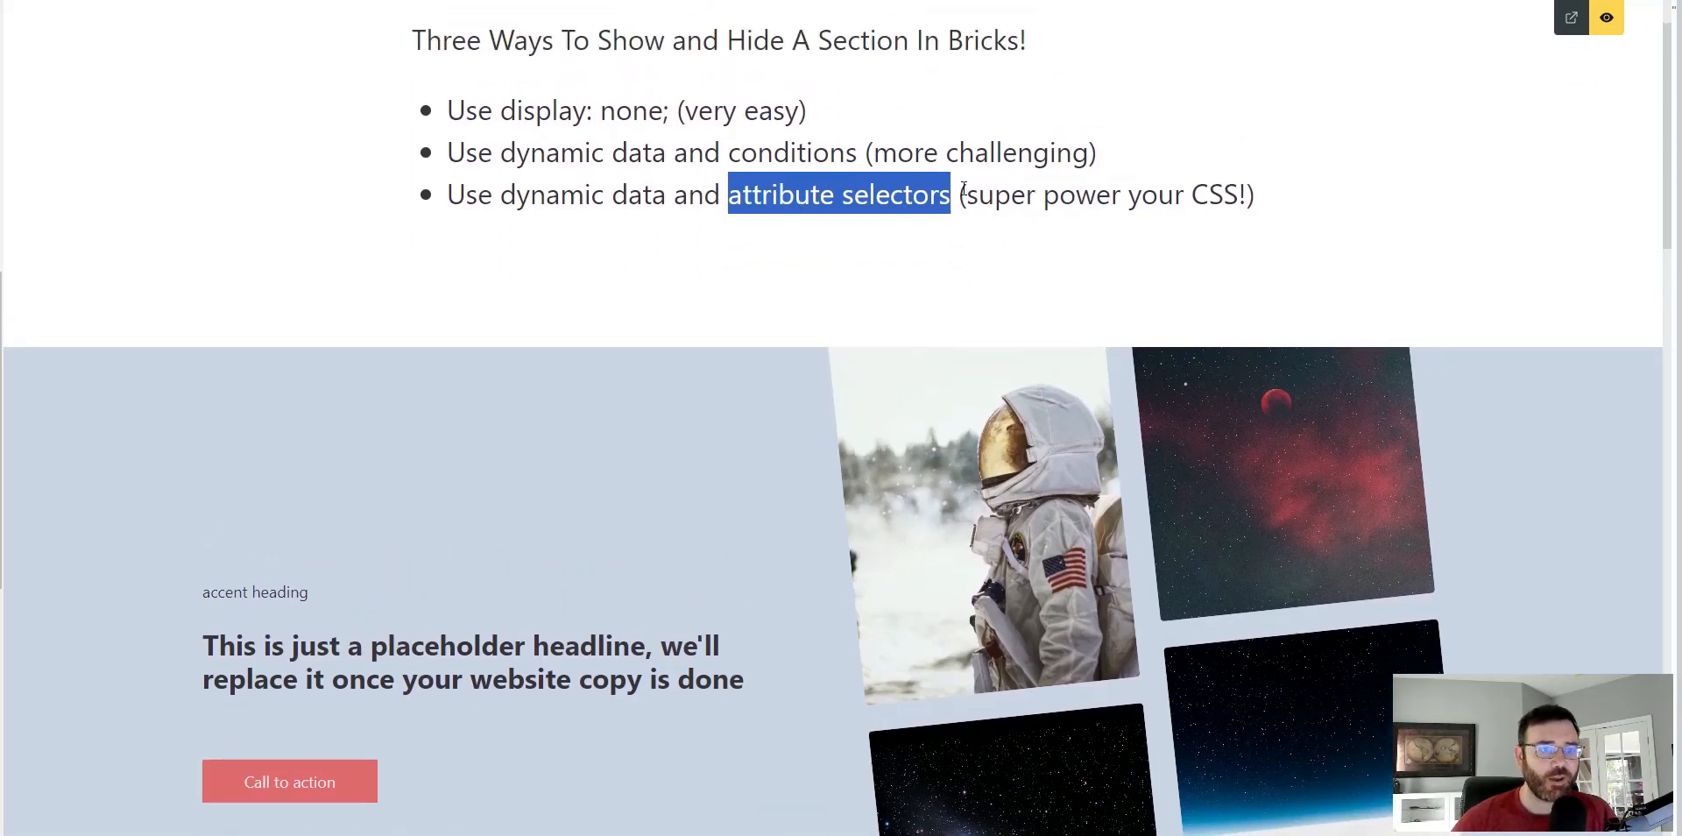
left_click(1056, 204)
scroll(1084, 322, "up", 1)
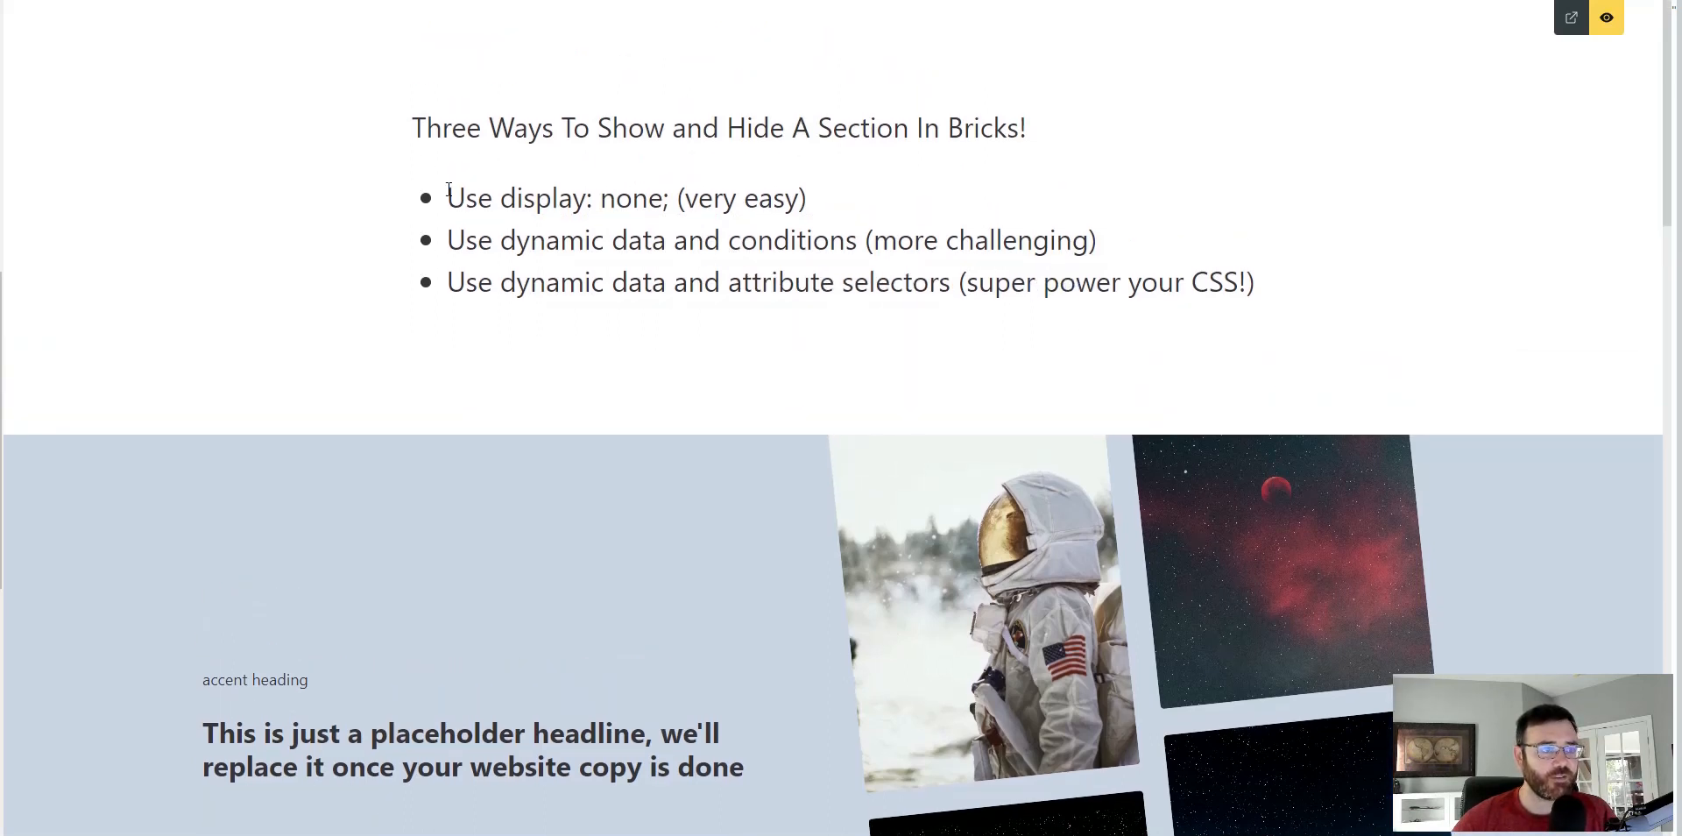
- Leave the preview, delete the introductory text section with the list of methods, and save the page
left_click(1603, 19)
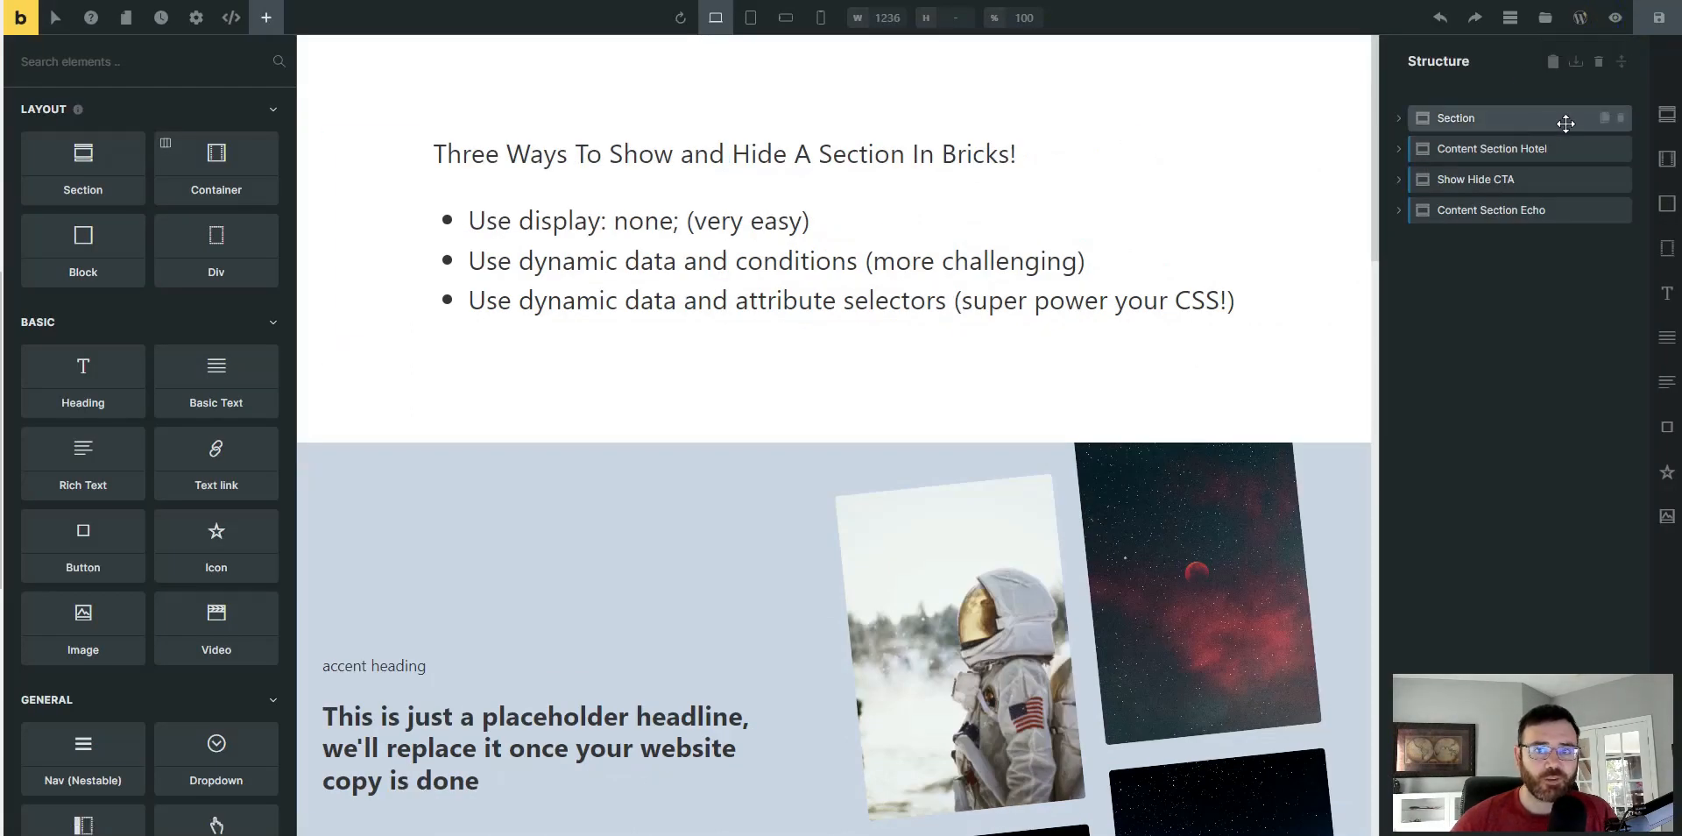
left_click(1620, 120)
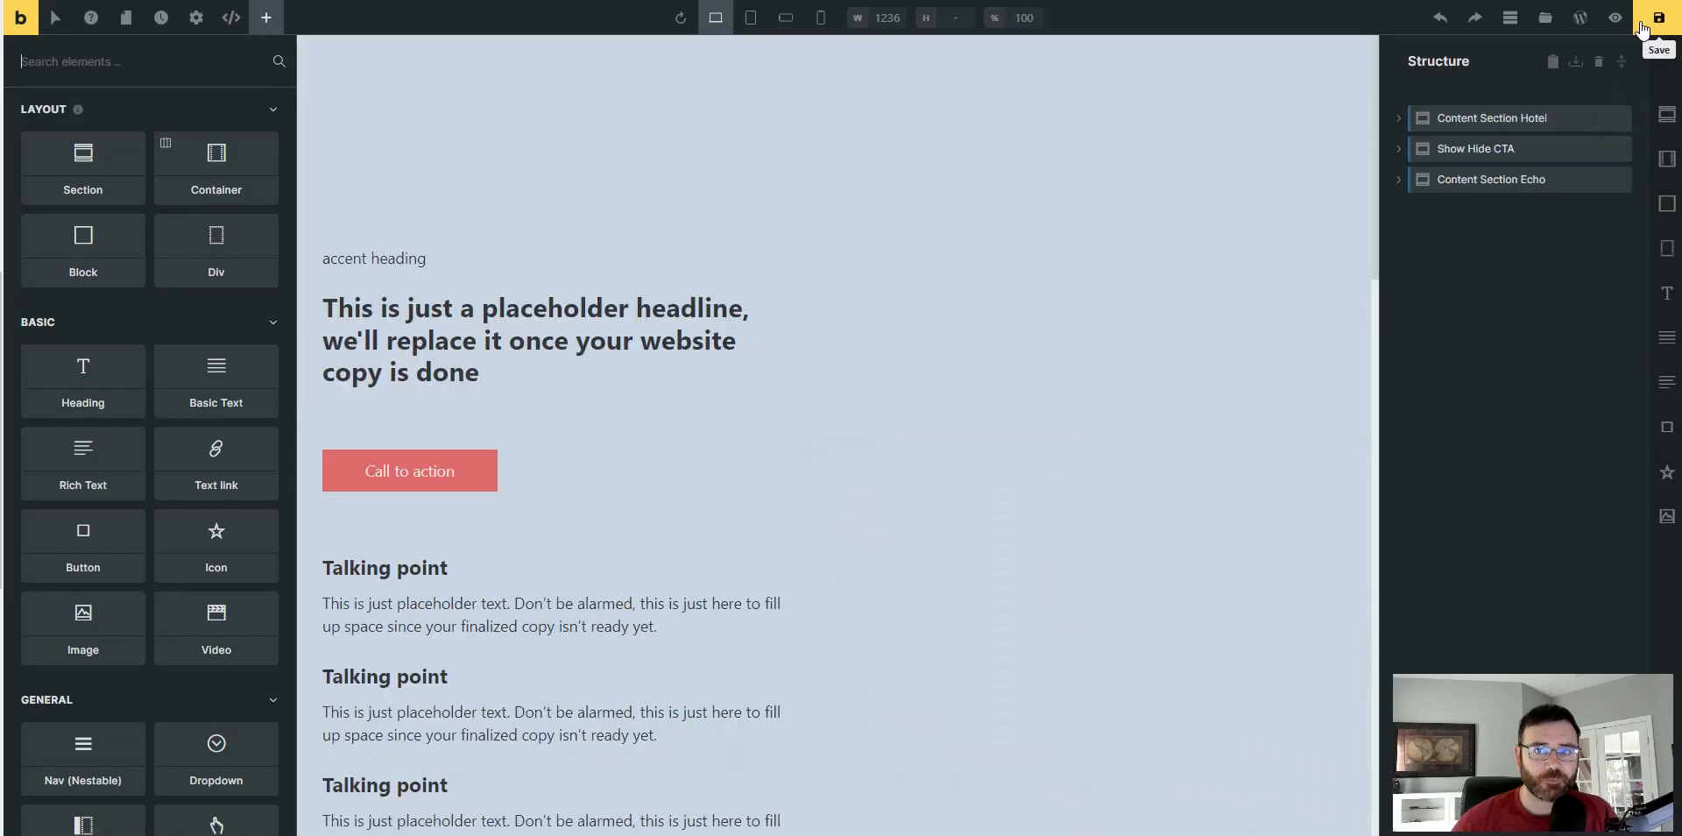
left_click(1656, 19)
- Look through the page's three sections, focusing on the middle moon call-to-action section headed "We Want To Hide This Section"
scroll(893, 289, "down", 6)
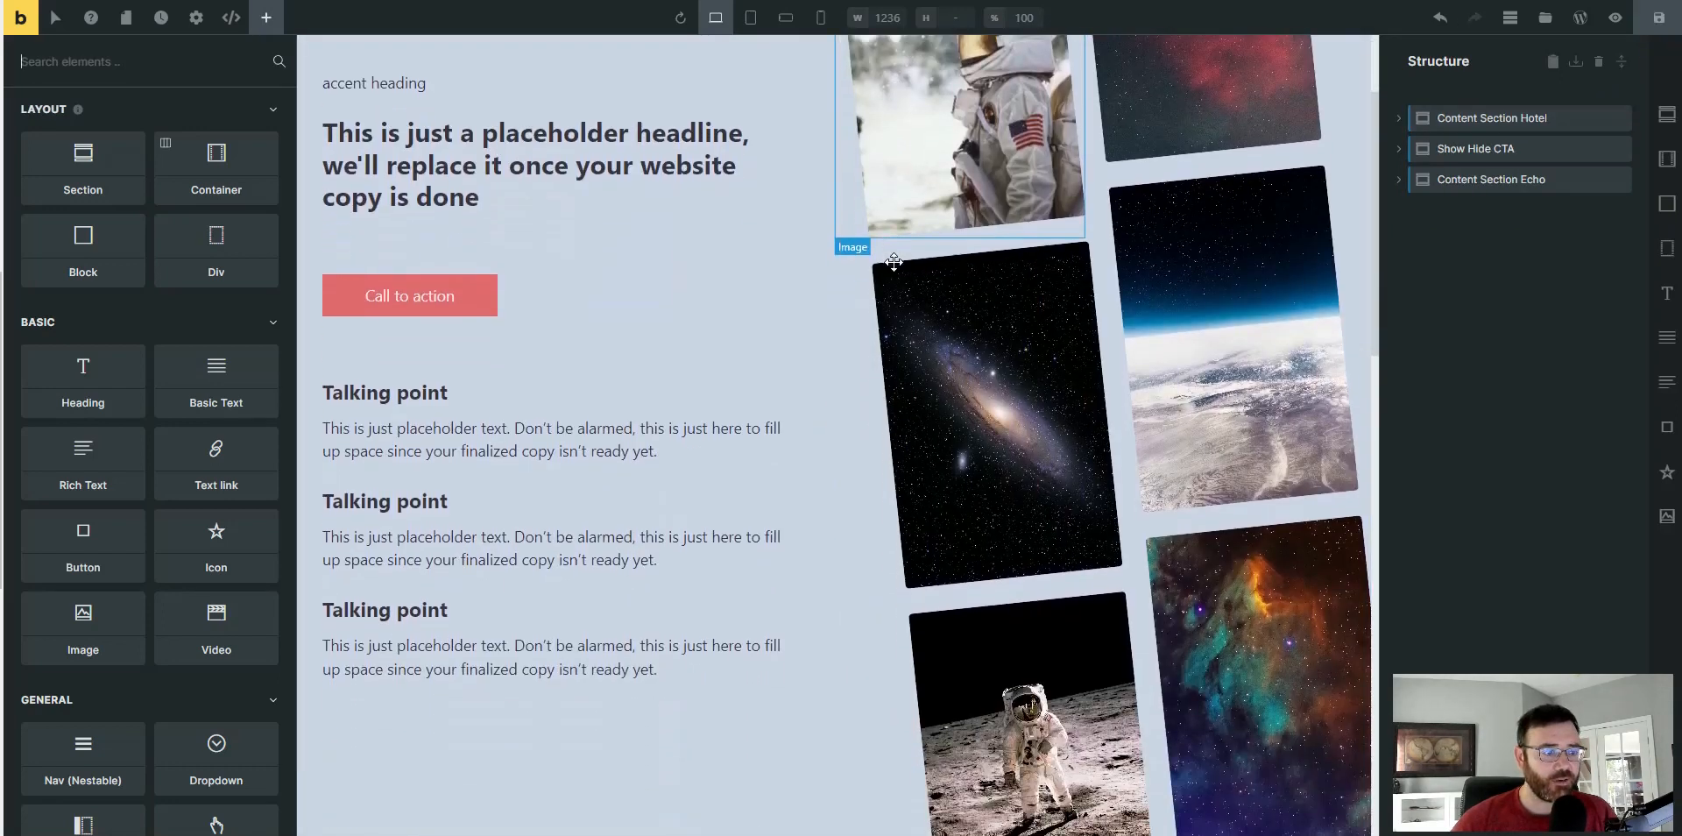
scroll(894, 288, "up", 5)
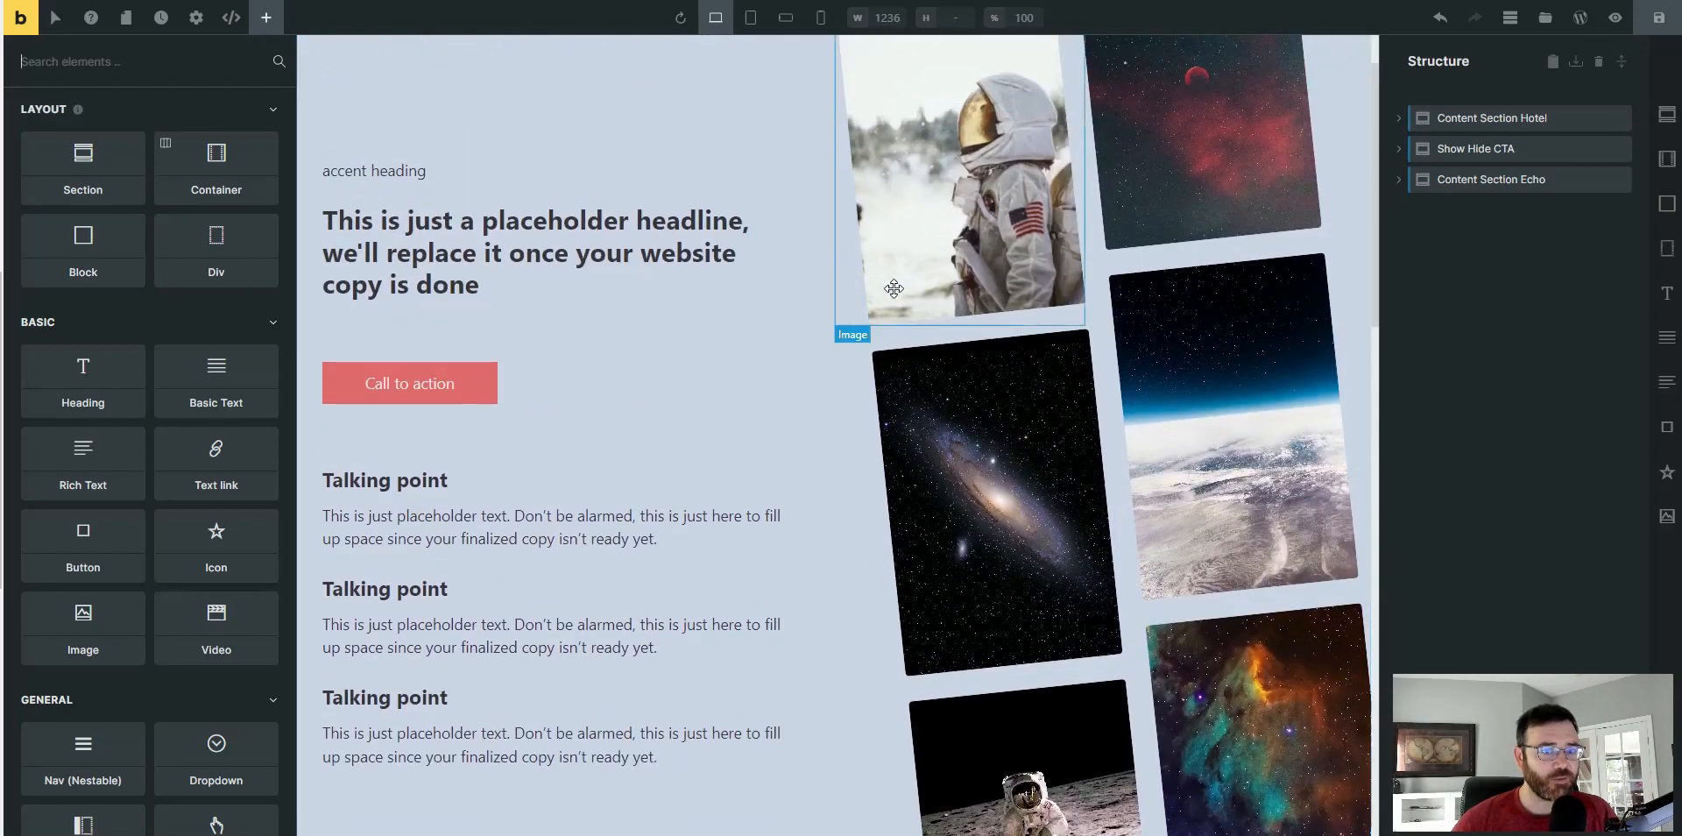
scroll(687, 364, "up", 1)
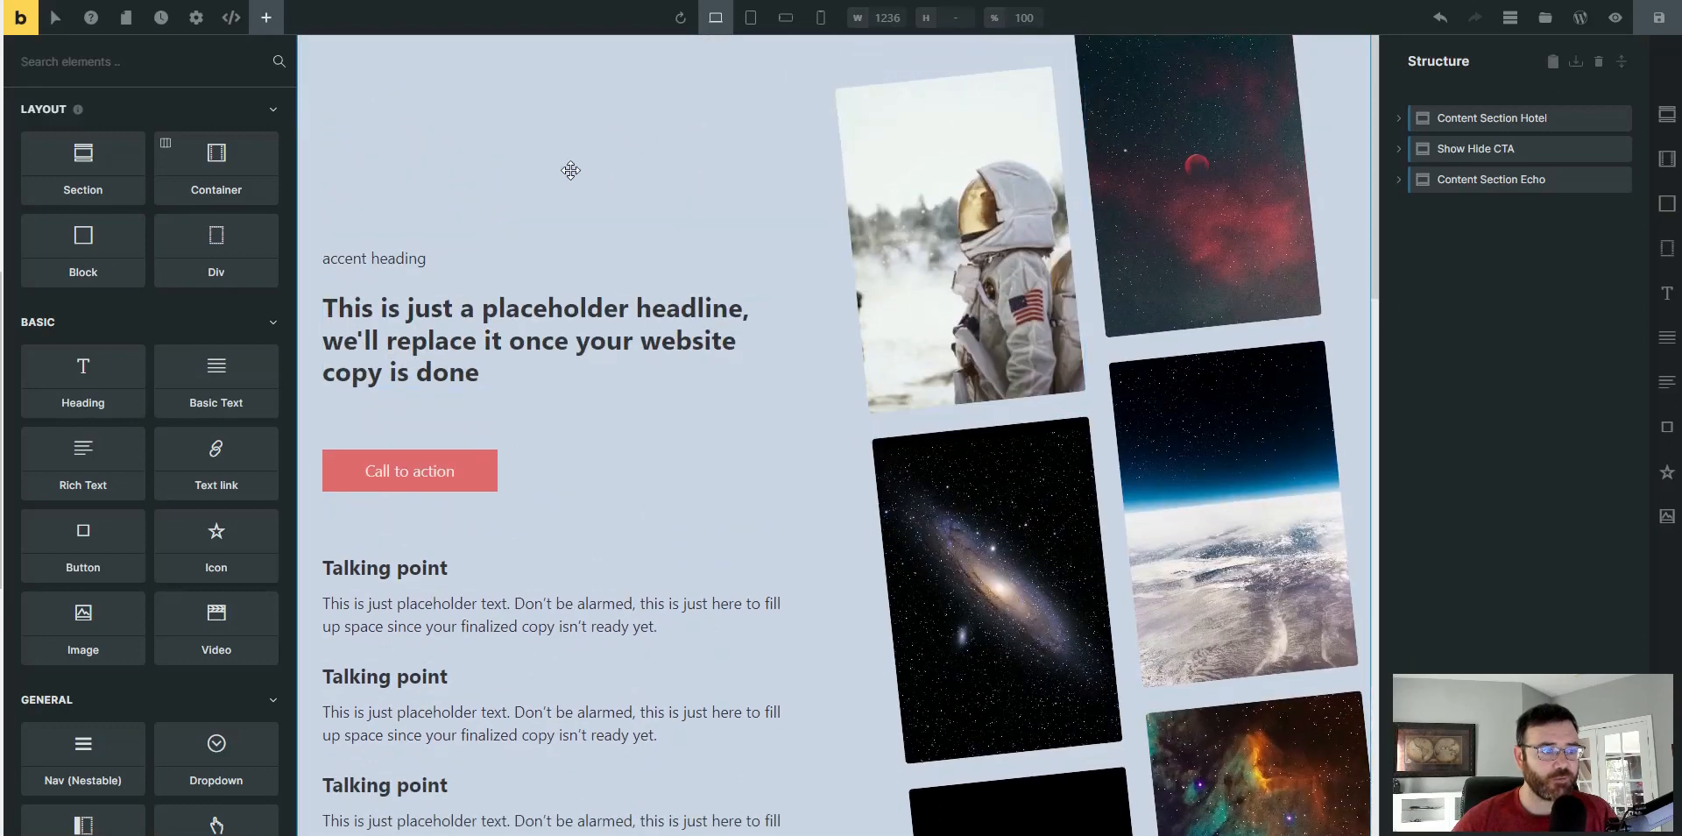
scroll(770, 239, "down", 12)
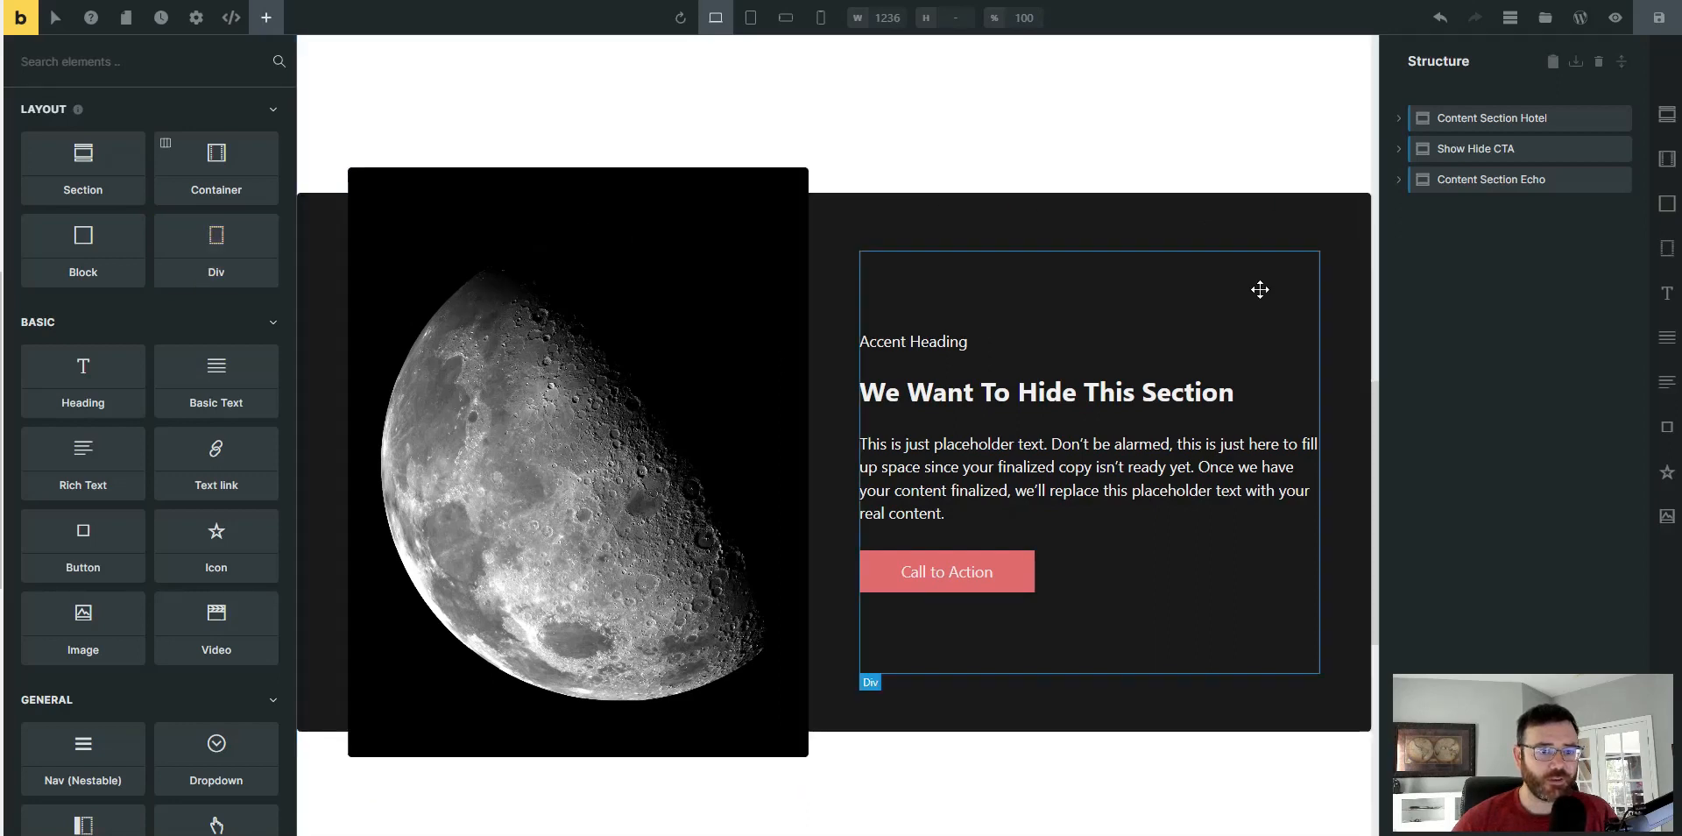
scroll(1179, 361, "up", 2)
scroll(1179, 361, "up", 8)
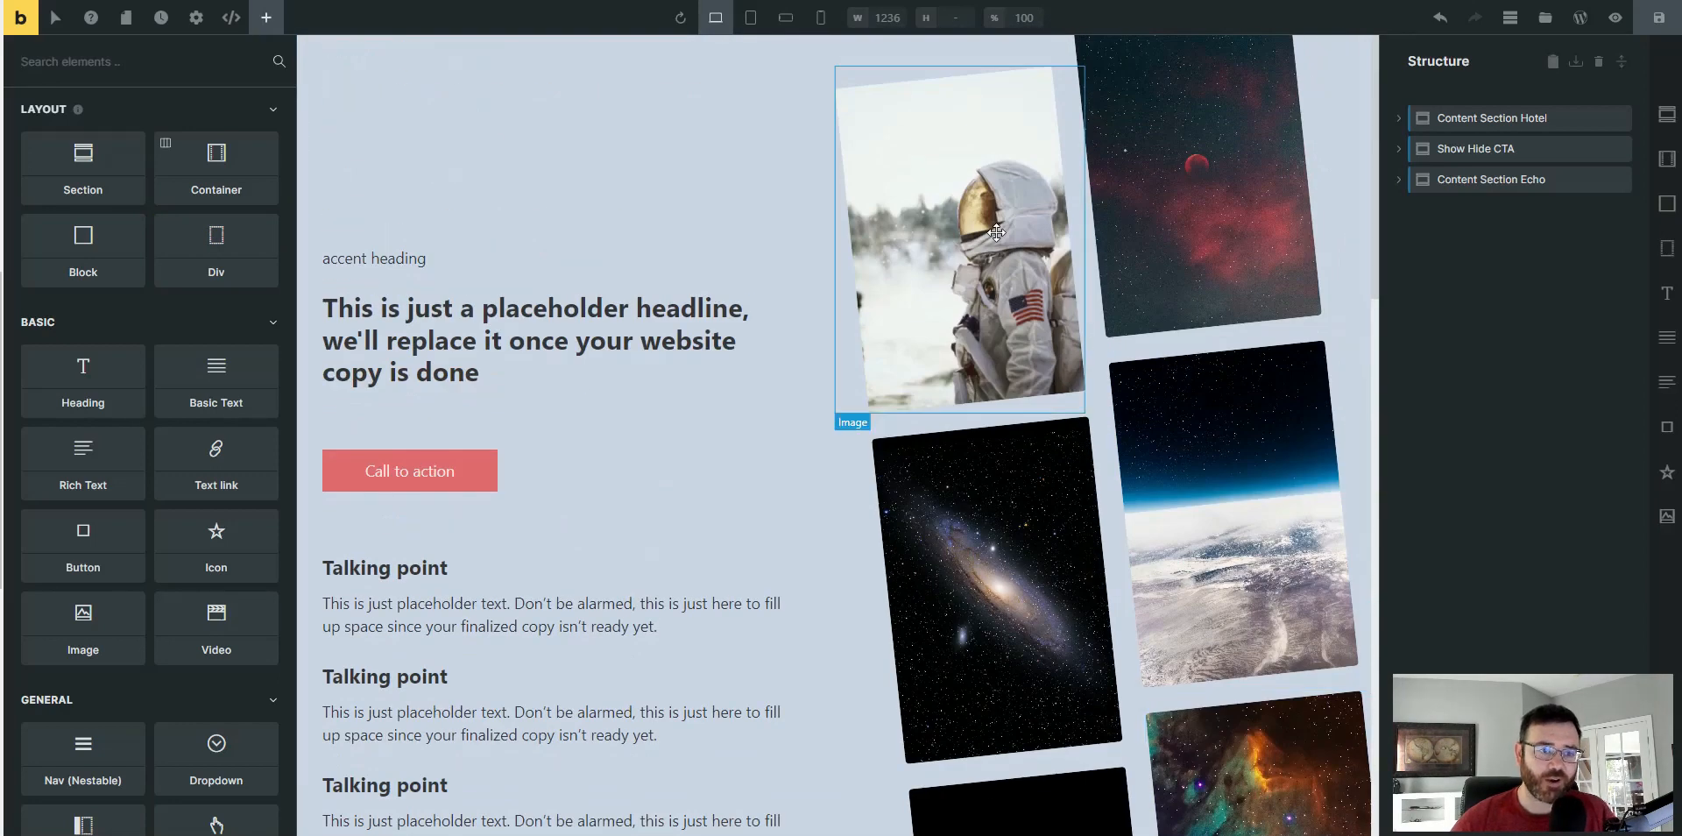
scroll(996, 232, "down", 10)
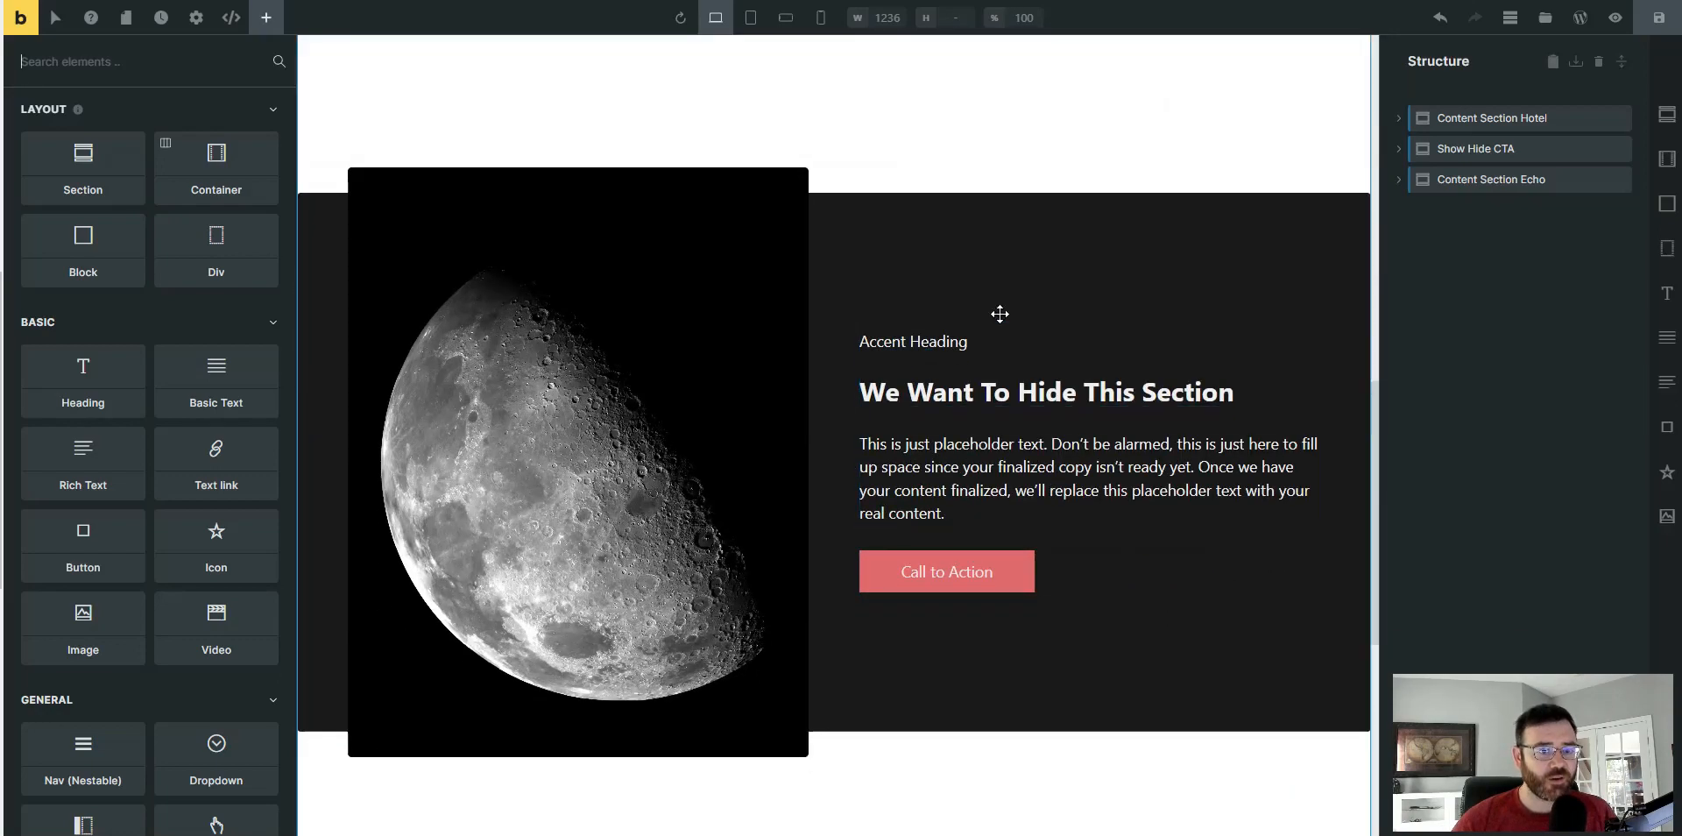
scroll(1021, 335, "down", 2)
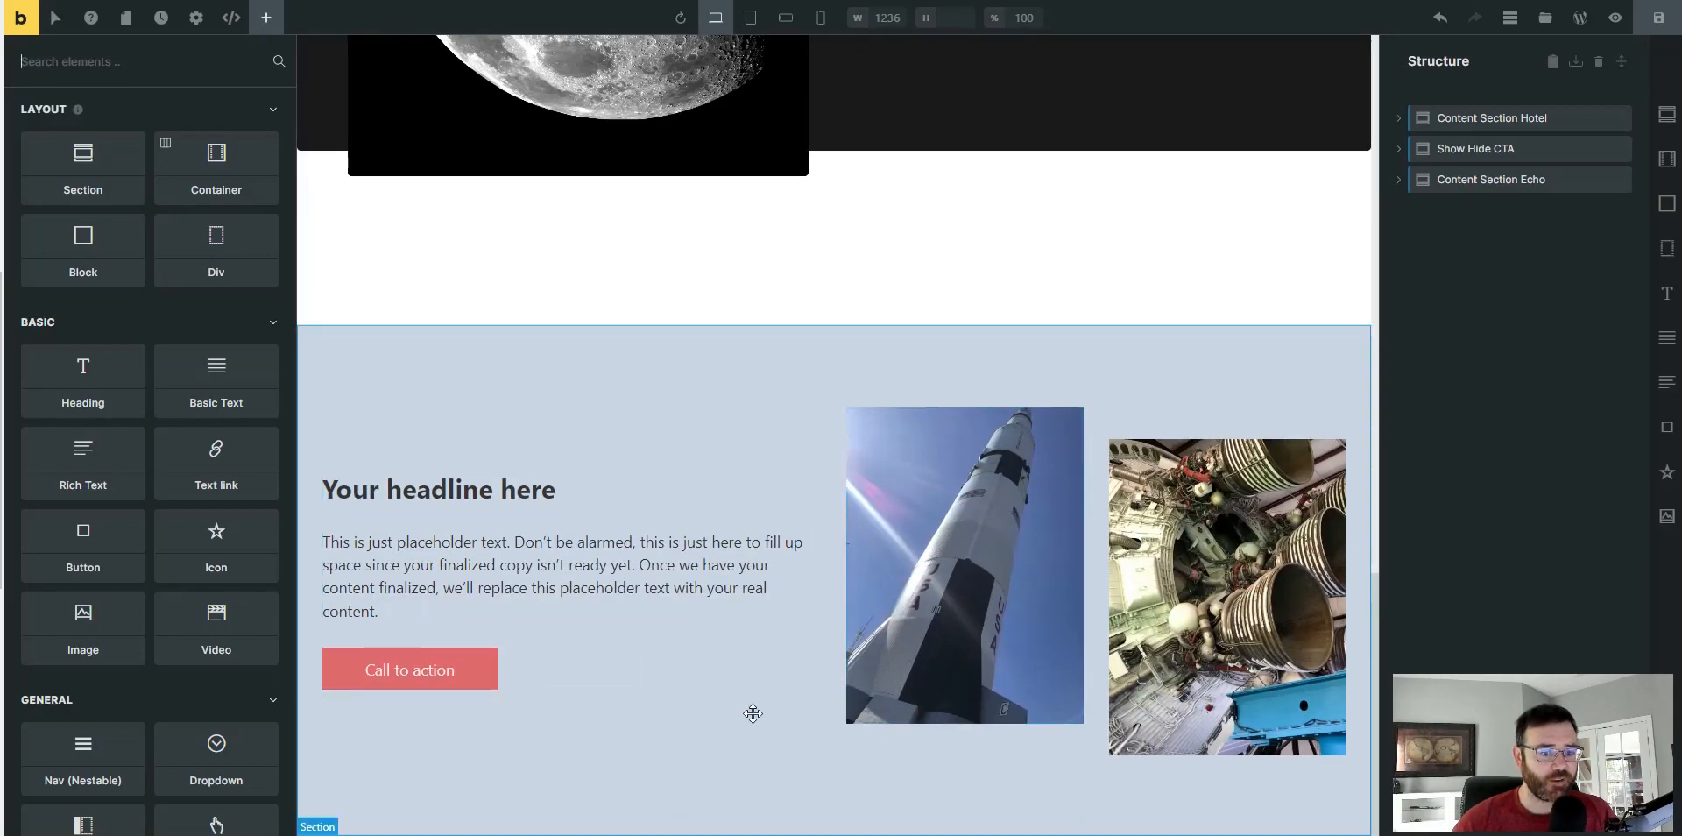
scroll(685, 750, "up", 2)
scroll(685, 751, "up", 4)
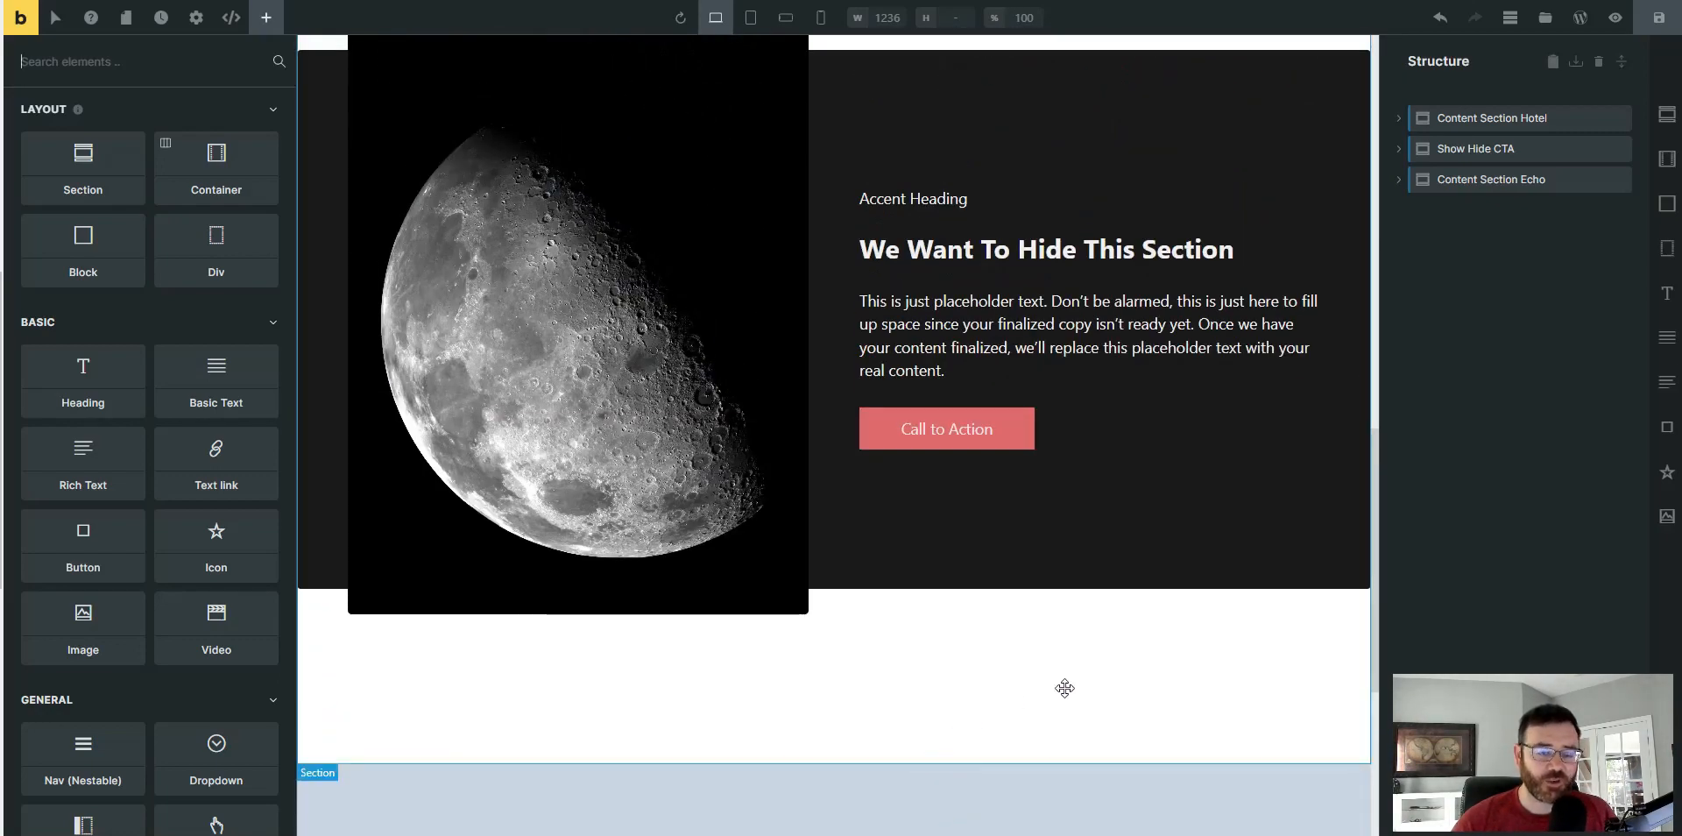
scroll(1064, 686, "up", 1)
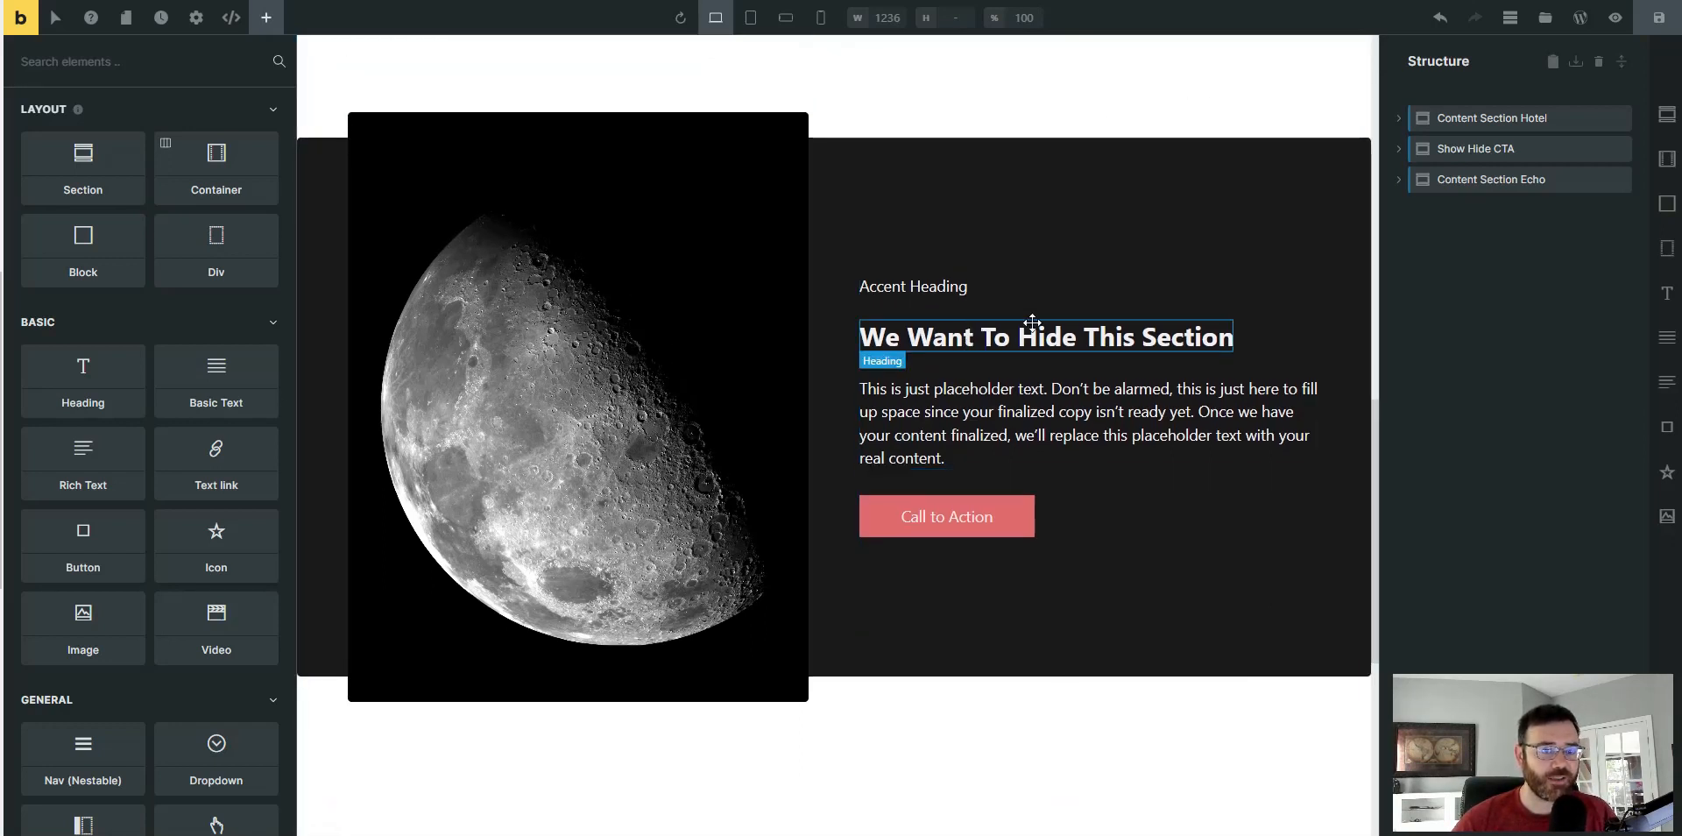
- Widen the settings area and add a new class named display-none to Content Section Hotel
left_click(1462, 118)
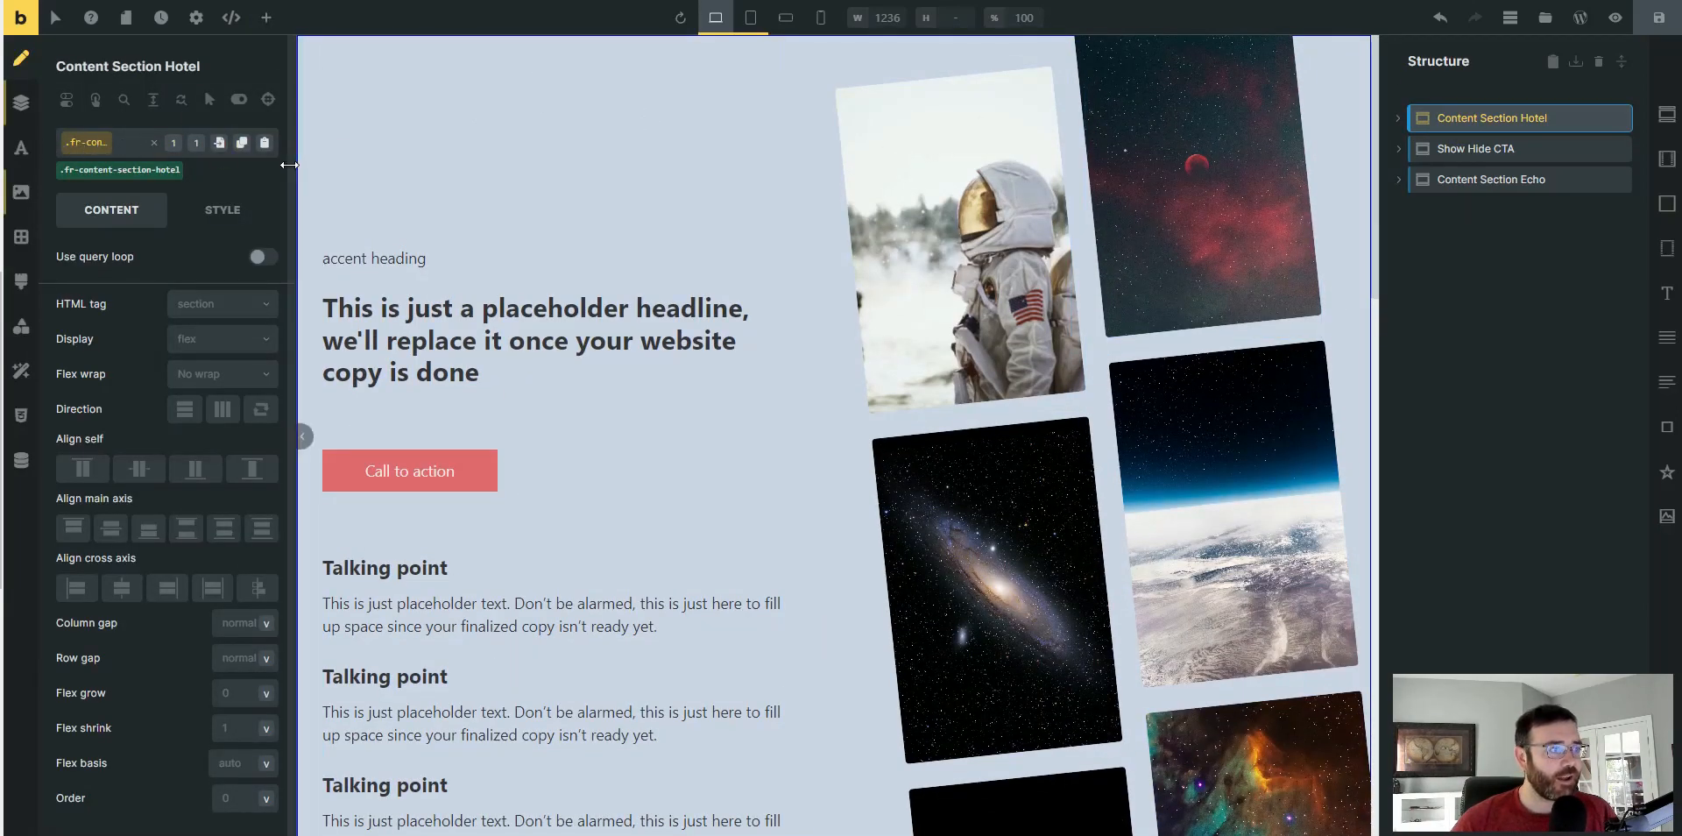
left_click_drag(309, 164, 478, 176)
left_click(248, 149)
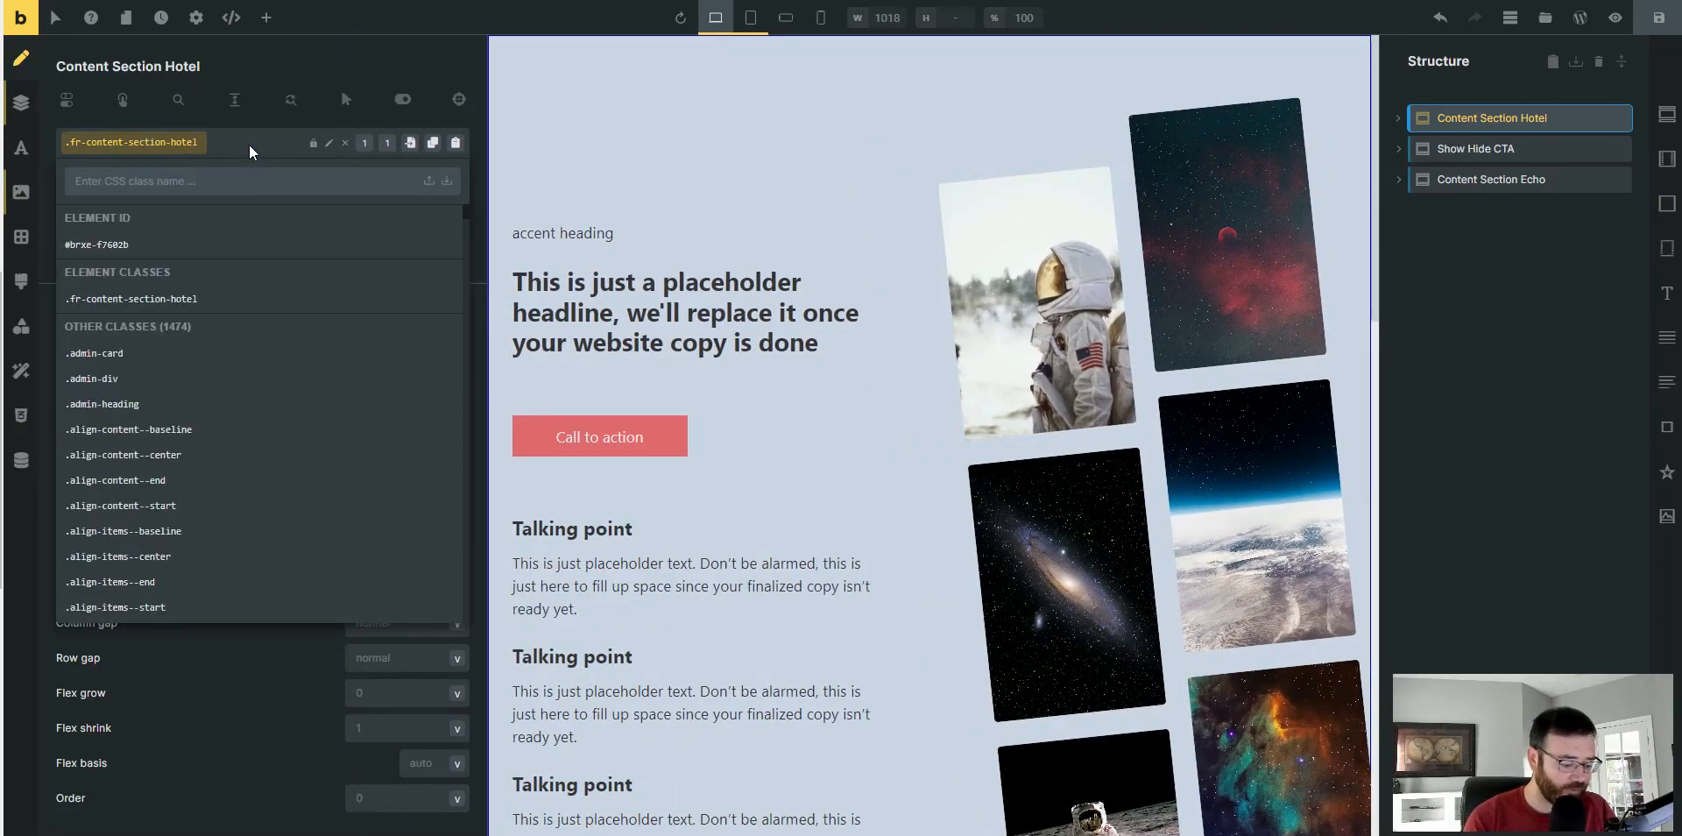
type("display")
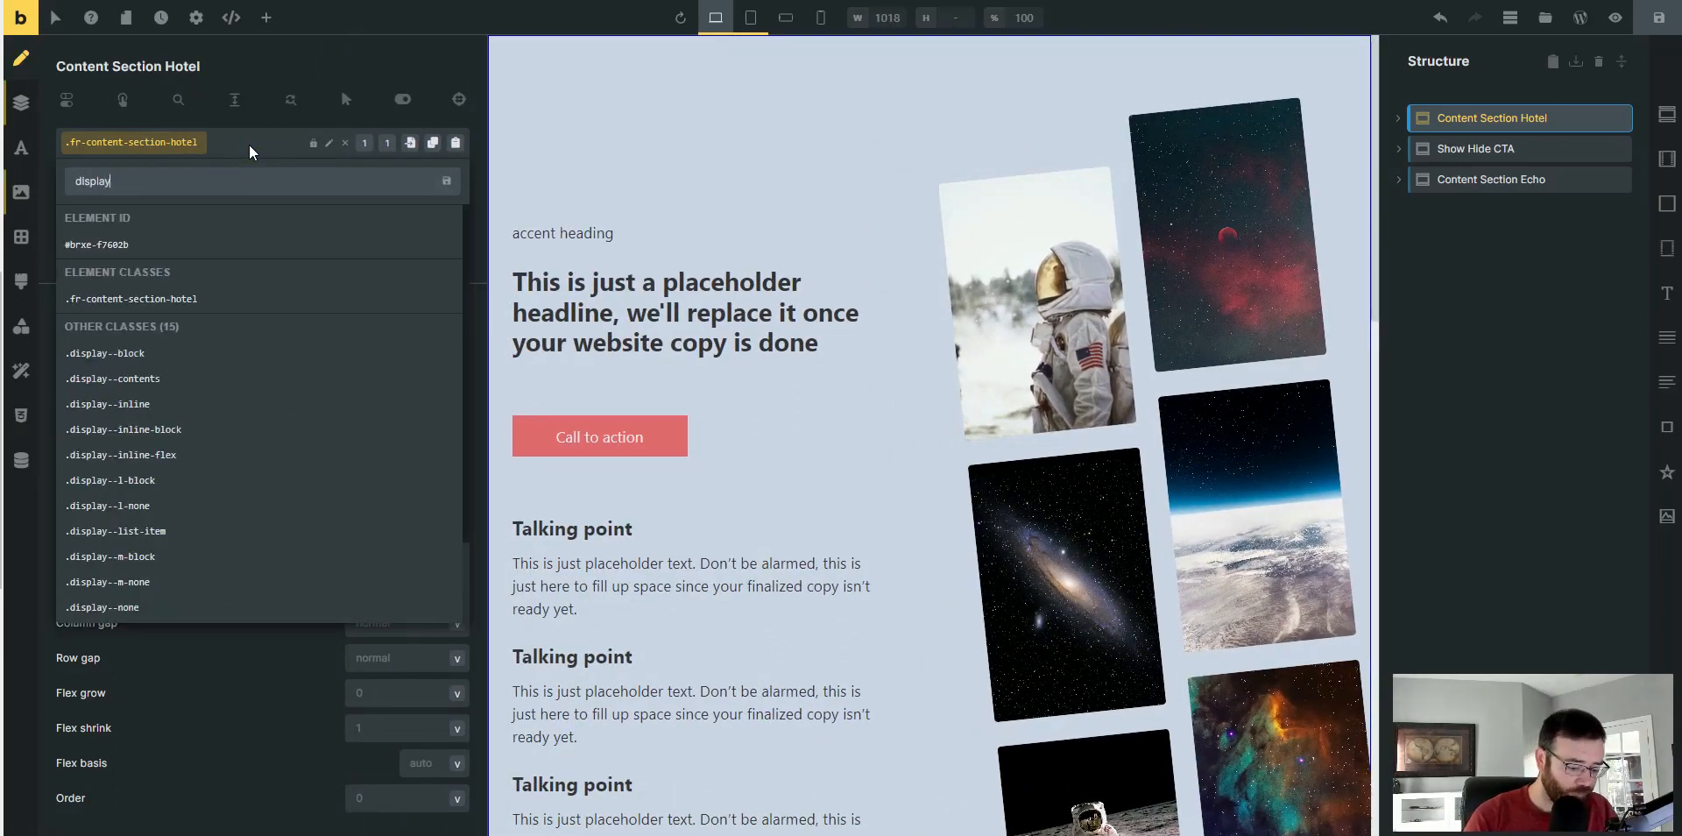
type("-none")
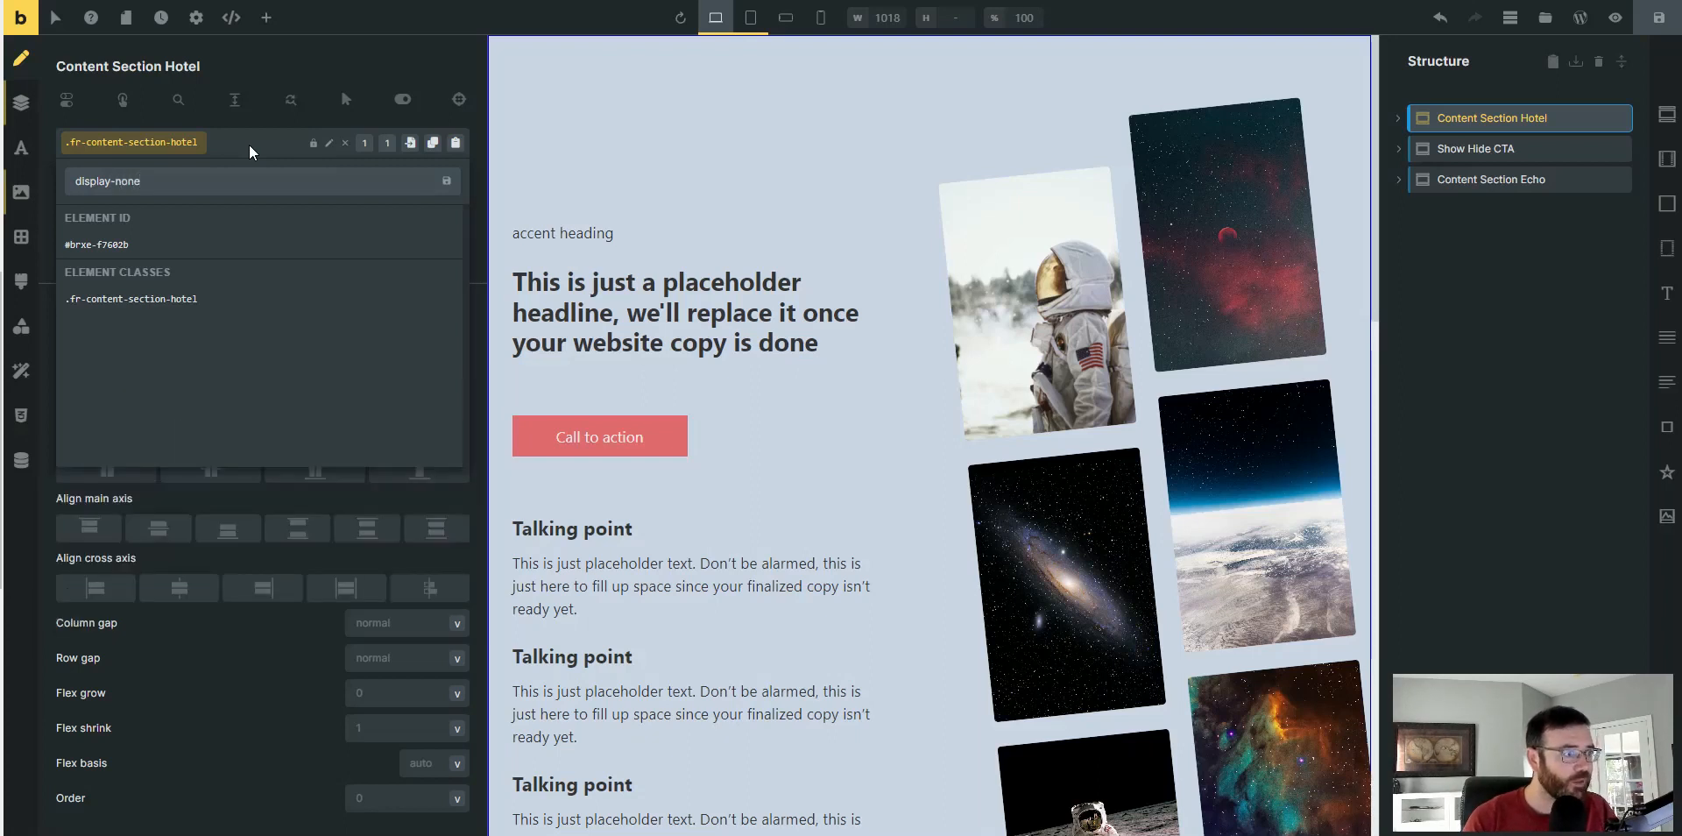
key("Return")
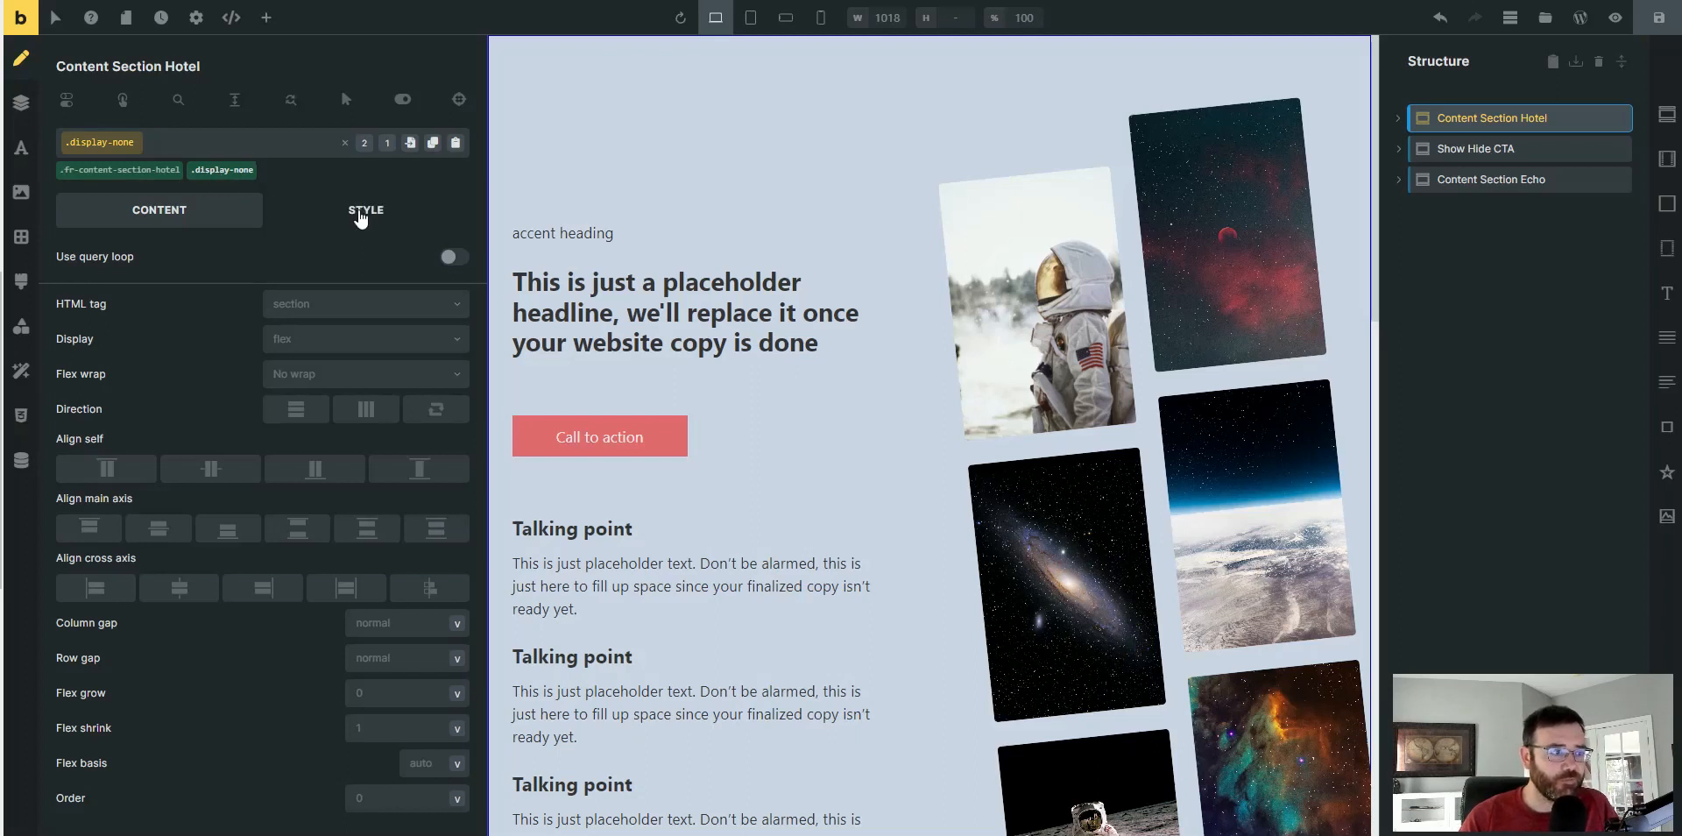
- Set the display-none class's Display property to none, and remove the class from Content Section Hotel
left_click(360, 218)
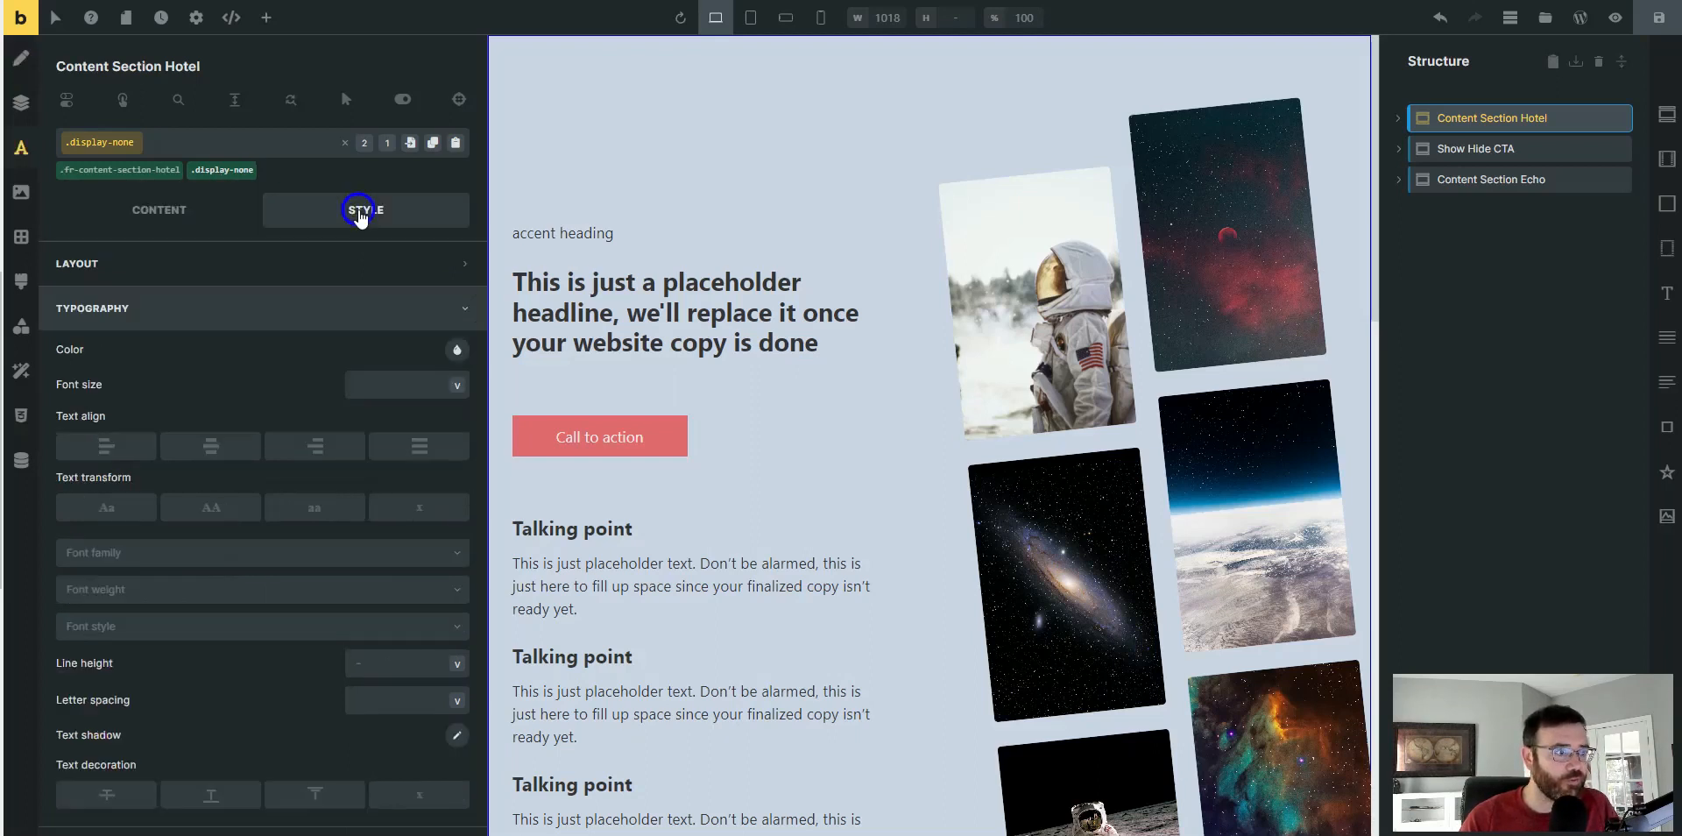
left_click(175, 102)
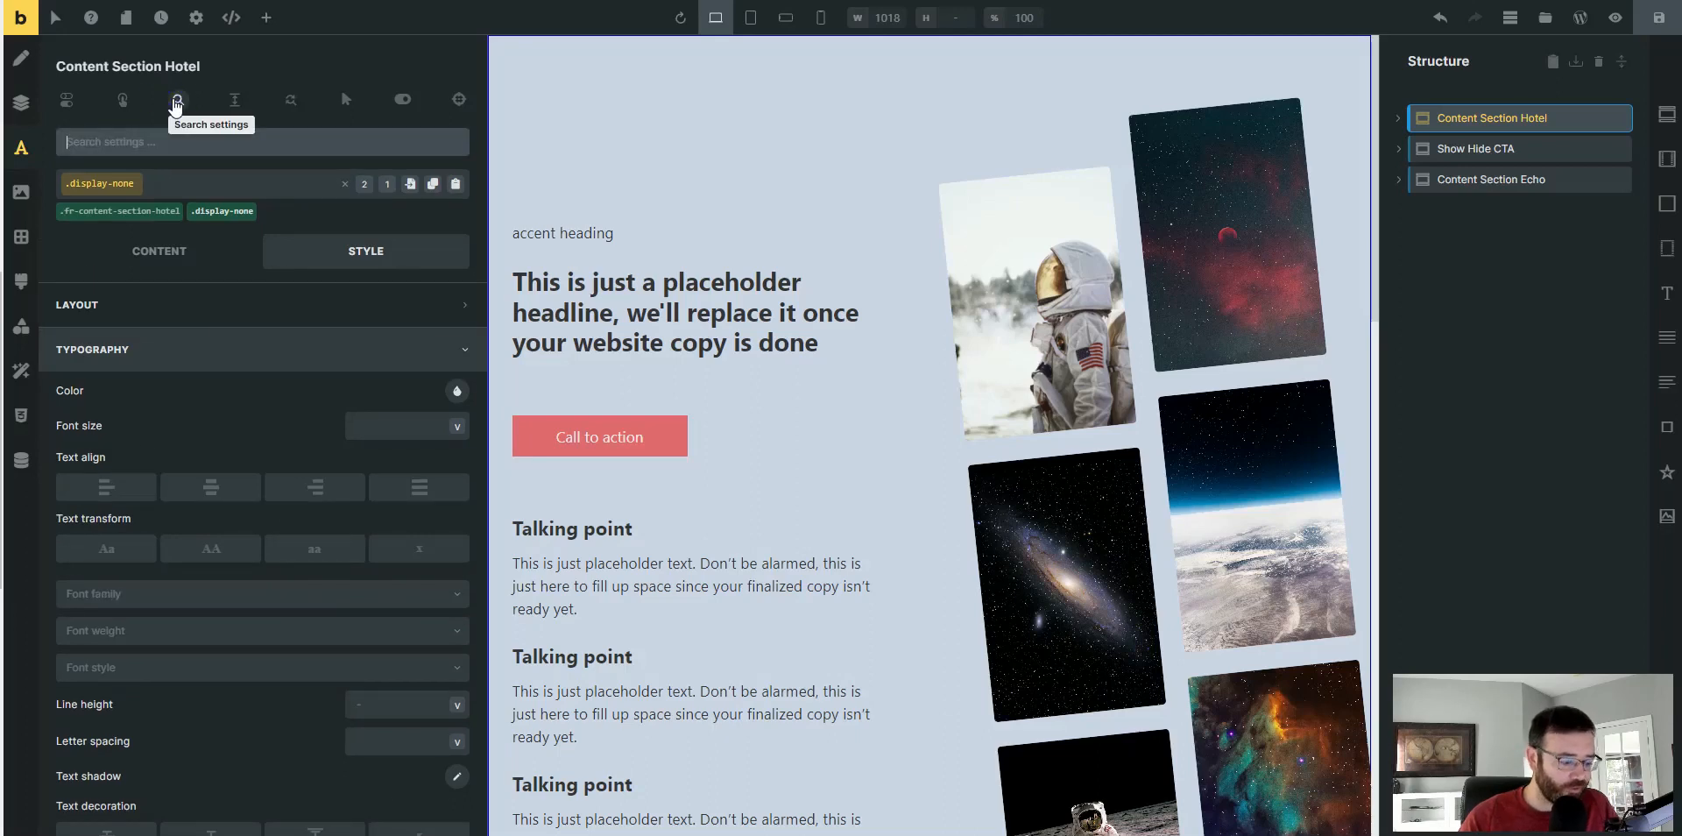
type("display")
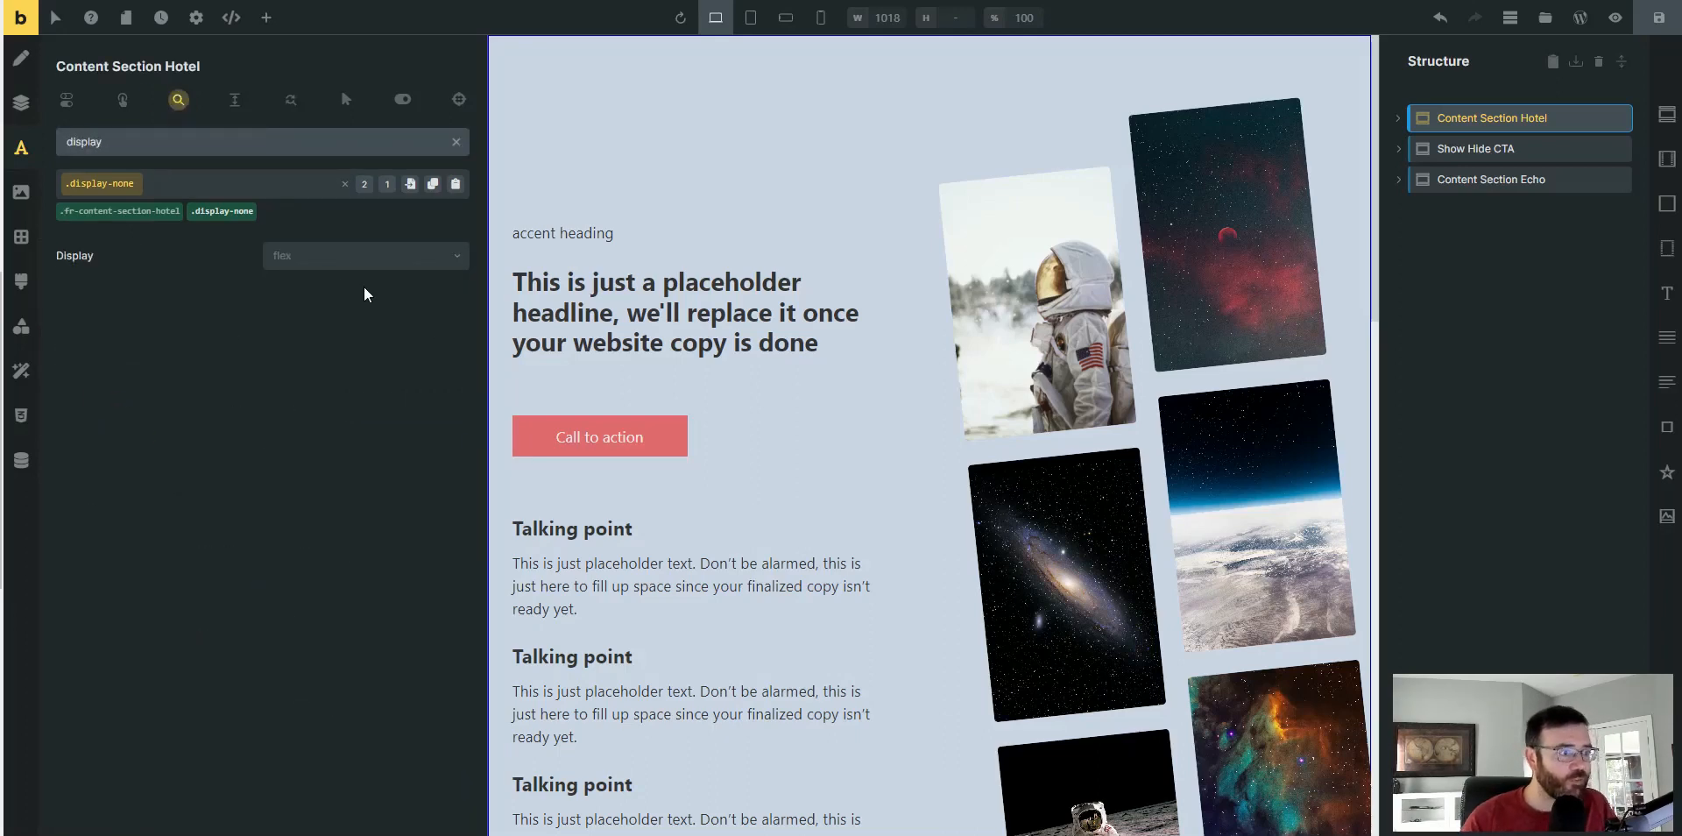
left_click(394, 255)
left_click(334, 426)
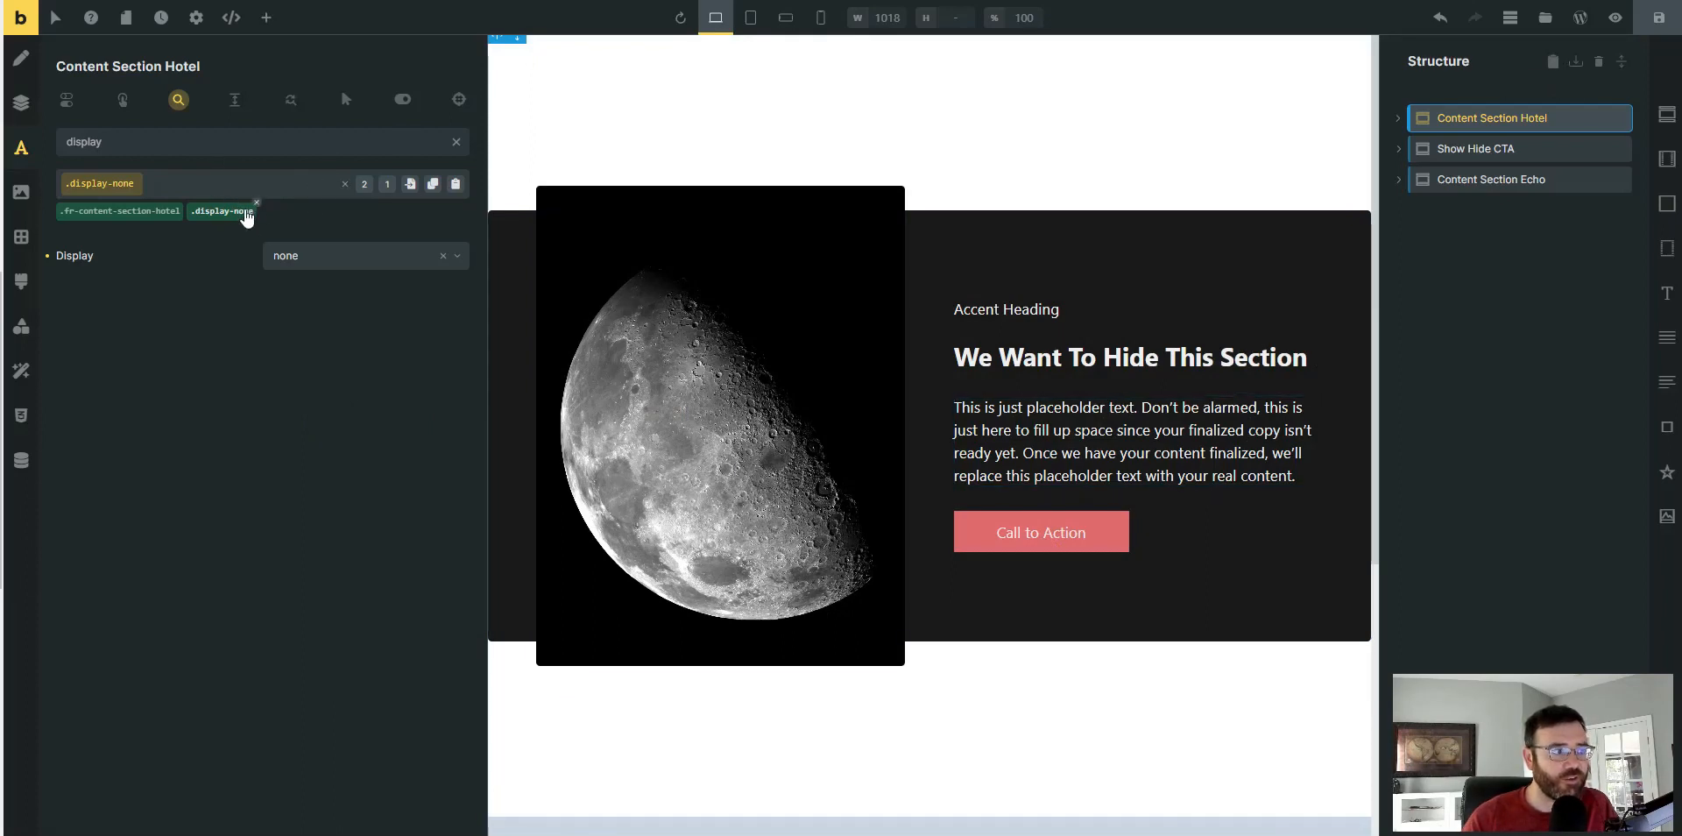
left_click(254, 210)
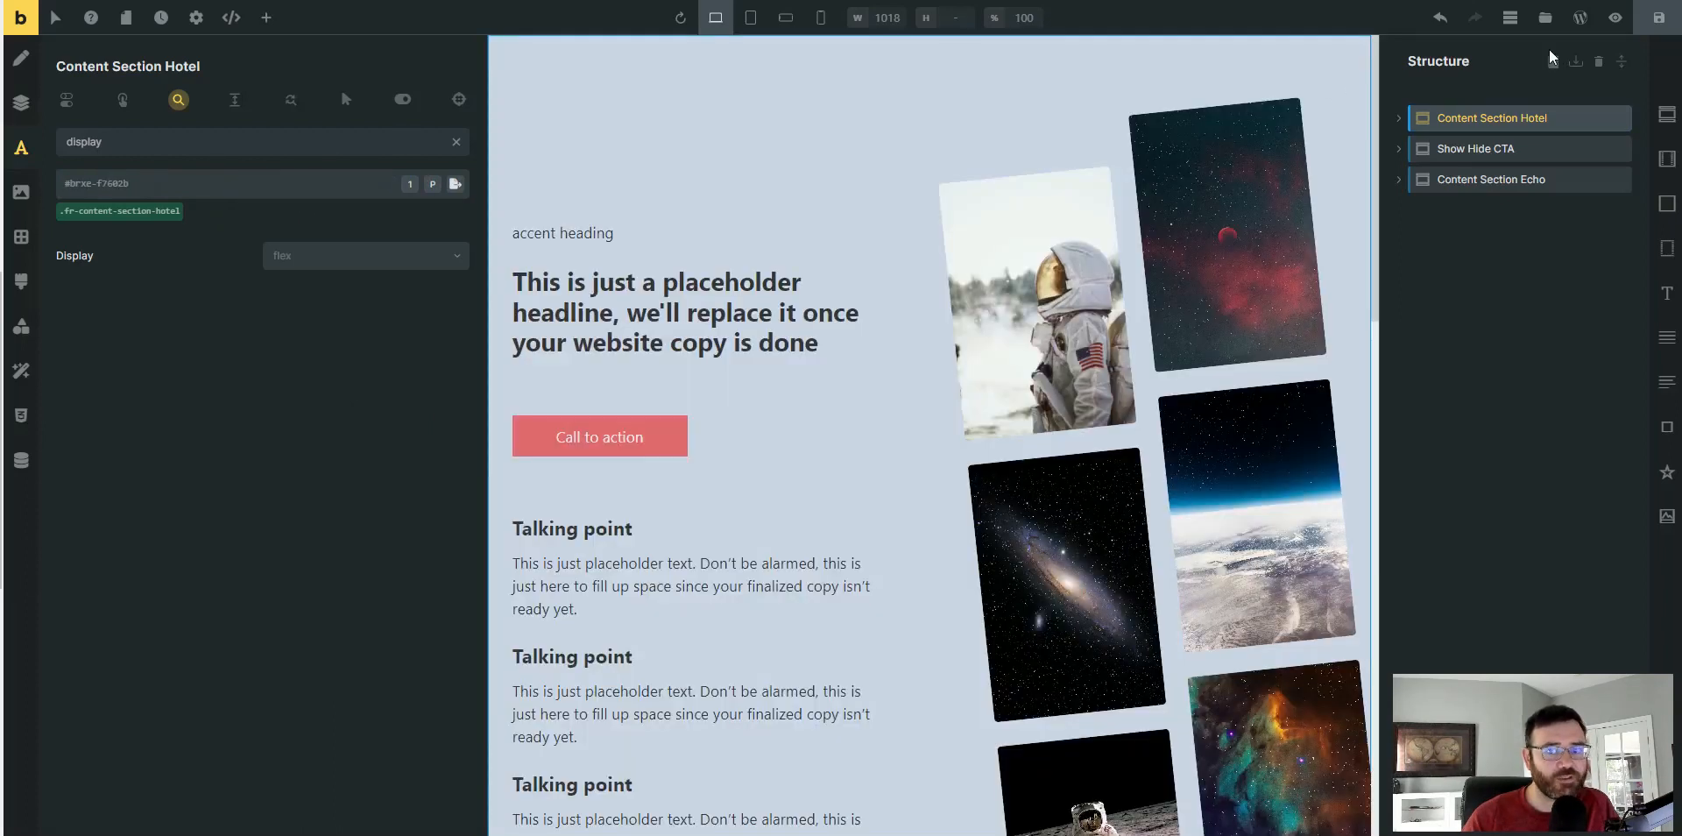
- Assign the existing display-none class to the Show Hide CTA section and check the page around it
scroll(807, 350, "down", 4)
scroll(807, 349, "down", 7)
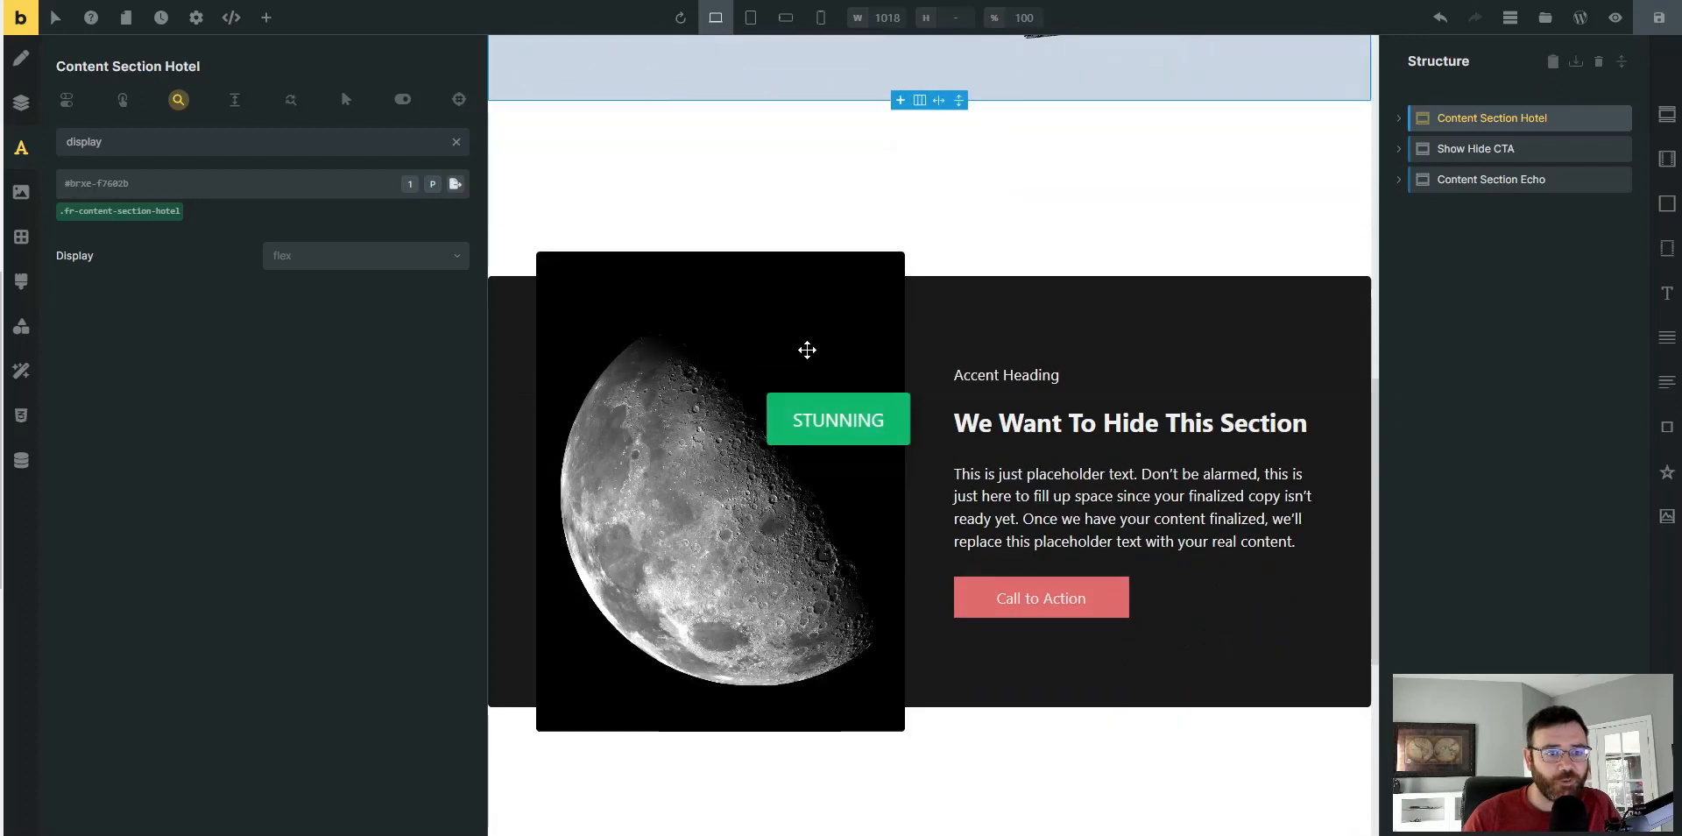
left_click(1242, 207)
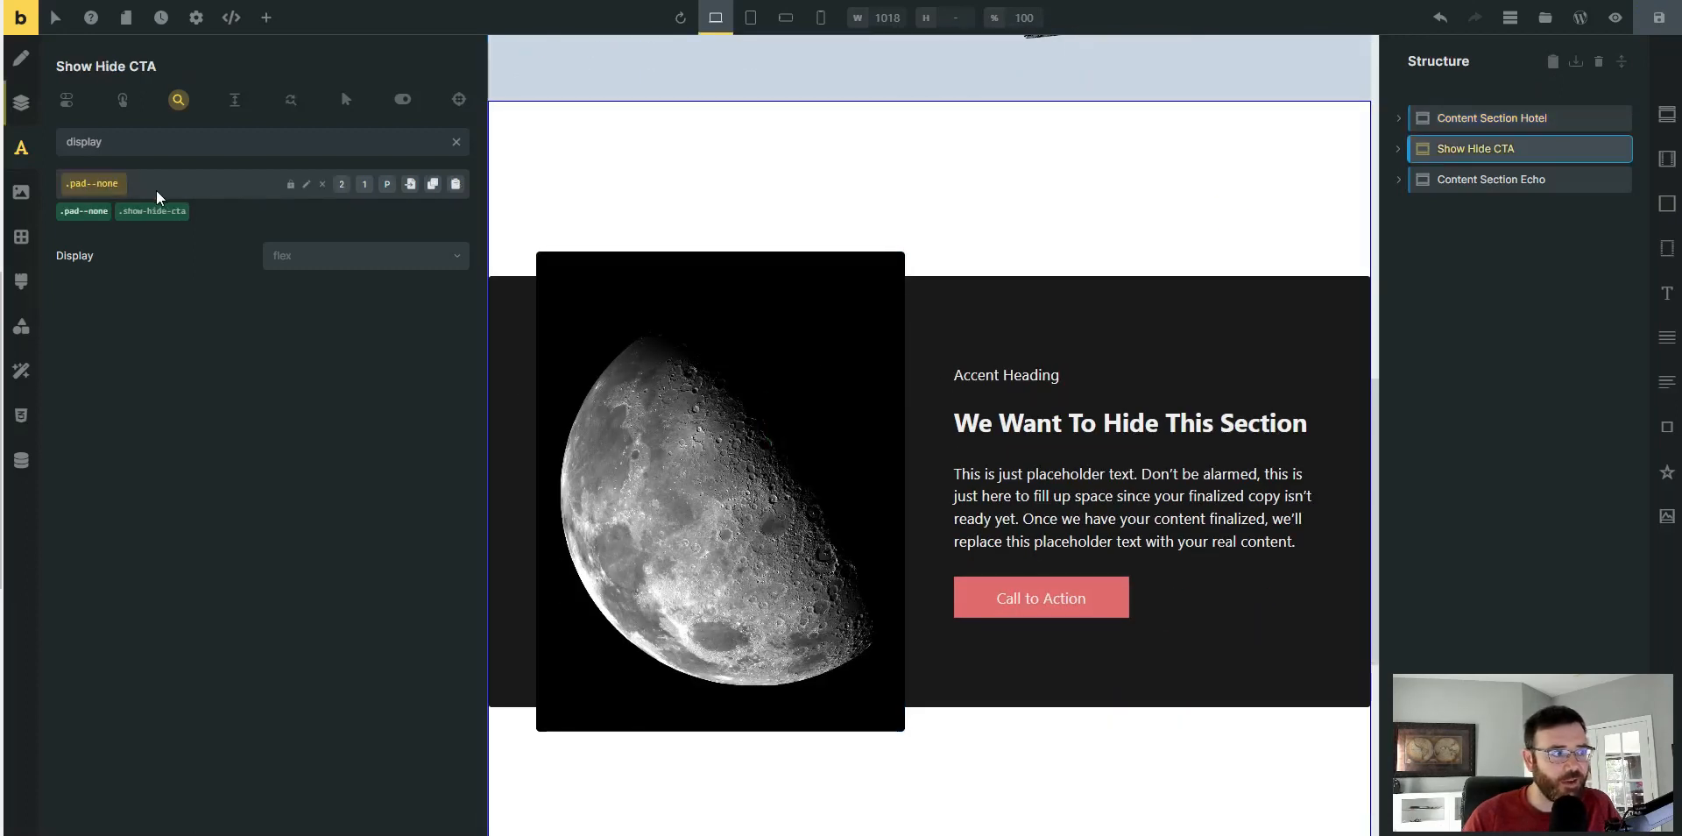
left_click(180, 186)
type("dis")
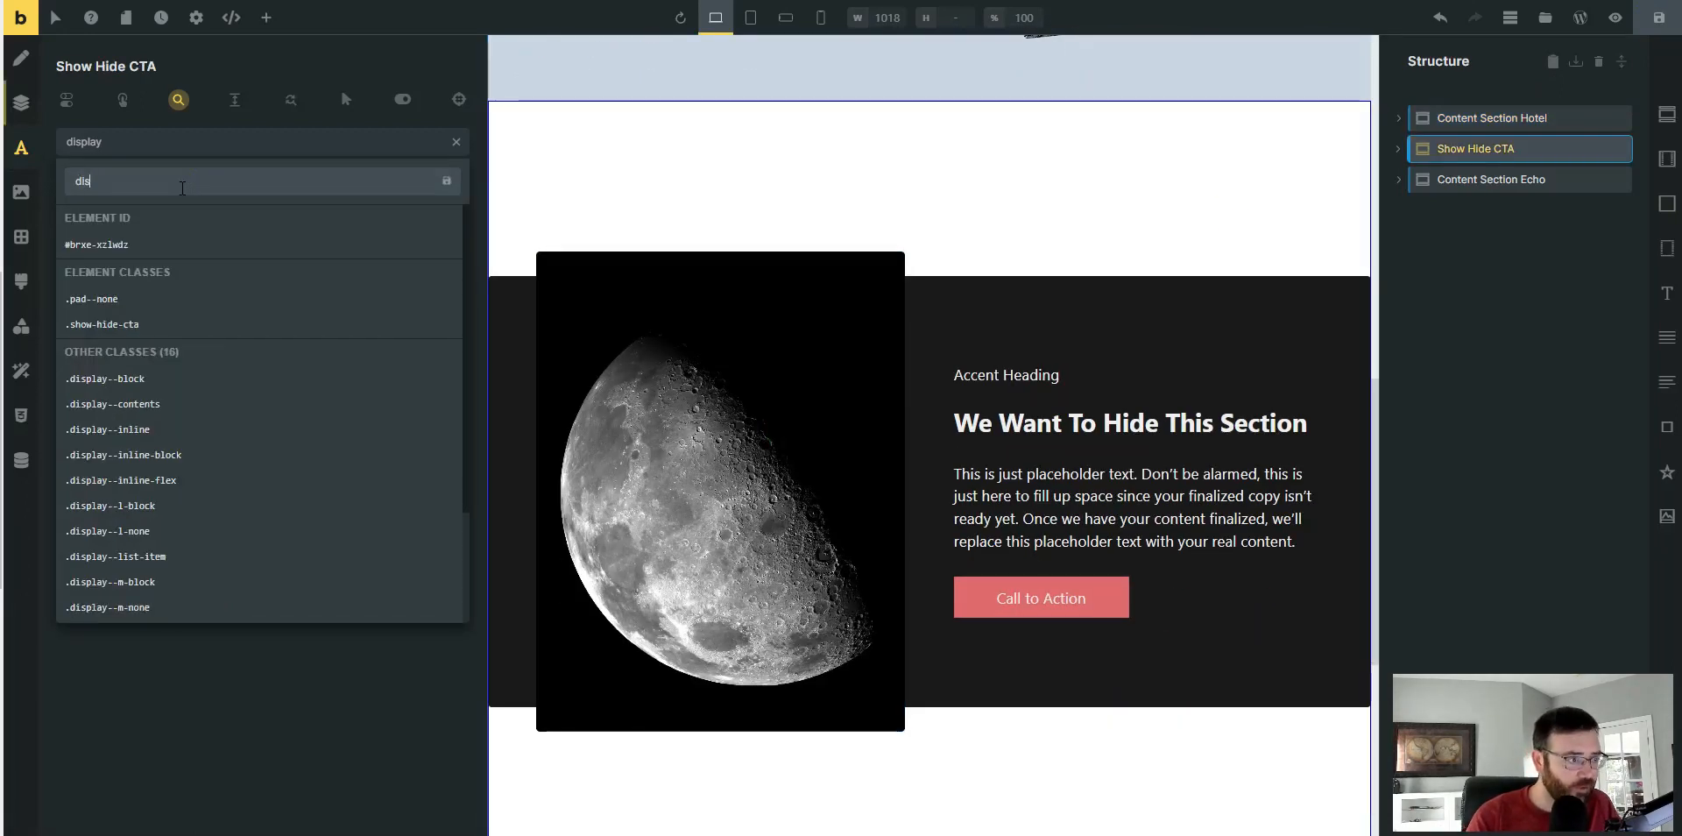
type("play-")
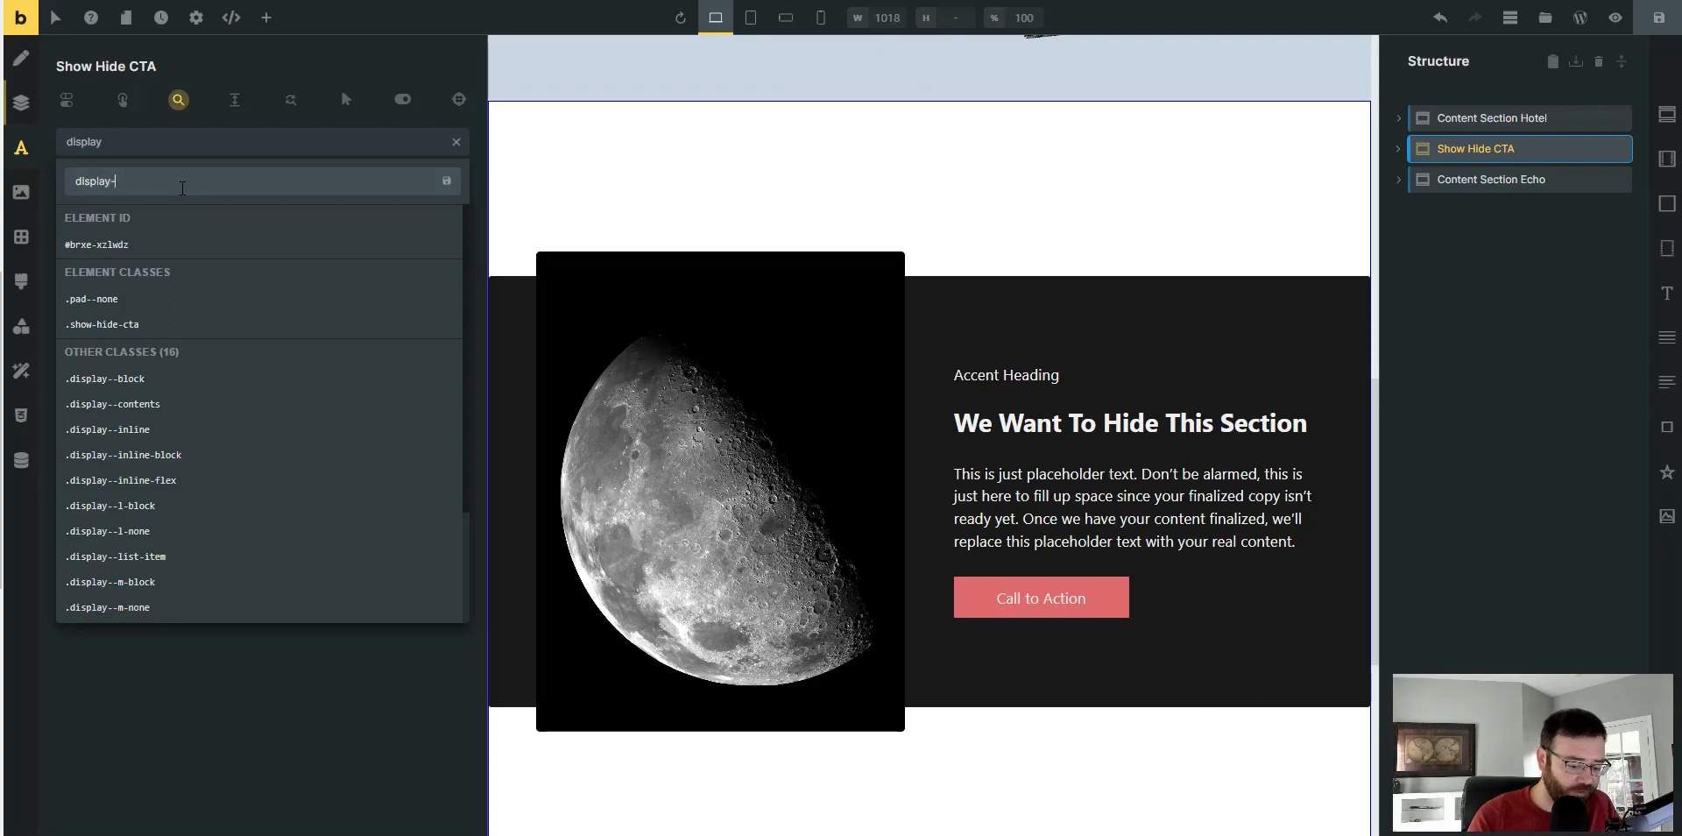
type("none")
left_click(104, 379)
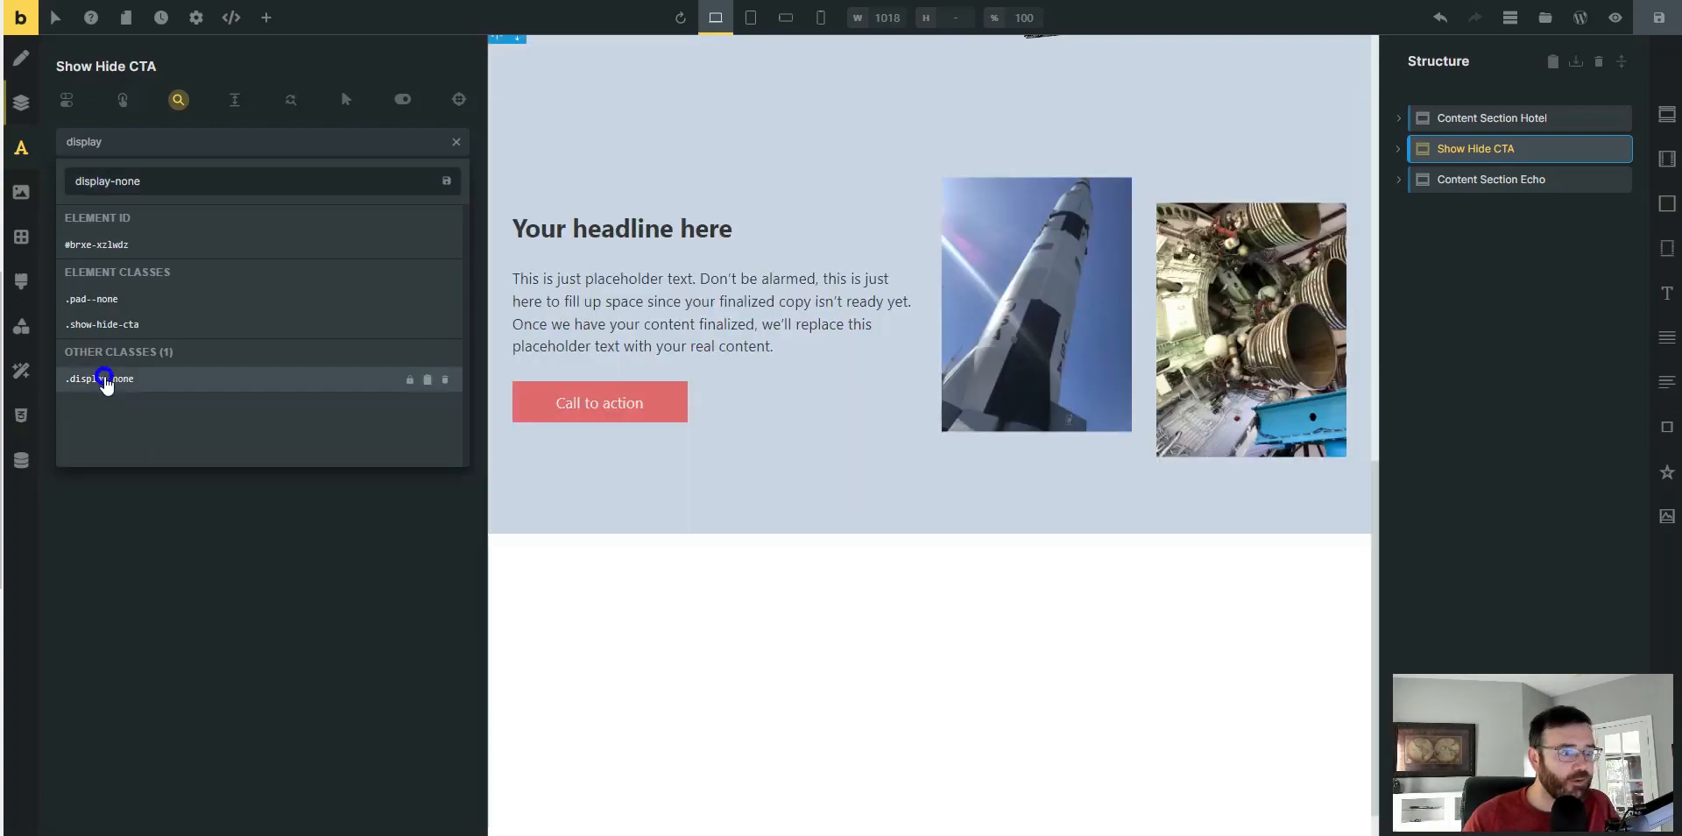
scroll(706, 365, "up", 10)
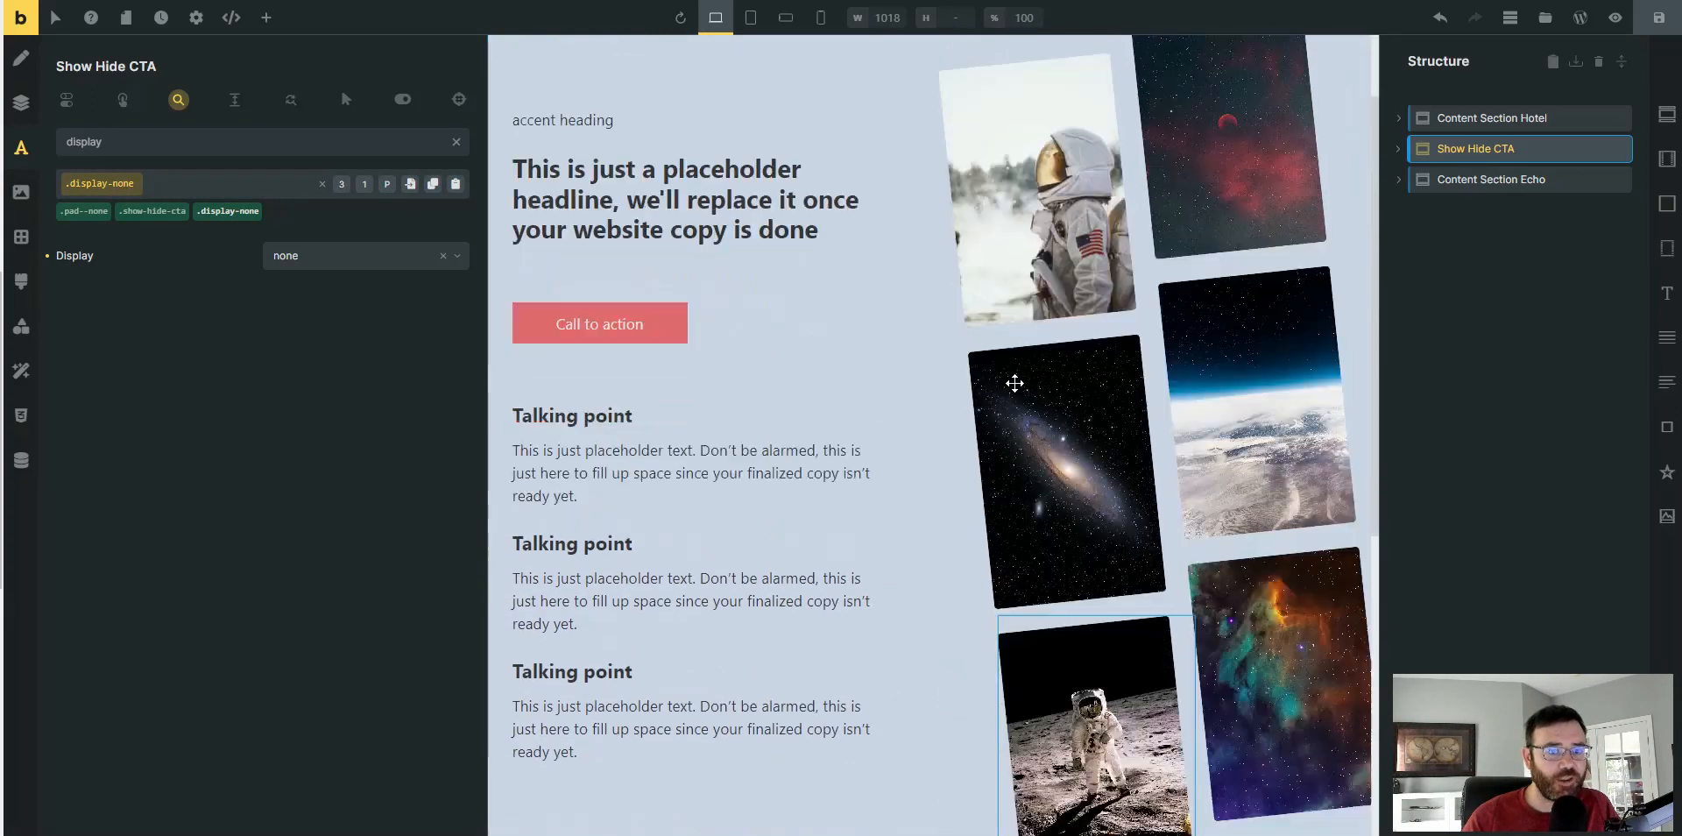
scroll(1014, 383, "down", 6)
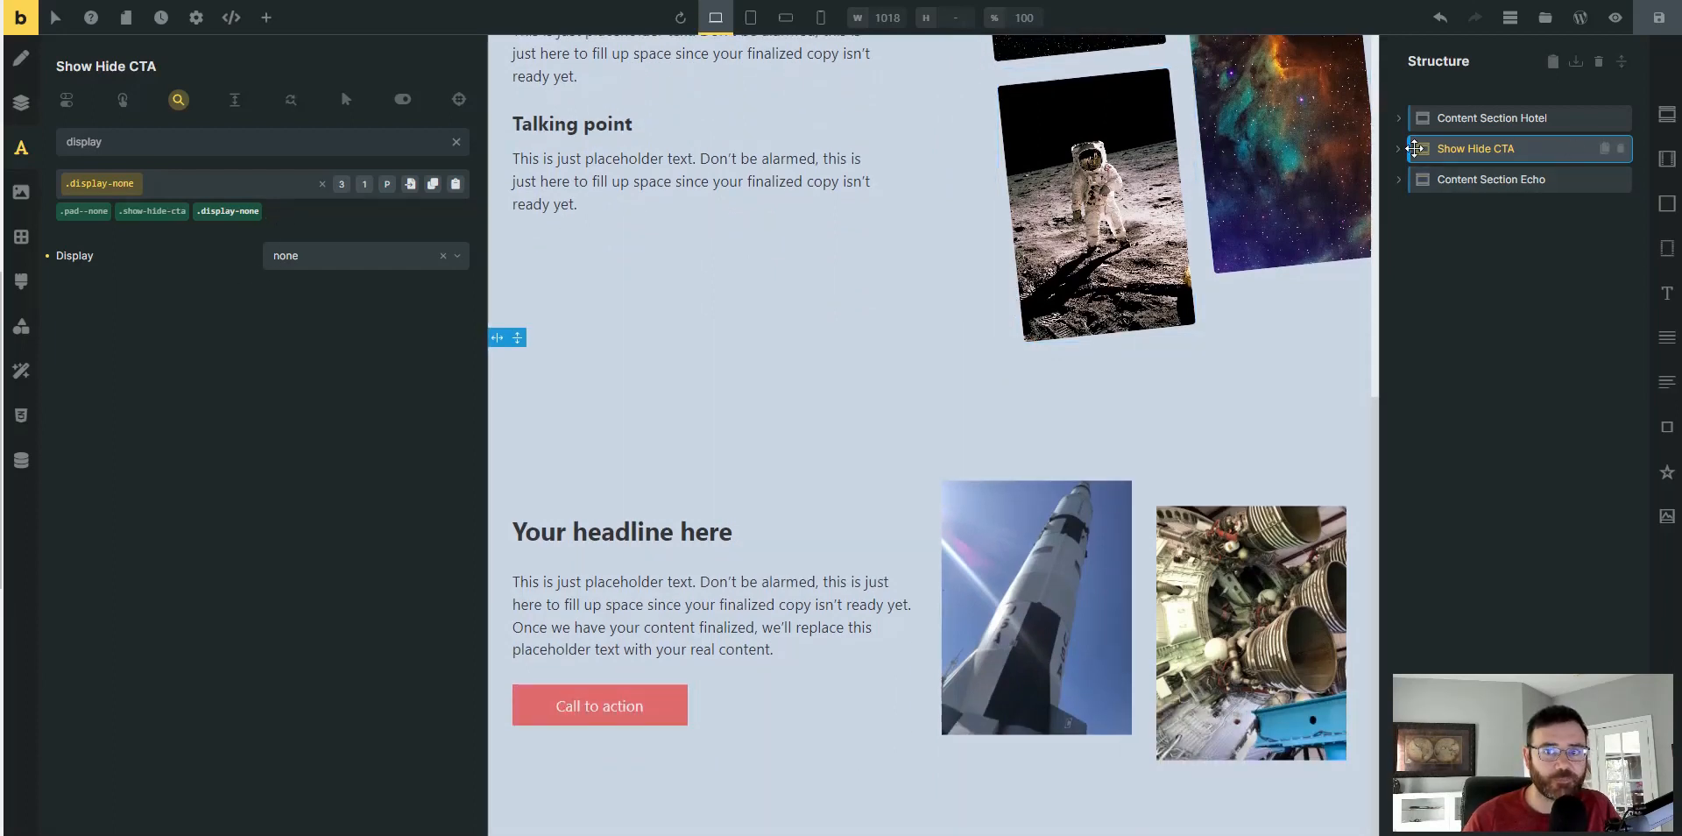
- Toggle the Show Hide CTA section's visibility by removing its display-none class and assigning the class again
left_click(255, 210)
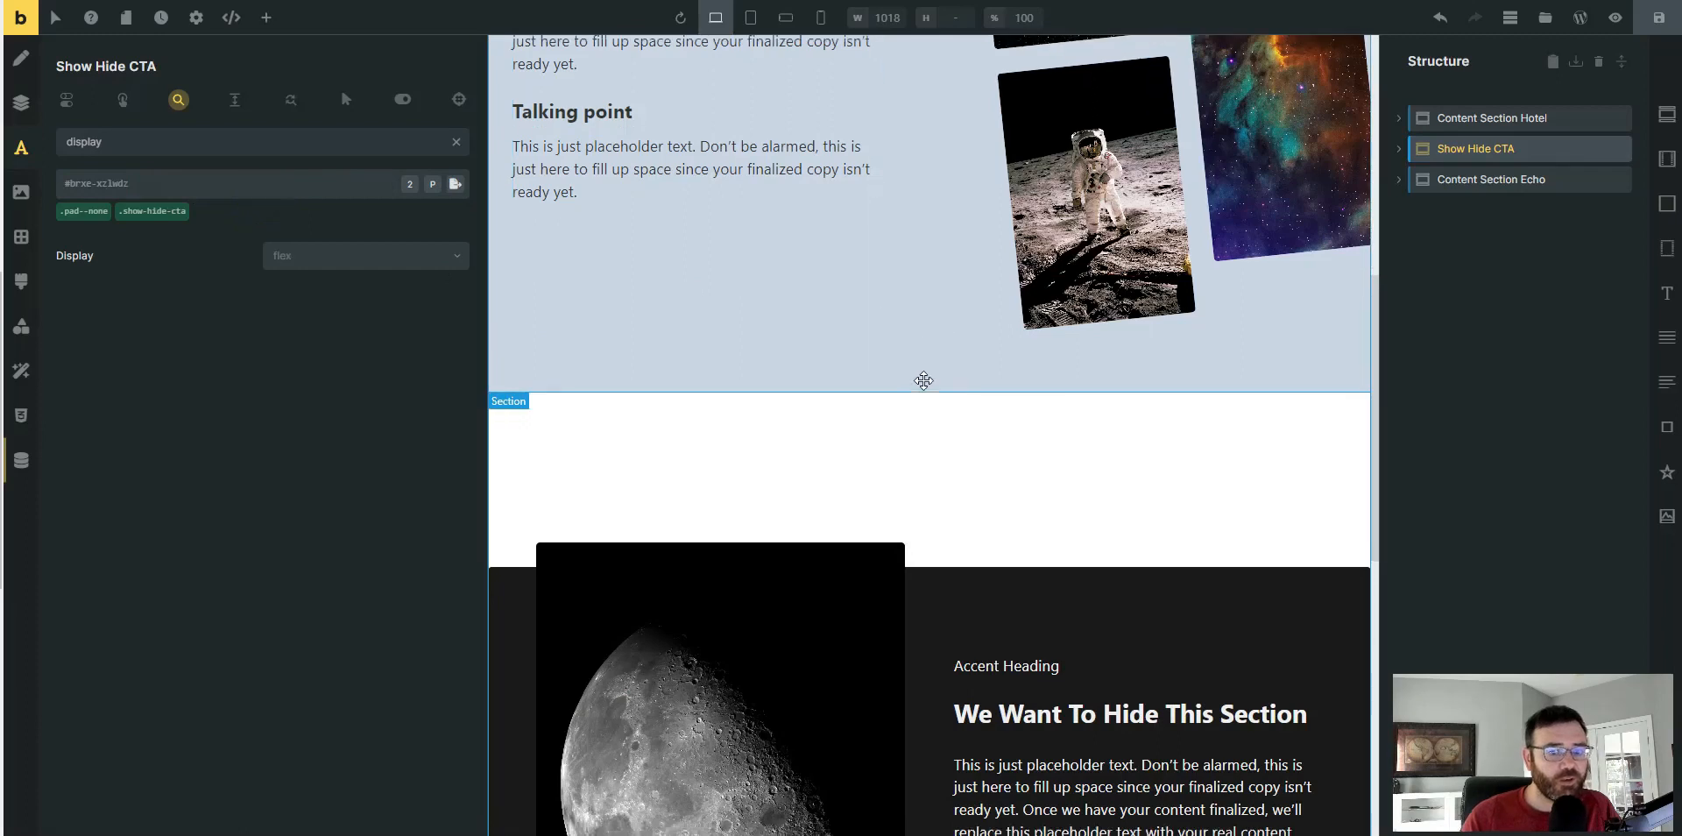
scroll(923, 381, "down", 4)
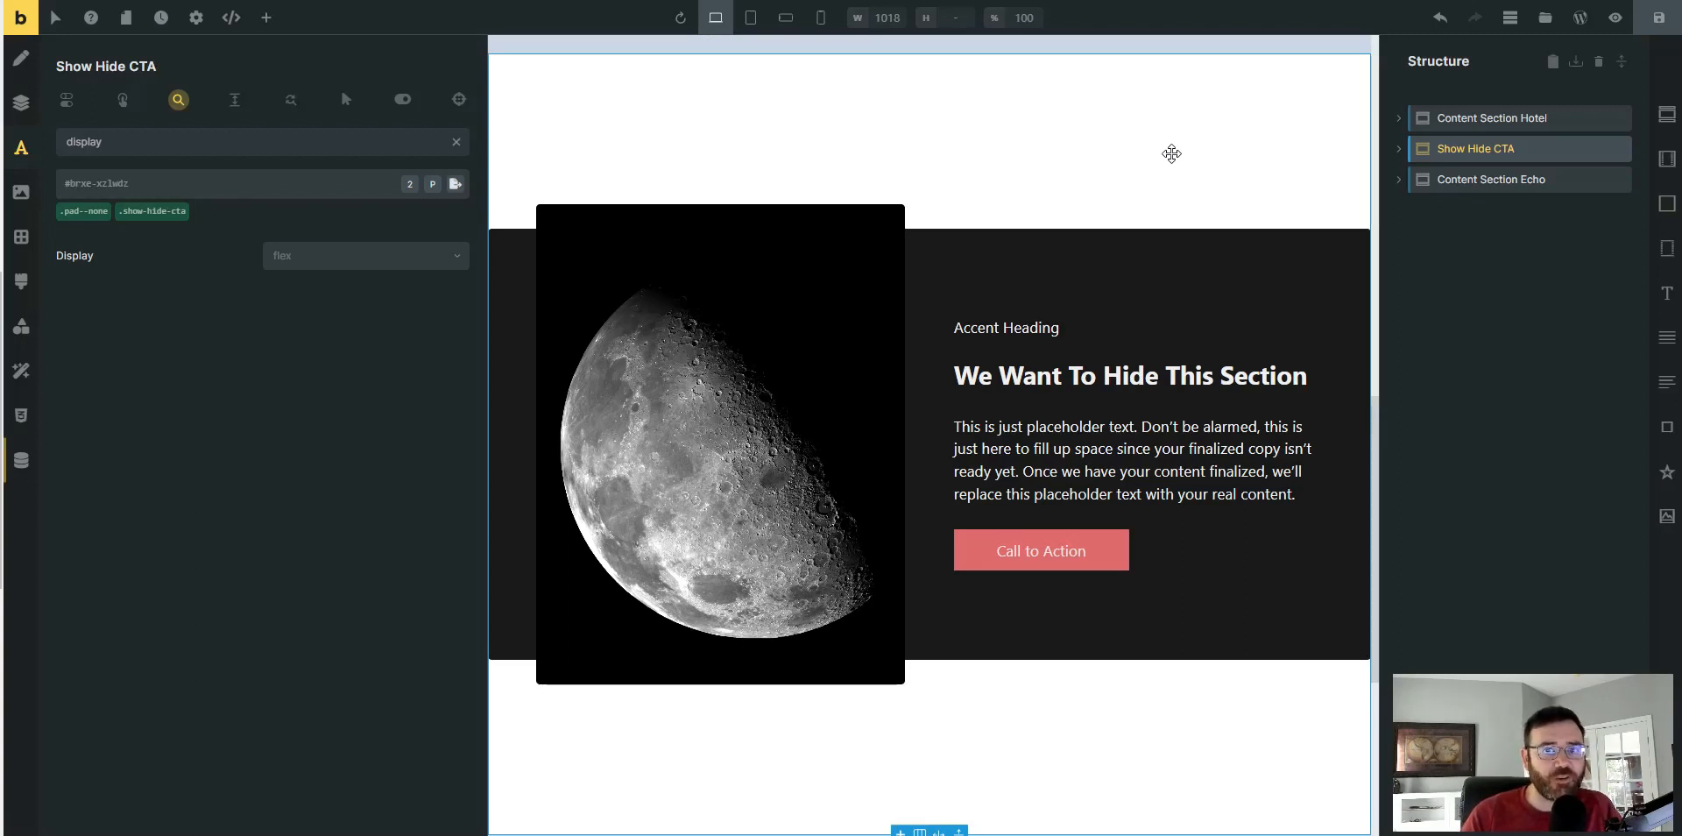
left_click(212, 184)
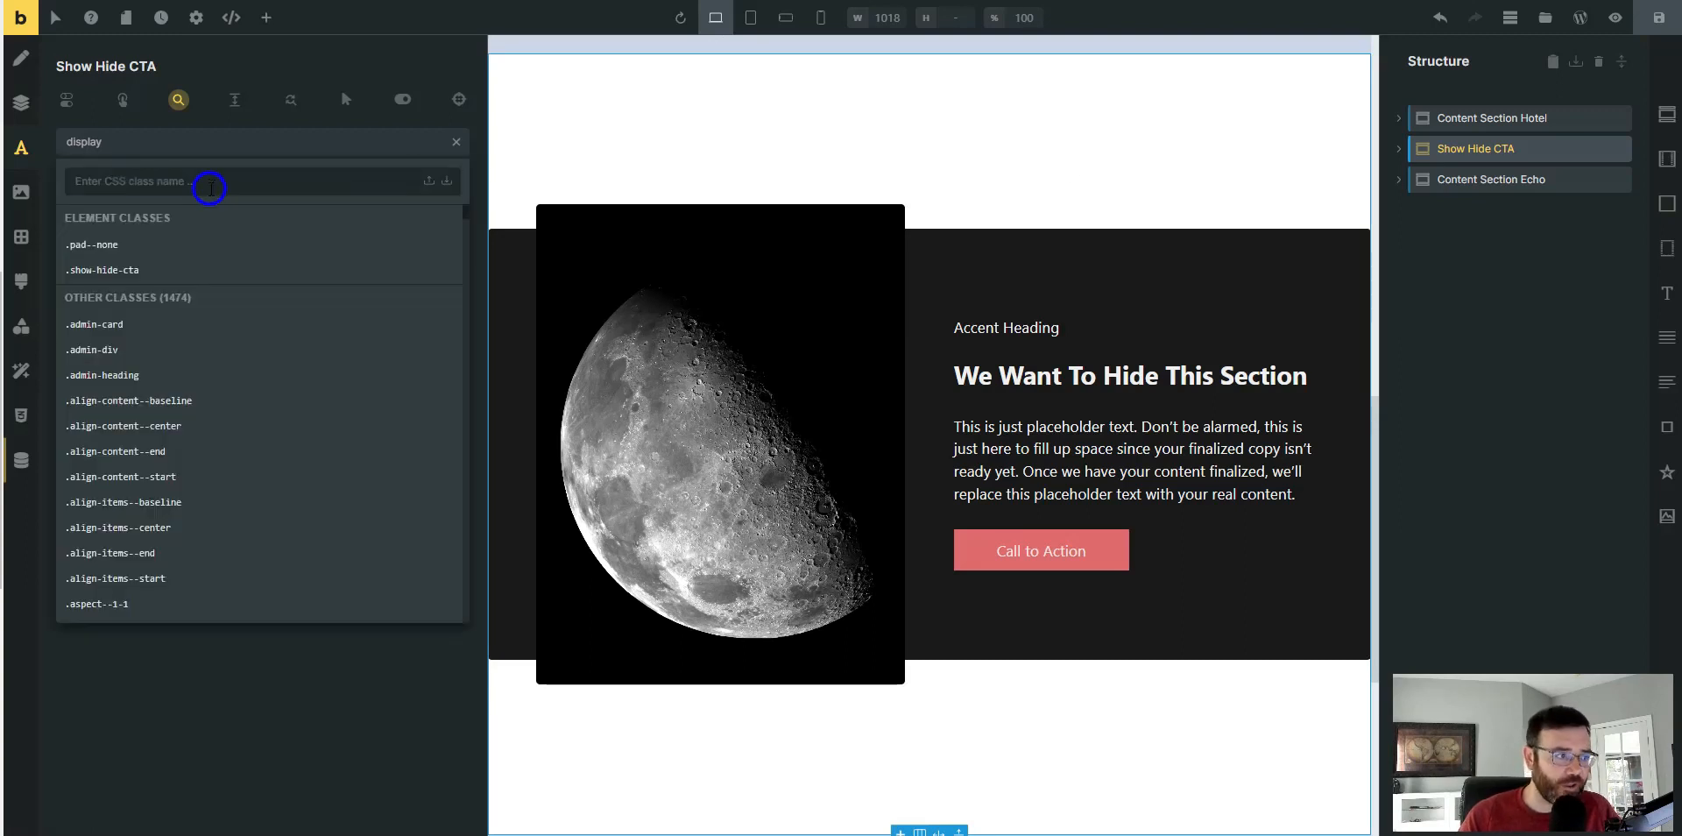
type("displa")
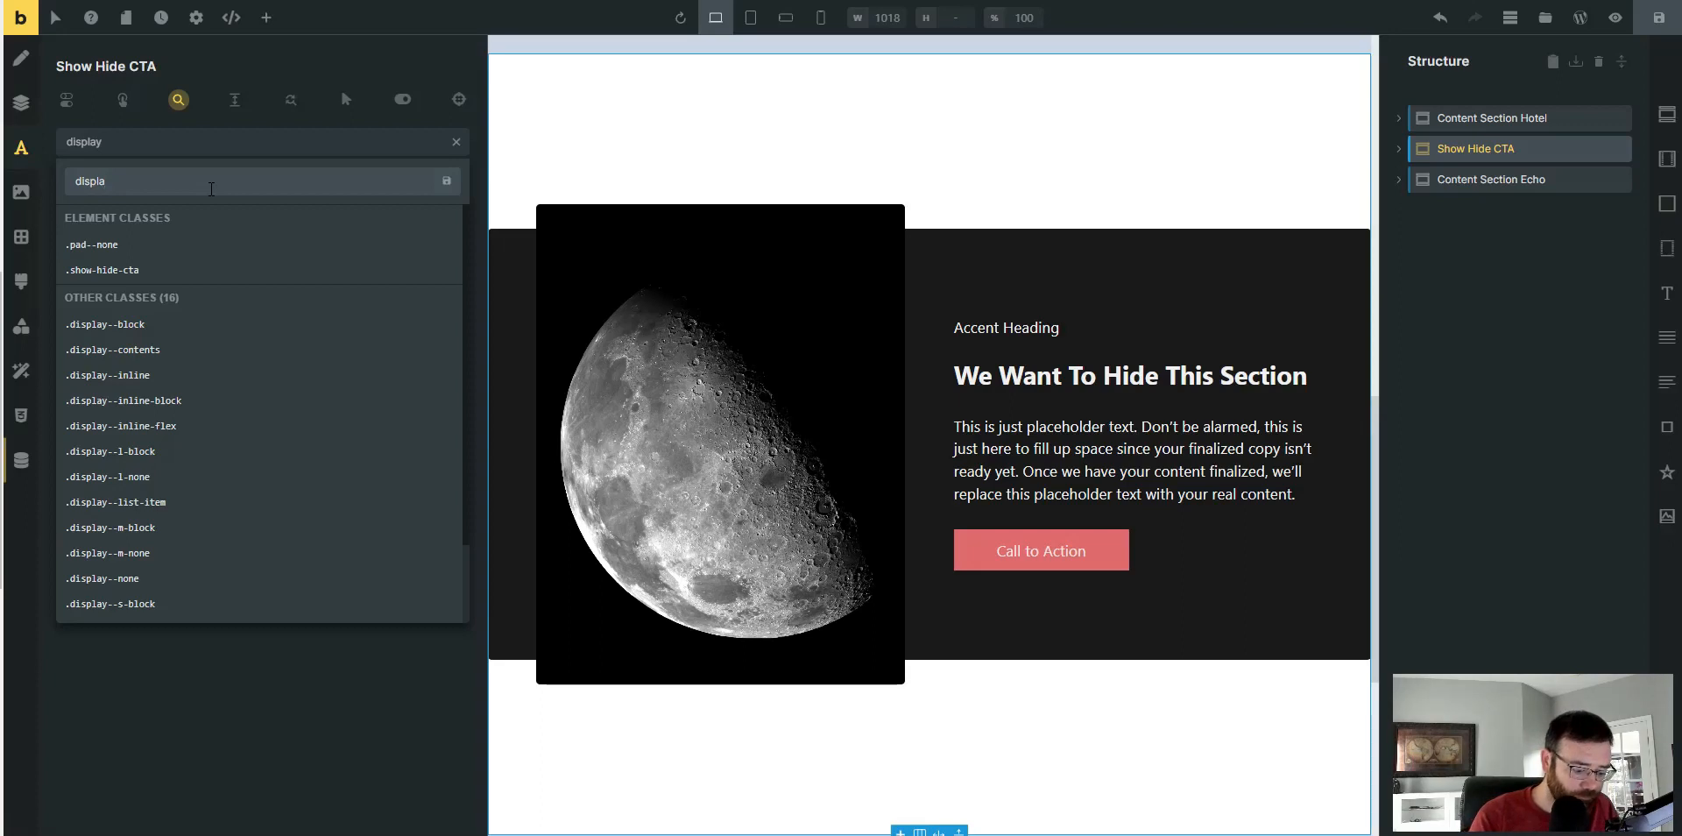
type("y-none")
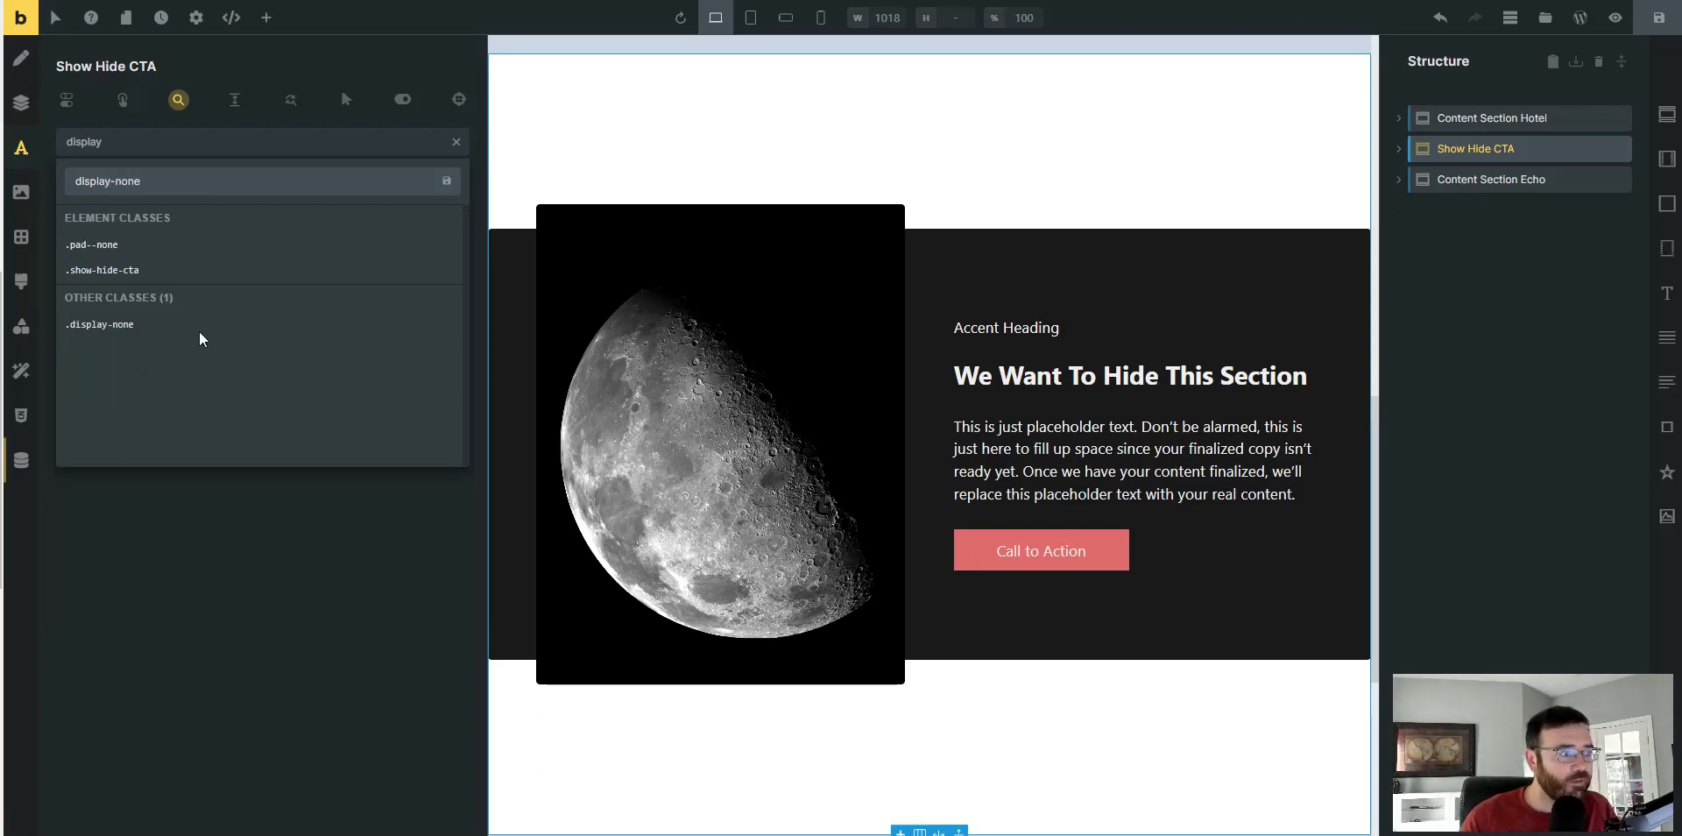
left_click(206, 326)
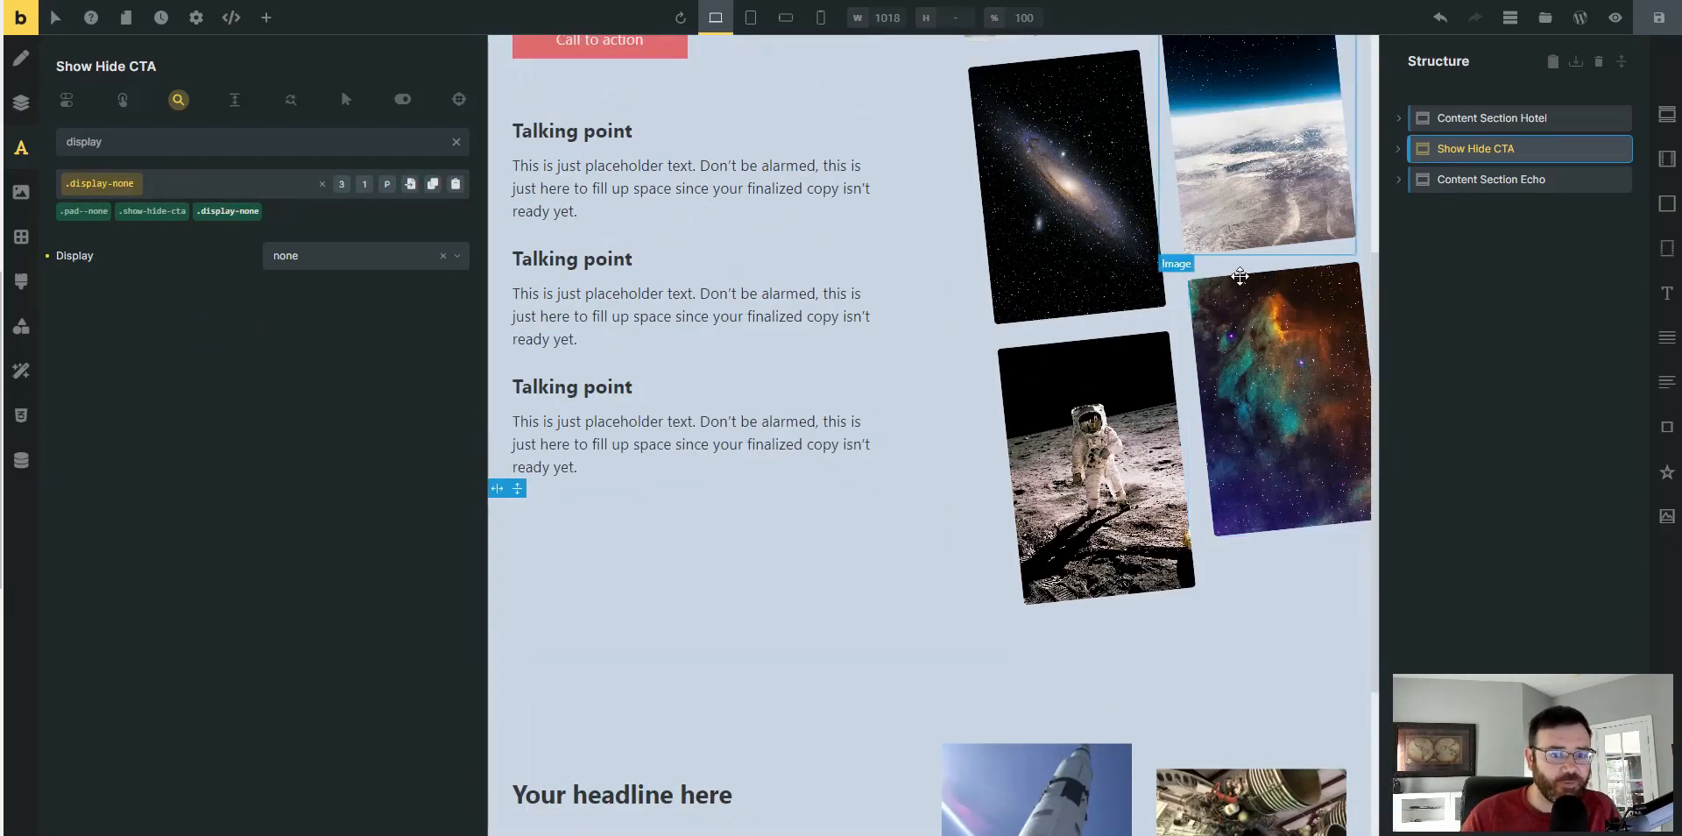
scroll(1239, 276, "down", 3)
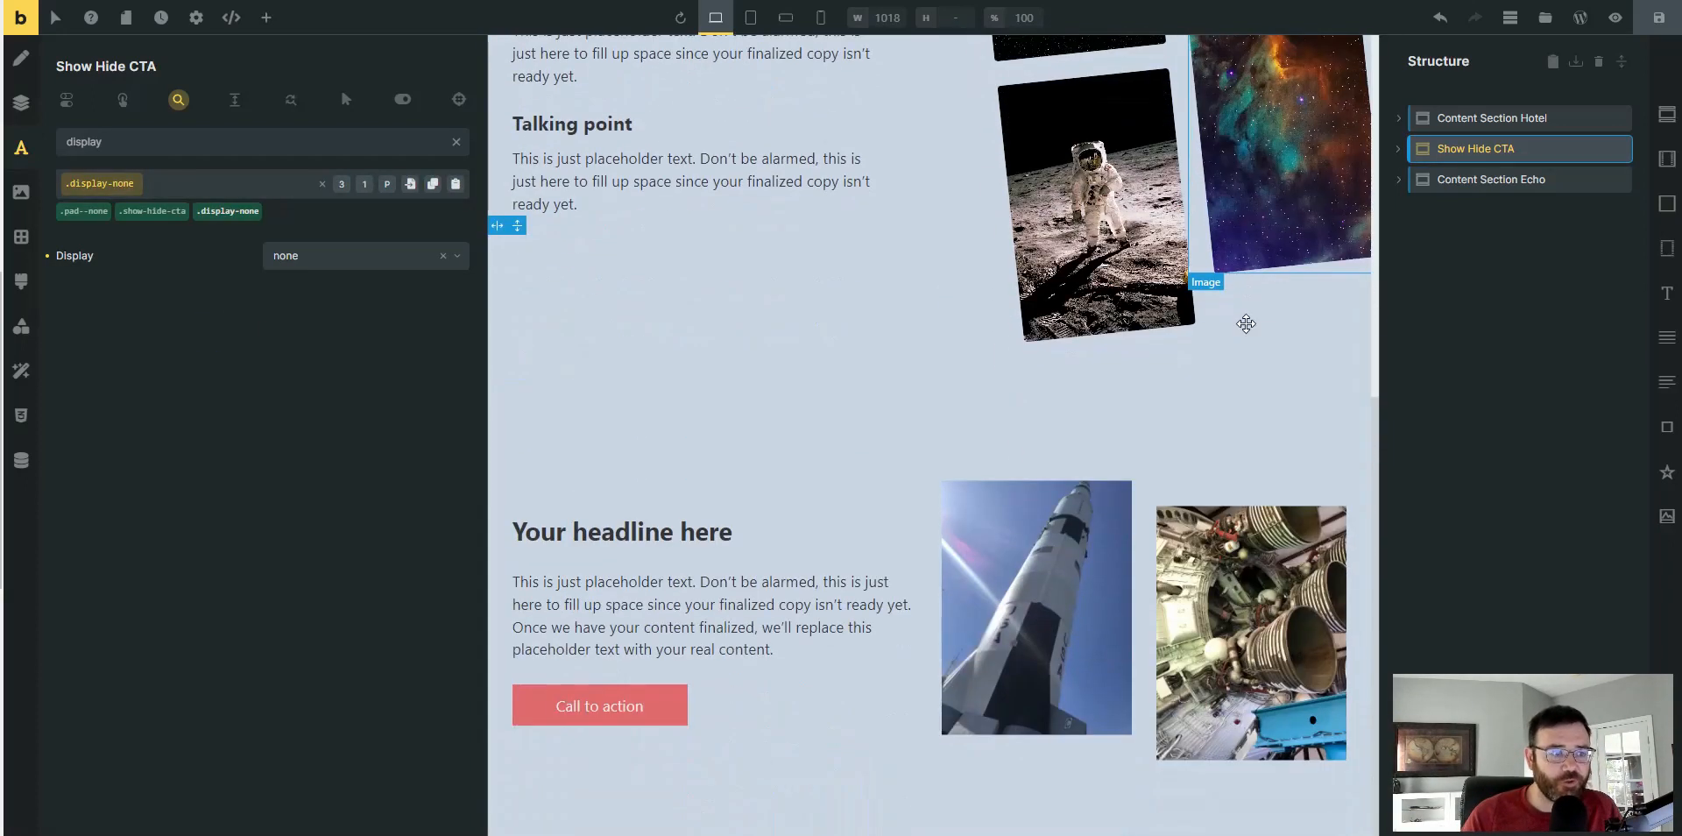
- Take the display-none class off the Show Hide CTA section and view the section on the canvas
left_click(267, 213)
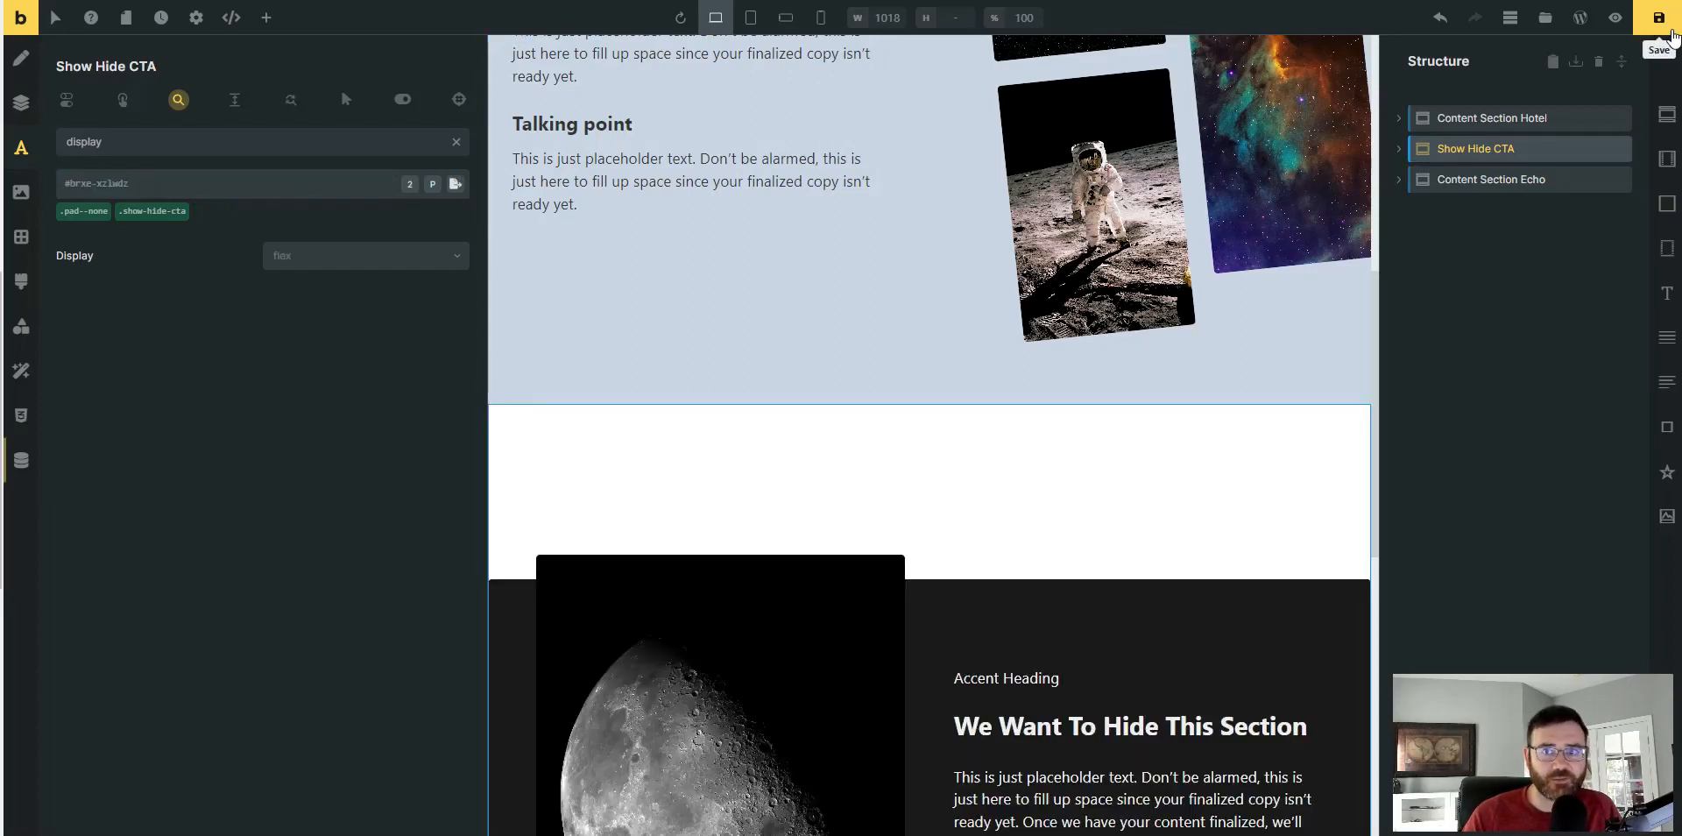
scroll(788, 537, "down", 5)
scroll(964, 648, "up", 1)
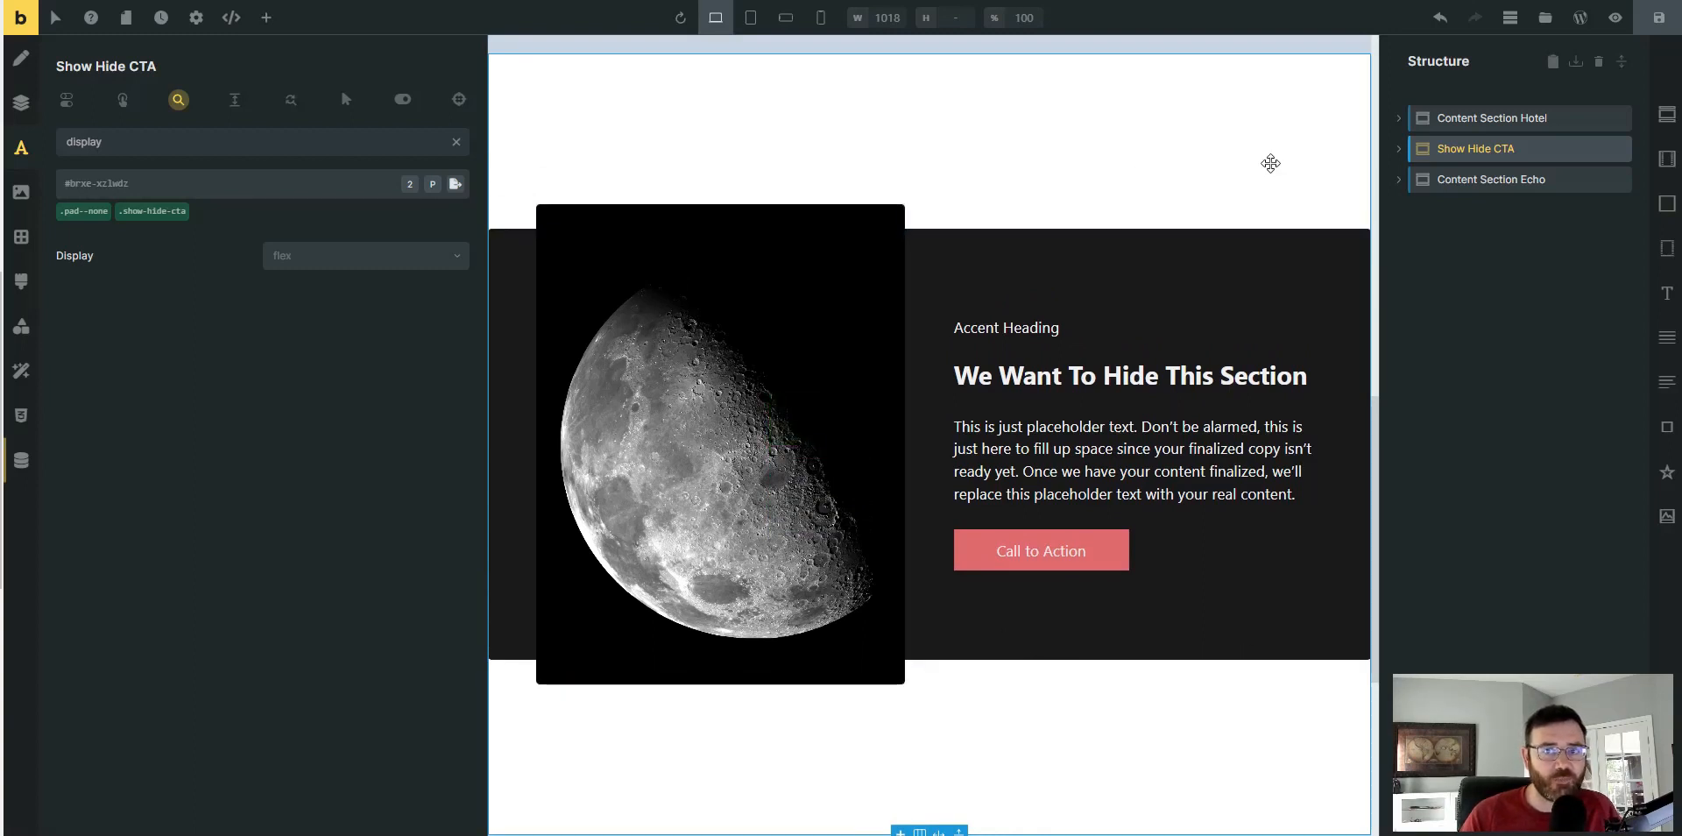
- Open the site's WordPress admin in a new tab and edit the Show Hide CTA field group among Meta Box's custom fields
right_click(23, 18)
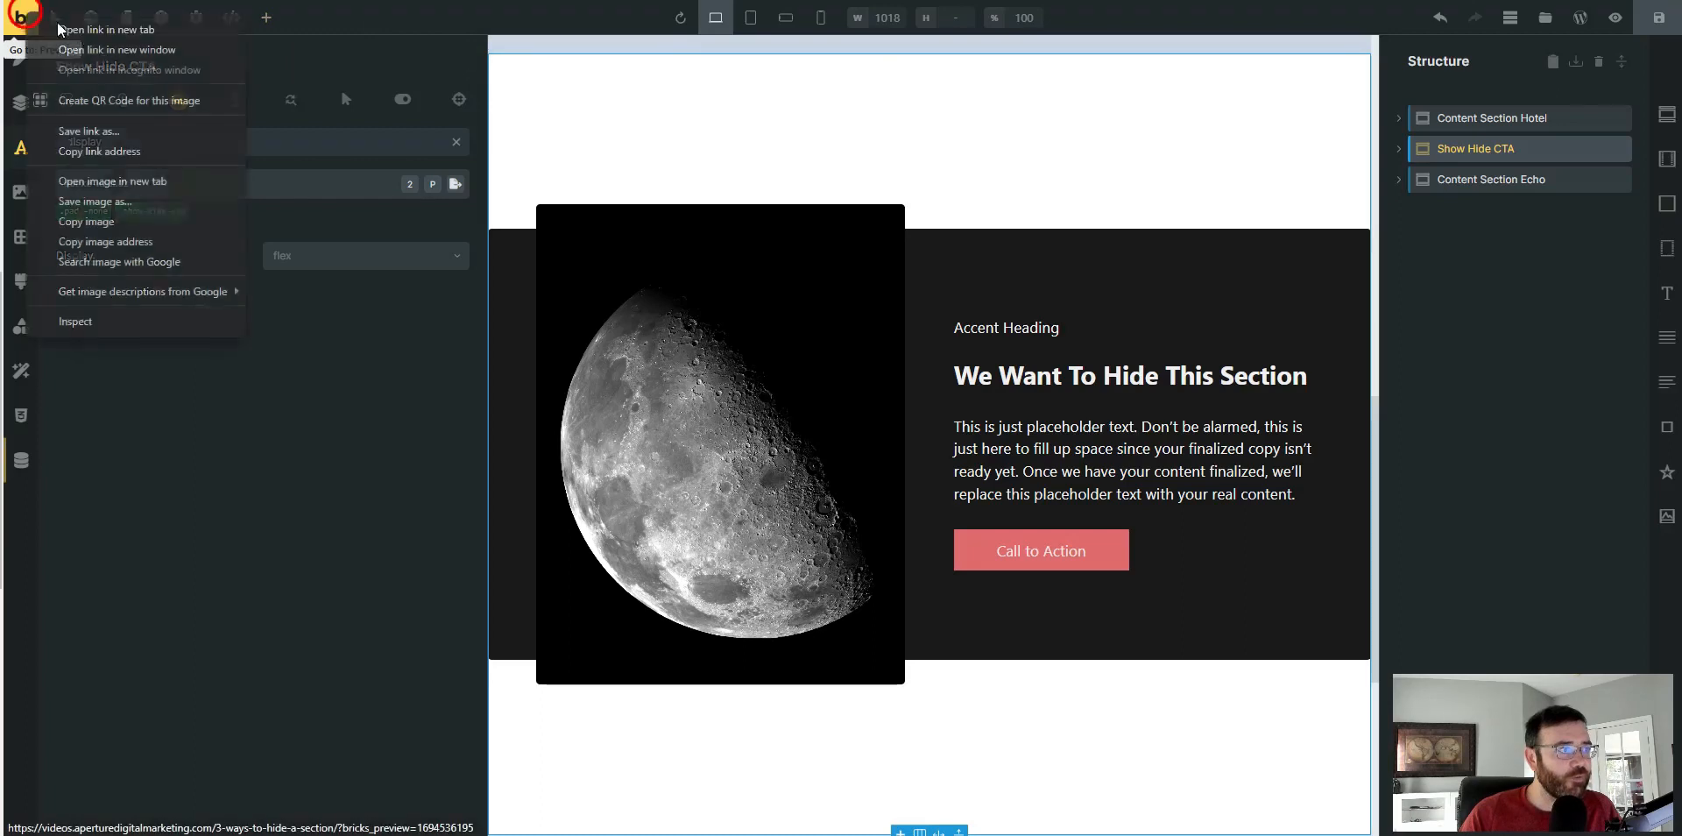
left_click(90, 30)
key("ctrl+Tab")
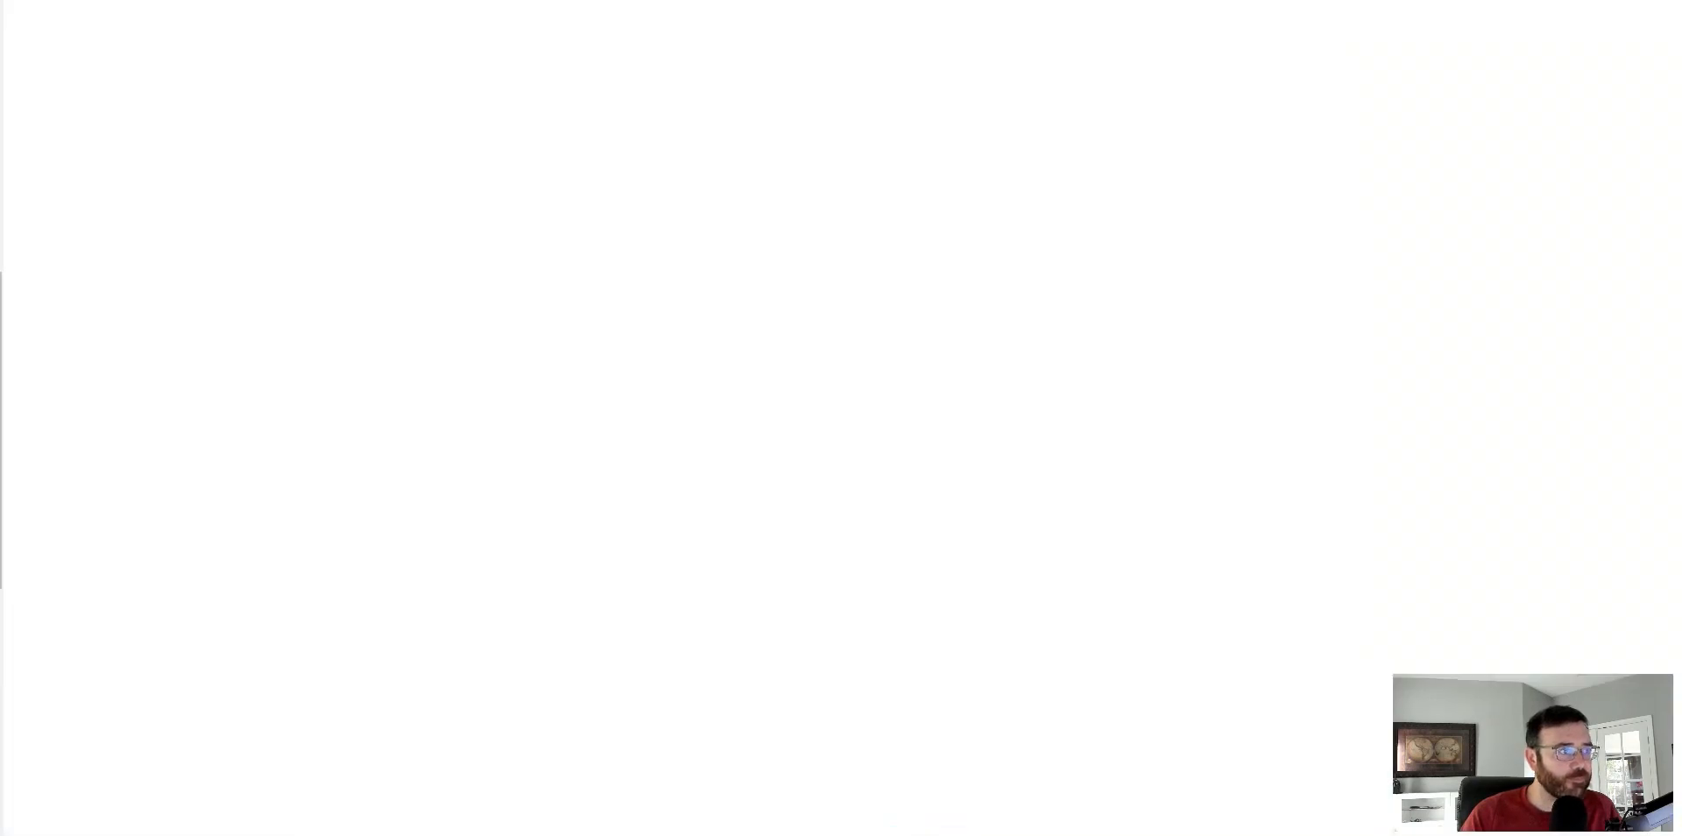
left_click(26, 19)
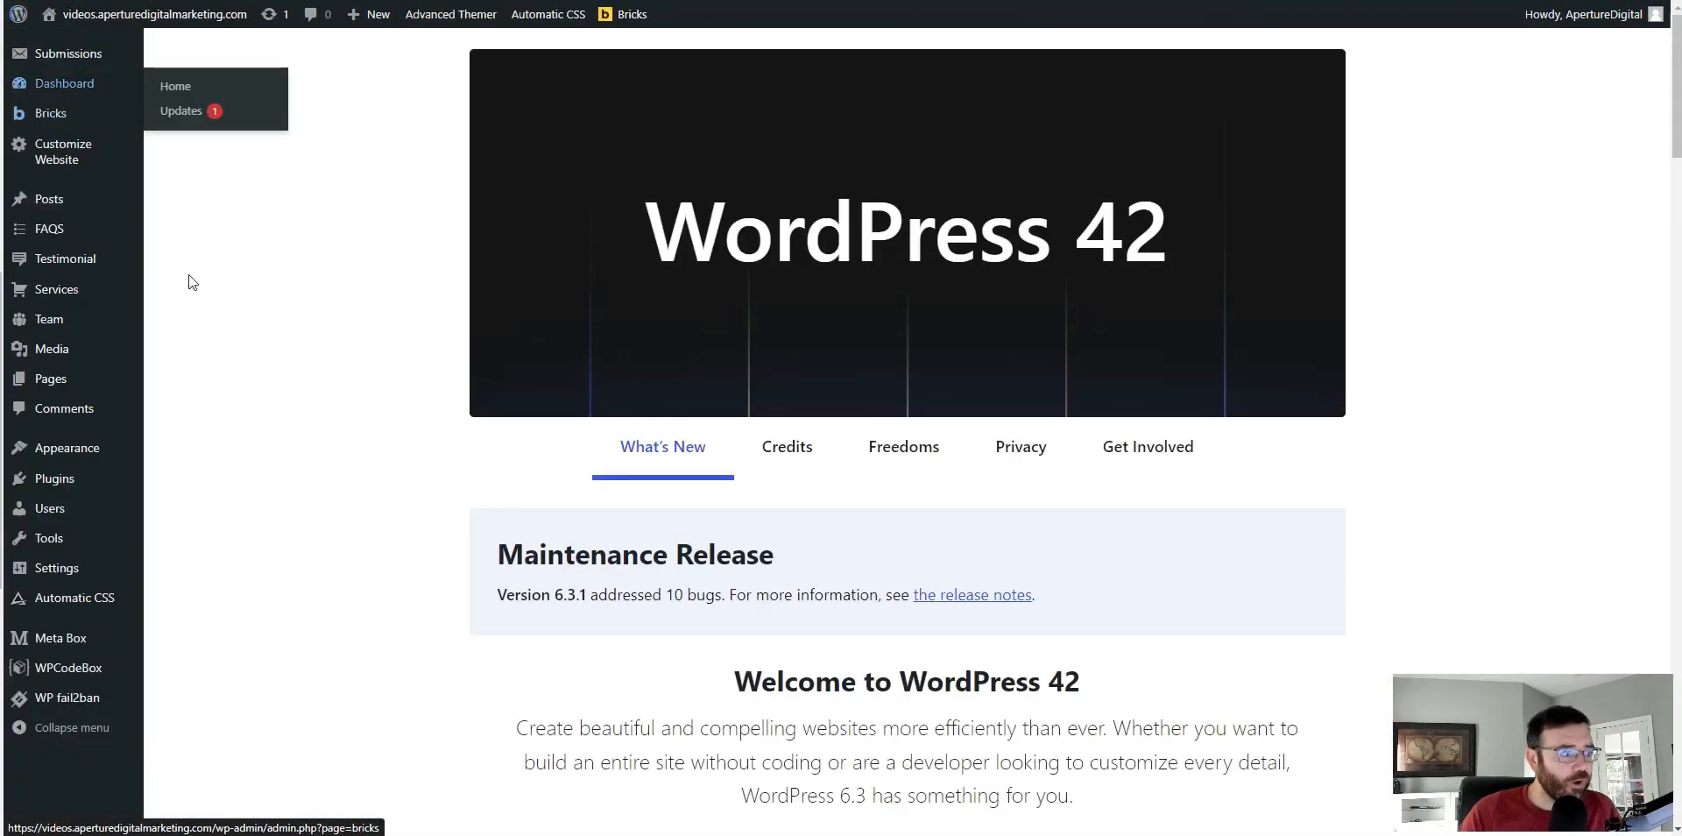
left_click(63, 644)
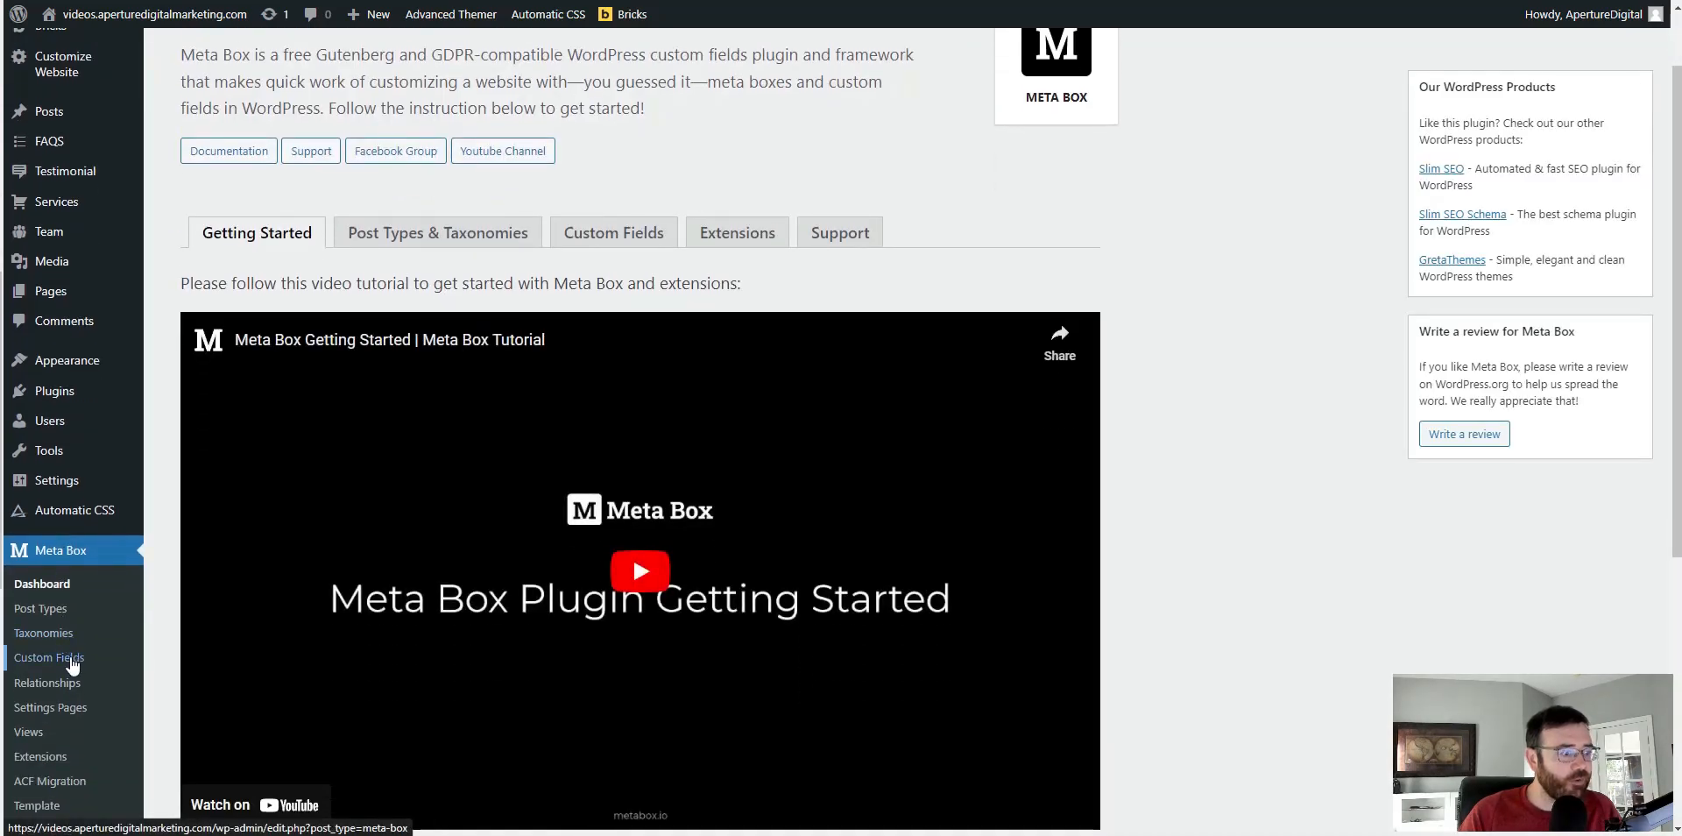
left_click(53, 657)
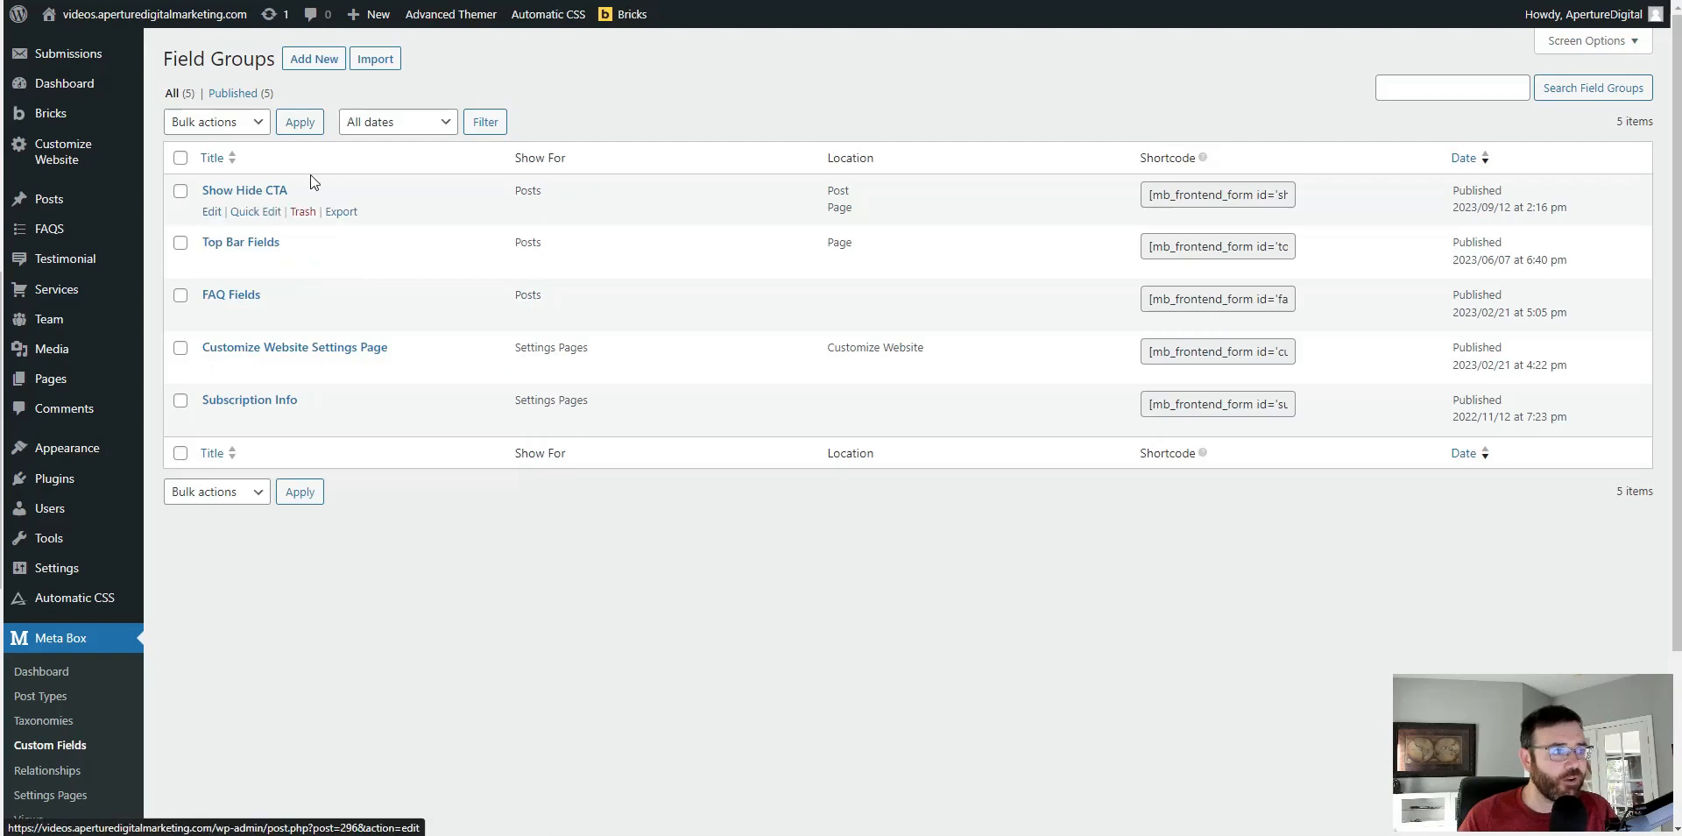
left_click(211, 211)
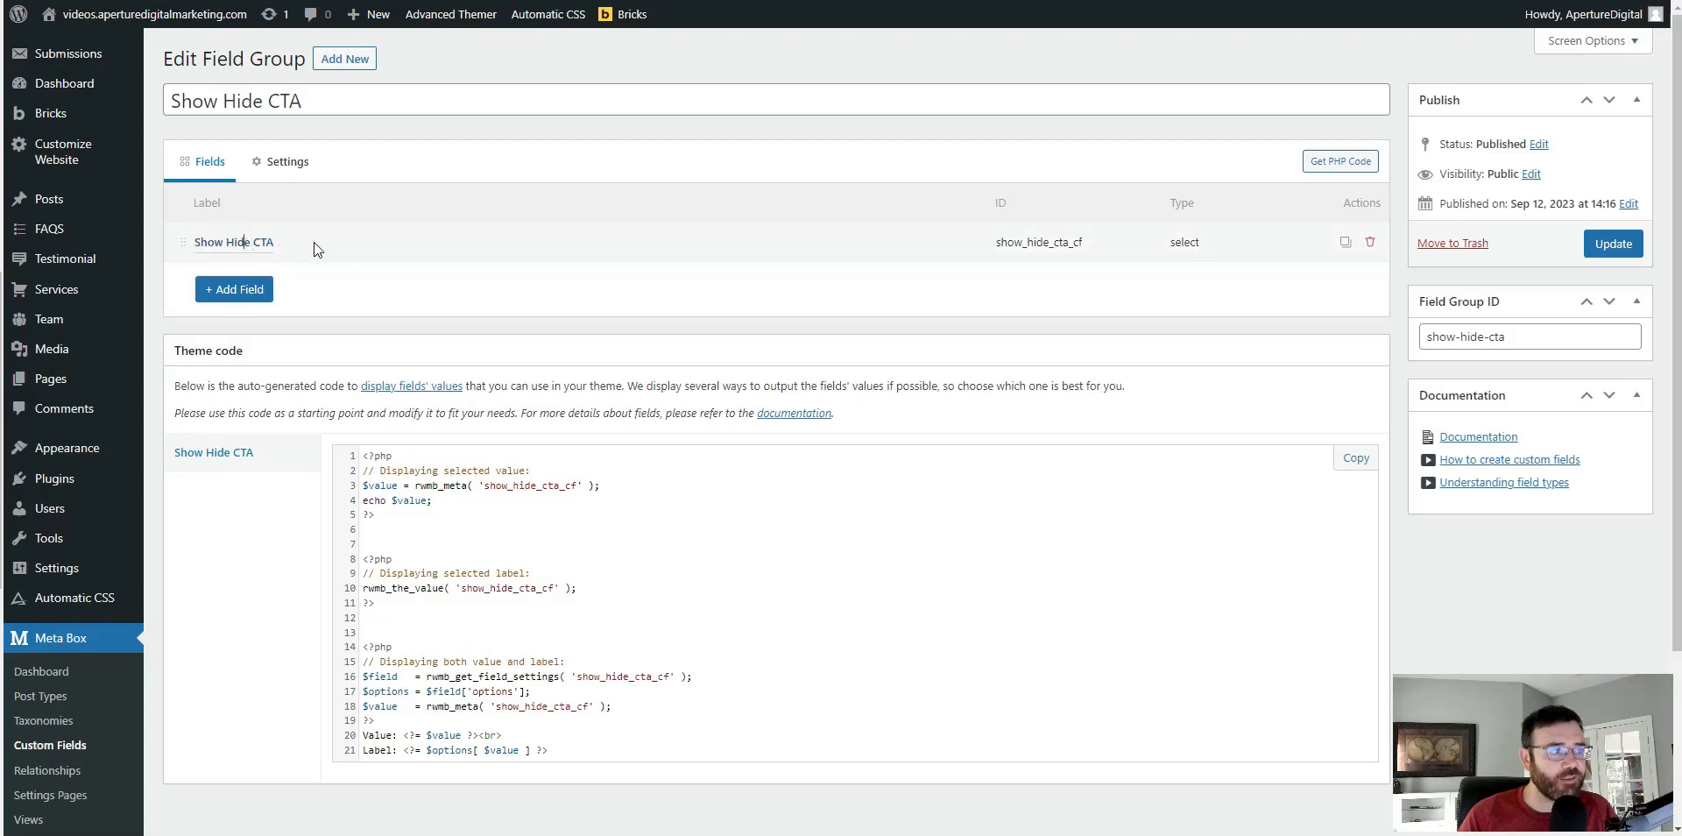
- Examine the Show Hide CTA field's ID, type and choices, along with the field group's location settings
left_click(317, 250)
scroll(539, 311, "down", 1)
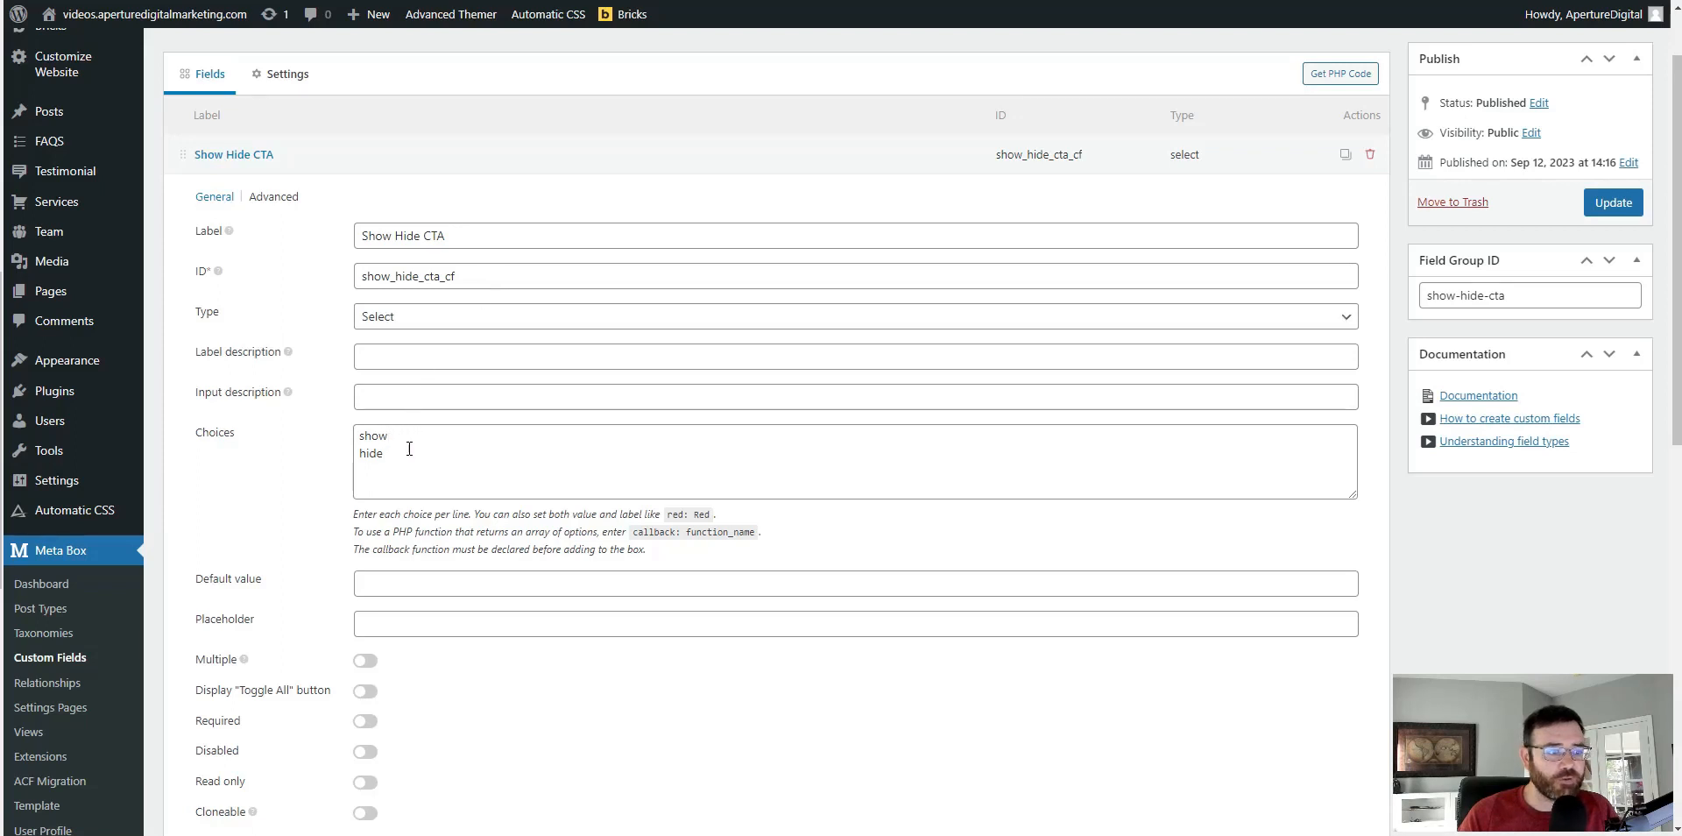
mouse_move(389, 438)
left_mouse_down()
mouse_move(358, 439)
mouse_move(365, 456)
left_mouse_up()
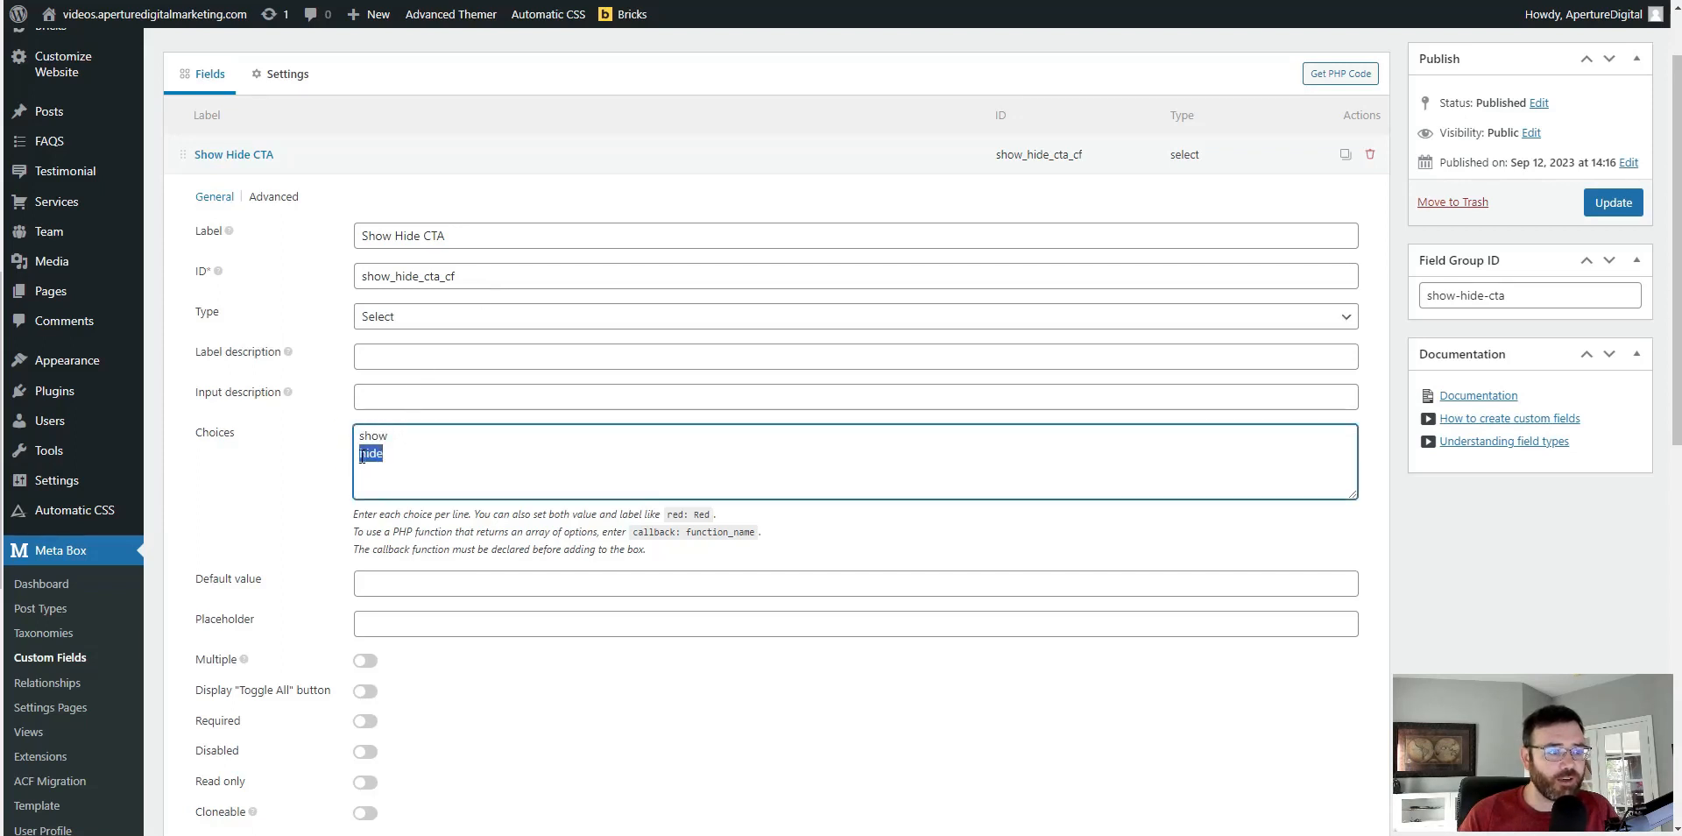
left_click(279, 74)
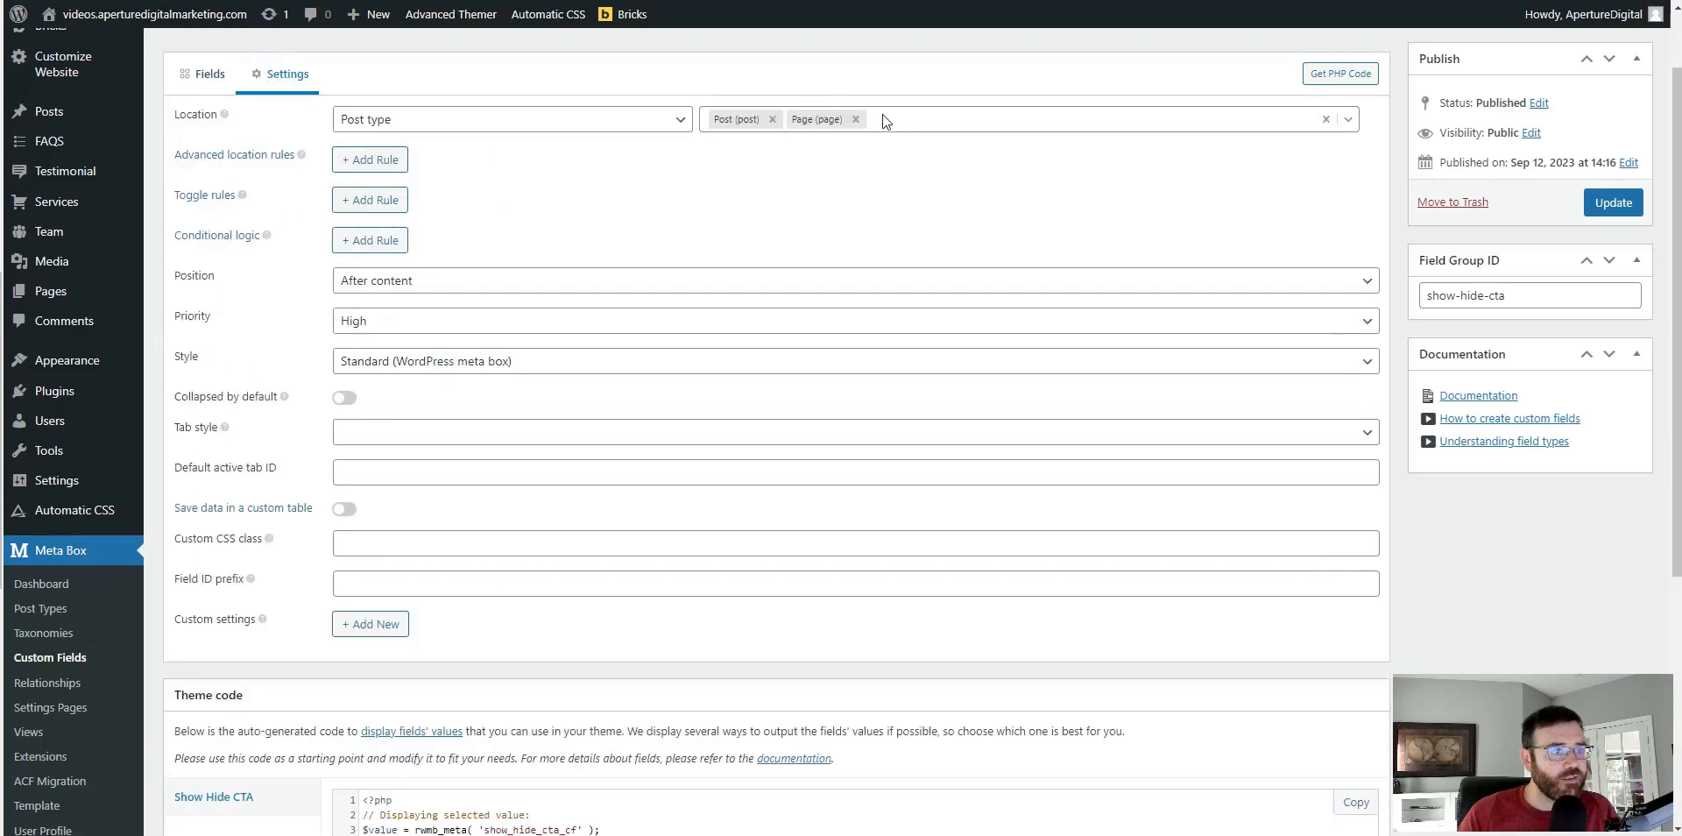
left_click(209, 87)
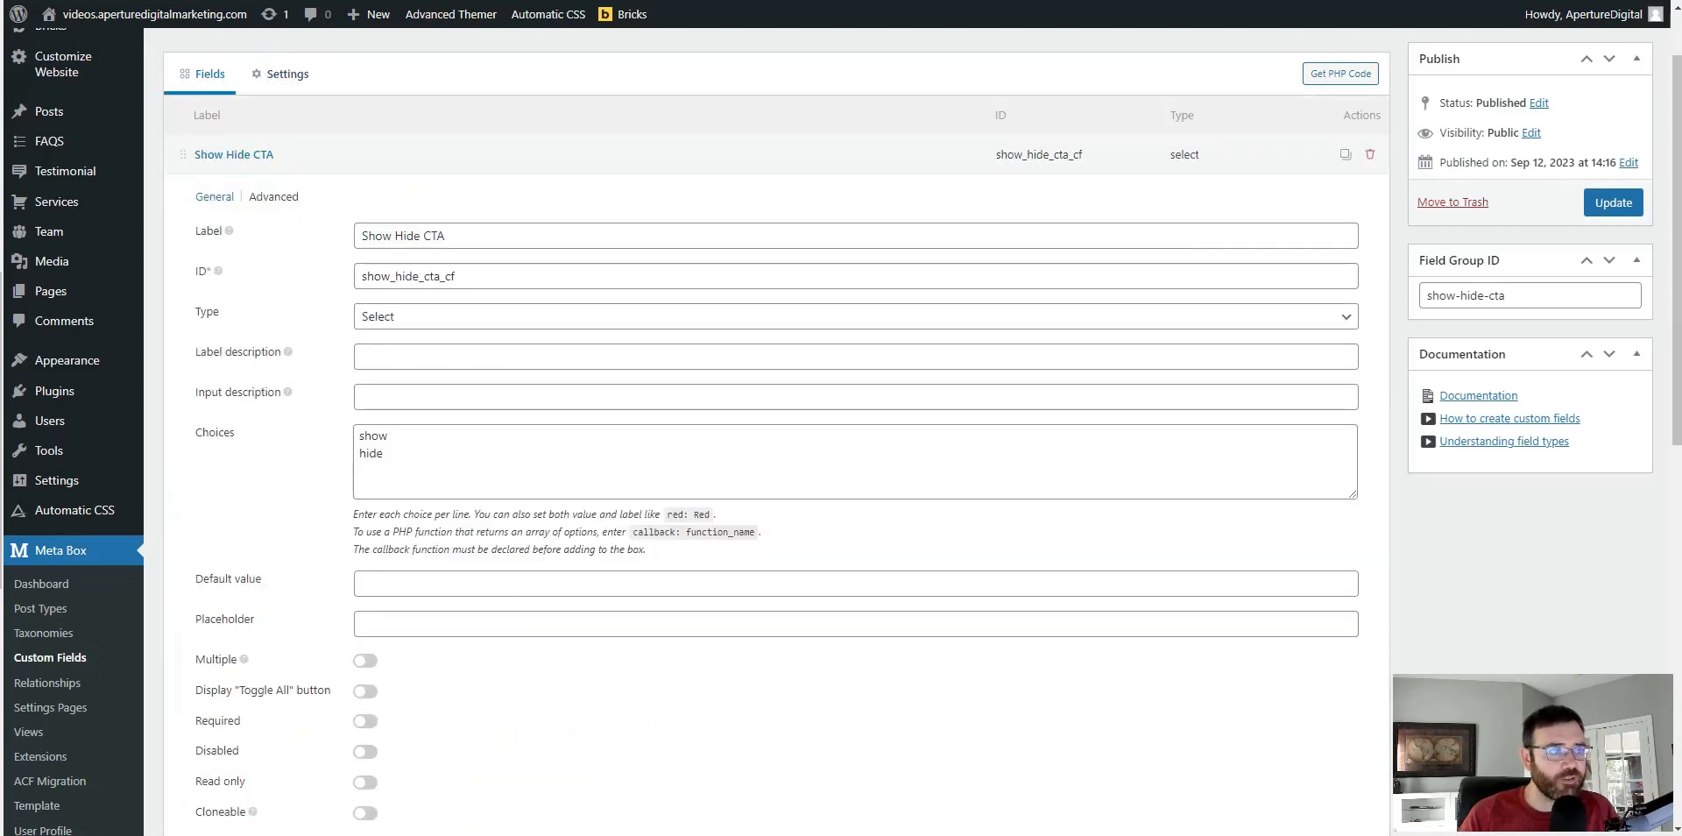
- Open the Pages list in a new tab, show all pages, and edit the page "3 Ways To hide a section"
mouse_move(631, 14)
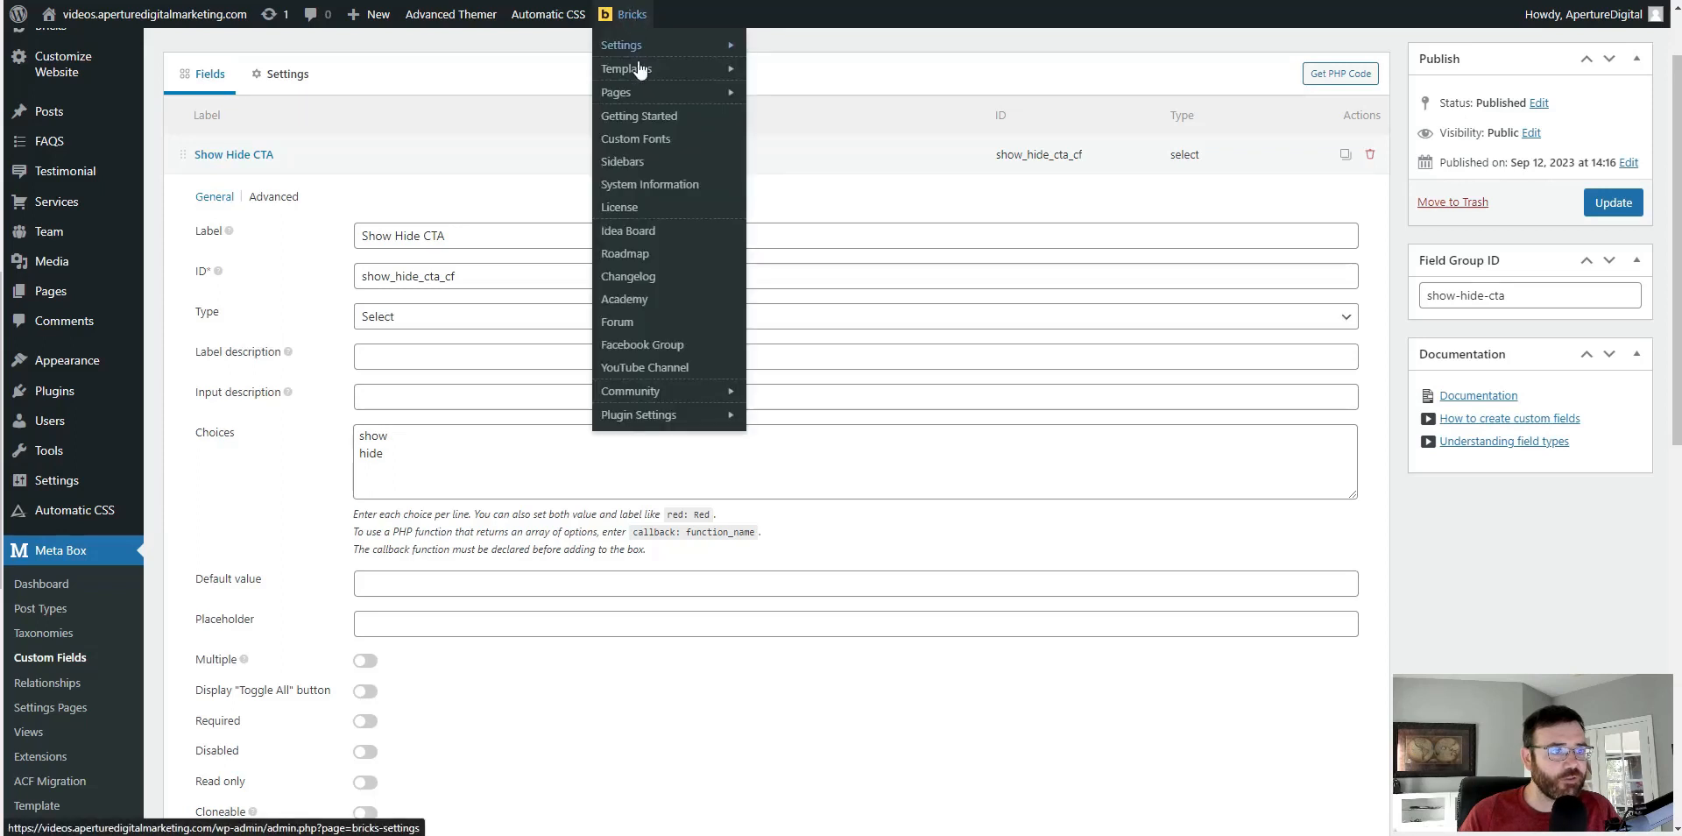
right_click(642, 98)
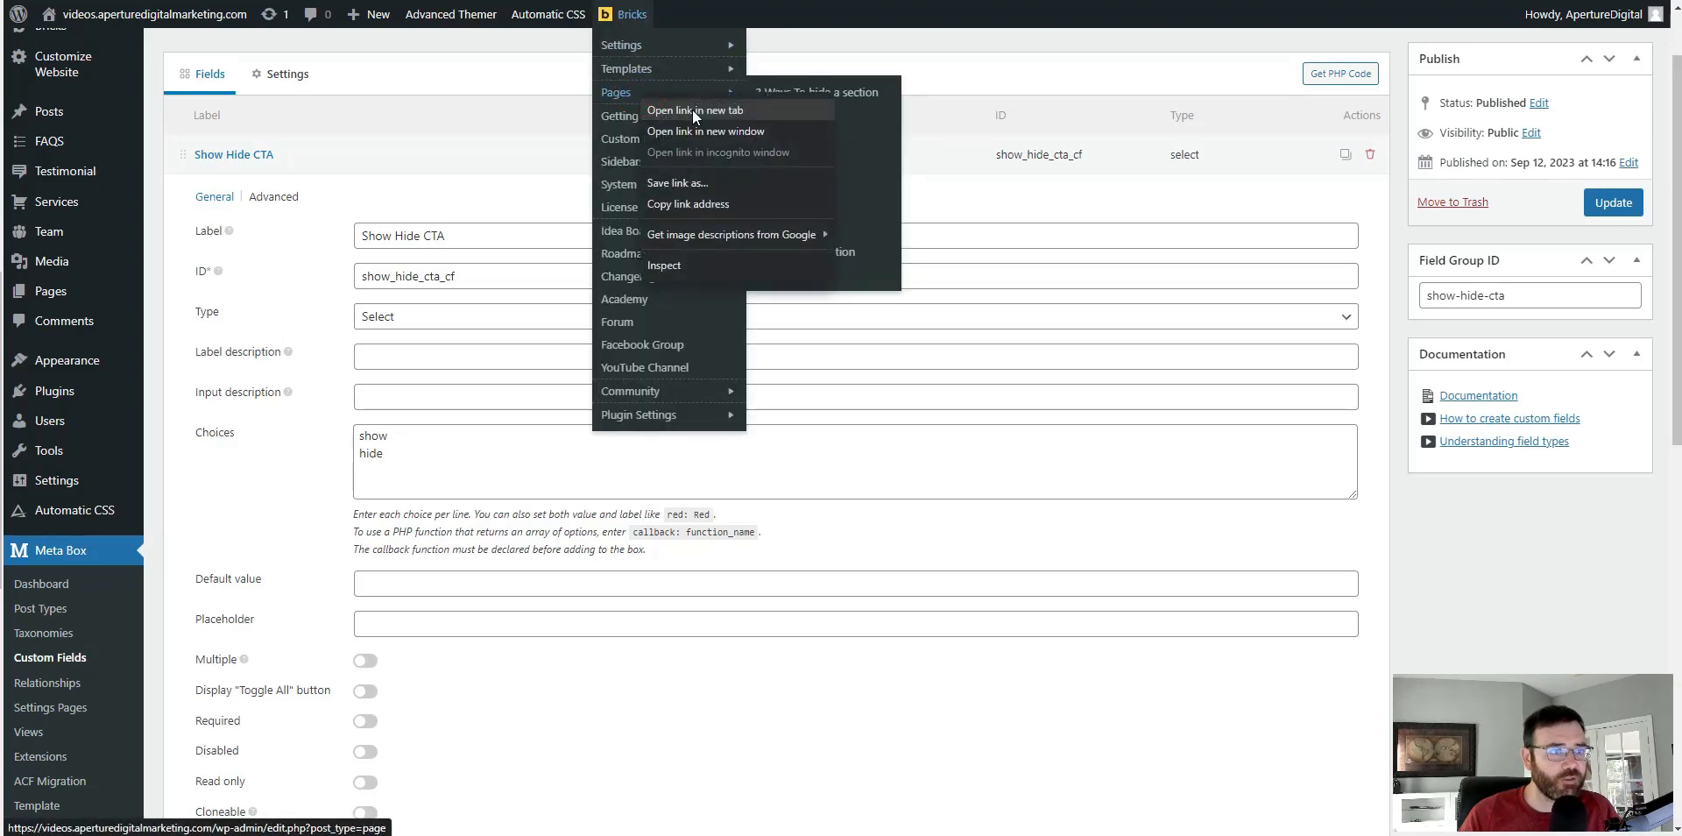
left_click(695, 114)
left_click(551, 1)
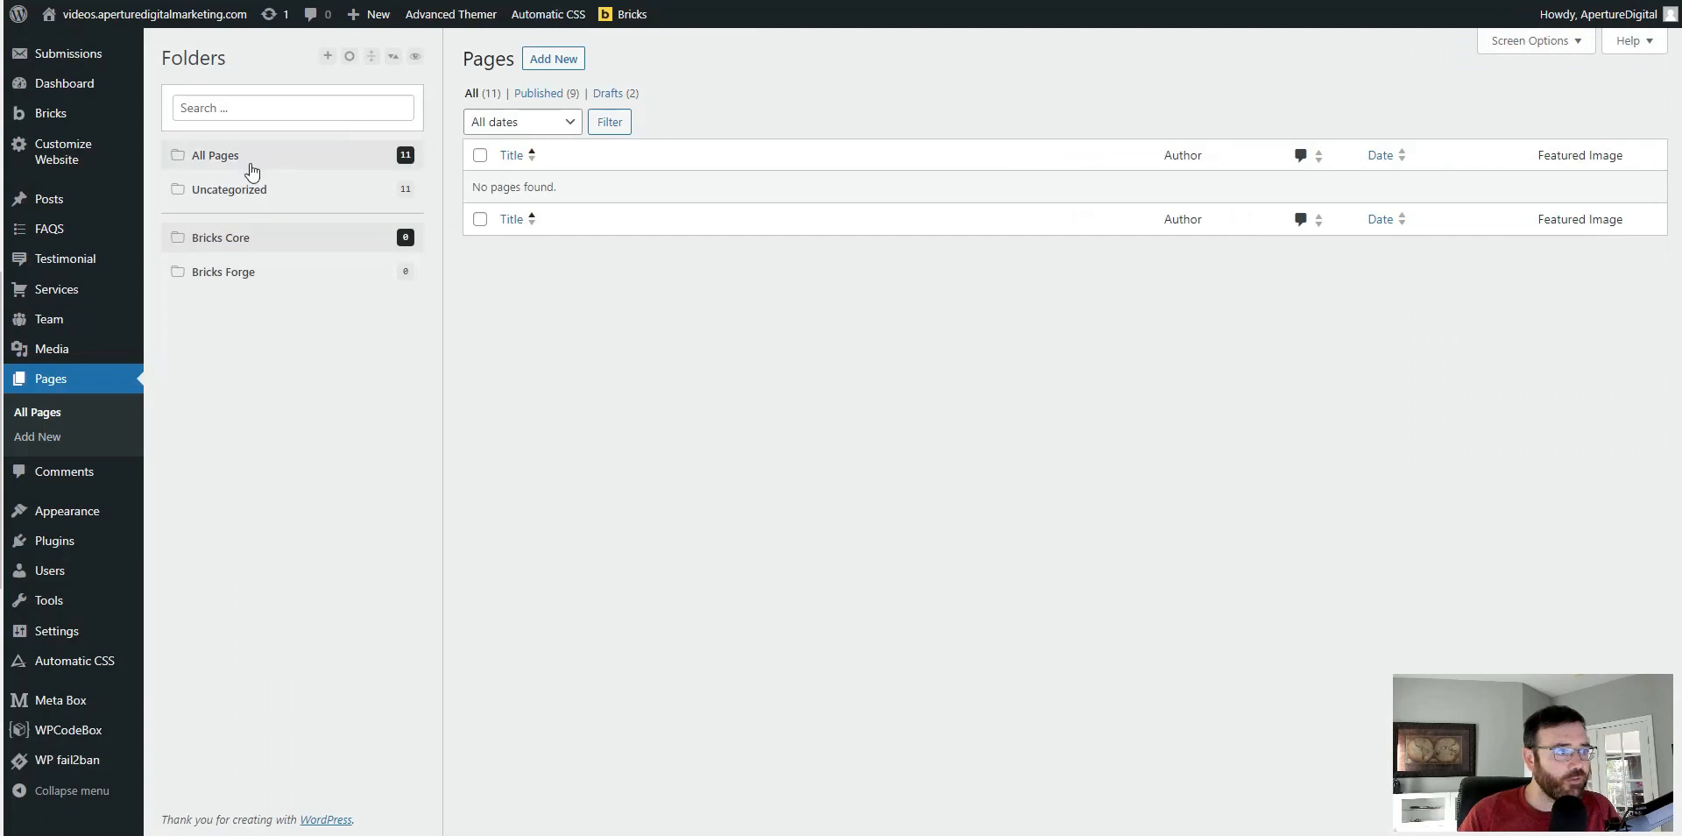
left_click(230, 158)
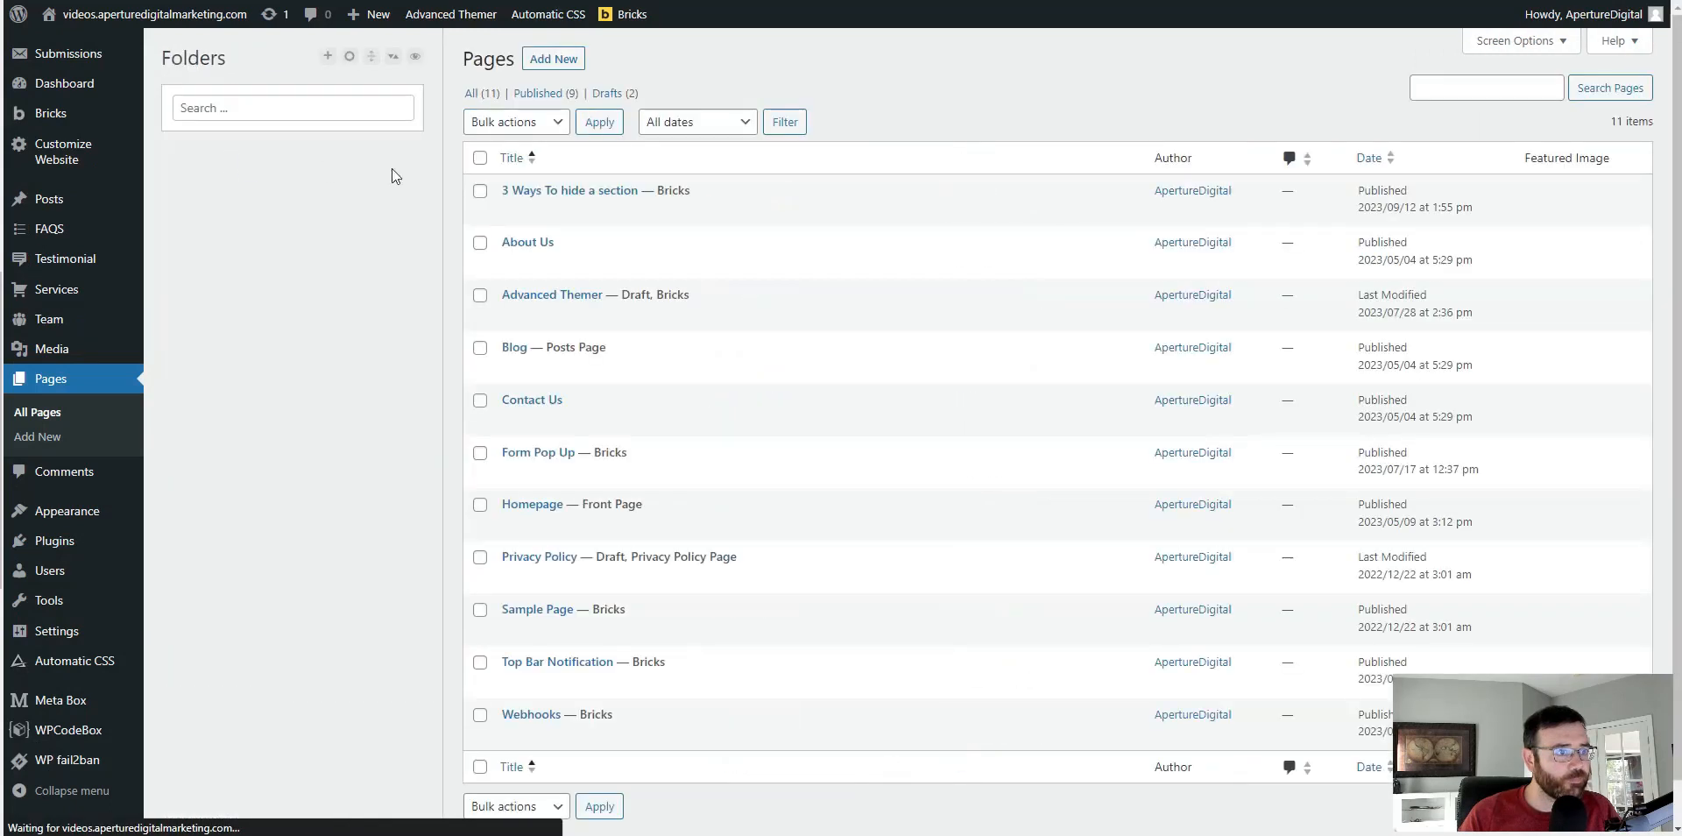
left_click(513, 213)
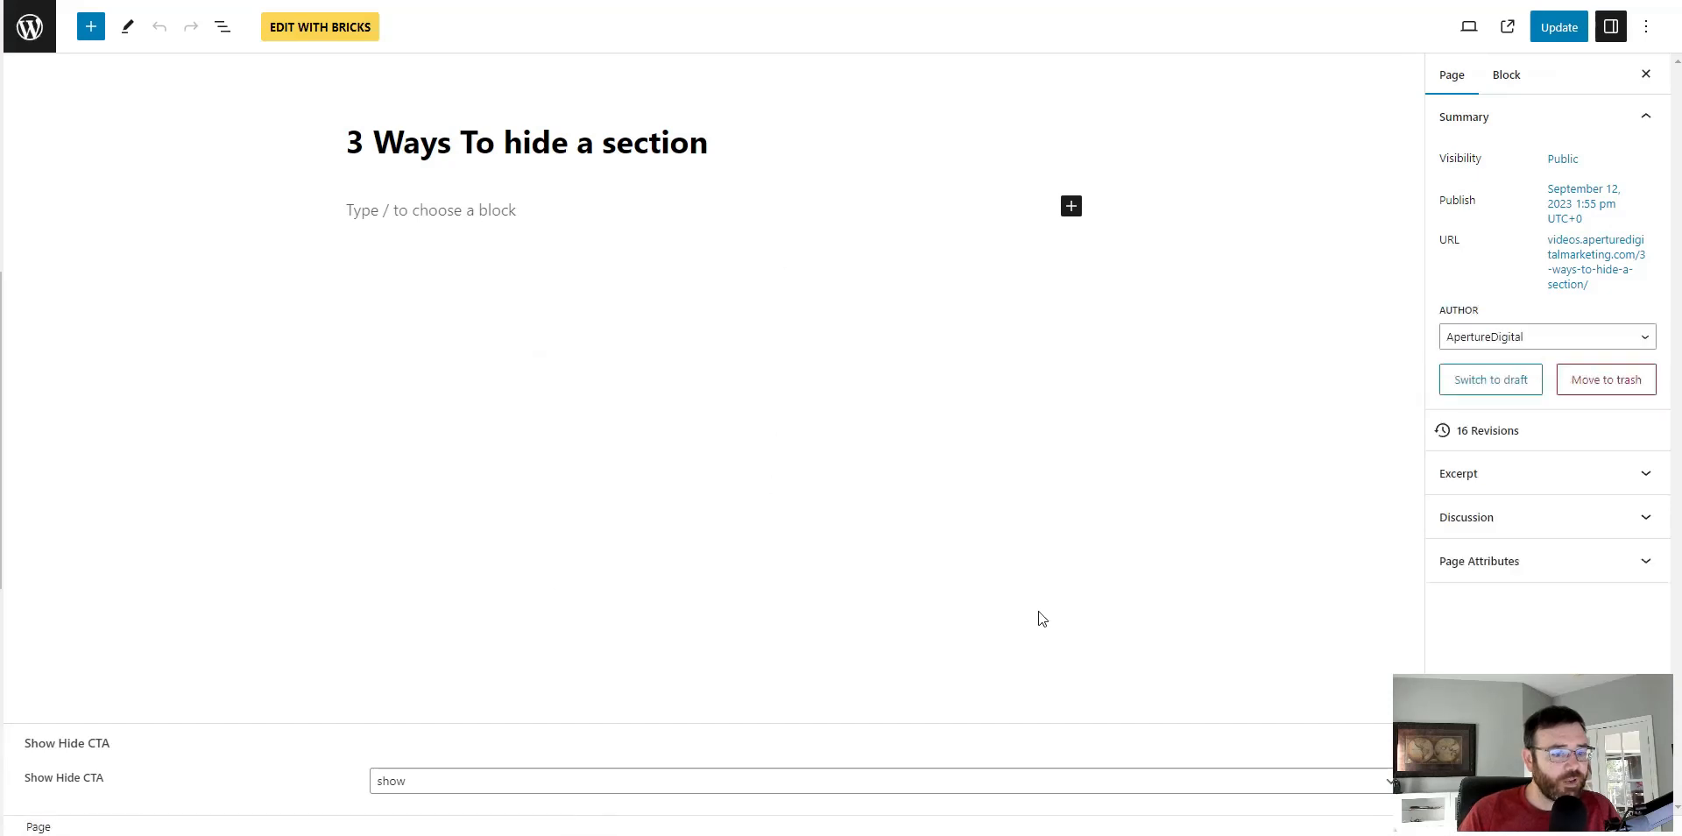
- Check the options of the page's Show Hide CTA field and choose show
left_click(1261, 782)
left_click(706, 771)
left_click(529, 777)
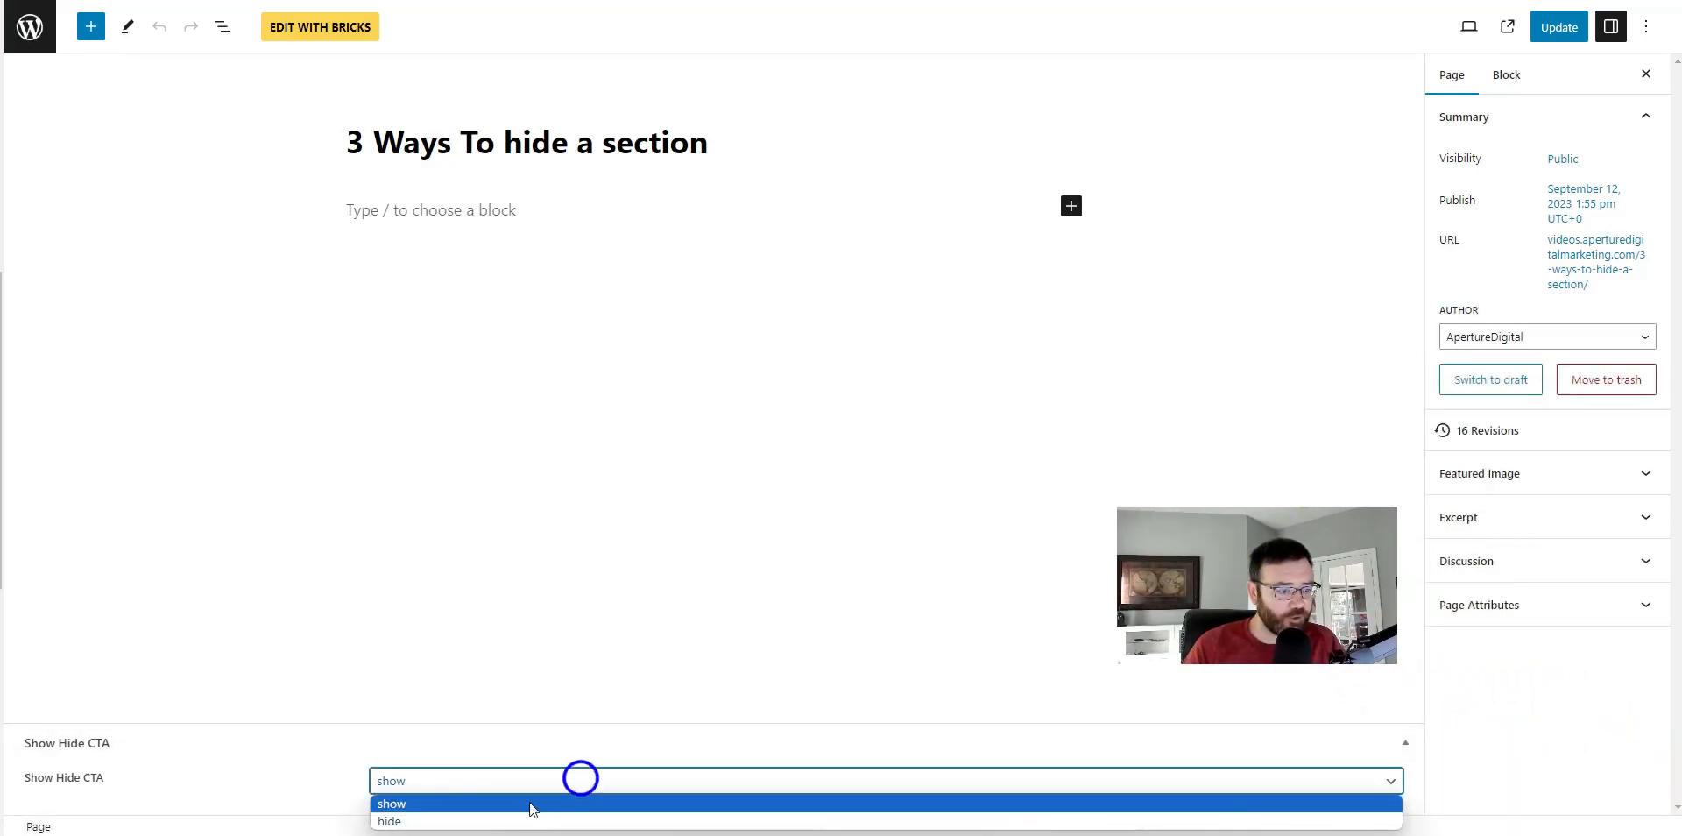
left_click(466, 804)
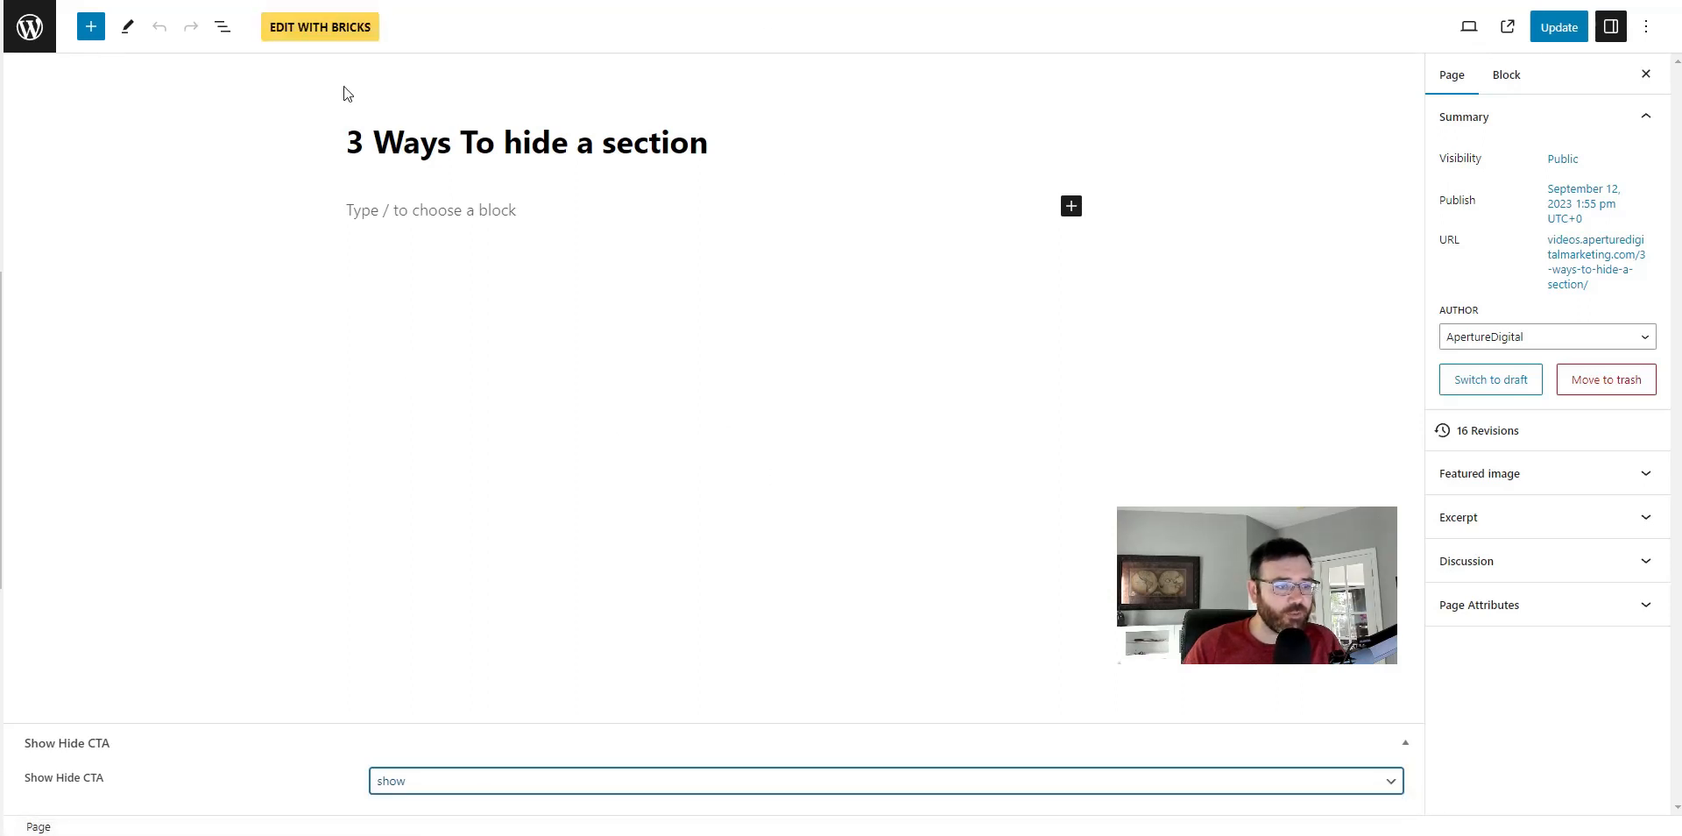
left_click(791, 781)
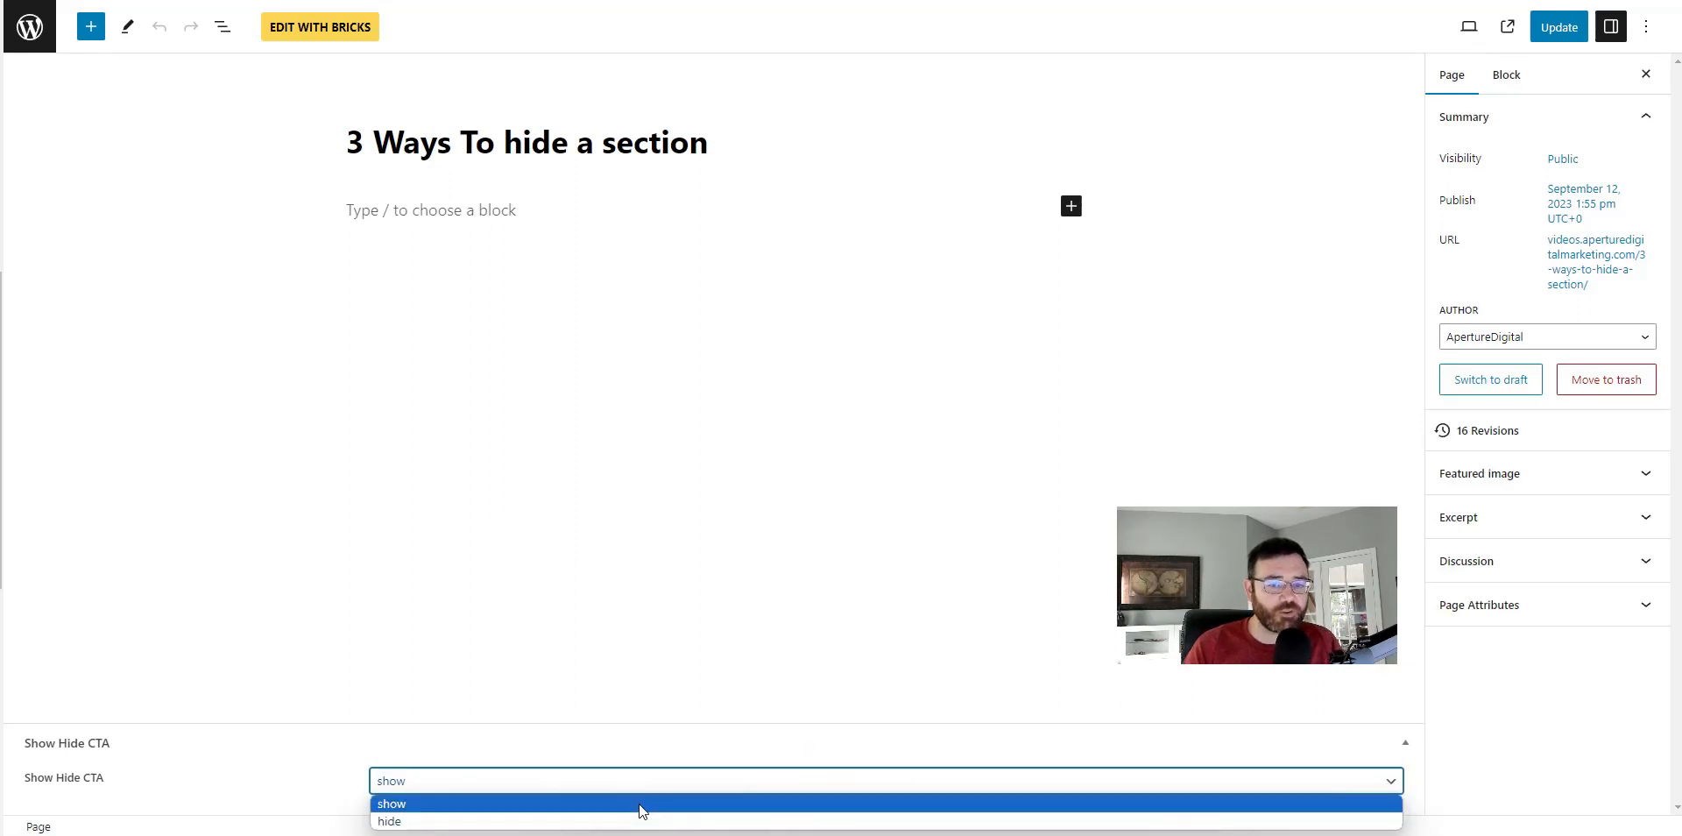
left_click(387, 804)
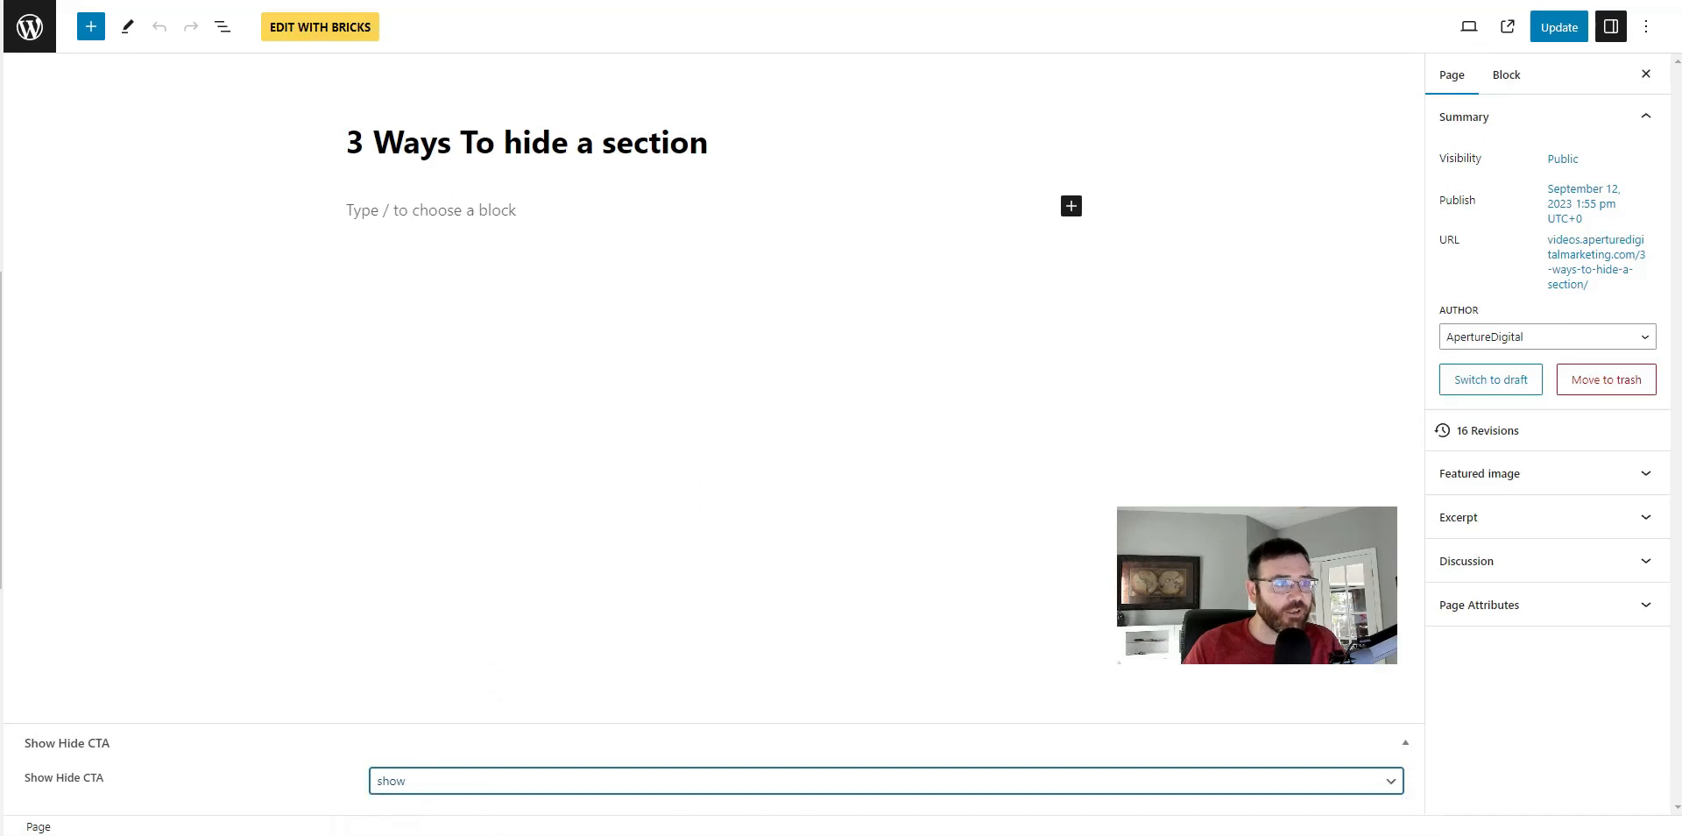
- Return to the Show Hide CTA field group and review the Choices of its select field
key("ctrl+Tab")
scroll(447, 327, "up", 1)
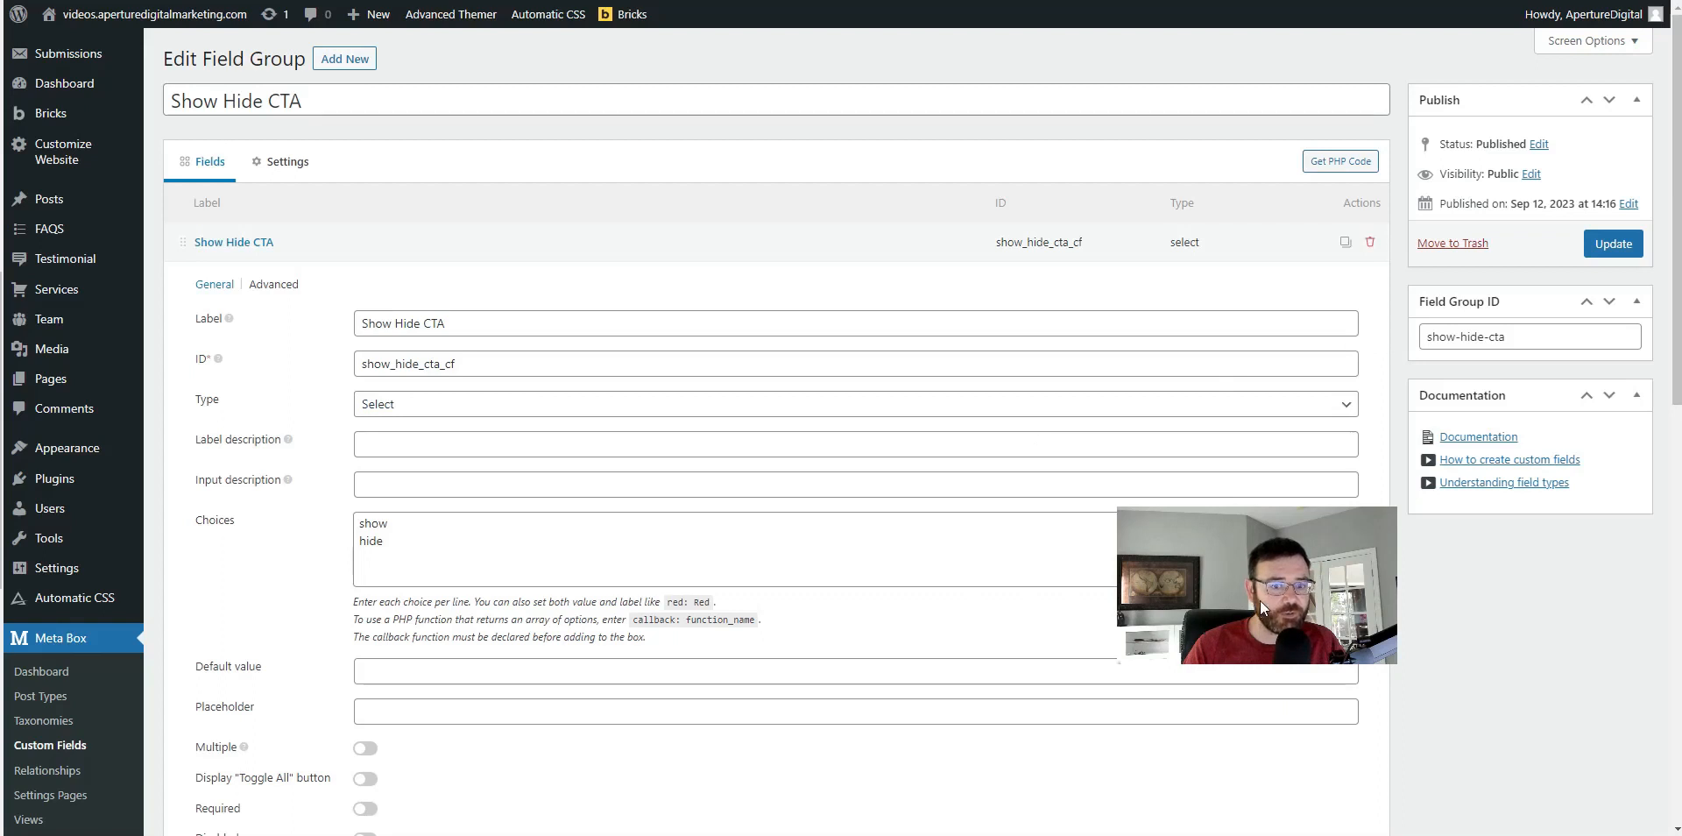
left_click_drag(1261, 608, 1525, 762)
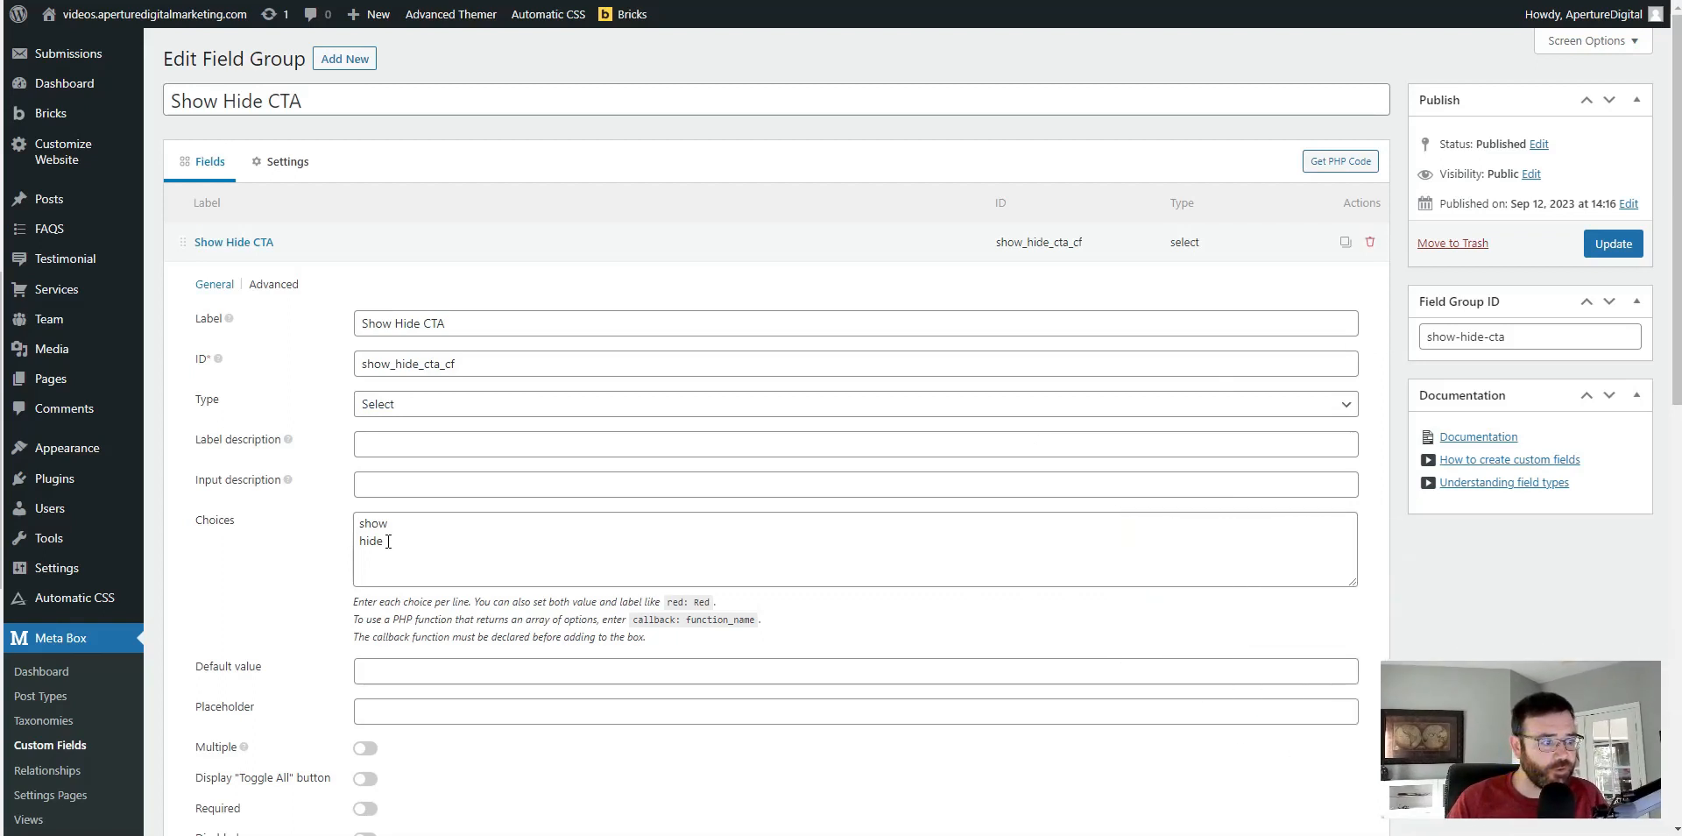
scroll(514, 569, "down", 1)
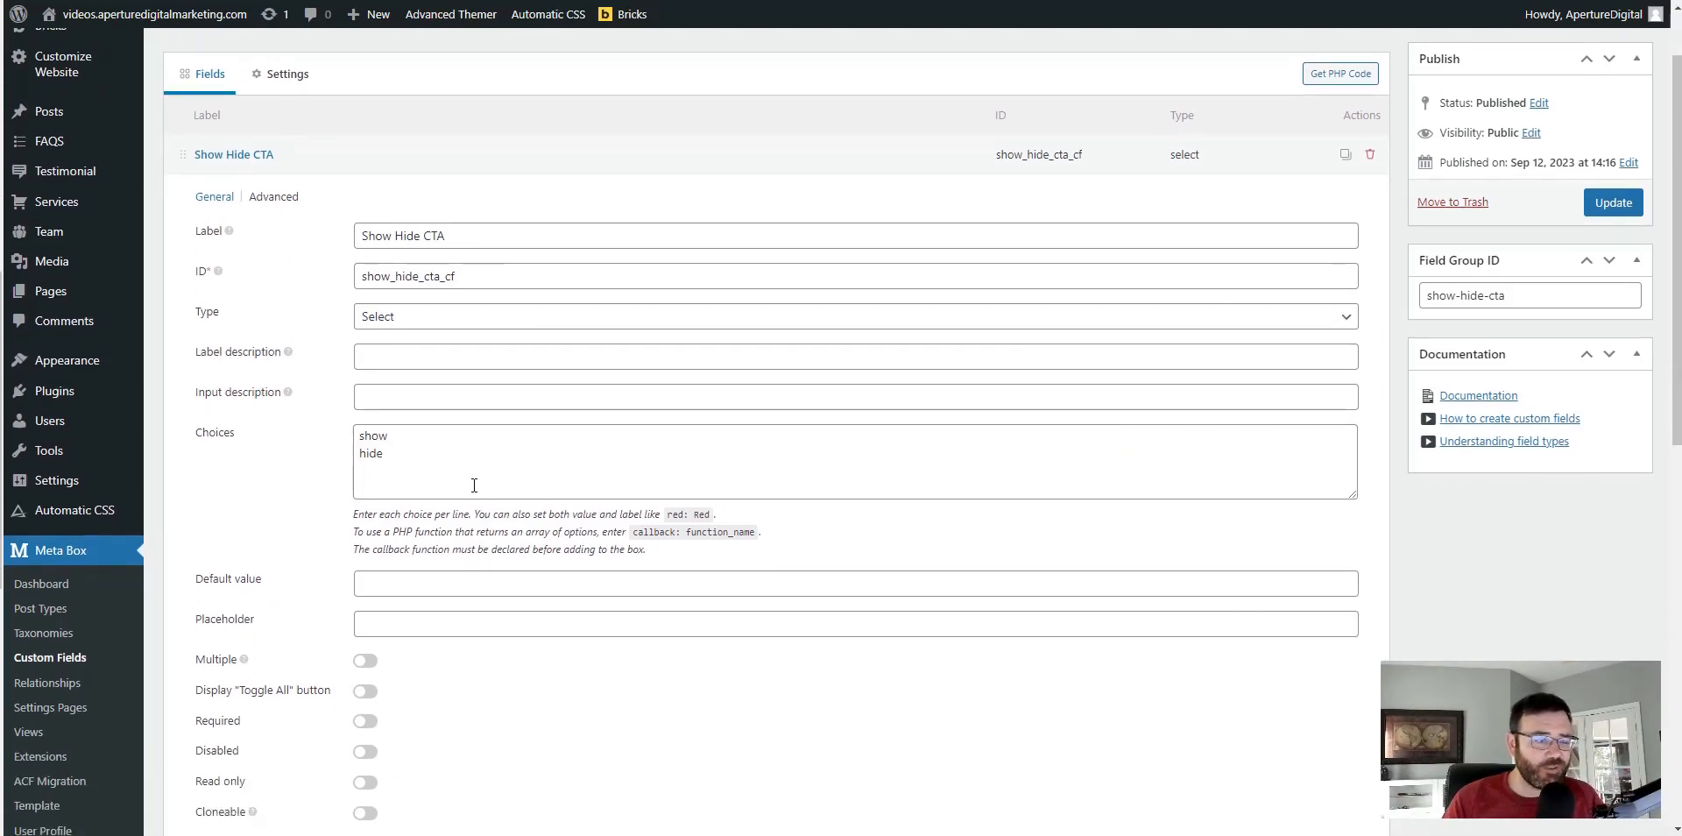
left_click_drag(455, 461, 293, 431)
left_click(403, 461)
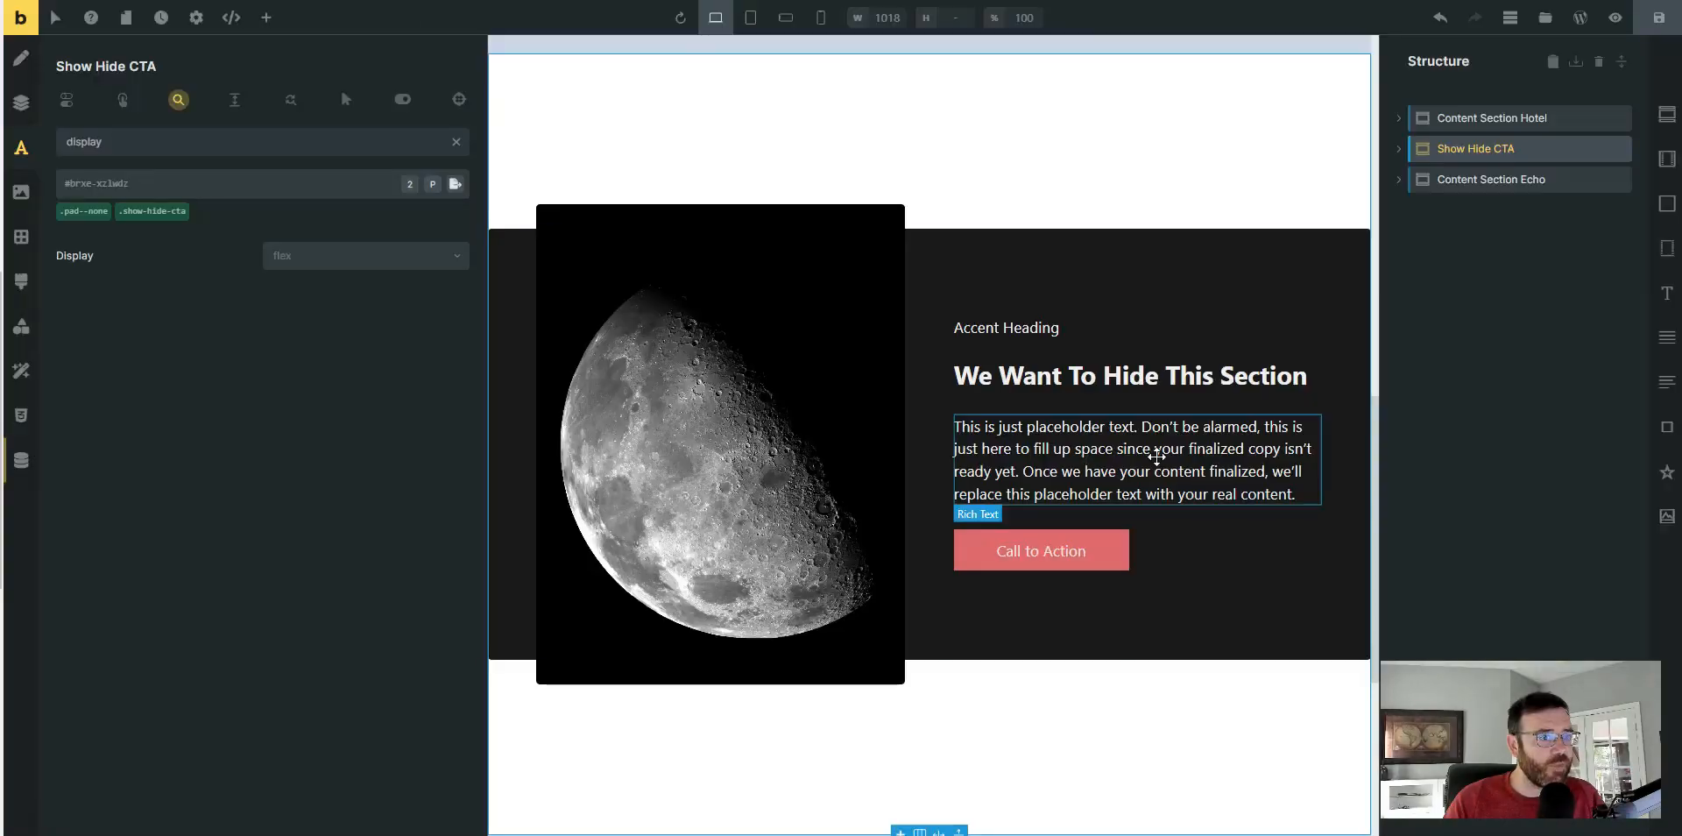
- Back in the Bricks editor, clear the settings search and open the Show Hide CTA section's render conditions
scroll(969, 270, "up", 1)
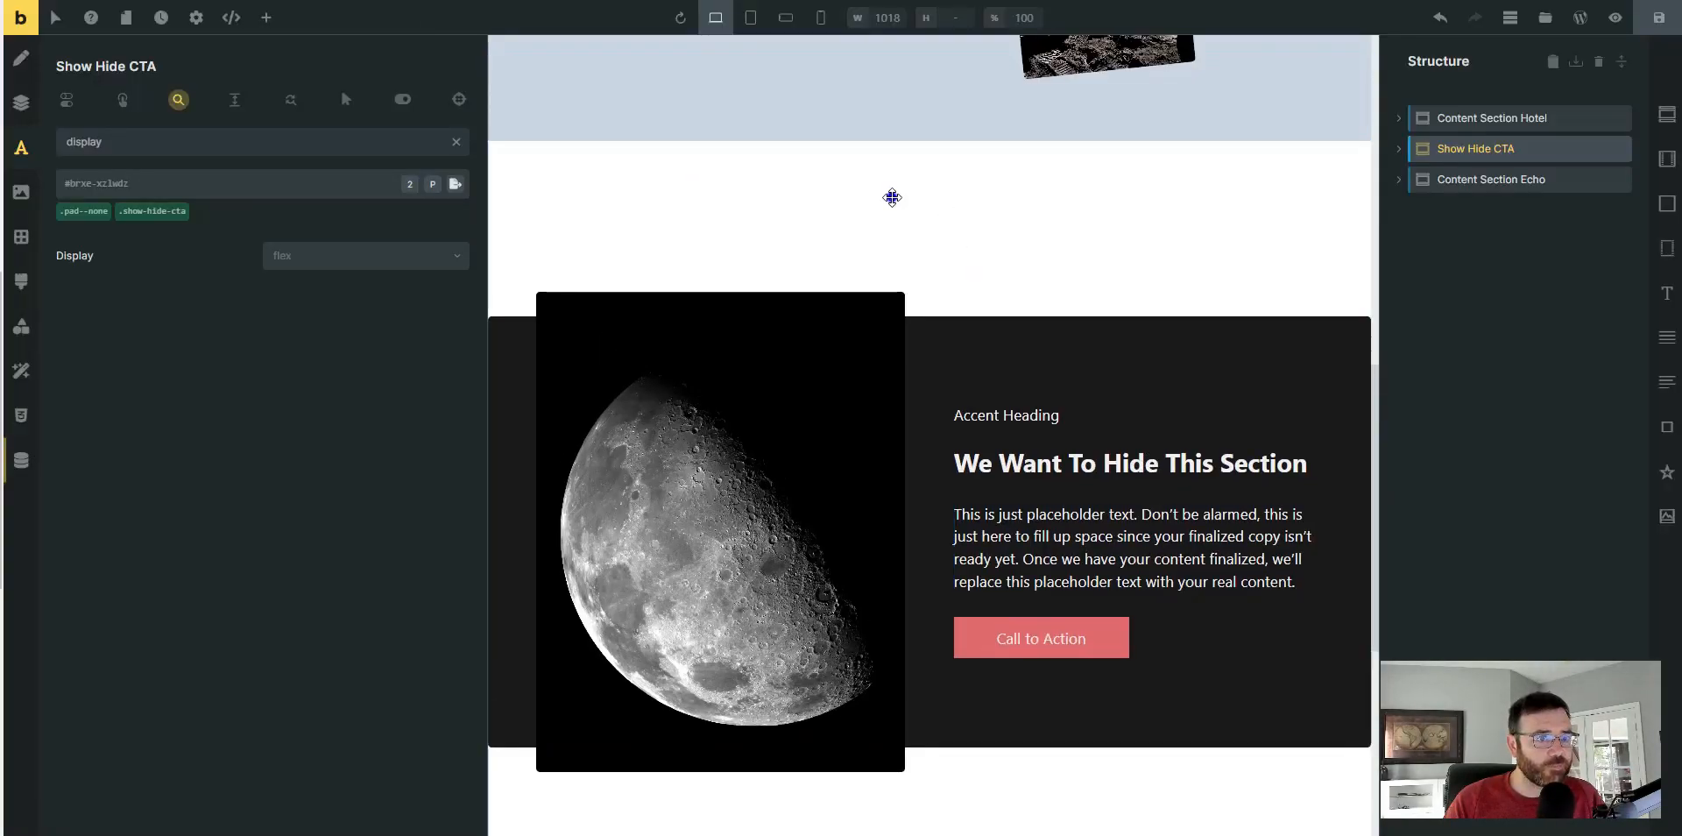
left_click(457, 142)
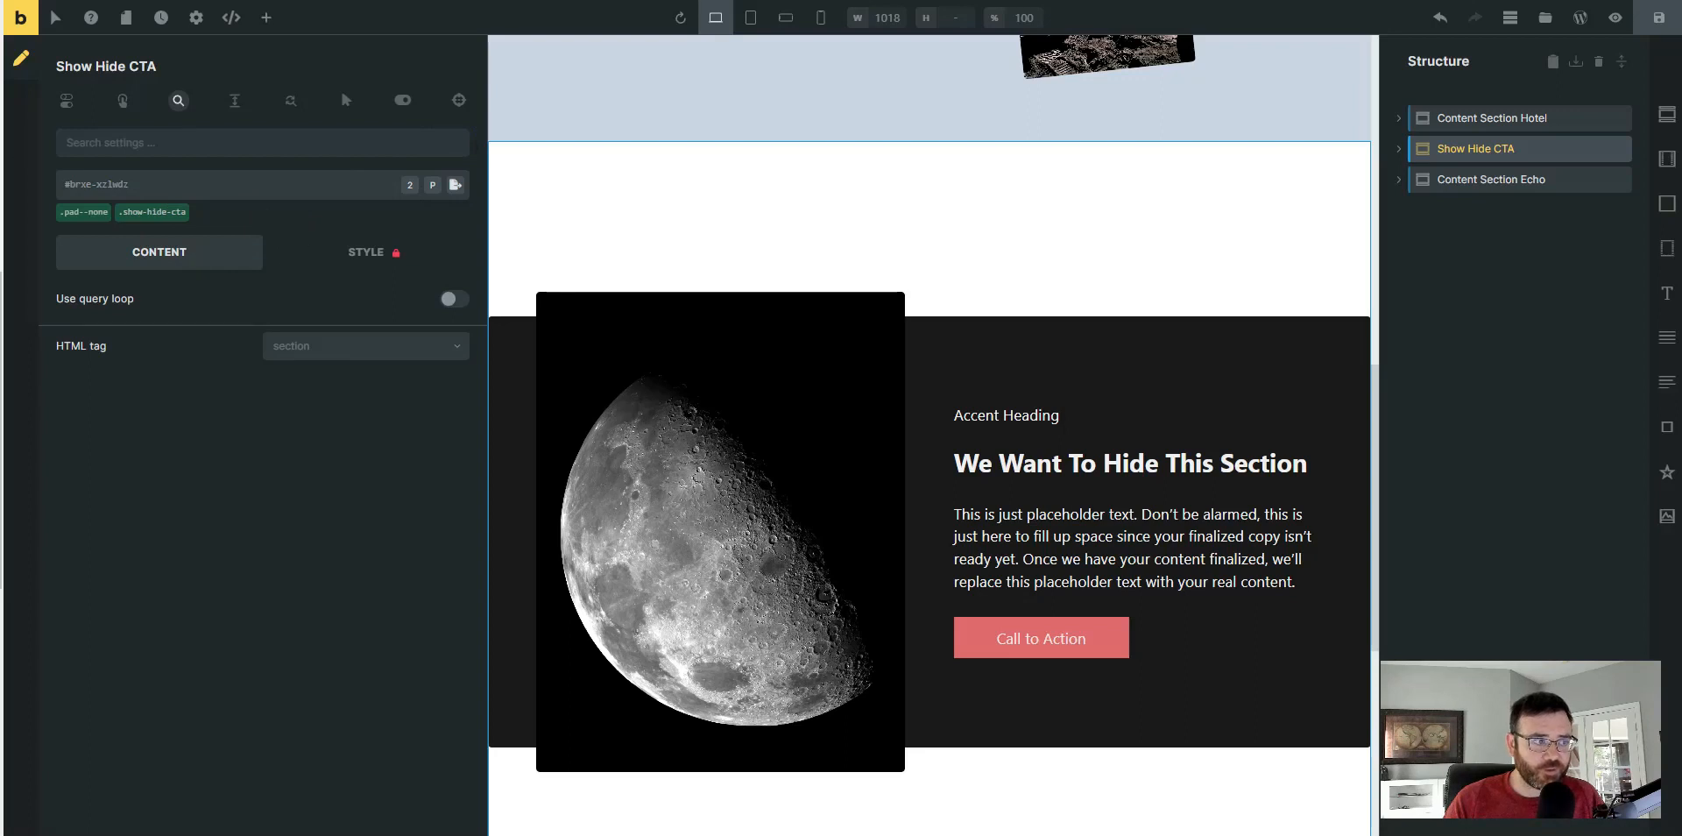
left_click(66, 102)
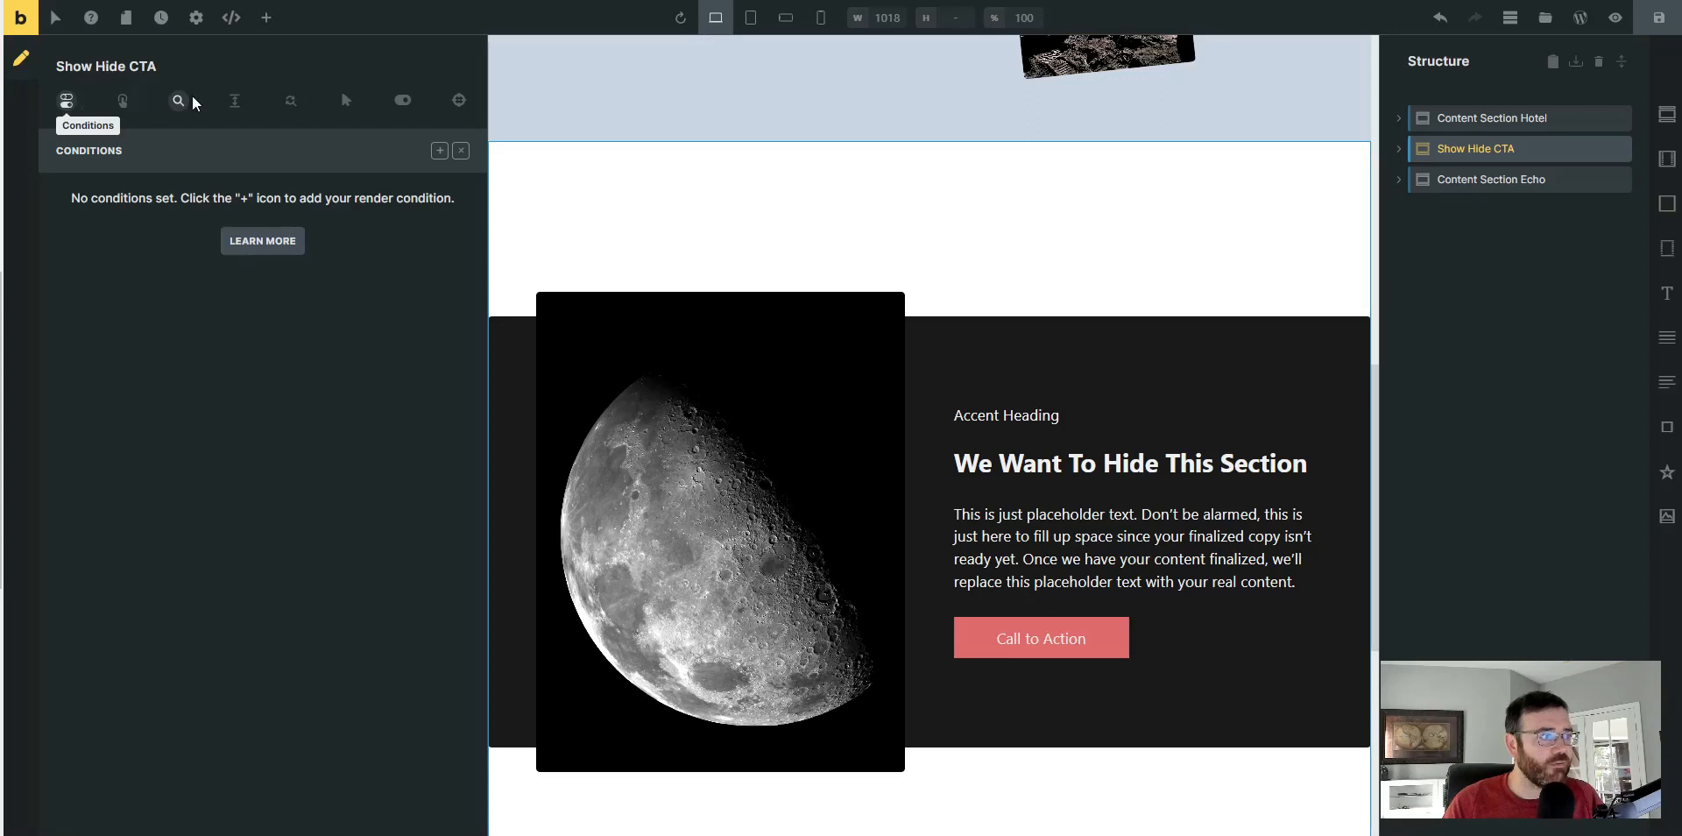
- Add a Dynamic data render condition to the Show Hide CTA section using the Meta Box (Posts) Show Hide CTA field
left_click(440, 150)
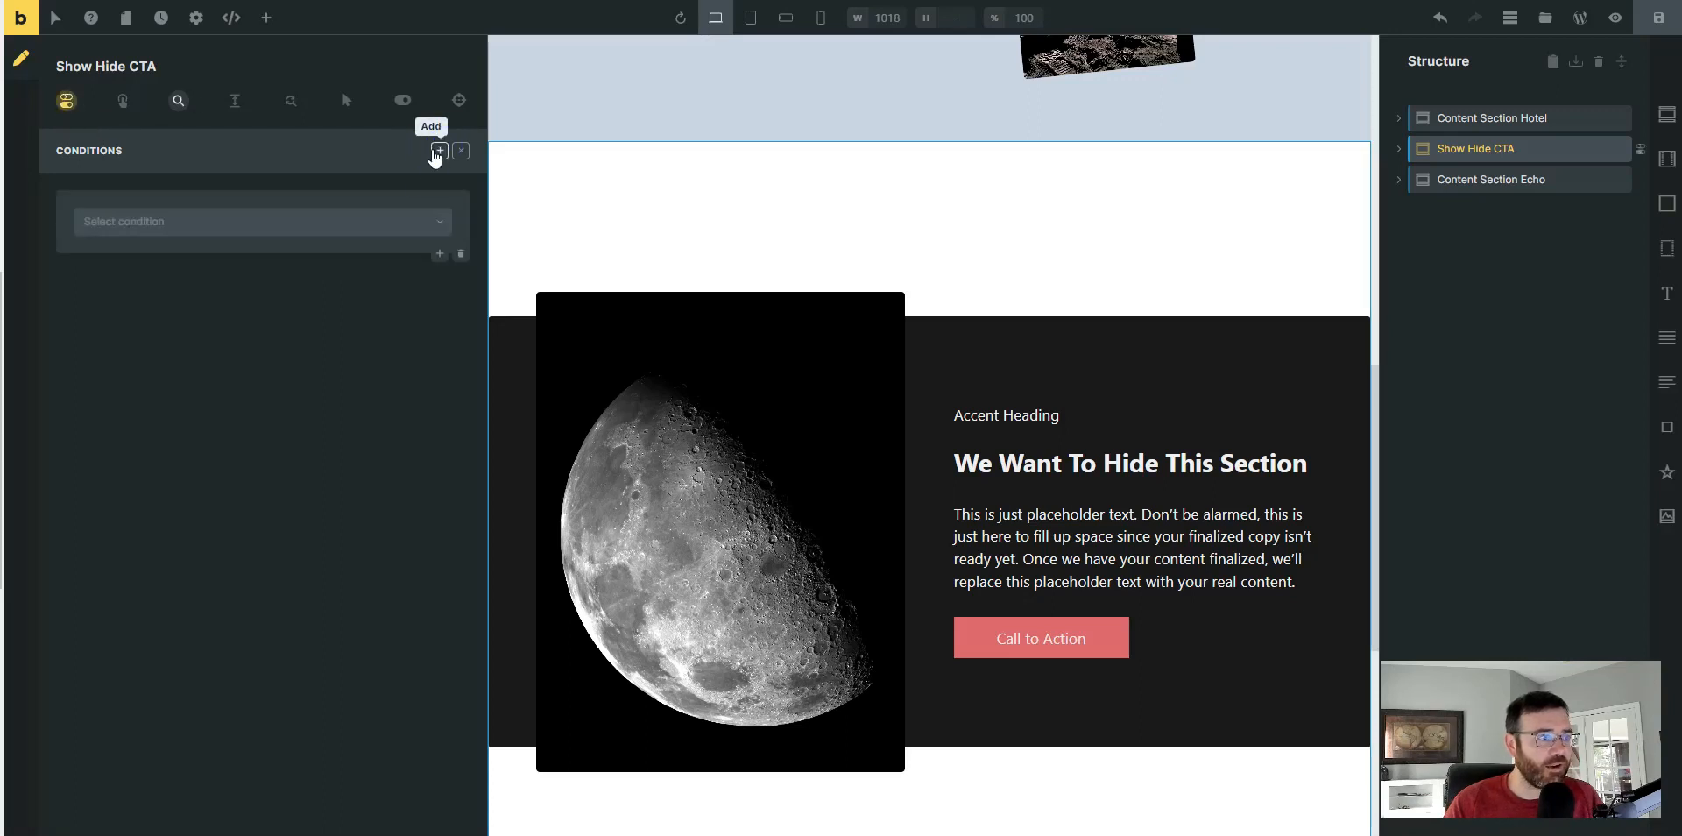
left_click(391, 237)
type("dy")
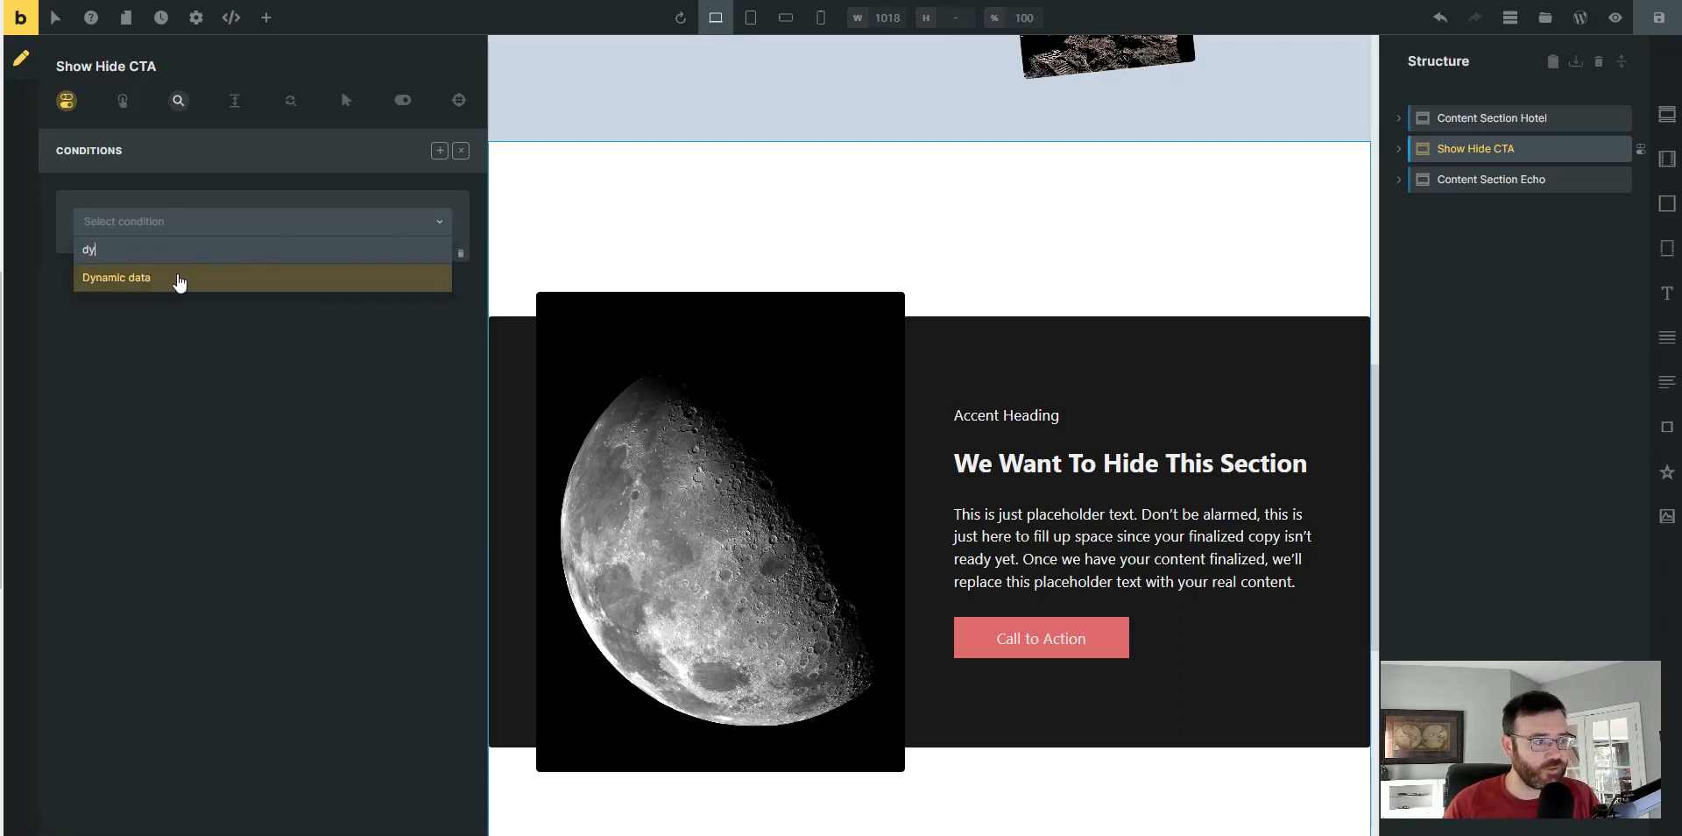
left_click(147, 286)
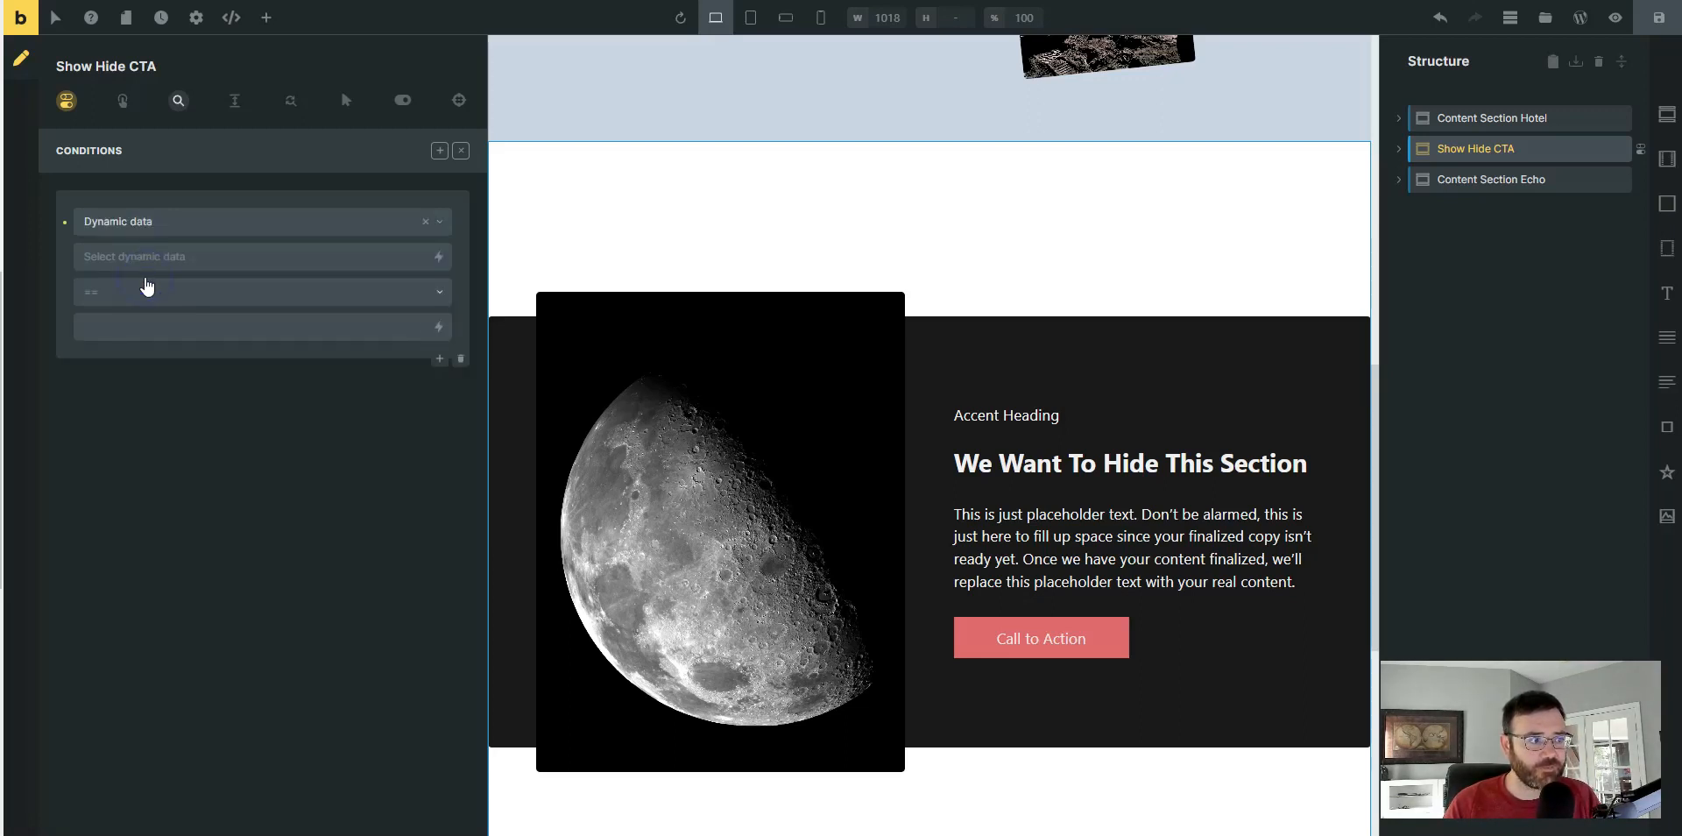
left_click(190, 255)
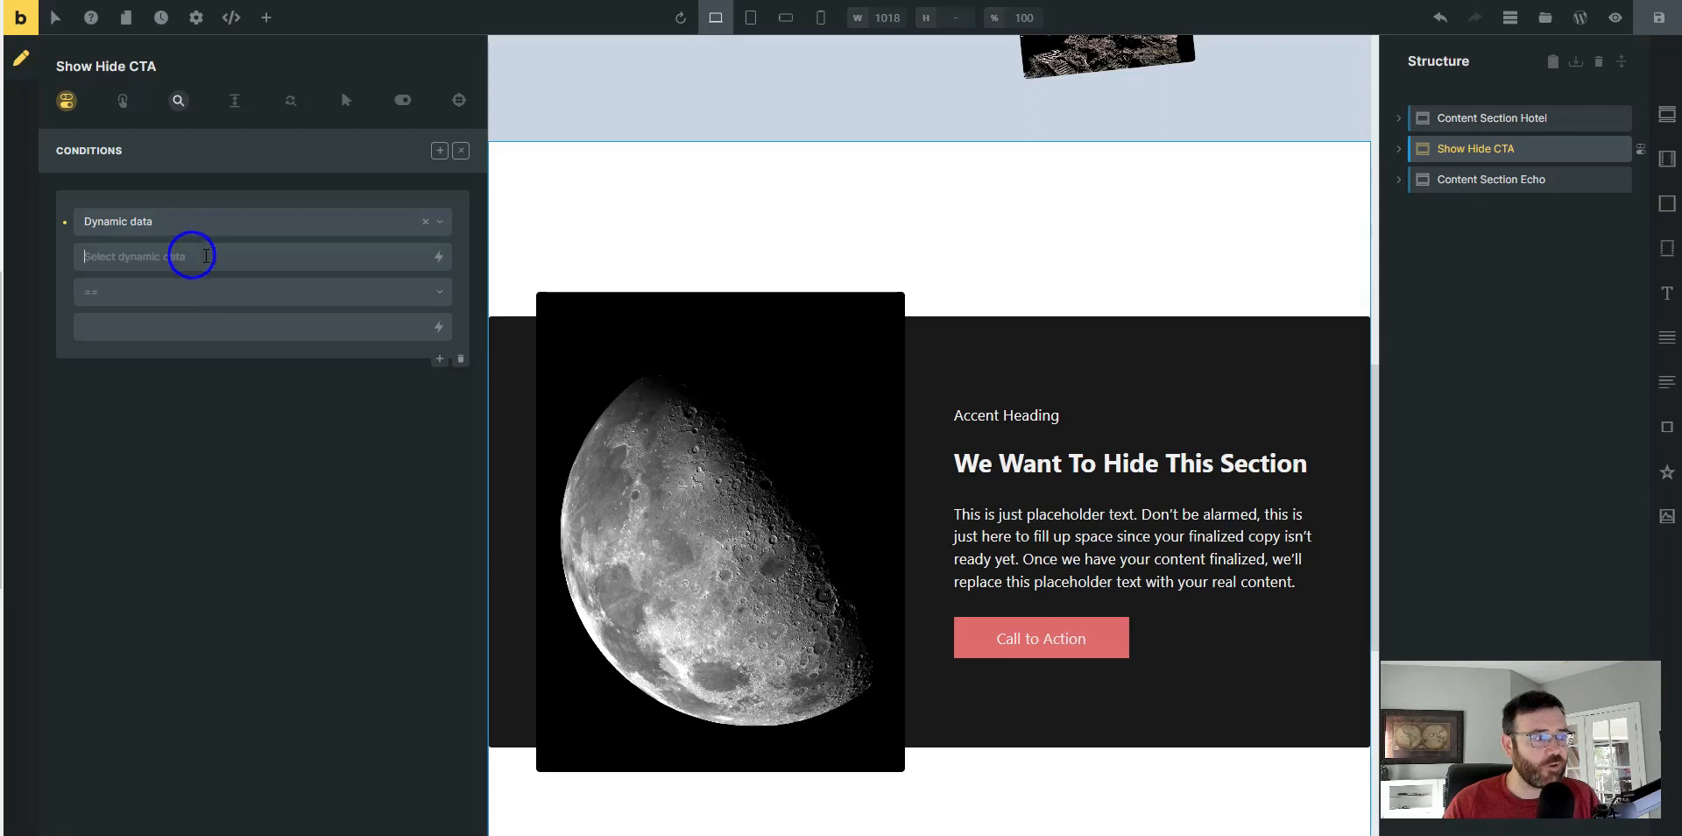
left_click(439, 259)
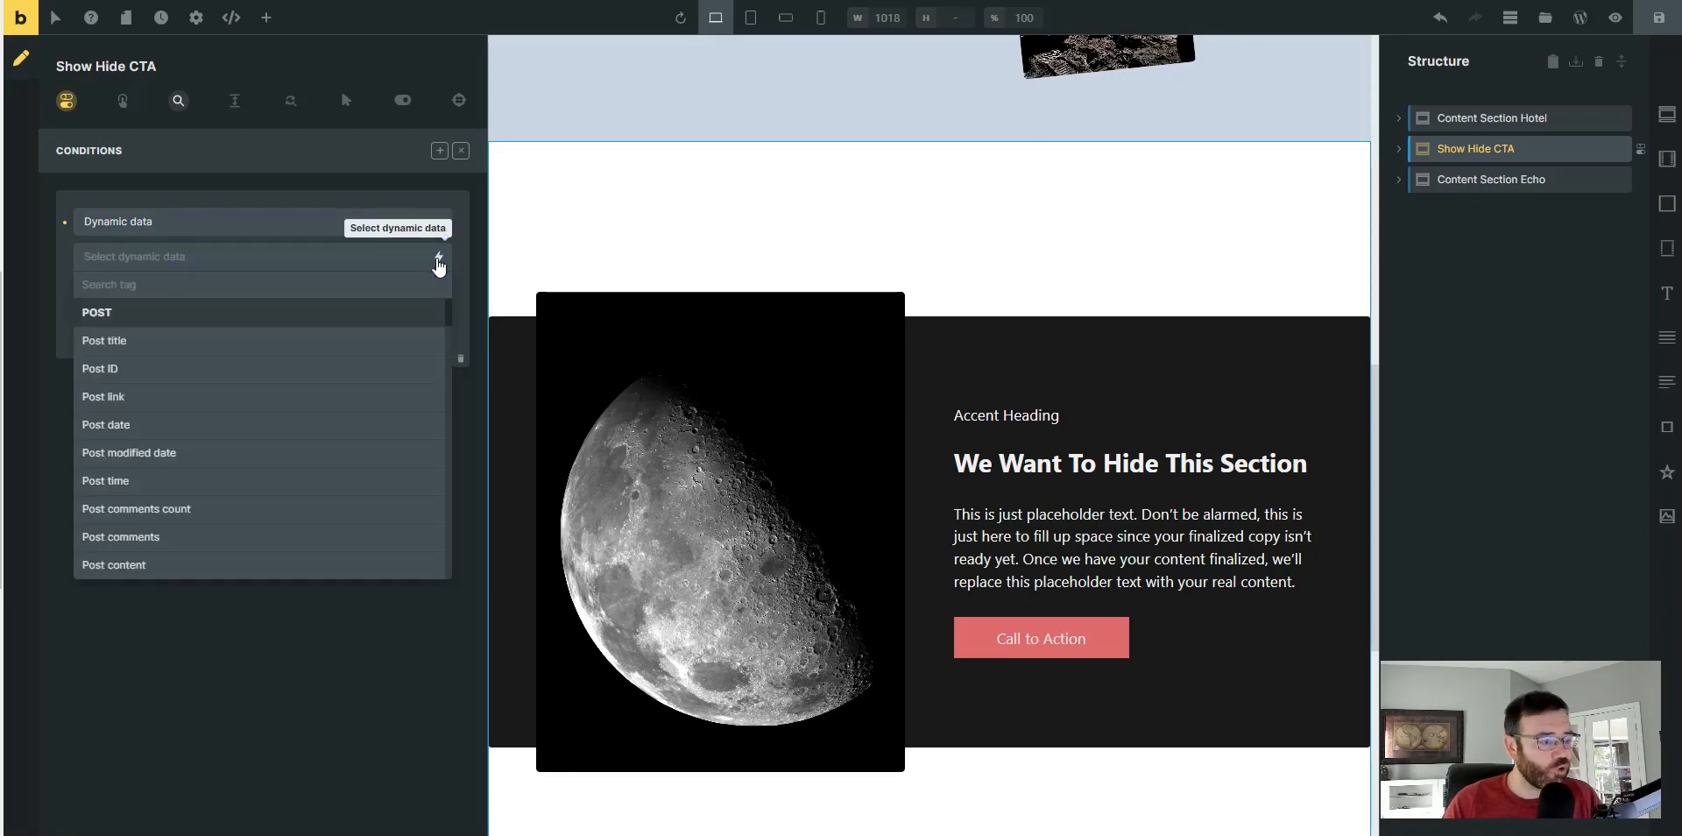
type("show")
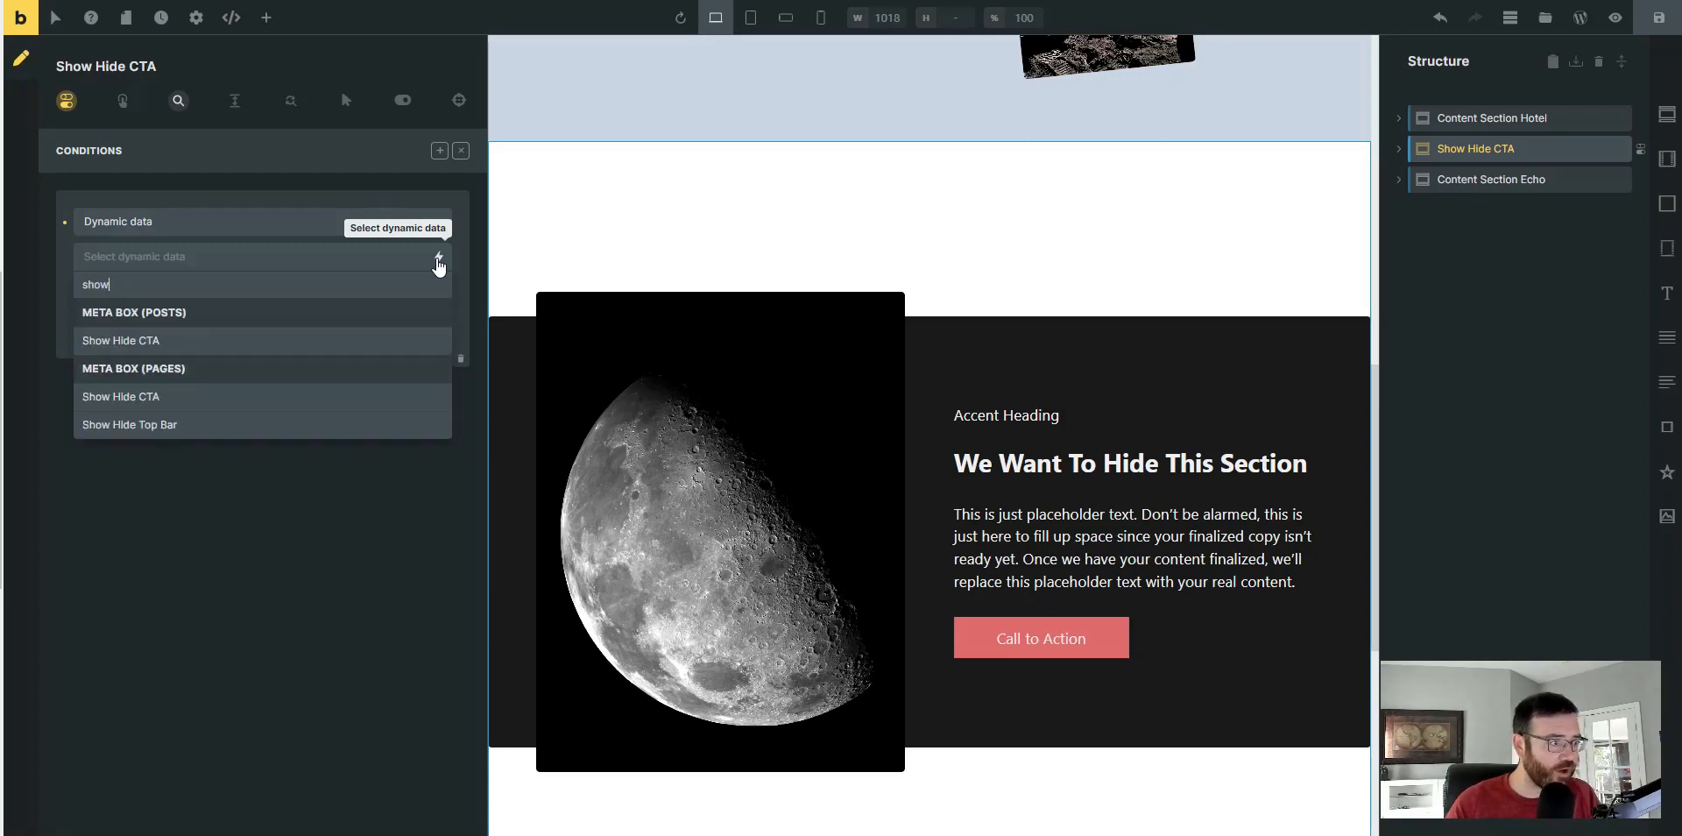
left_click(162, 342)
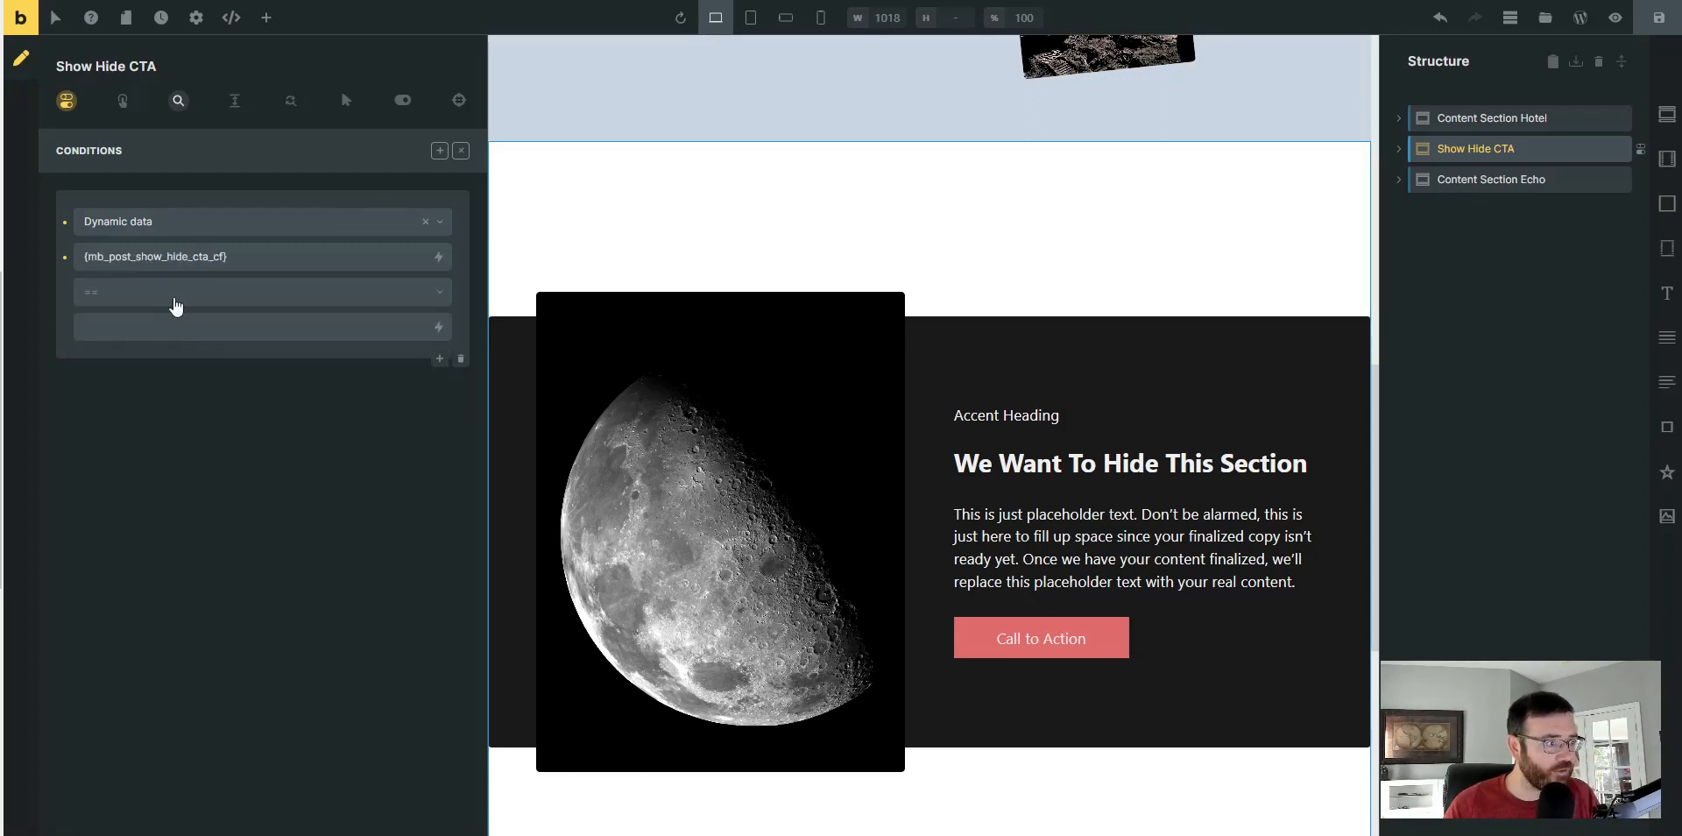
- Set the condition's comparison value to show and save the Bricks page
left_click(202, 327)
type("show")
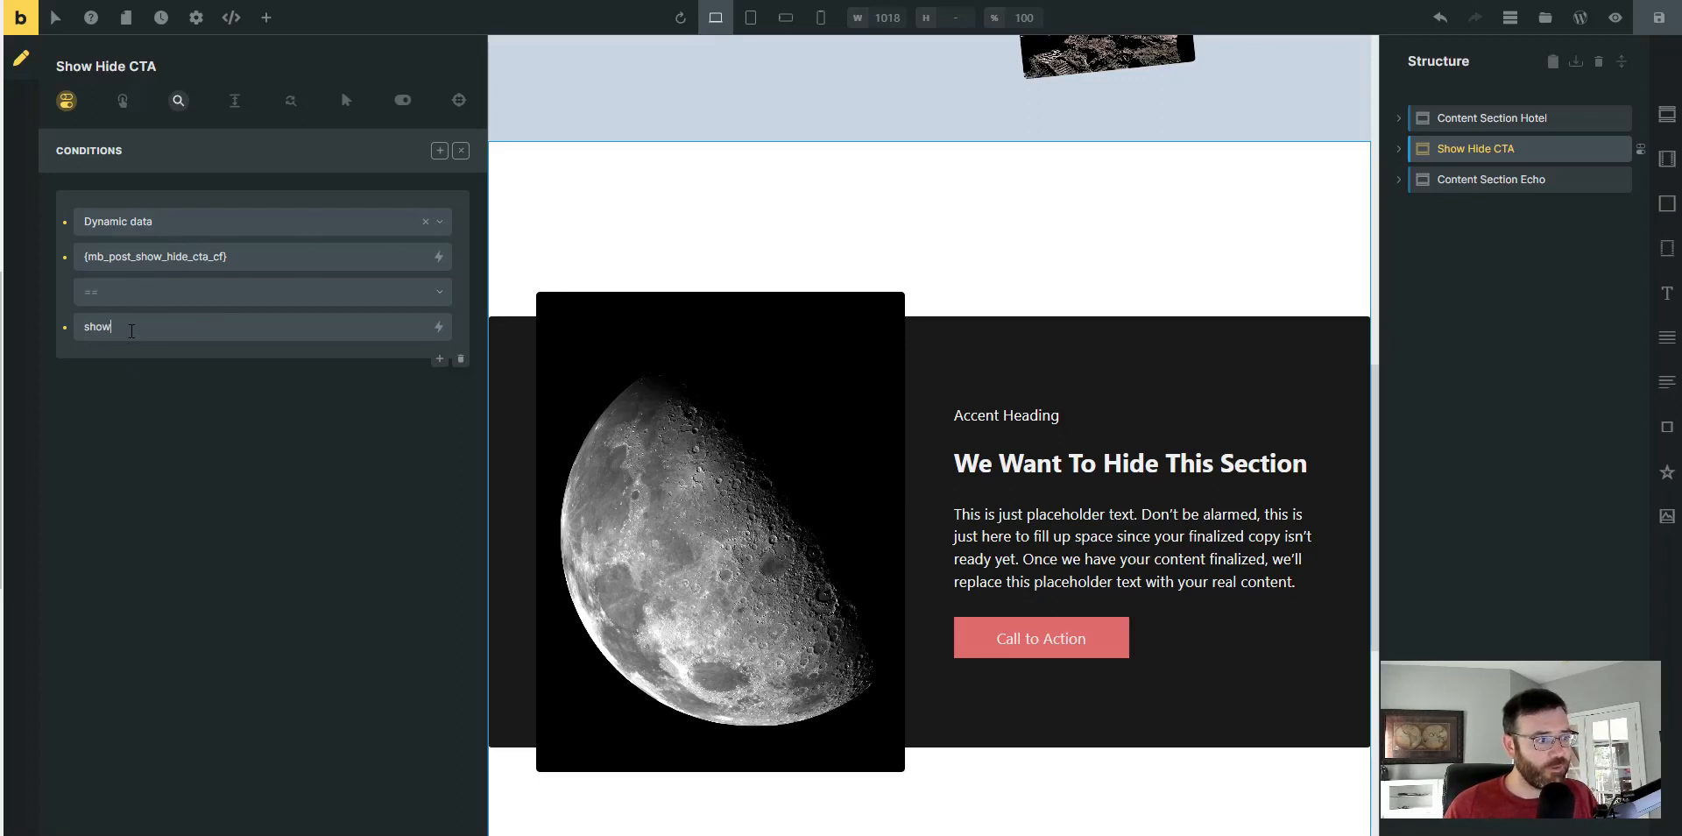
left_click(1658, 18)
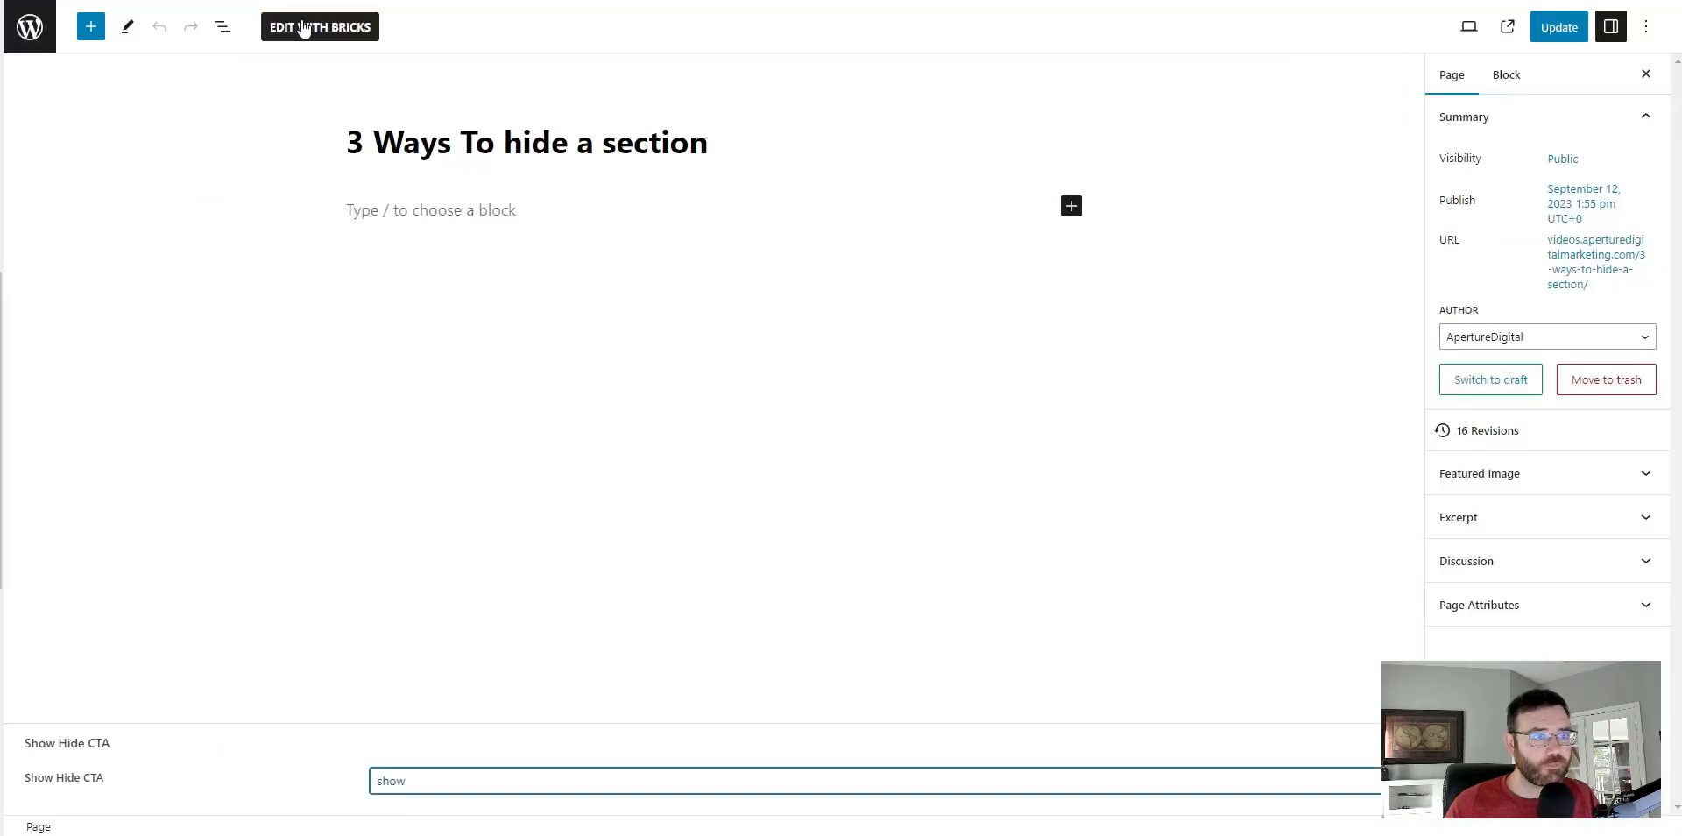
- View the page's front end from the WordPress editor and check whether the moon call-to-action section is displayed
left_click(1508, 29)
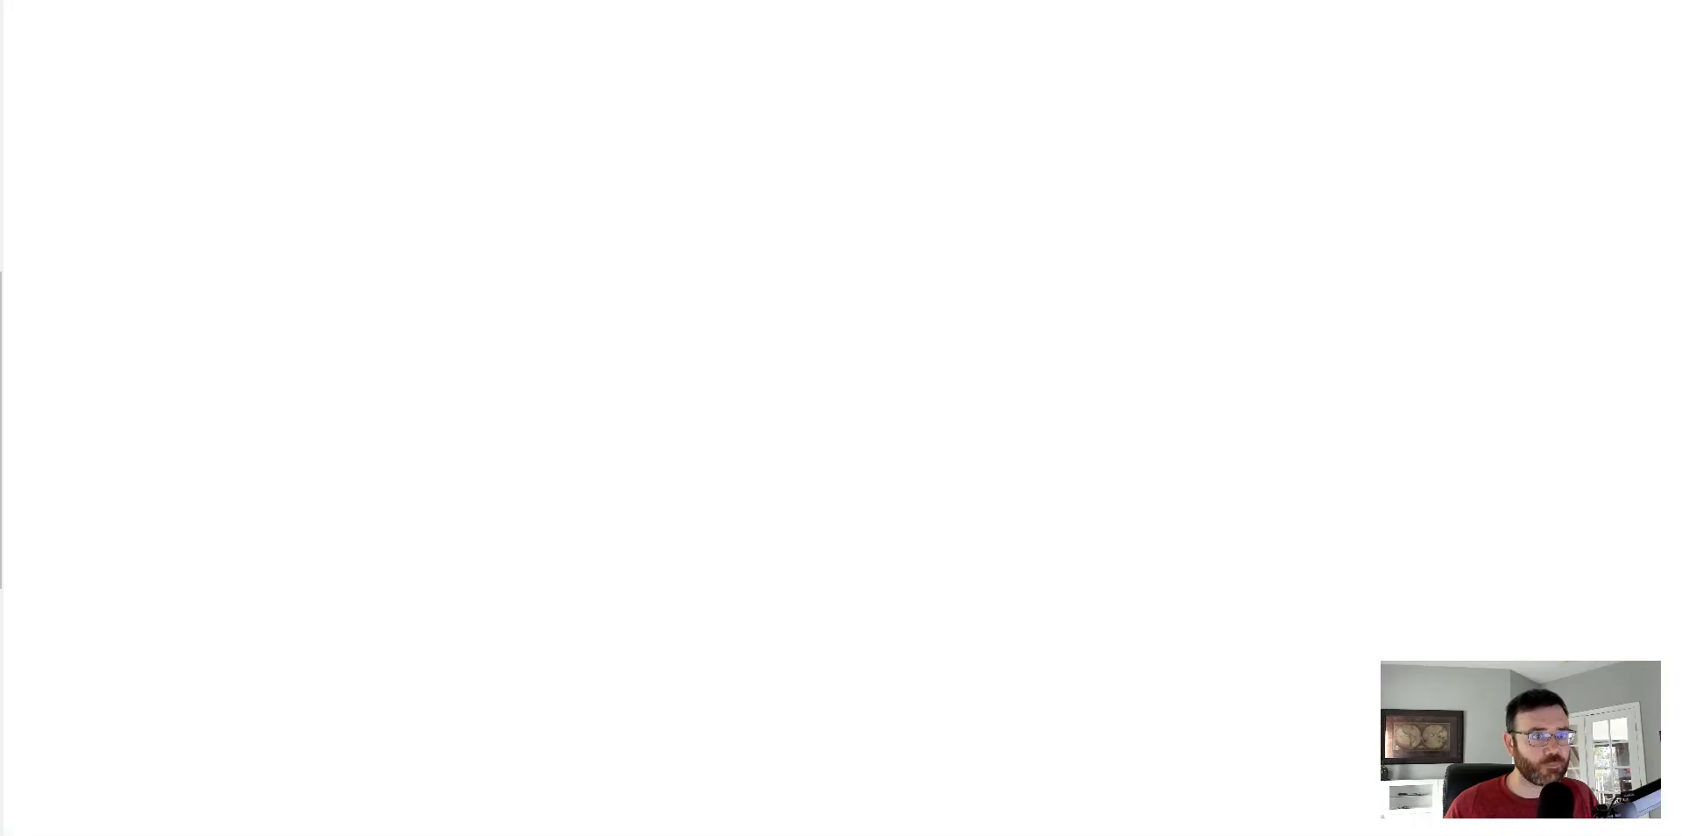
scroll(649, 361, "down", 5)
scroll(649, 361, "down", 6)
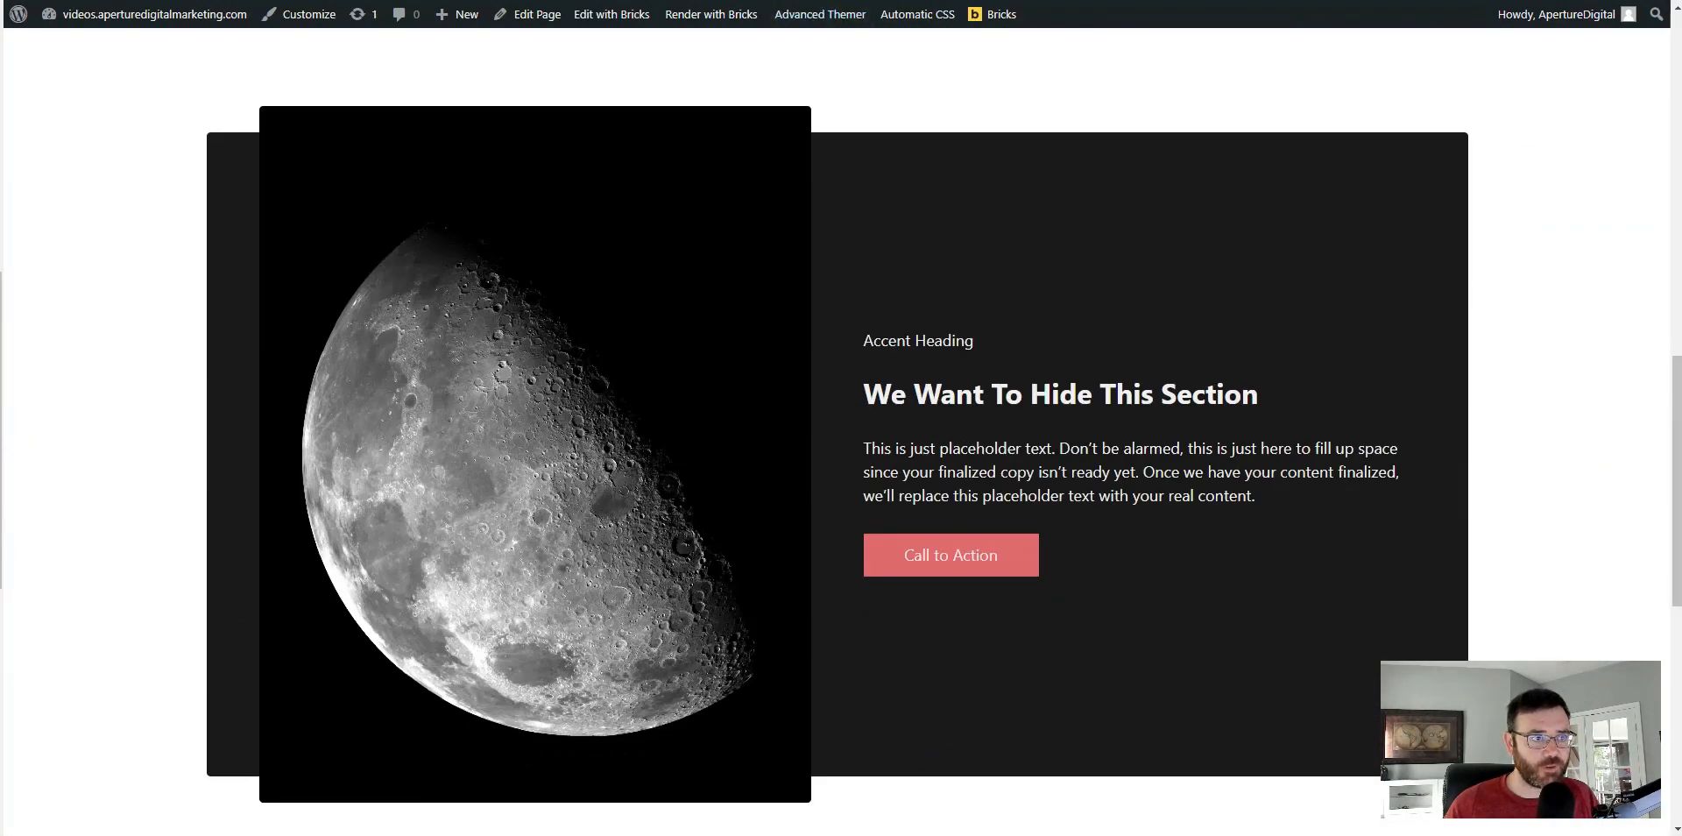
key("ctrl+w")
- Set the page's Show Hide CTA field to hide and update the page
left_click(488, 779)
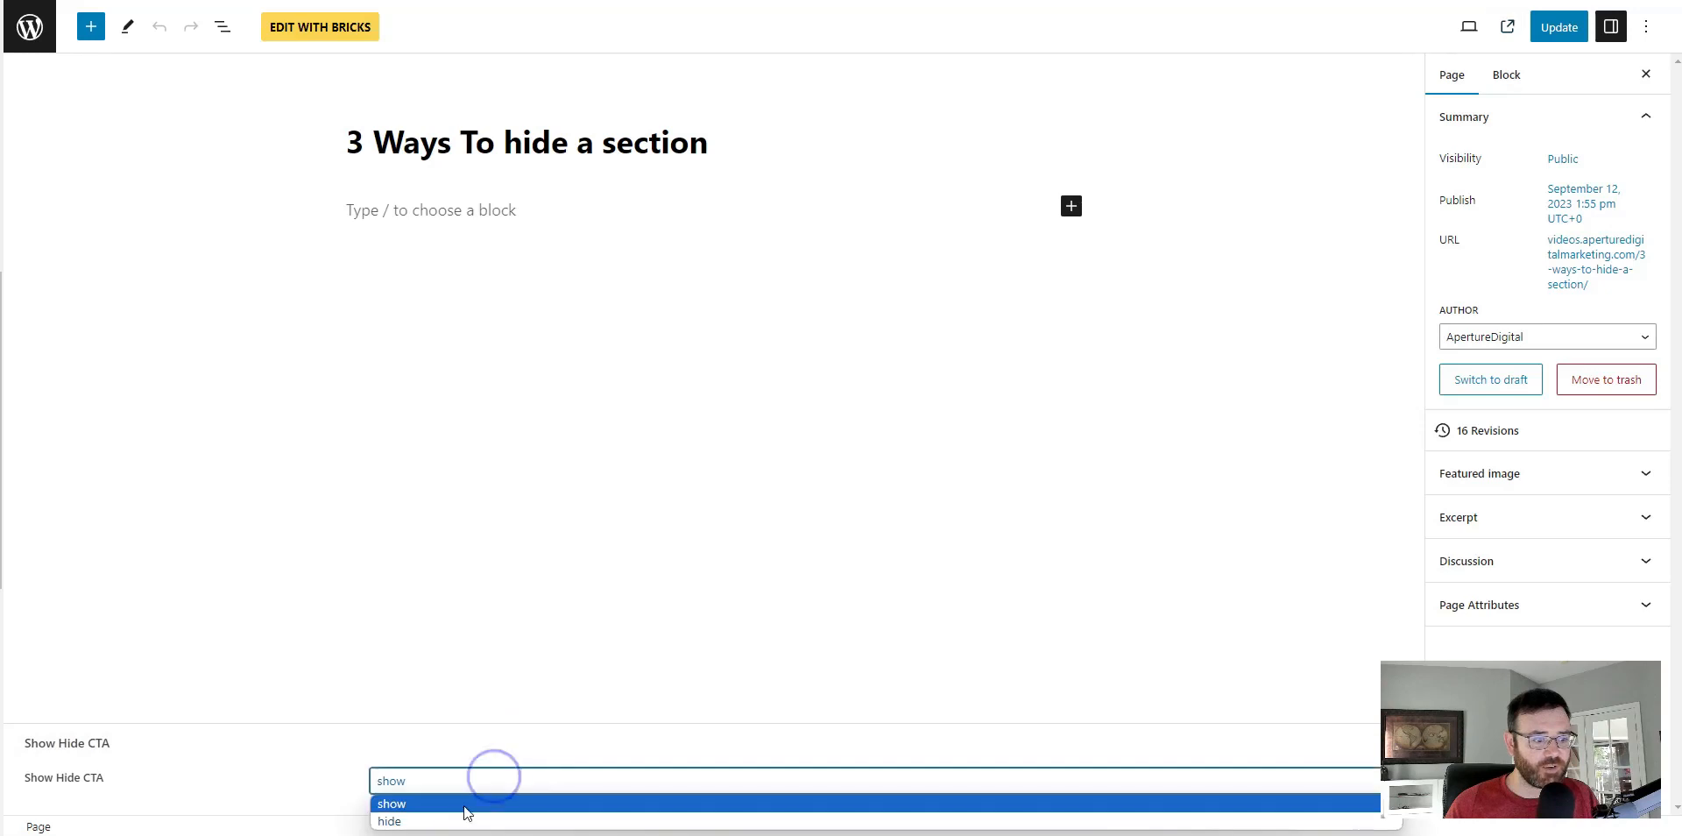
left_click(449, 818)
left_click(1558, 27)
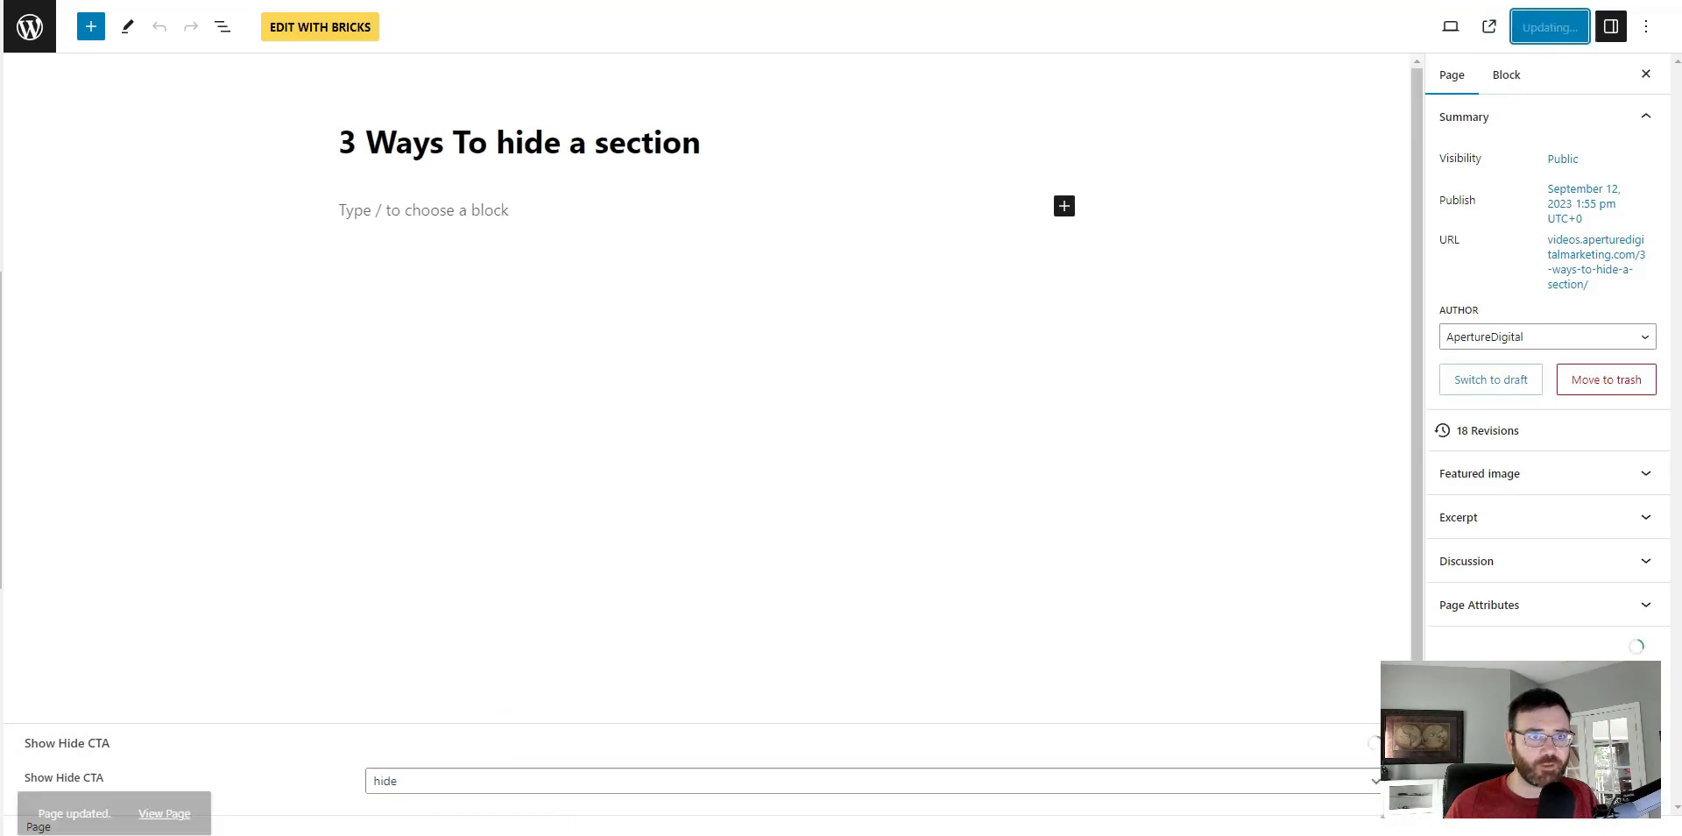
- Reload the front-end page and check whether the call-to-action section still appears between the other sections
key("ctrl+Tab")
key("F5")
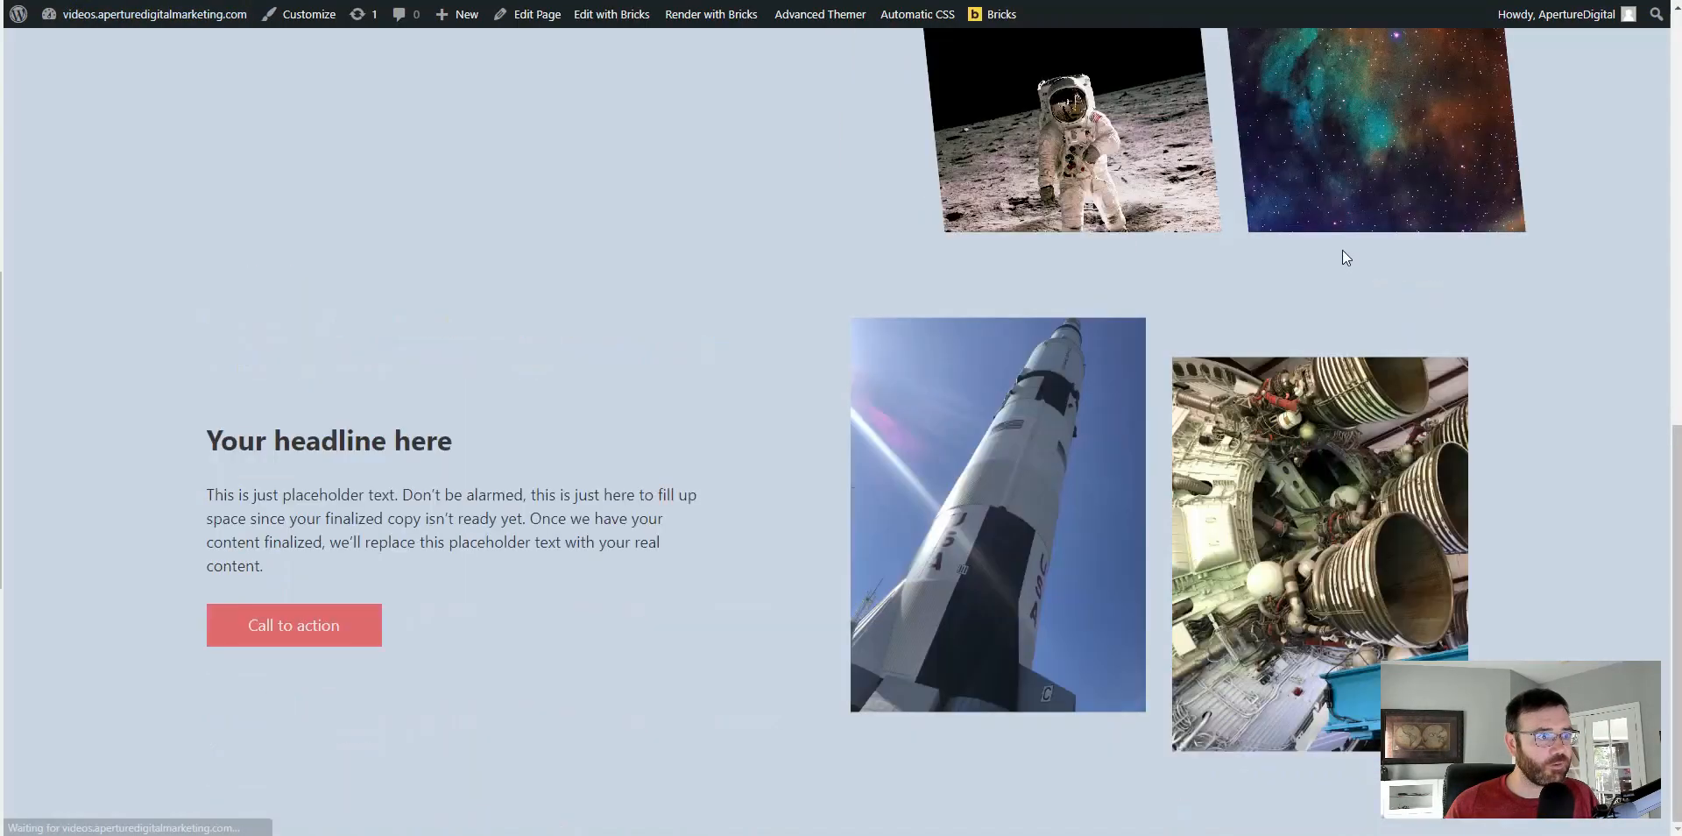
scroll(1231, 394, "up", 6)
scroll(1222, 452, "down", 8)
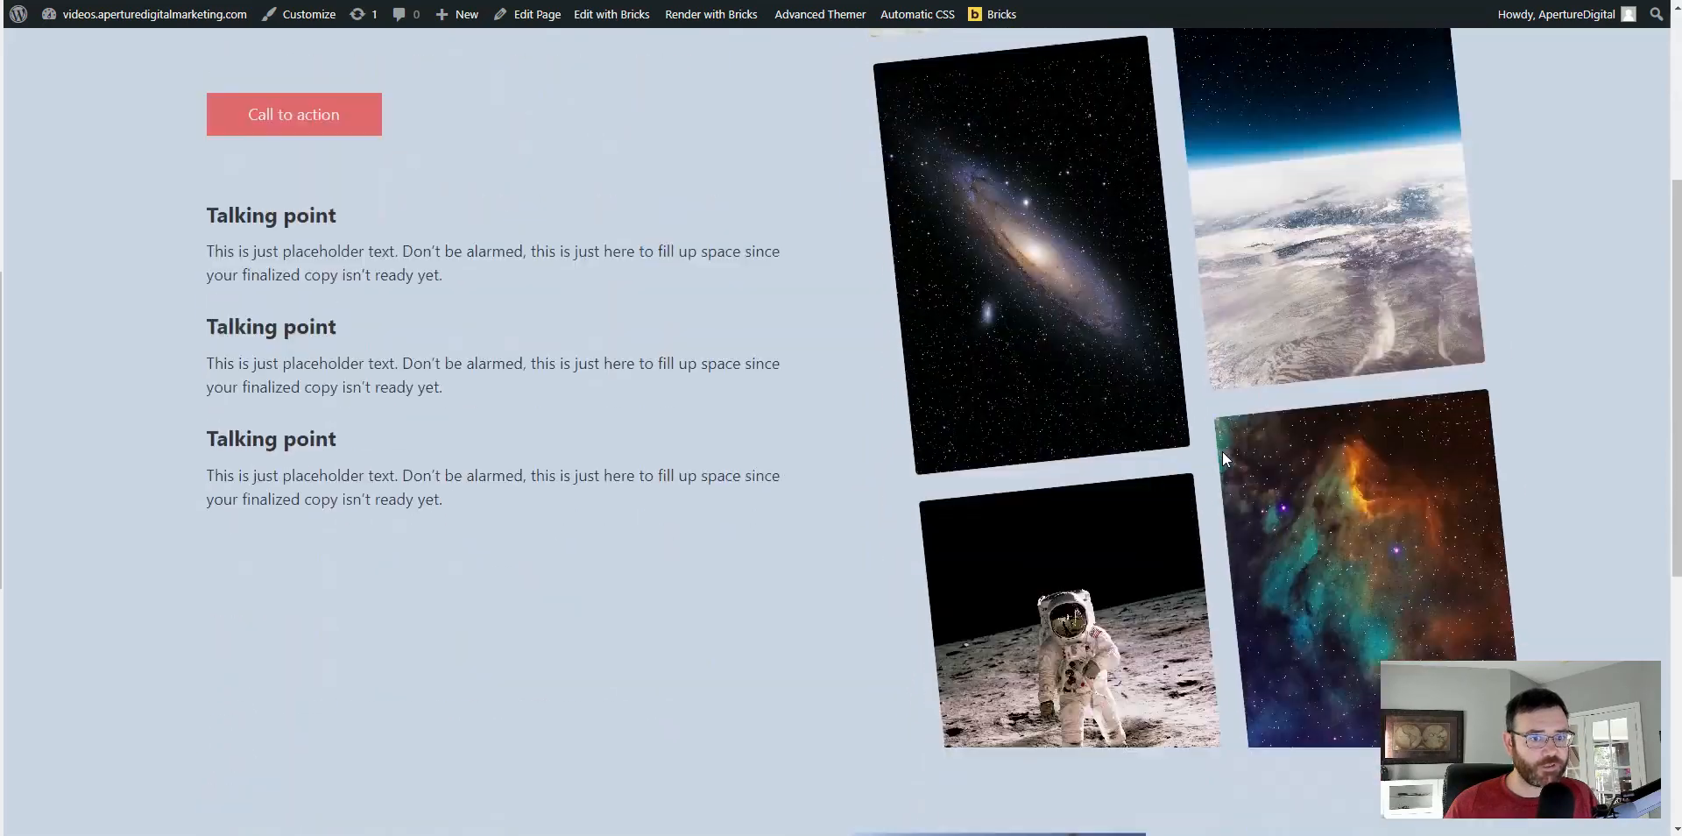
key("ctrl+shift+Tab")
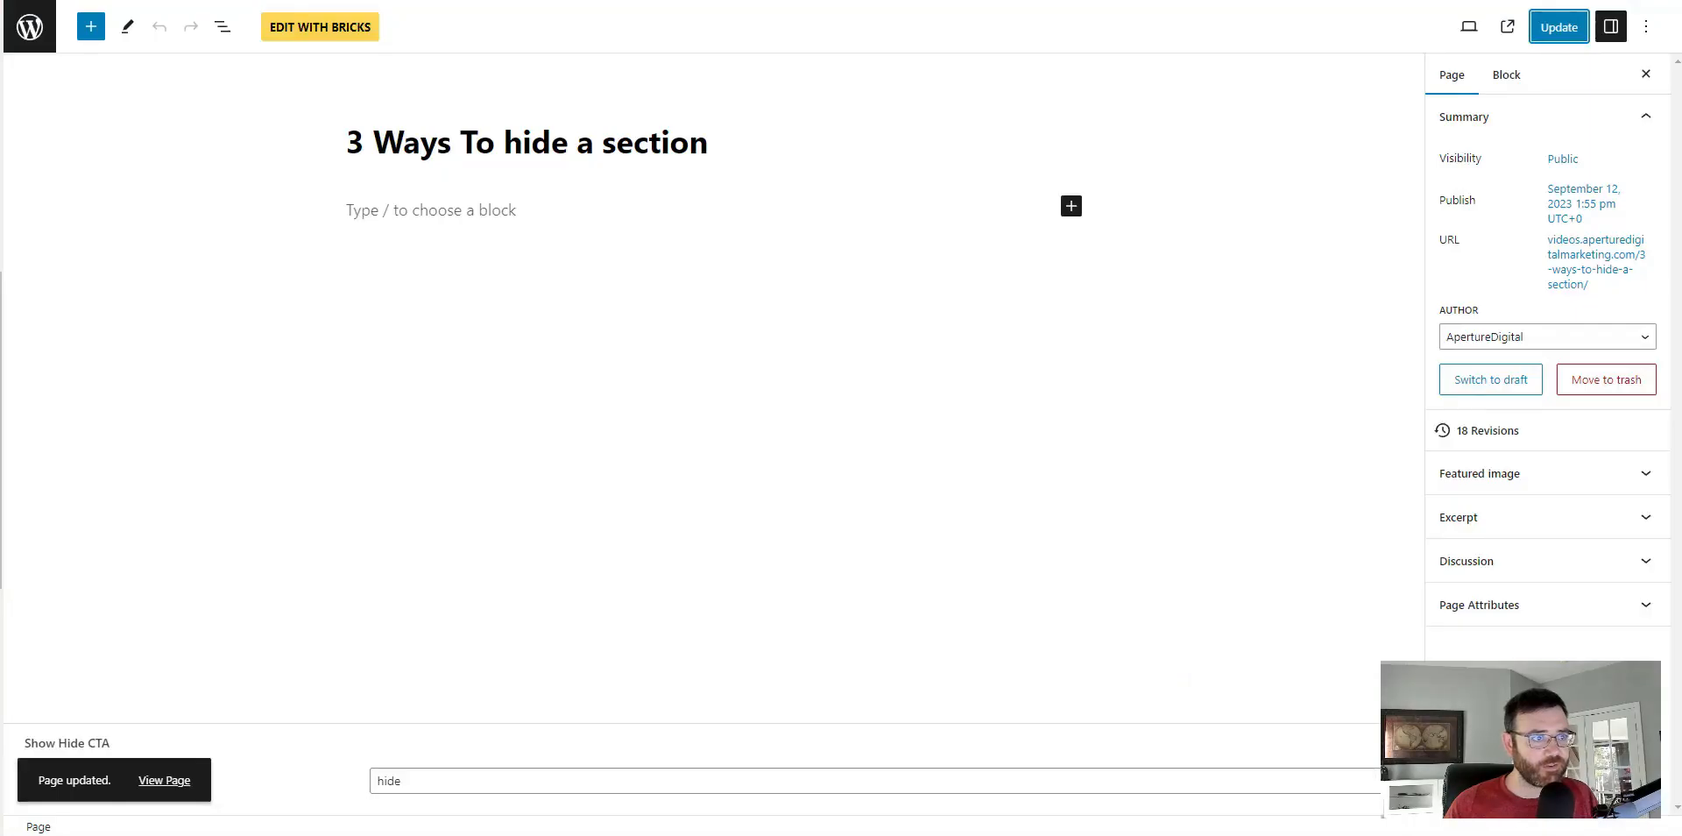
- Back in the Bricks editor, delete the section's existing render condition and add a new Dynamic data condition
key("ctrl+shift+Tab")
key("ctrl+shift+Tab")
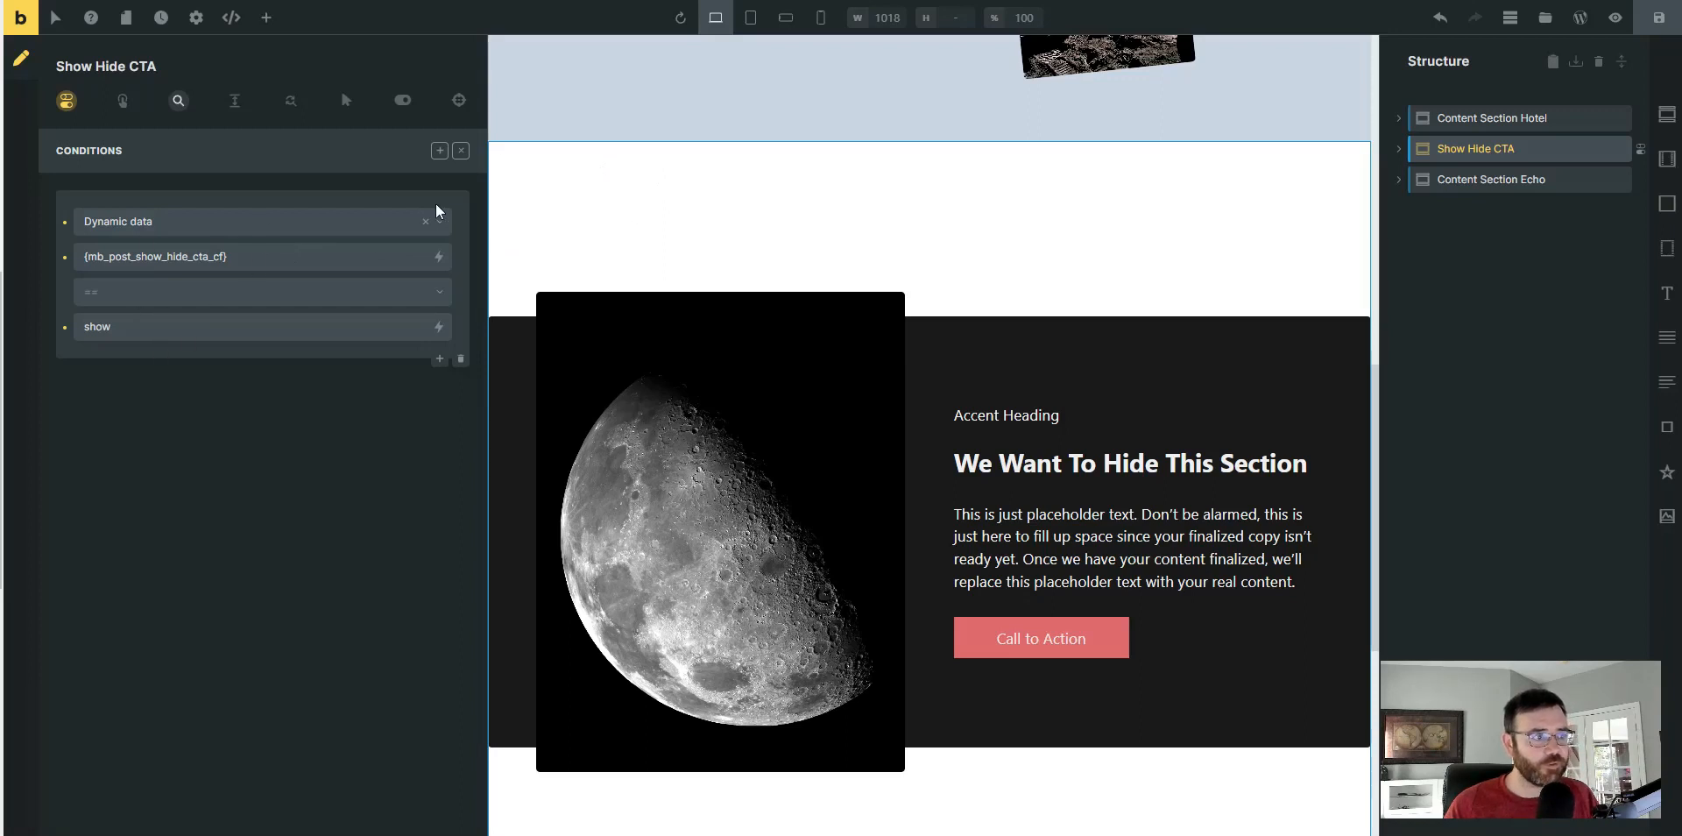
left_click(461, 359)
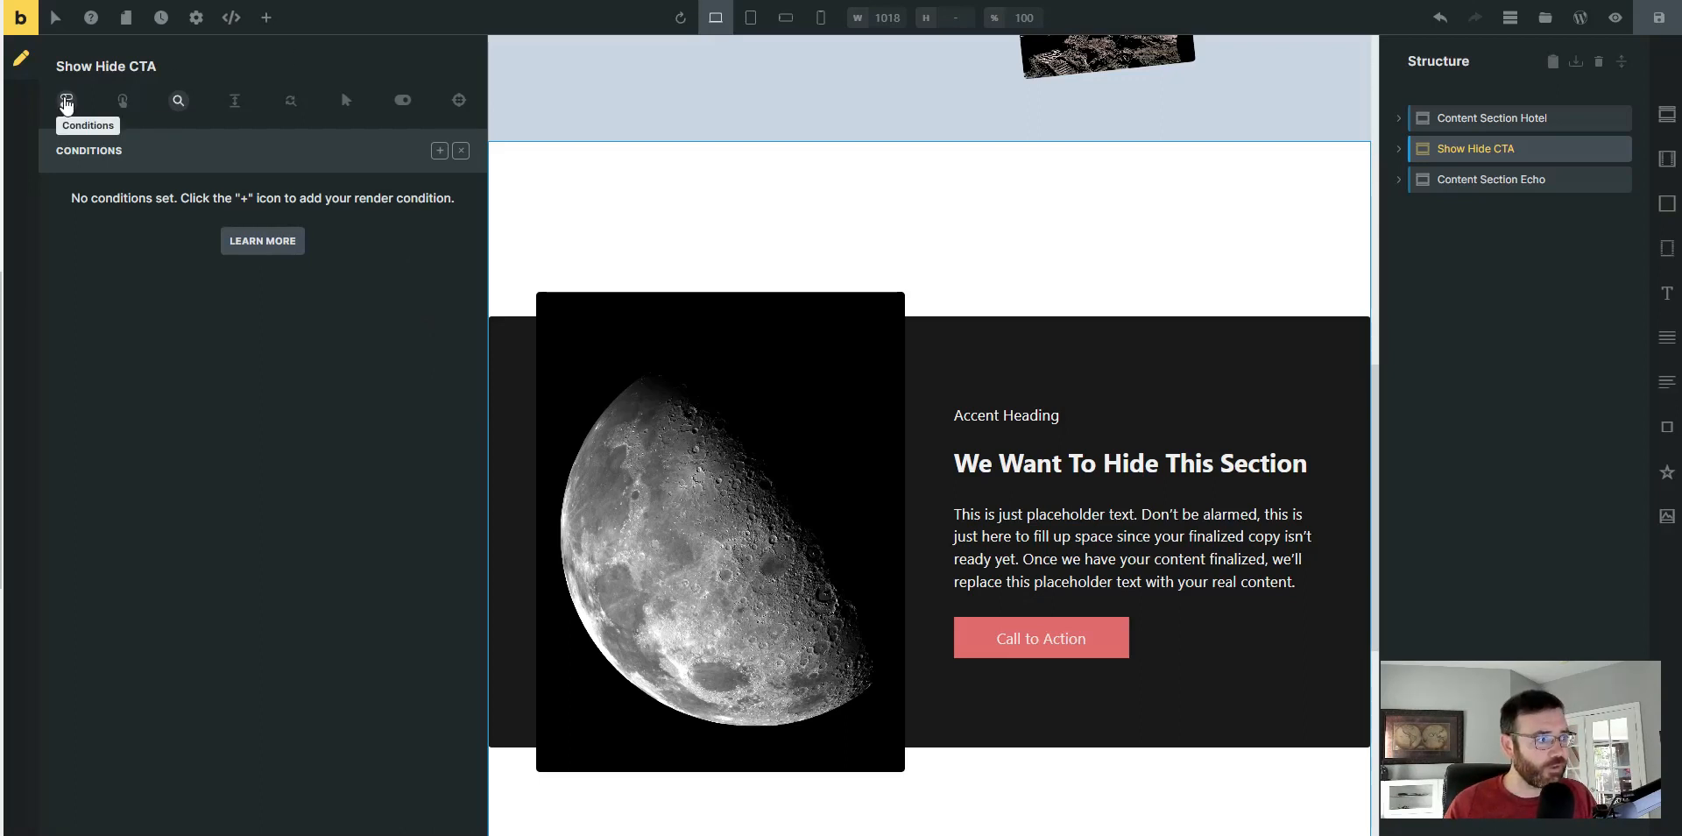
left_click(440, 151)
left_click(386, 224)
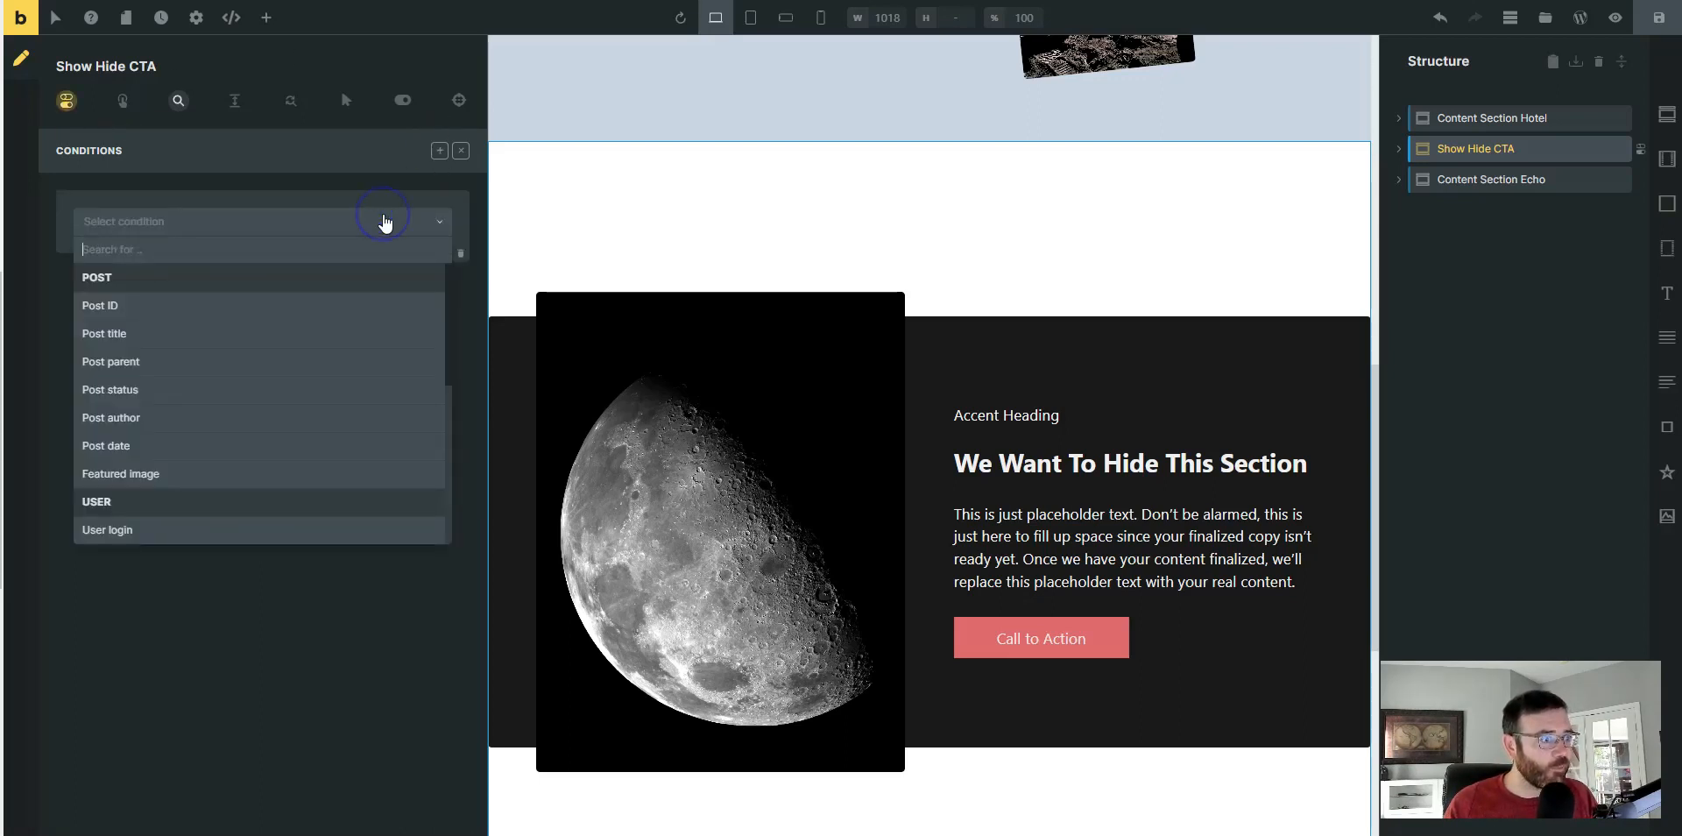
type("dyn")
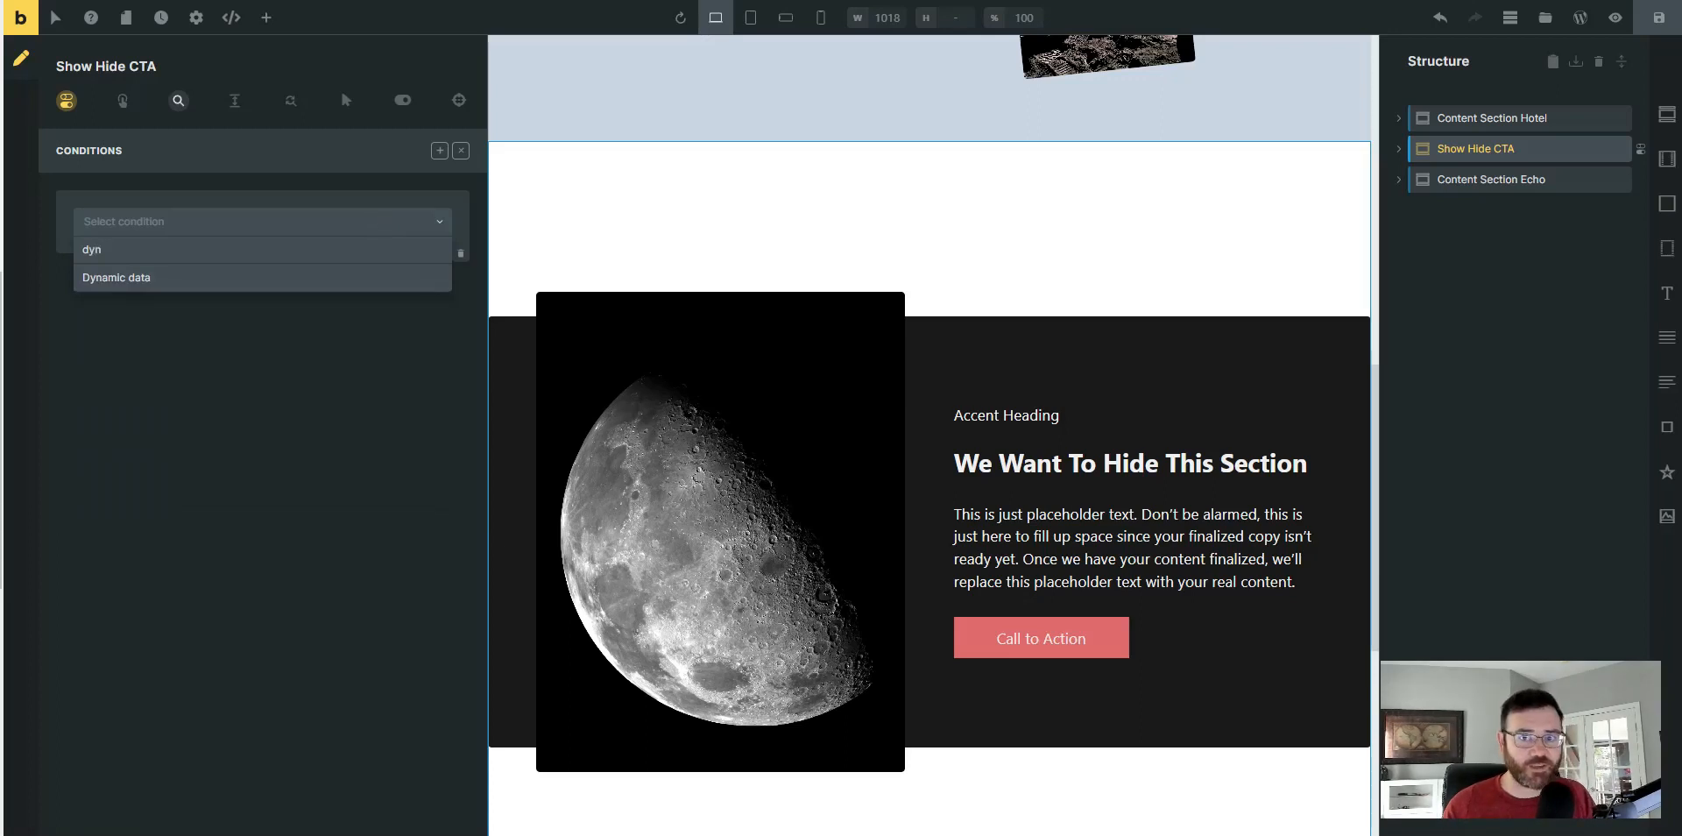
left_click(184, 279)
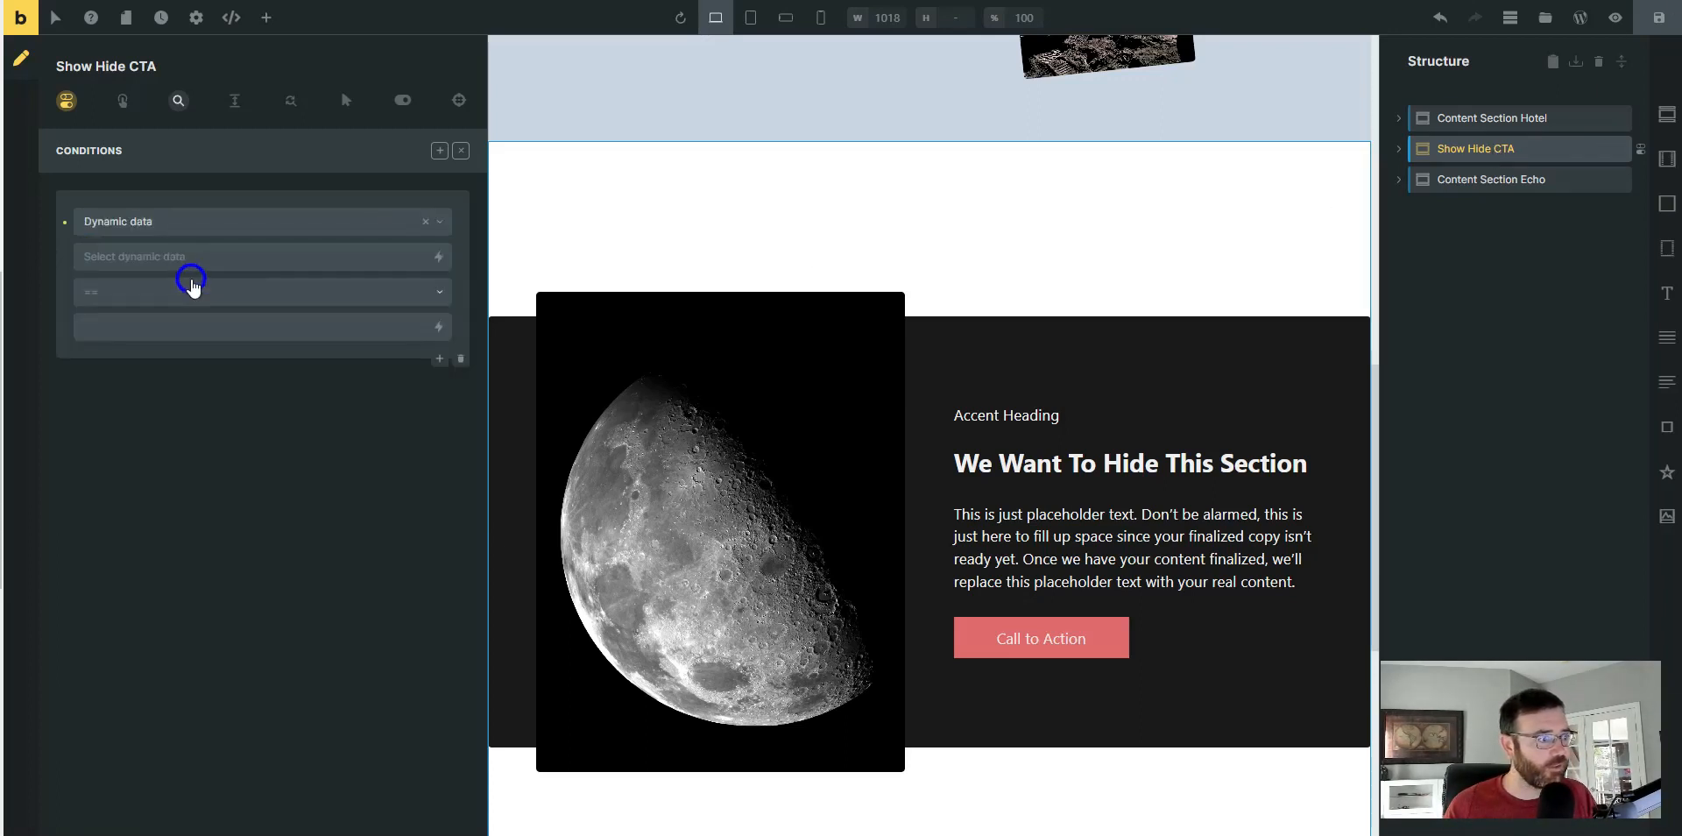
- Set the condition's dynamic data to the Meta Box (Pages) Show Hide CTA field
left_click(439, 257)
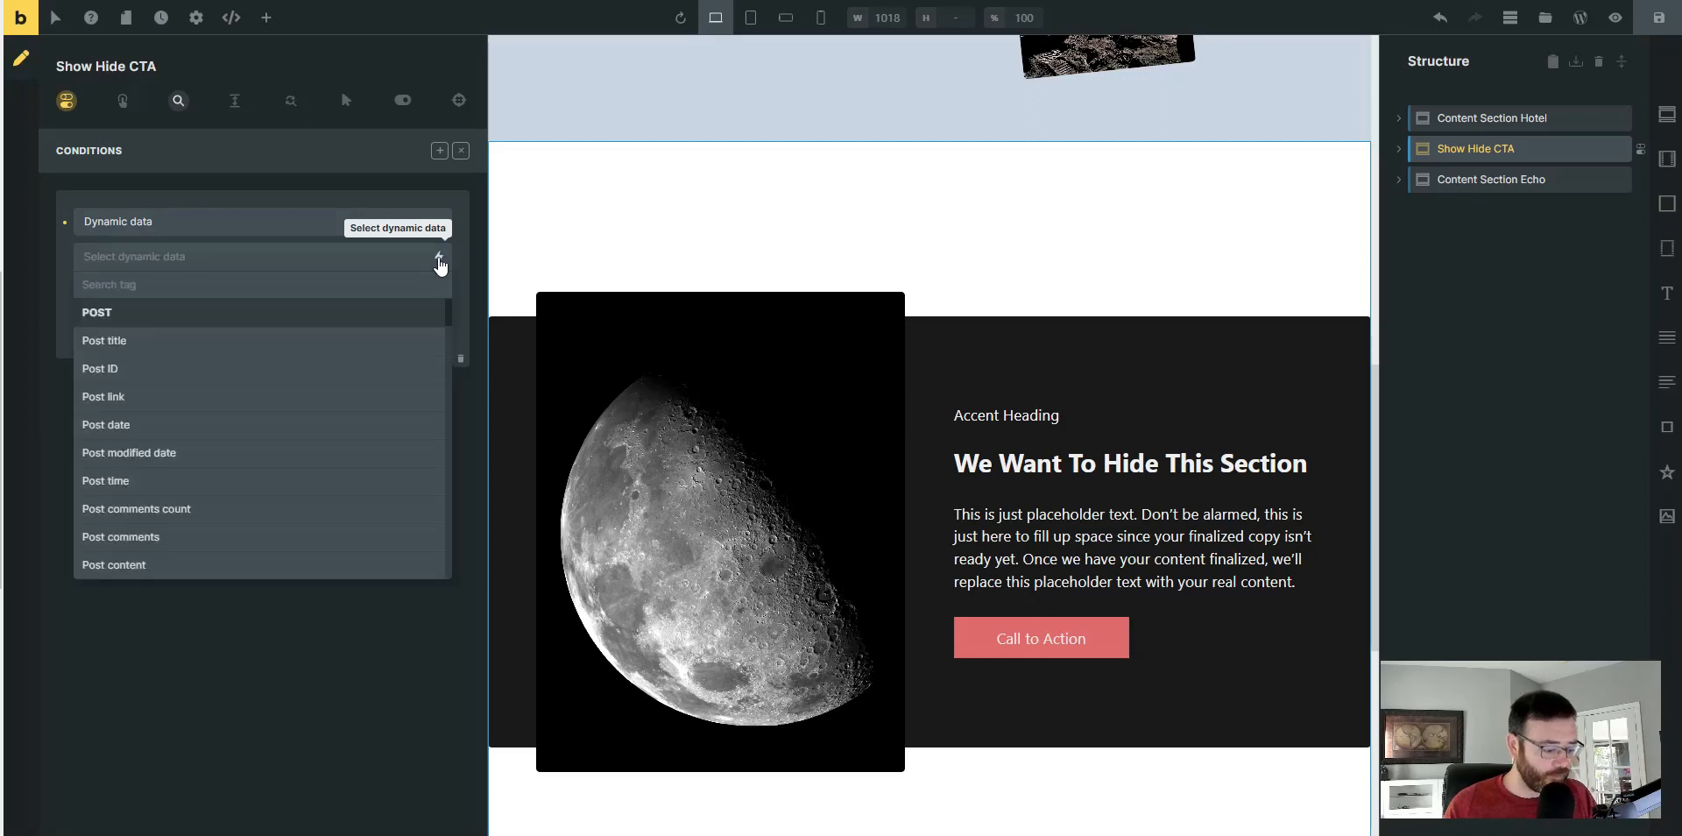
type("show")
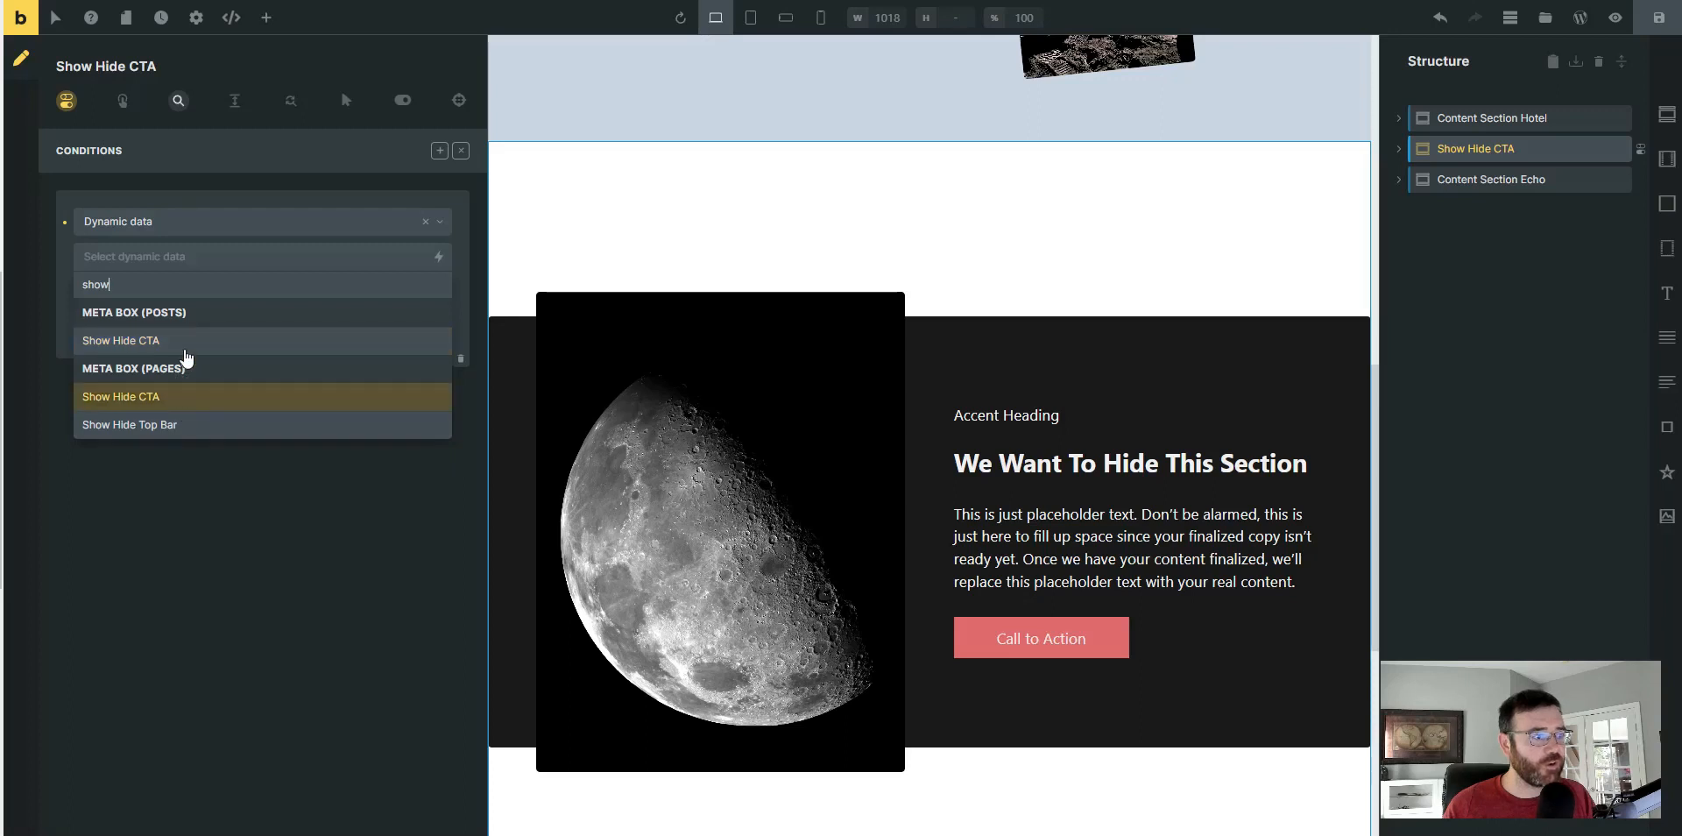
left_click(160, 390)
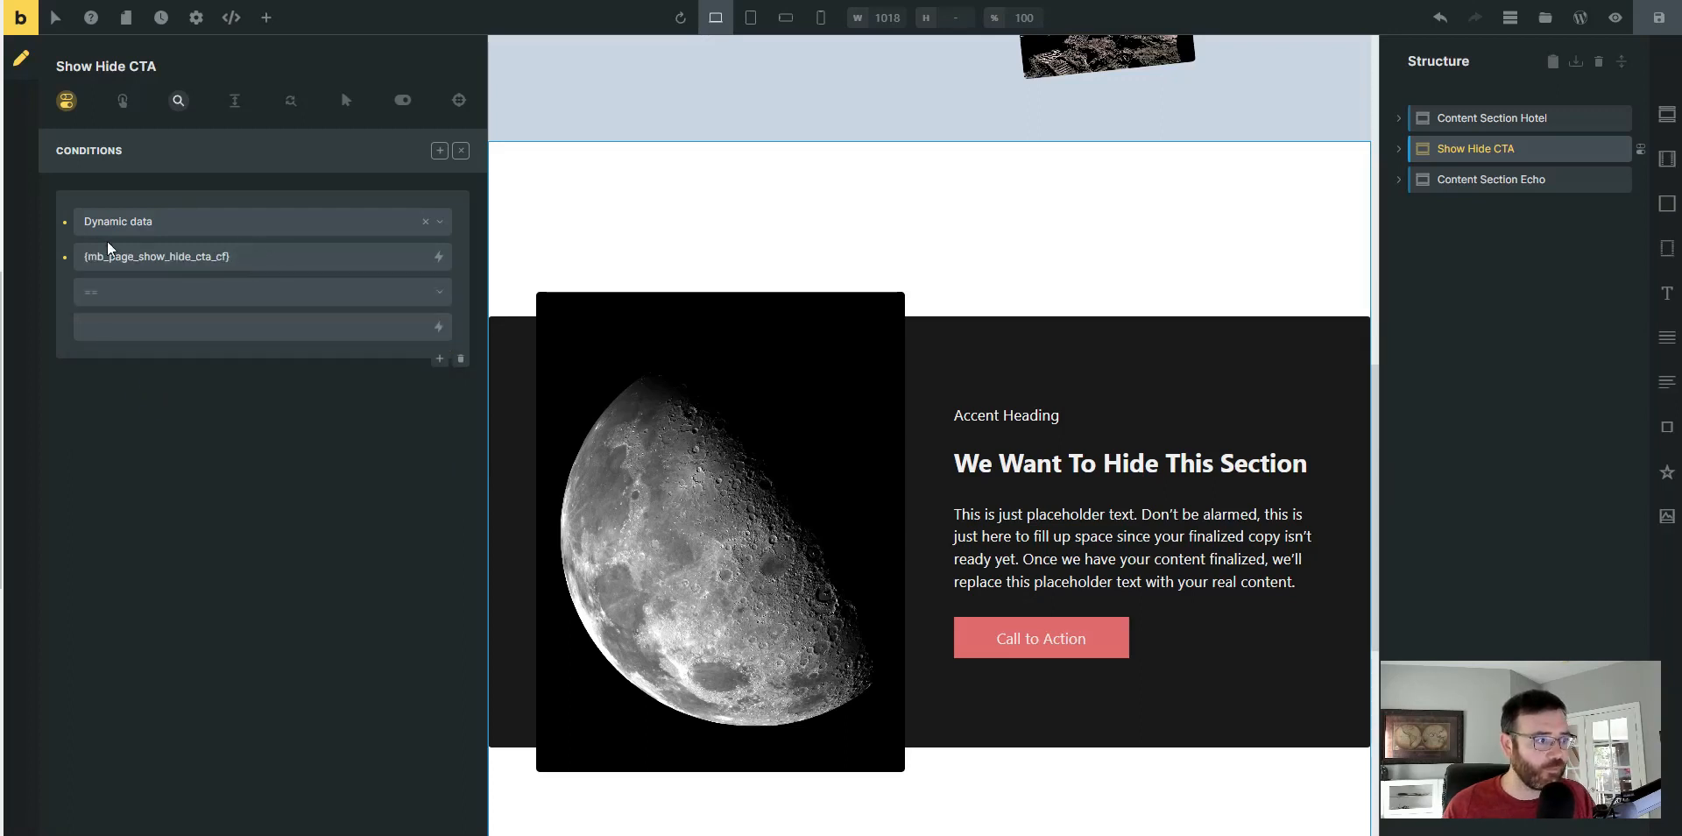
- Compare the show_hide_cta_cf part of the dynamic tag with the Meta Box field's ID, and review the field group's location settings
left_click_drag(138, 256, 227, 256)
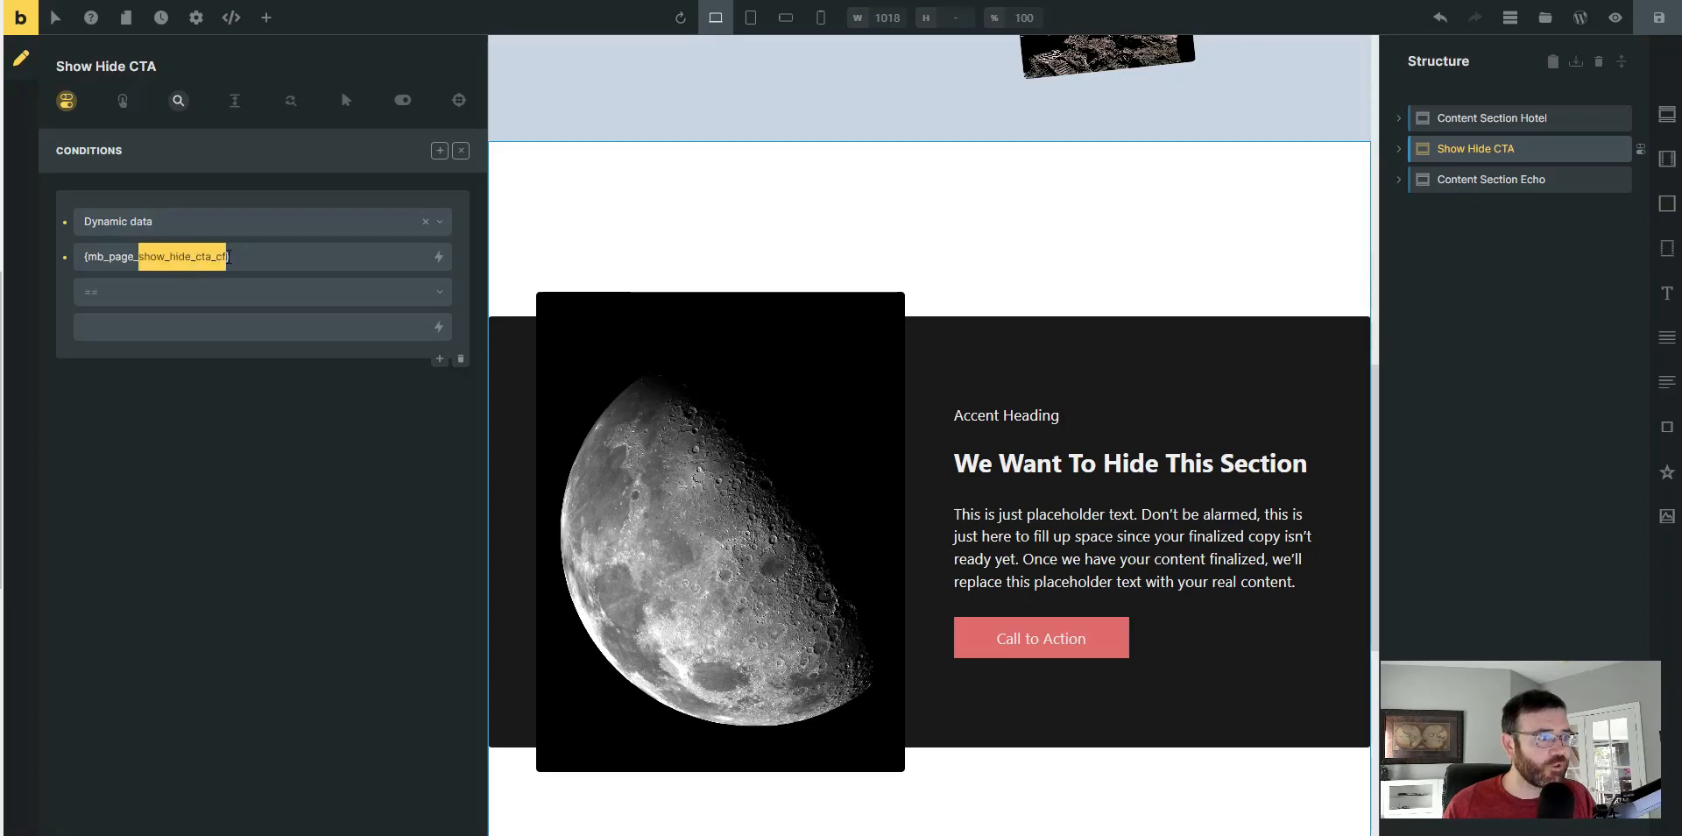
left_click(227, 257)
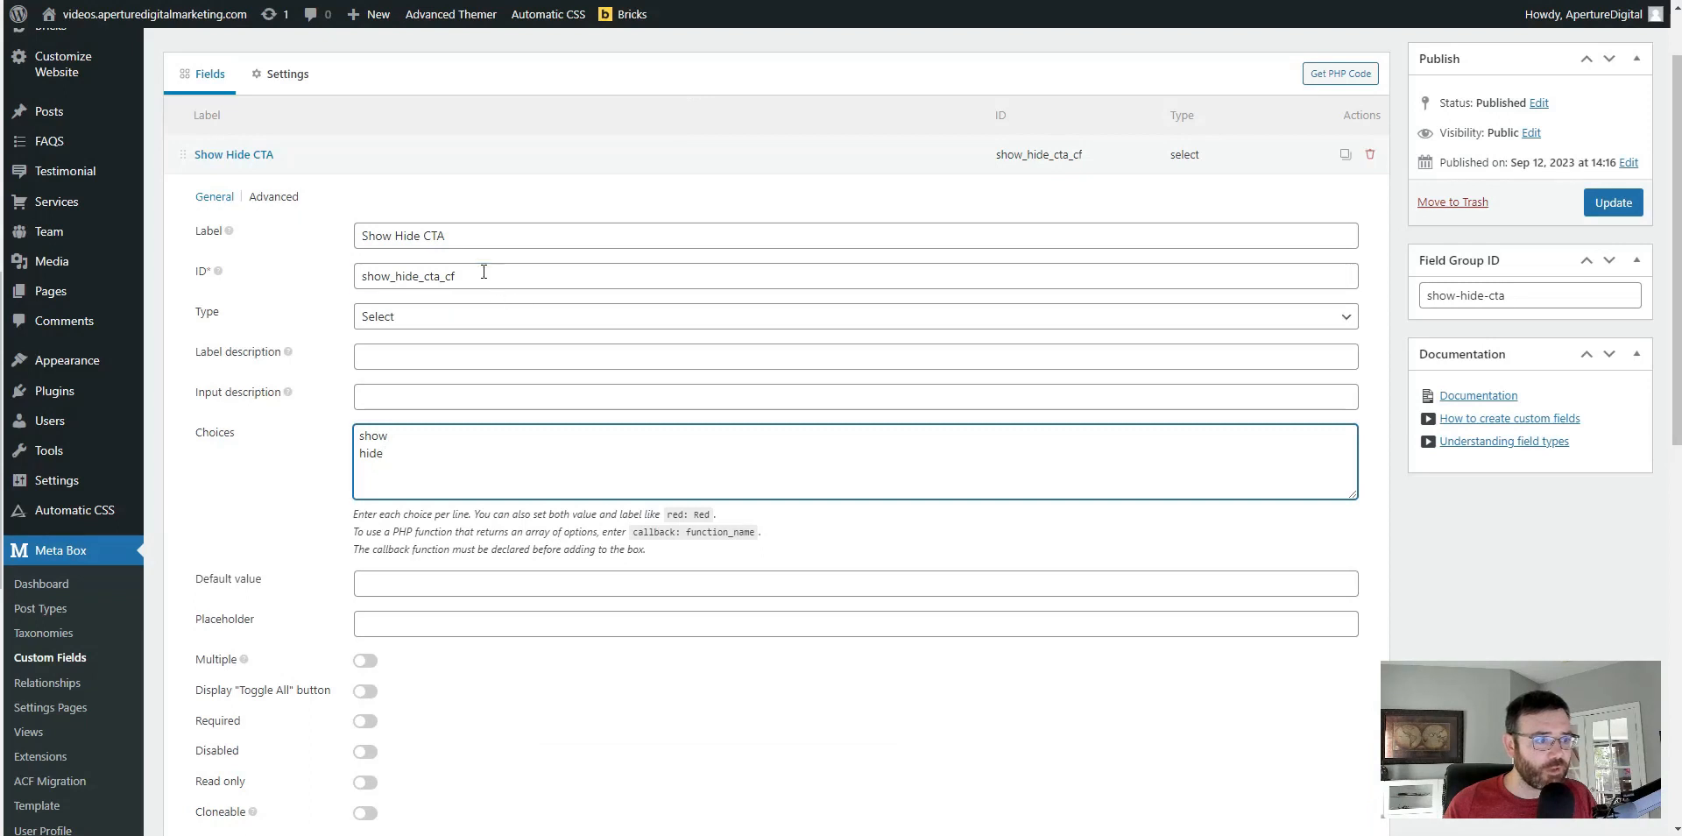
double_click(484, 272)
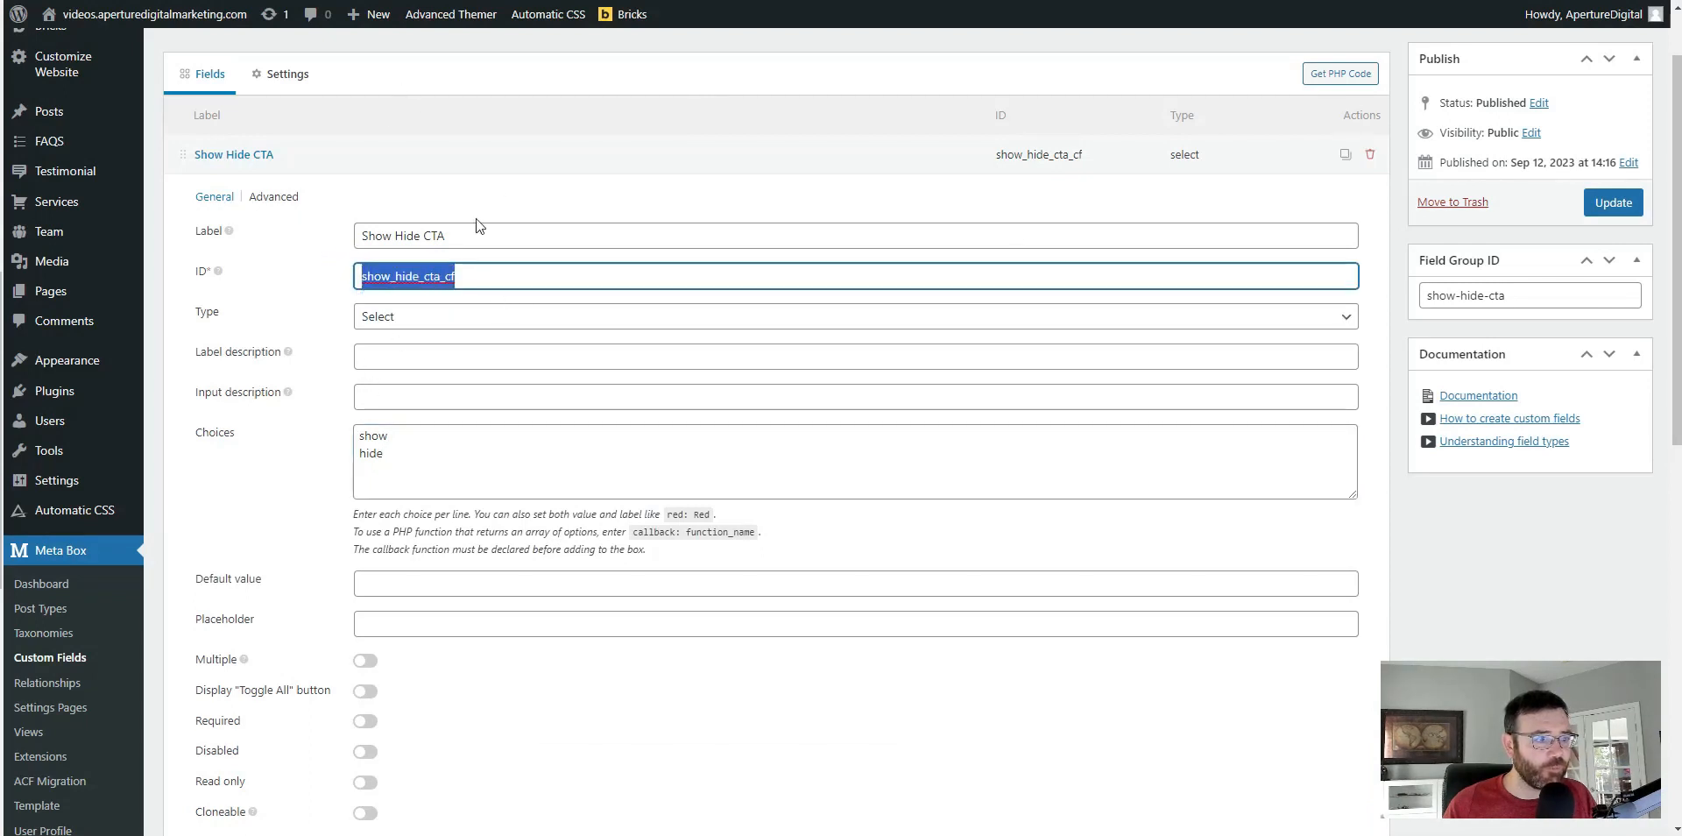
left_click(292, 74)
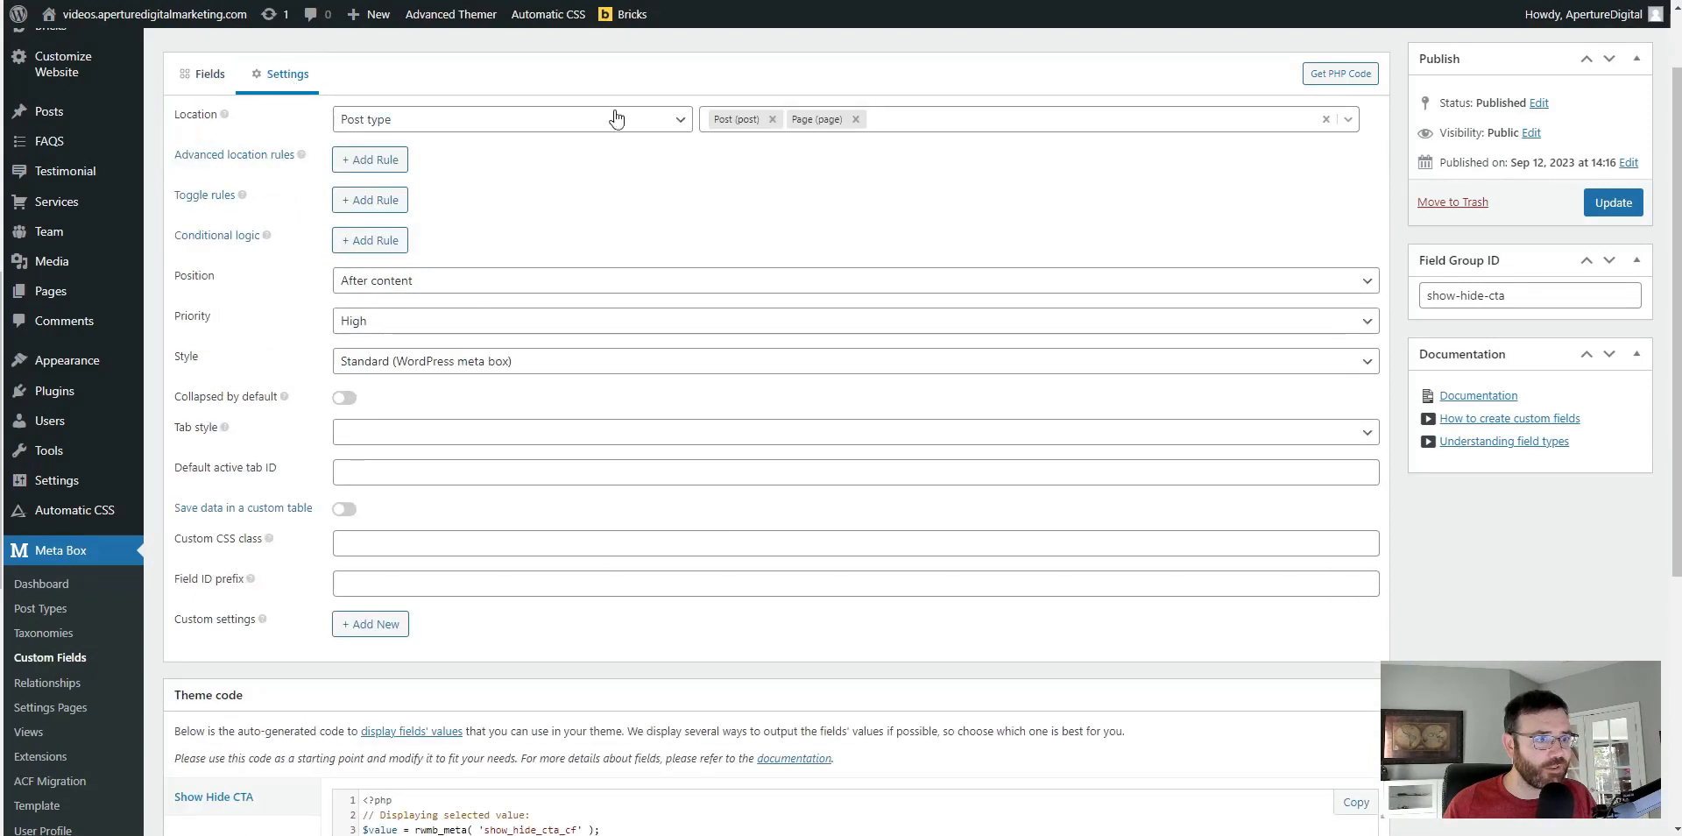
left_click(189, 85)
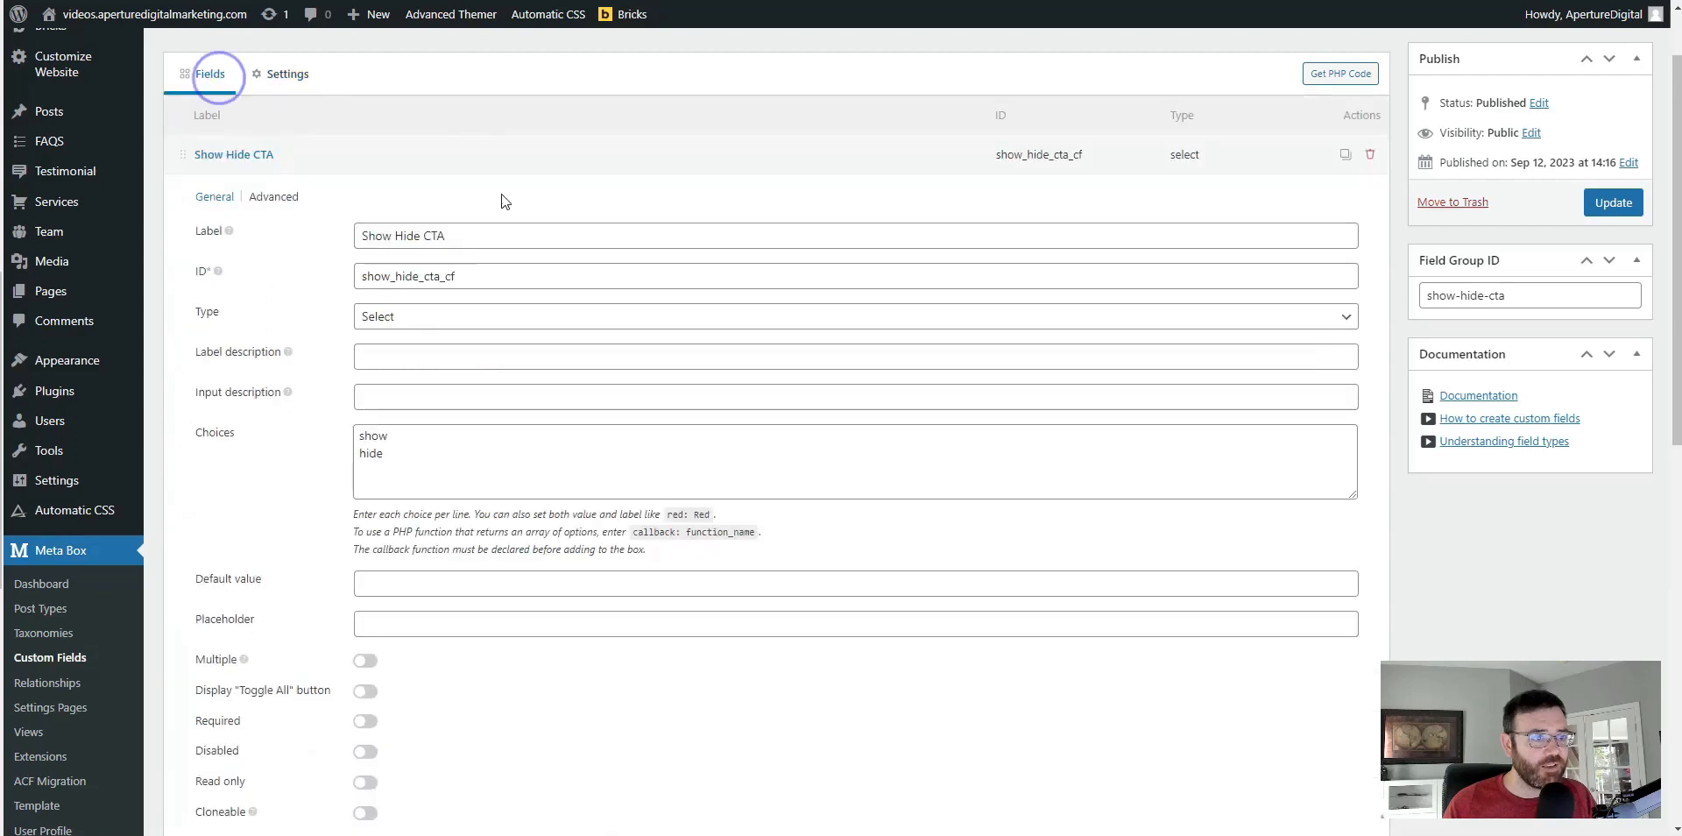
left_click_drag(481, 274, 380, 277)
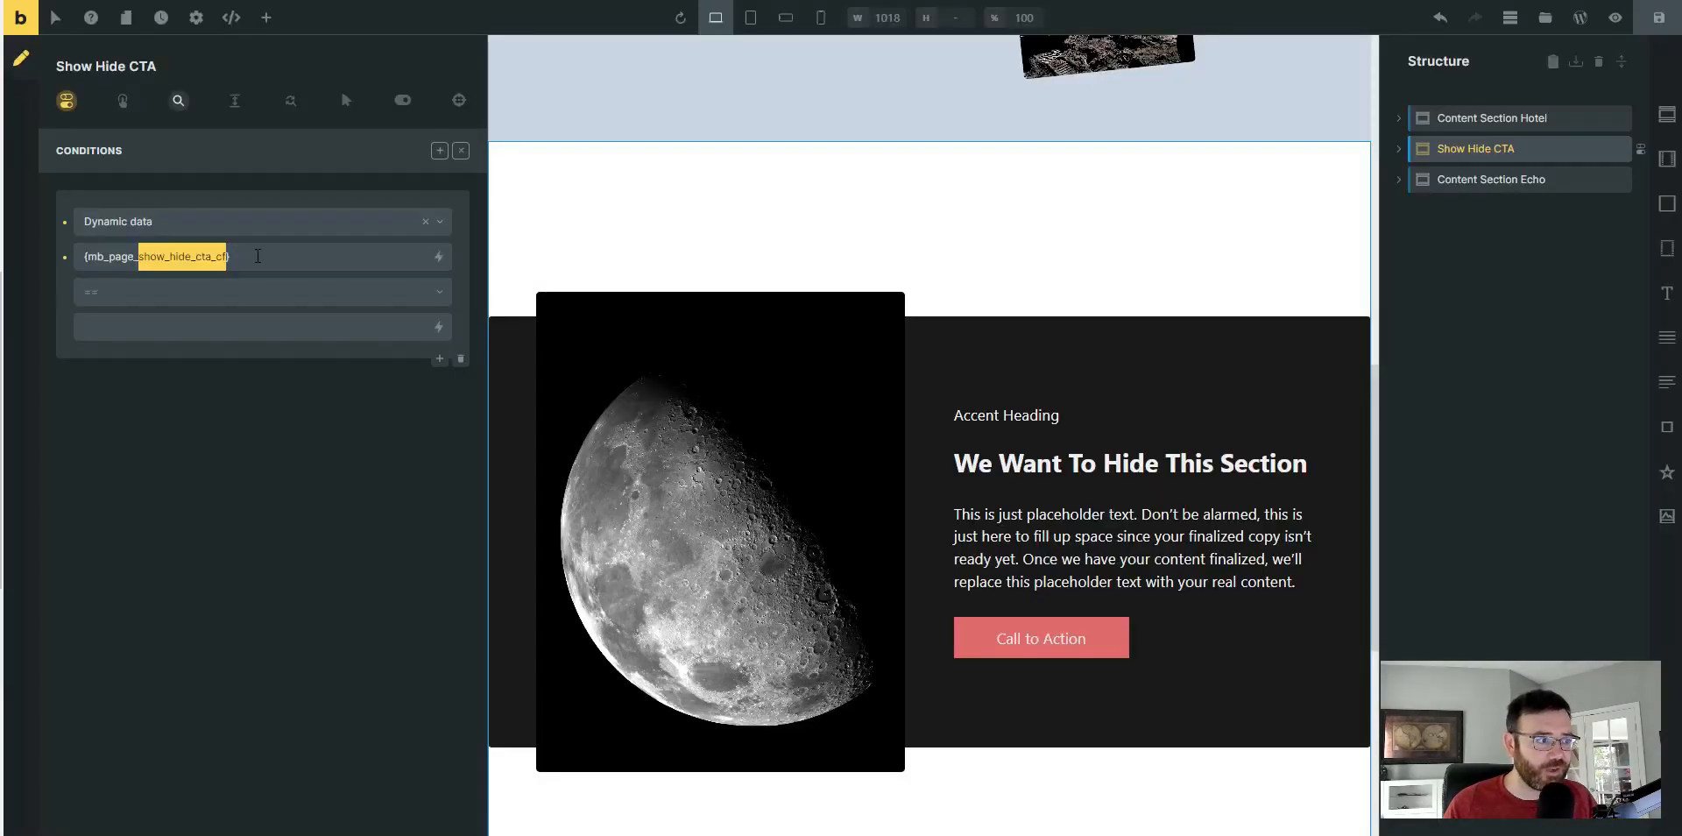
left_click(265, 255)
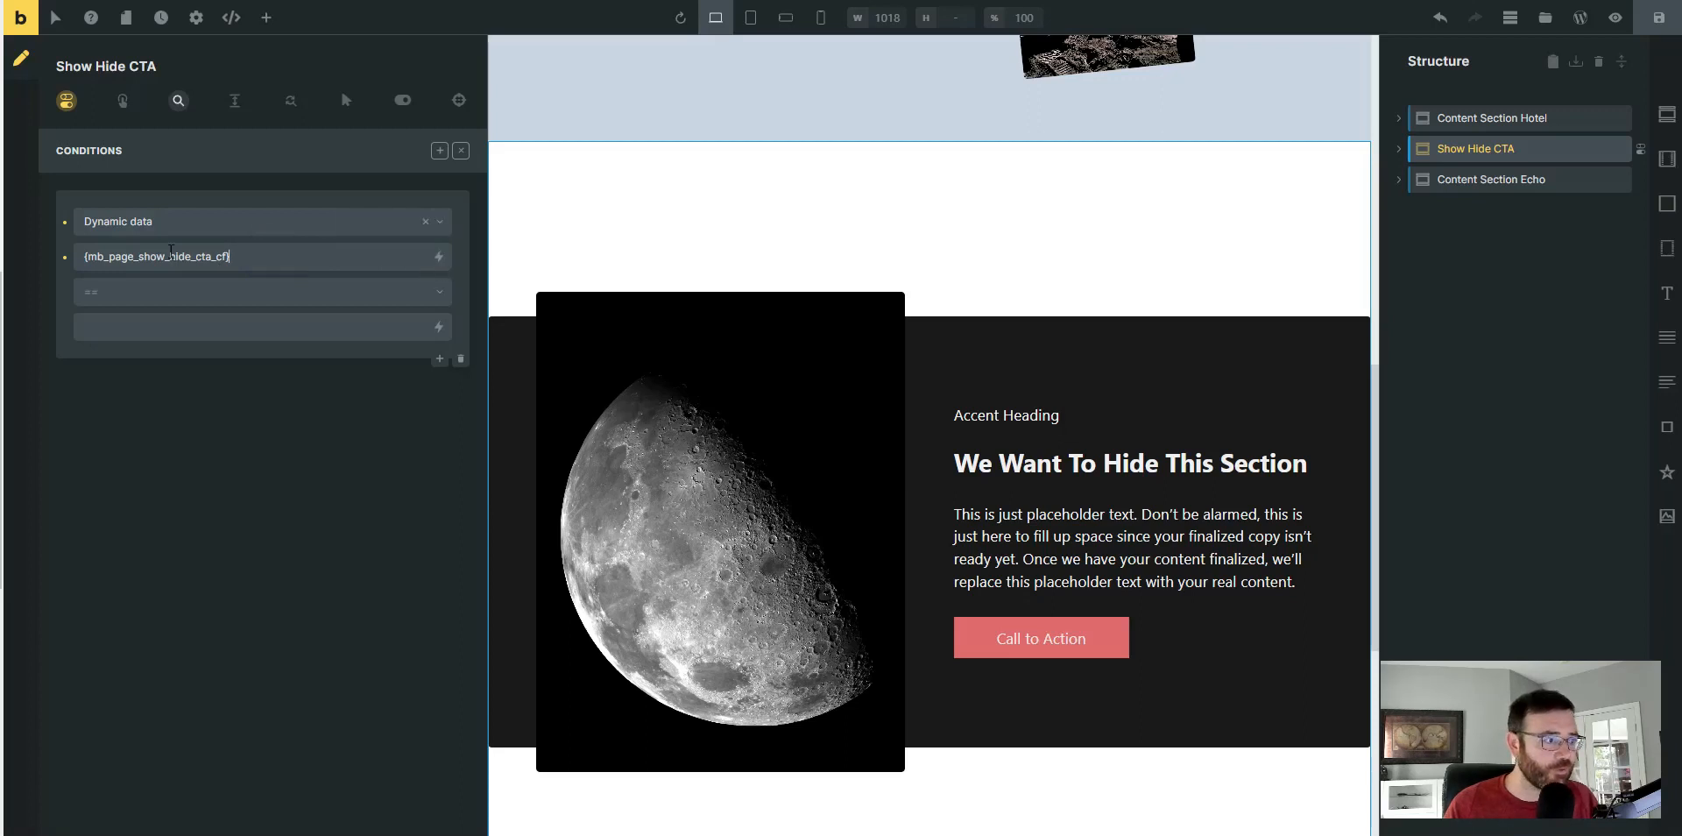
- Replace the condition's page tag with the Meta Box (Posts) Show Hide CTA tag, {mb_post_show_hide_cta_cf}
left_click(439, 255)
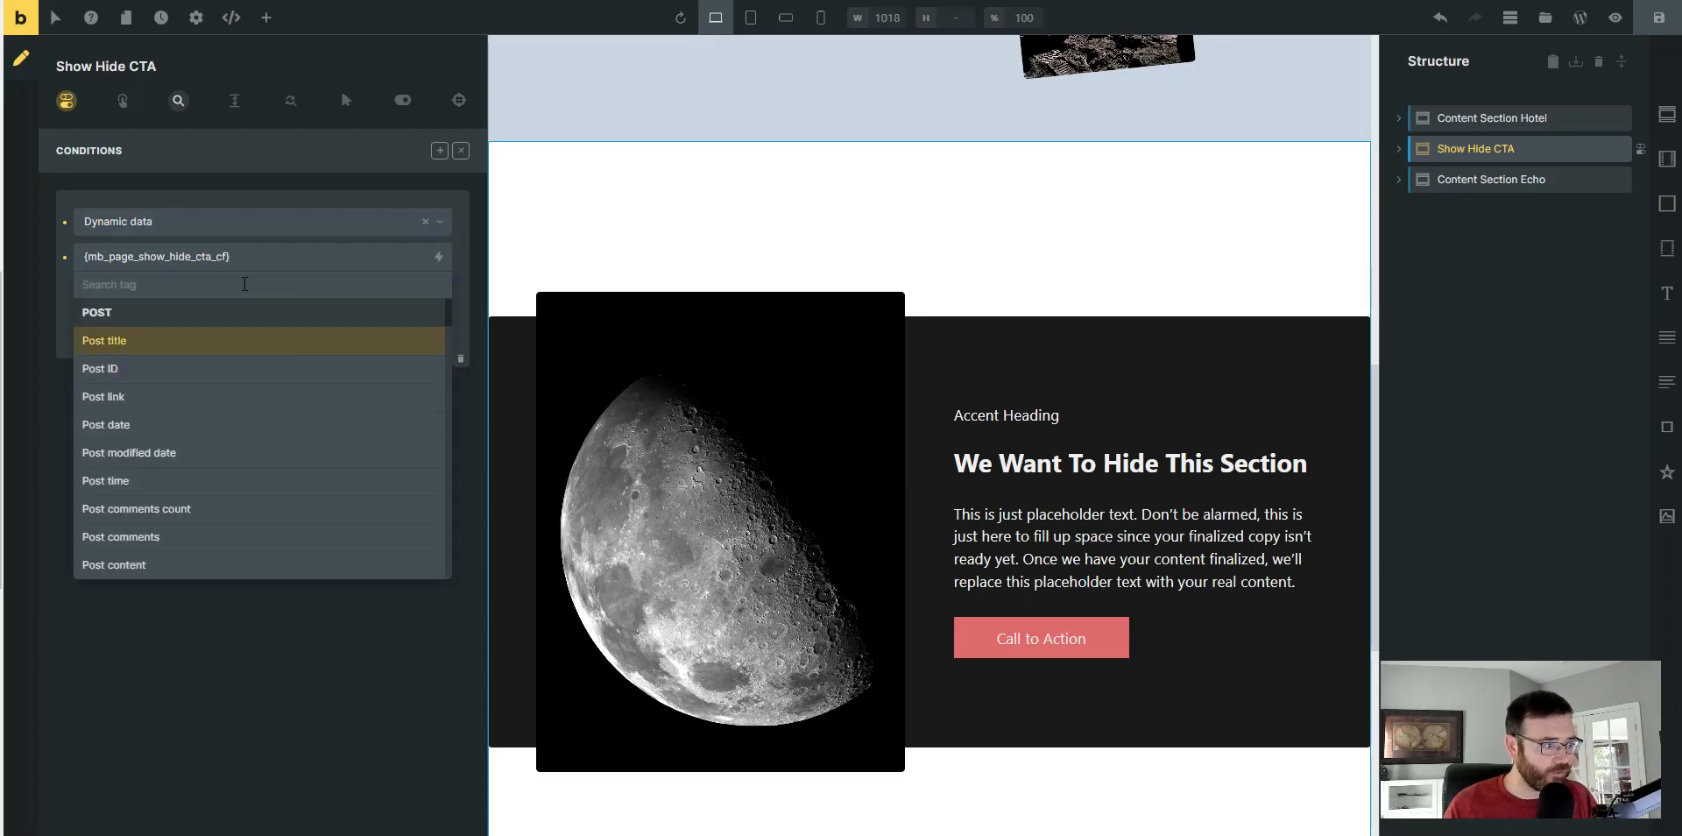
type("show")
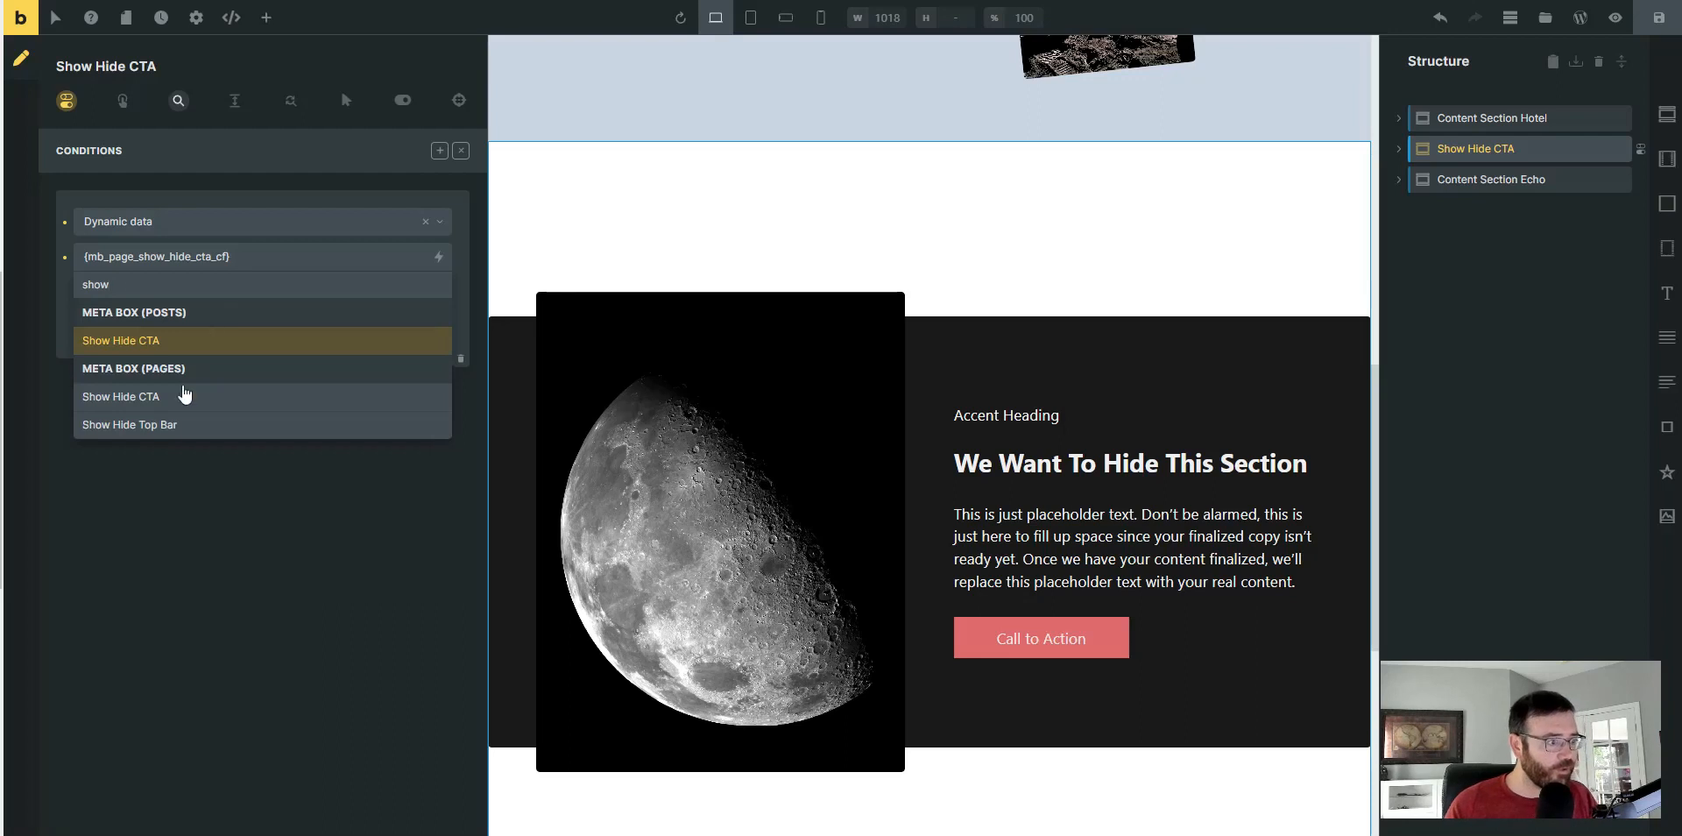
left_click(163, 342)
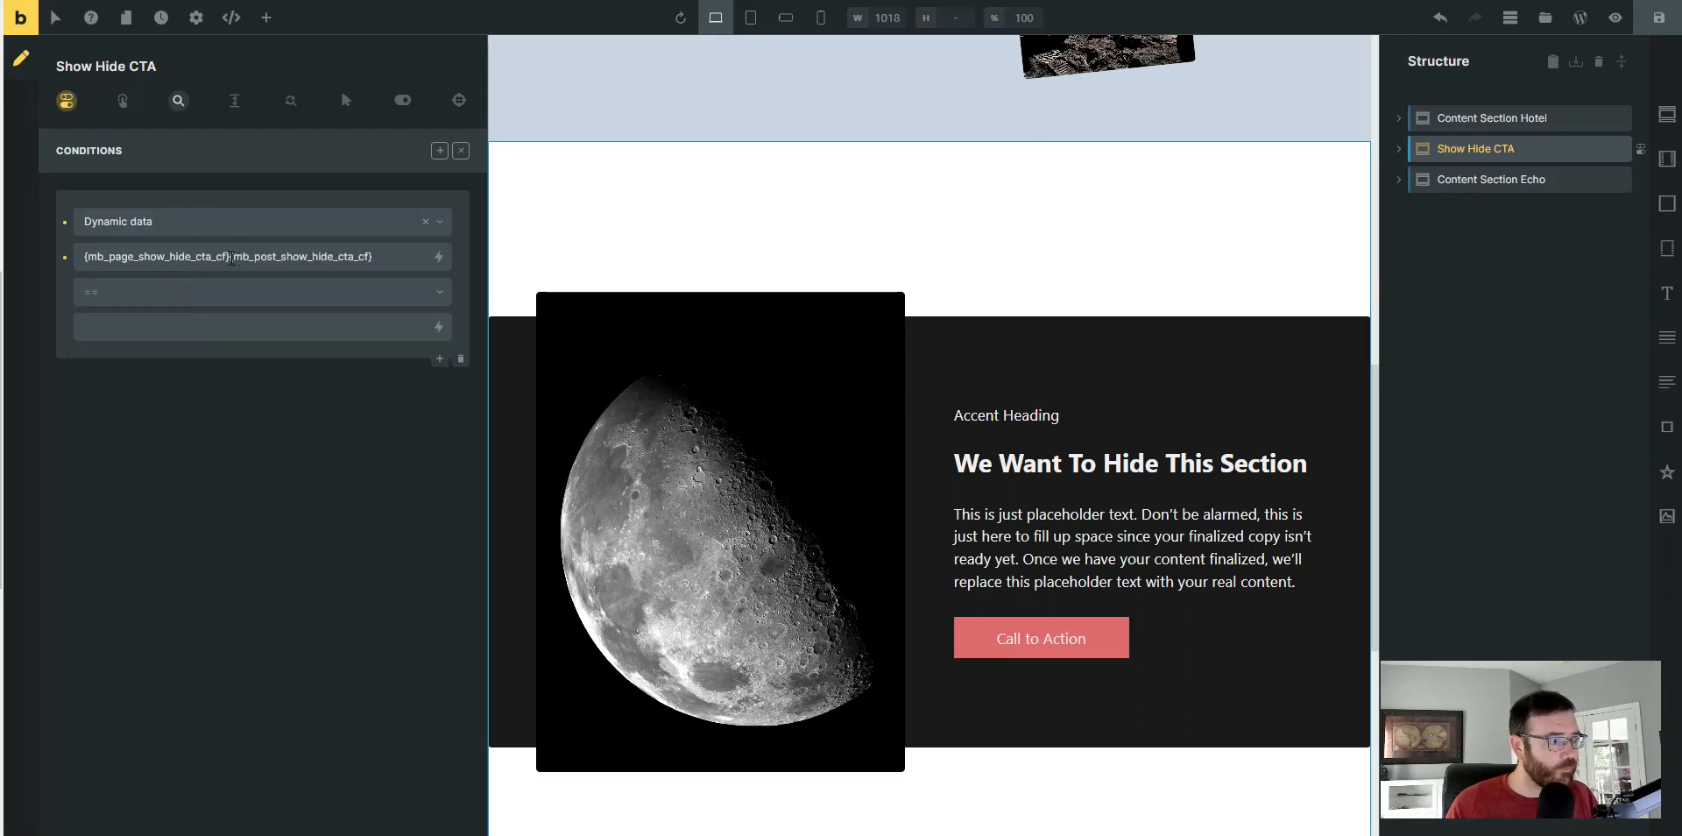
left_click_drag(232, 257, 35, 255)
key("BackSpace")
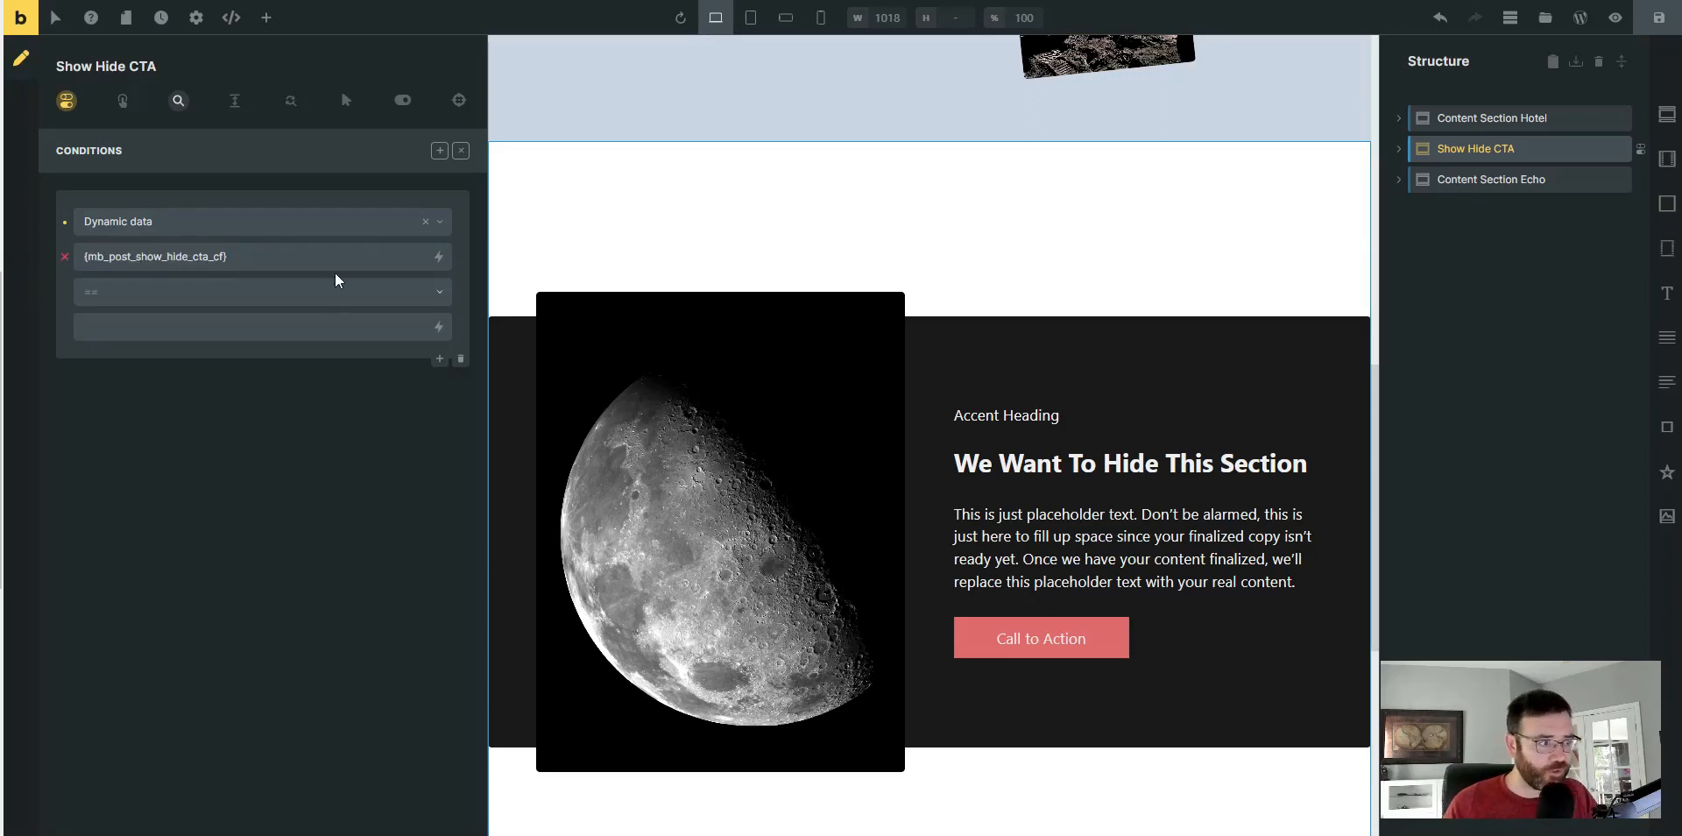
- Set the dynamic data condition's comparison to == and its value to show
left_click(387, 295)
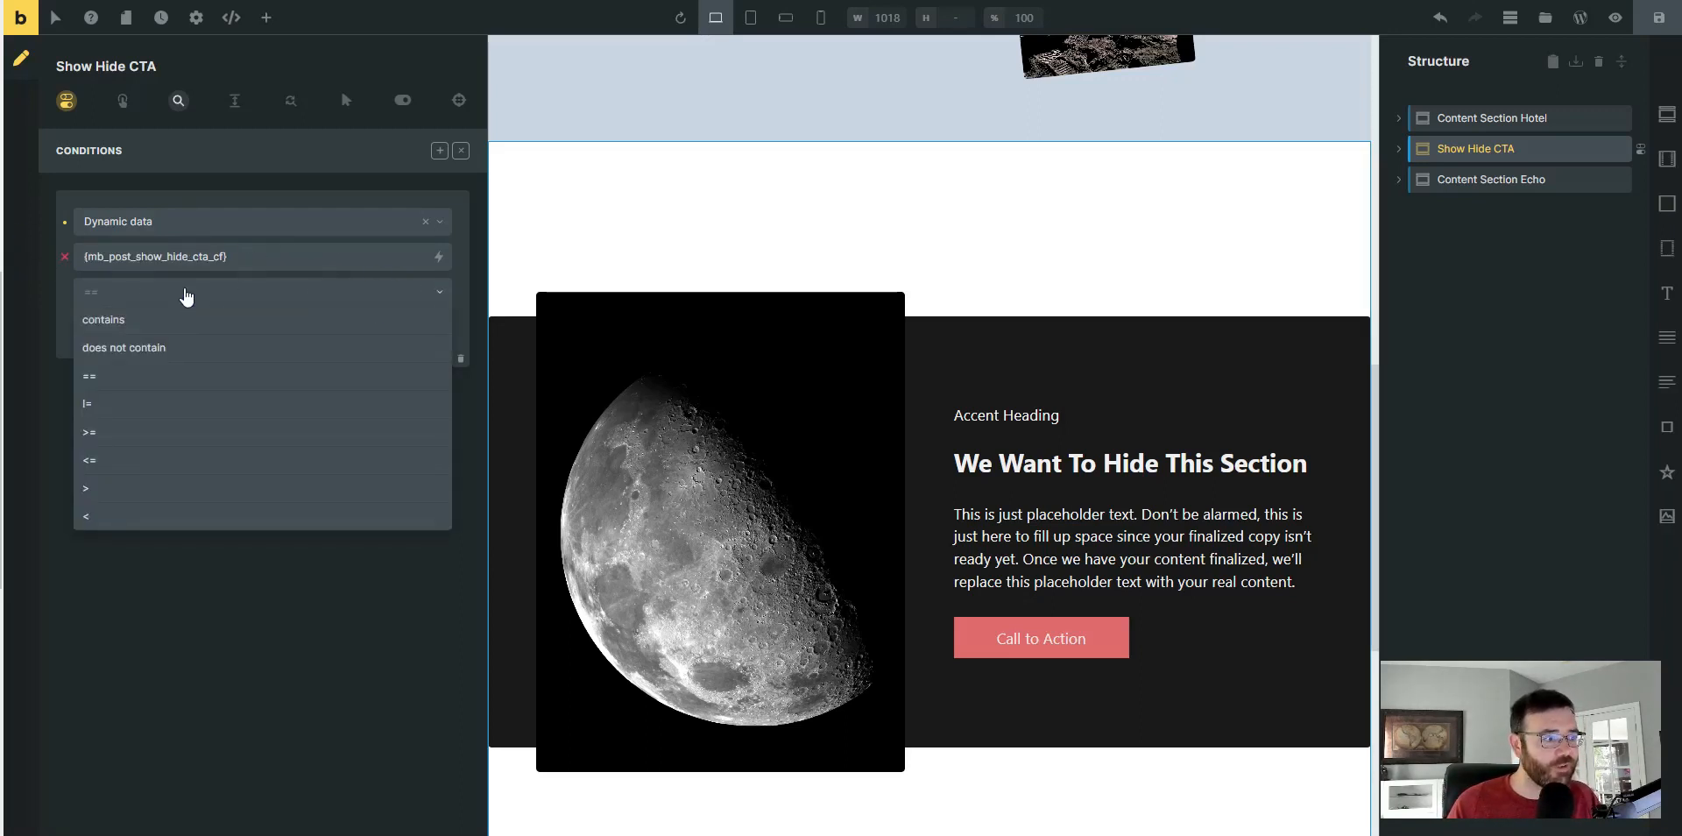
left_click(94, 376)
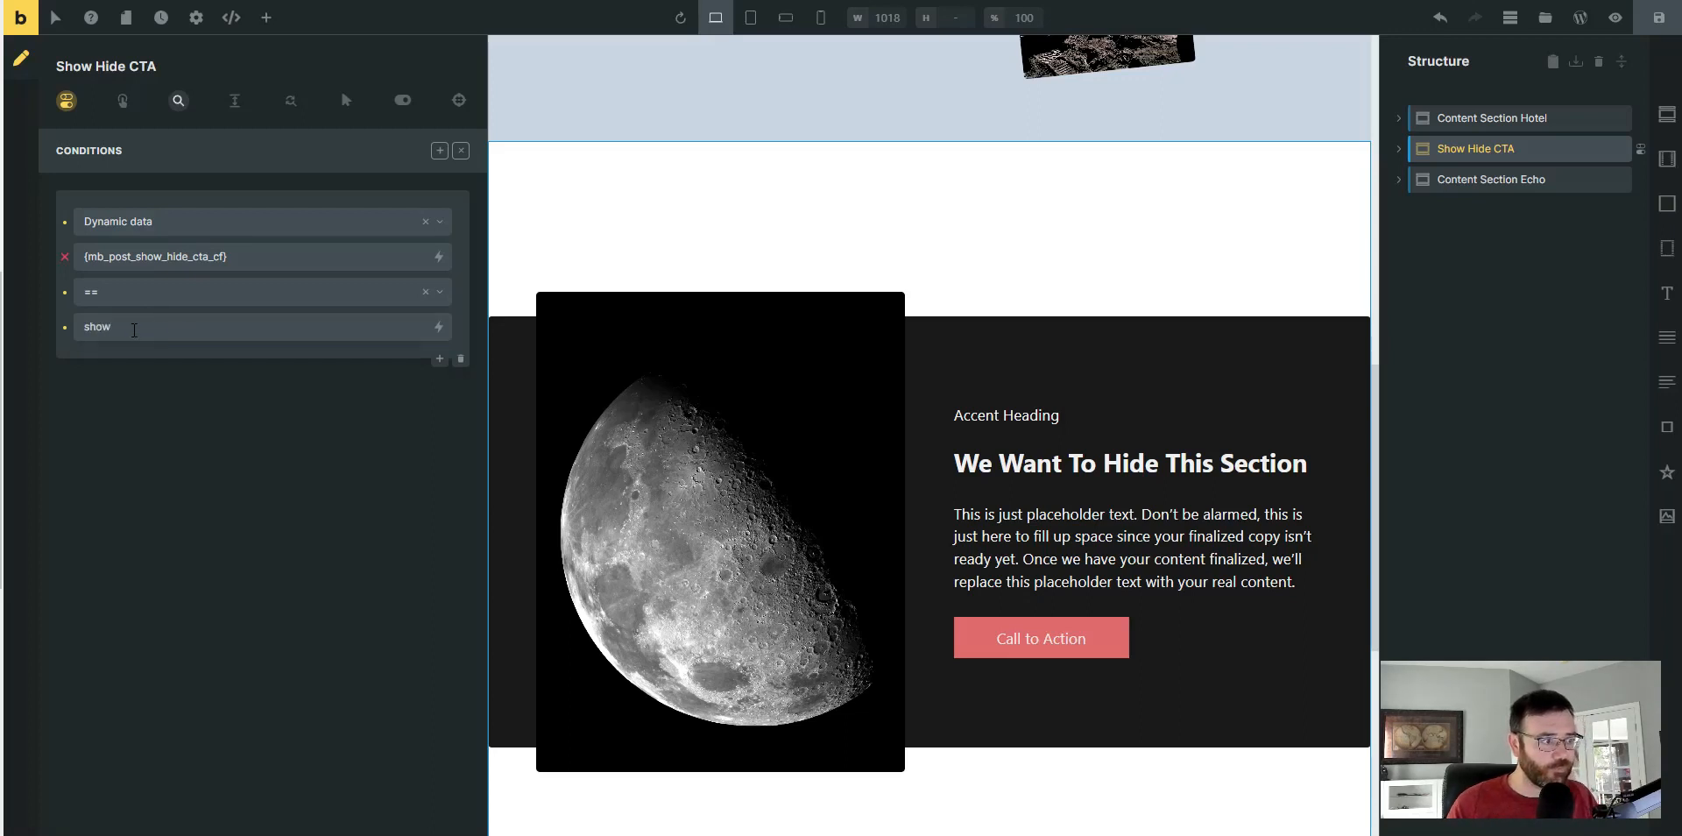
left_click_drag(134, 329, 81, 330)
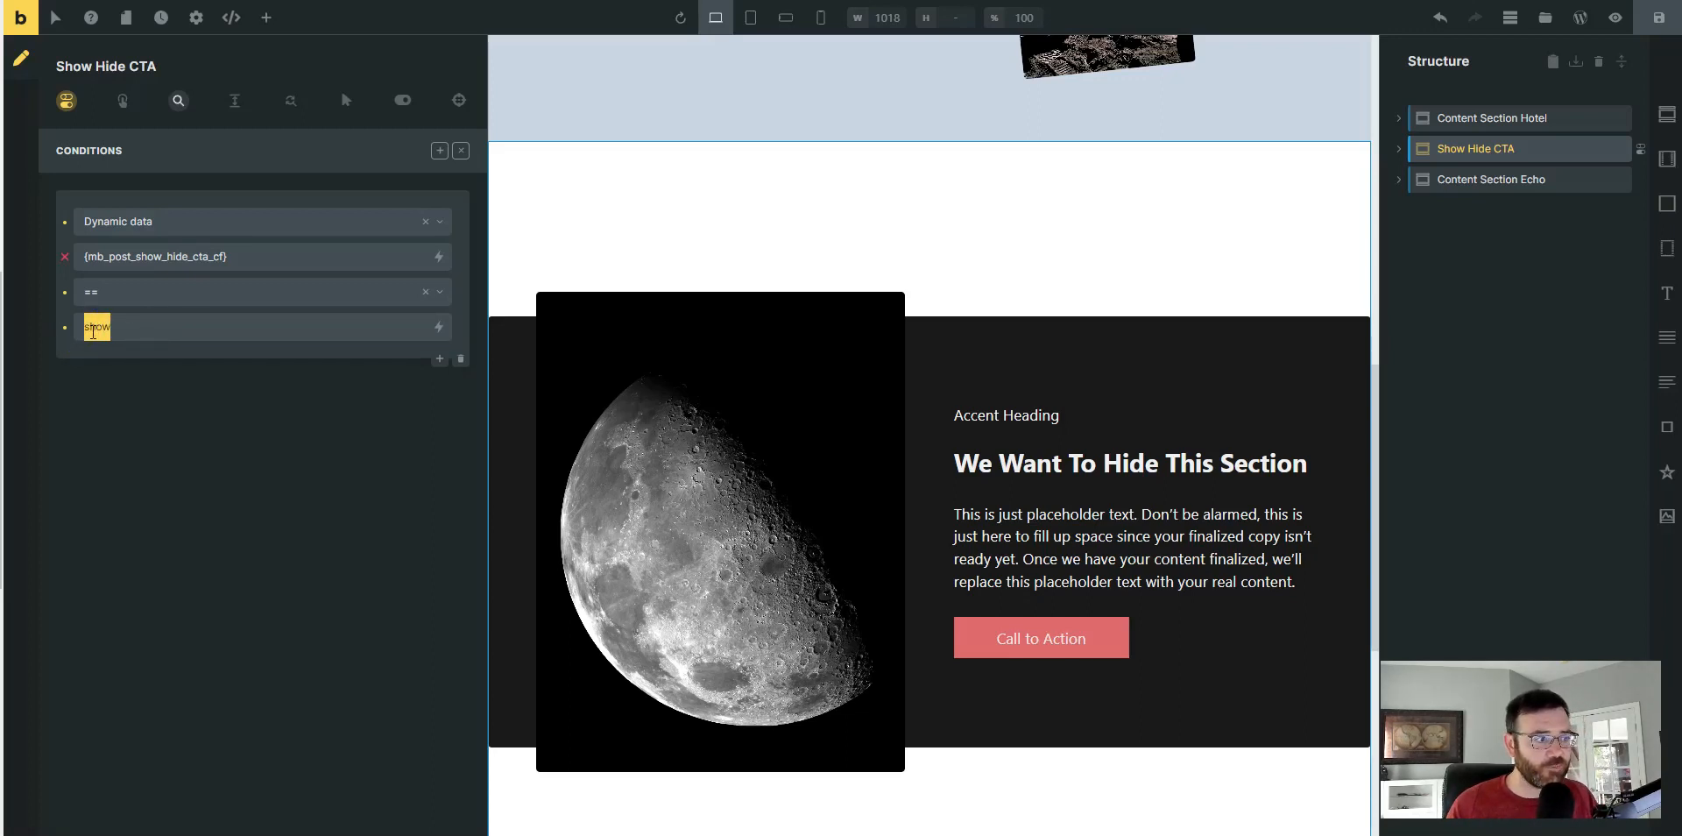
left_click(166, 321)
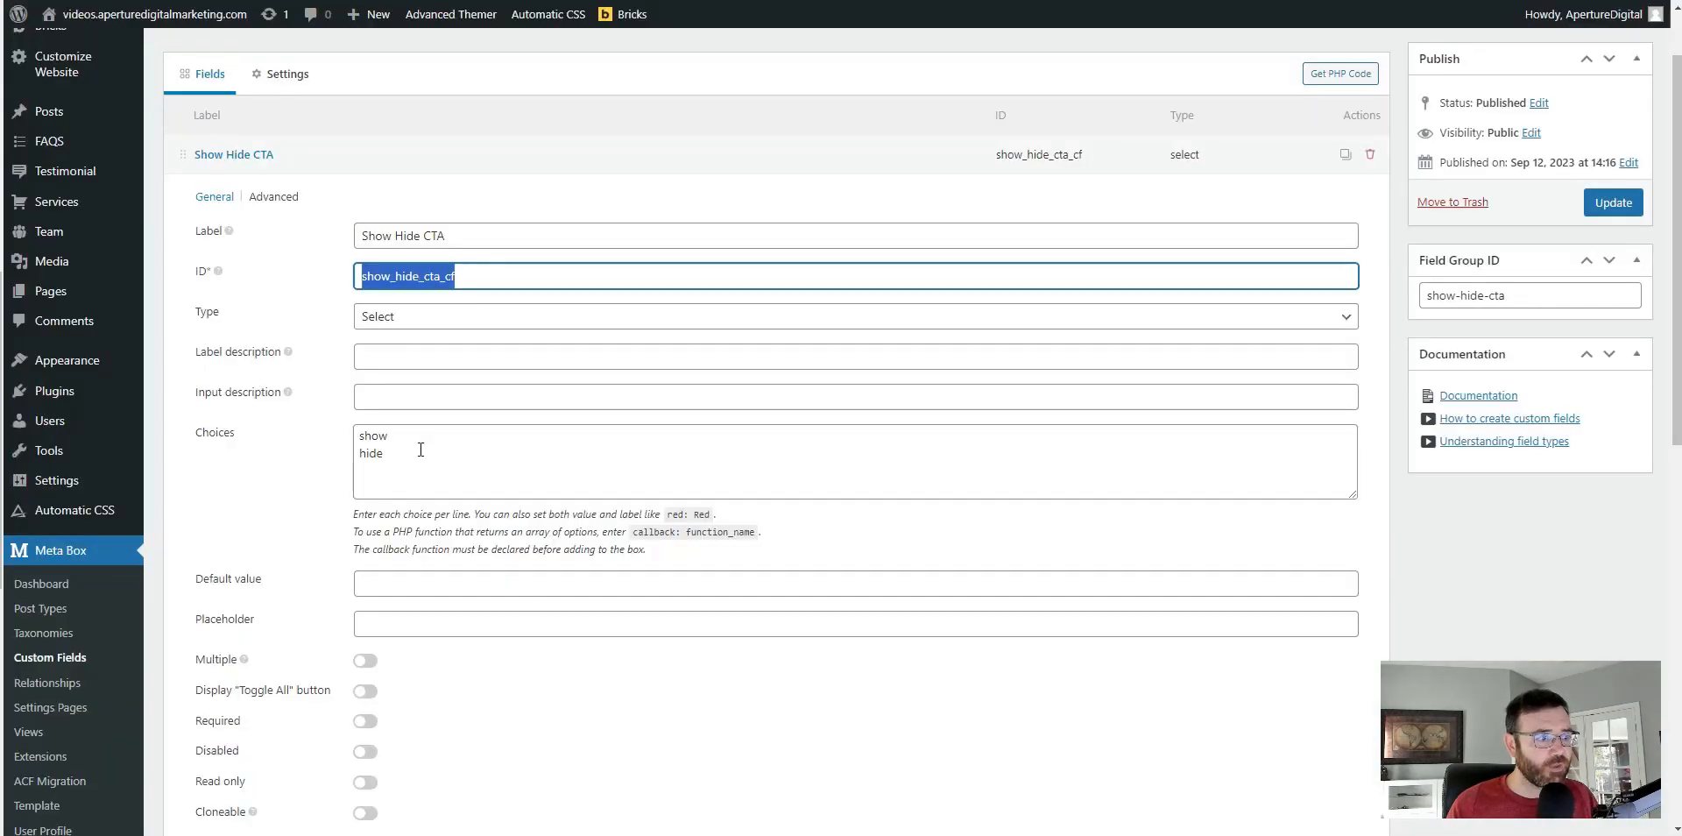
- Compare the condition's value with the Choices of the Meta Box Show Hide CTA field, then save the page in Bricks
left_click(421, 450)
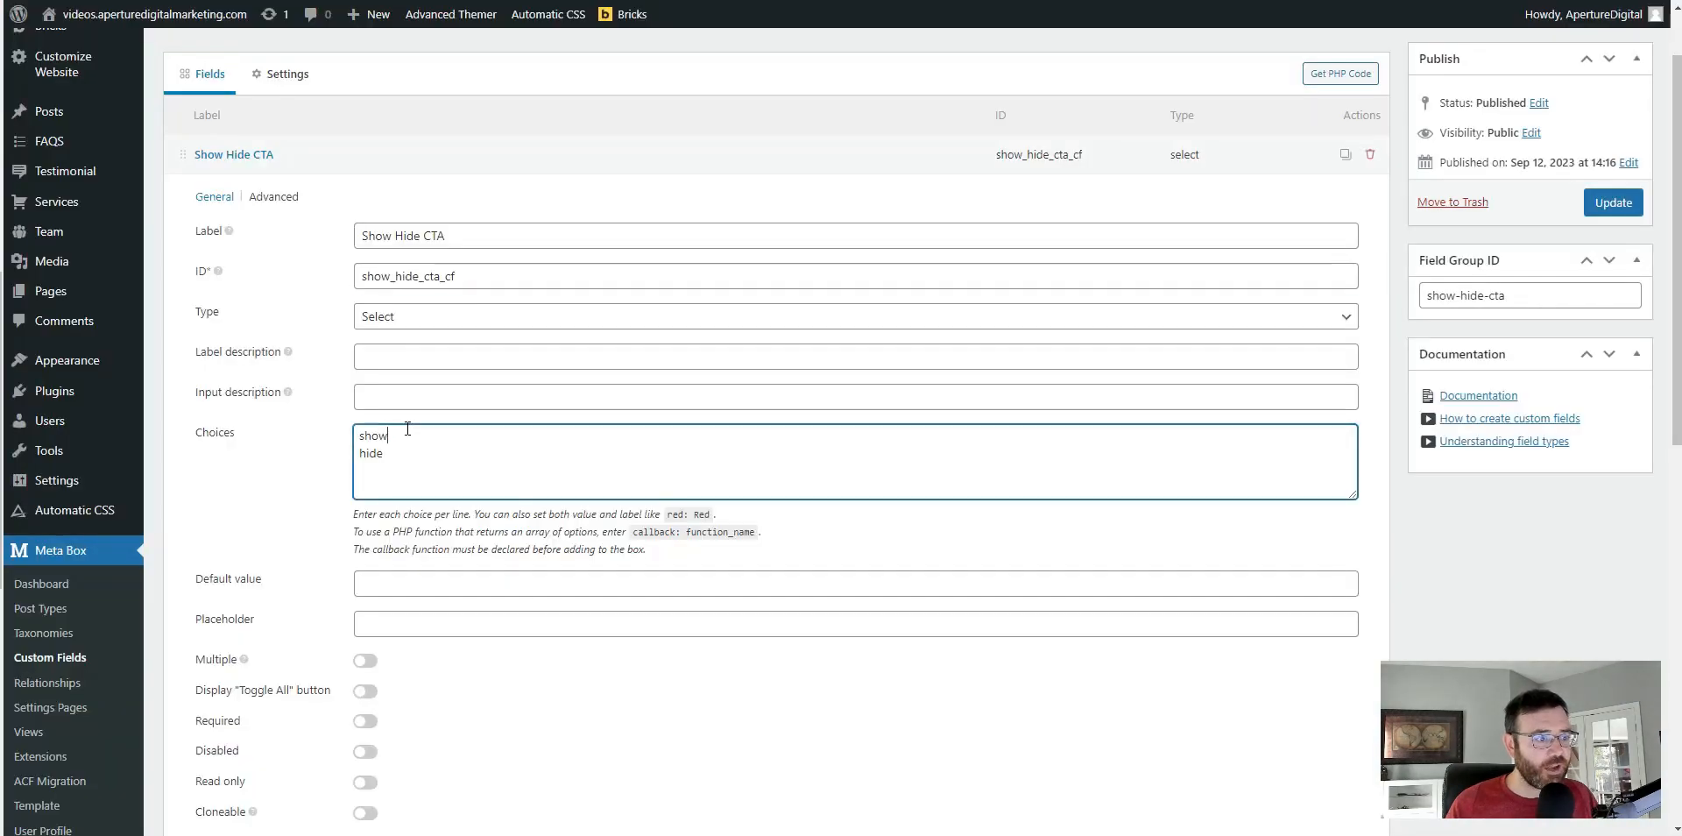
left_click_drag(390, 437, 359, 438)
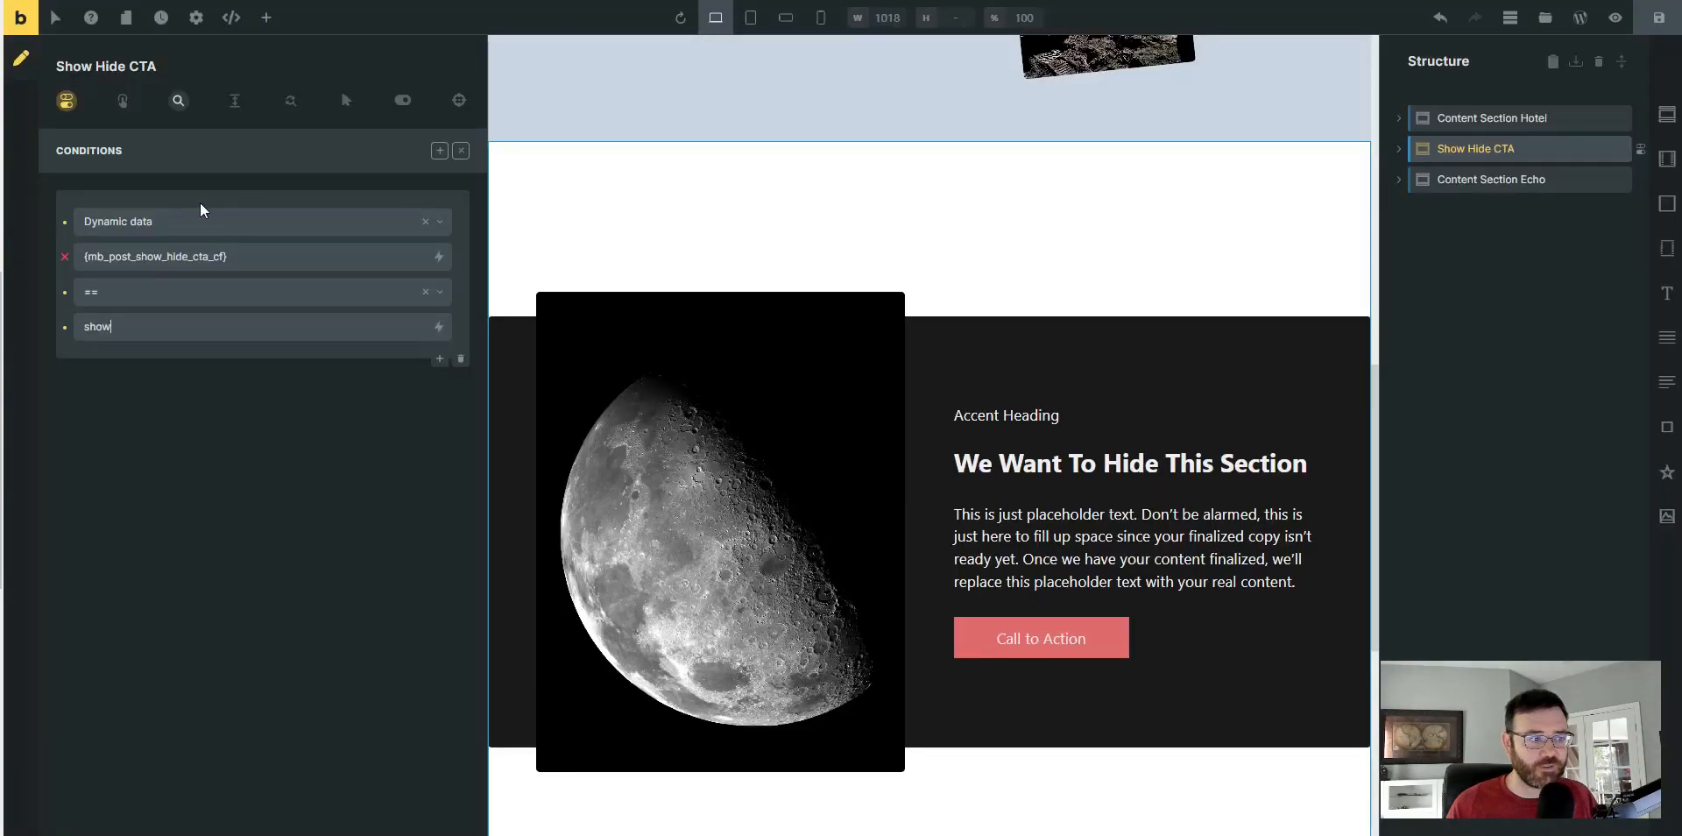
left_click(1658, 17)
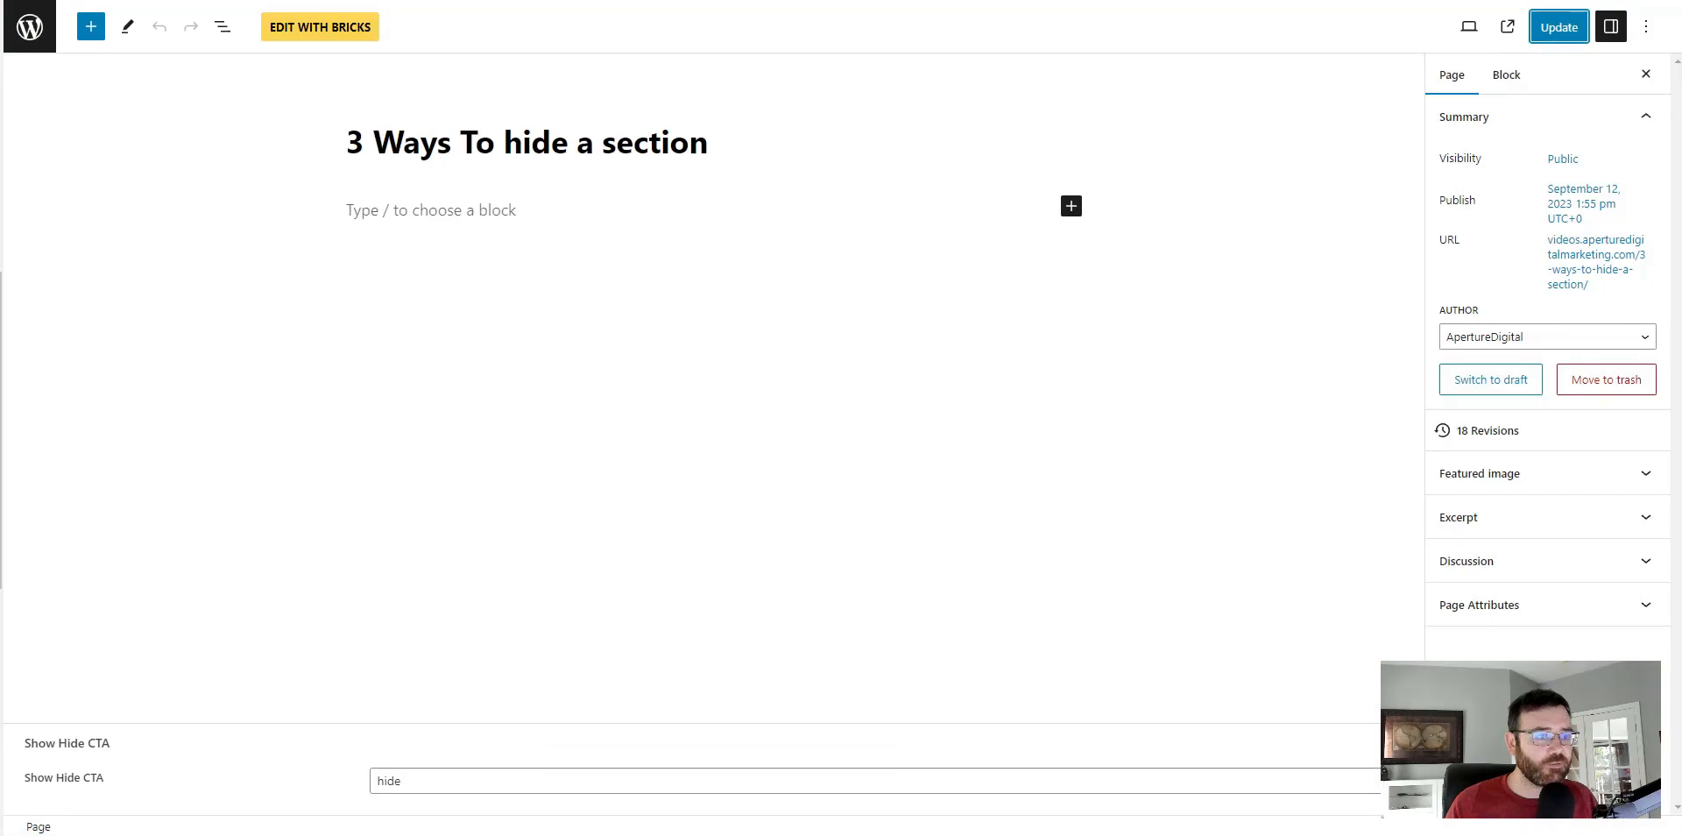
- In the WordPress page editor, set the page's Show Hide CTA field to show and update the page
left_click(478, 783)
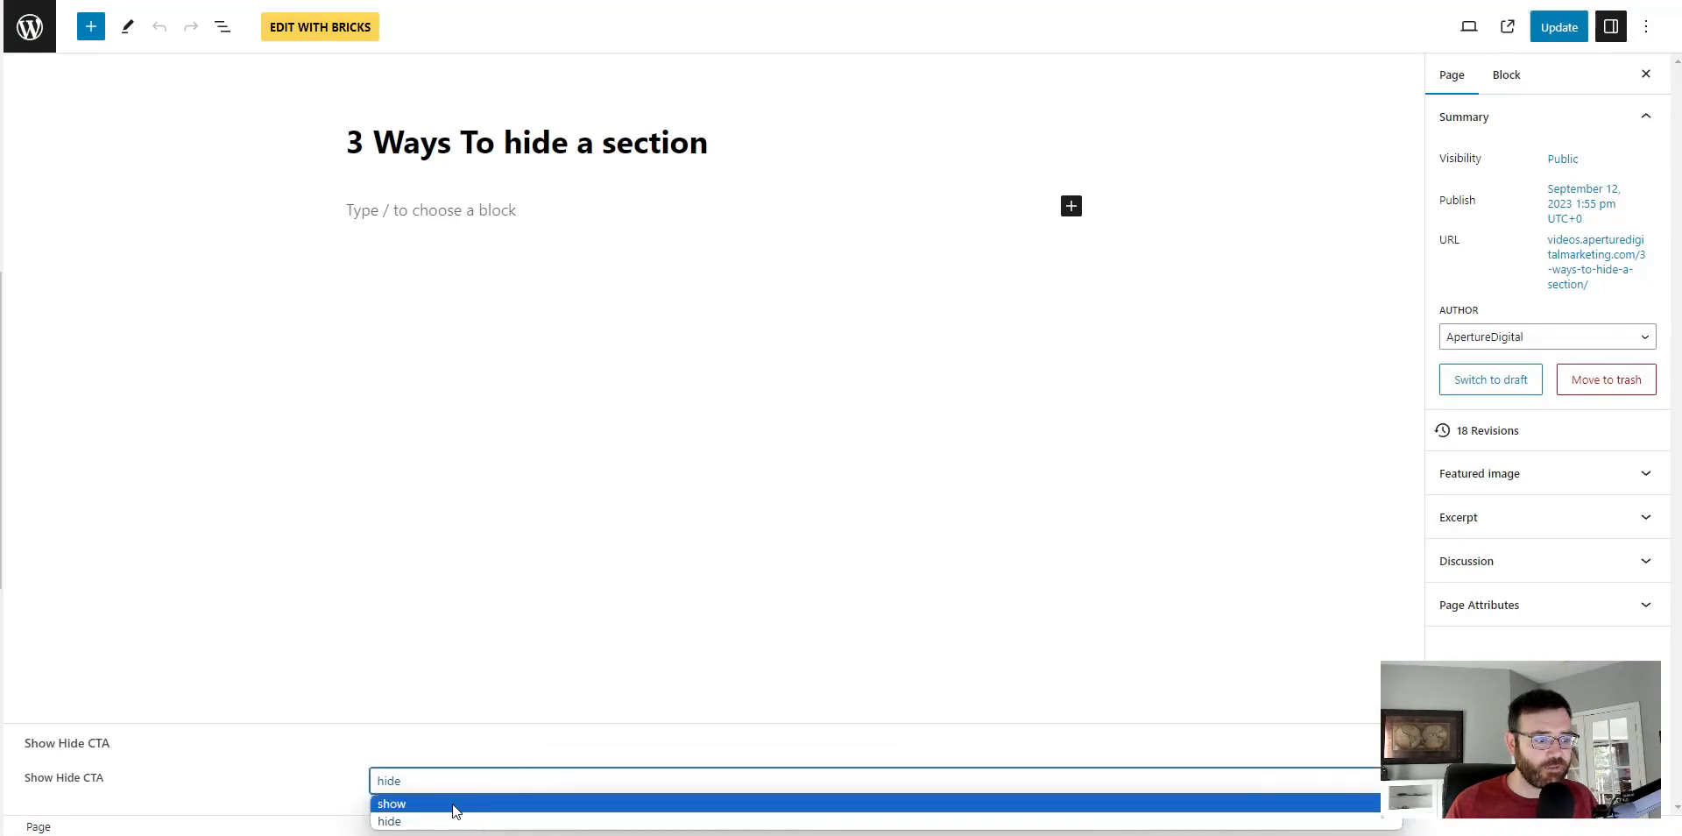
left_click(455, 799)
left_click(1556, 26)
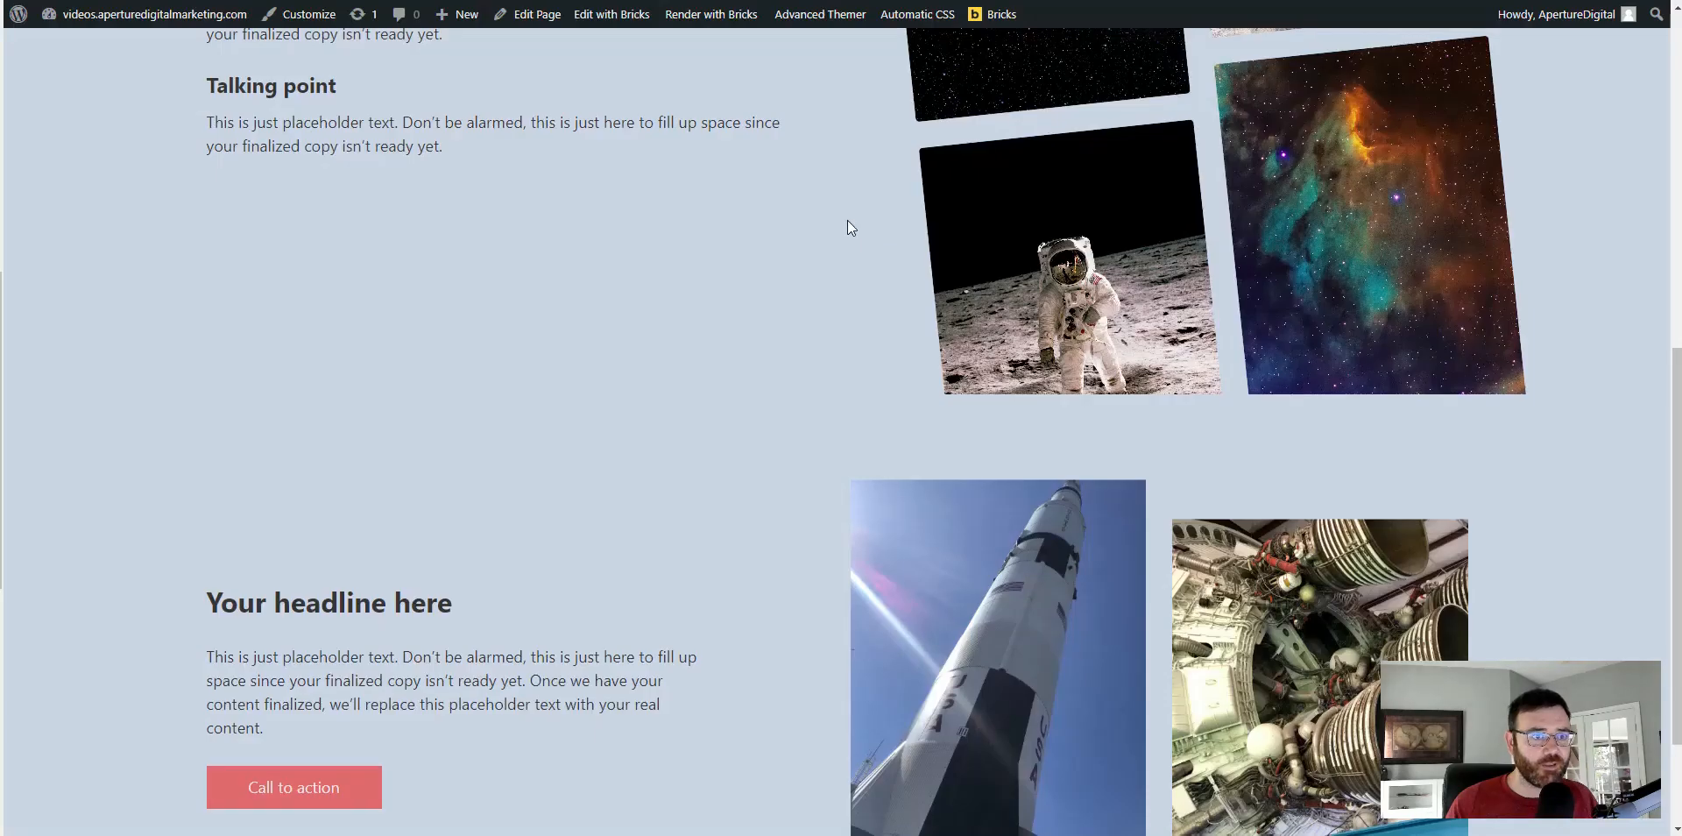
- Reload the live page and check whether the "We Want To Hide This Section" block is displayed
scroll(878, 337, "down", 2)
scroll(879, 337, "up", 6)
scroll(879, 337, "down", 5)
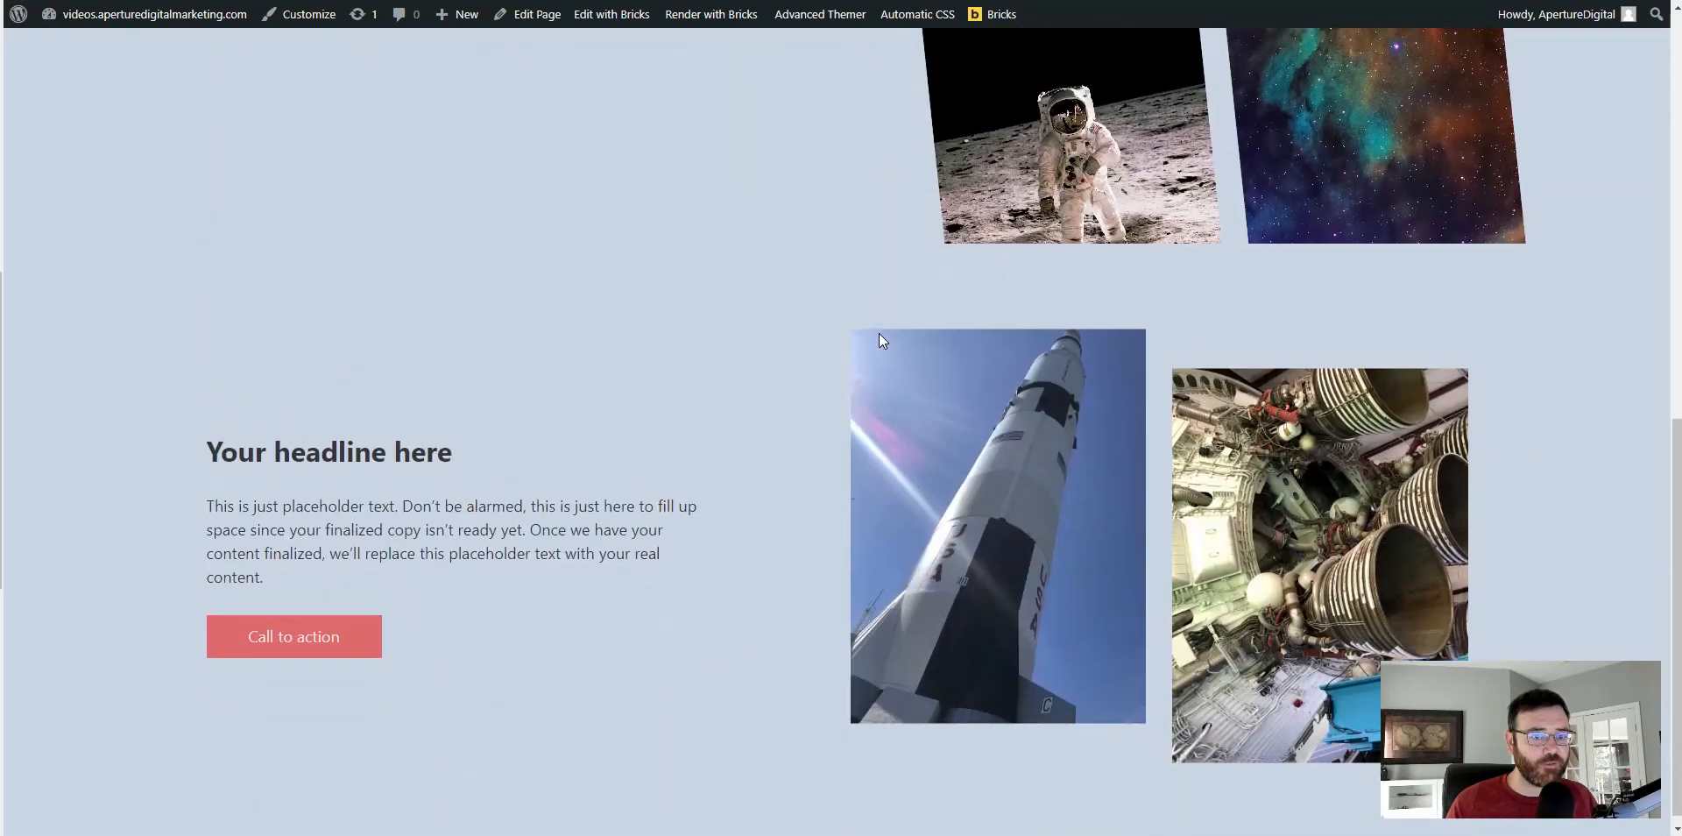
scroll(880, 337, "up", 2)
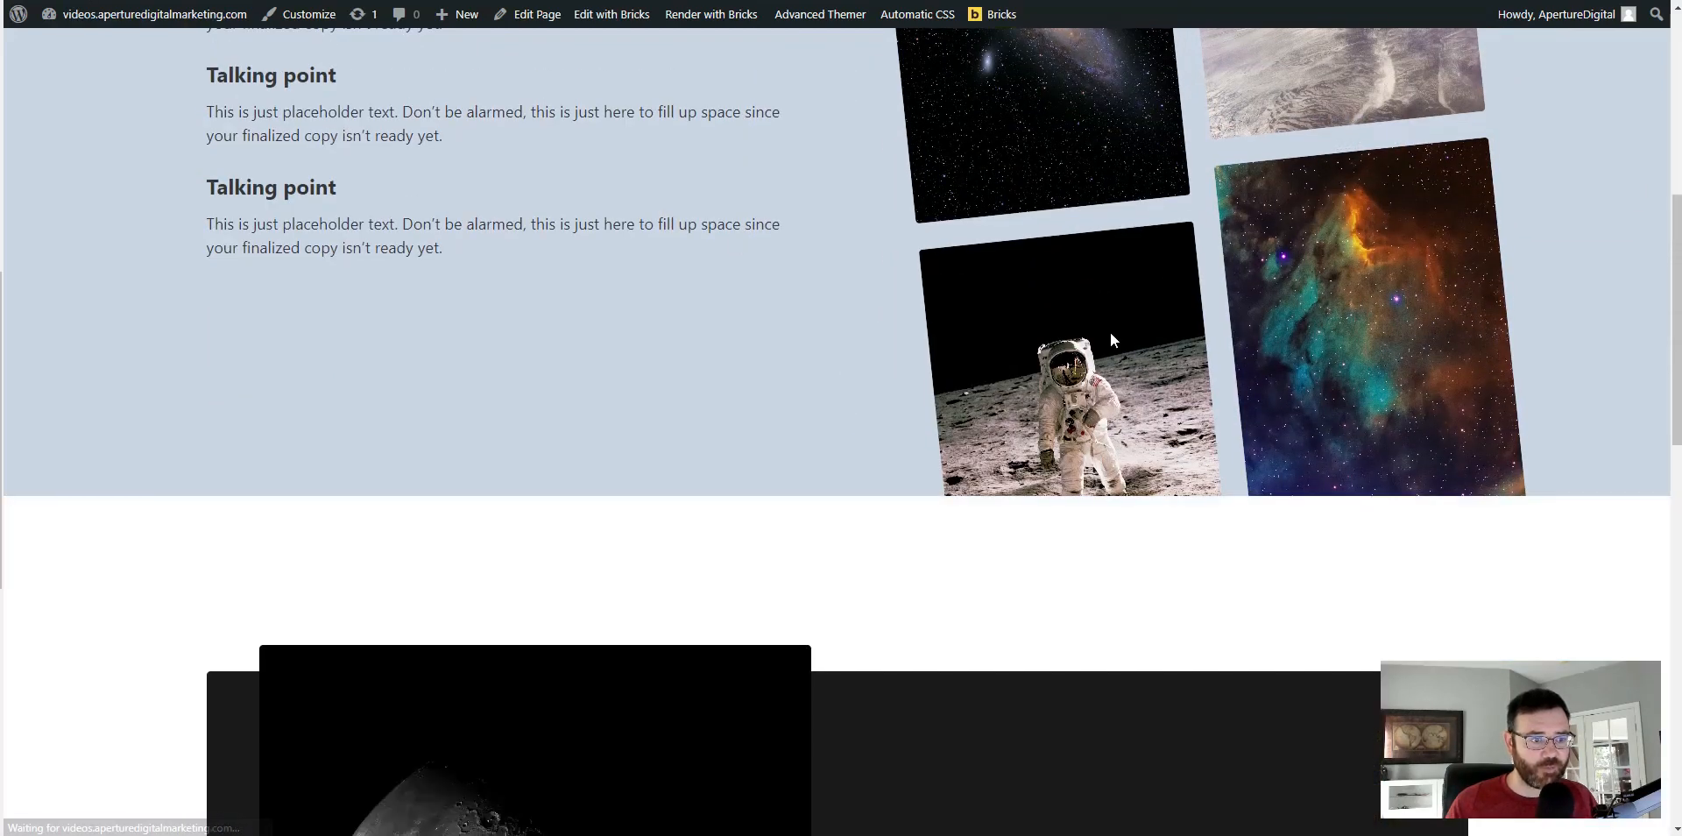
scroll(1111, 333, "down", 8)
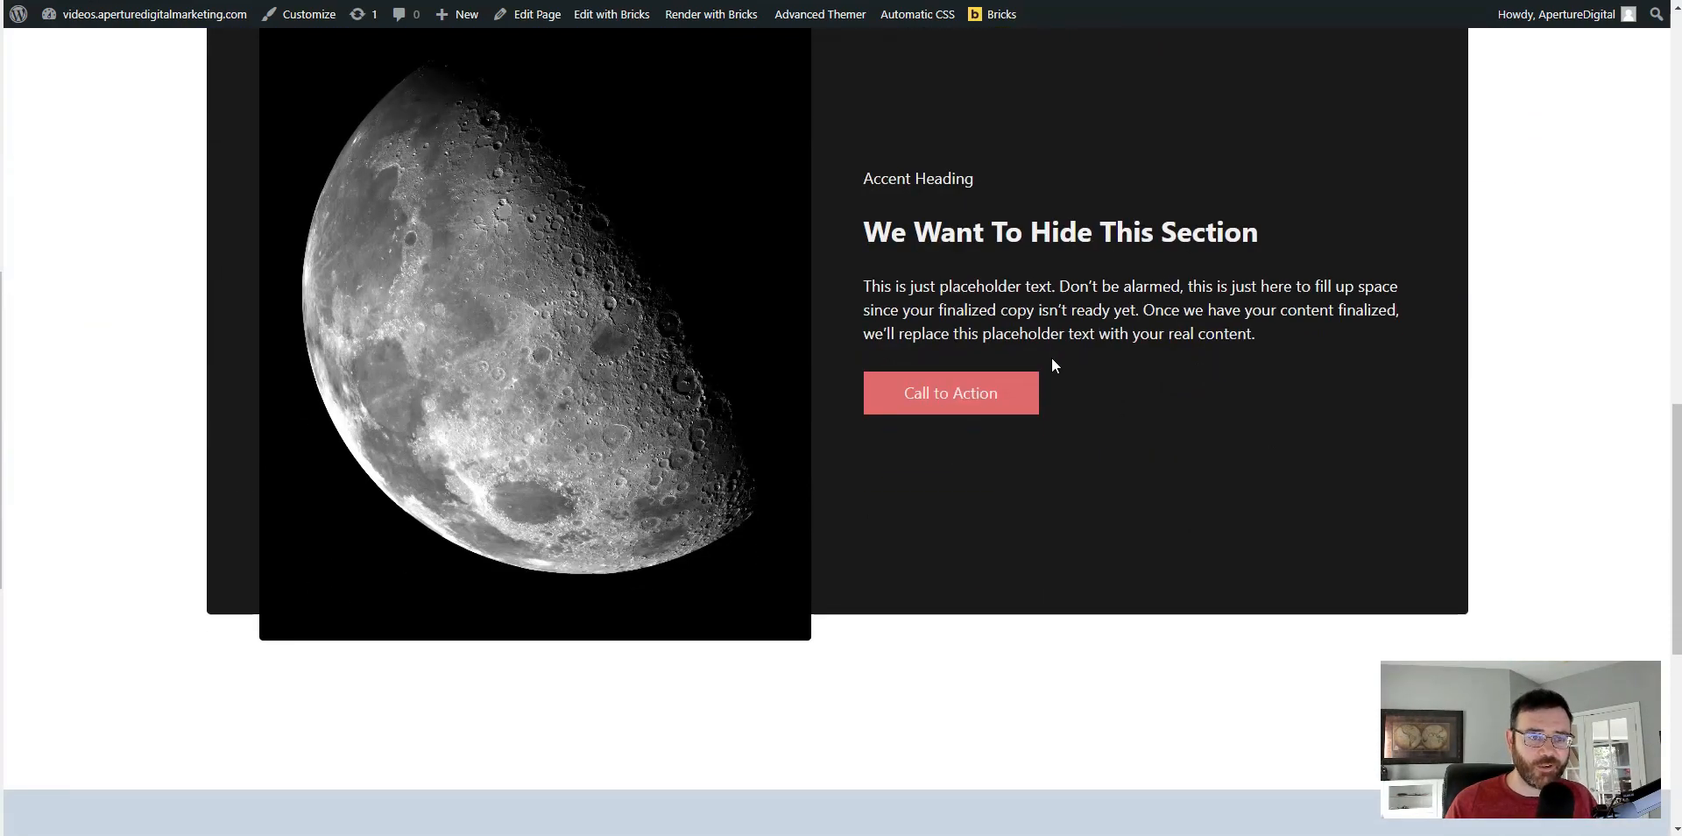
scroll(1052, 358, "up", 1)
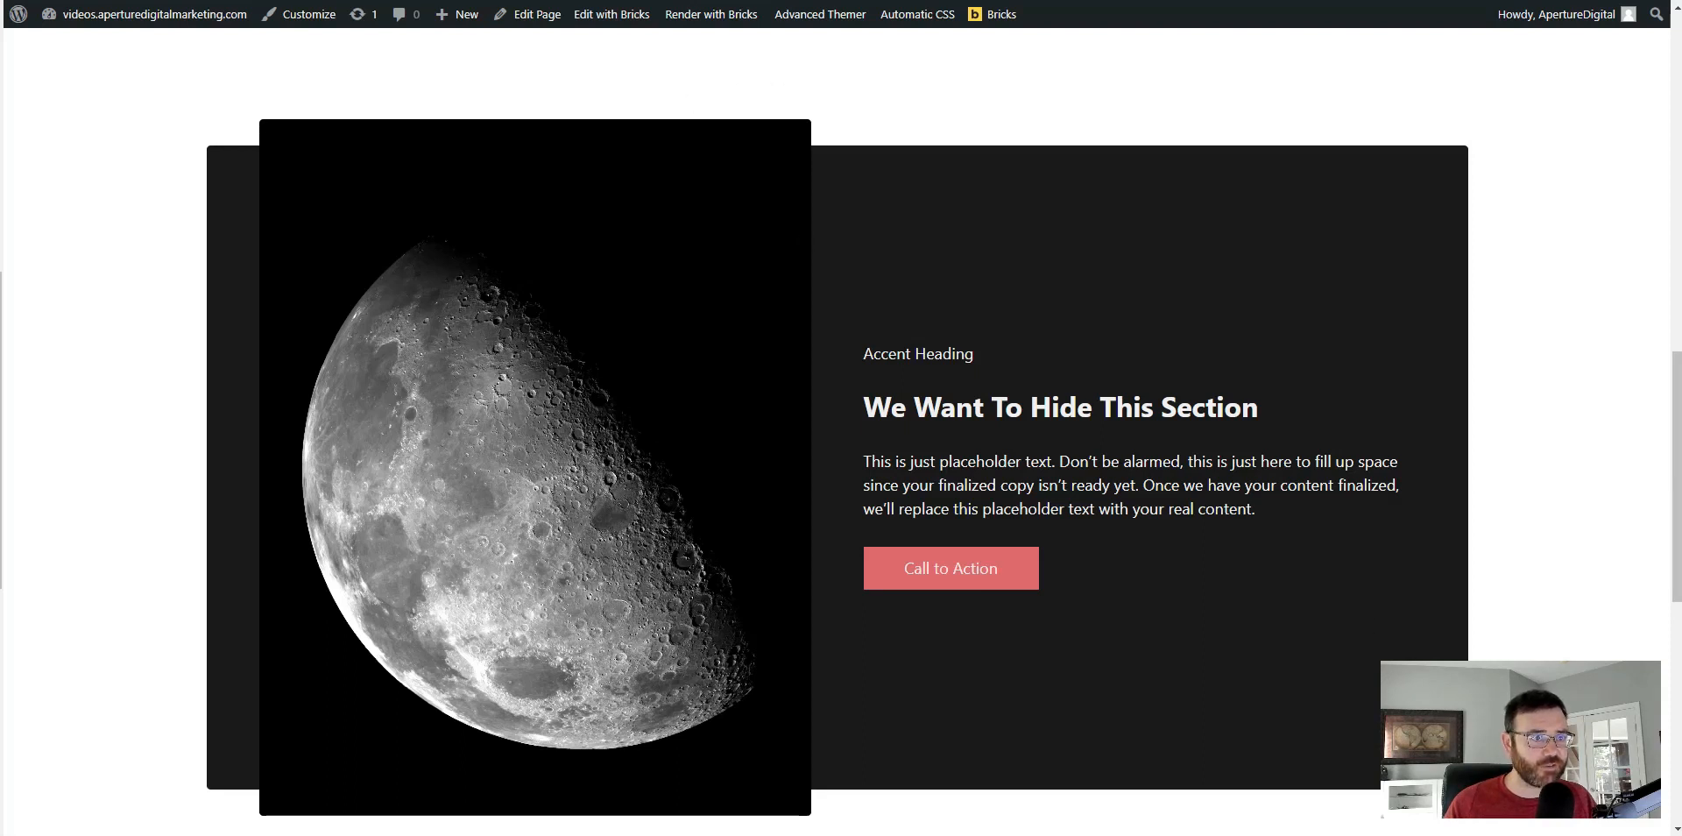
- Set the page's Show Hide CTA field to hide, update the page and reload the live page
left_click(560, 0)
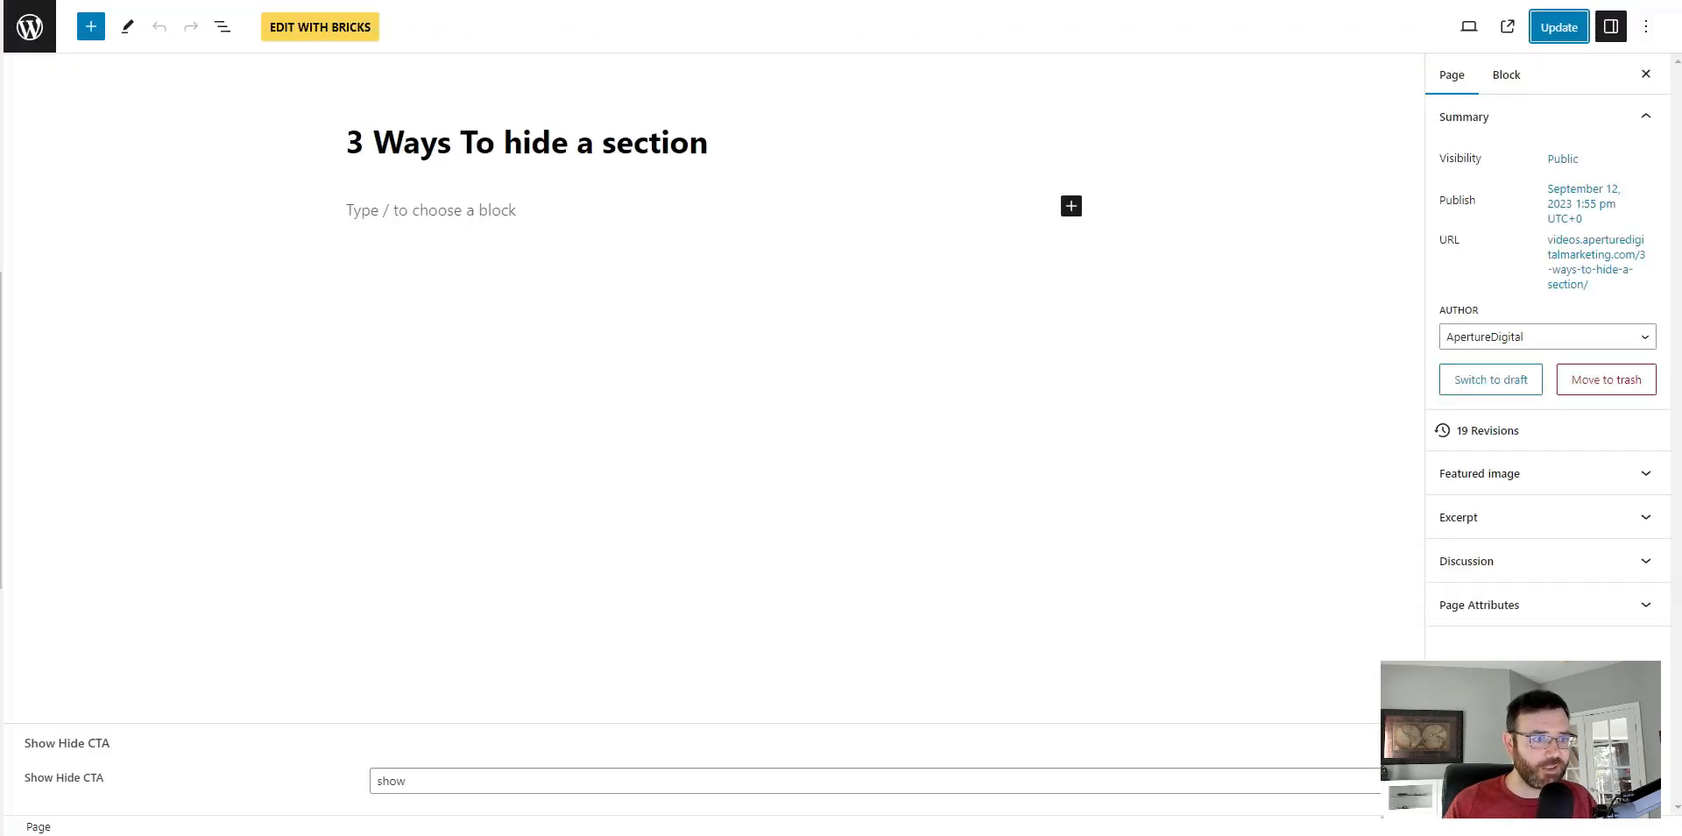
left_click(429, 784)
left_click(417, 791)
left_click(417, 791)
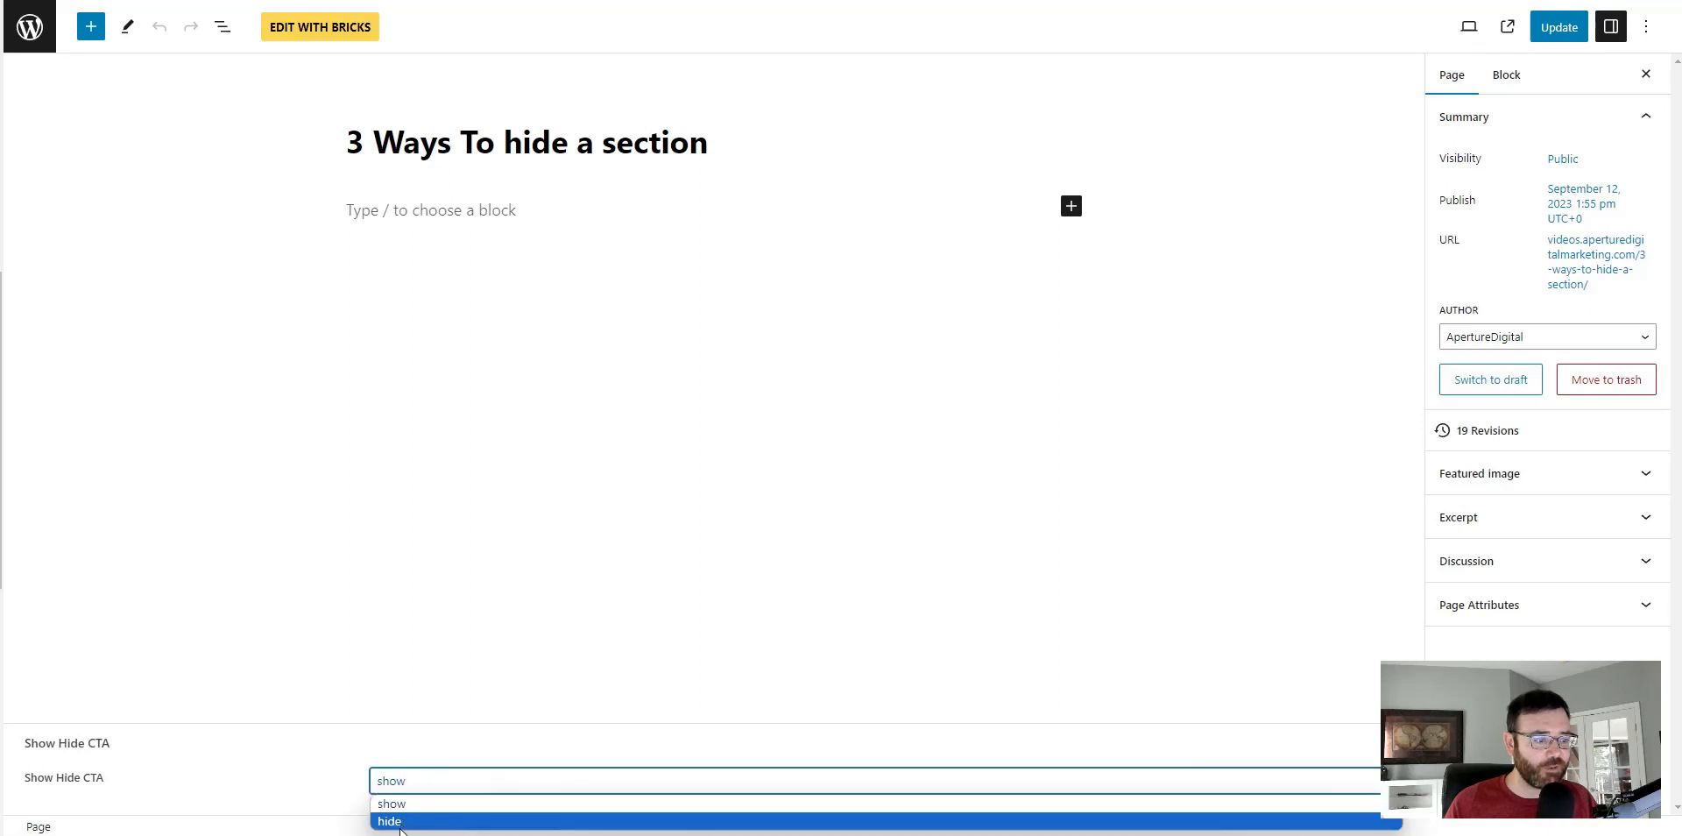
left_click(402, 821)
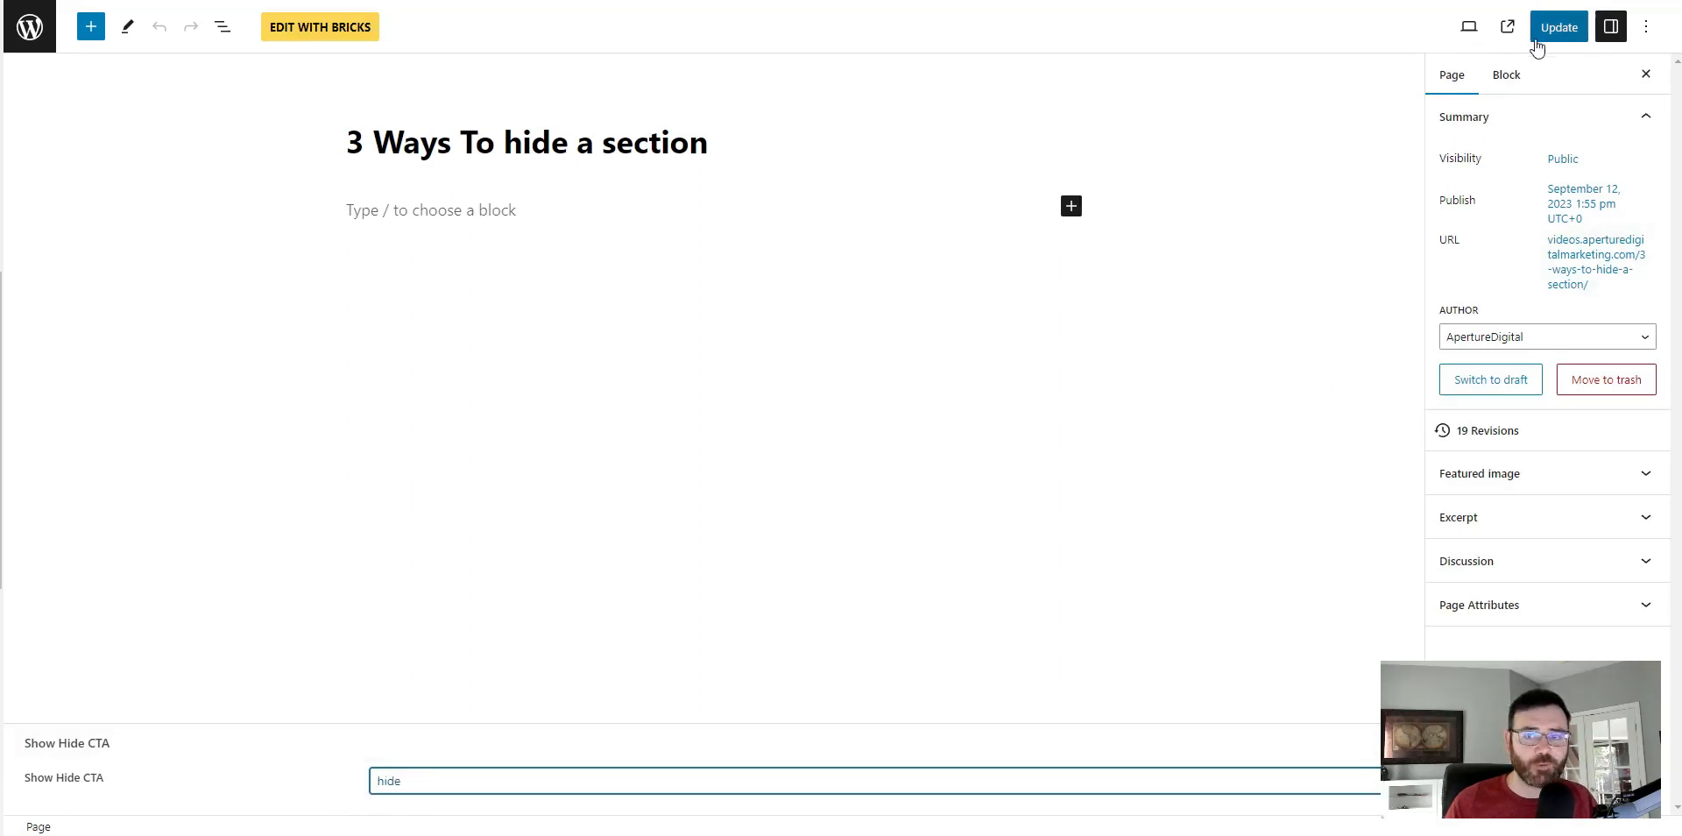
left_click(1558, 27)
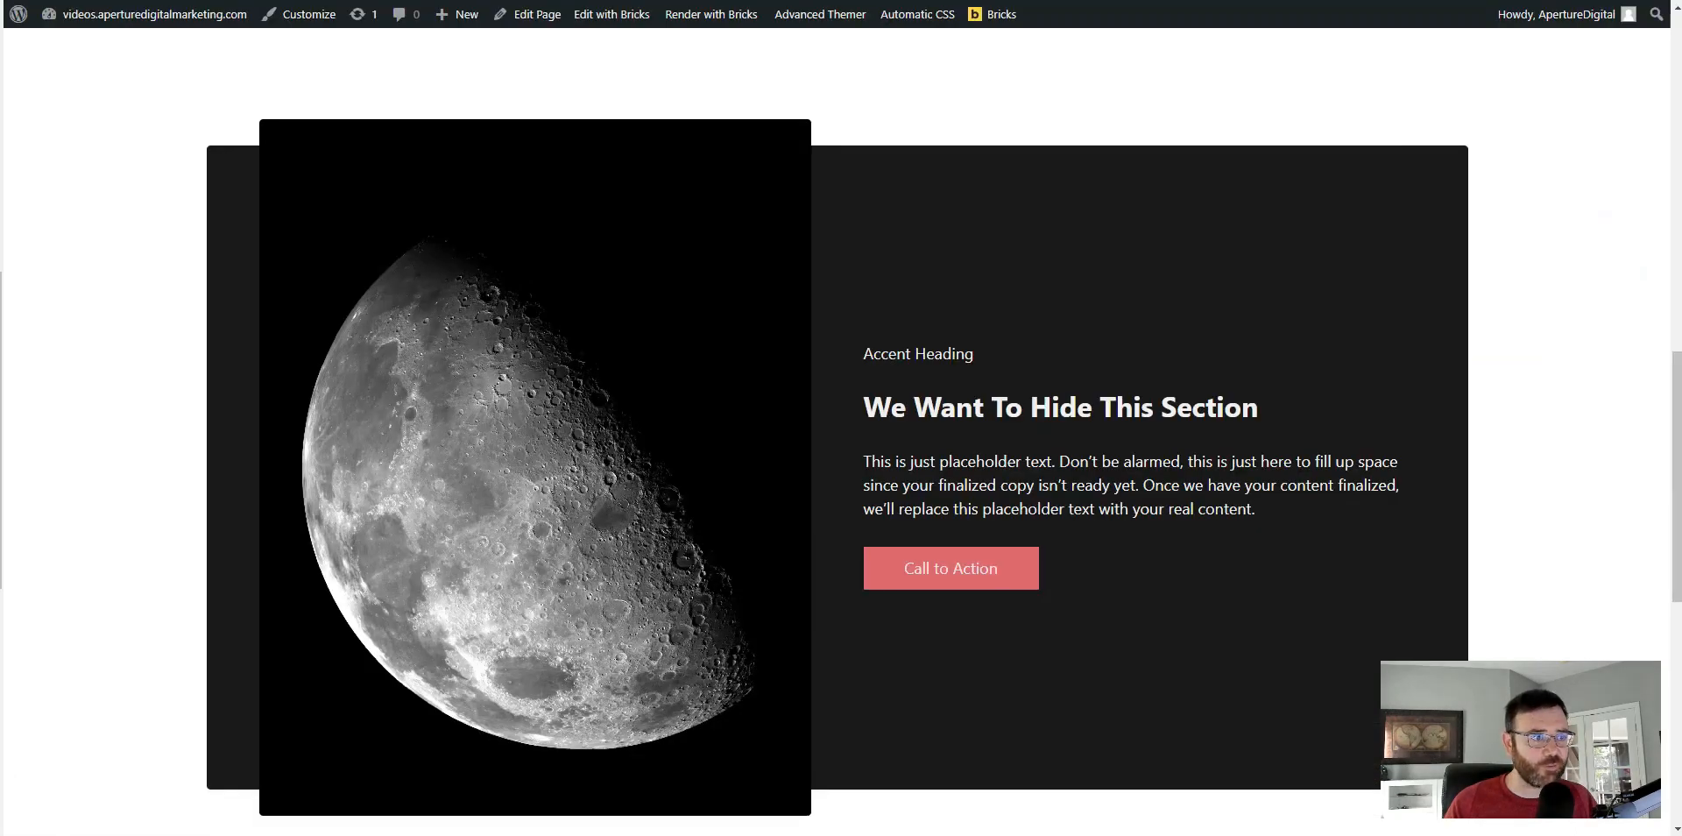
key("F5")
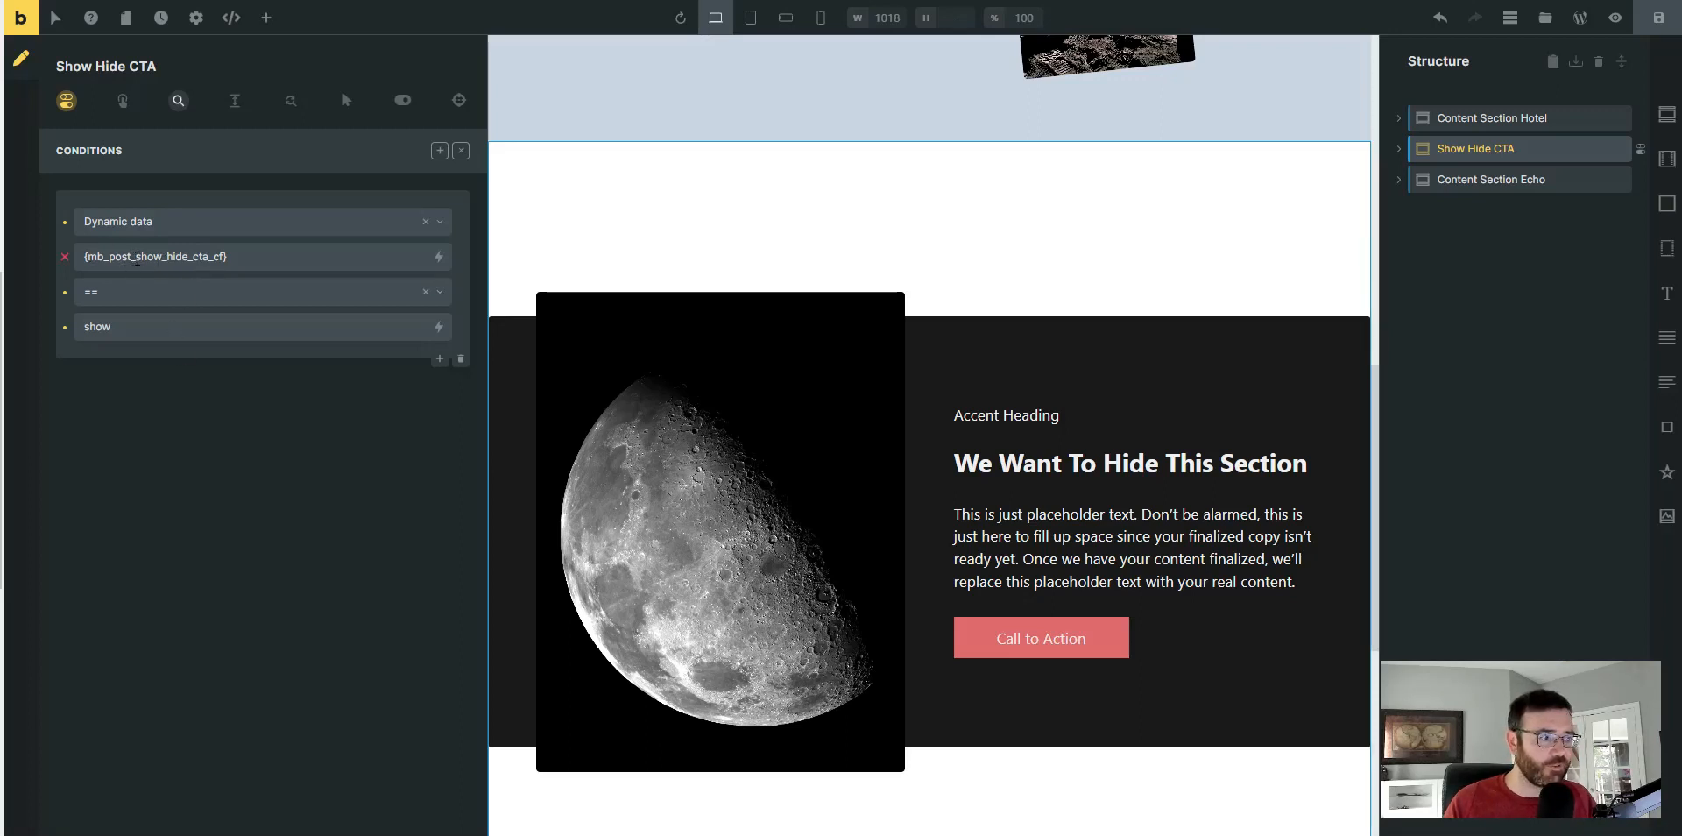
- Change the condition's value in Bricks to Show with a capital S and save the page
left_click_drag(134, 257, 226, 257)
left_click(123, 327)
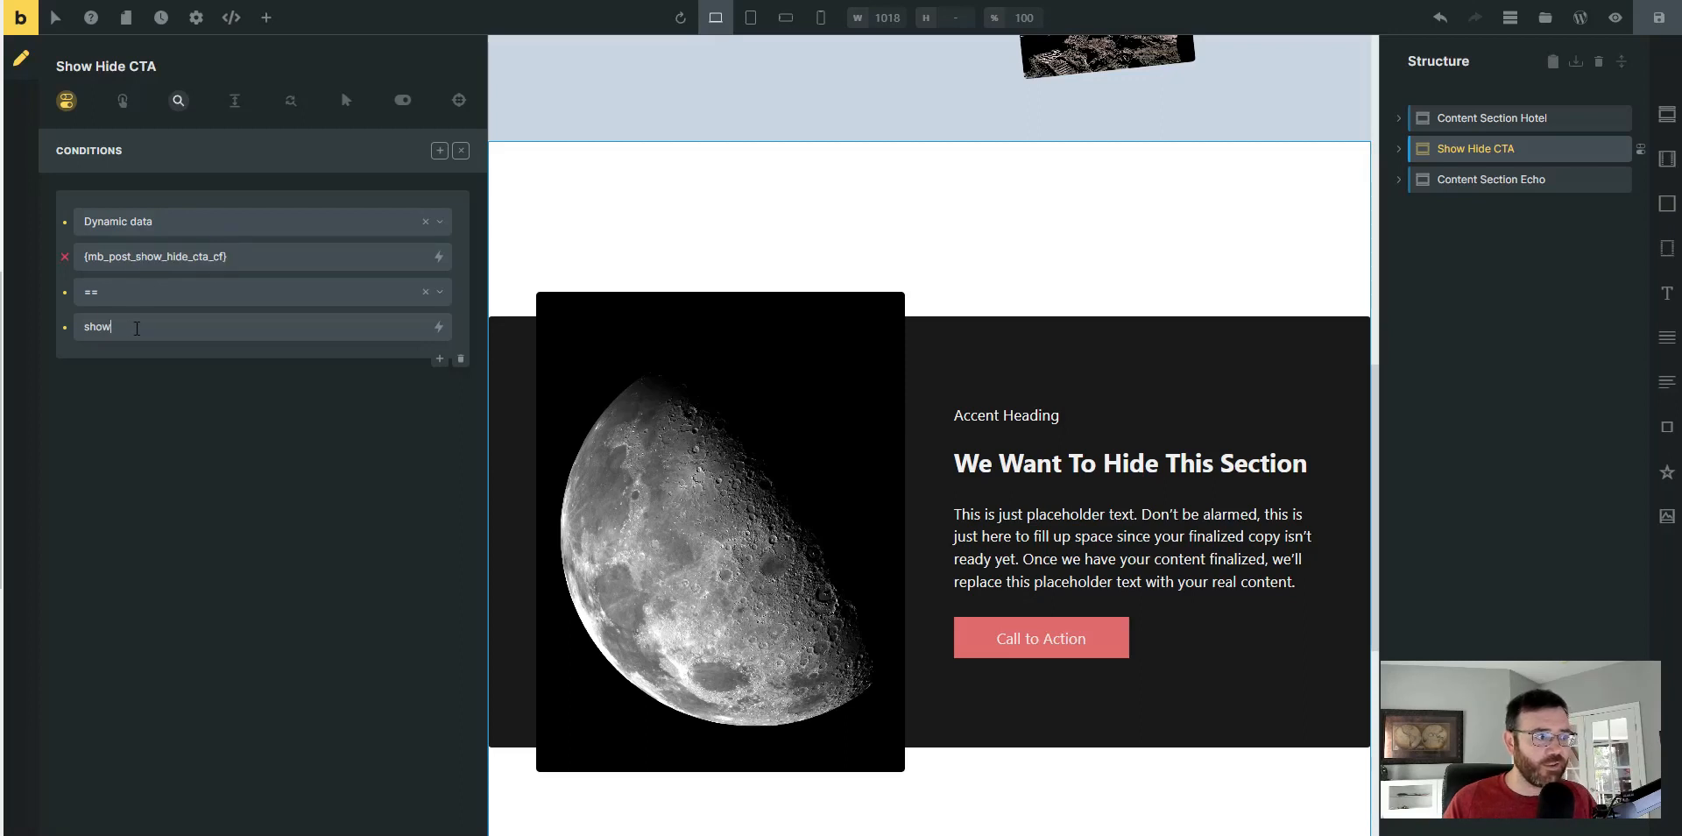
left_click(96, 327)
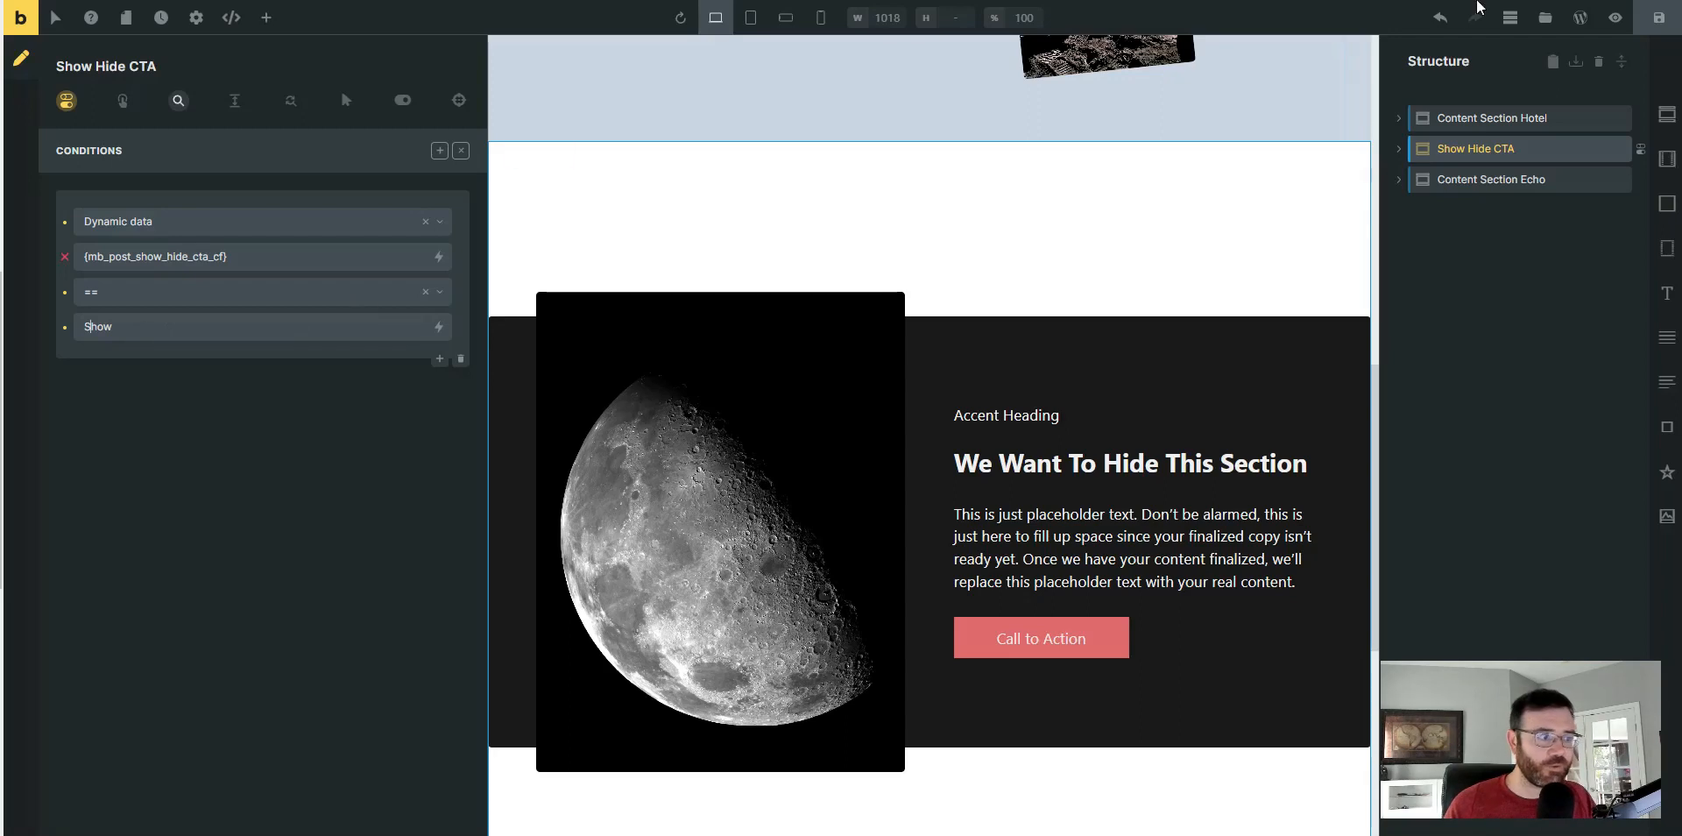
left_click(1659, 21)
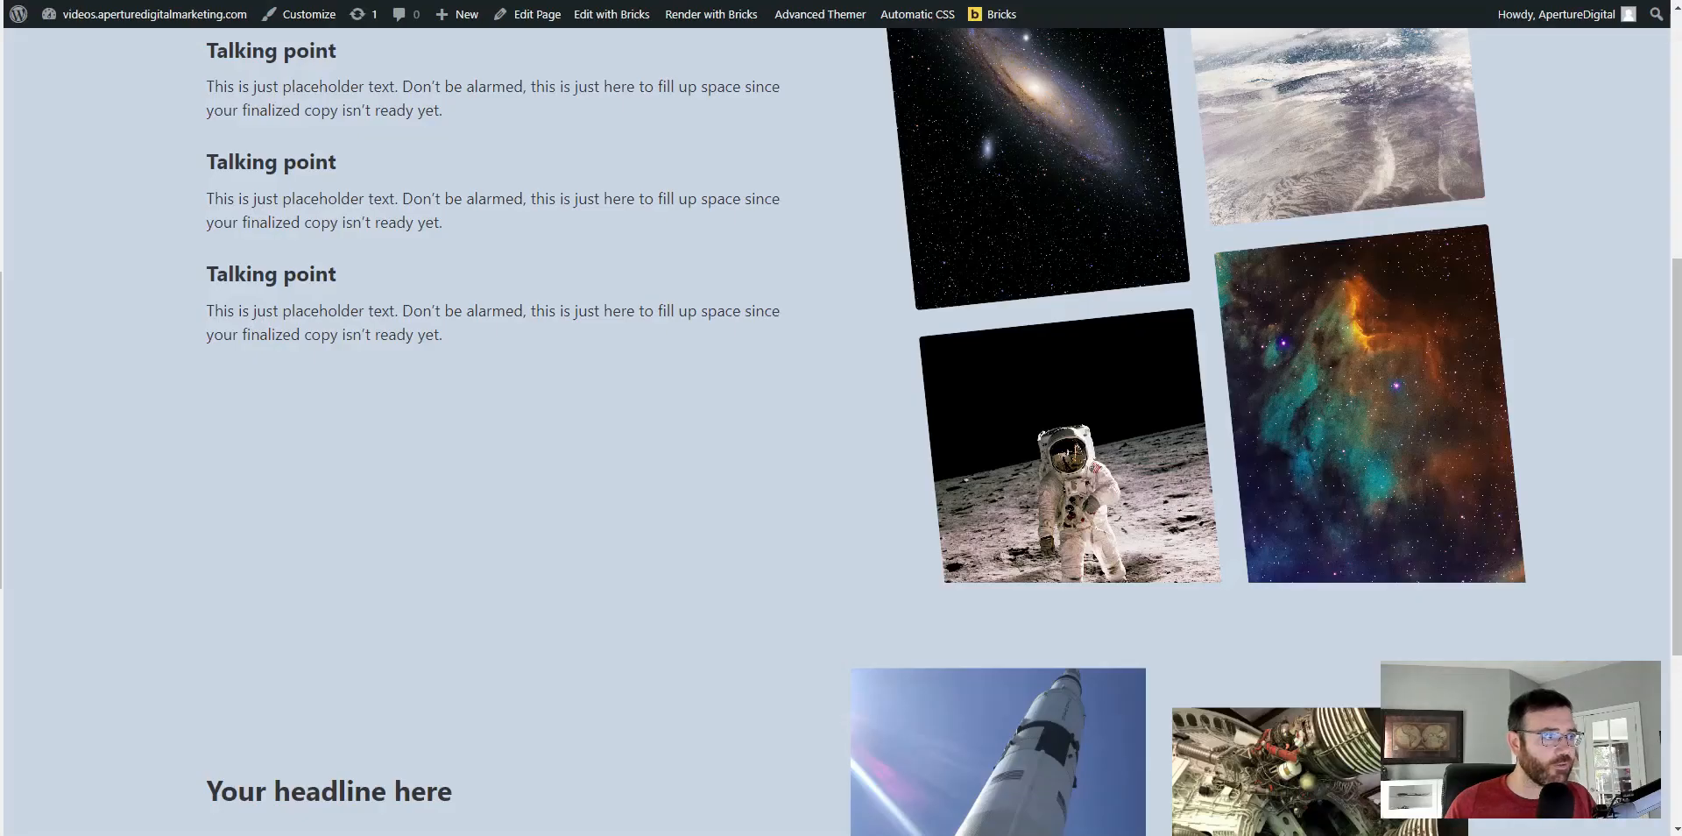
- Reload the live page and check how the capitalized condition value affects the call-to-action section
key("F5")
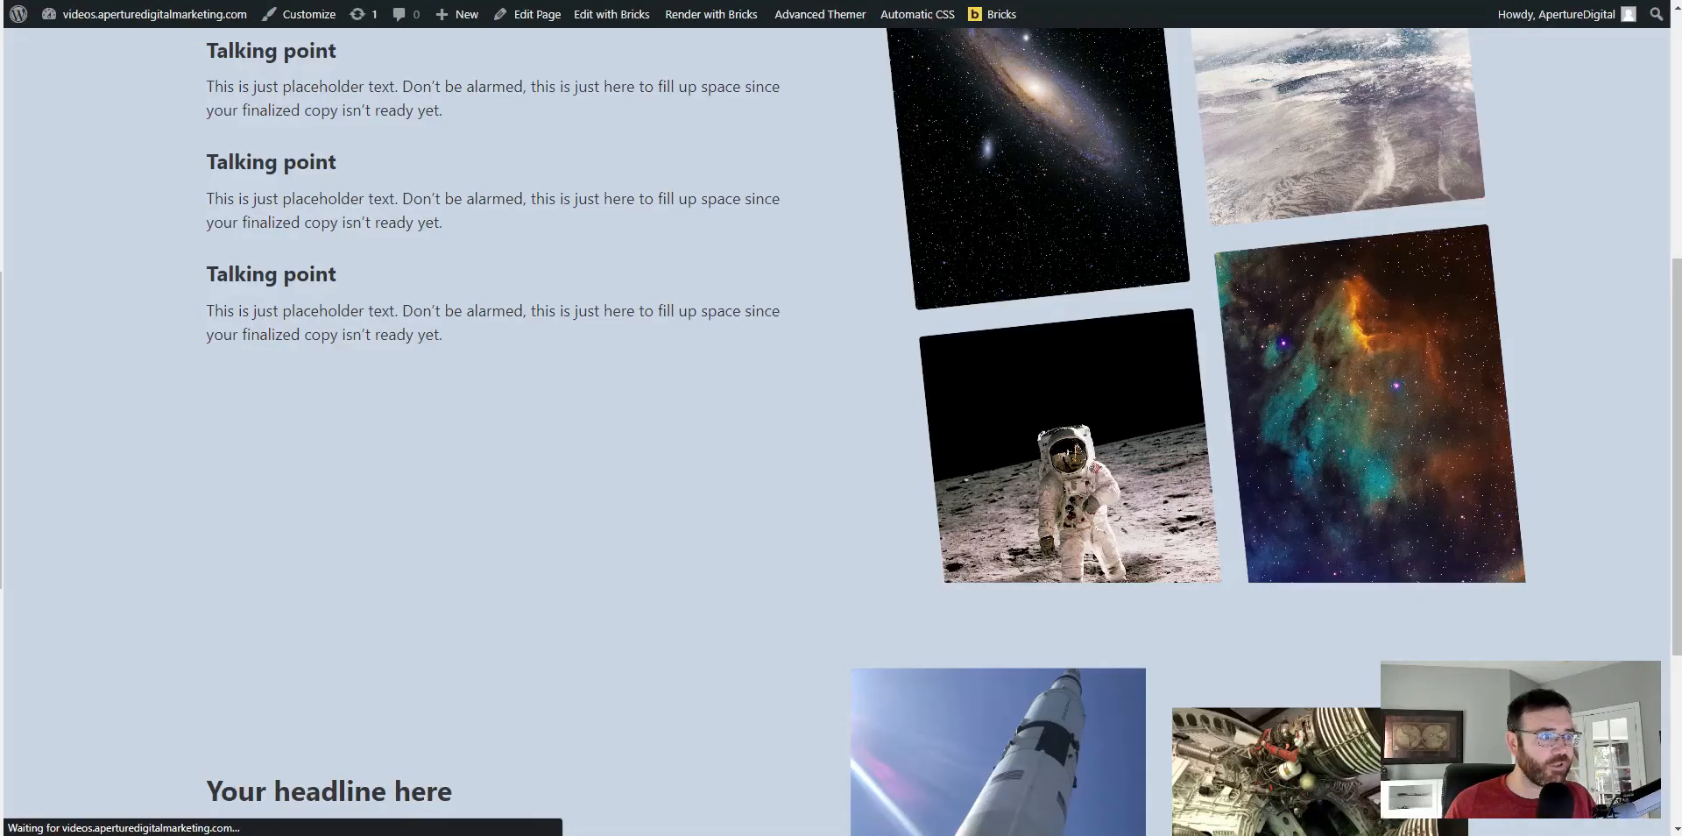
scroll(471, 209, "down", 2)
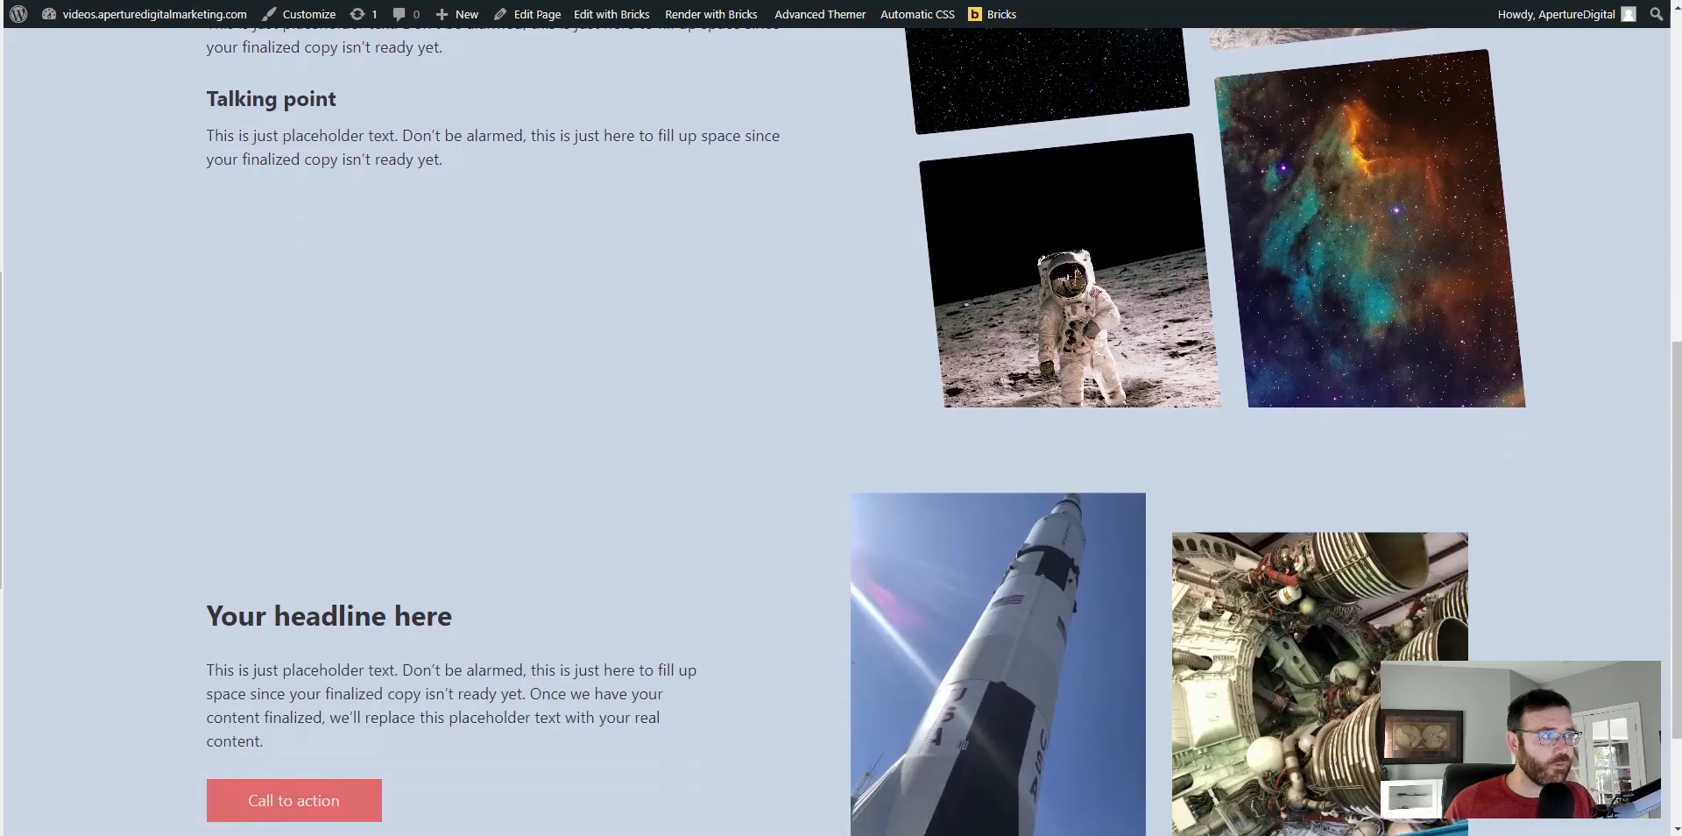
scroll(911, 409, "down", 2)
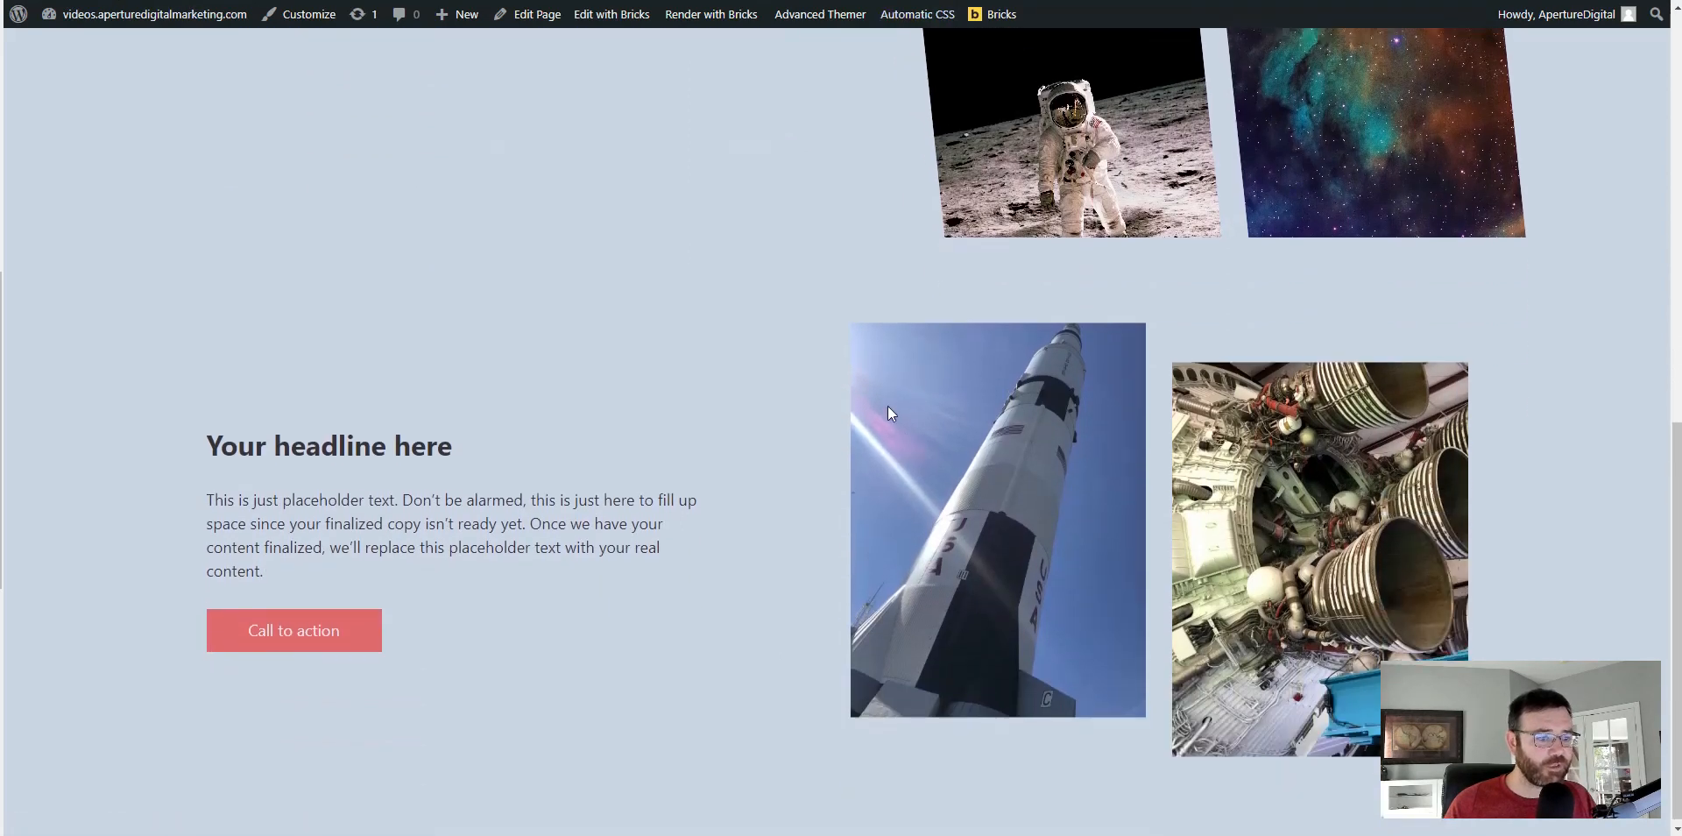
scroll(886, 410, "up", 6)
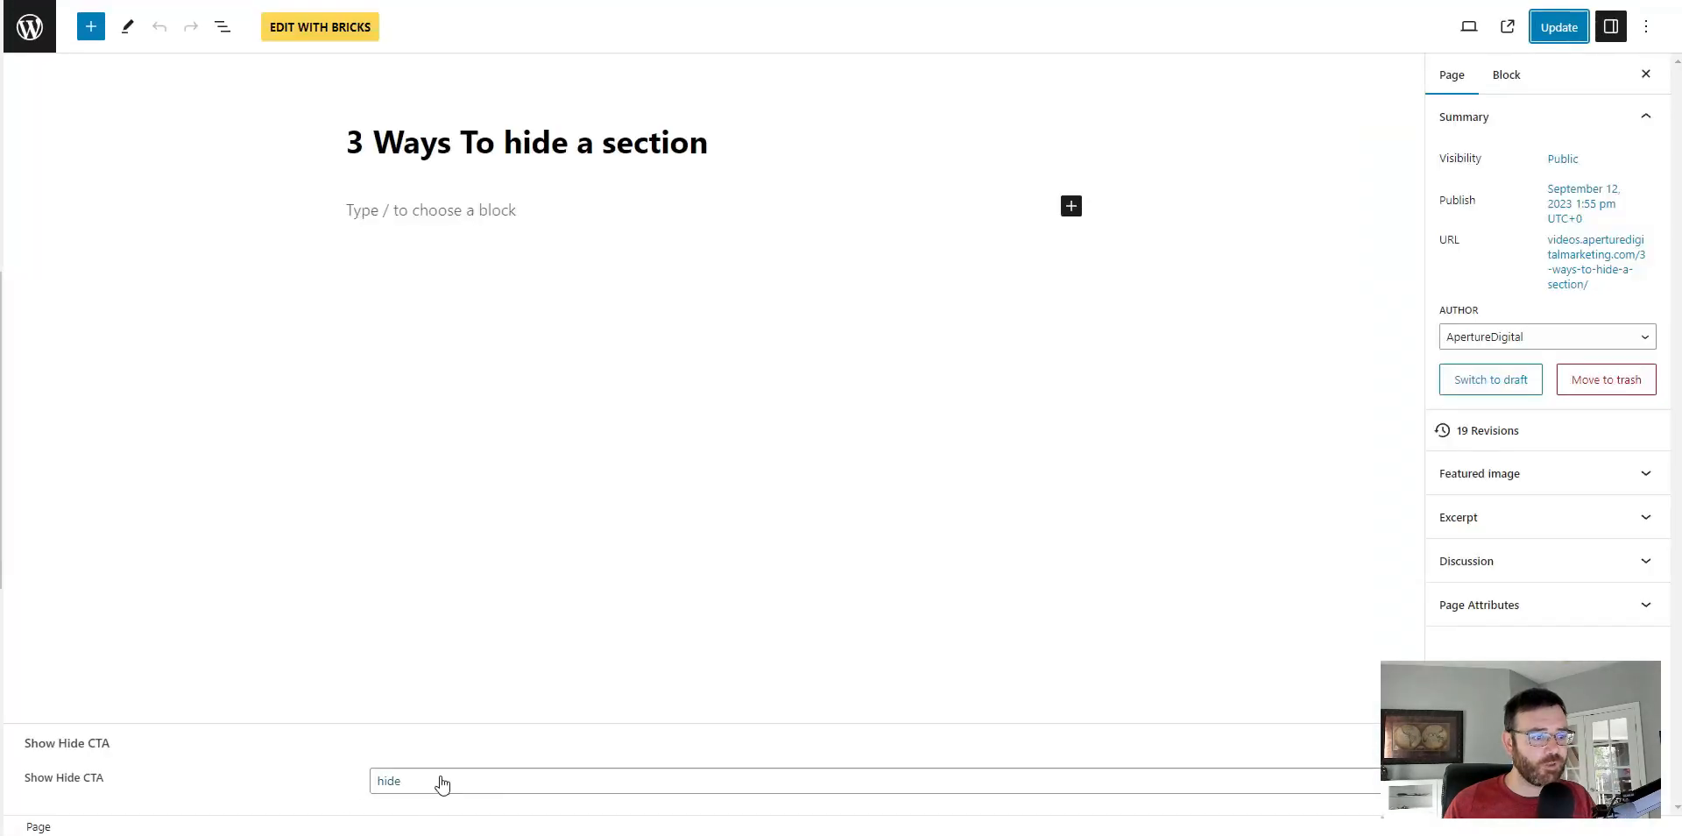
- Set the page's Show Hide CTA field back to show, update the page and check the live page
left_click(438, 782)
left_click(424, 803)
left_click(1555, 28)
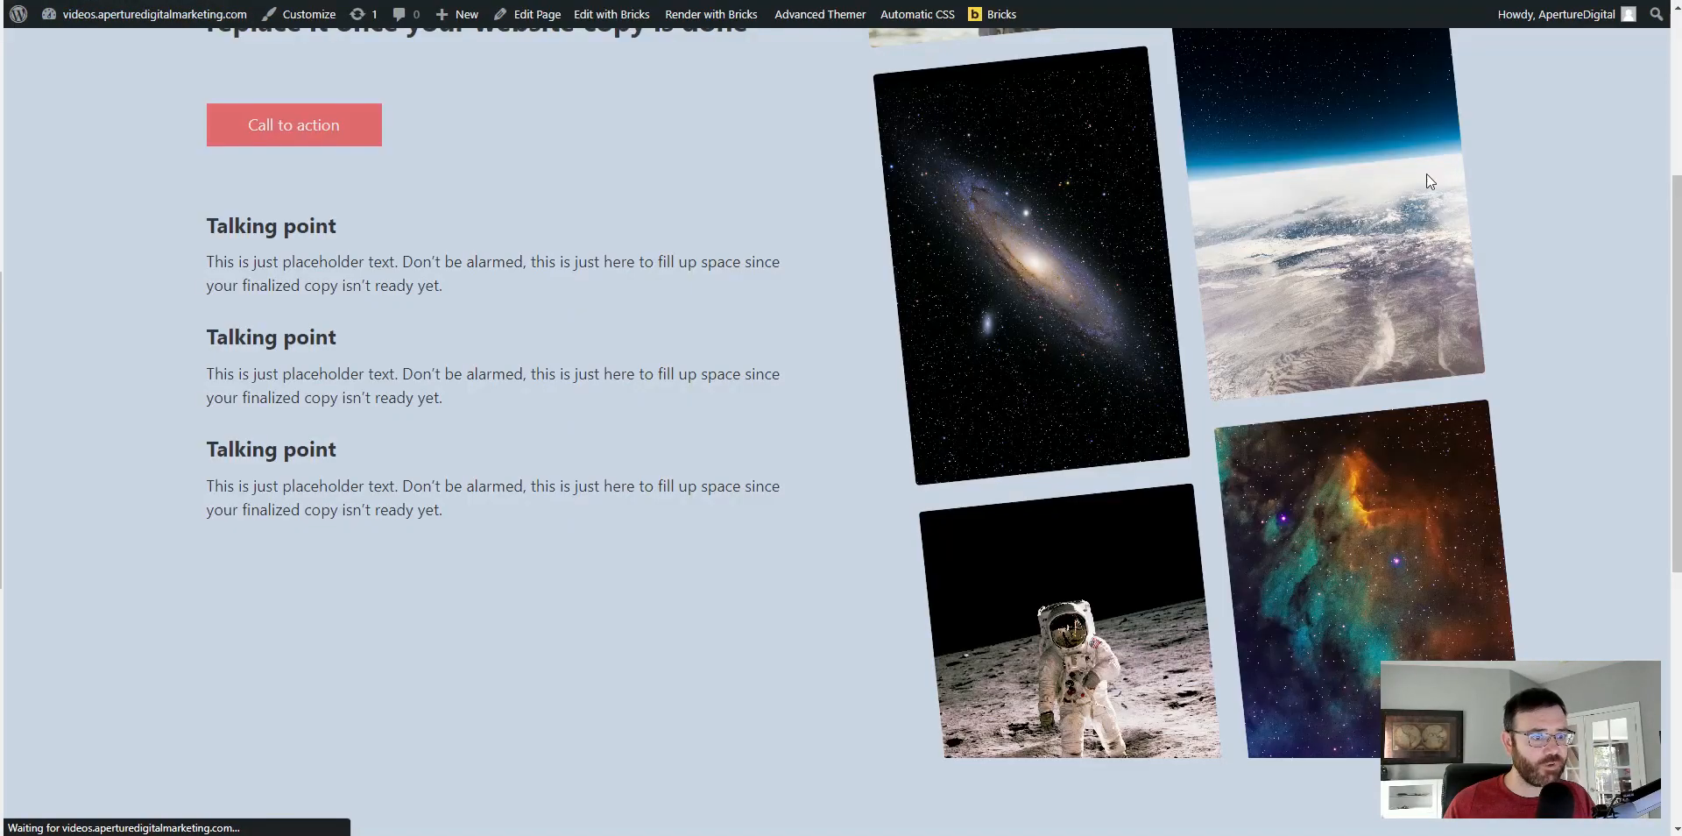
scroll(1035, 372, "down", 5)
scroll(1032, 461, "up", 4)
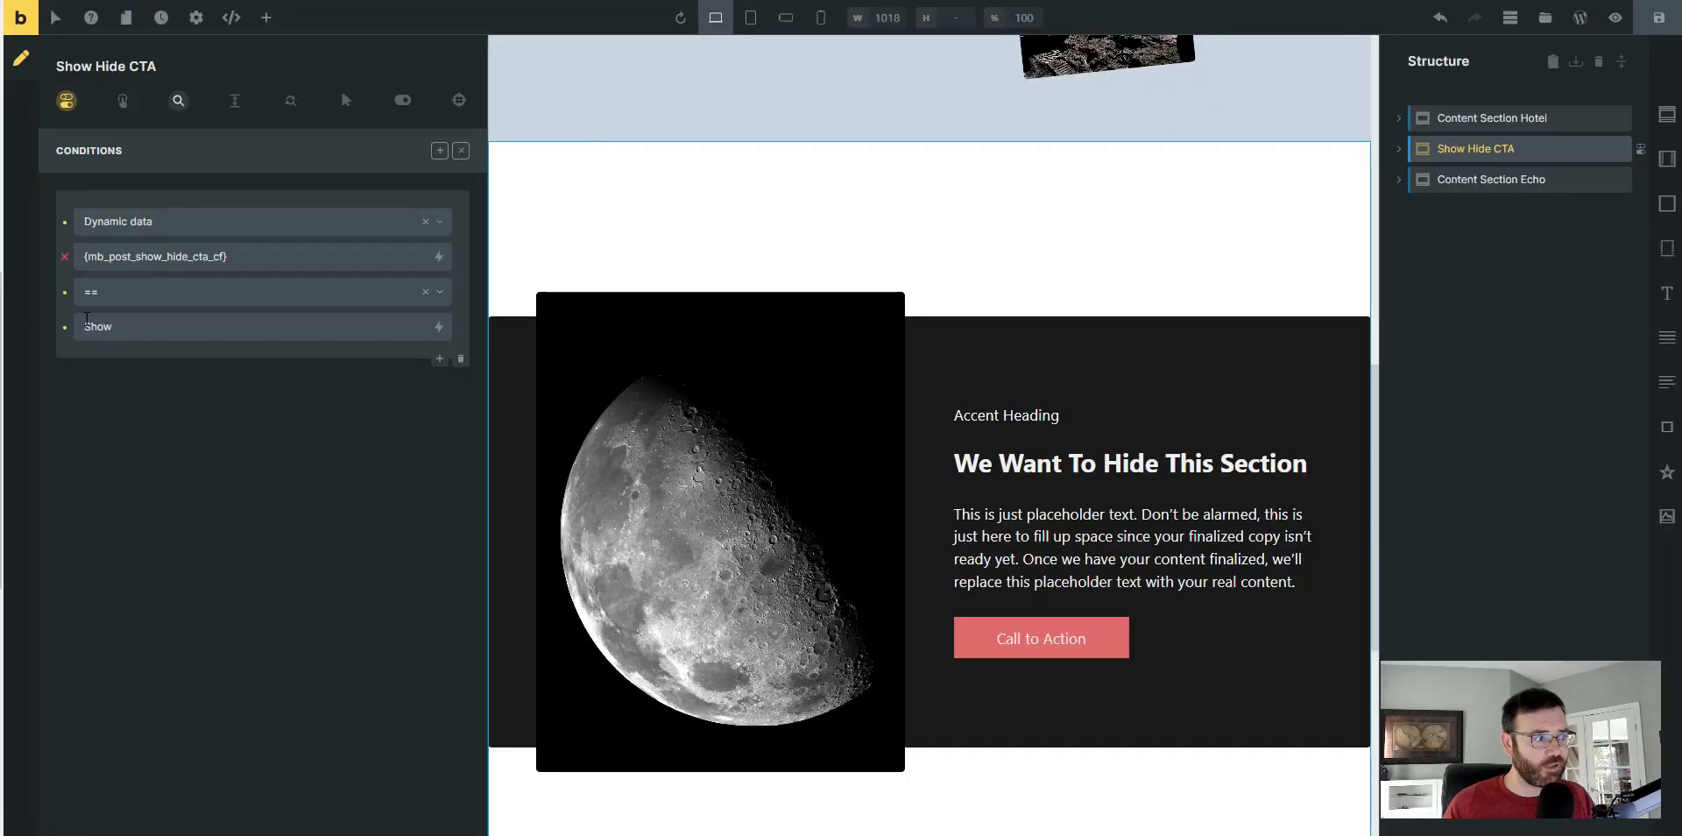
- Change the condition's value in Bricks back to lowercase show and save the page
double_click(86, 318)
type("show")
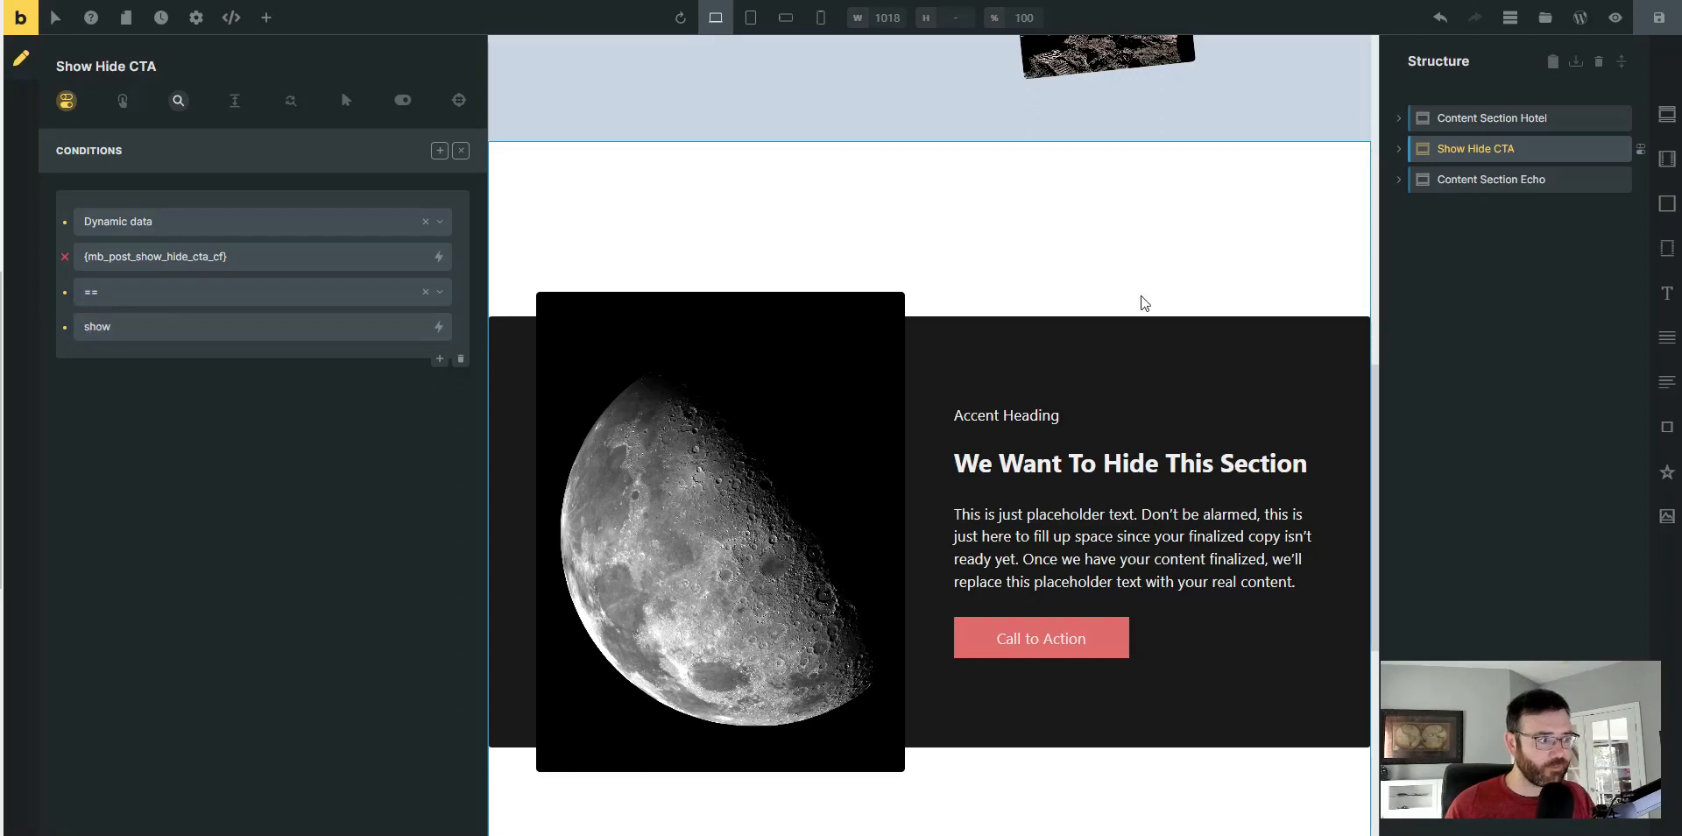
left_click(1658, 18)
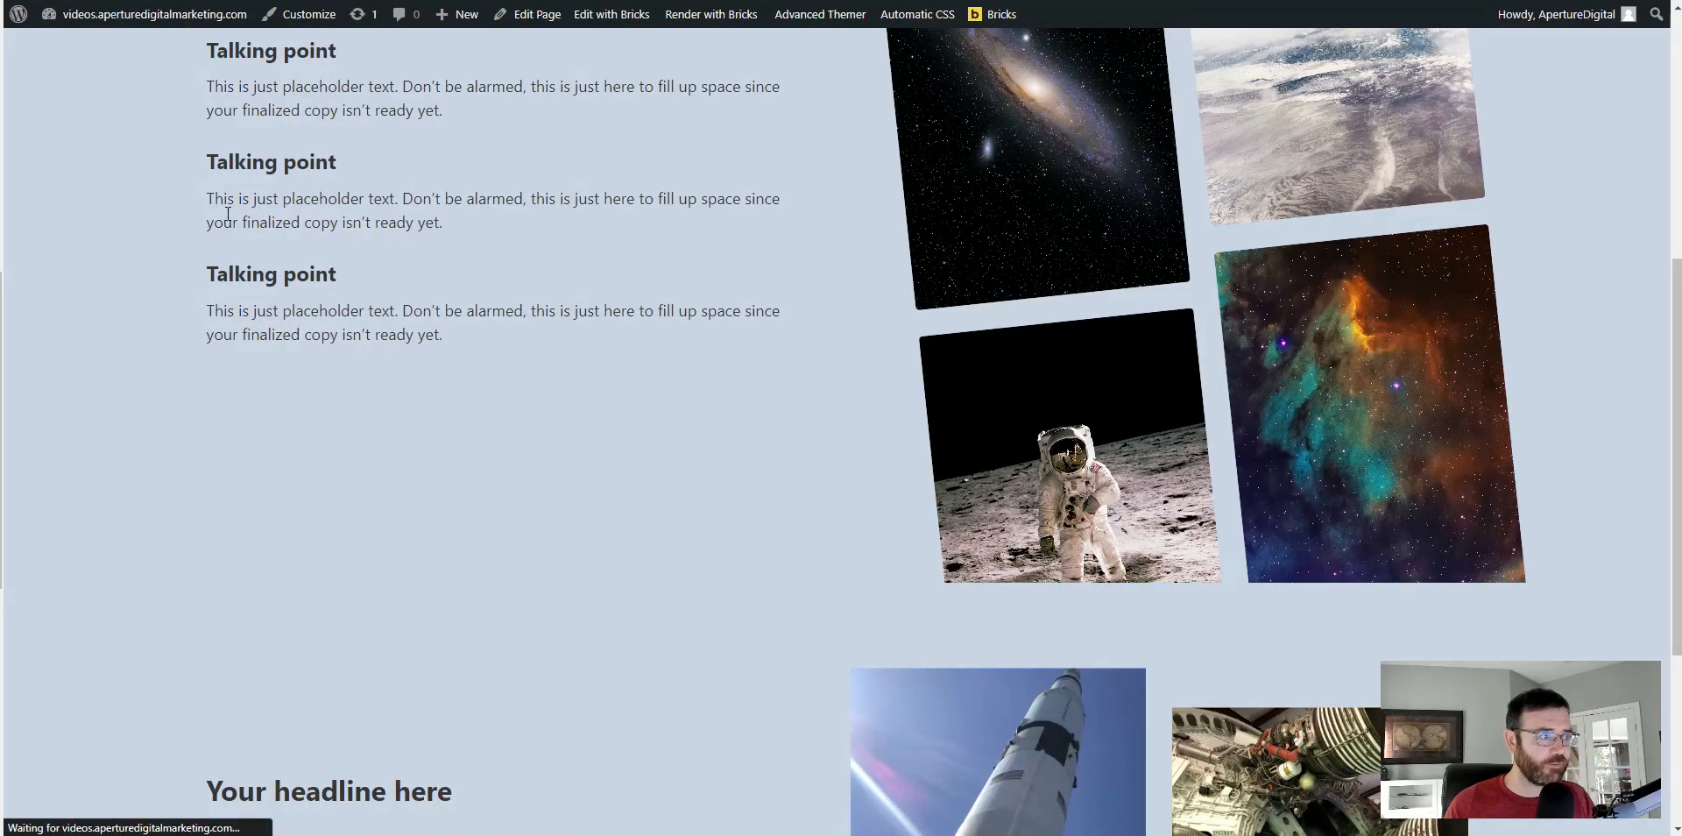
- Examine the reloaded live page around the moon image to check the call-to-action section with the lowercase condition value
scroll(643, 405, "down", 8)
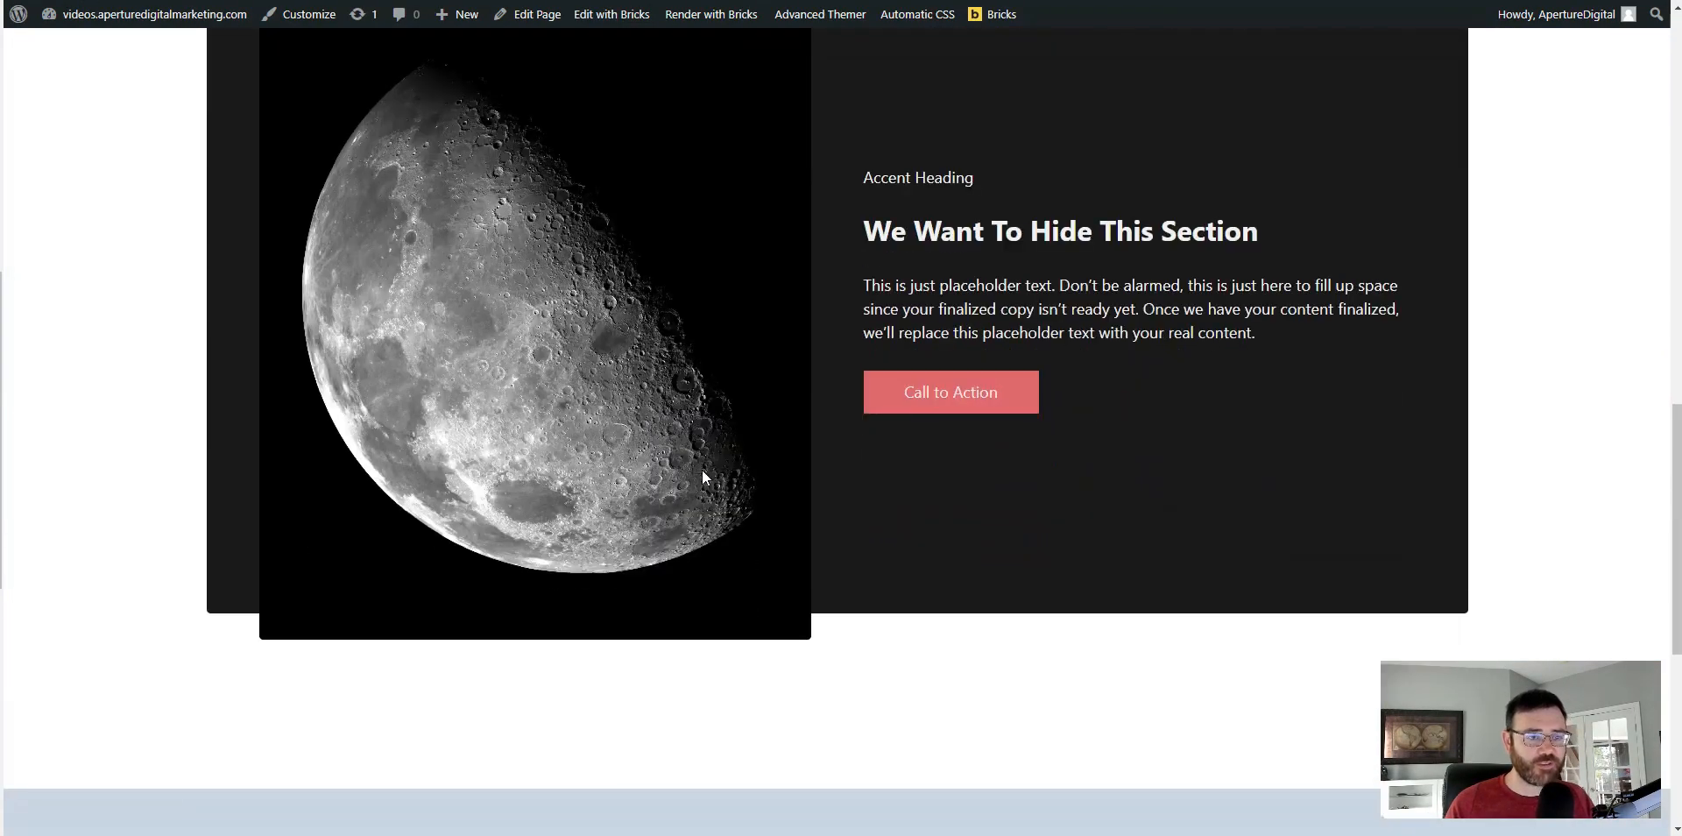
scroll(702, 472, "up", 1)
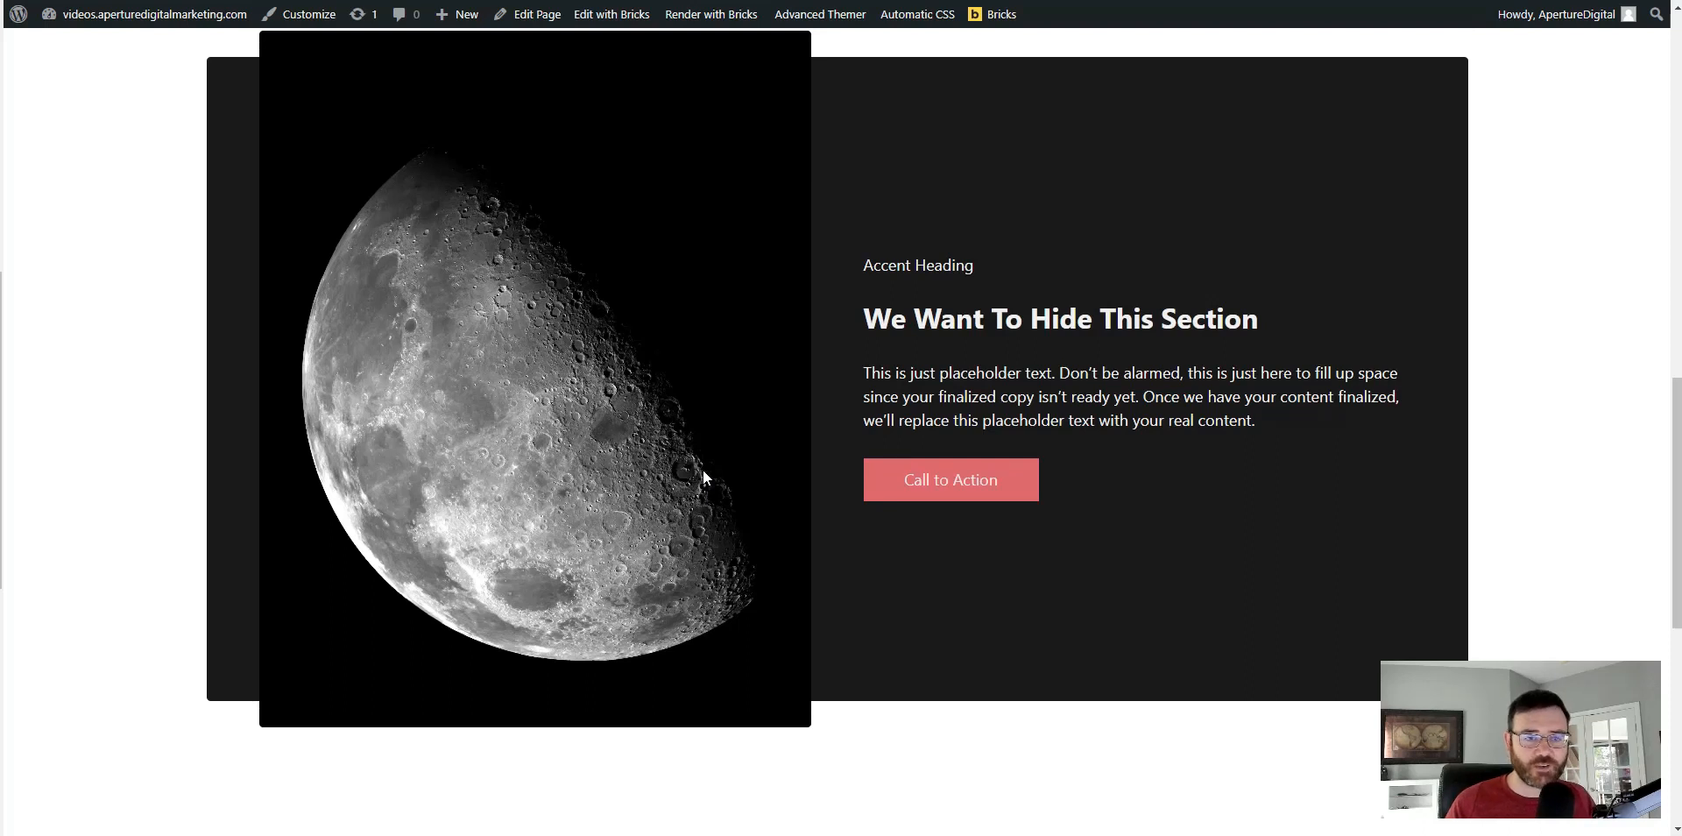
scroll(702, 475, "up", 1)
scroll(703, 474, "down", 1)
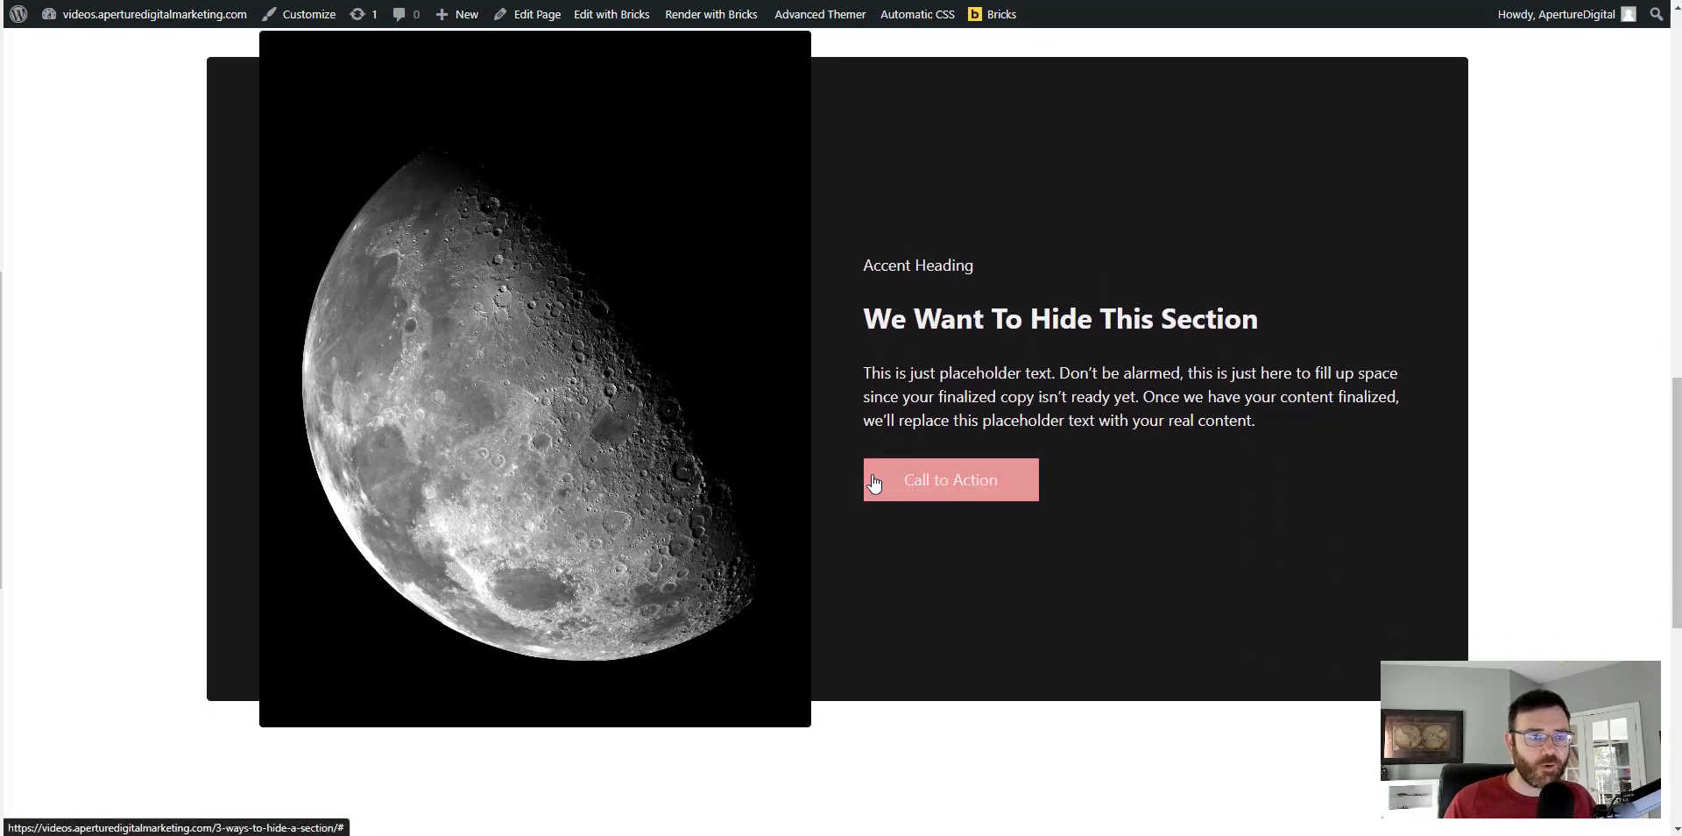
scroll(873, 481, "up", 1)
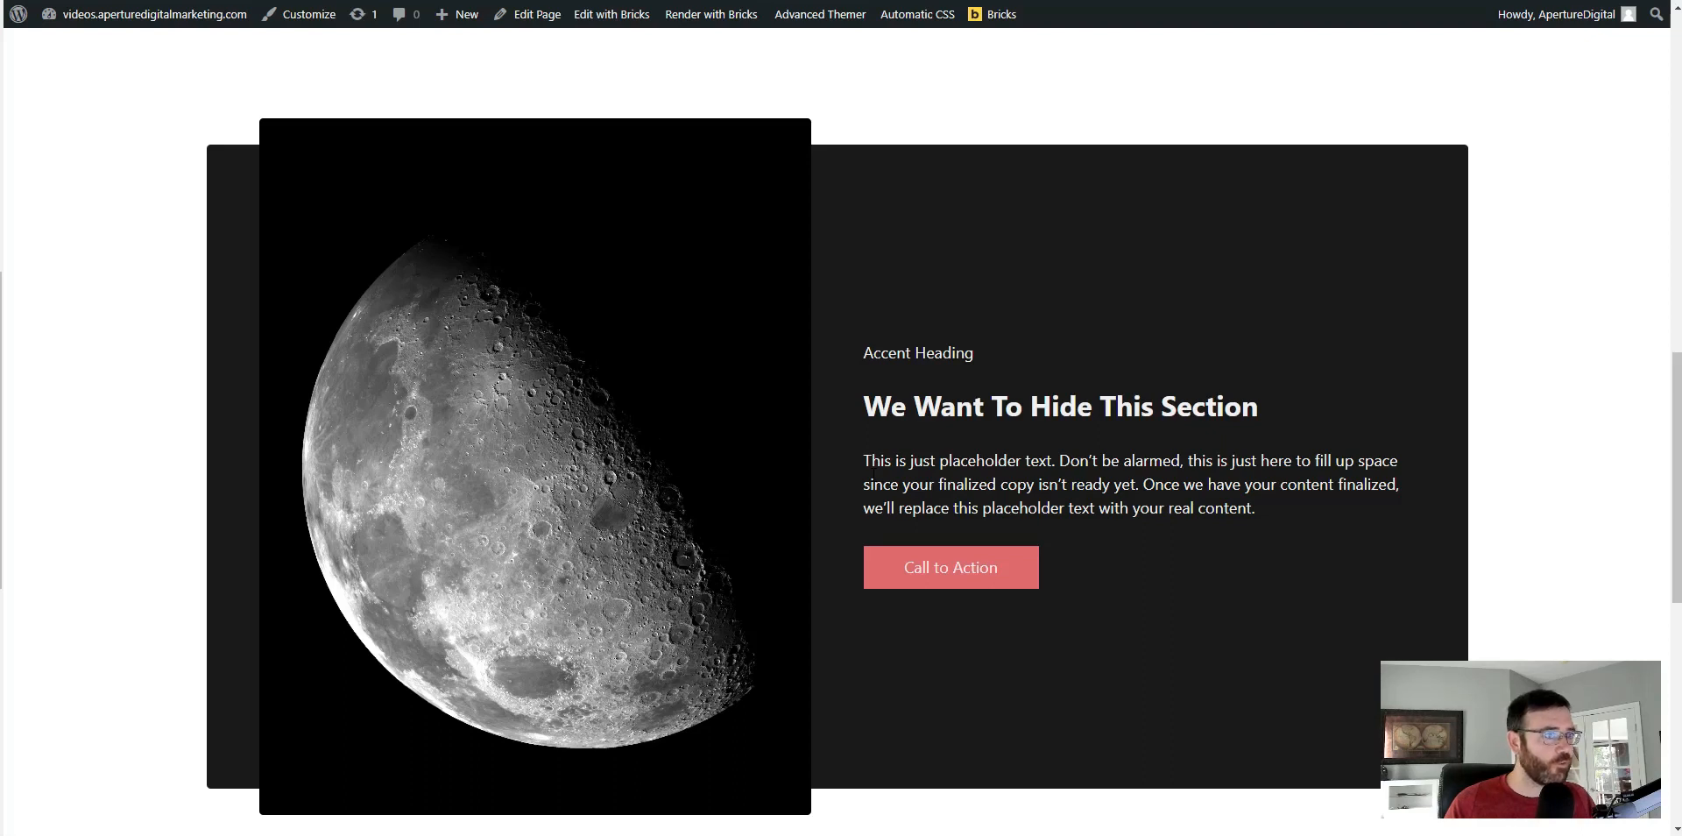
- Search the web for "attribute selector" in a private browser window and open the MDN article on attribute selectors
key("ctrl+shift+n")
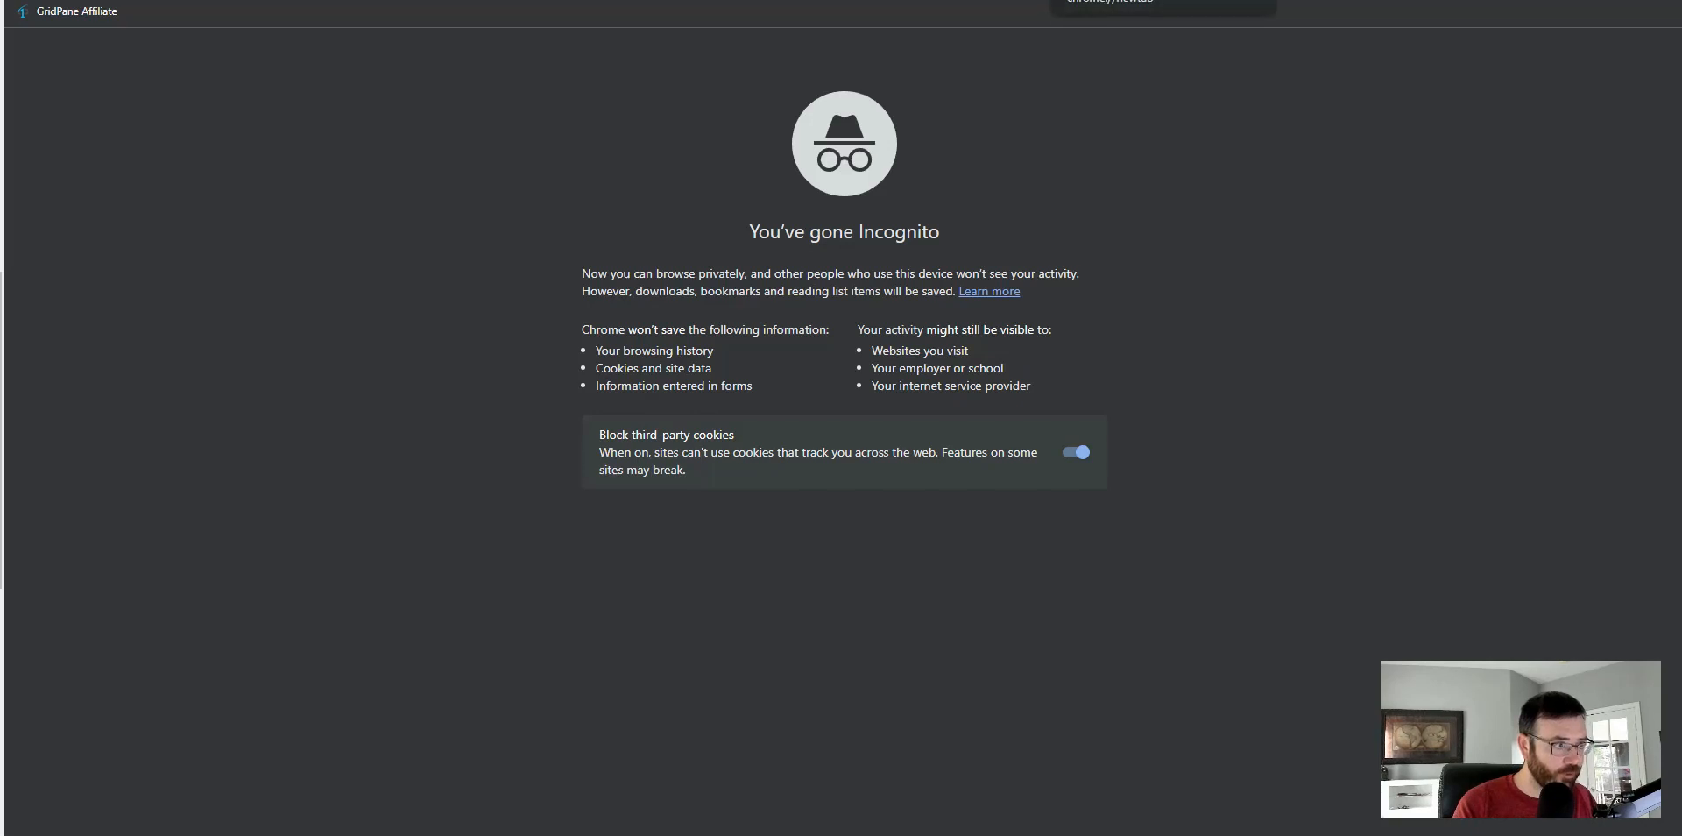
type("attribute sele")
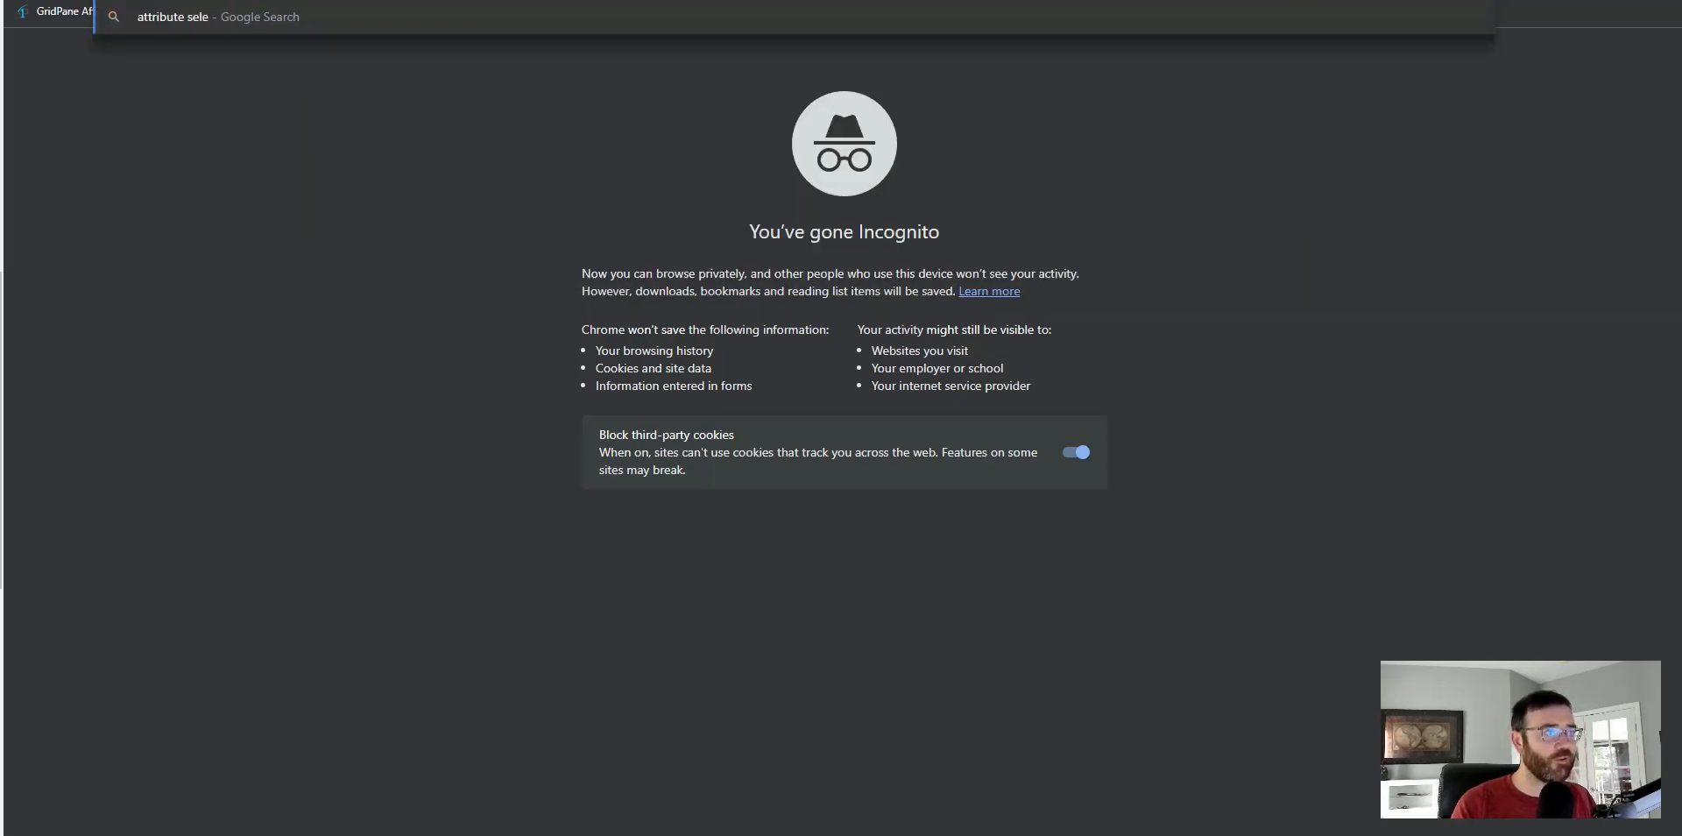
type("ctor")
key("Return")
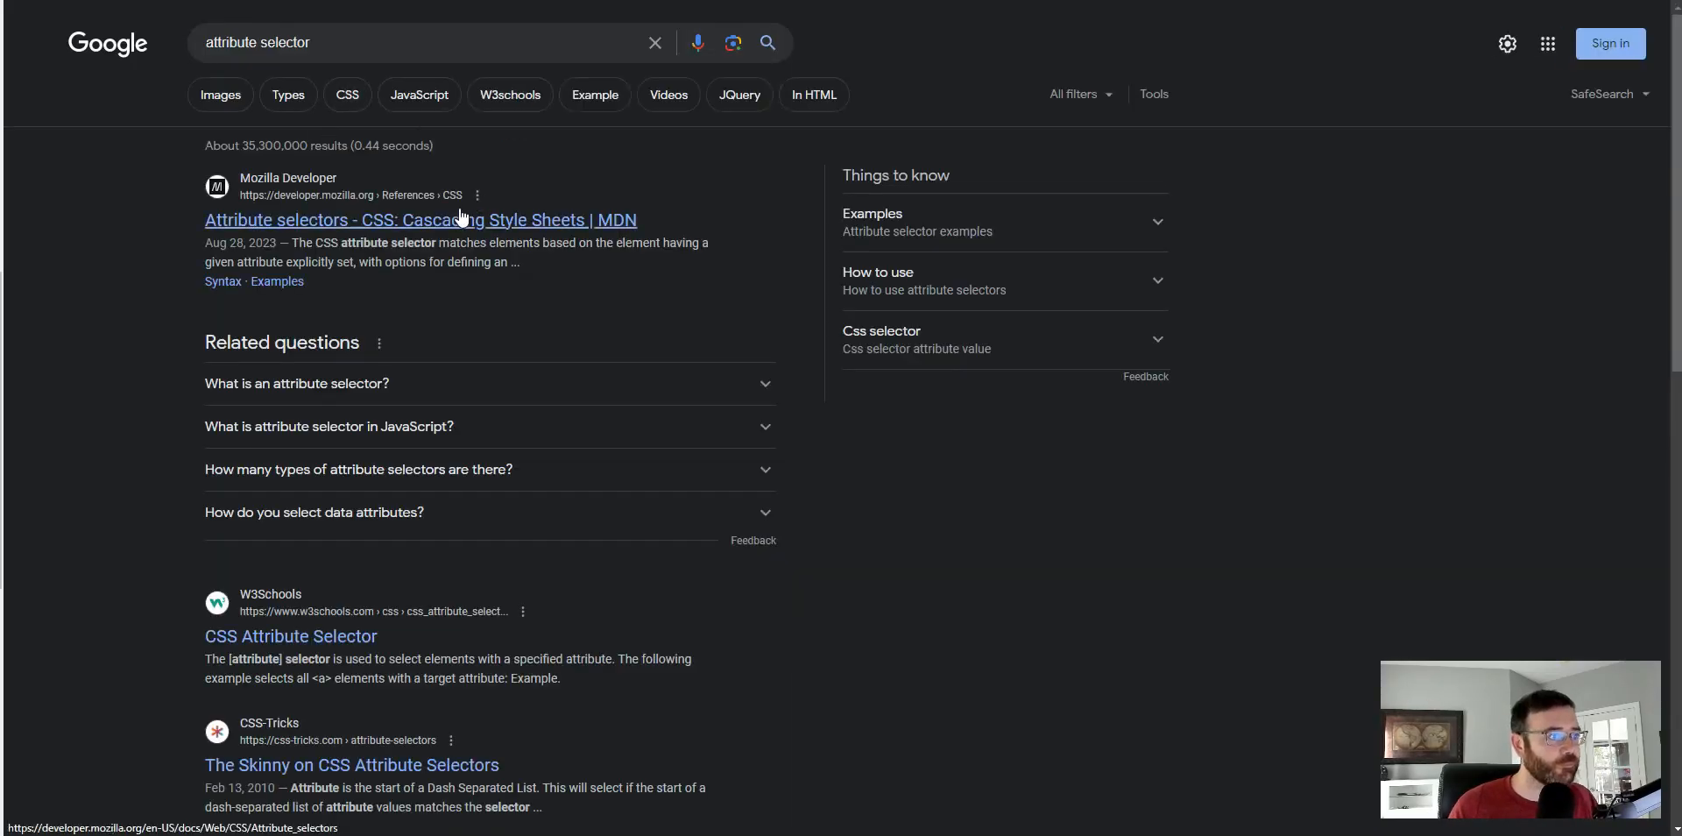
left_click(465, 222)
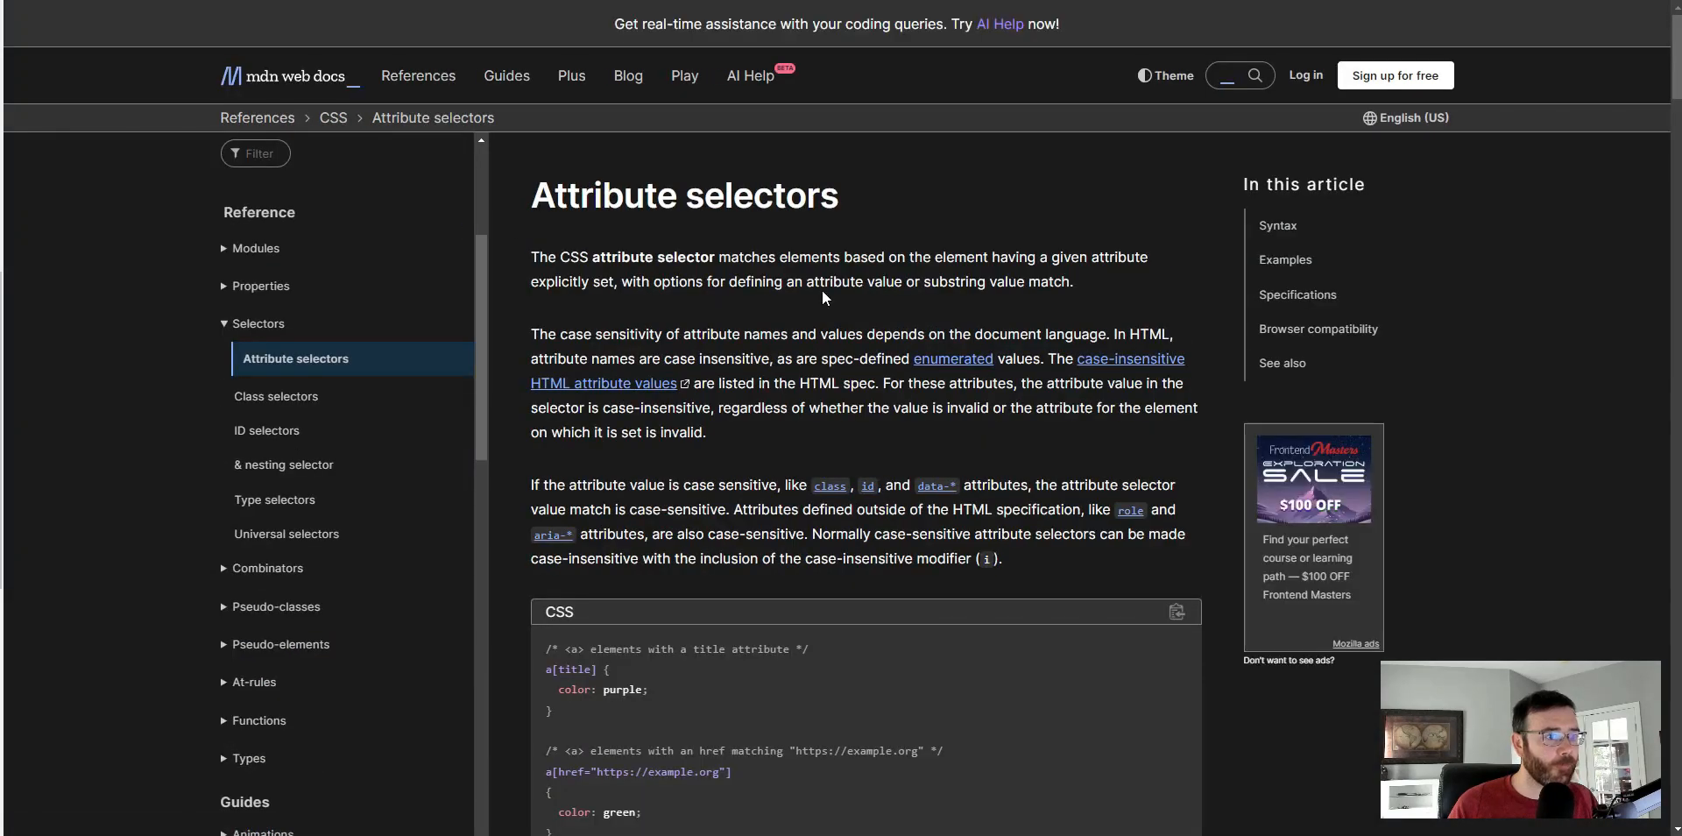
- Examine the MDN article's introductory CSS code, the attribute selector syntax list and the link examples with their rendered result
scroll(823, 290, "down", 5)
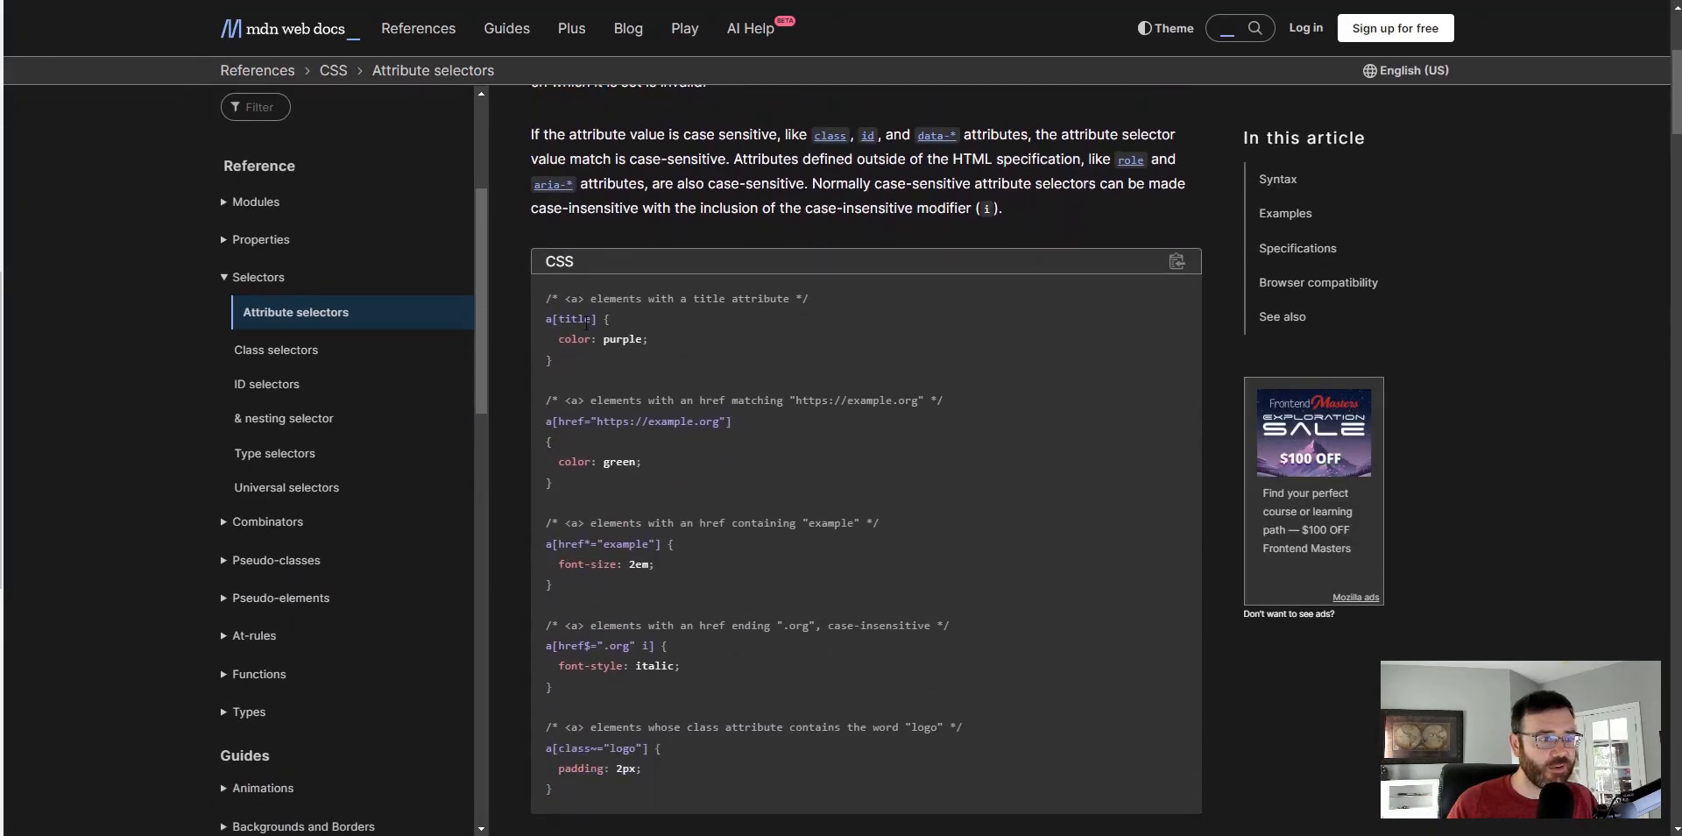
scroll(586, 321, "down", 1)
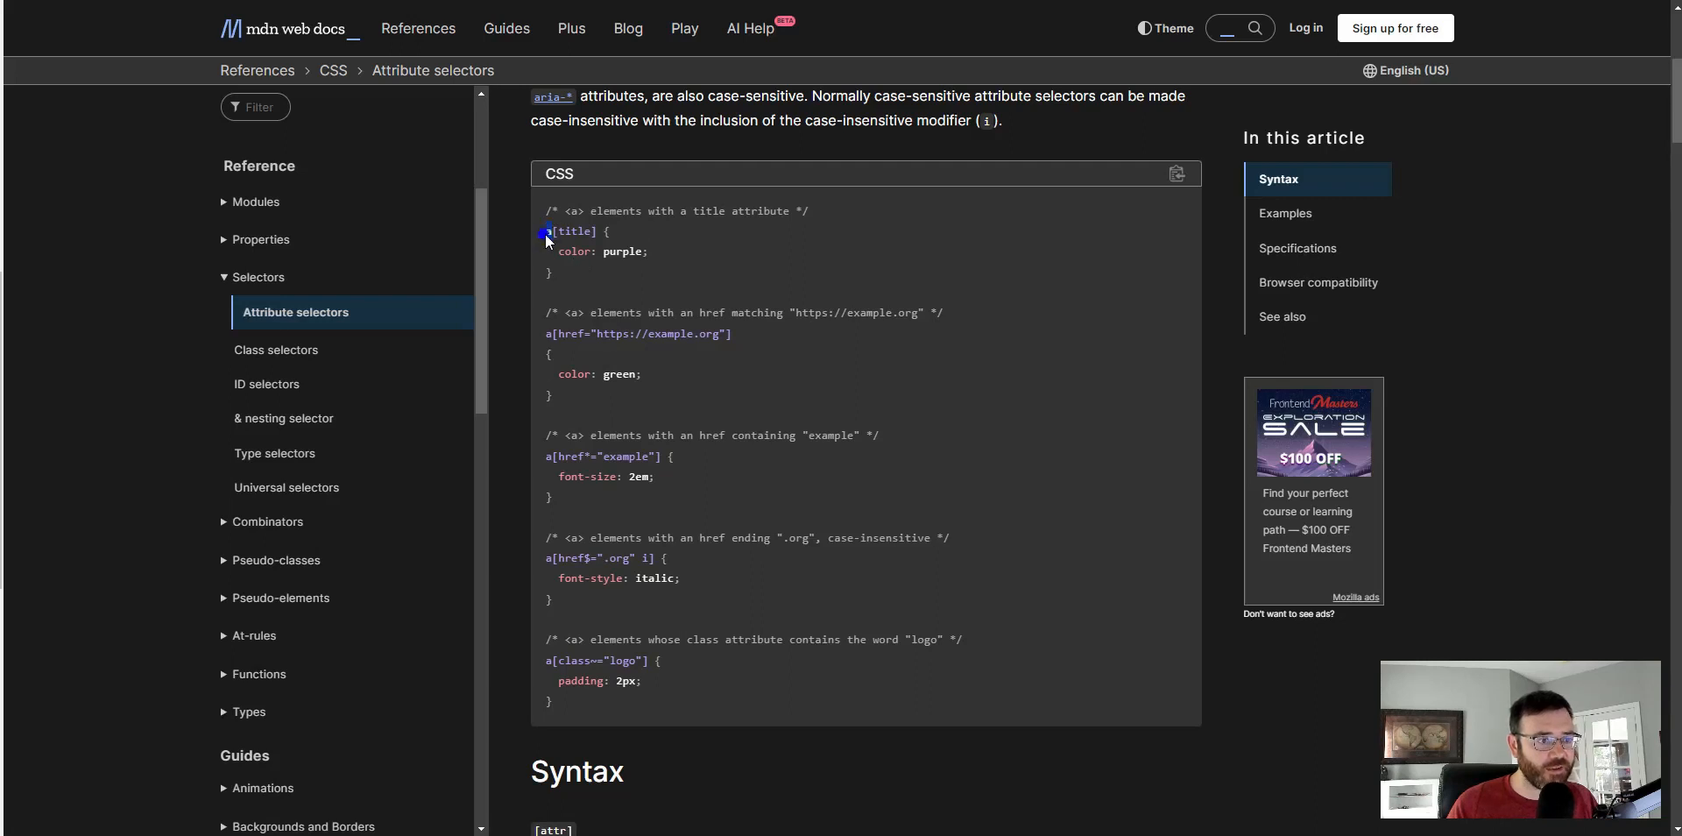
left_click_drag(545, 235, 578, 235)
scroll(614, 331, "down", 1)
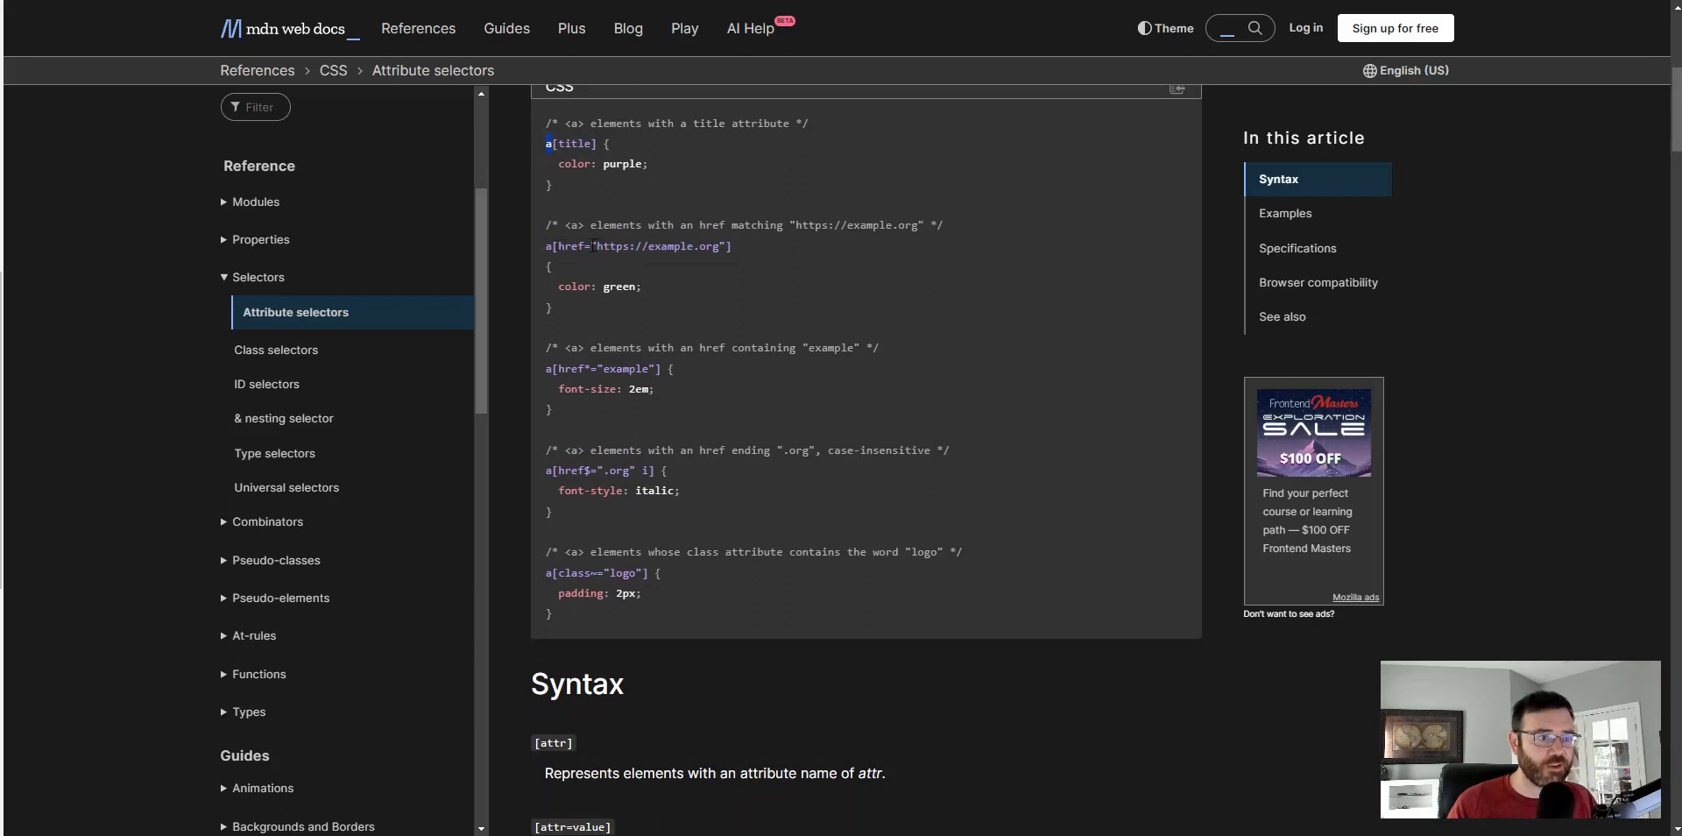
left_click_drag(619, 246, 721, 242)
scroll(728, 307, "down", 2)
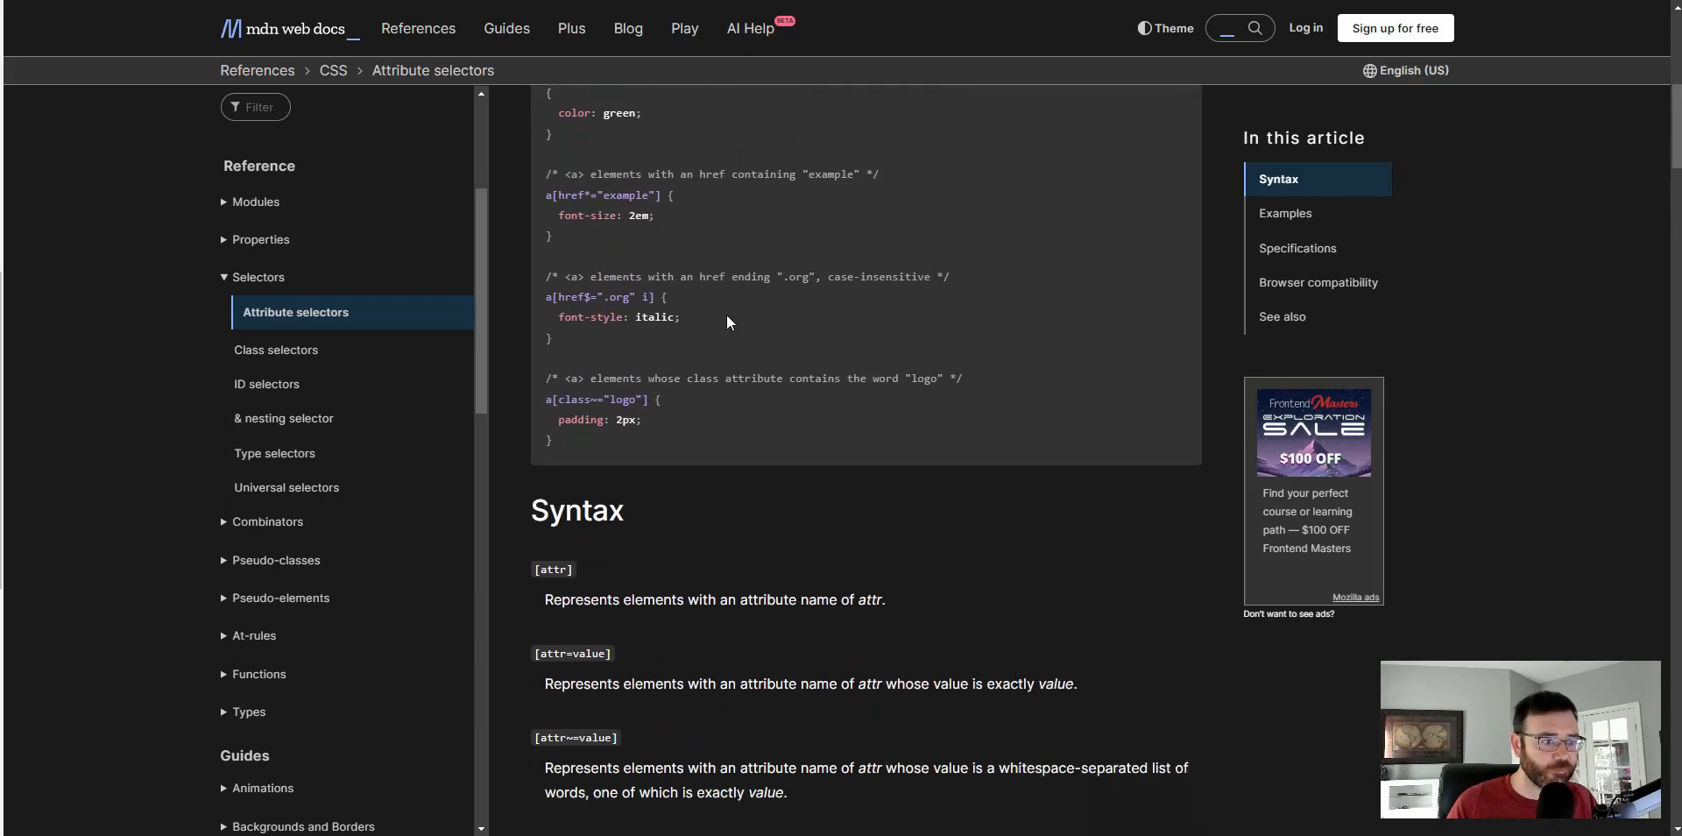
scroll(727, 316, "down", 3)
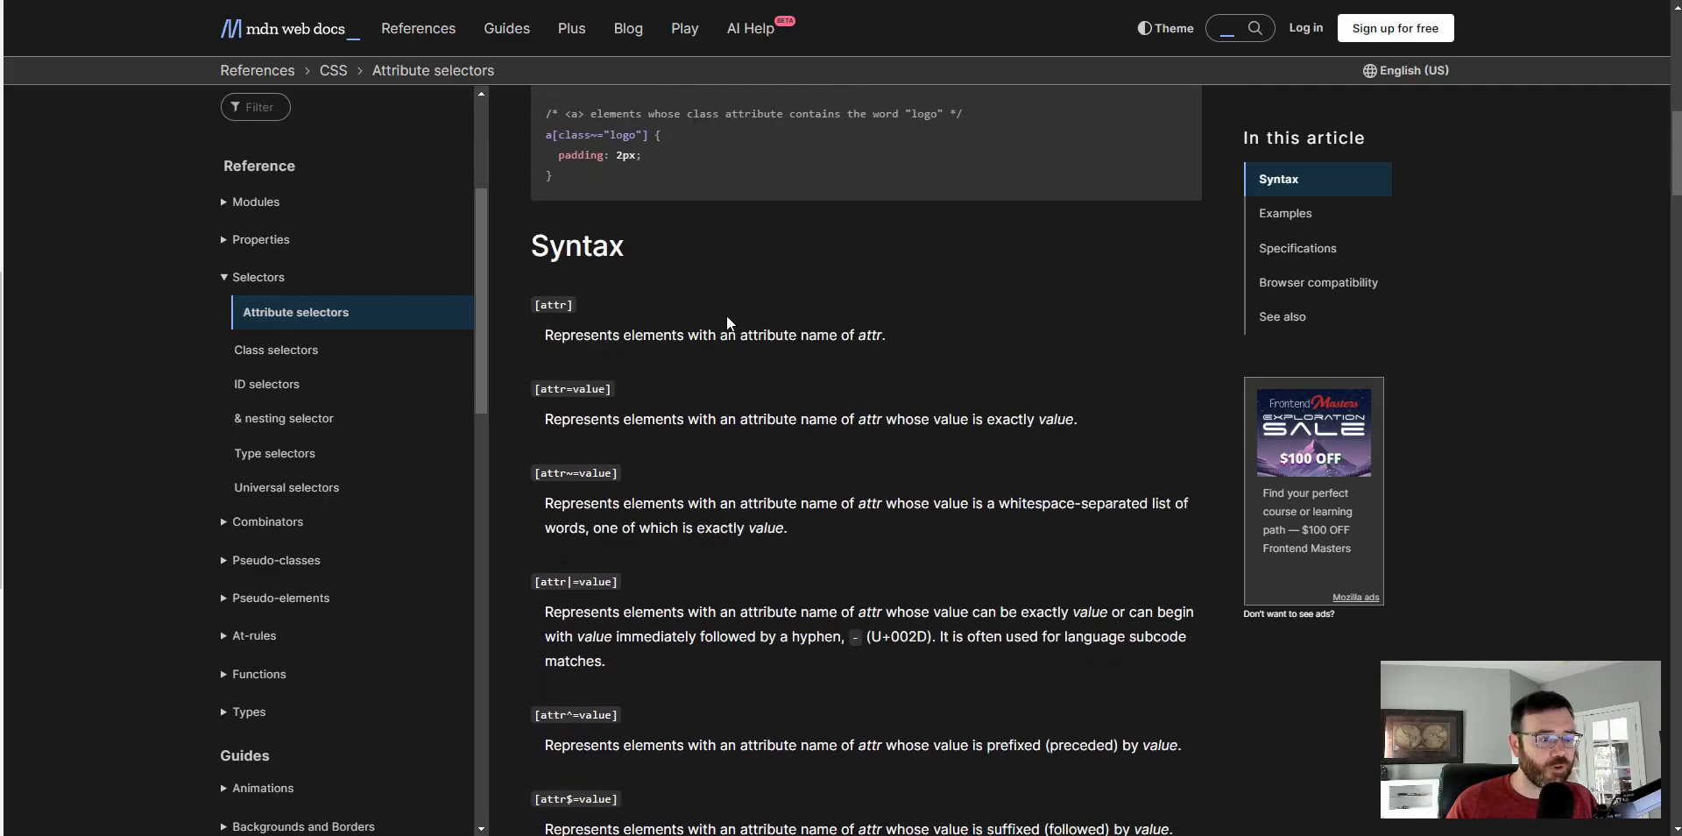
scroll(727, 322, "down", 1)
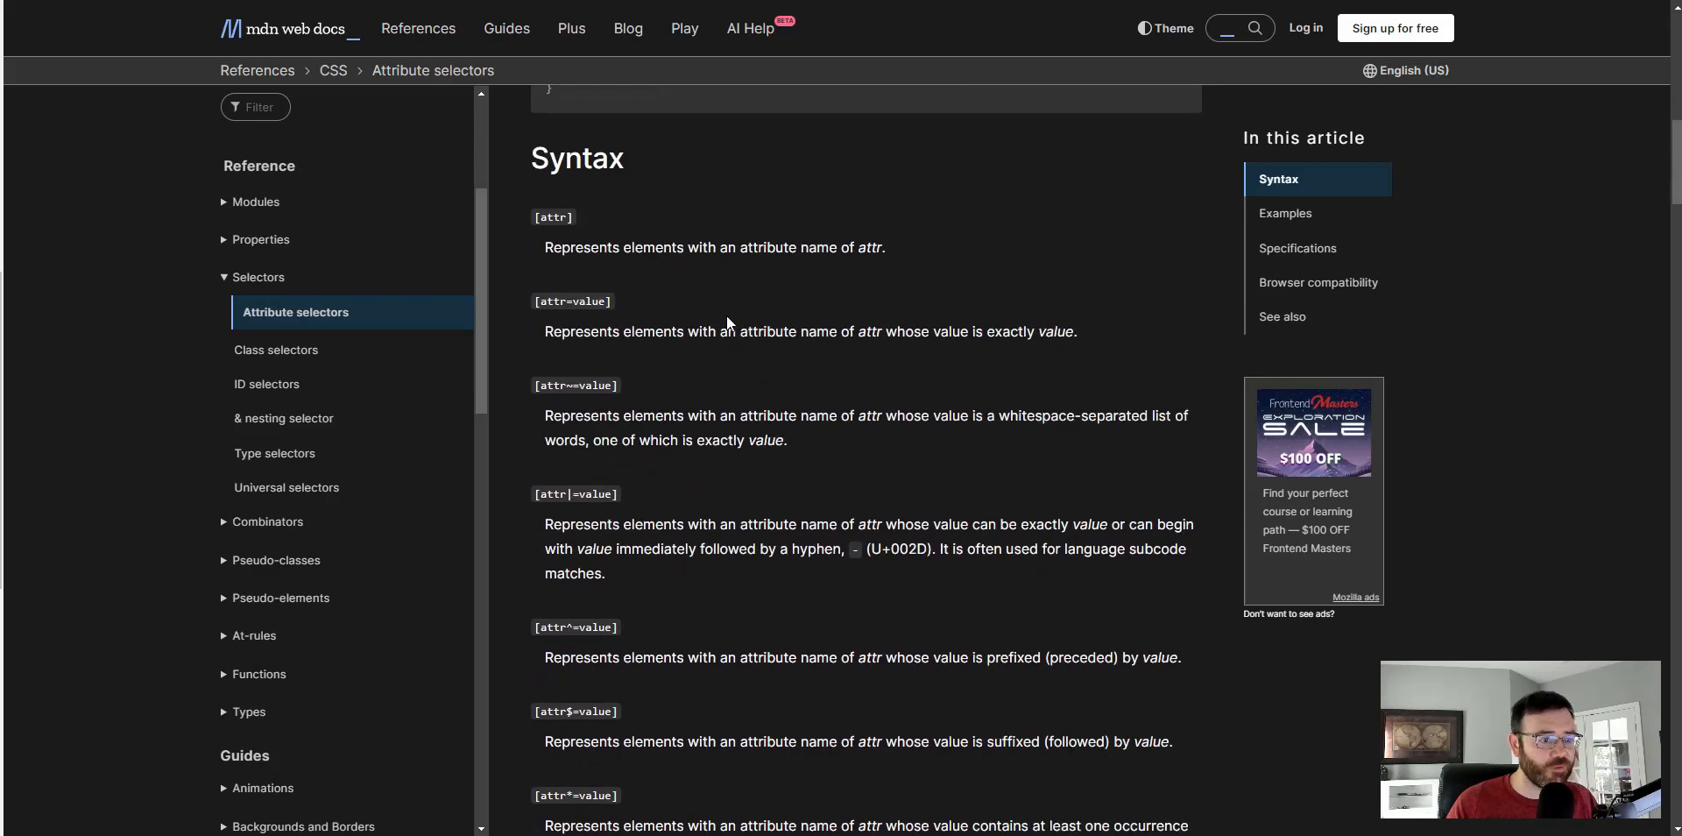
scroll(724, 321, "down", 4)
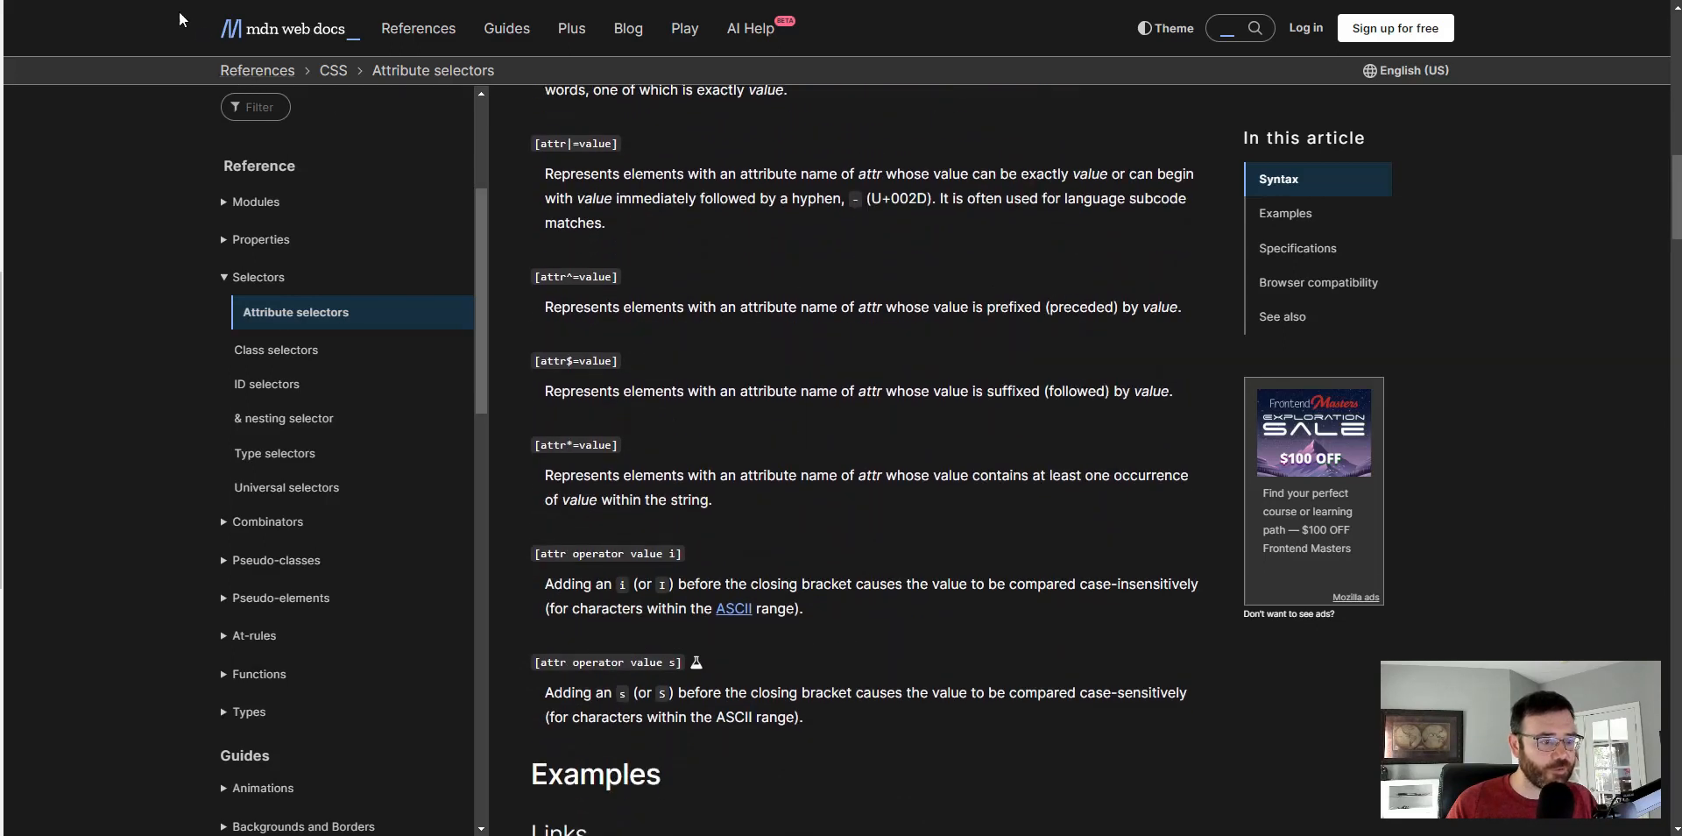
scroll(884, 379, "down", 9)
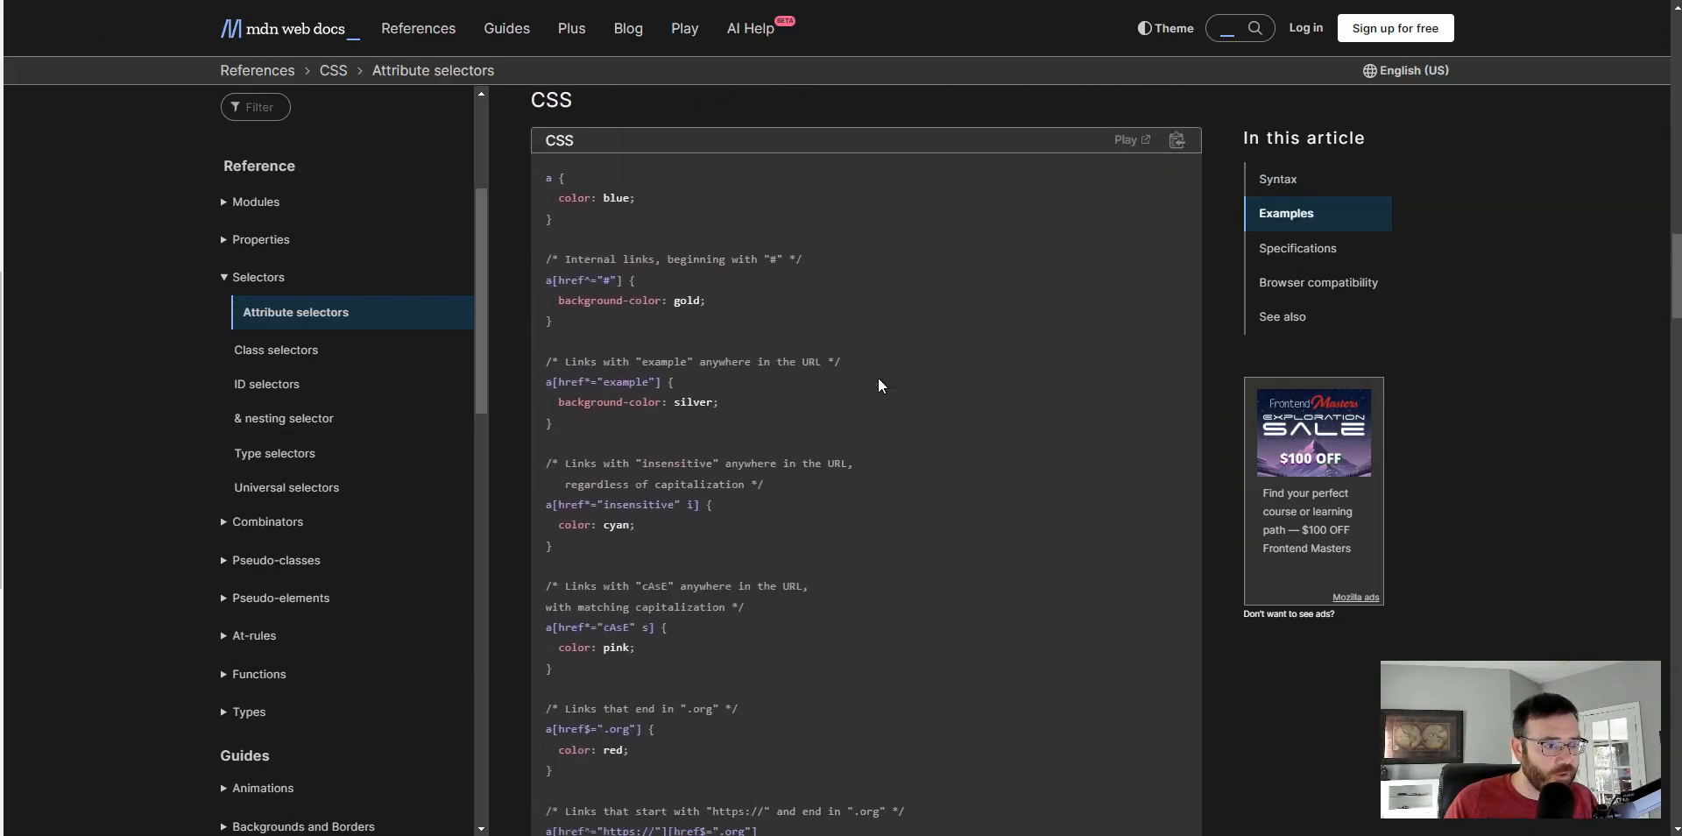
scroll(881, 386, "down", 9)
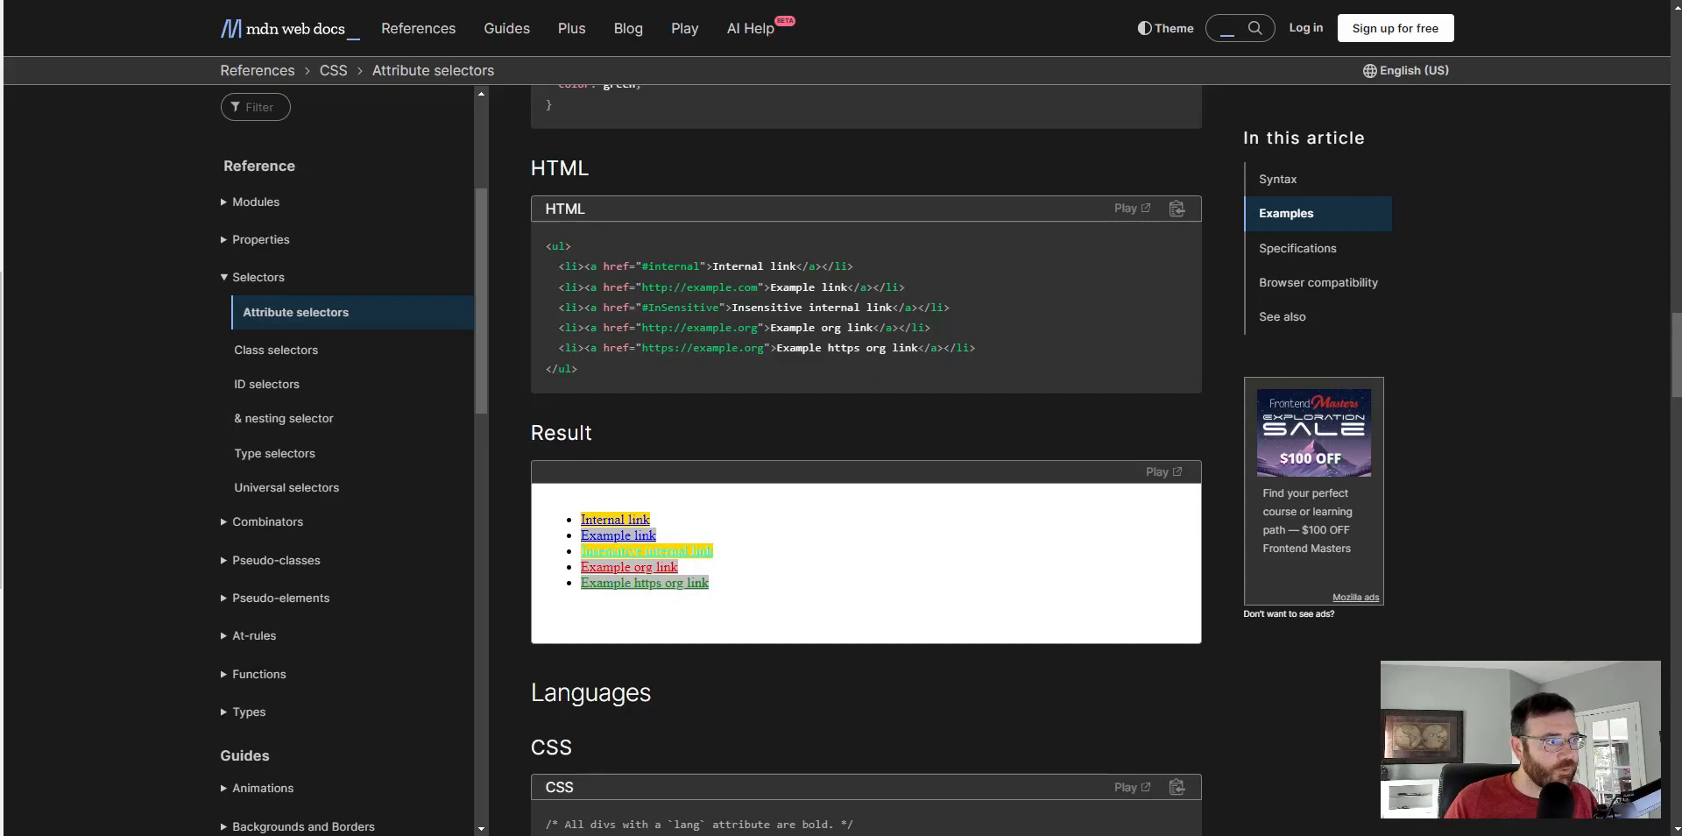
- Open the W3Schools CSS Attribute Selector page from the search results and examine its [title~="flower"] example
key("alt+Left")
left_click(276, 638)
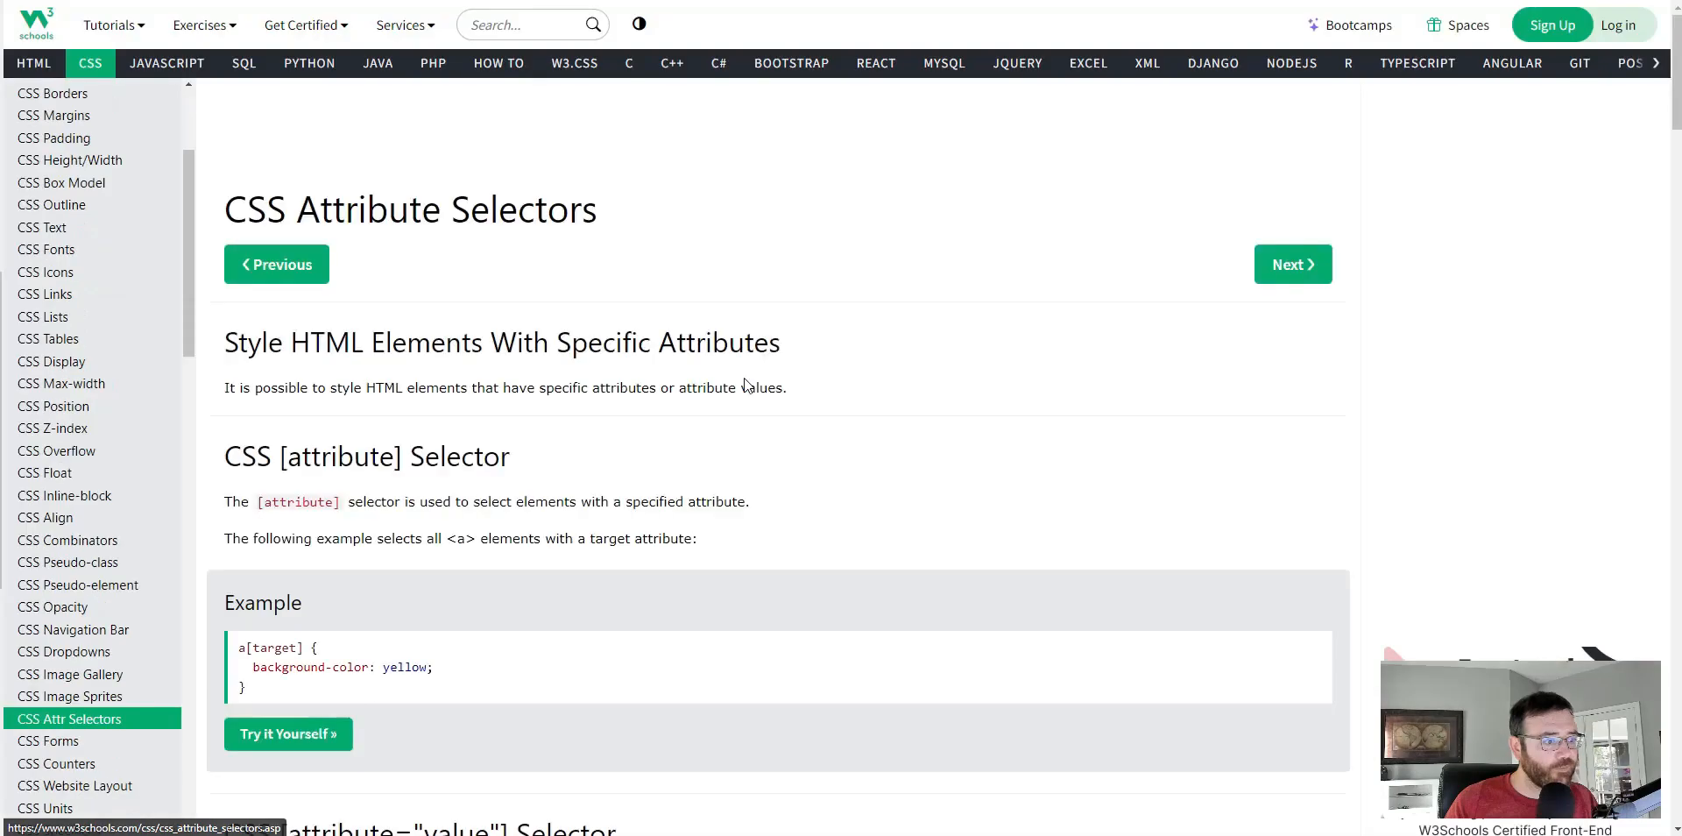
scroll(843, 311, "down", 3)
scroll(883, 402, "down", 8)
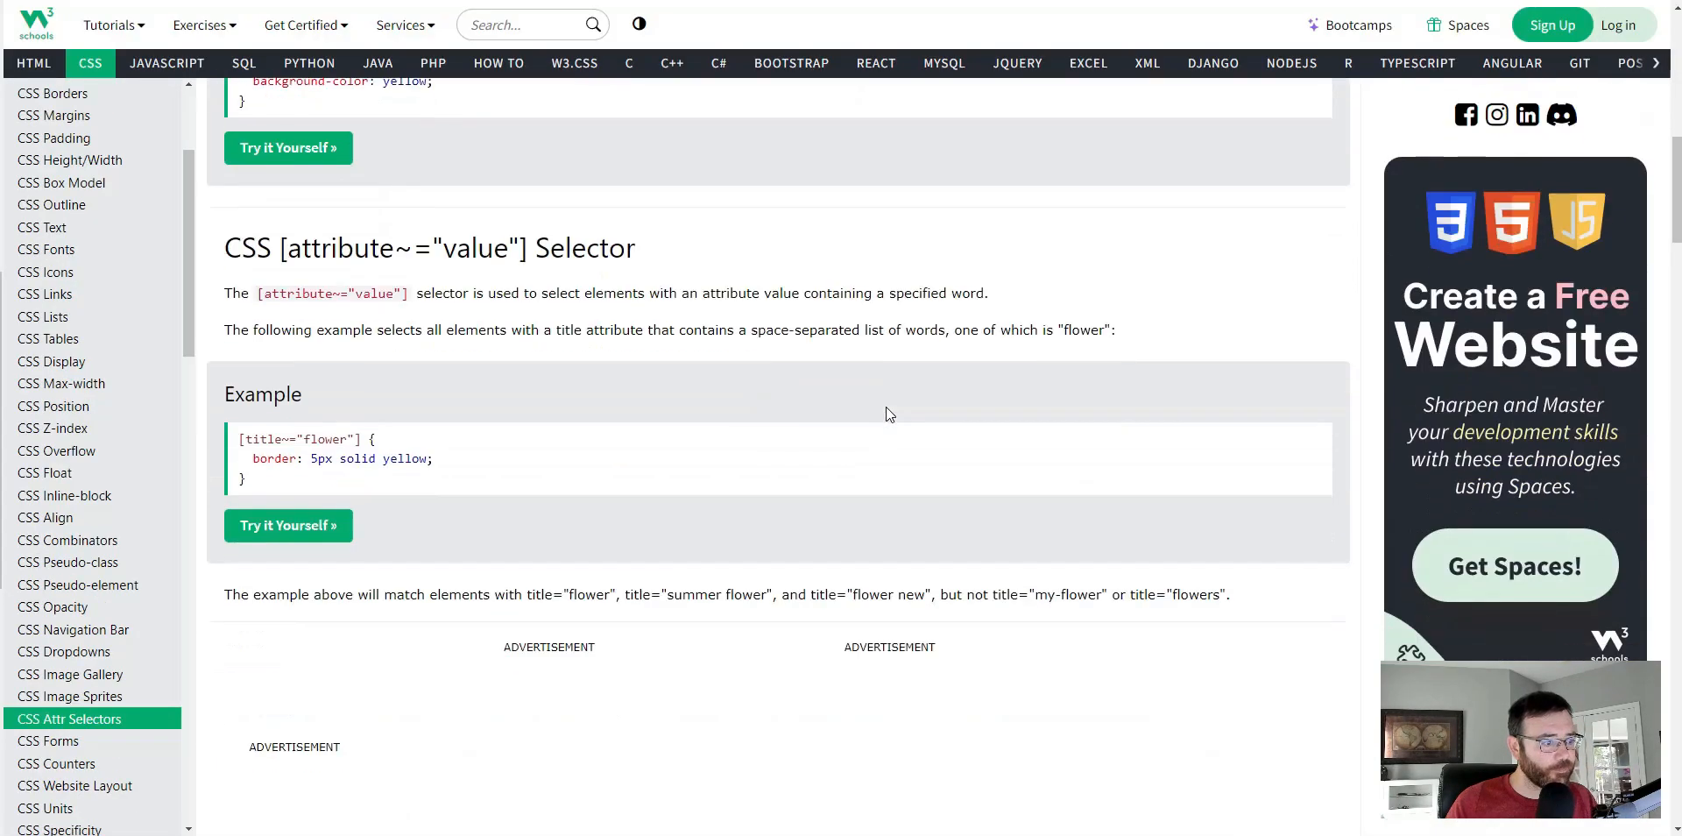
scroll(382, 449, "down", 2)
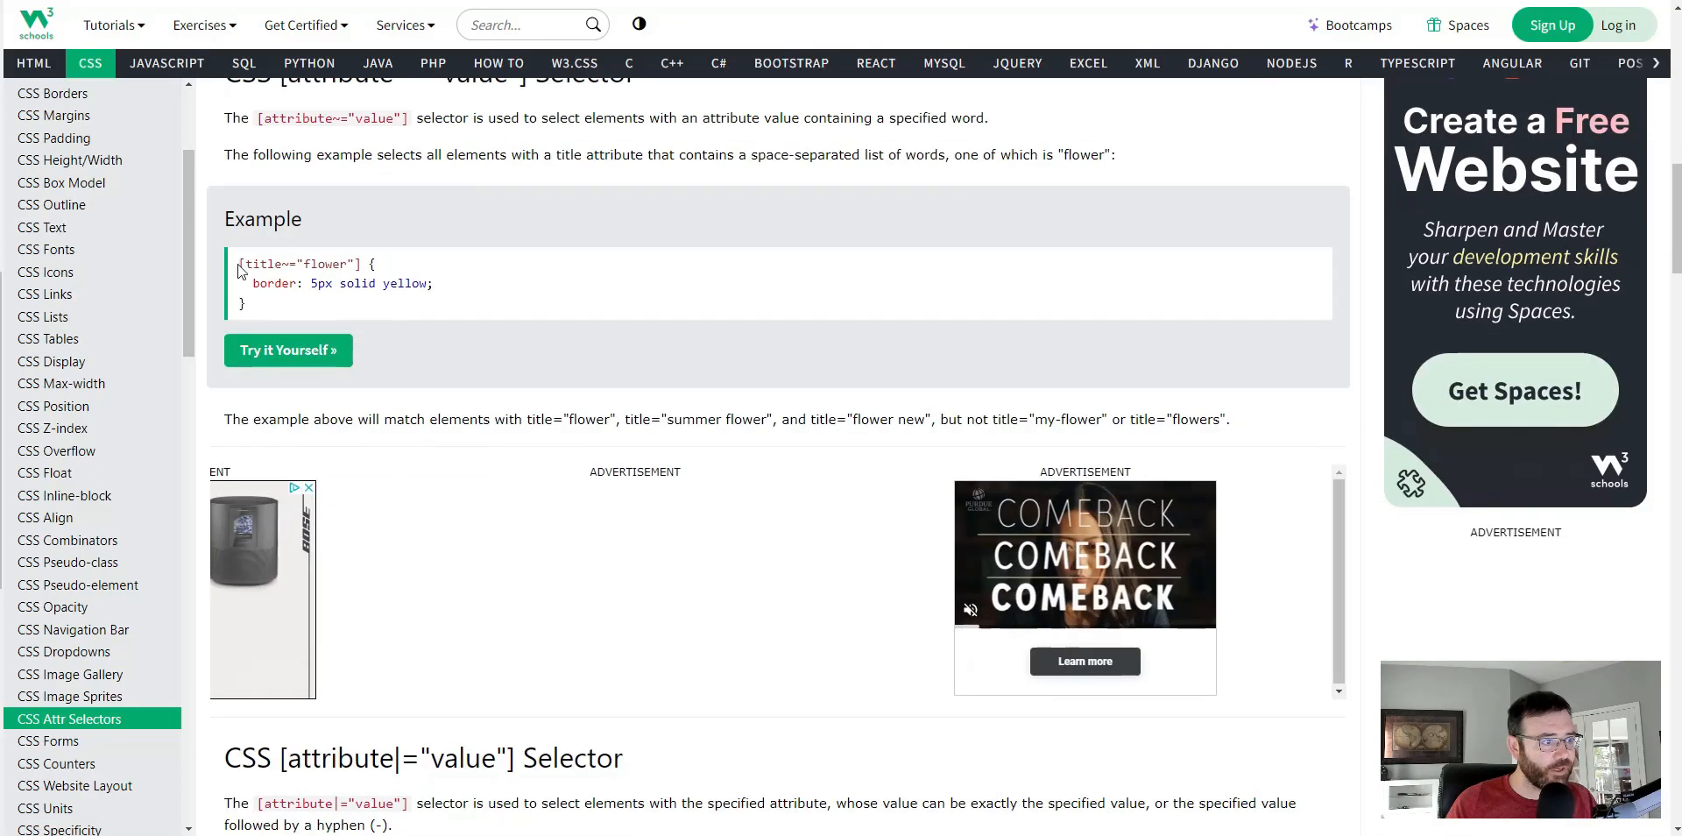
left_click_drag(246, 267, 281, 265)
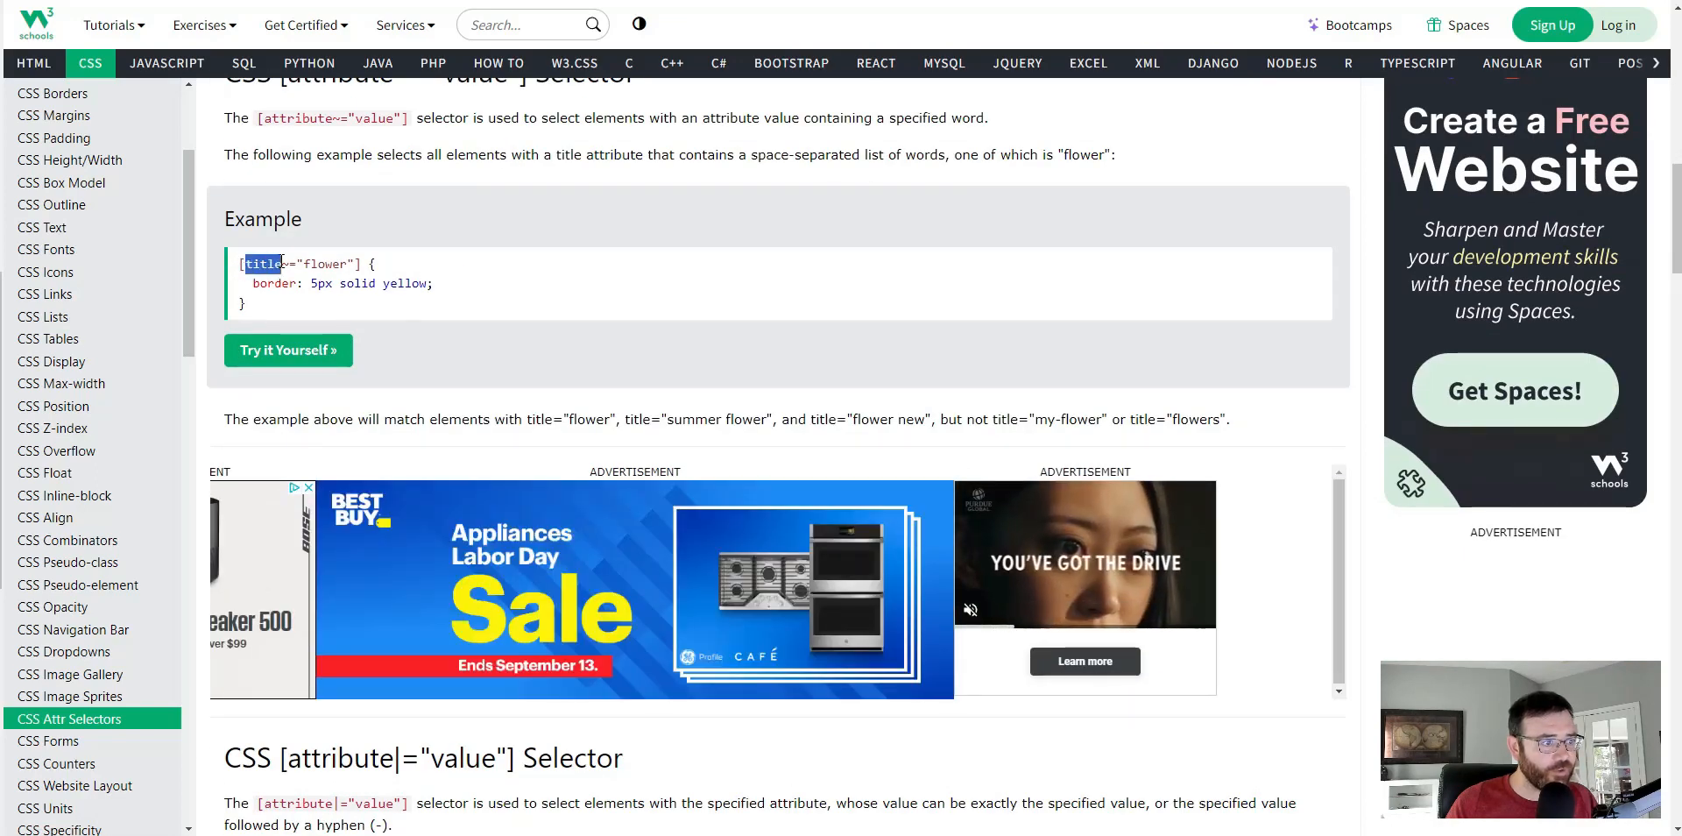
left_click(294, 262)
double_click(305, 263)
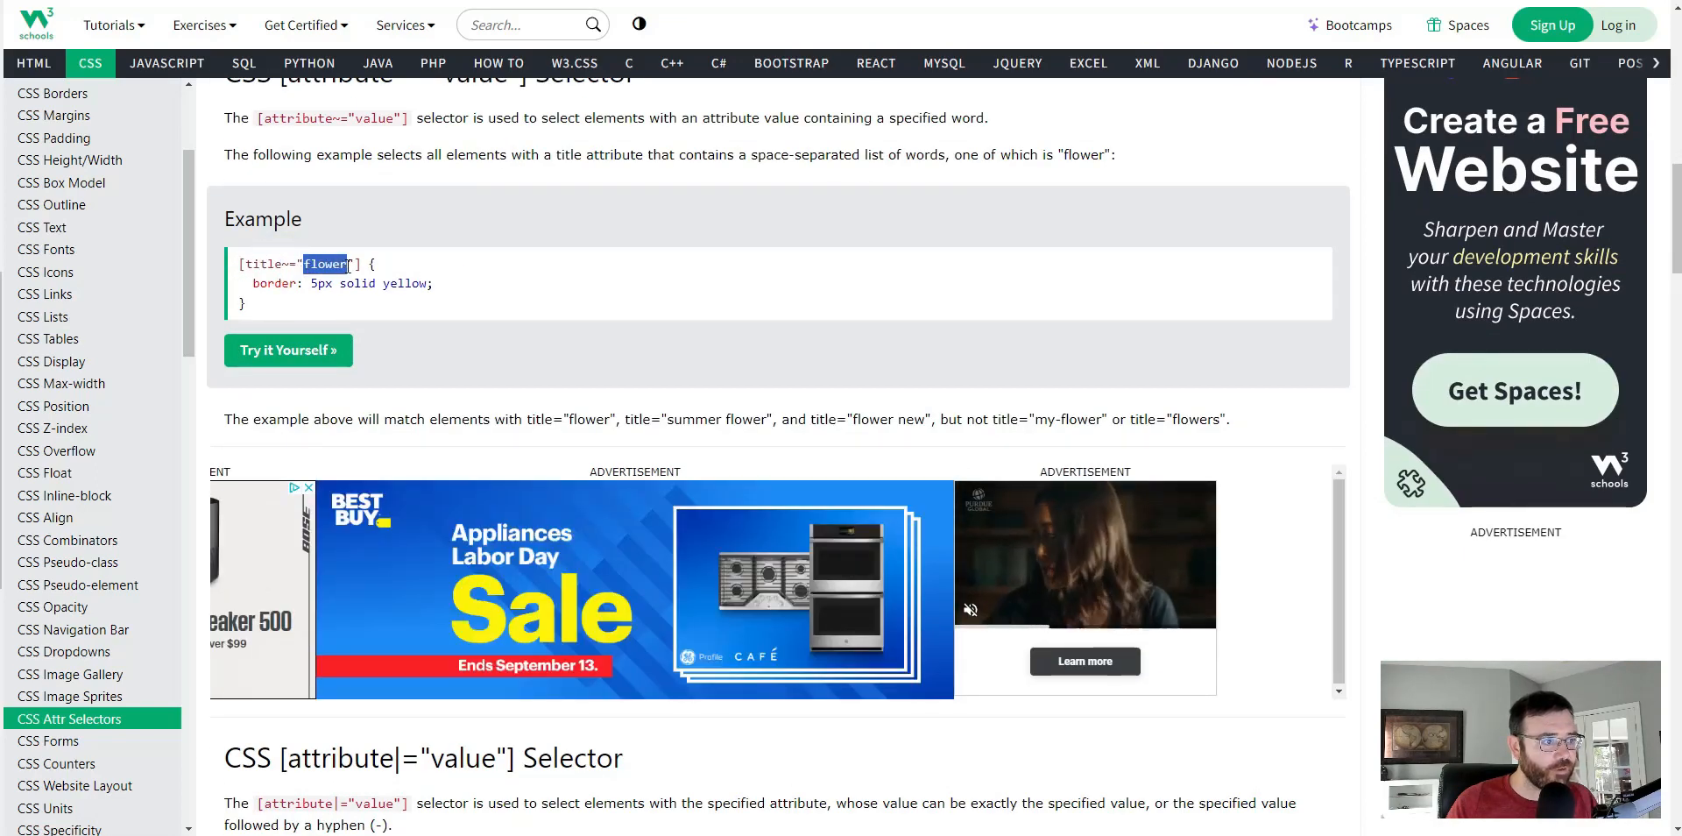
scroll(478, 411, "down", 3)
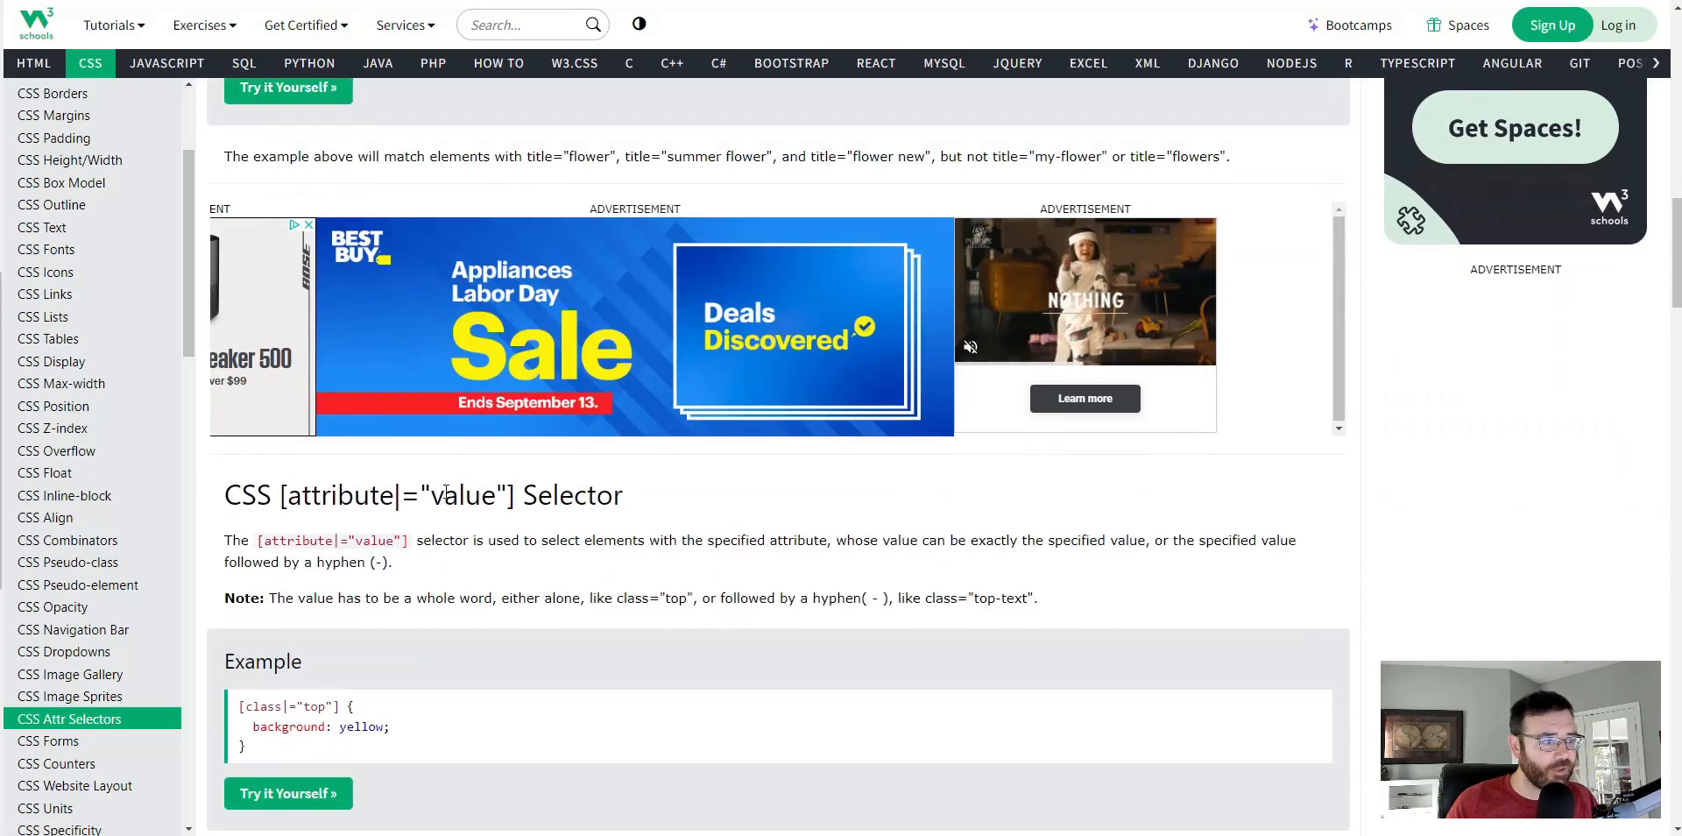
scroll(434, 449, "up", 4)
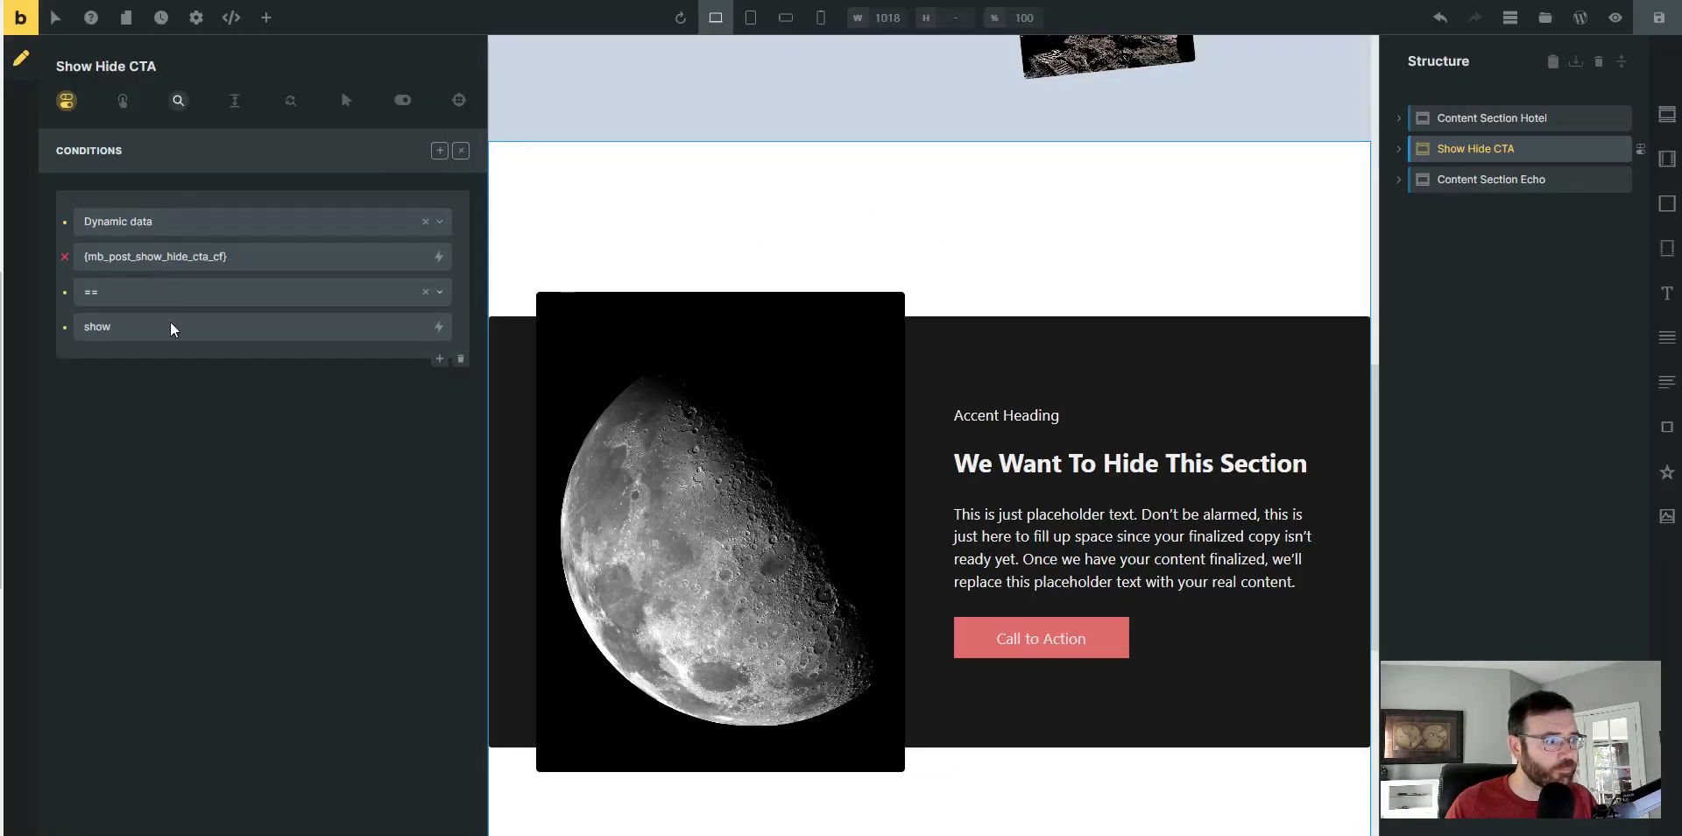
- Switch to Bricks, delete the dynamic data condition from the Show Hide CTA section, save the page and close the conditions
left_click(65, 223)
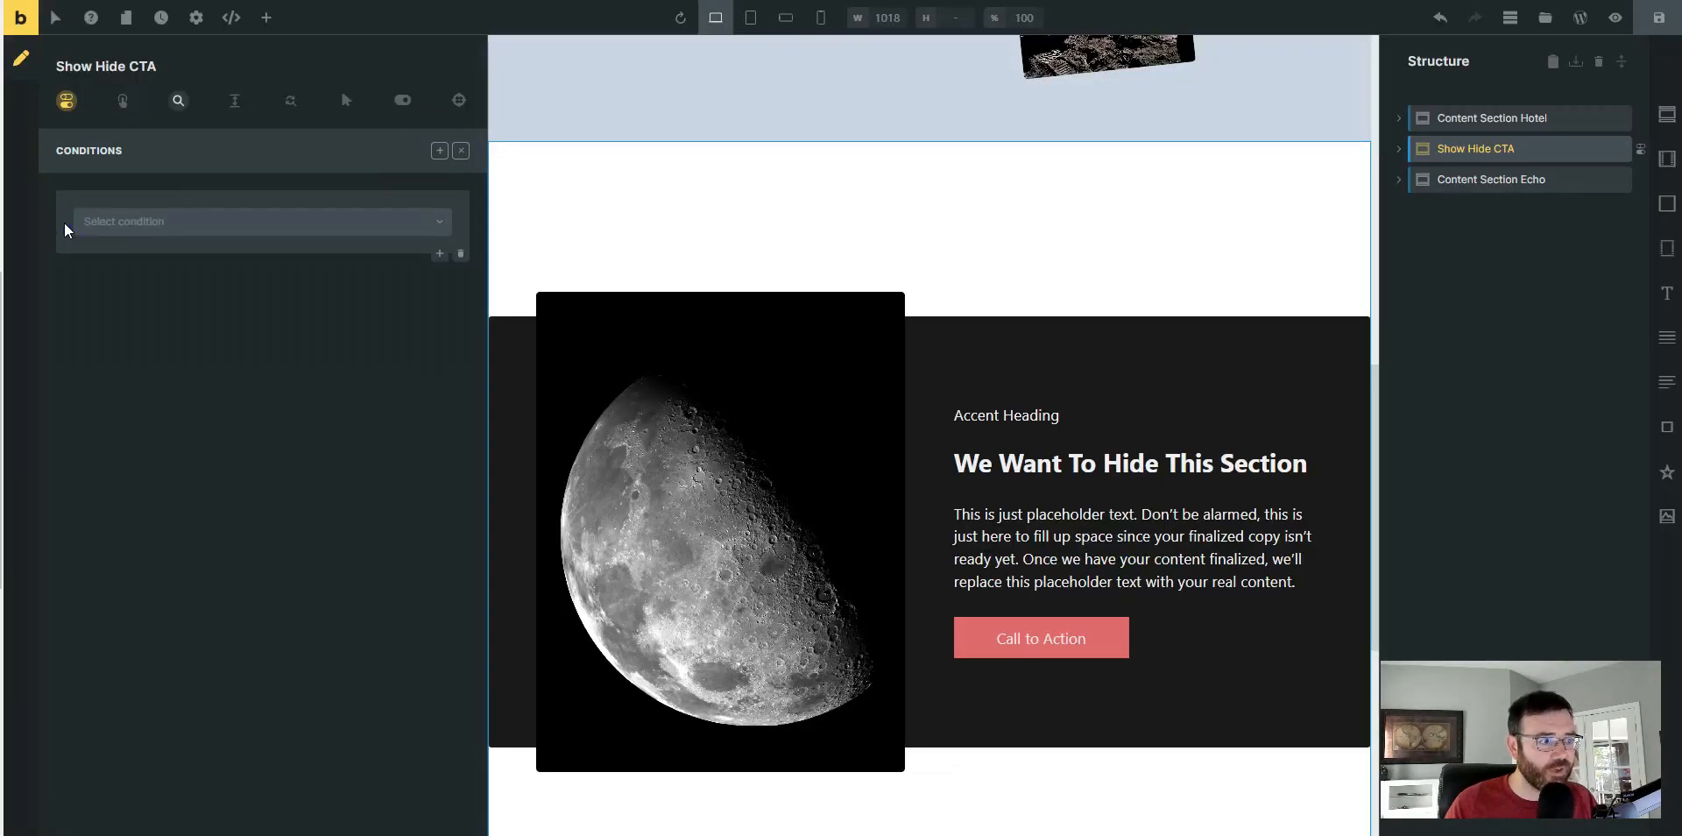
left_click(462, 254)
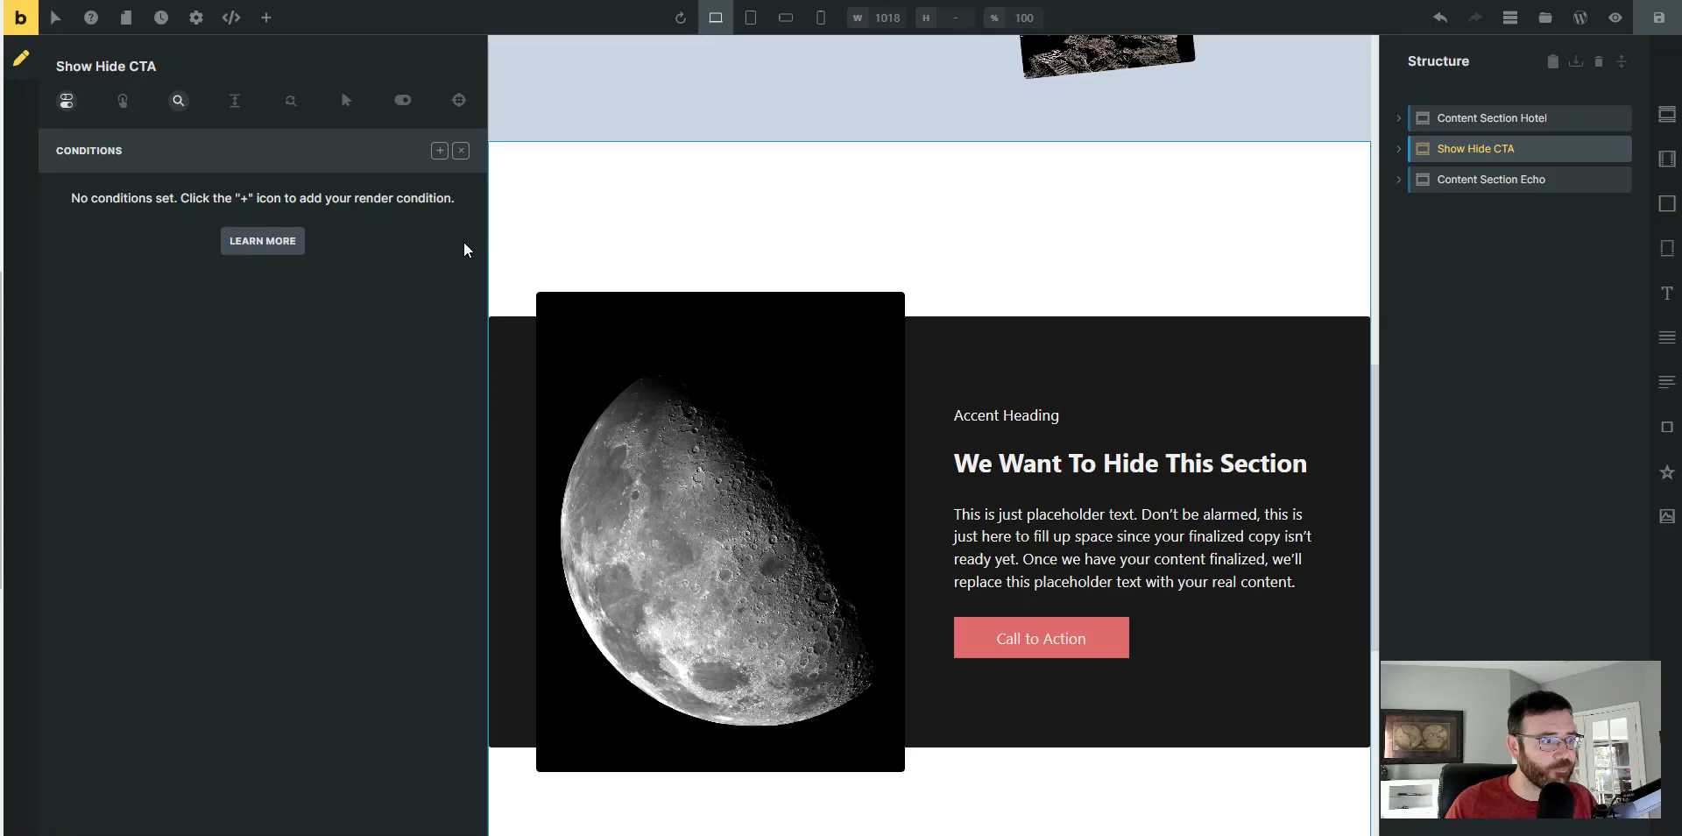
left_click(1659, 26)
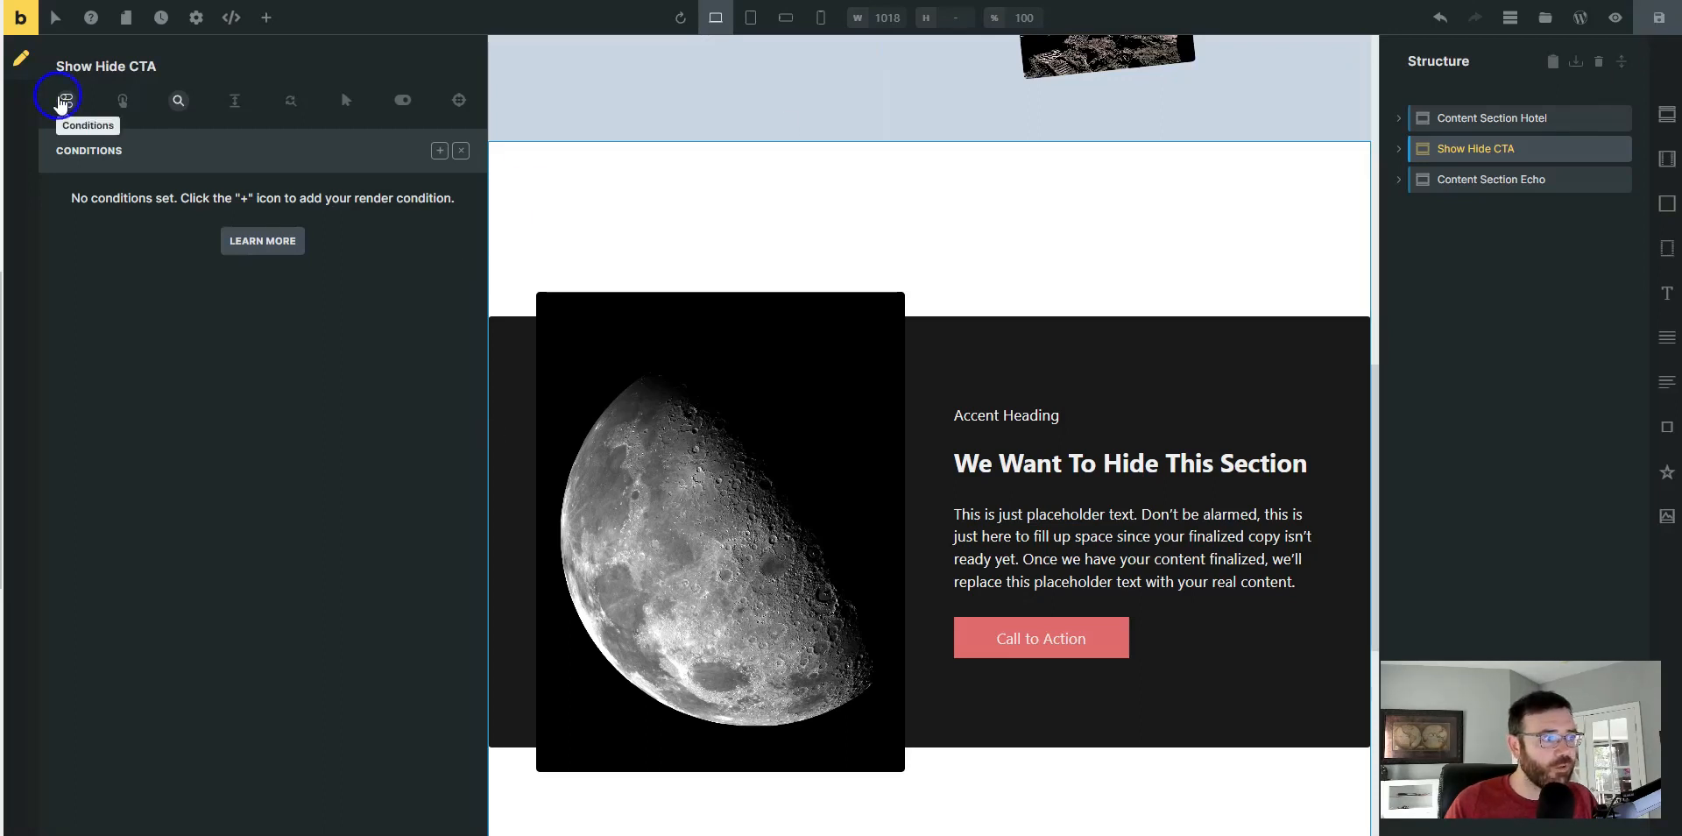
left_click(63, 101)
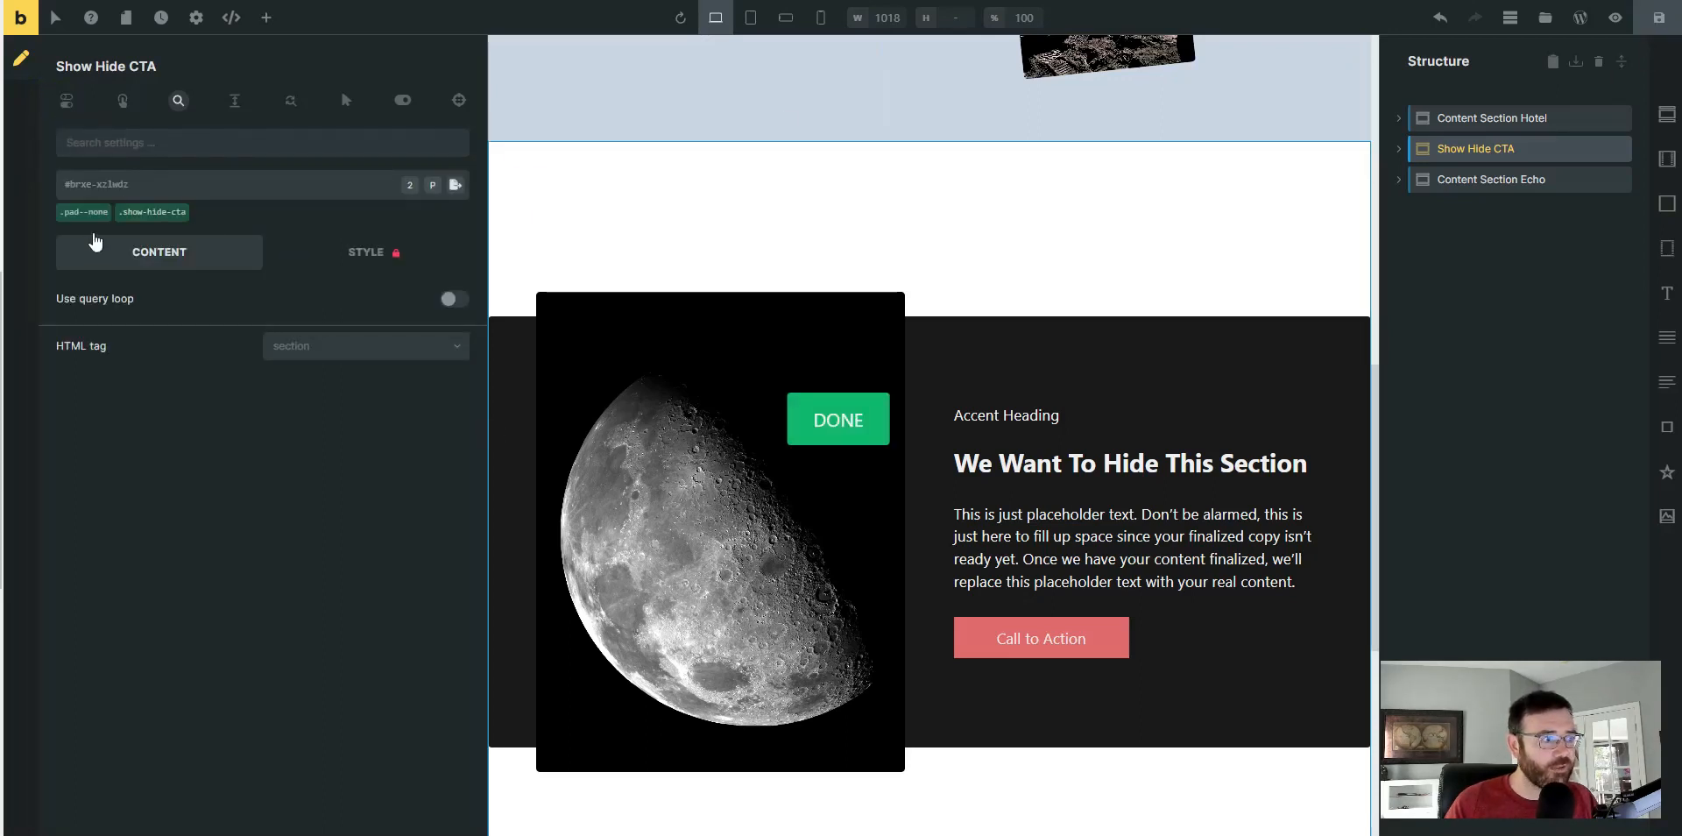
- Open the custom CSS of the section's .show-hide-cta class and locate the cta-control attribute in its first rule
mouse_move(143, 221)
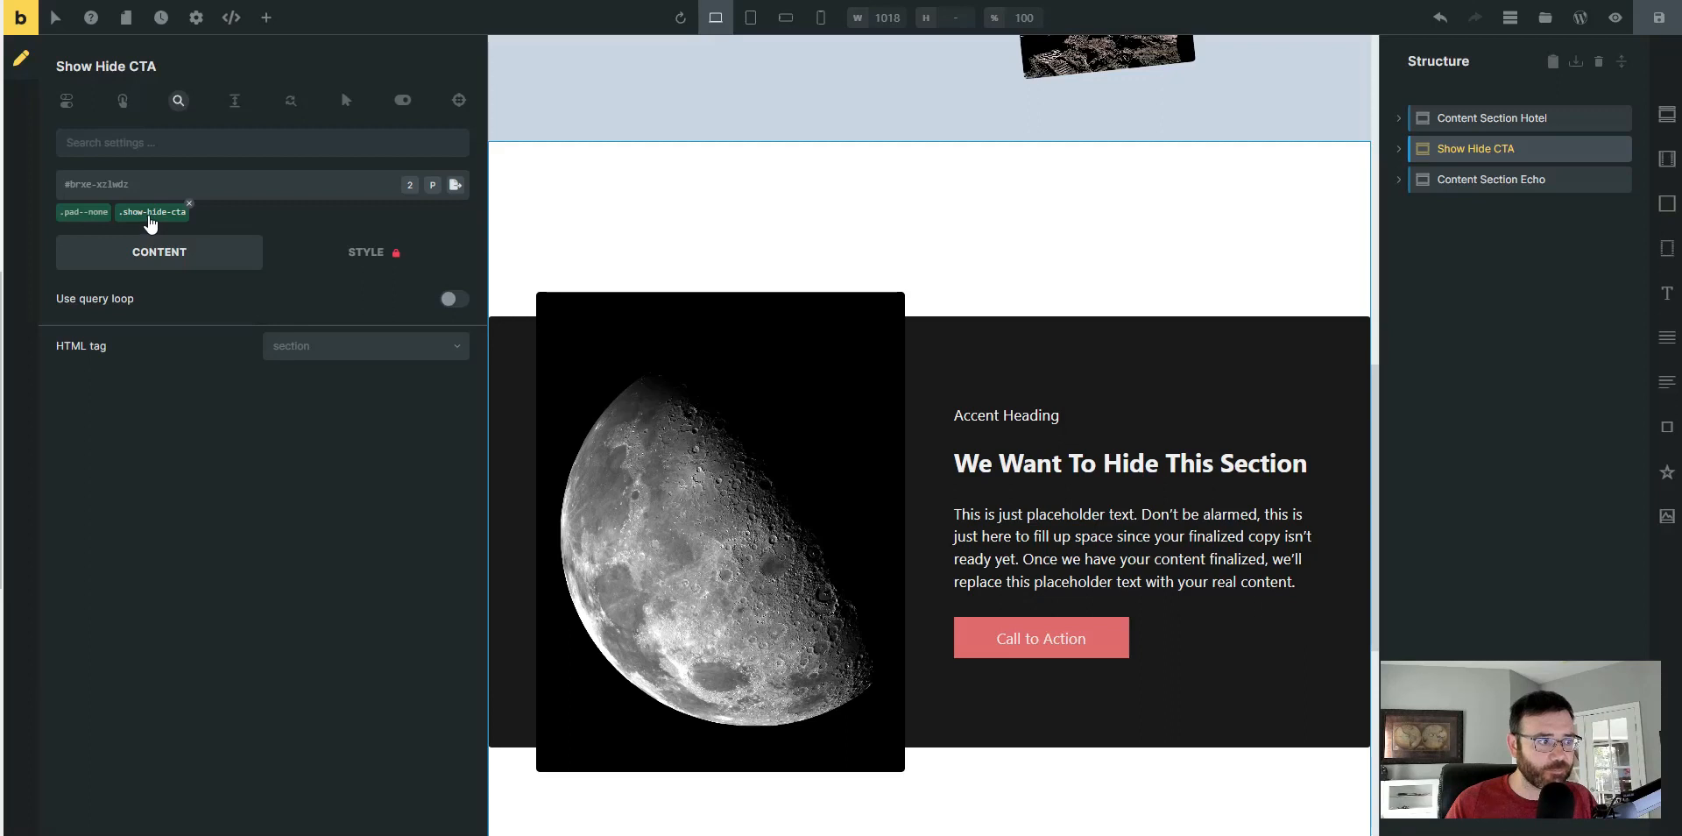
left_click(149, 218)
left_click(21, 414)
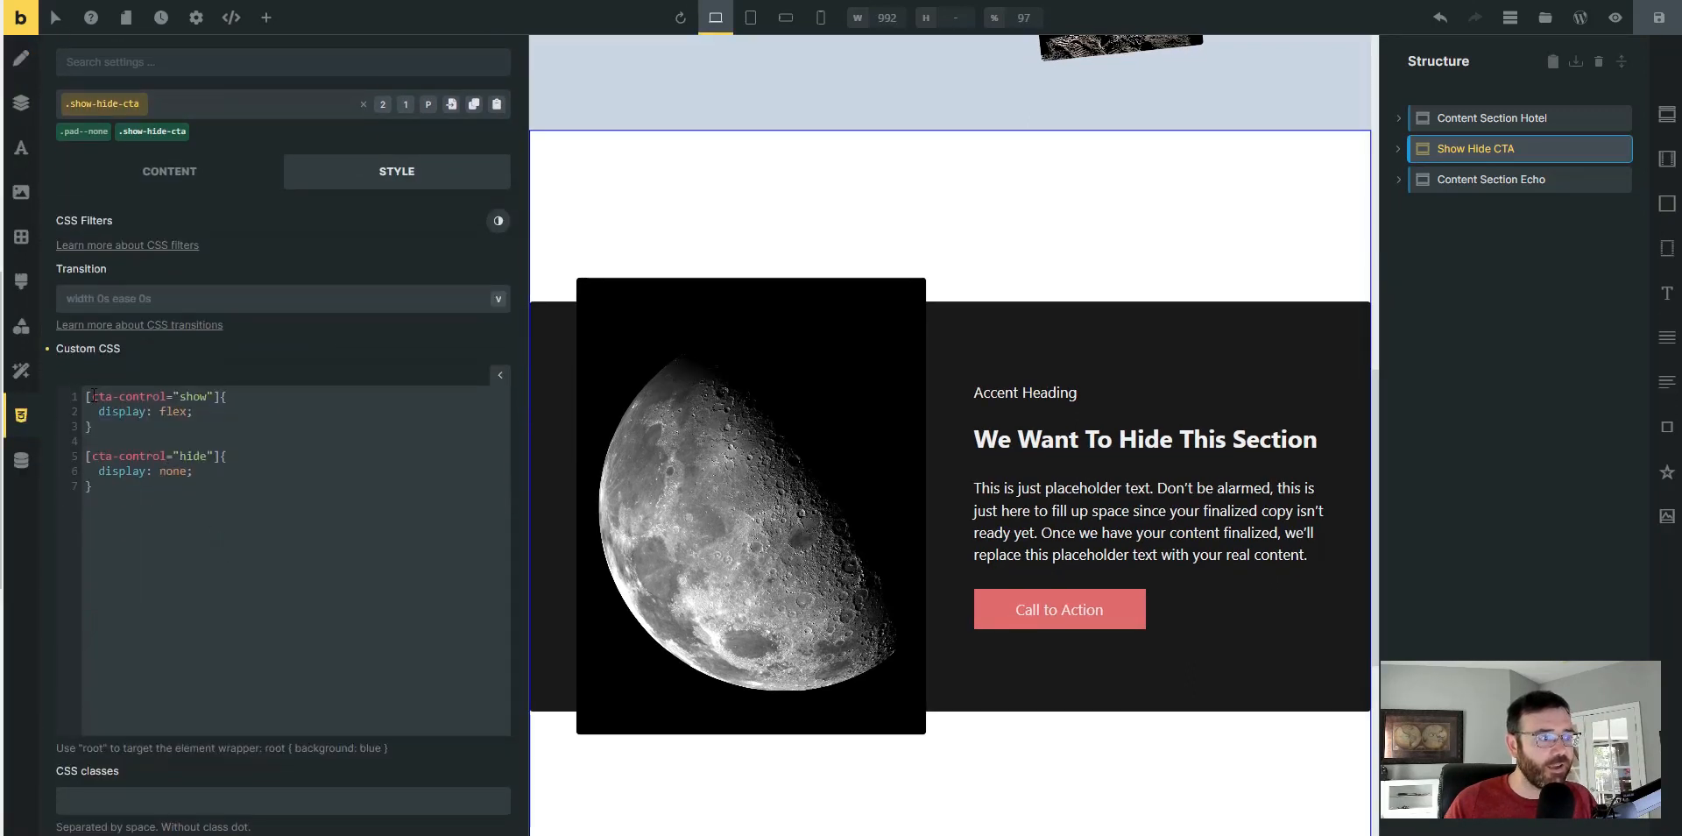
left_click_drag(91, 396, 164, 396)
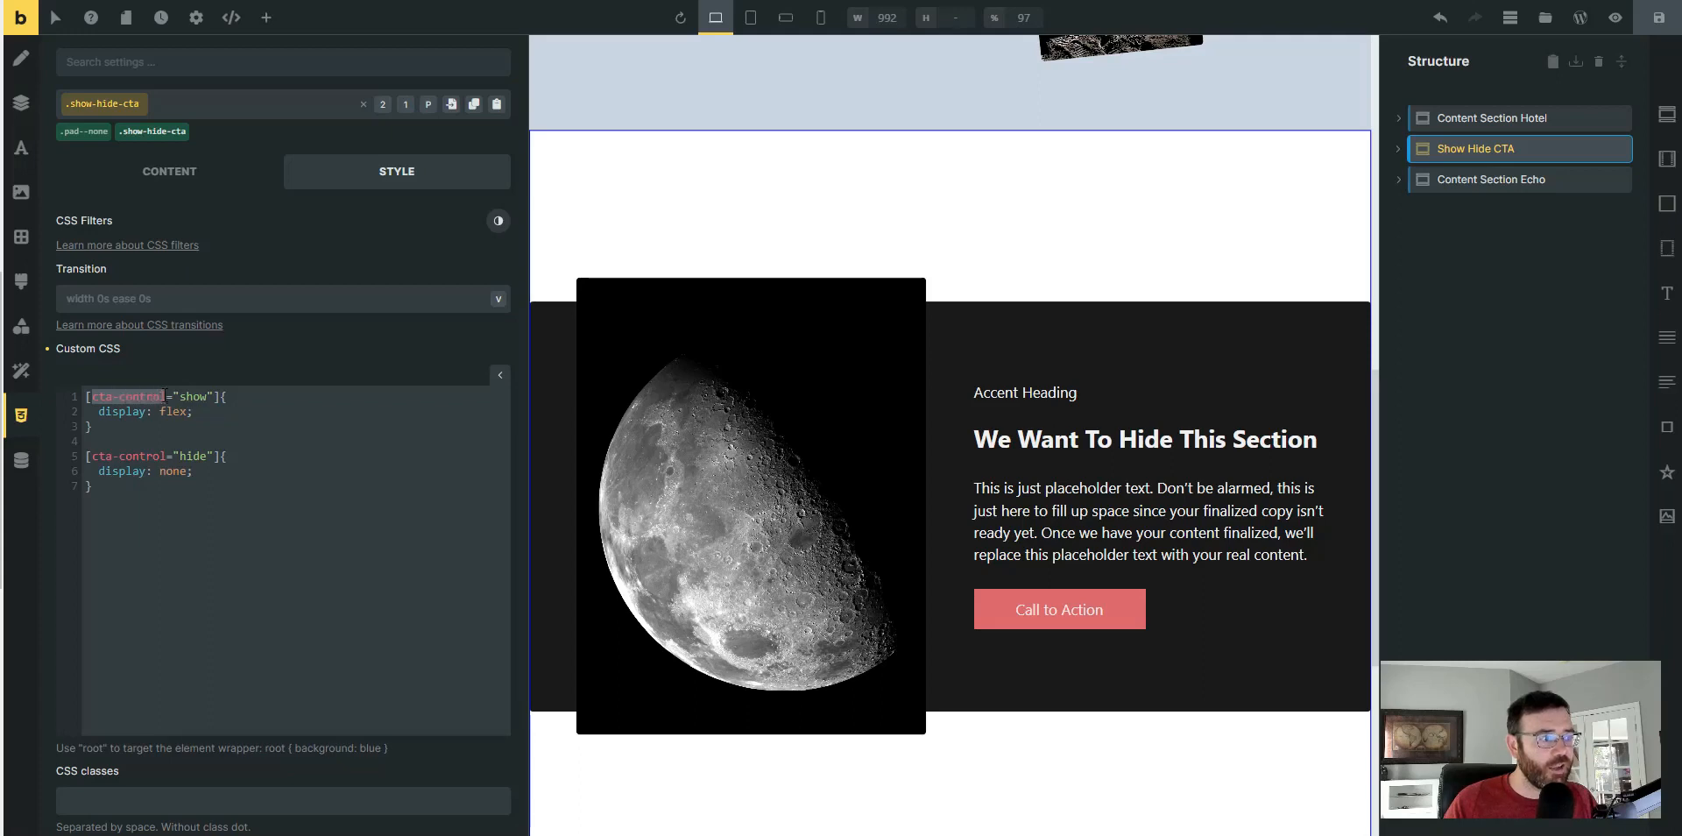
left_click(162, 396)
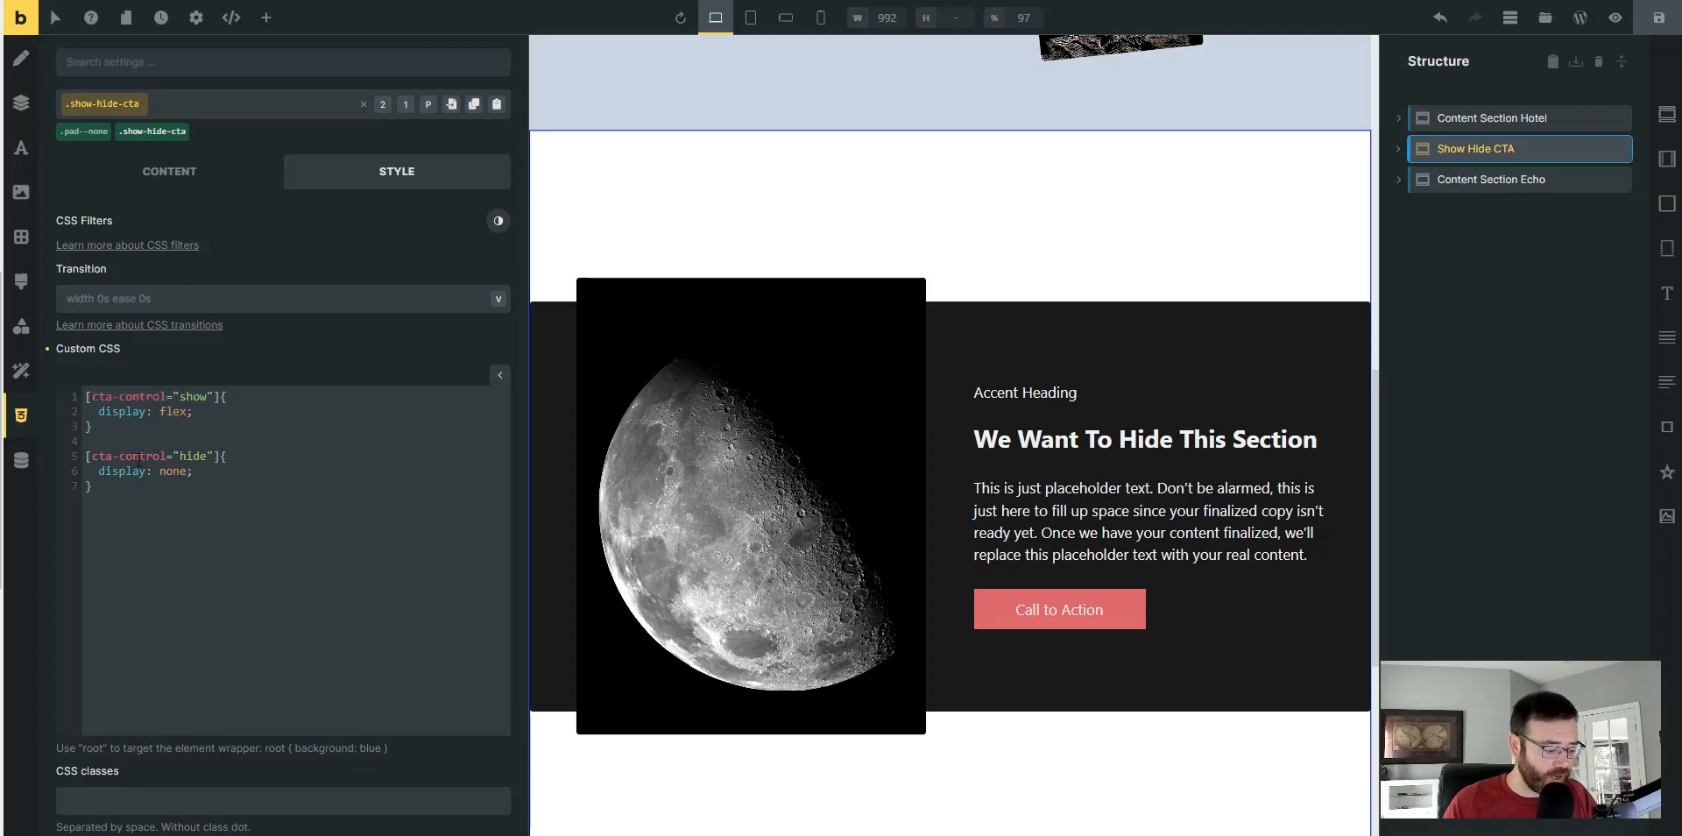
- Examine the [cta-control="show"] rule in the custom CSS, focusing on the attribute name and the display: flex declaration
key("ctrl+plus")
key("ctrl+plus")
key("ctrl+plus")
key("ctrl+plus")
key("ctrl+plus")
key("ctrl+plus")
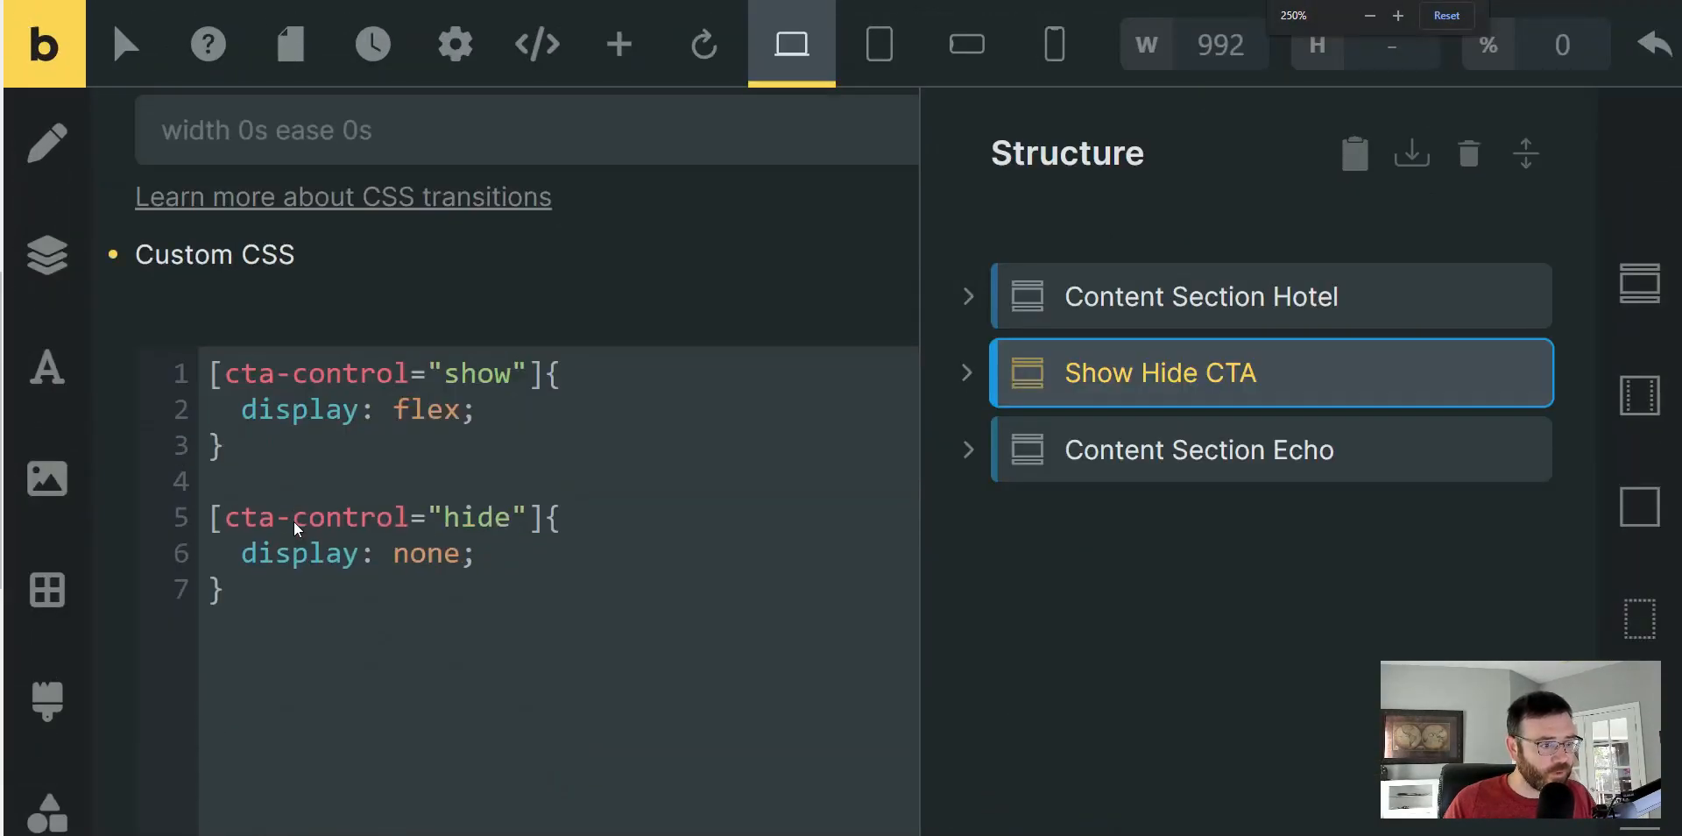
left_click_drag(224, 374, 408, 374)
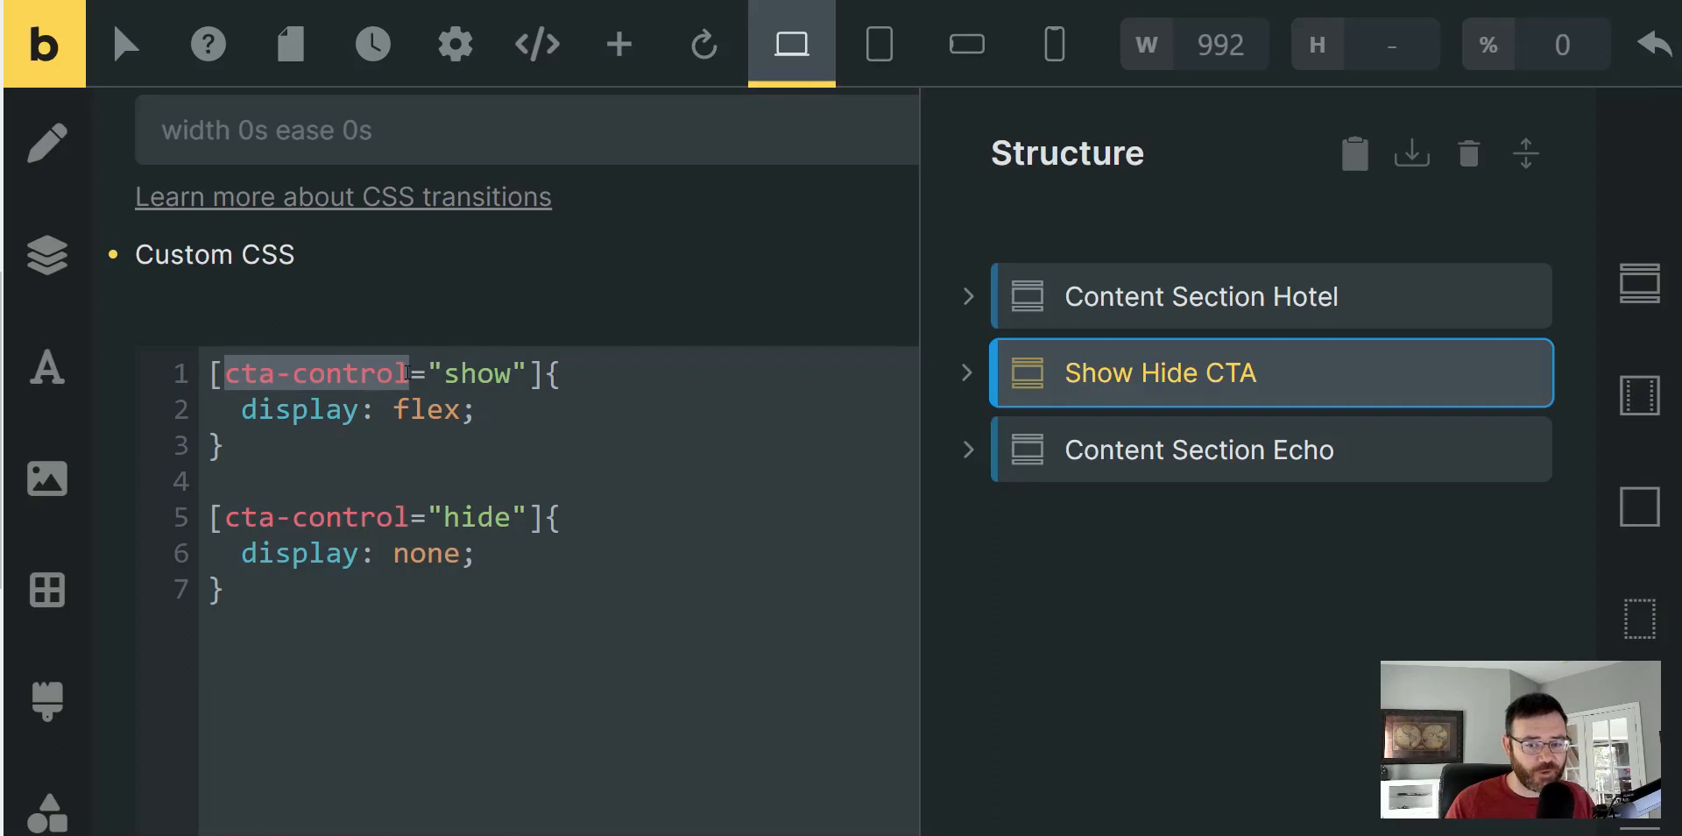
left_click(323, 375)
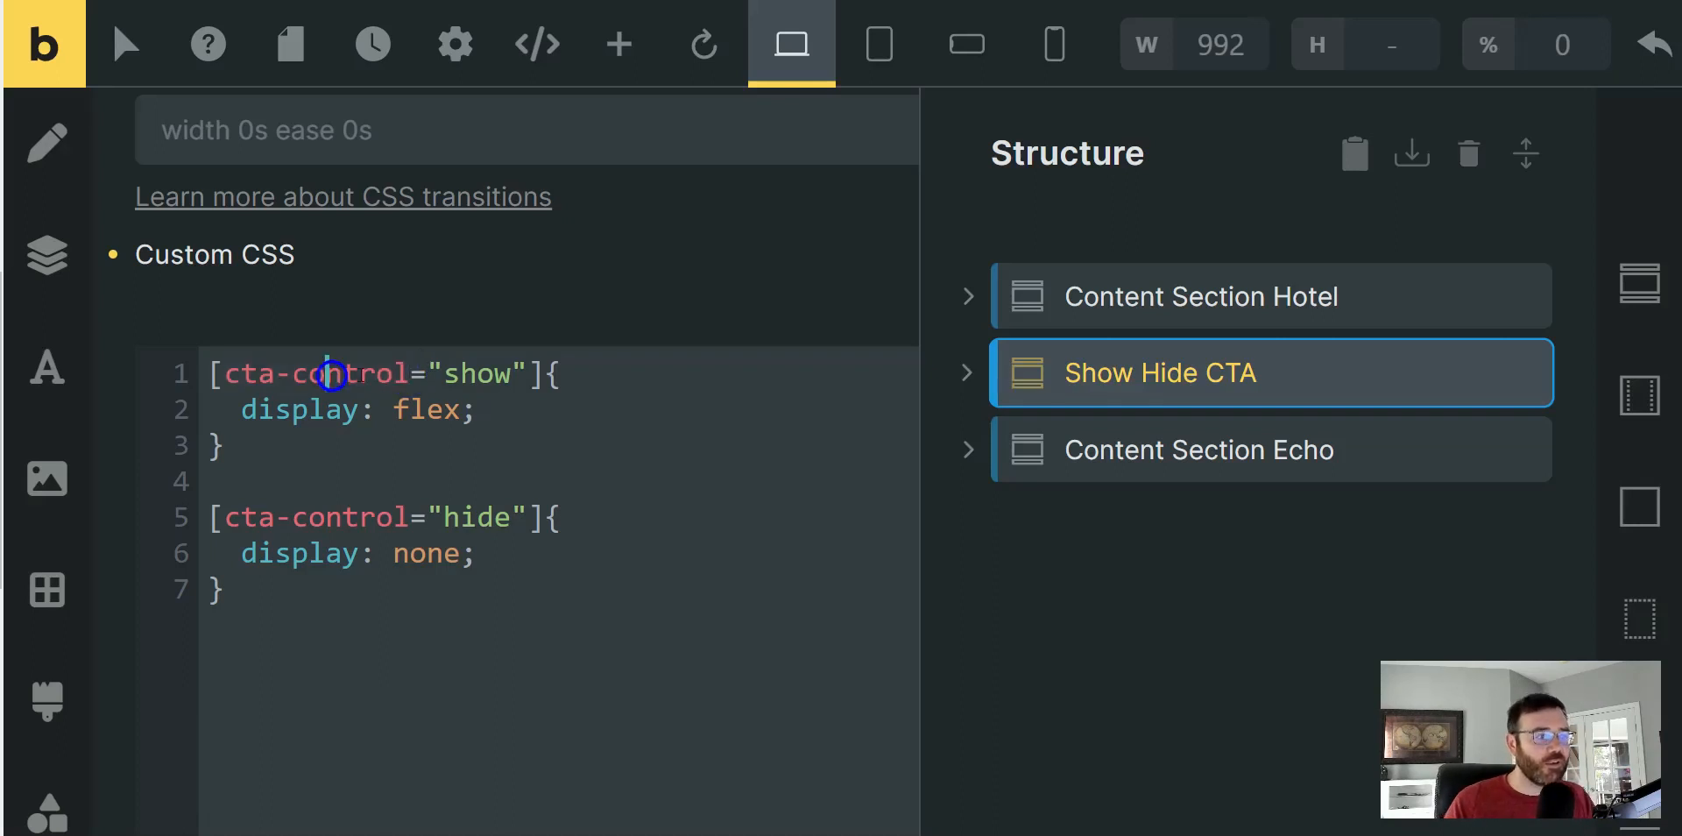
left_click_drag(410, 374, 224, 382)
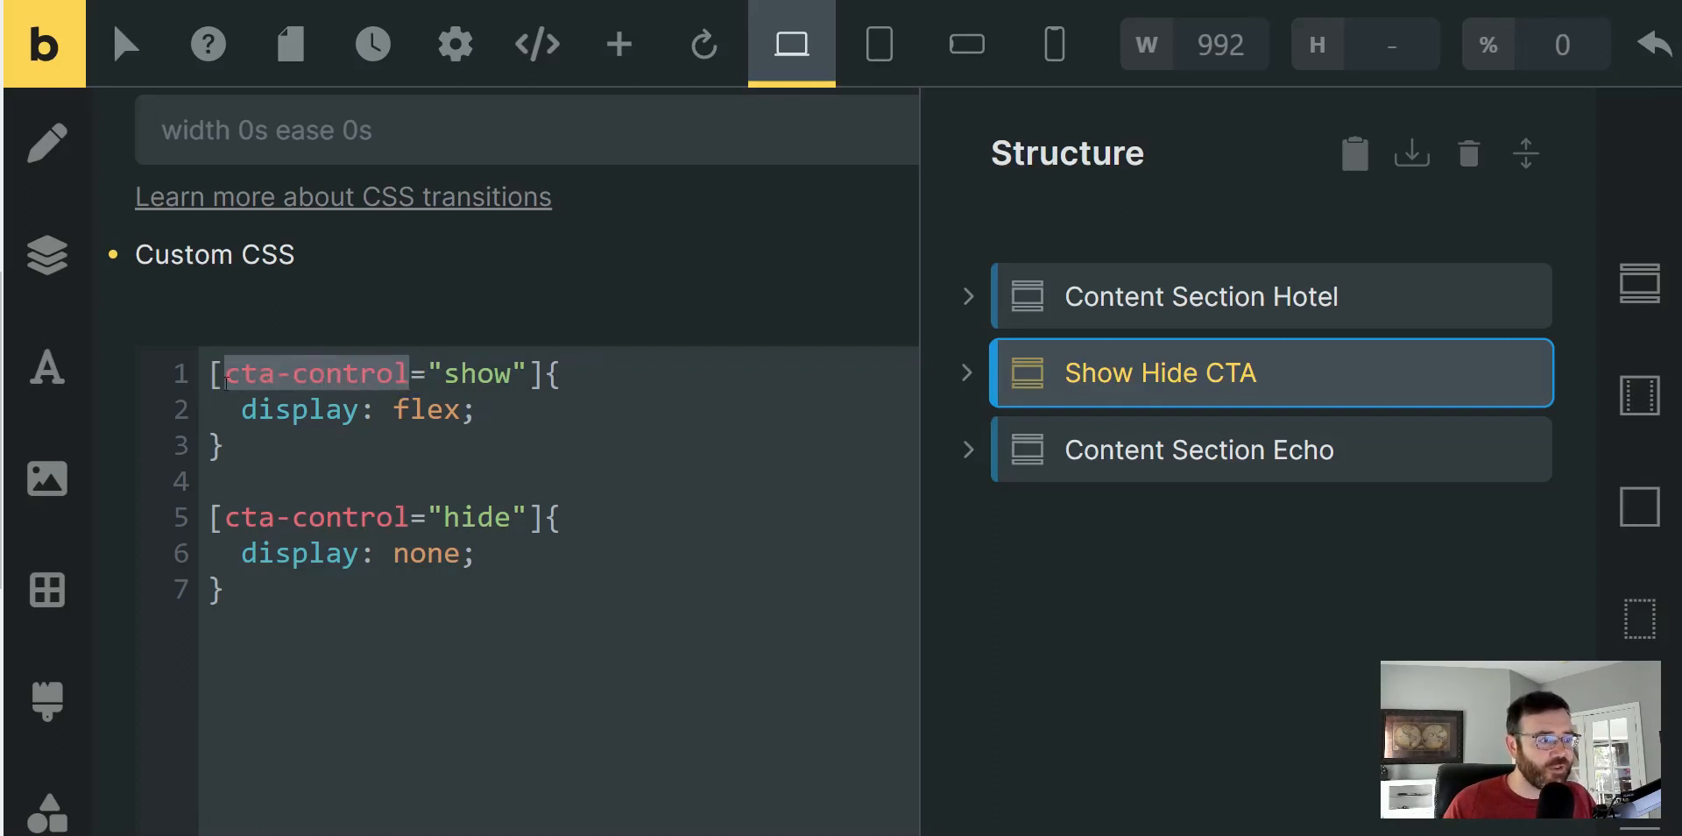
left_click(415, 373)
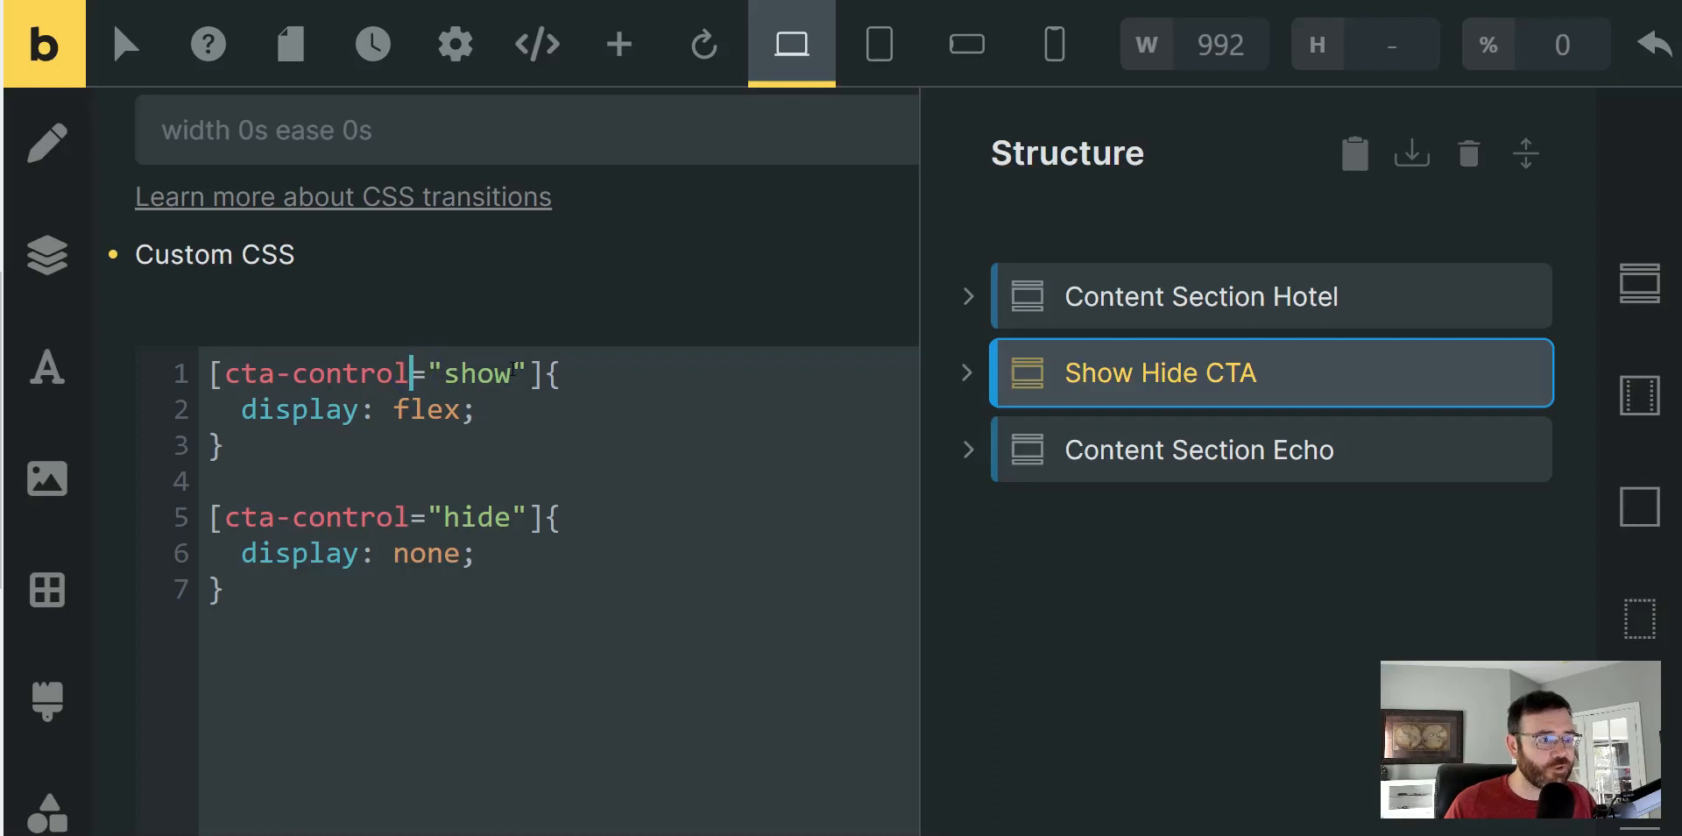
left_click_drag(248, 408, 480, 410)
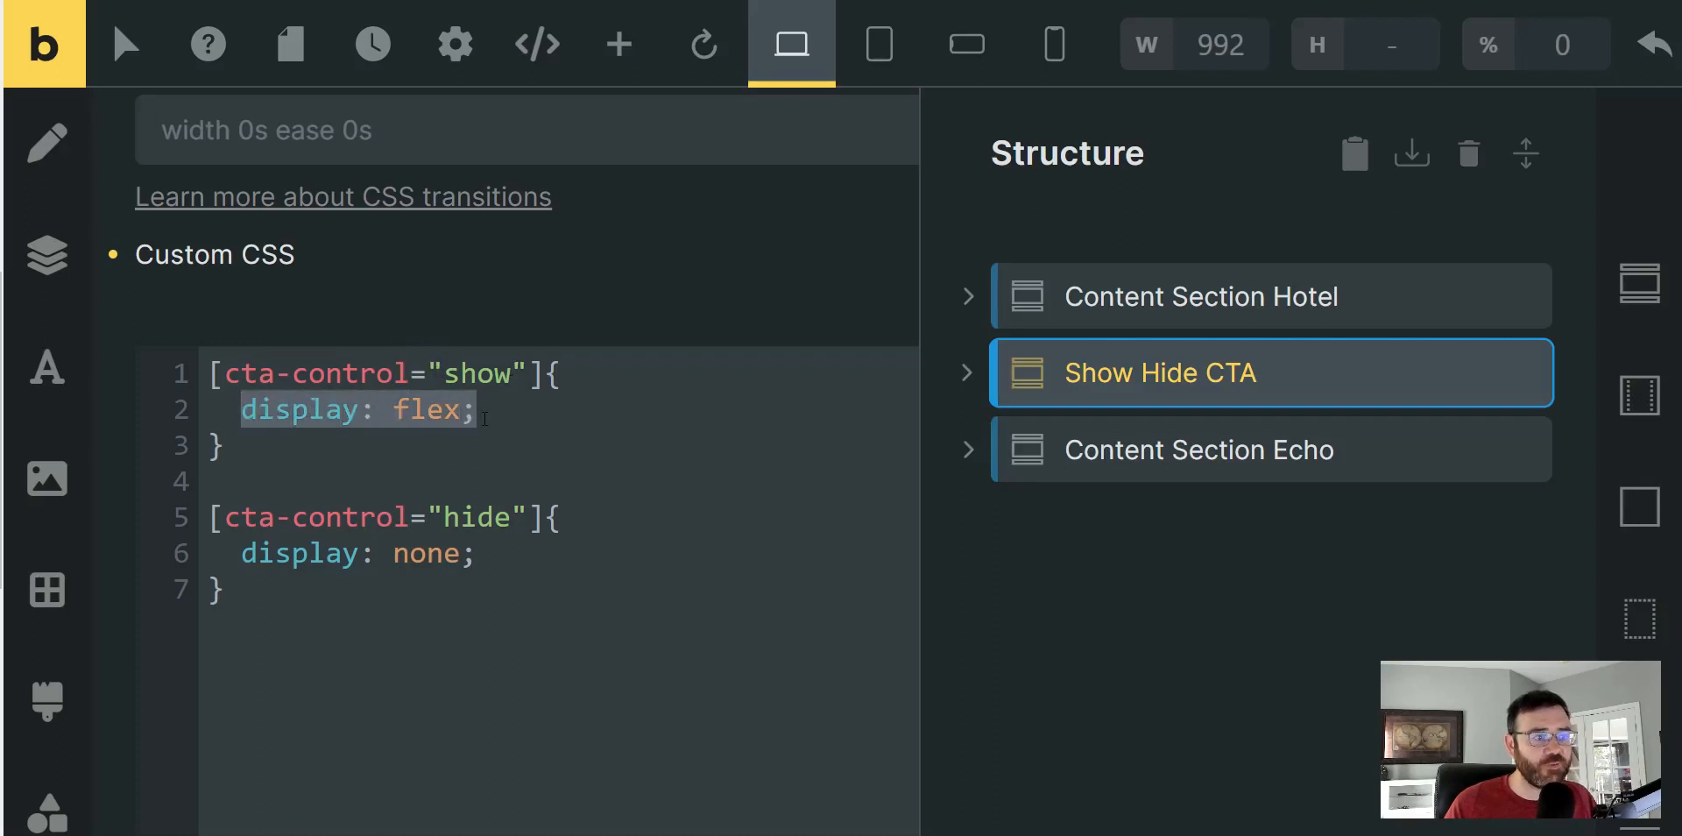
left_click(362, 412)
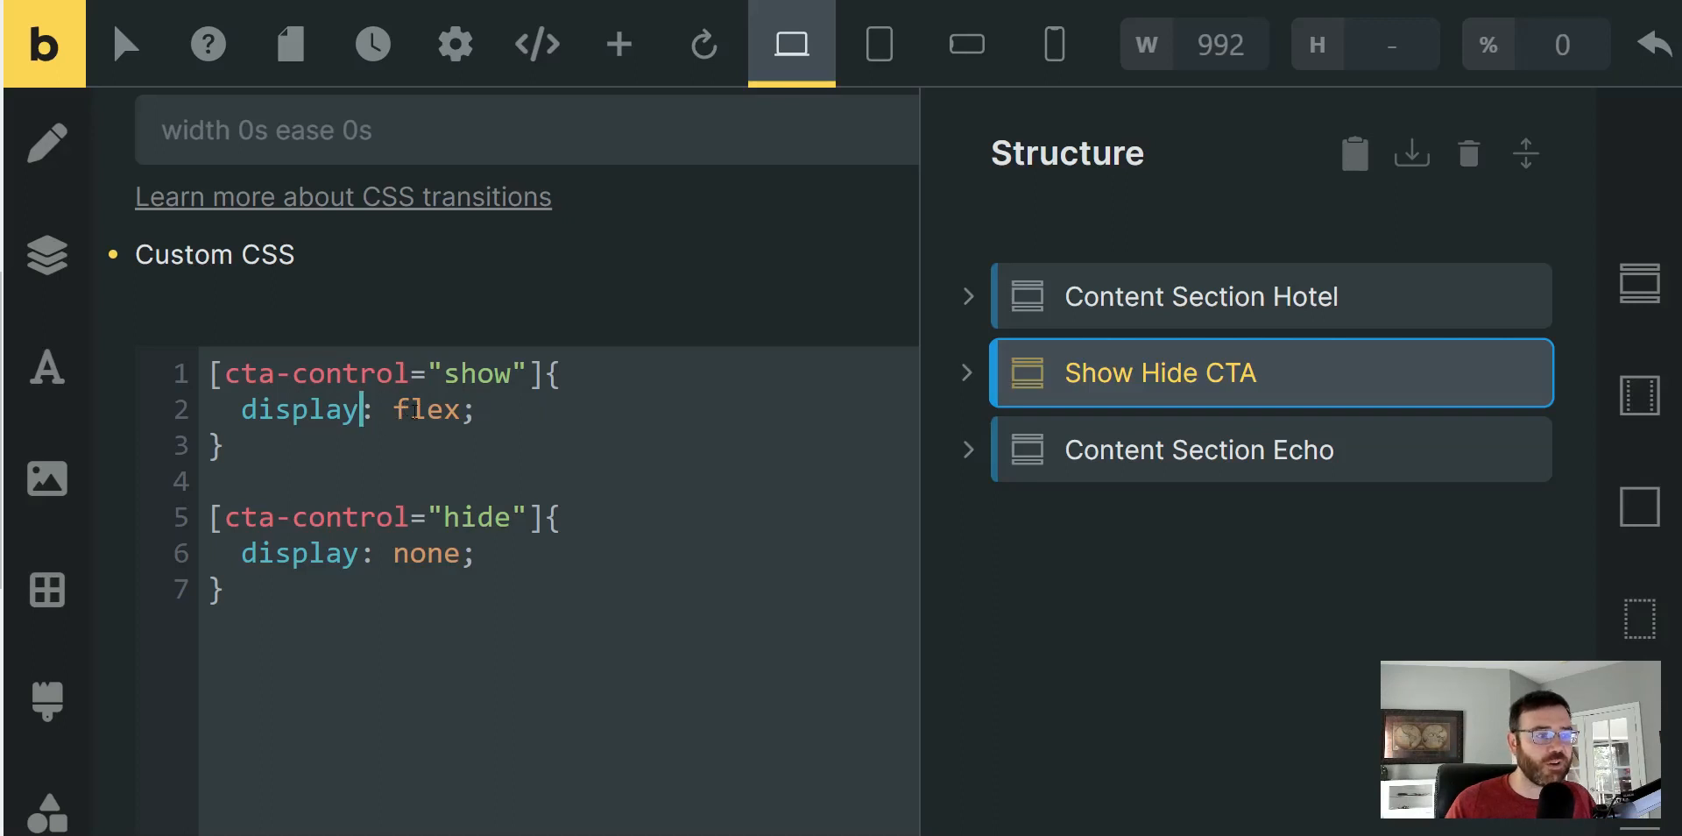
- Examine the display: flex declaration of the show rule and the [cta-control="hide"] selector in the custom CSS
double_click(415, 409)
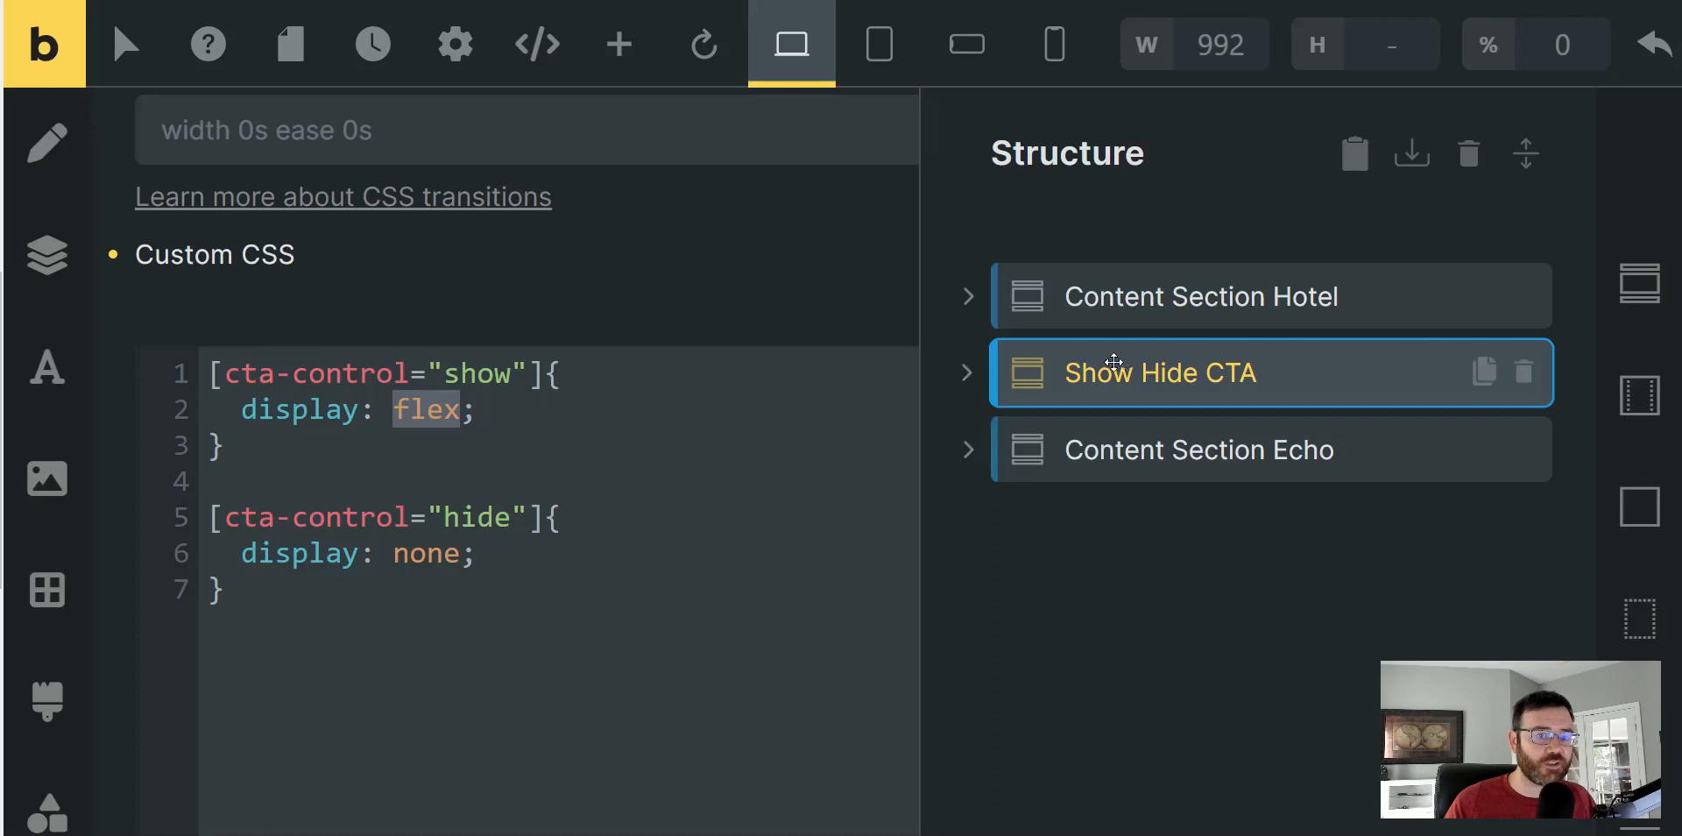
left_click(532, 419)
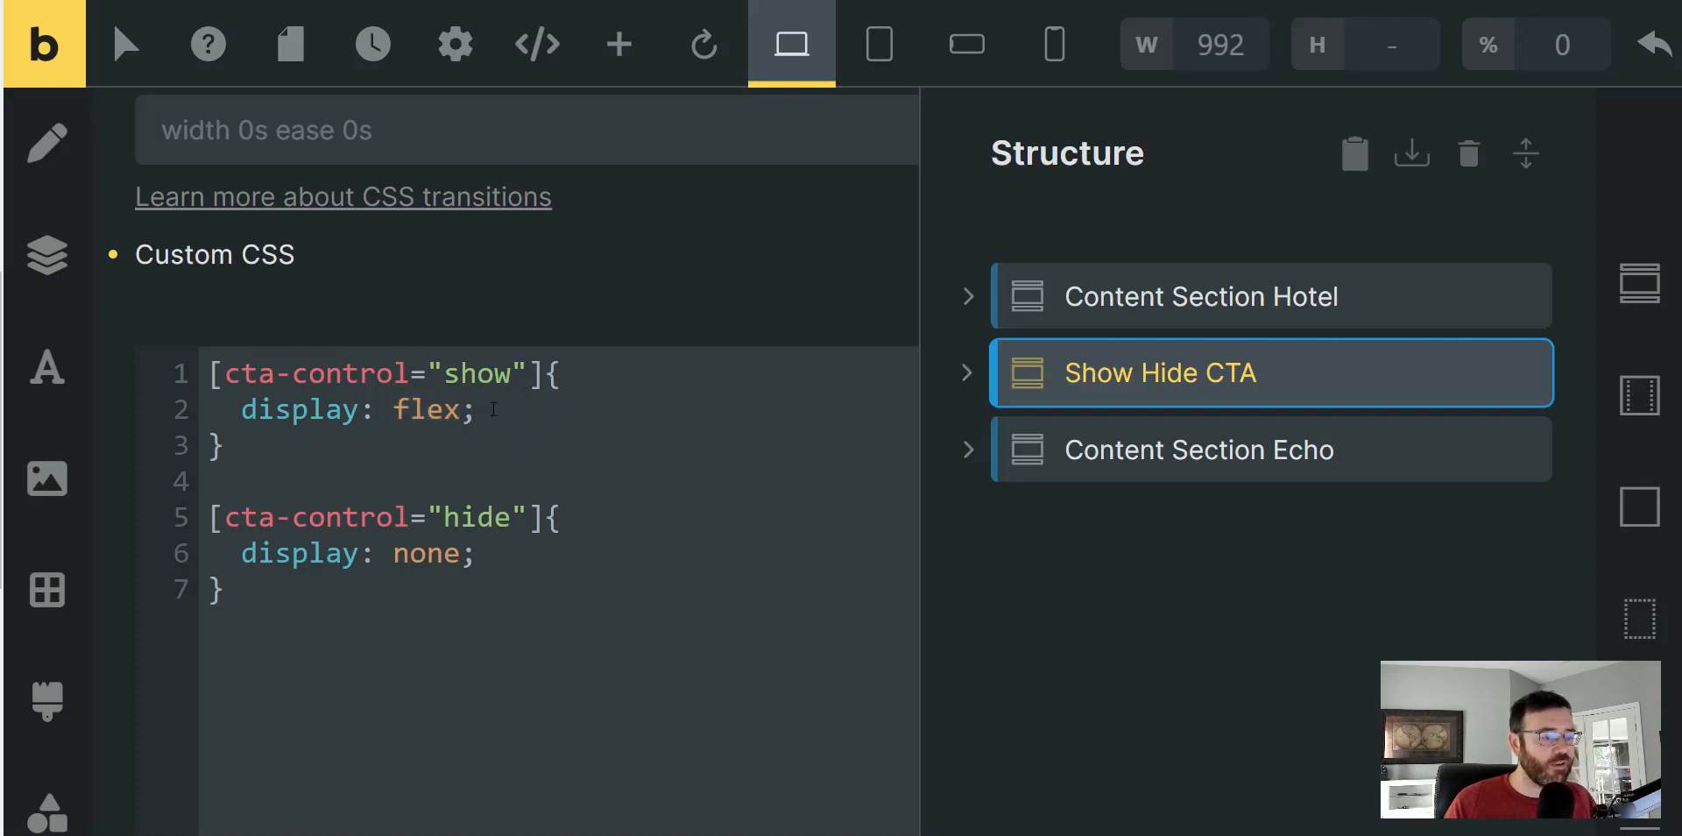
left_click_drag(243, 409, 520, 407)
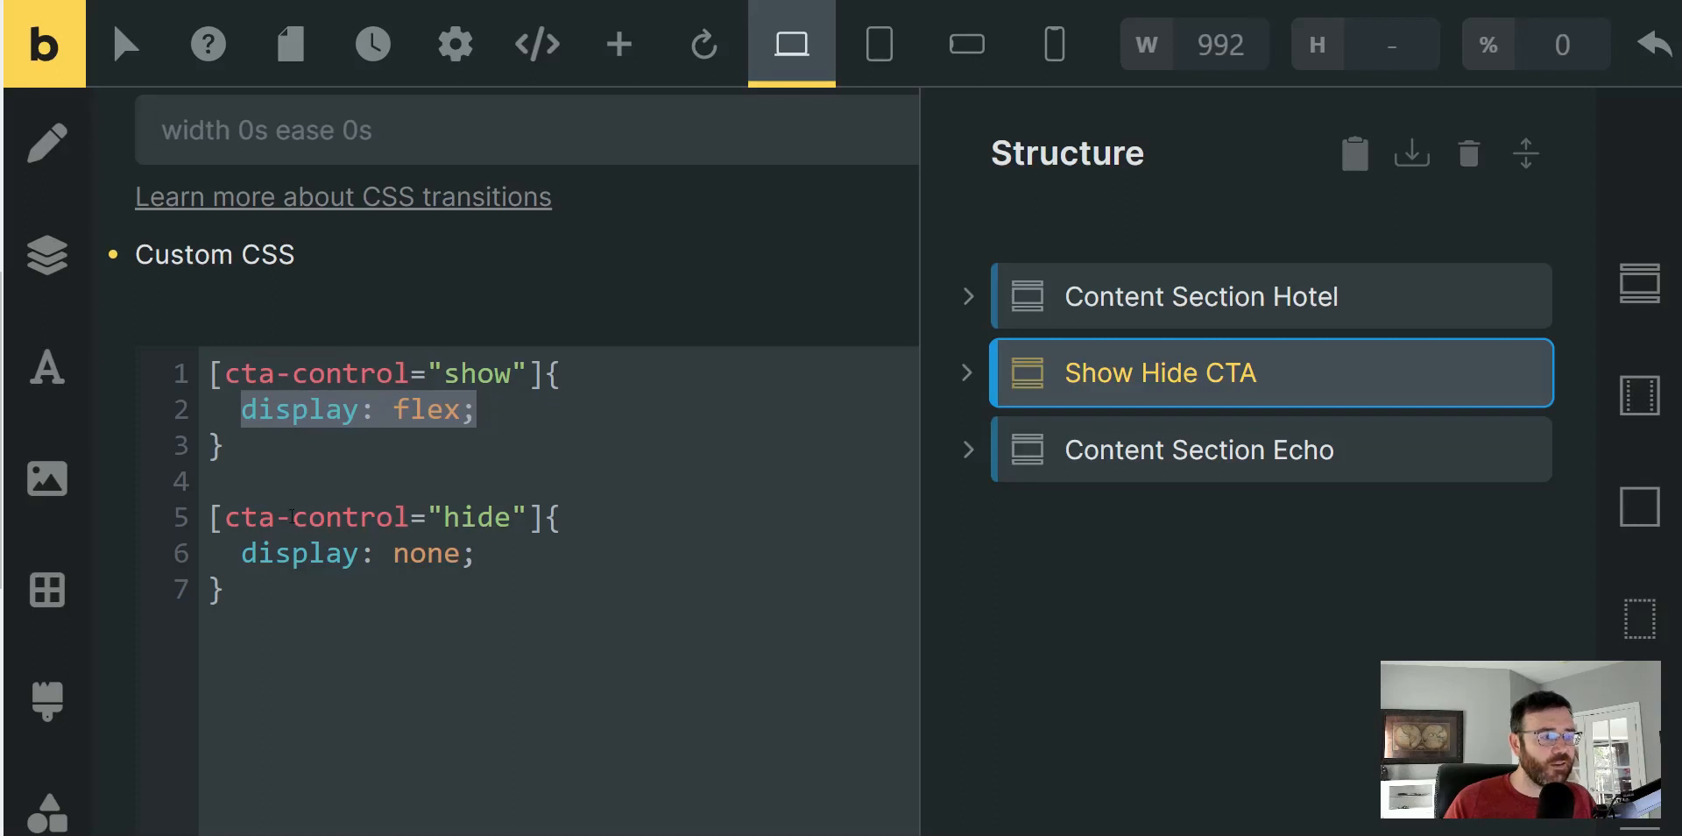
left_click_drag(226, 519, 513, 511)
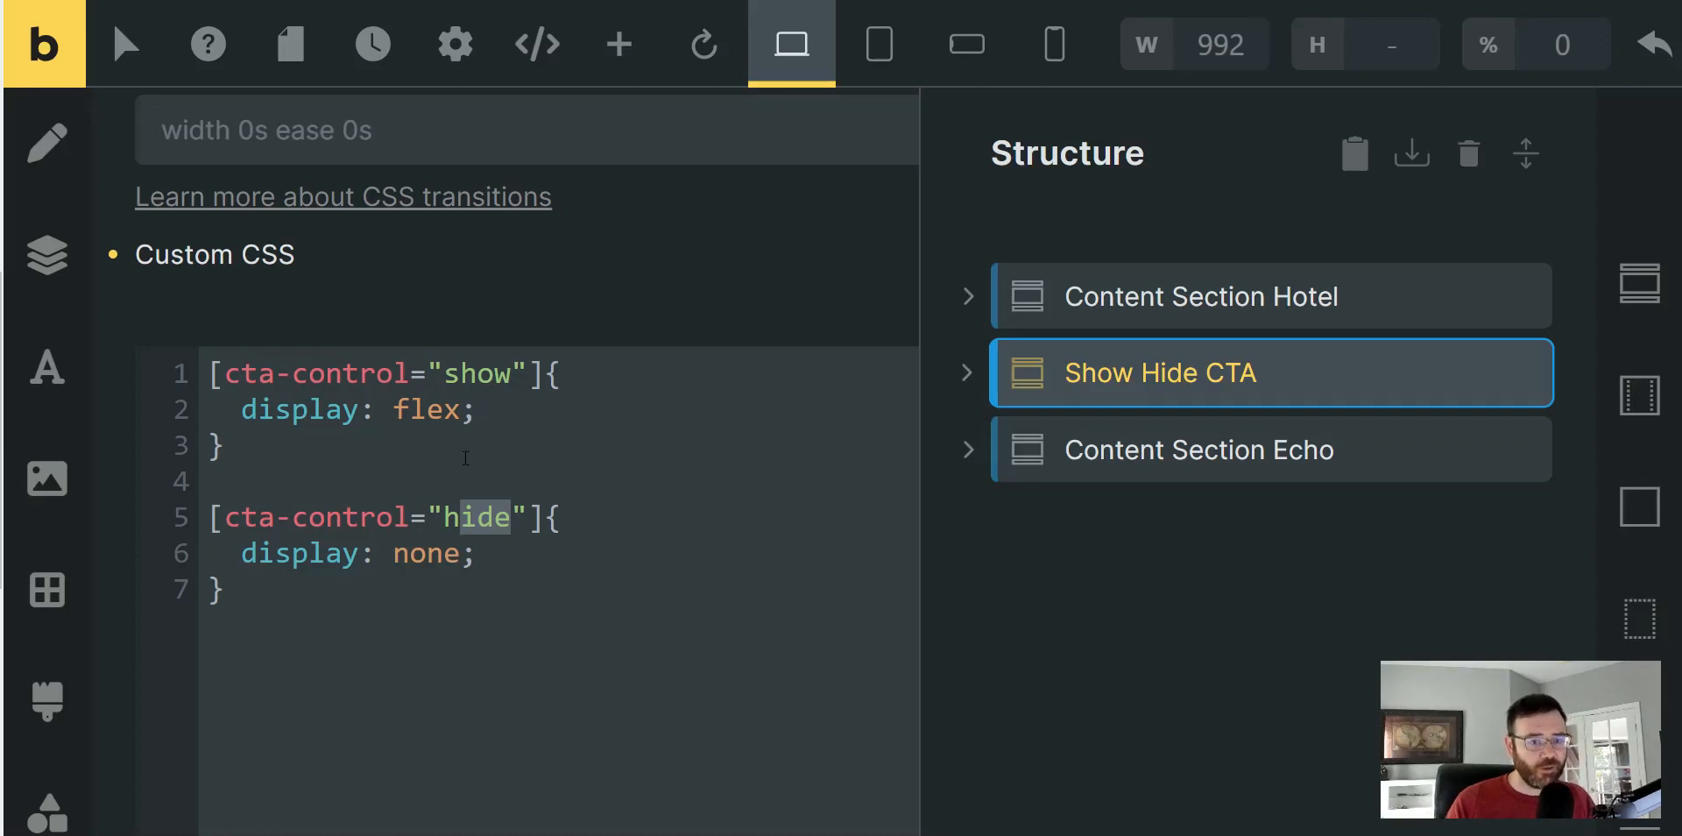
- Open the section's cta-control attribute and examine its name and its dynamic data value
key("ctrl+minus")
key("ctrl+minus")
key("ctrl+minus")
key("ctrl+minus")
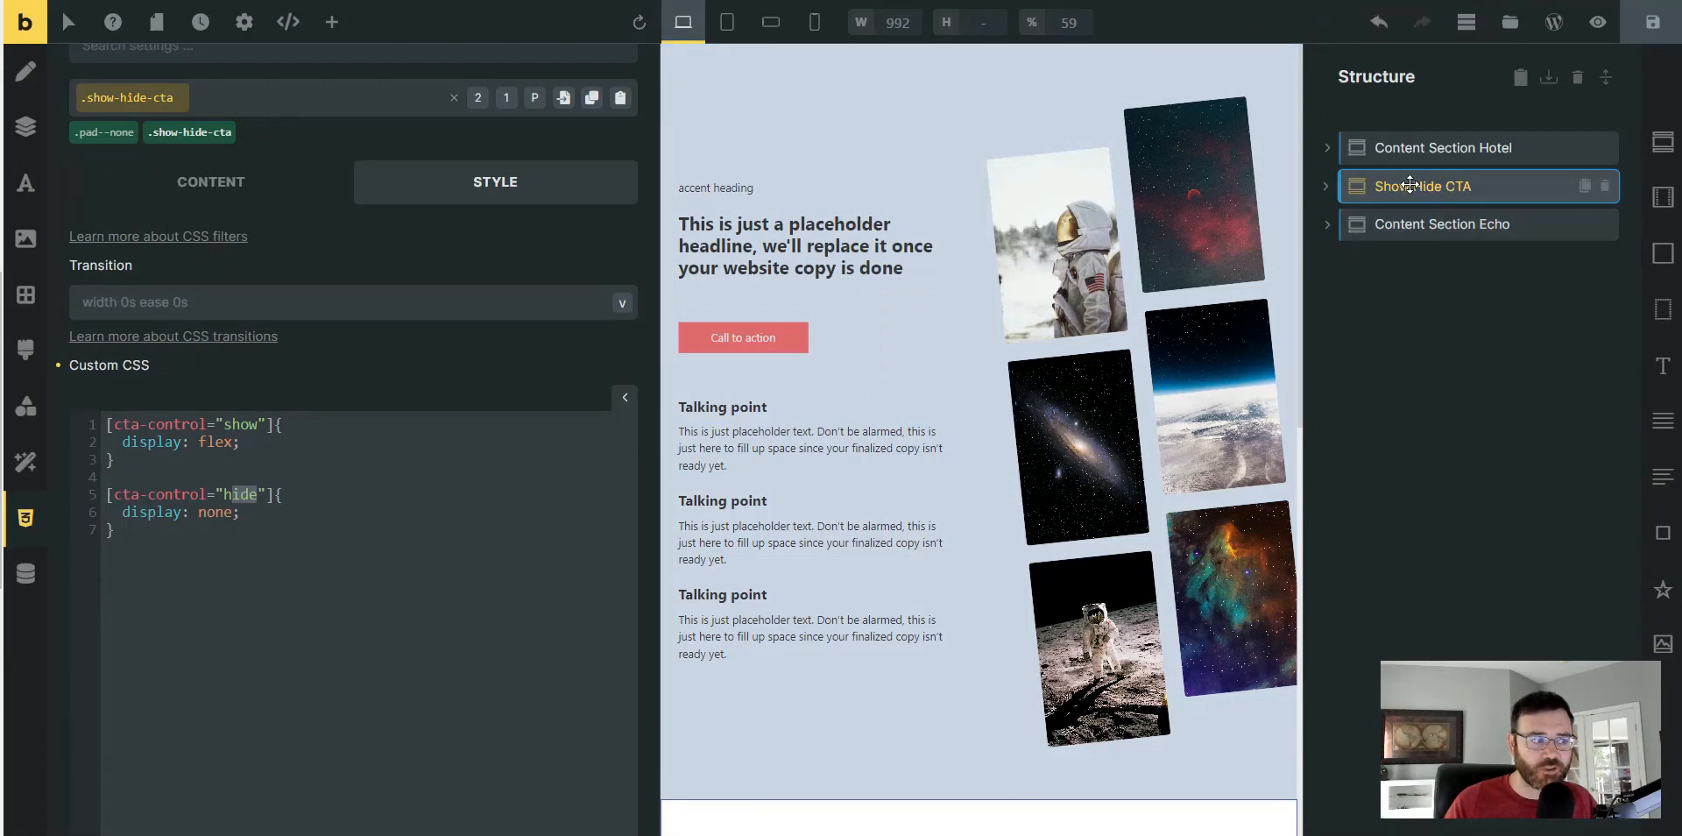
left_click(22, 575)
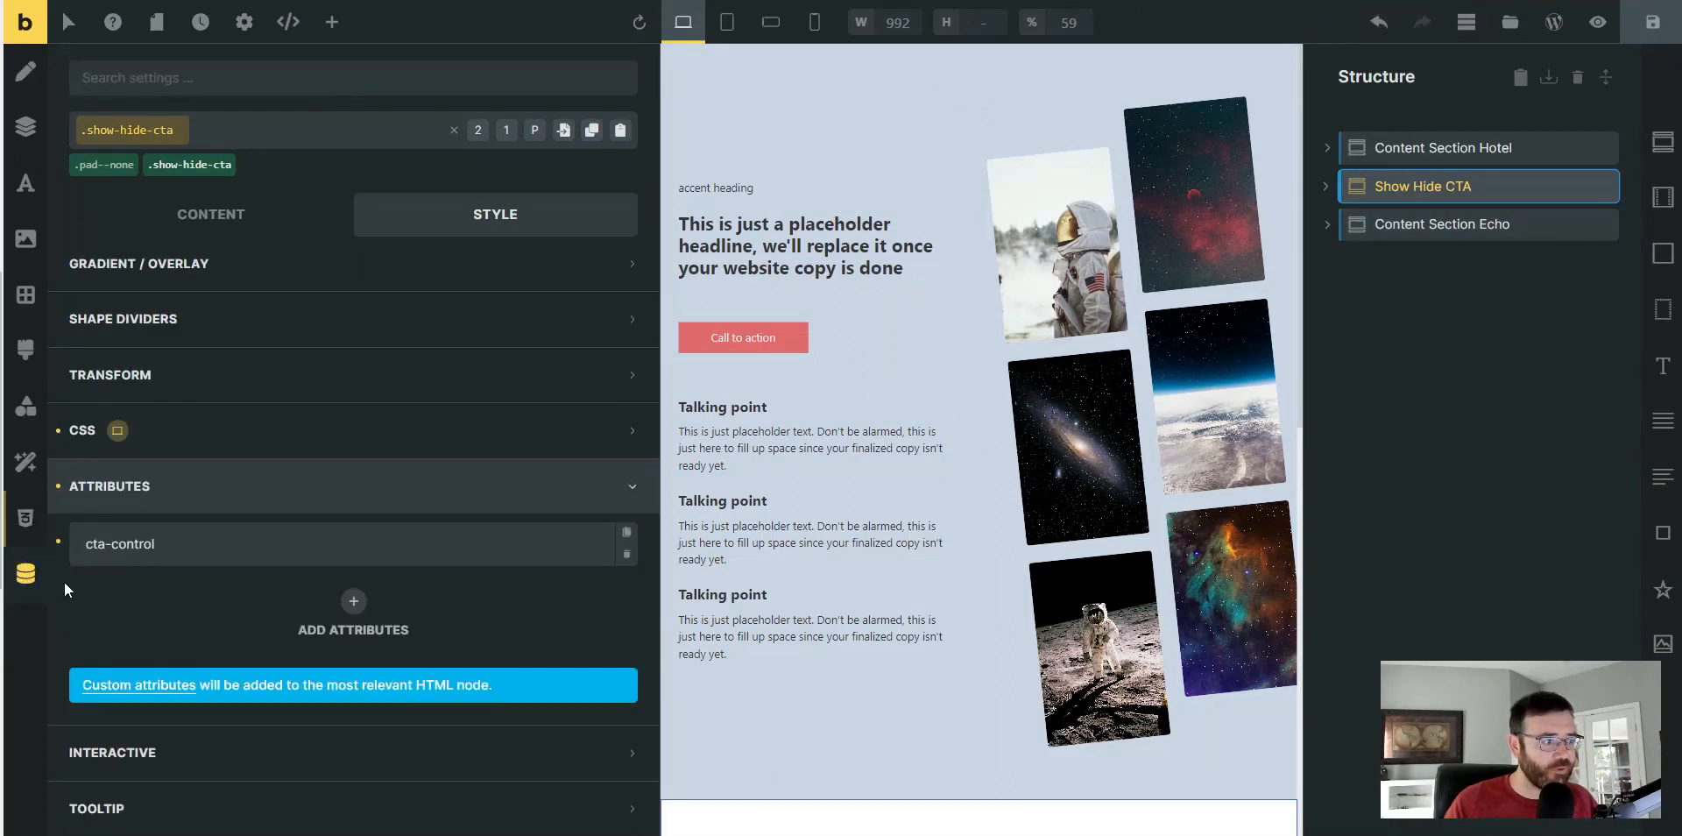
left_click(196, 543)
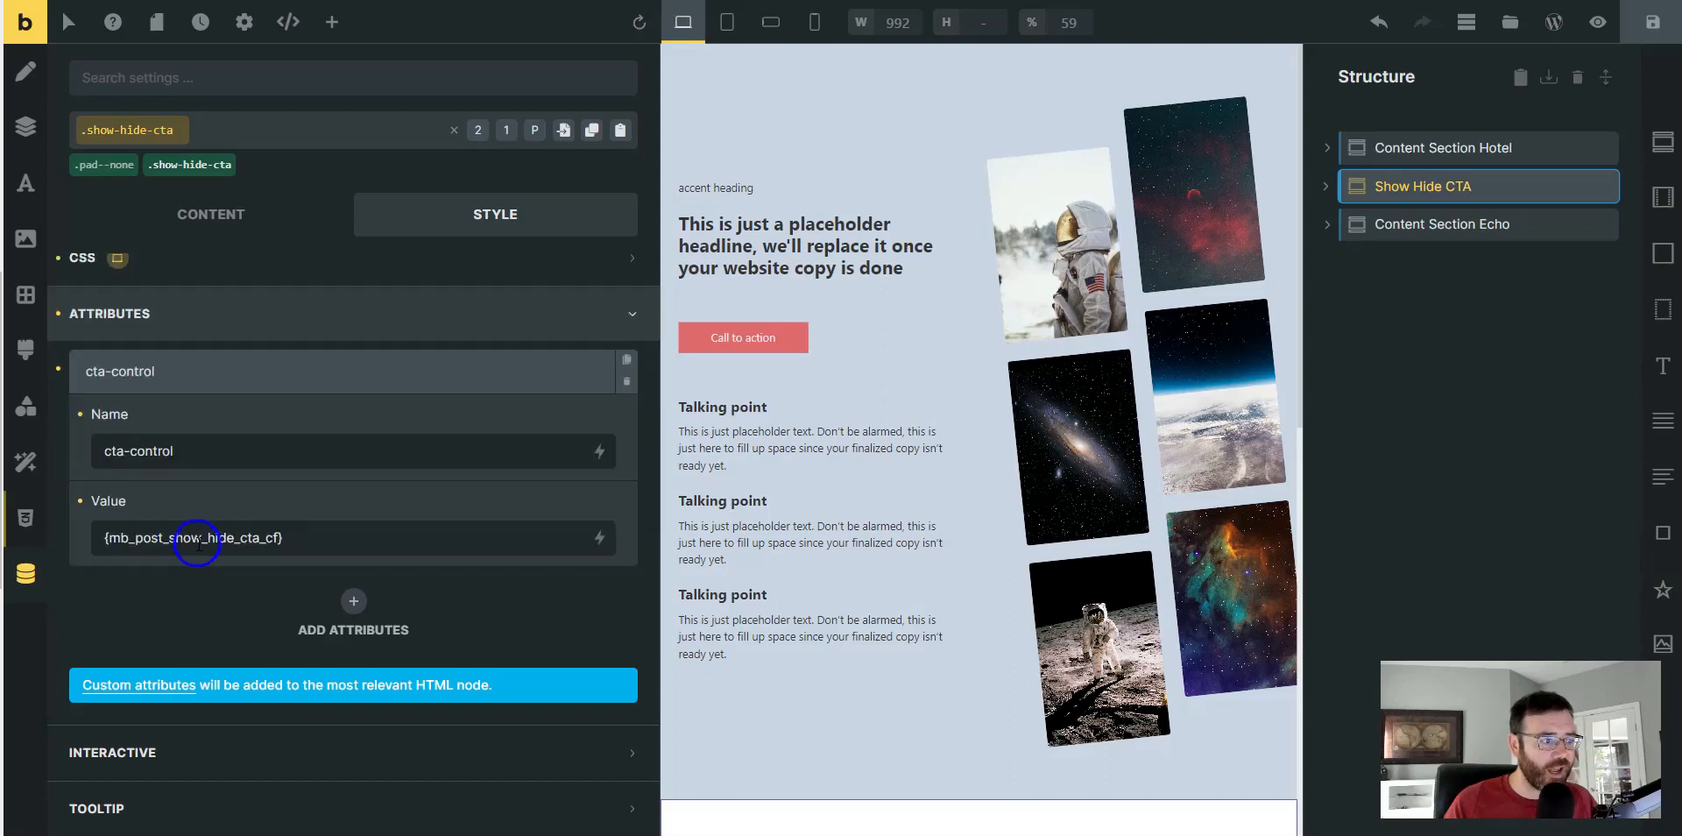
left_click_drag(206, 450, 99, 465)
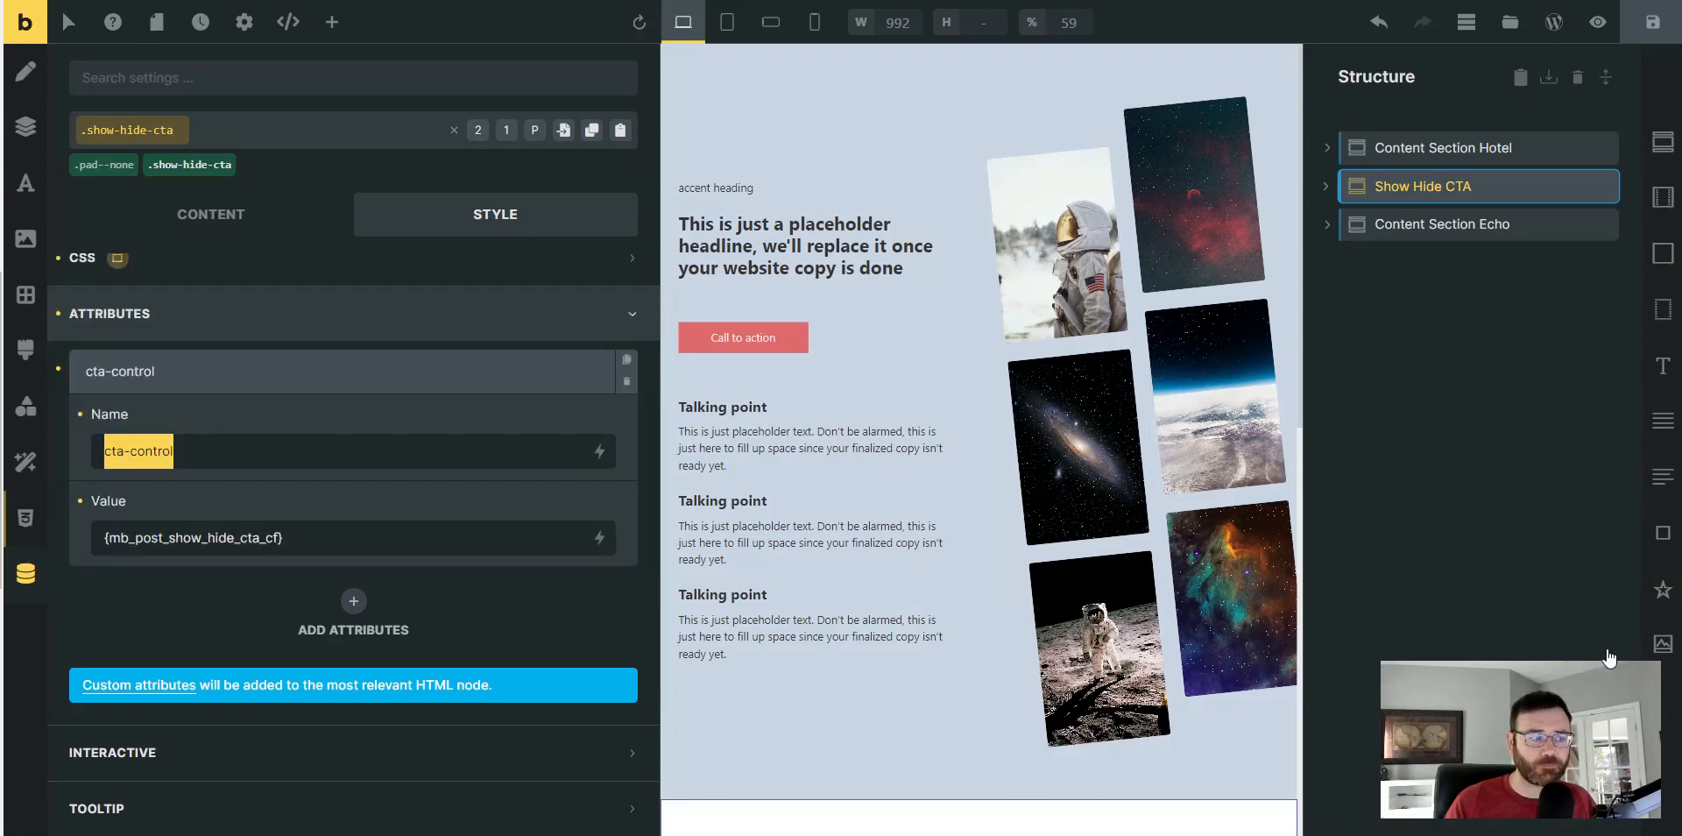
left_click(311, 541)
left_click_drag(311, 540, 81, 526)
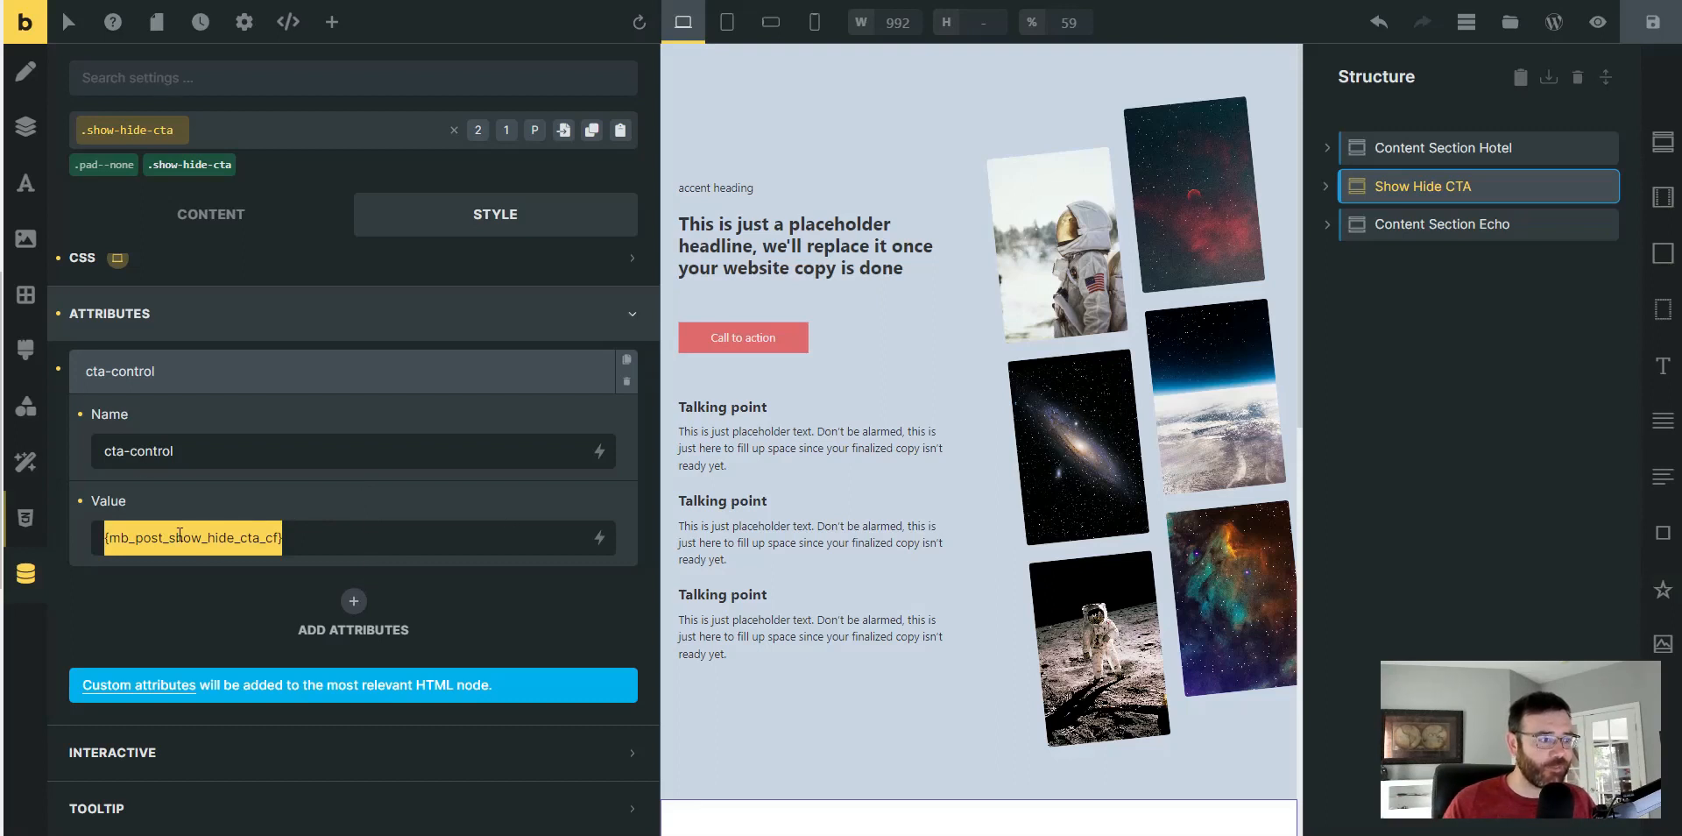
- Return to the custom CSS of the .show-hide-cta class and examine the "show" and "hide" values in its two selectors
scroll(180, 360, "up", 1)
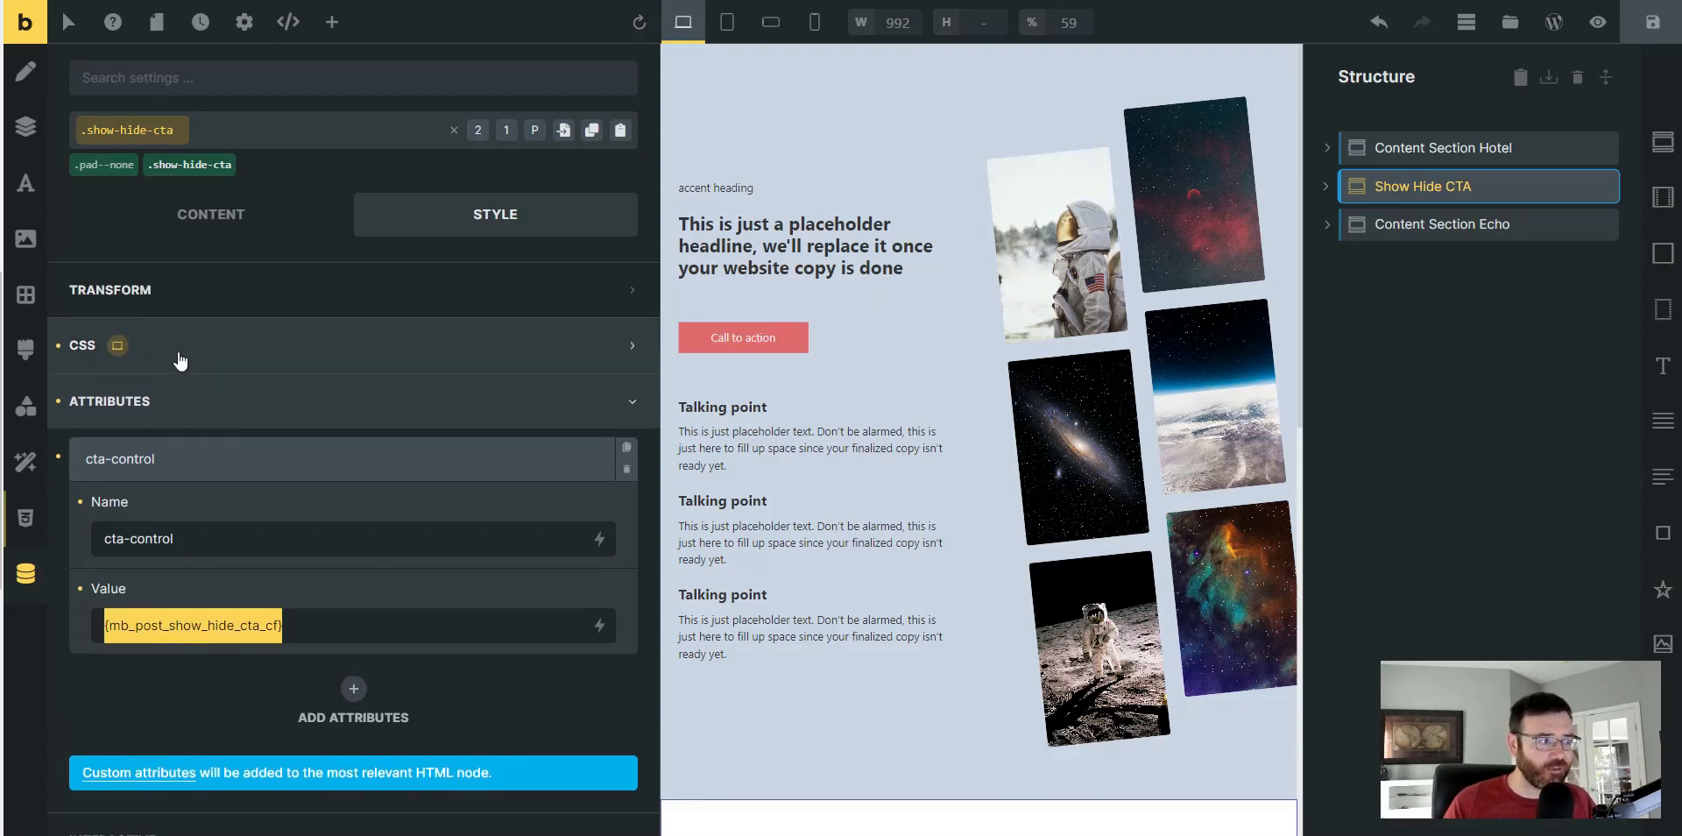
left_click(207, 353)
scroll(235, 491, "down", 1)
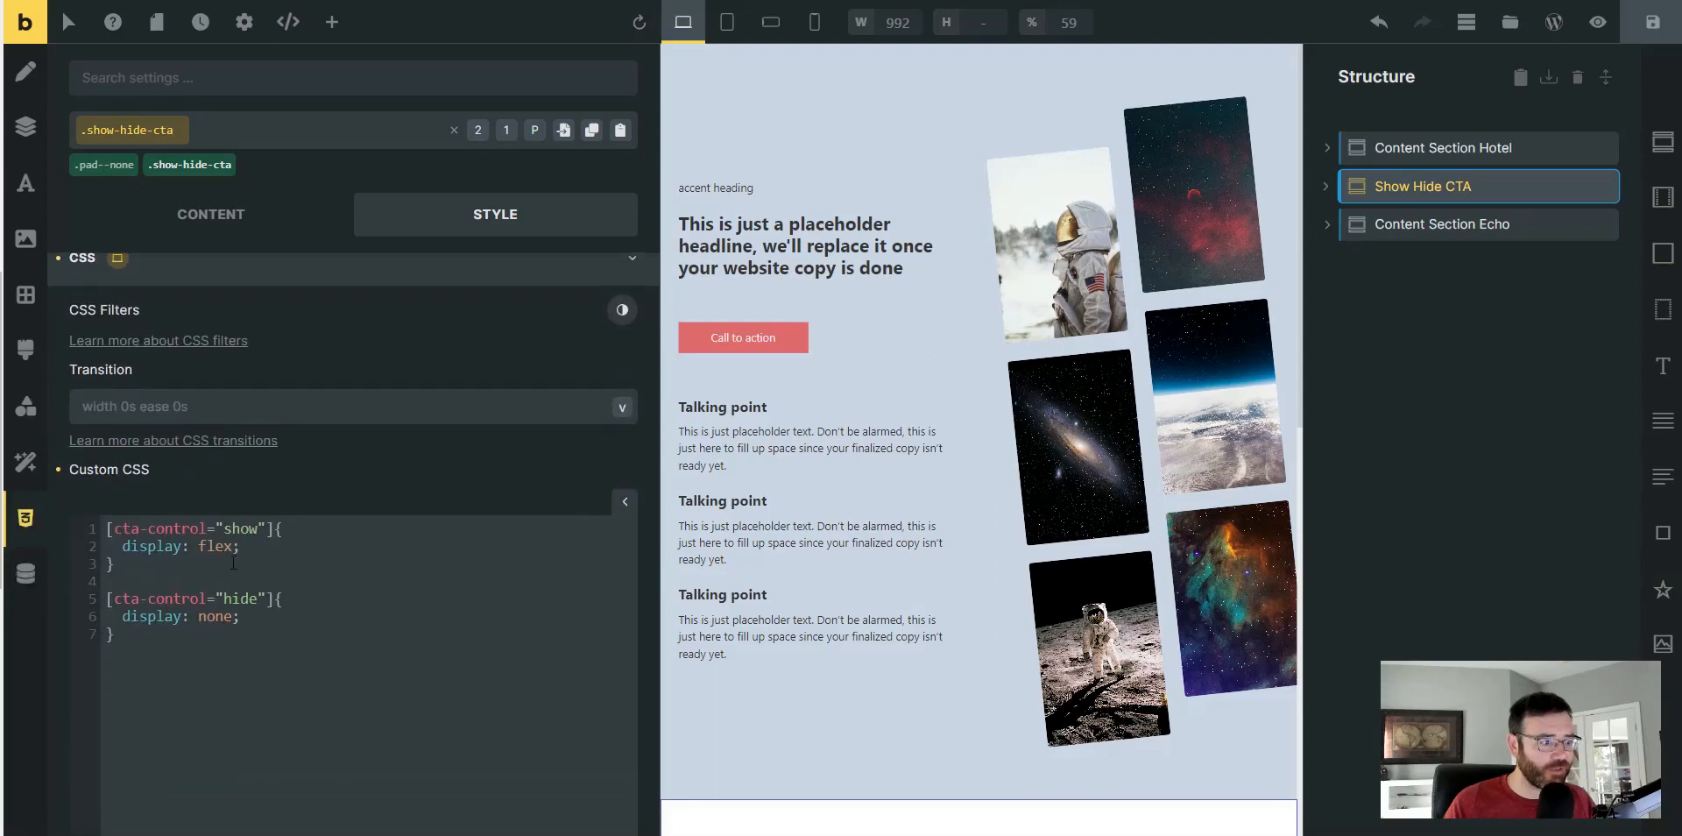
left_click_drag(224, 528, 259, 528)
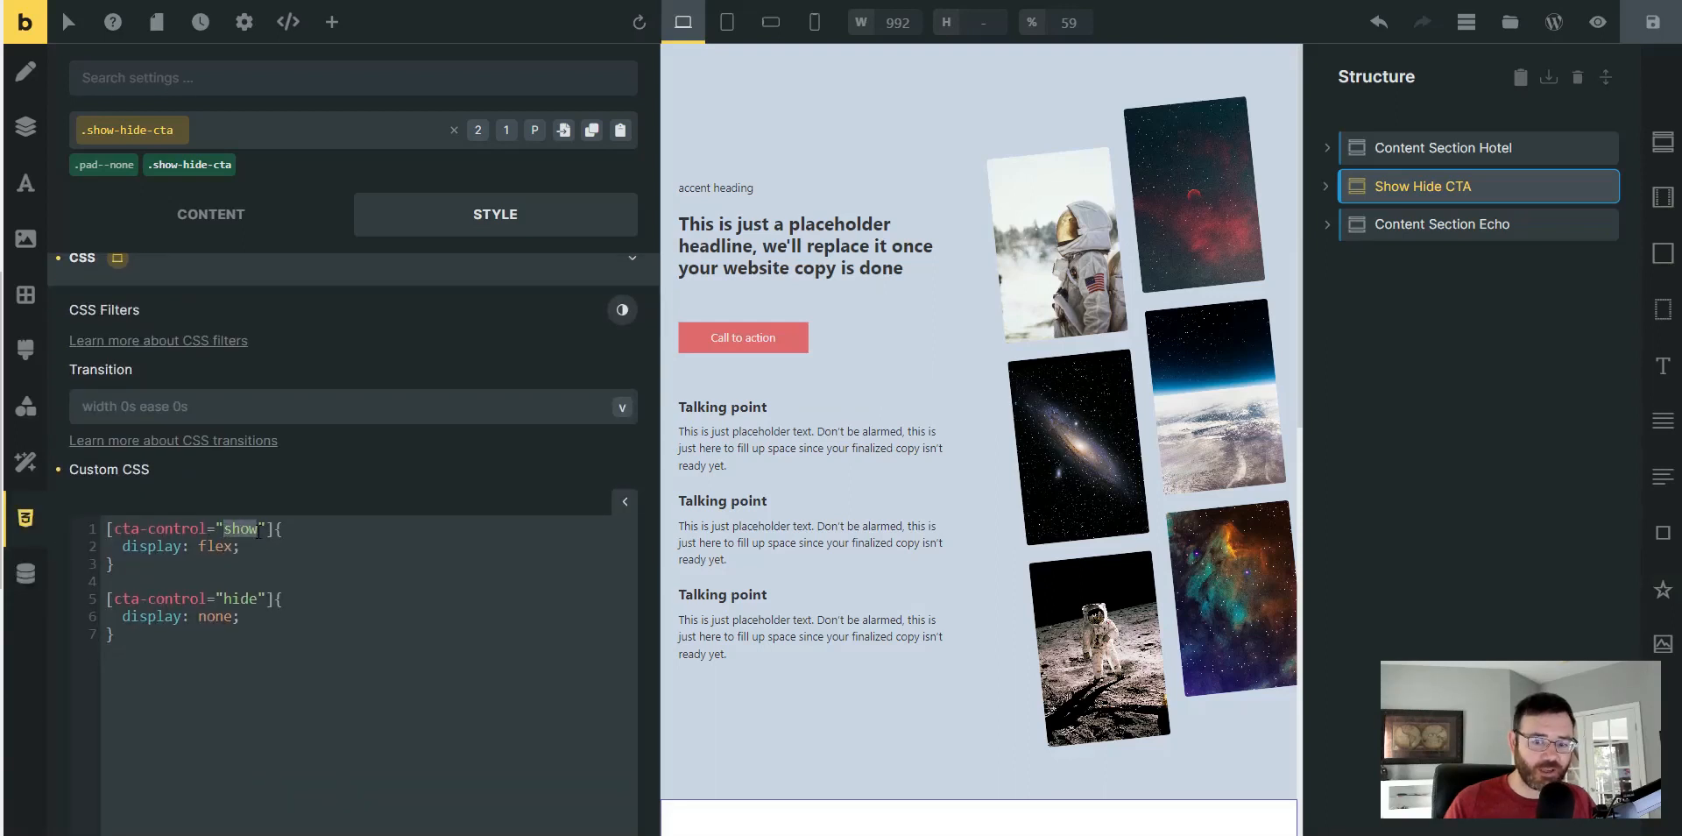
left_click_drag(224, 599, 257, 598)
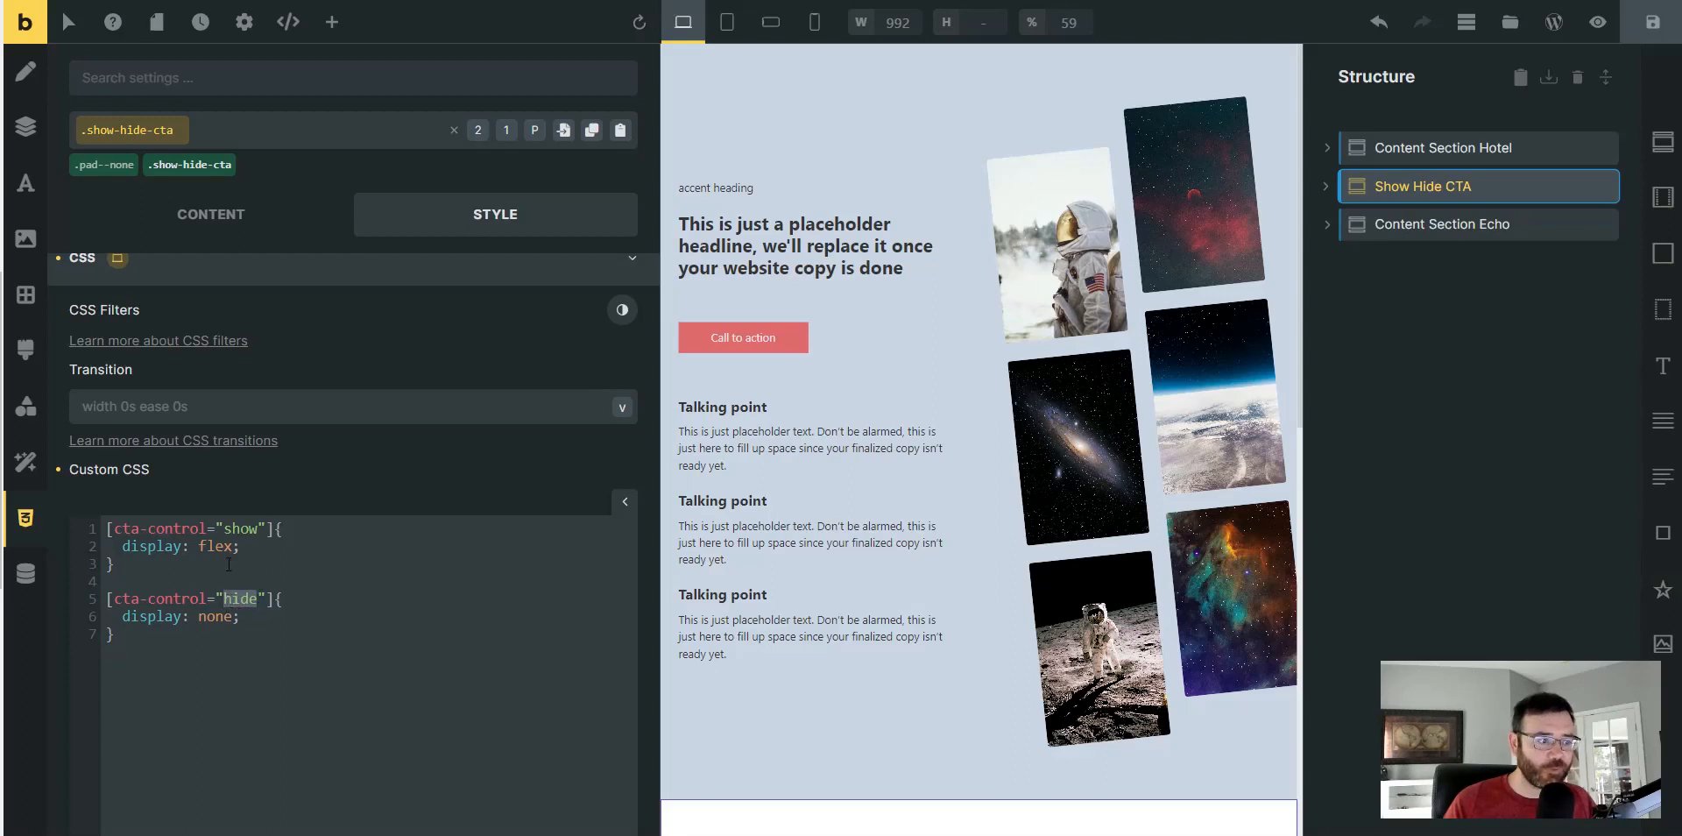
left_click(240, 528)
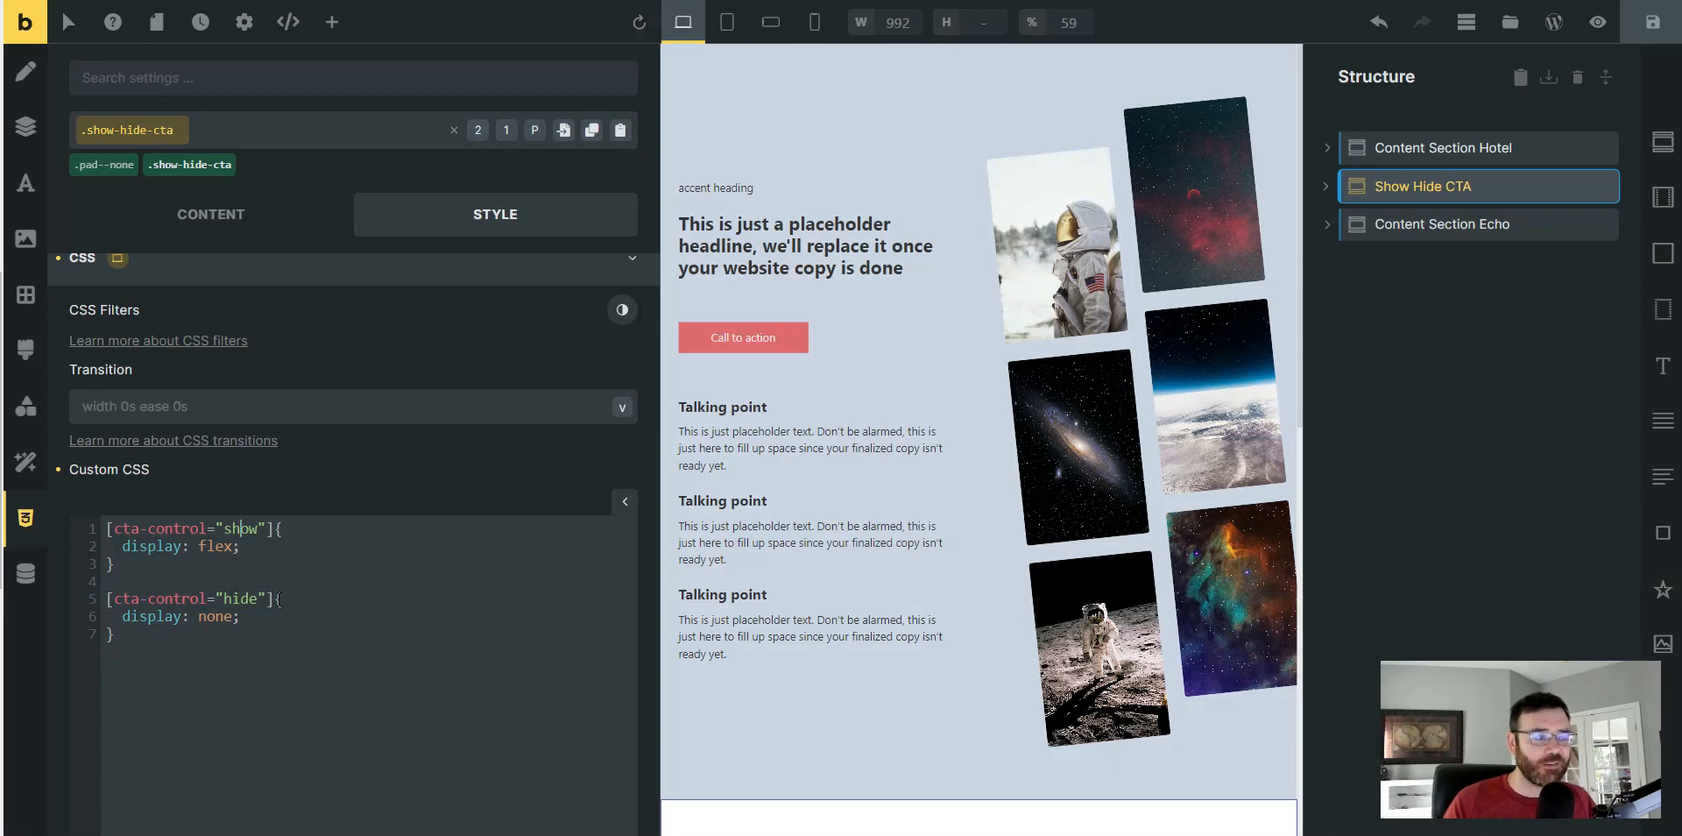
- Locate the "We Want To Hide This Section" block in the preview and review both cta-control rules, ending with display: none
scroll(797, 561, "down", 6)
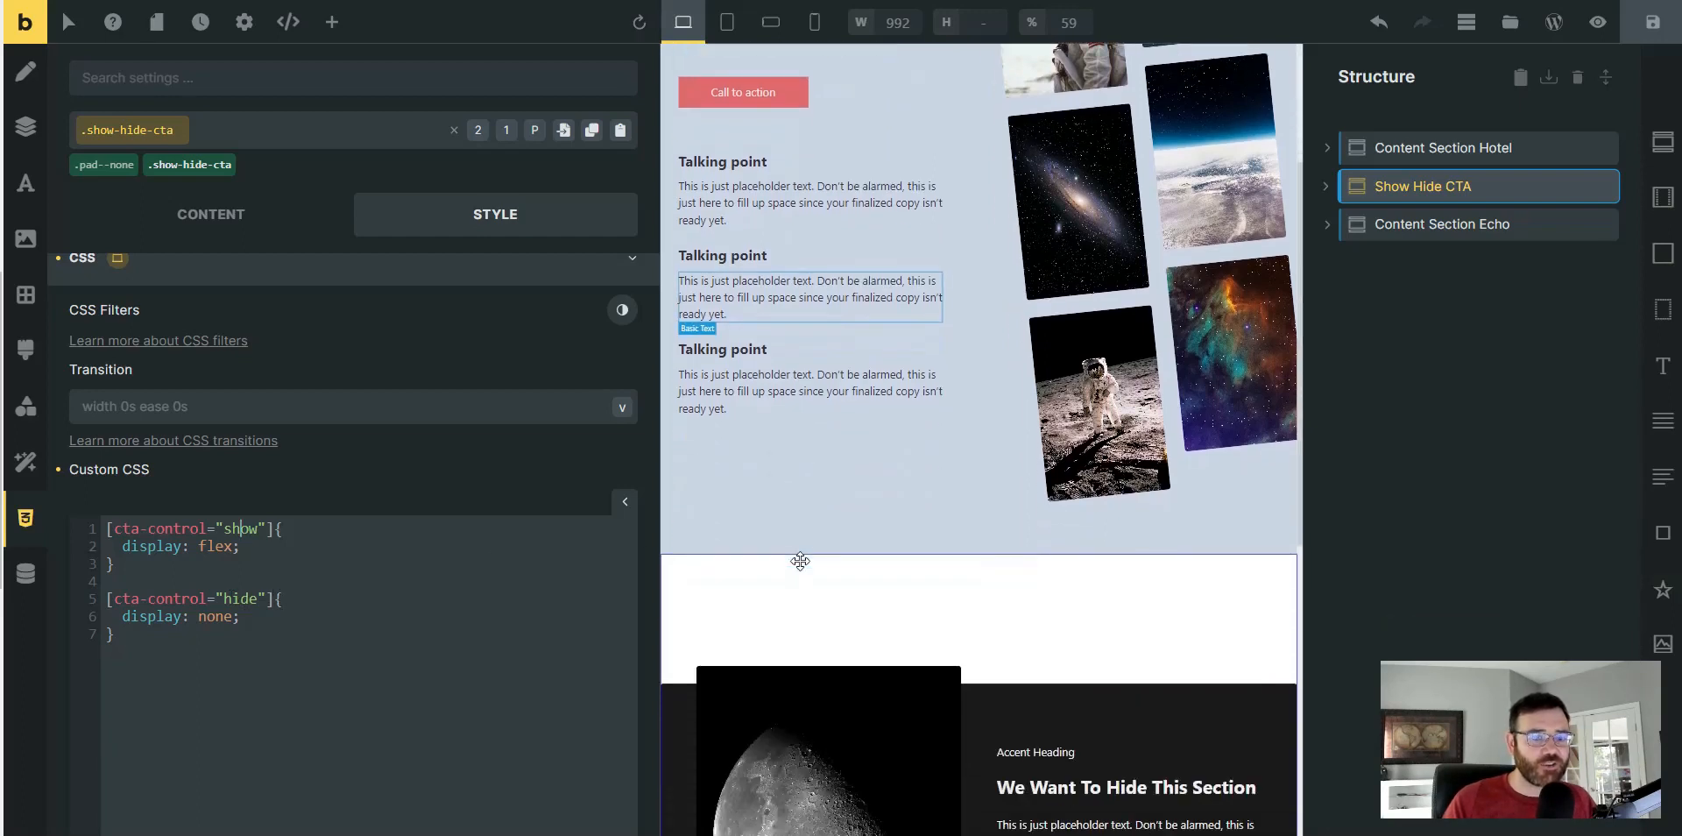
scroll(830, 535, "down", 1)
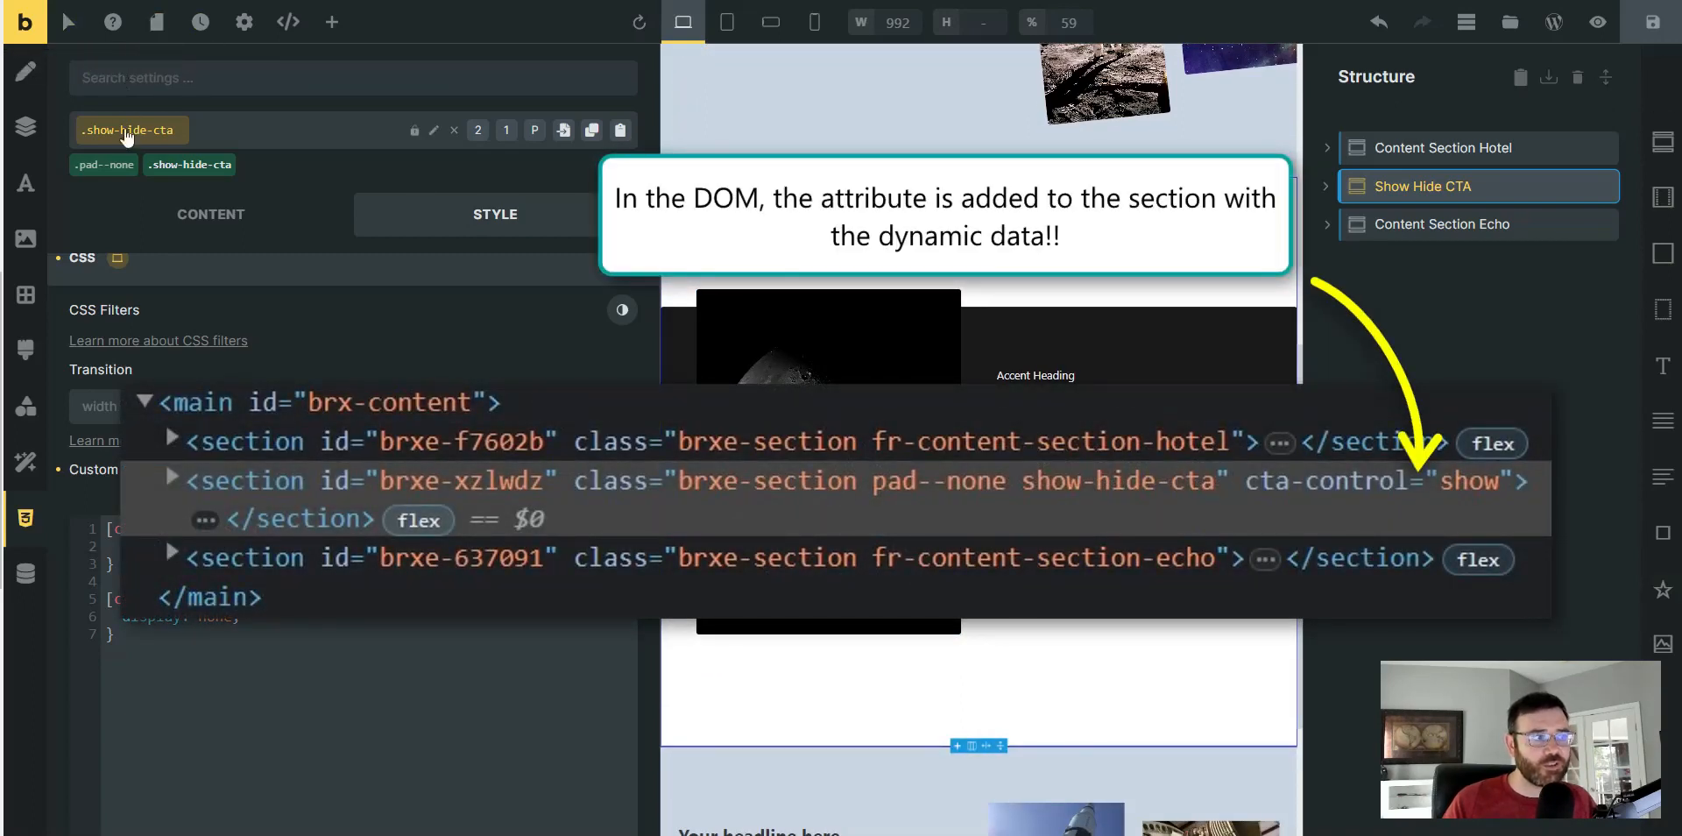
scroll(263, 351, "up", 2)
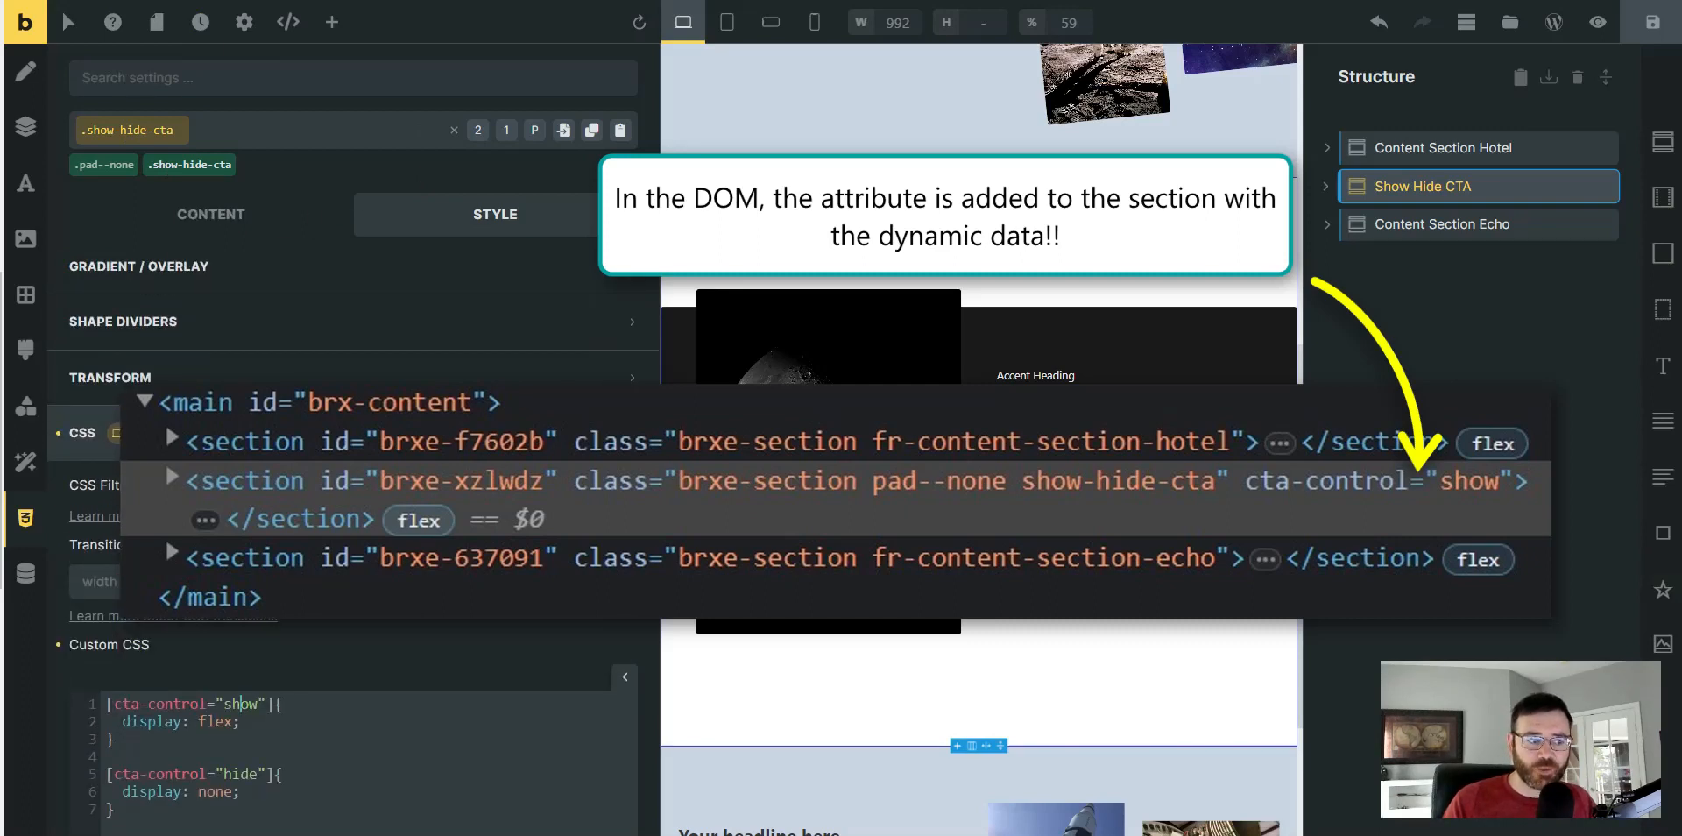
scroll(314, 562, "down", 2)
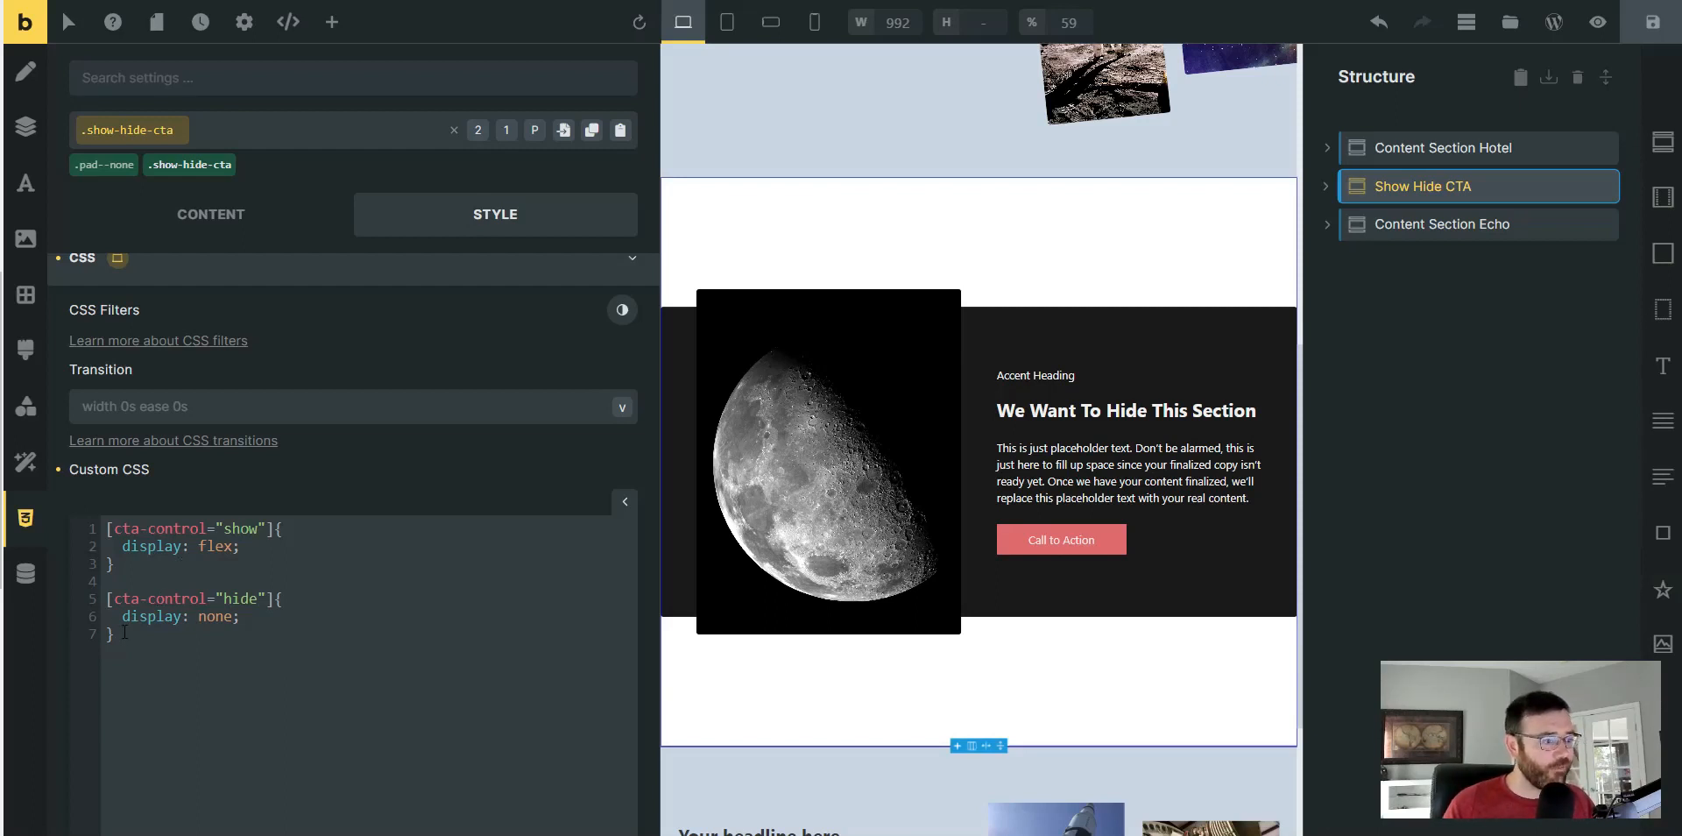
left_click_drag(125, 632, 107, 525)
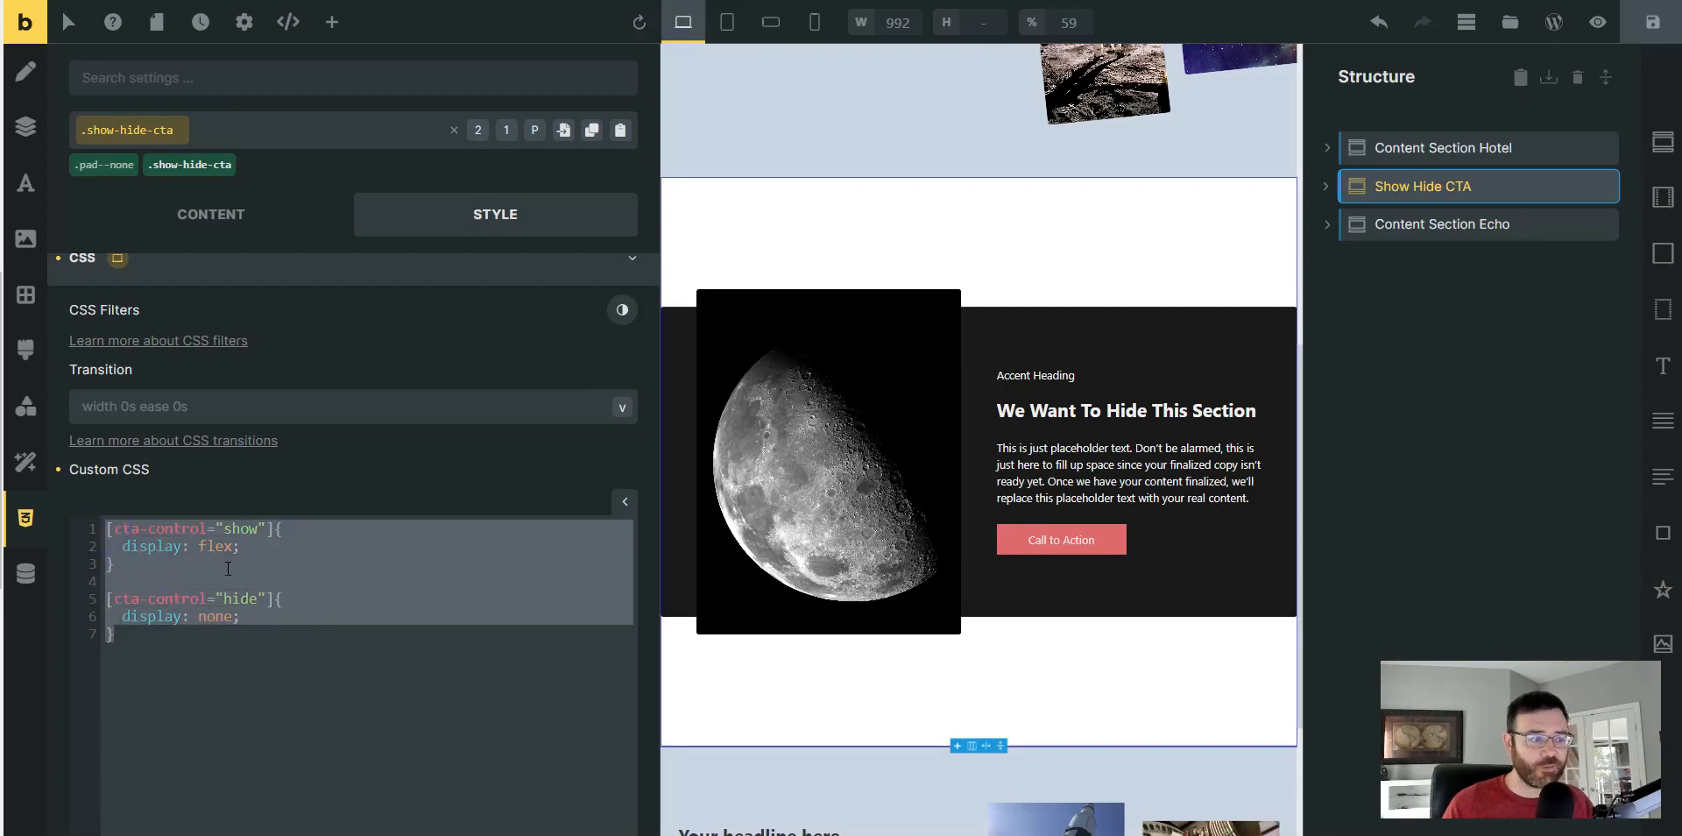
left_click(302, 567)
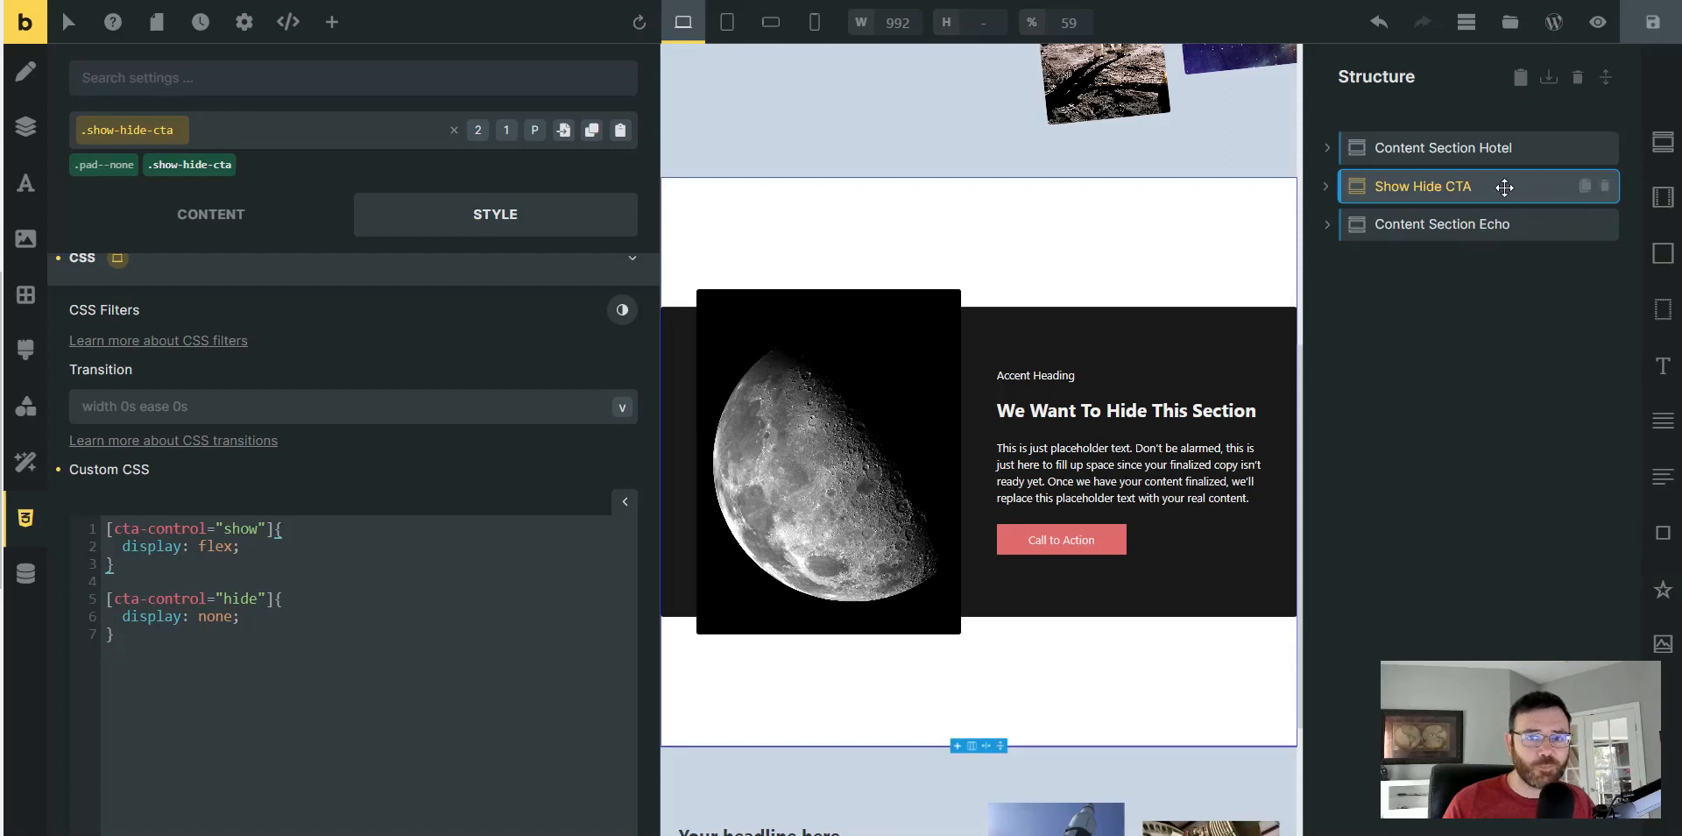
left_click_drag(242, 616, 97, 618)
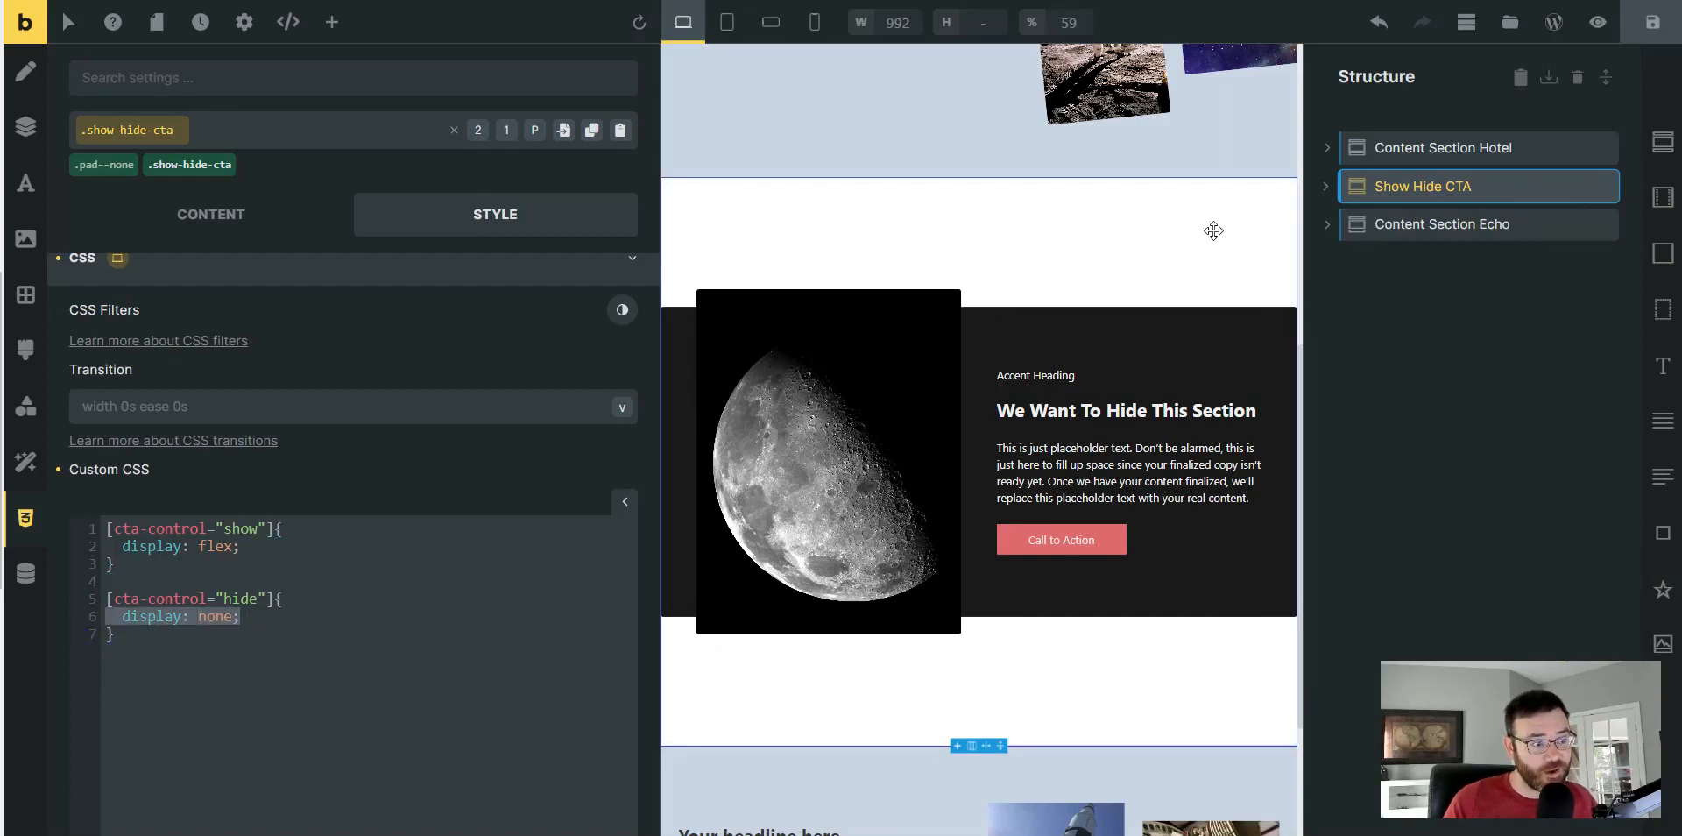
- Add the existing display-none class to the Show Hide CTA section and save the page
left_click(292, 130)
type("dis")
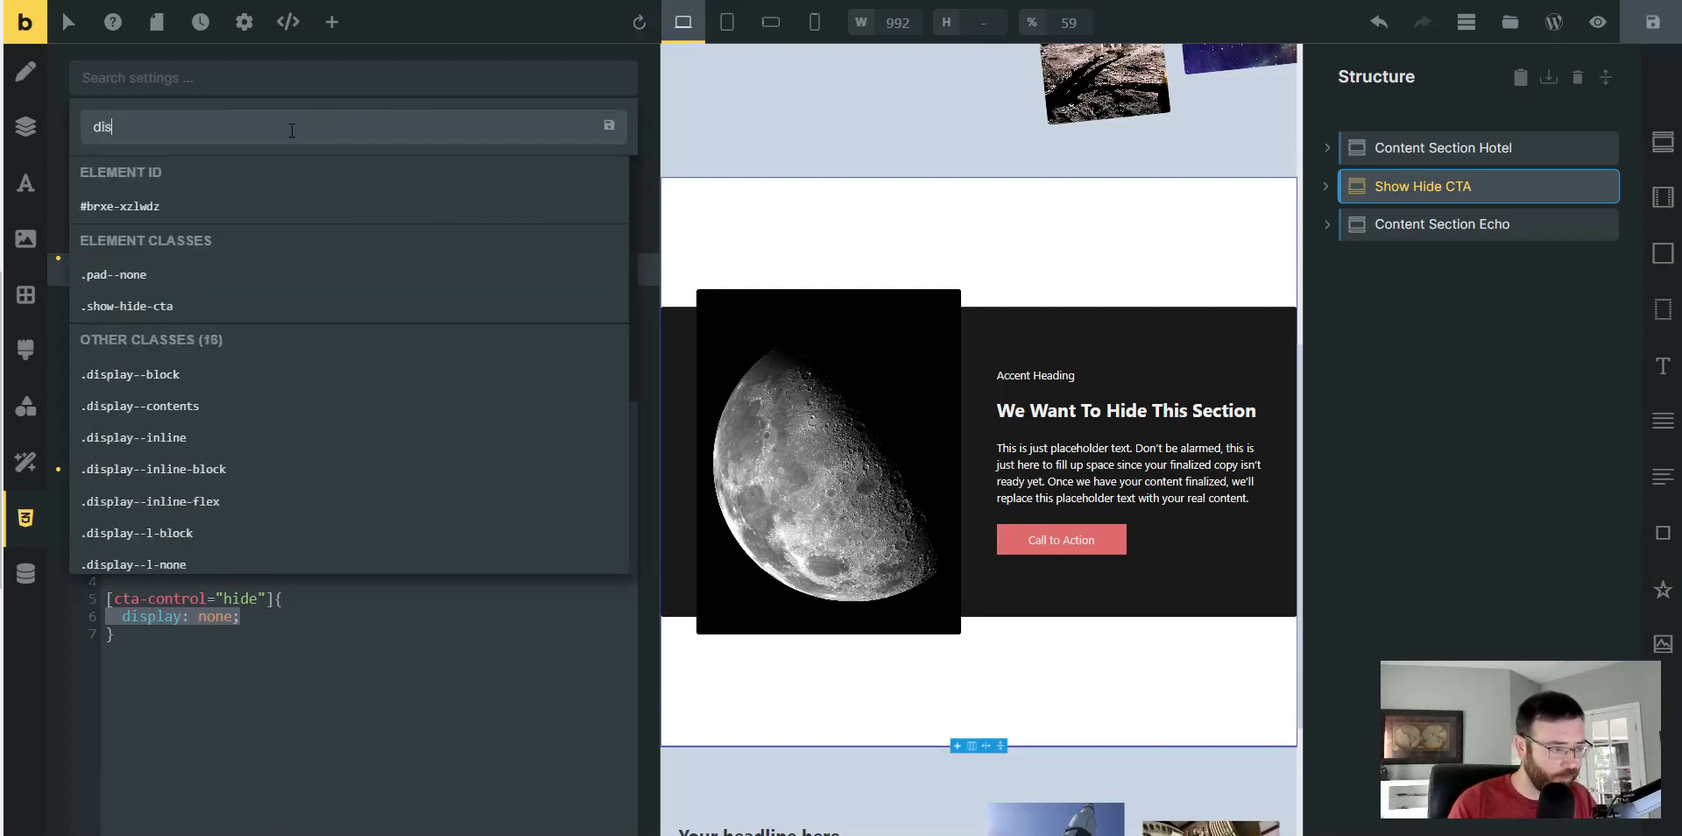
type("pl")
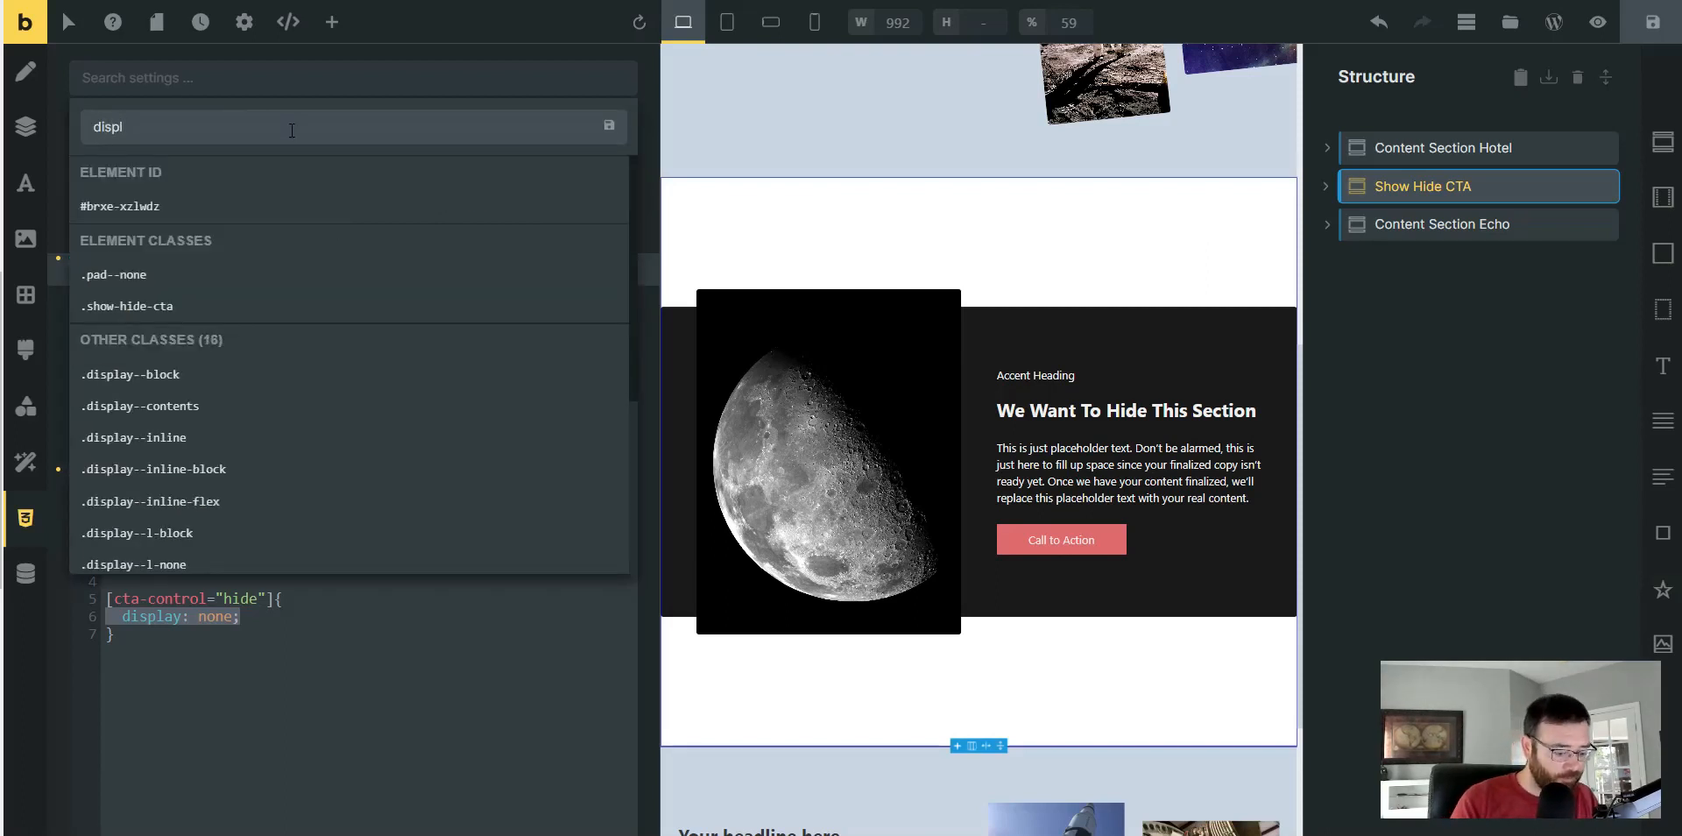
type("ay-none")
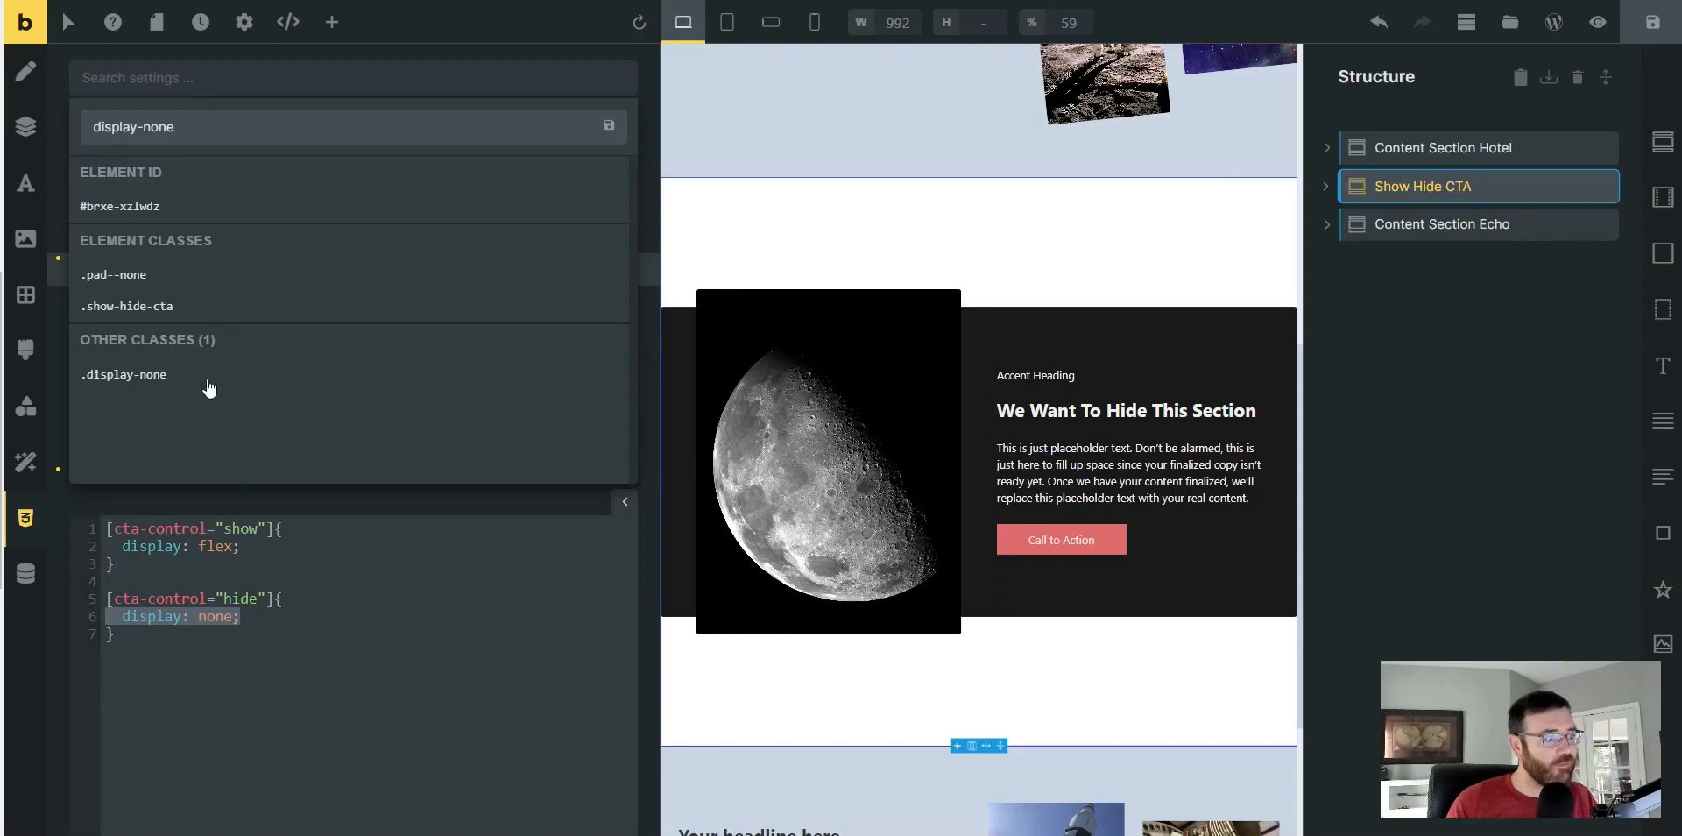
left_click(207, 380)
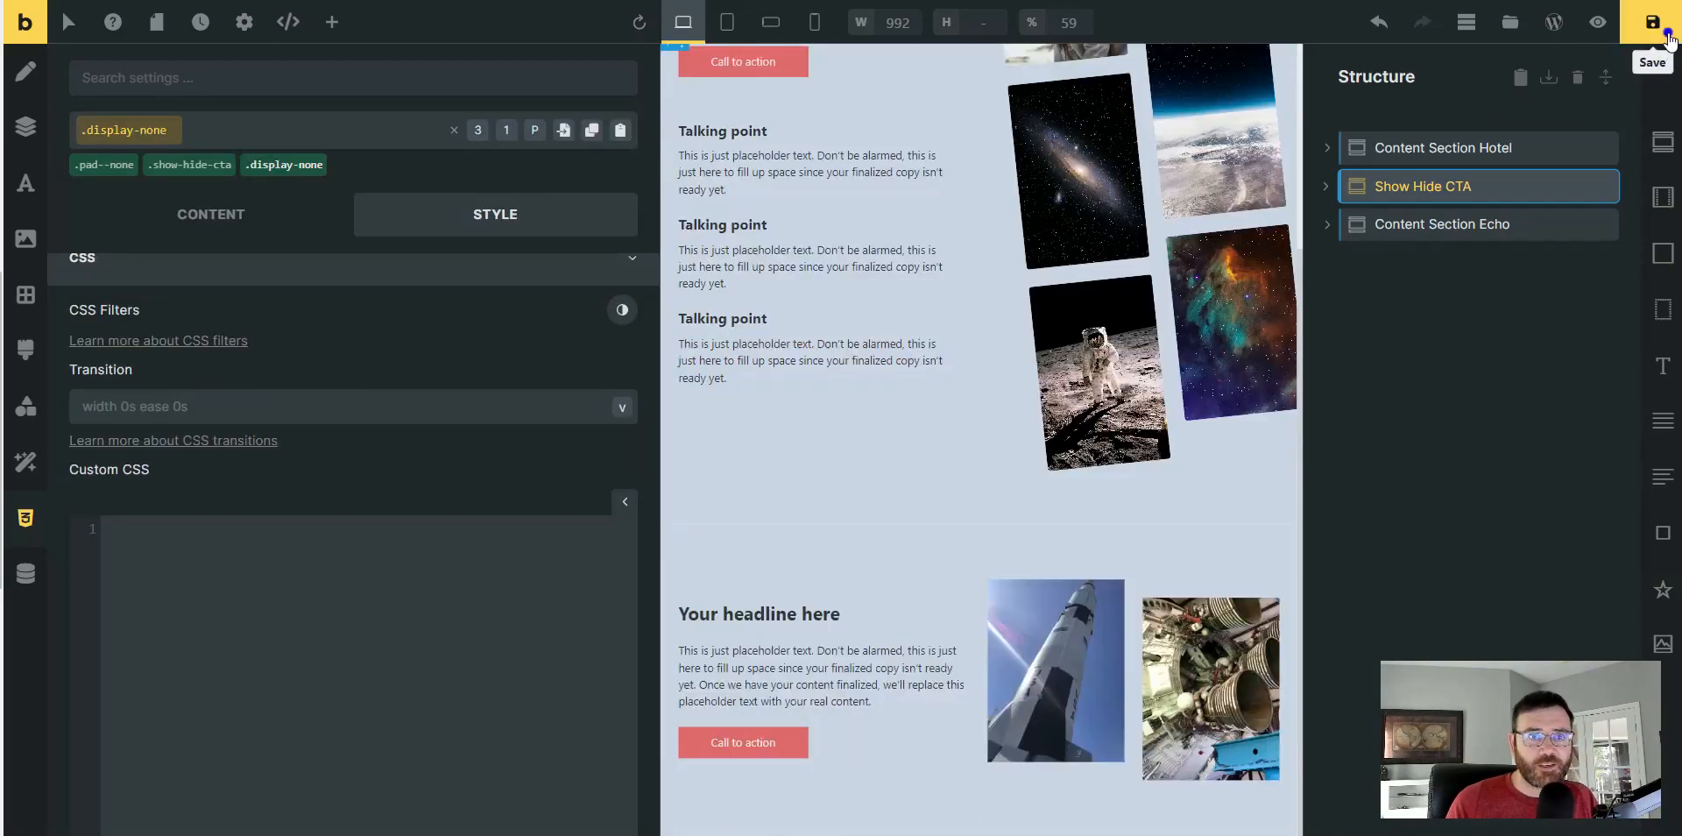
left_click(1653, 21)
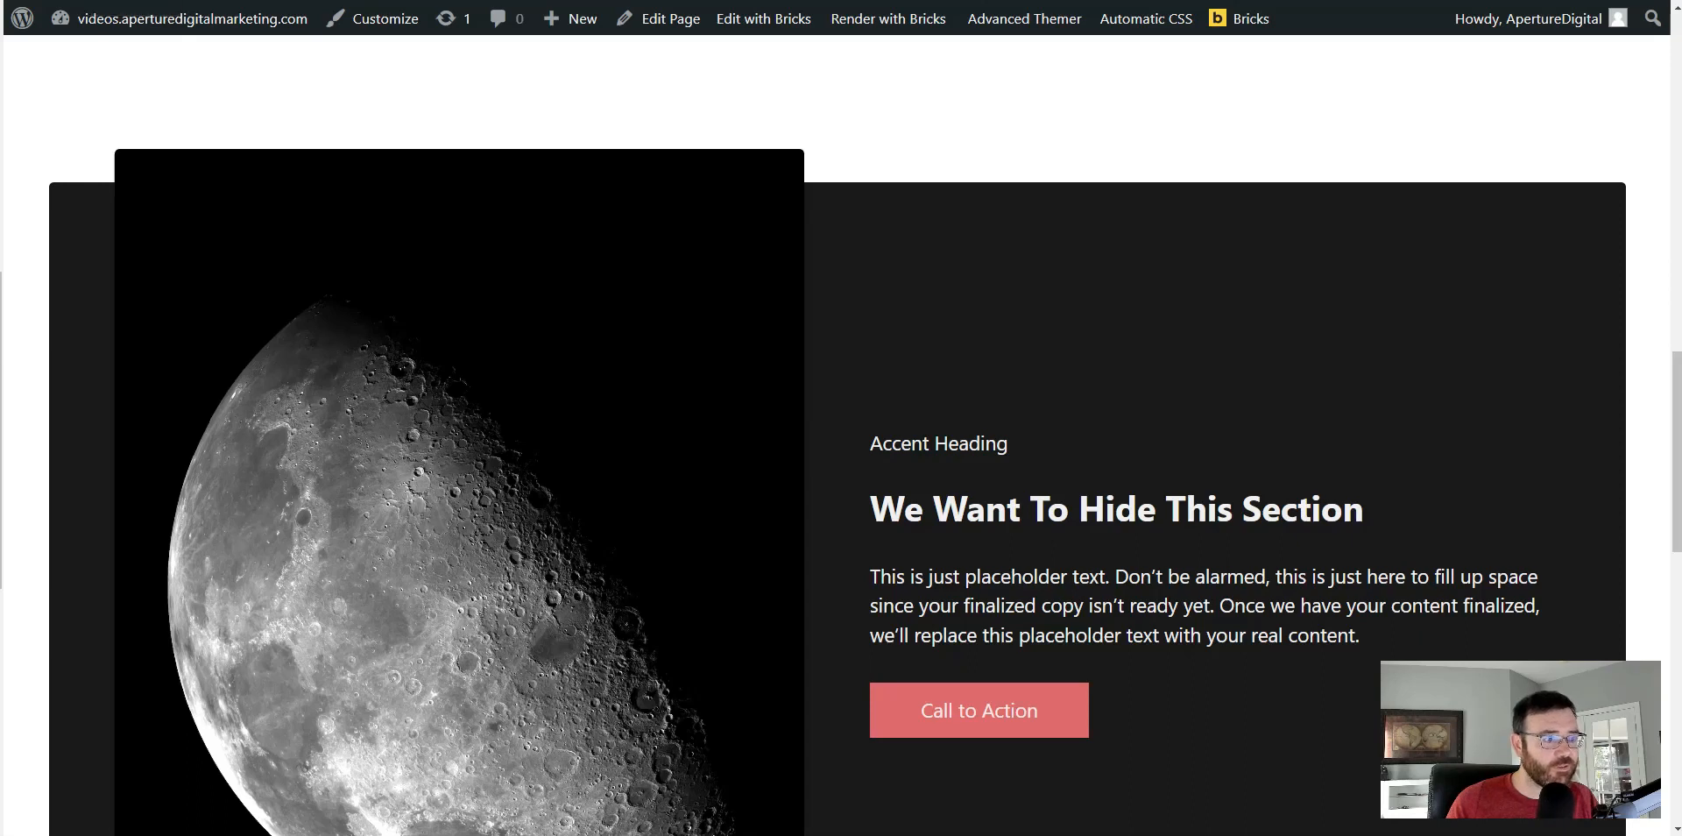
- Switch to the live page, reload it and open the developer tools by inspecting the content area
key("F5")
key("ctrl+minus")
key("ctrl+minus")
key("ctrl+minus")
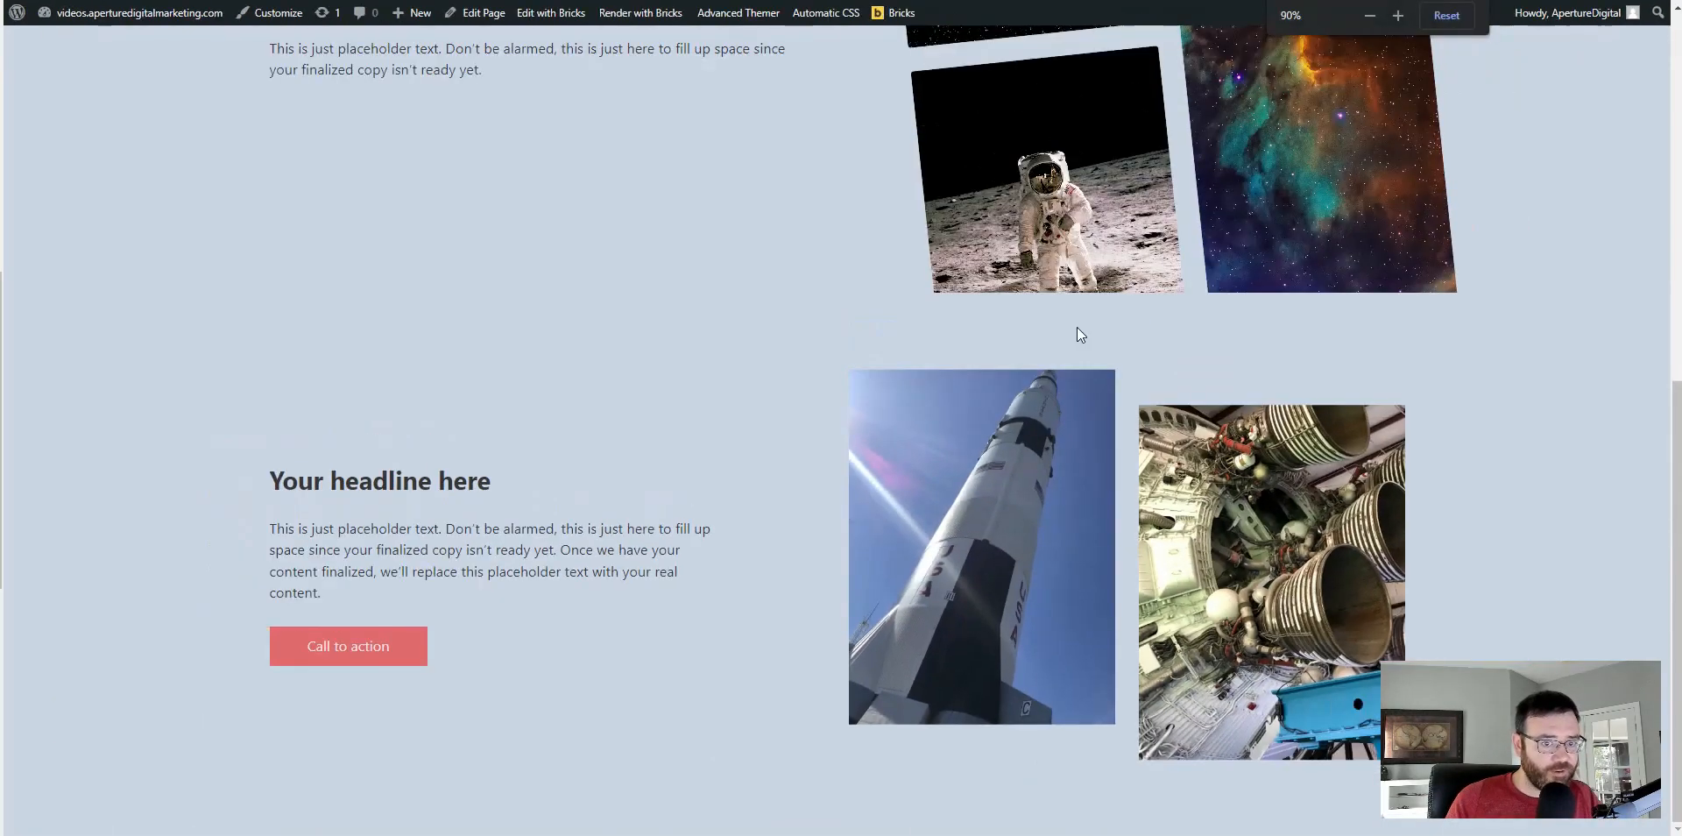
right_click(529, 329)
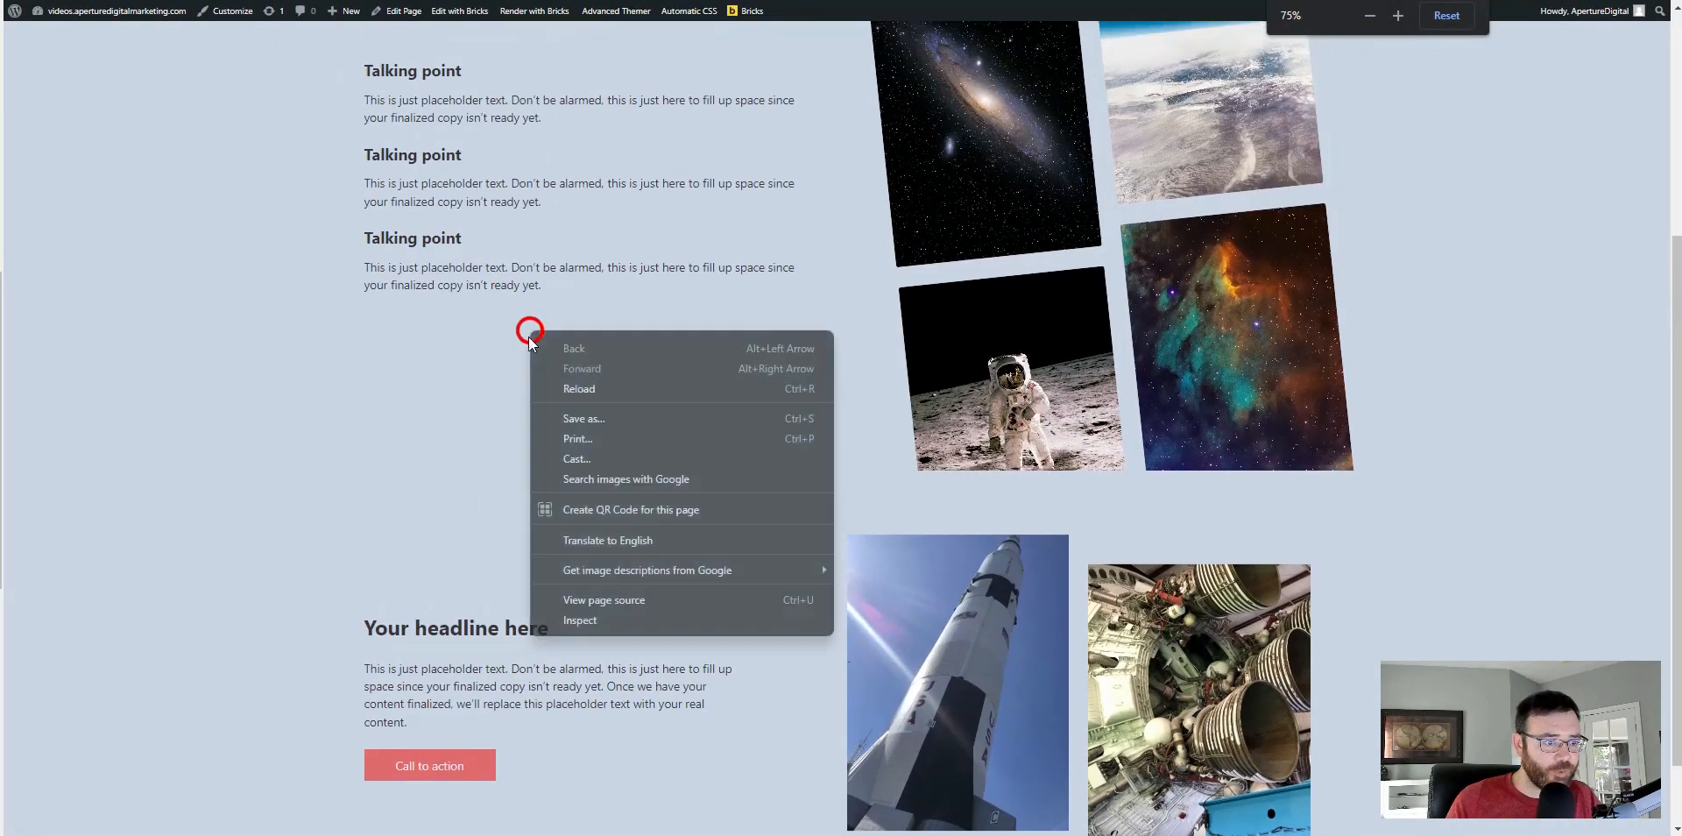
left_click(622, 617)
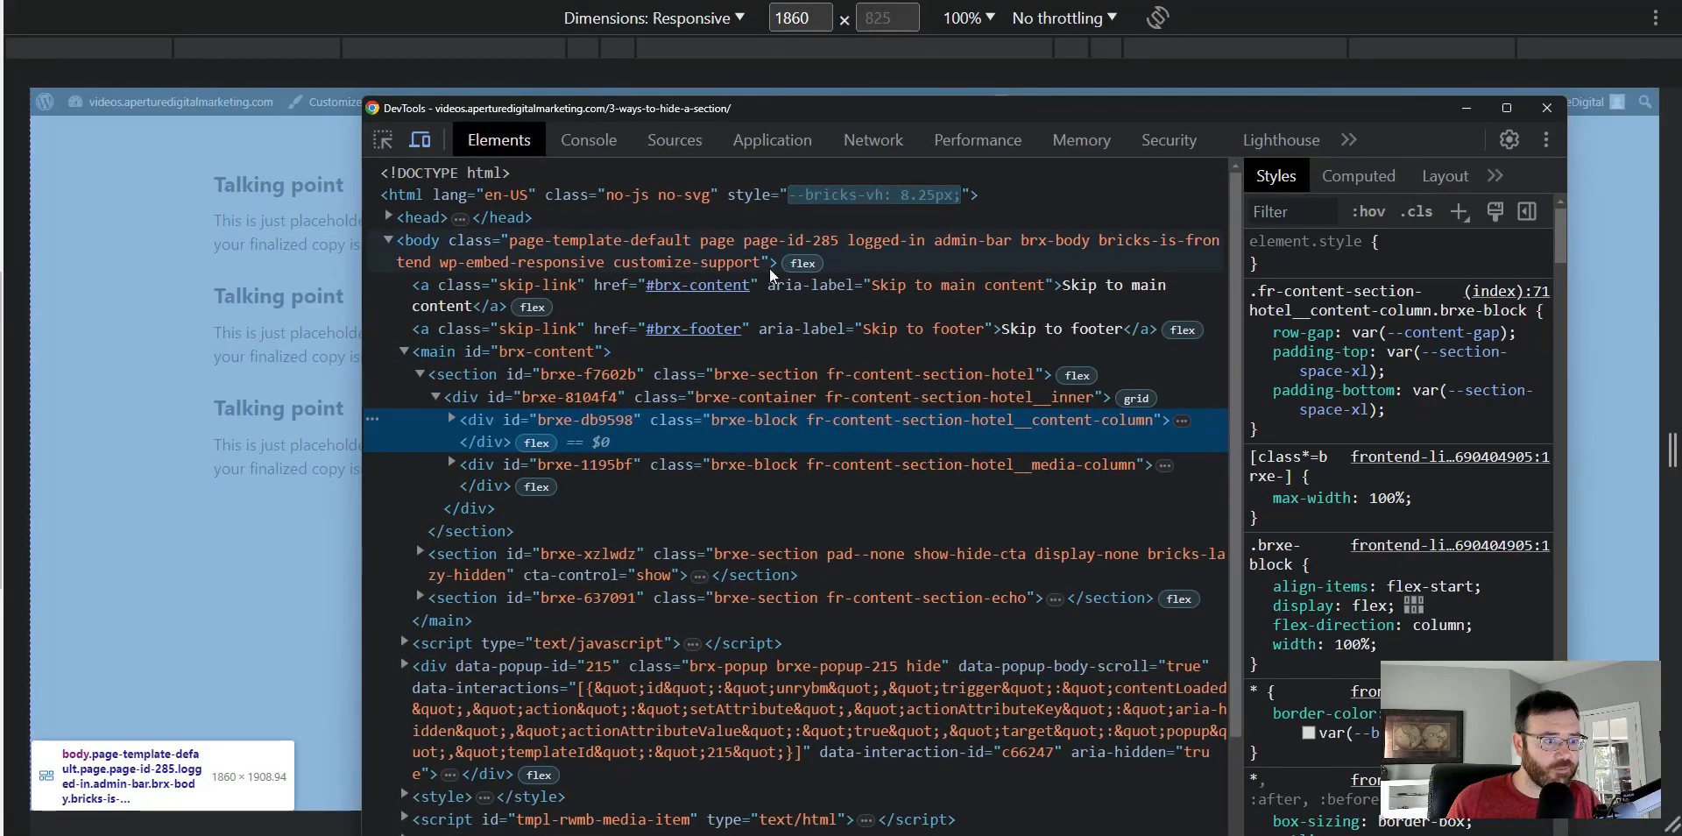
- Collapse the first section in the DOM tree and select the show-hide-cta section to examine its styles
left_click(428, 374)
left_click(420, 374)
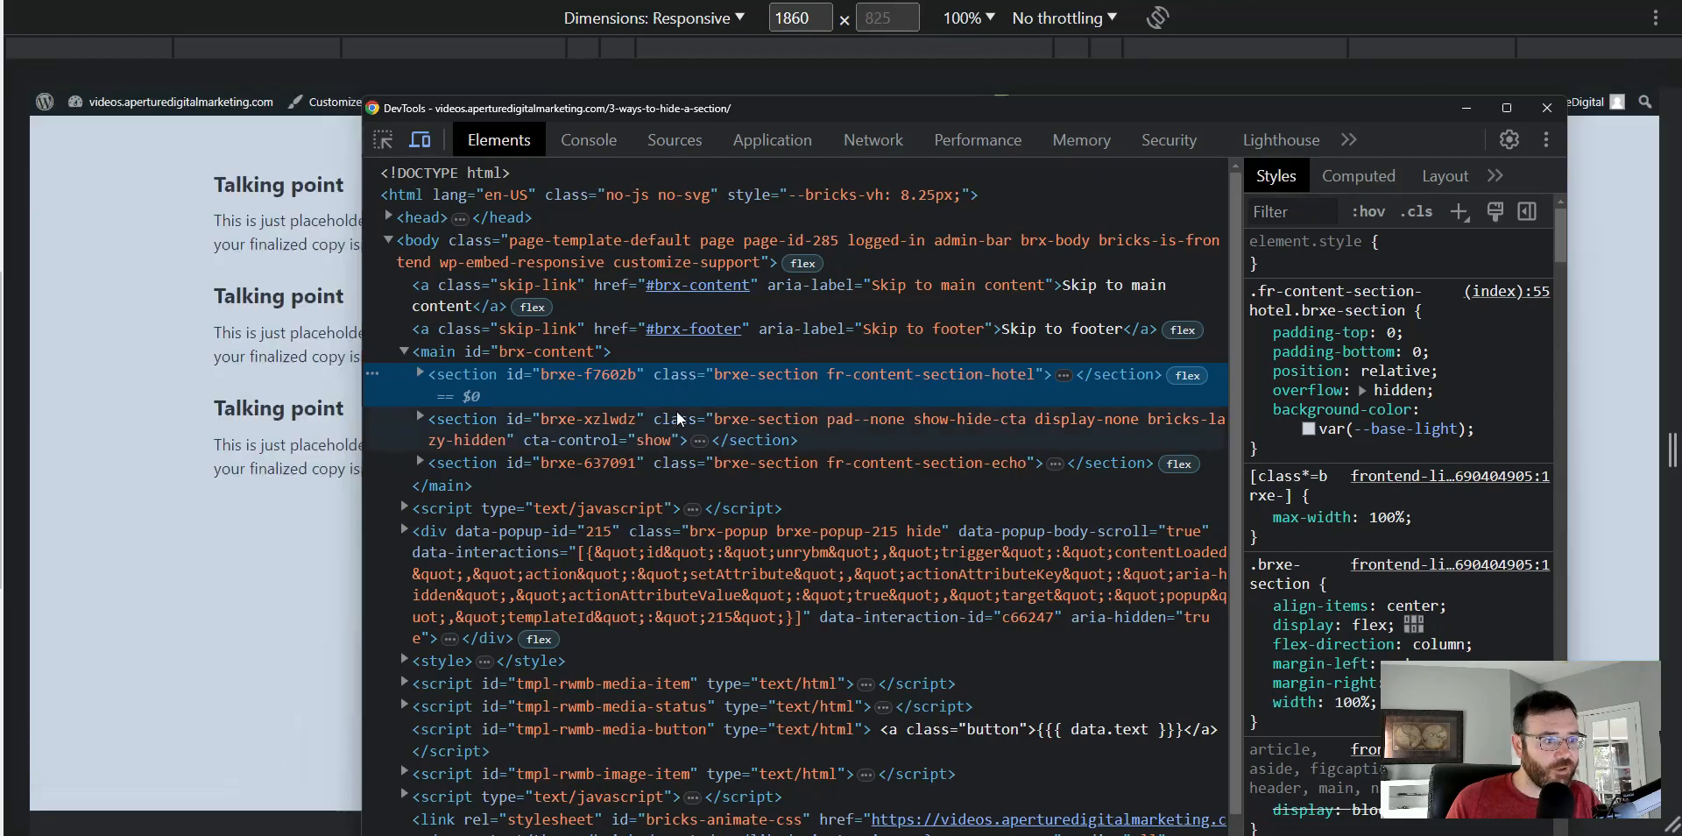
left_click(808, 424)
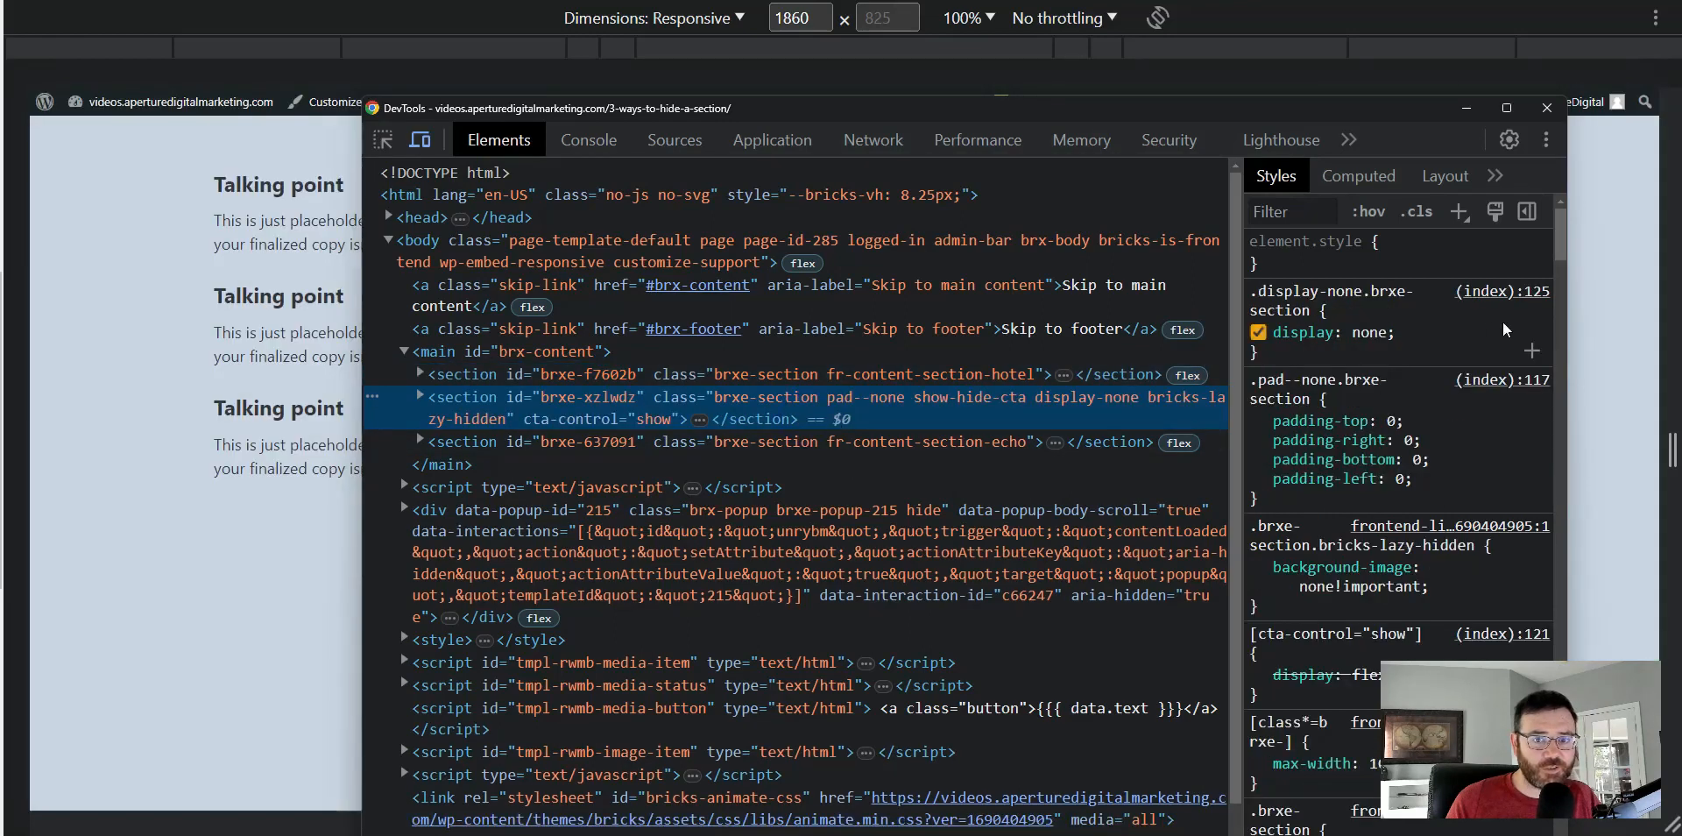
- Toggle the .display-none class's display: none declaration off, on and off again, moving the DevTools window aside to view the section
left_click(1258, 332)
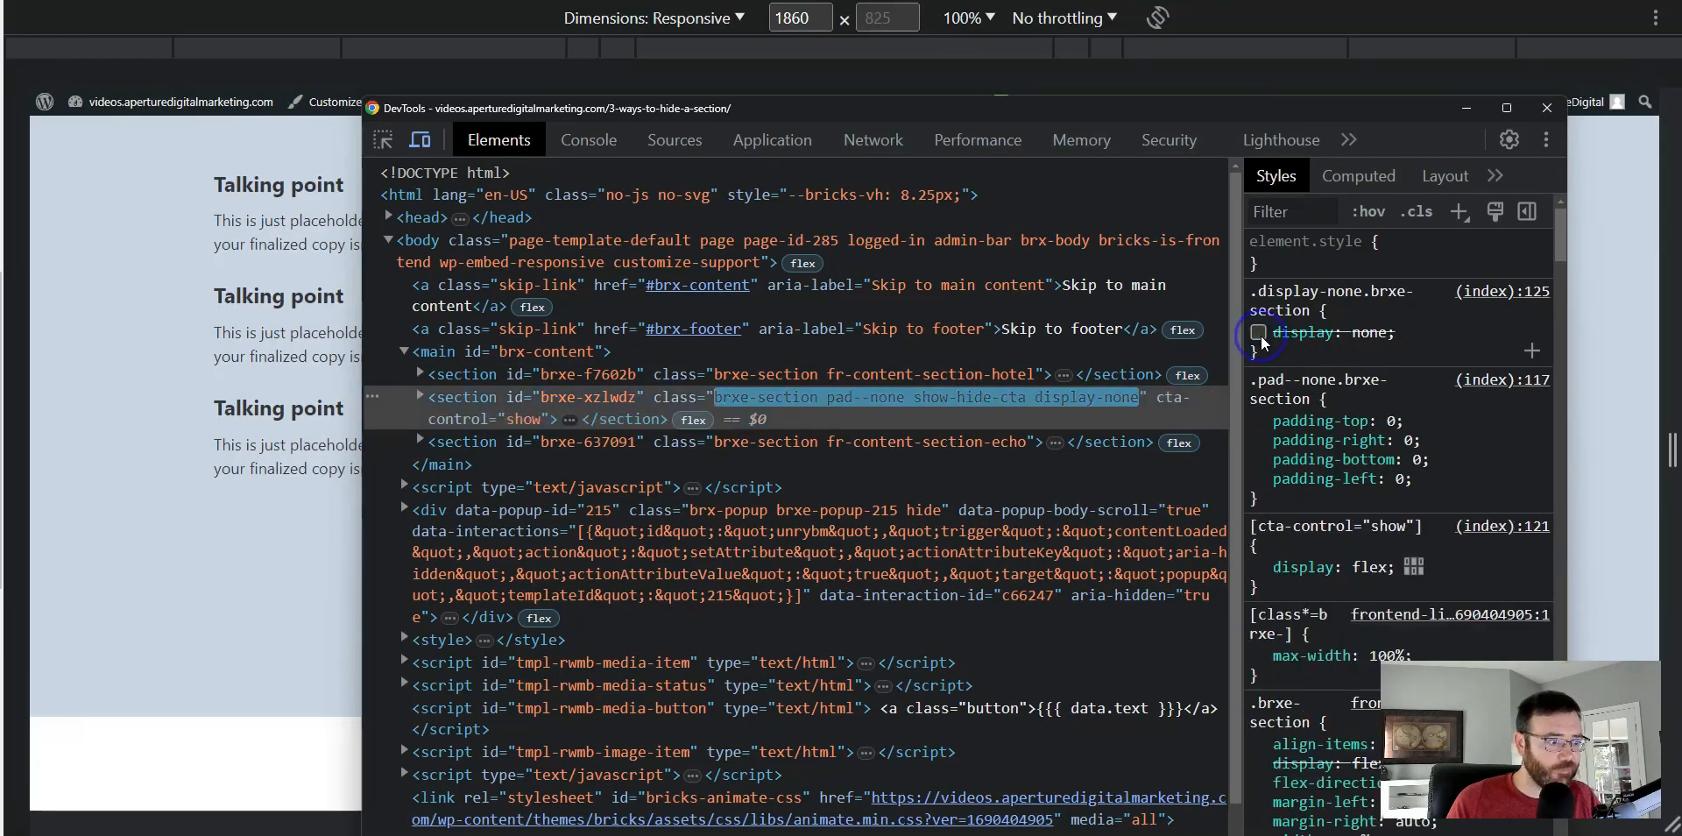
left_click_drag(785, 118, 1159, 112)
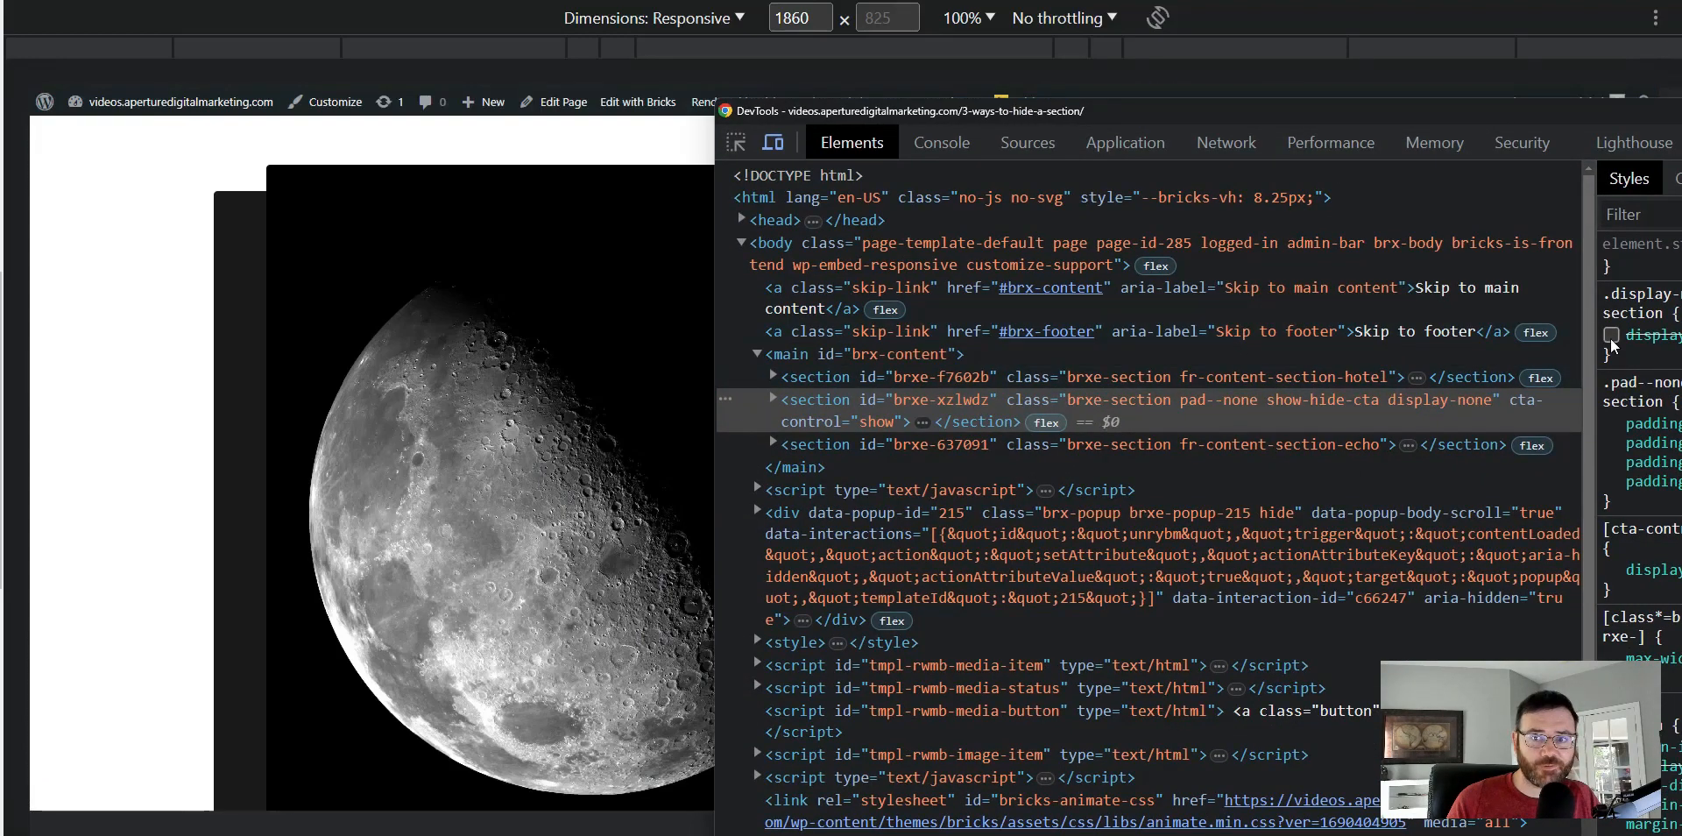
left_click(1611, 334)
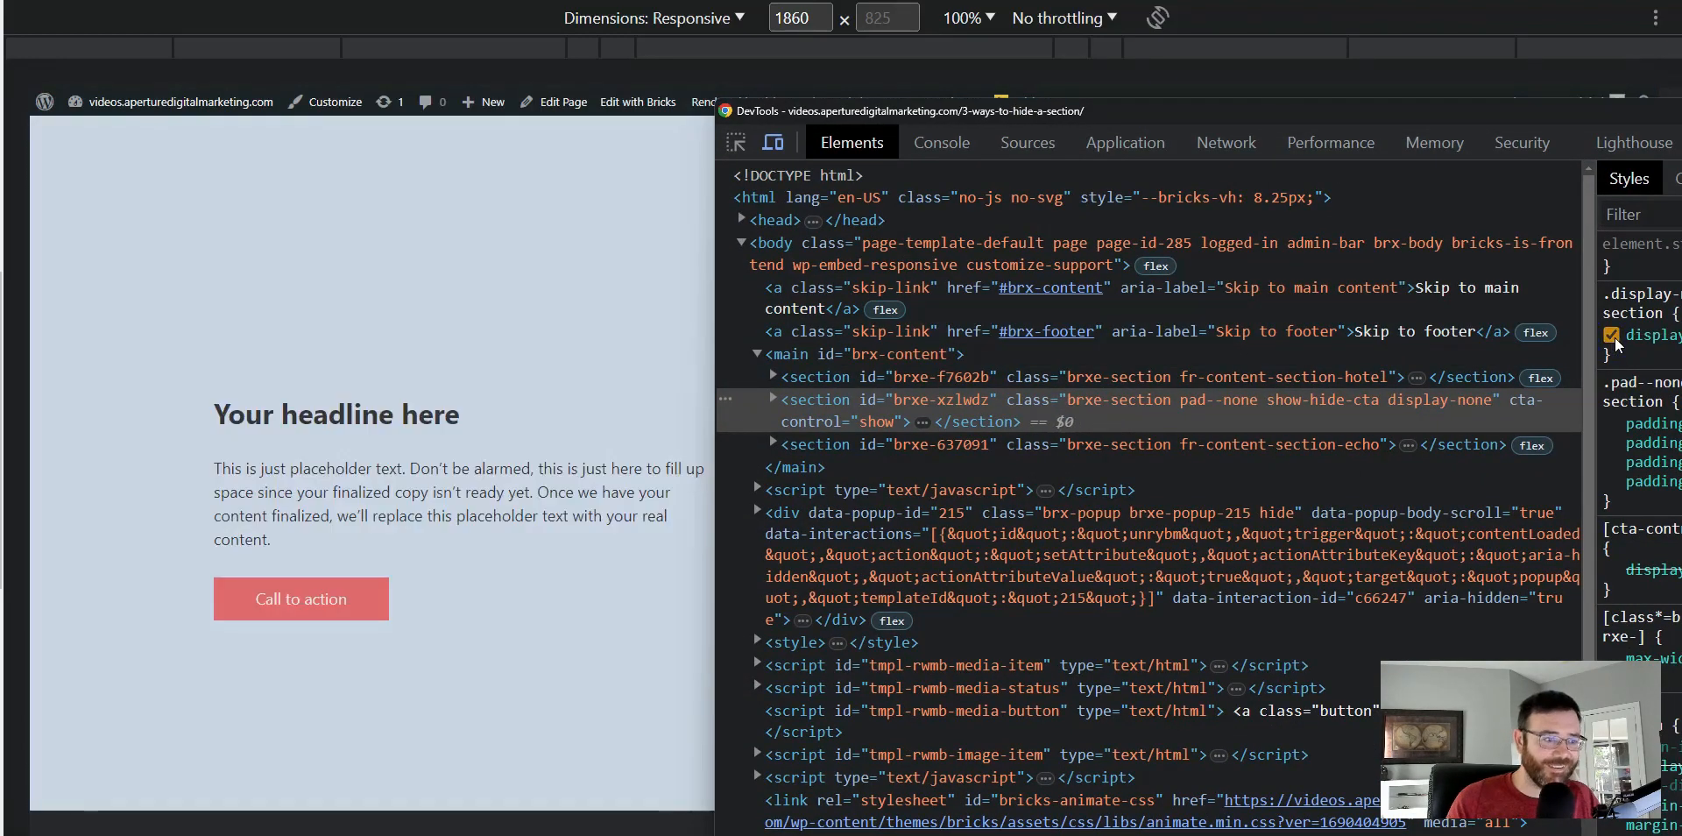
left_click(1612, 335)
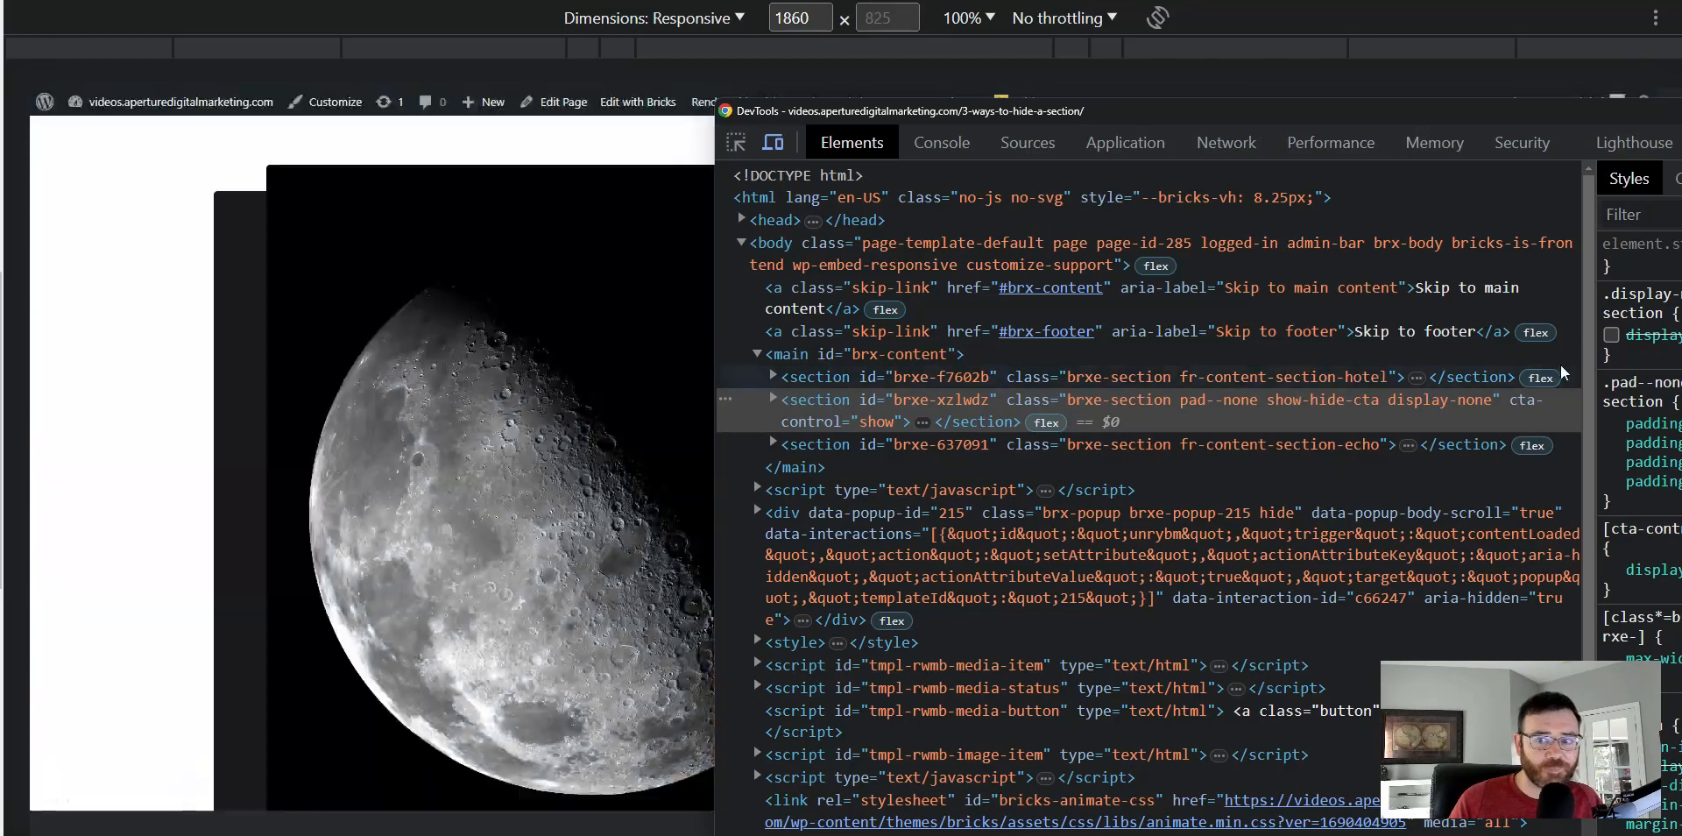
- Switch the .display-none class's display declaration on and off once more in DevTools
left_click(1611, 336)
left_click(1611, 335)
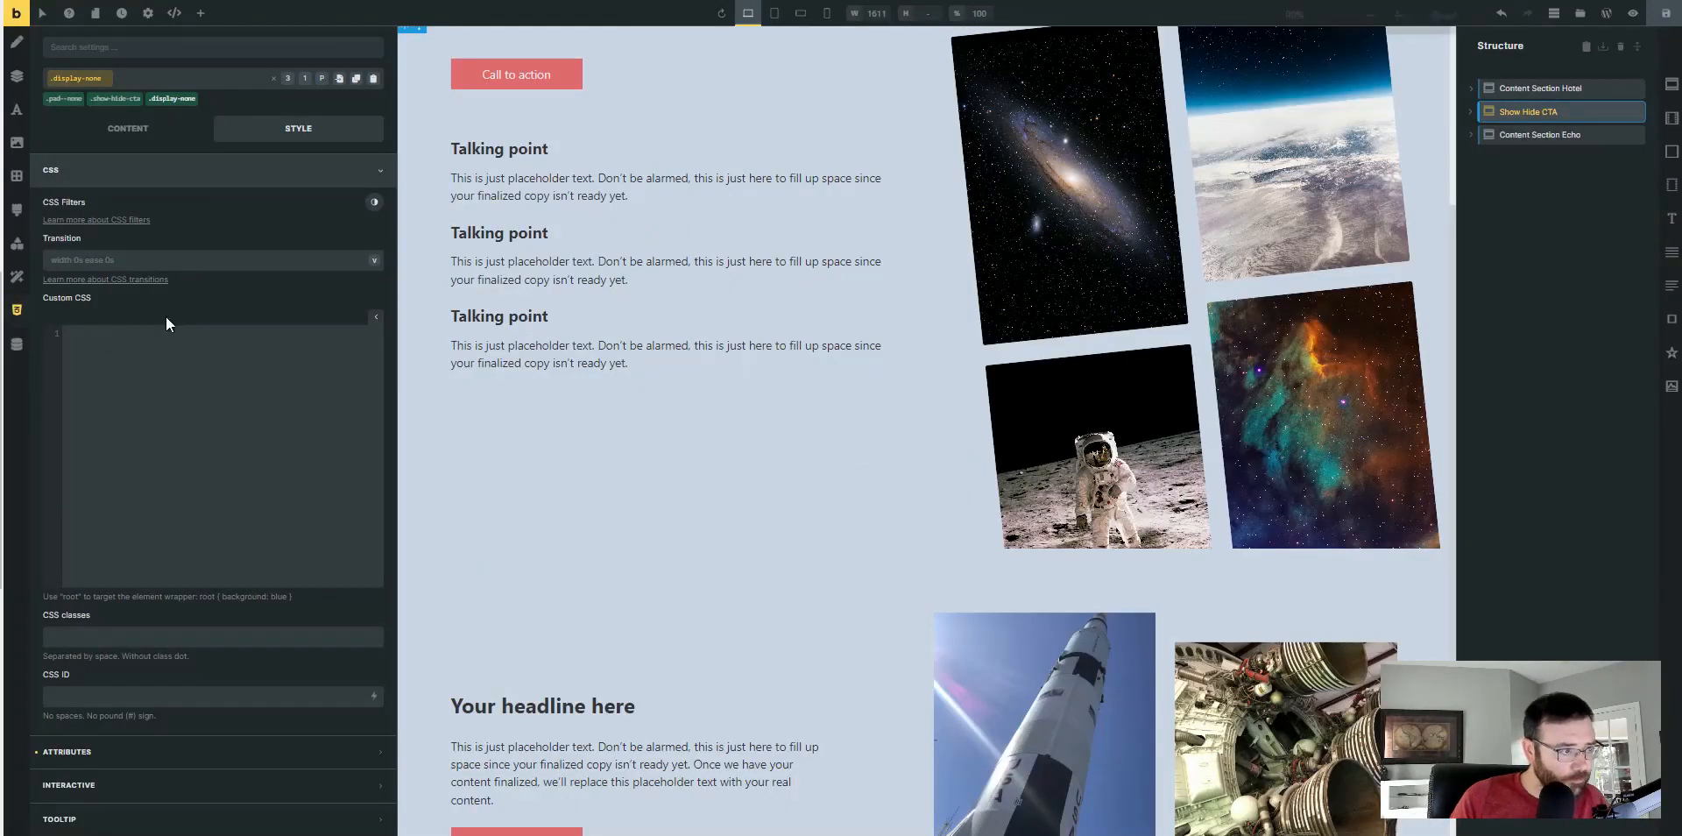
- In the Bricks editor, remove the display-none class from the Show Hide CTA section and make show-hide-cta the active class
key("ctrl+plus")
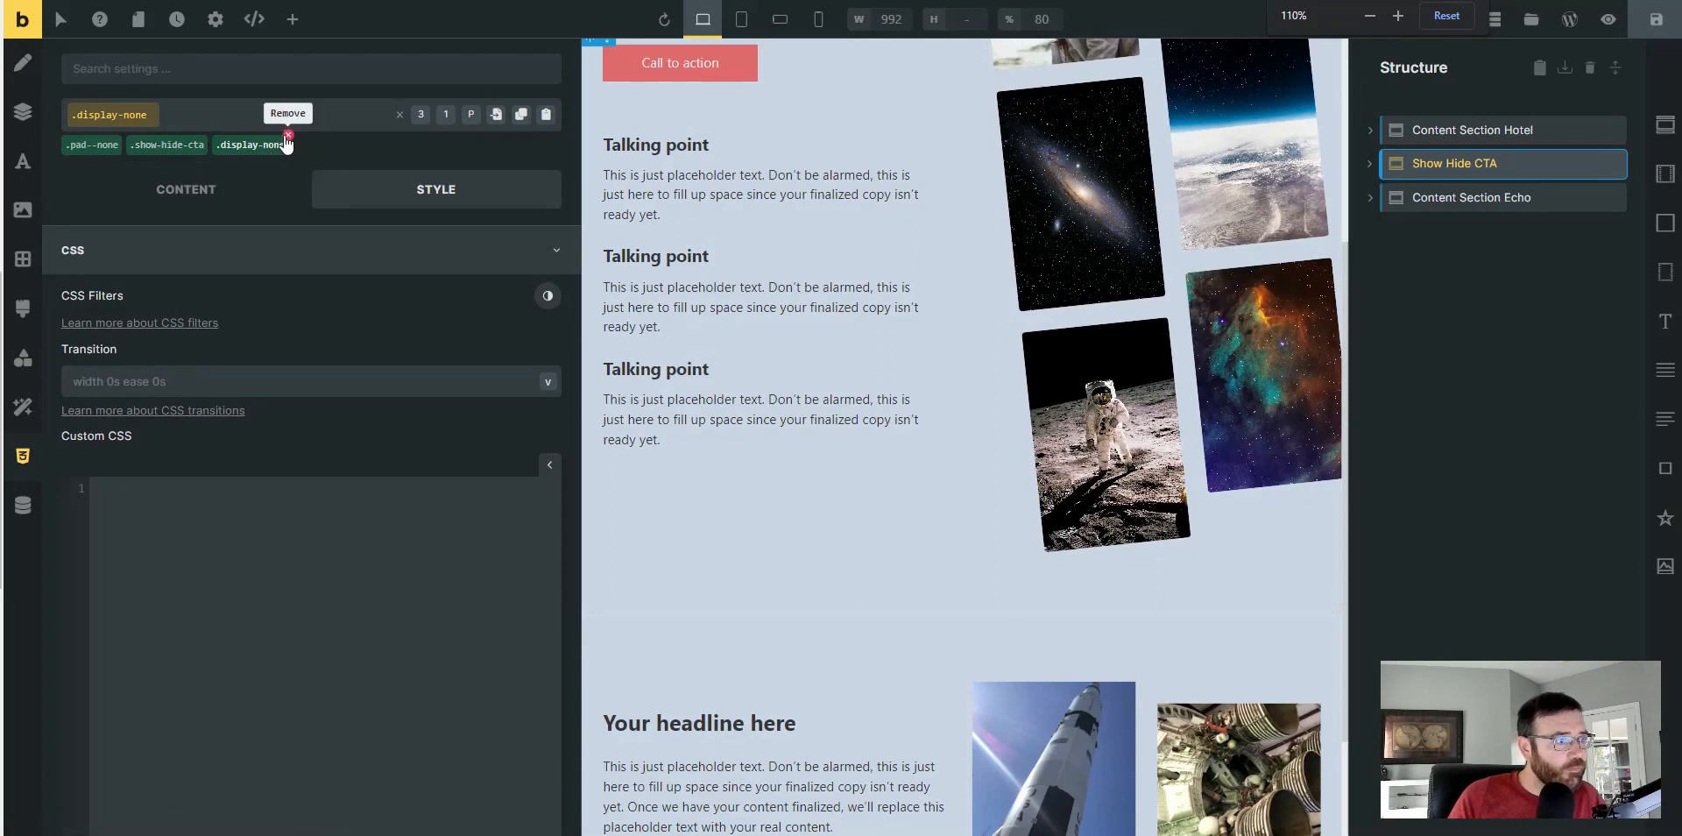
left_click(286, 134)
left_click(165, 234)
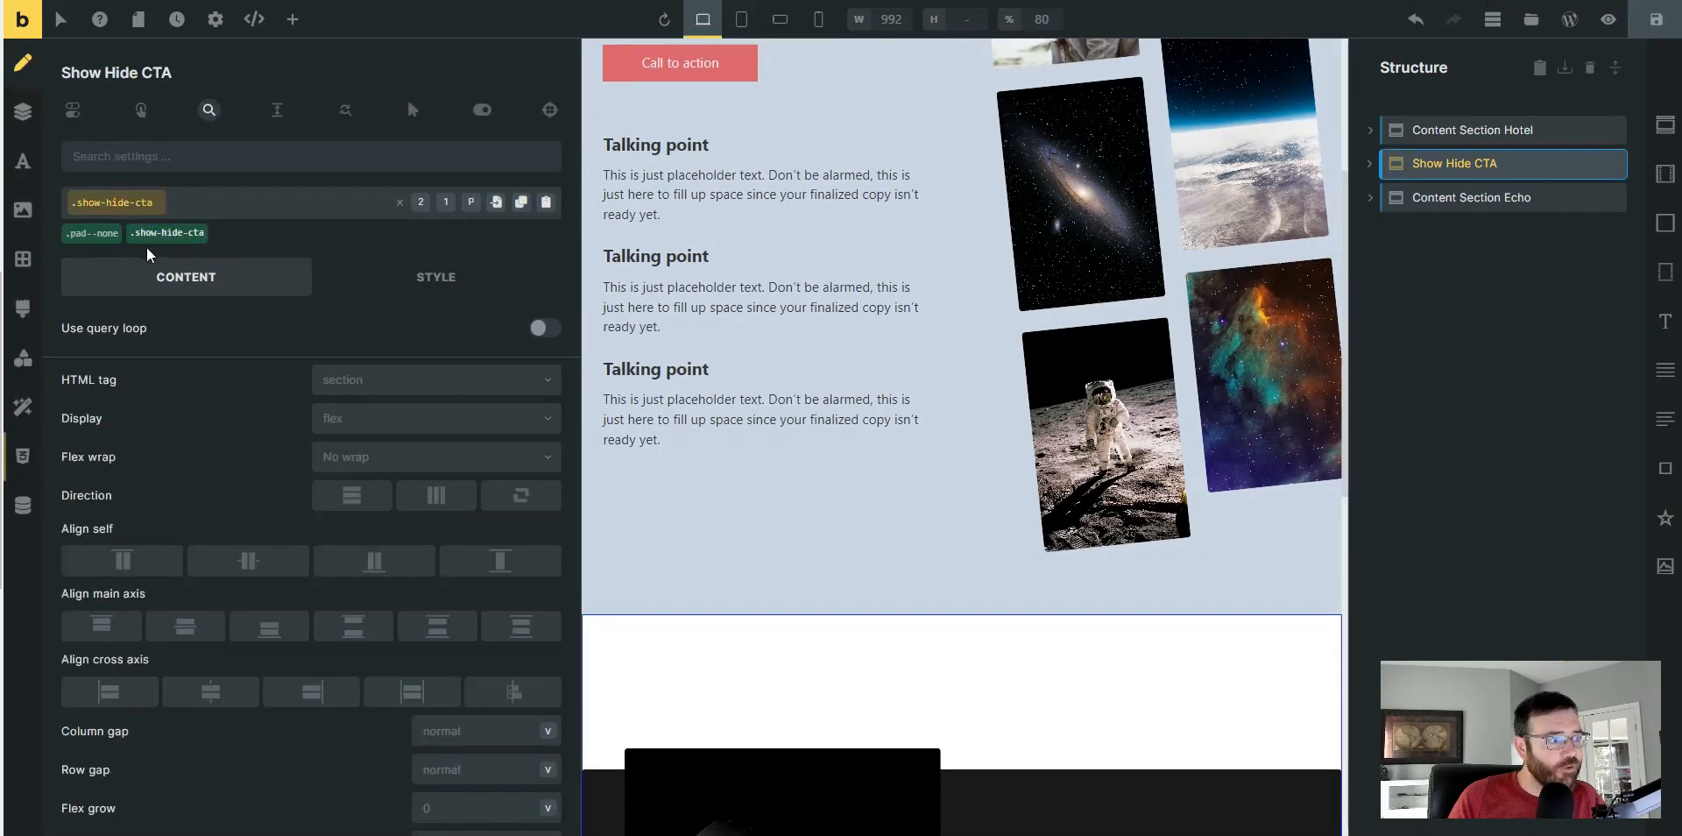
- Open the show-hide-cta class's cta-control attribute and examine its name and dynamic data value
scroll(96, 350, "down", 1)
left_click(22, 505)
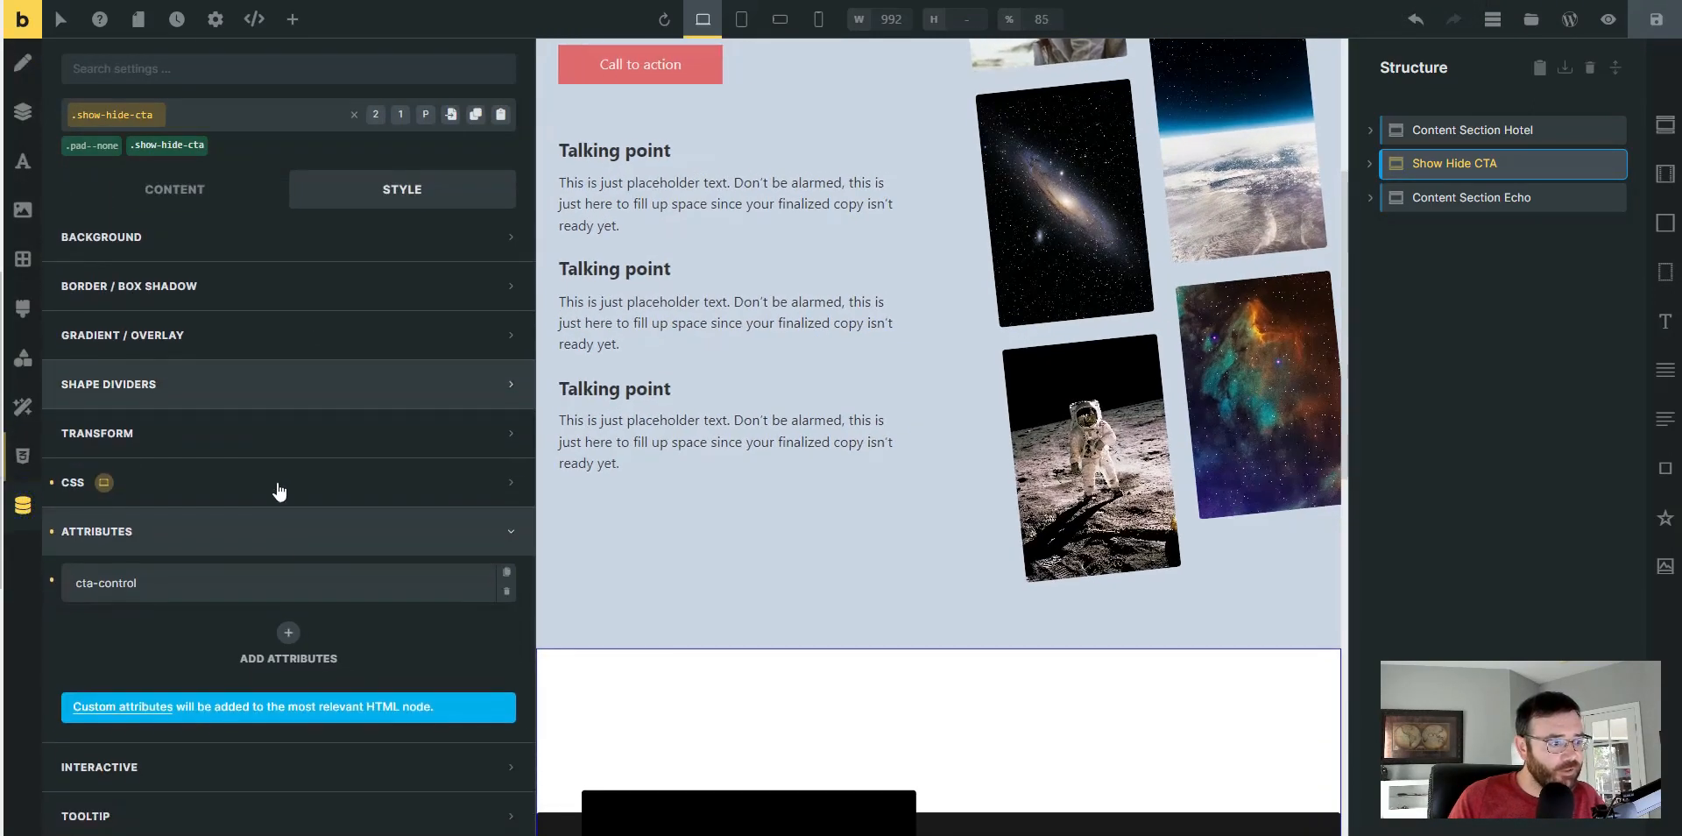
left_click(176, 574)
scroll(176, 491, "down", 2)
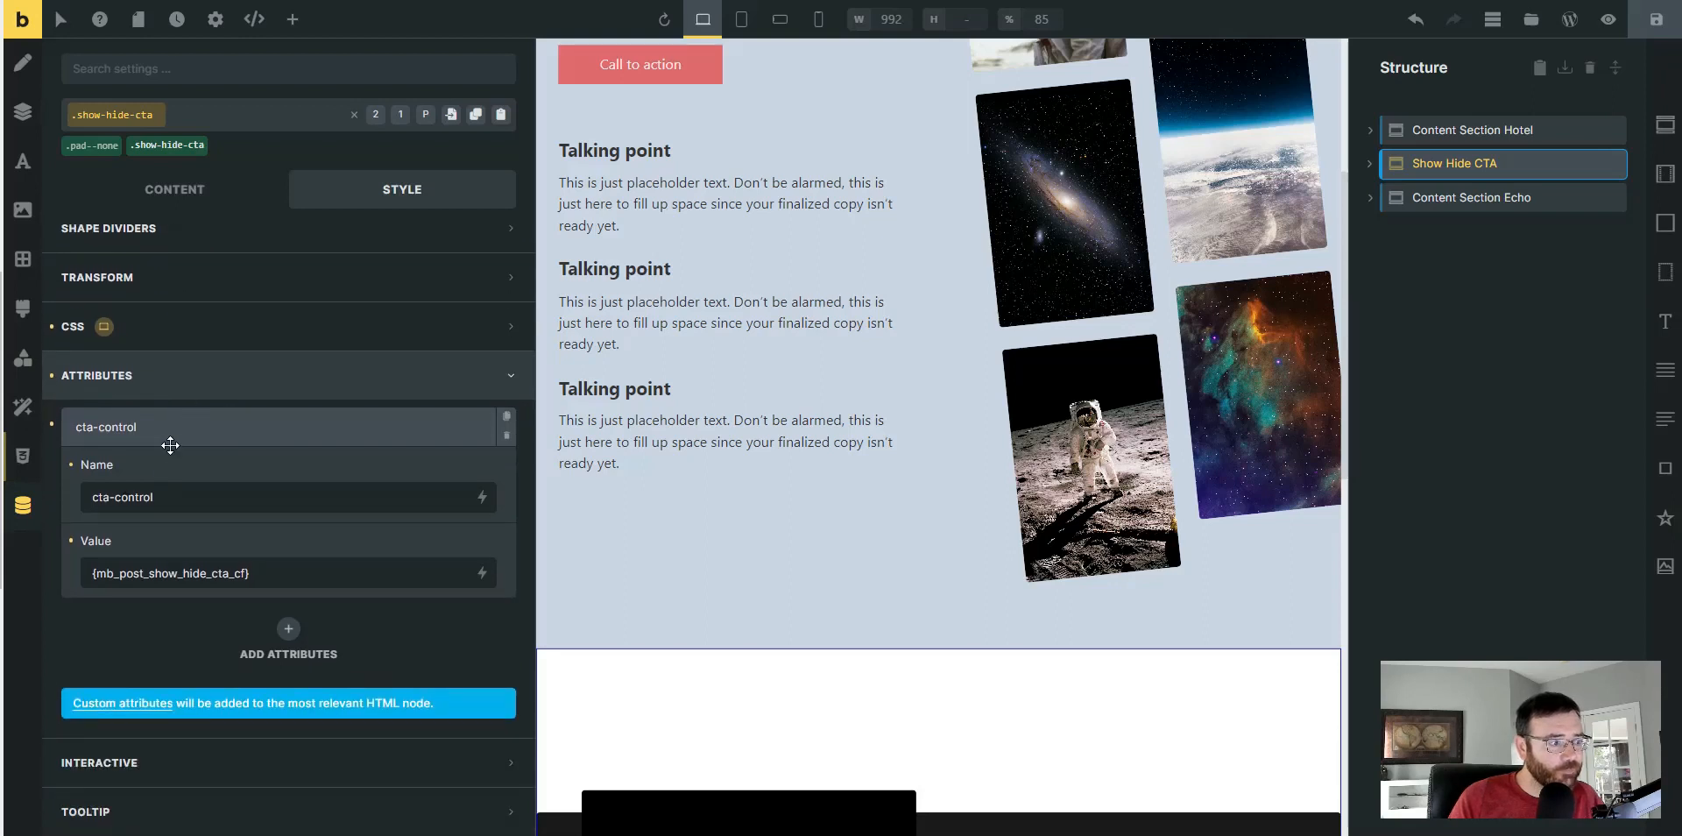
left_click_drag(121, 499, 88, 498)
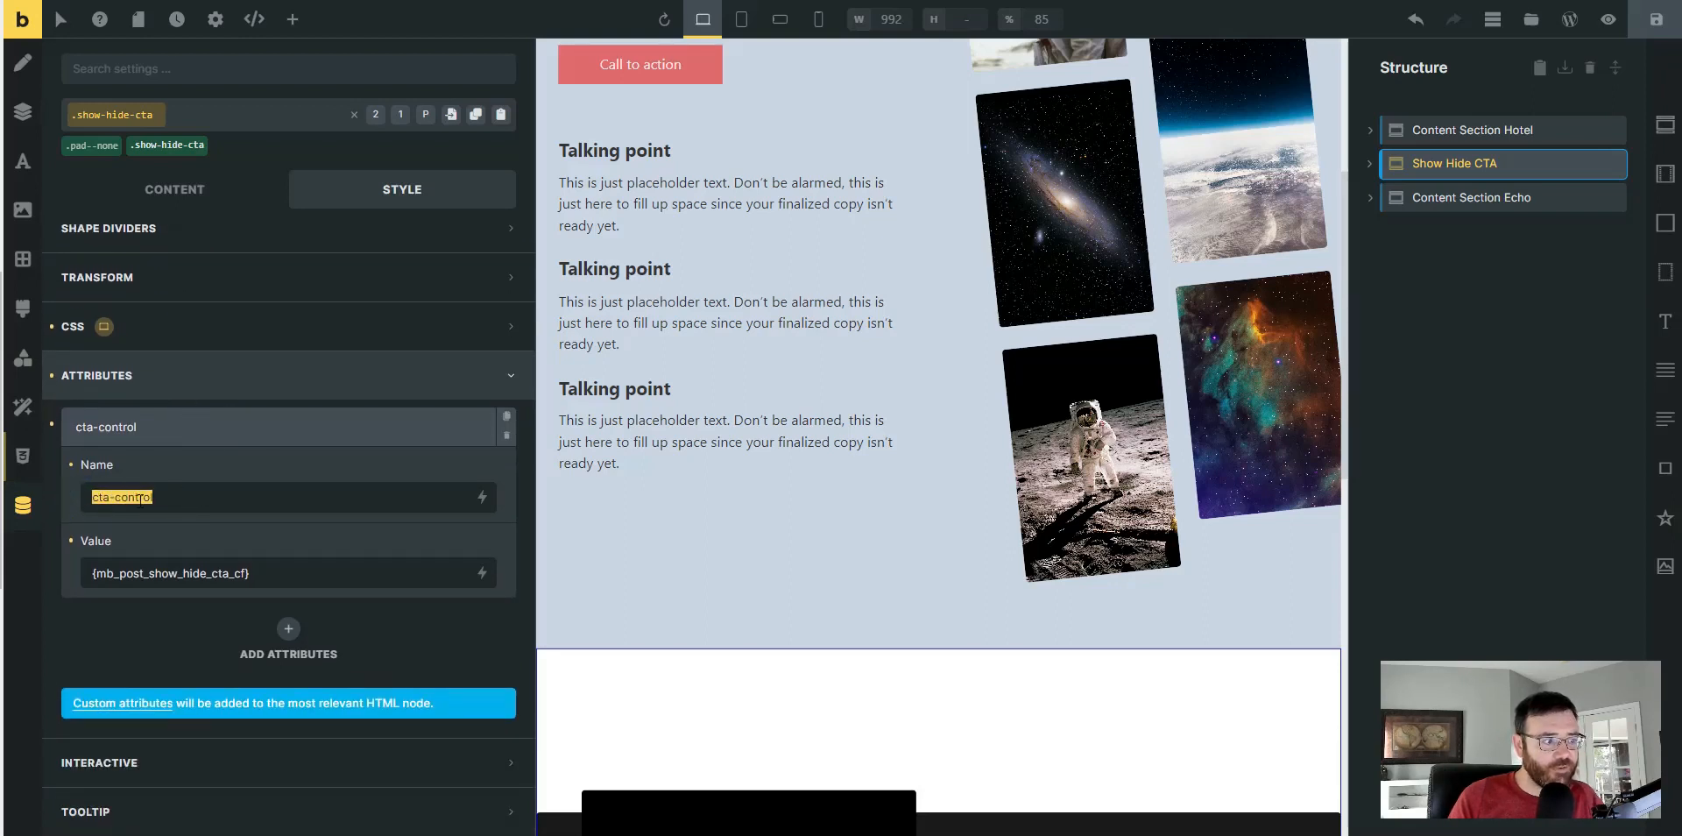
left_click_drag(282, 583, 87, 589)
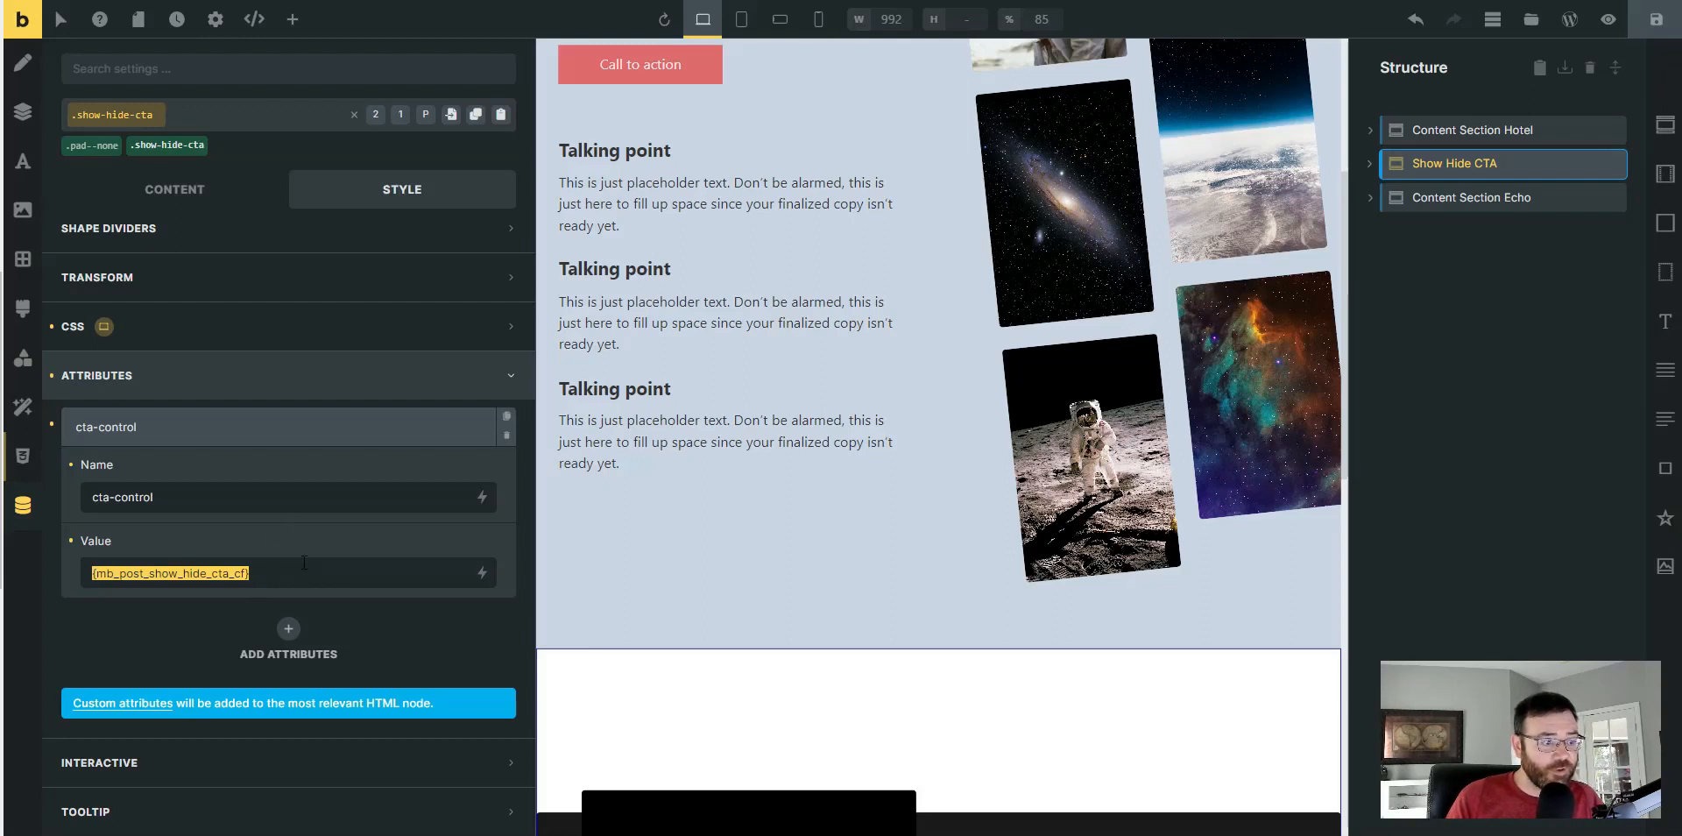
left_click(256, 578)
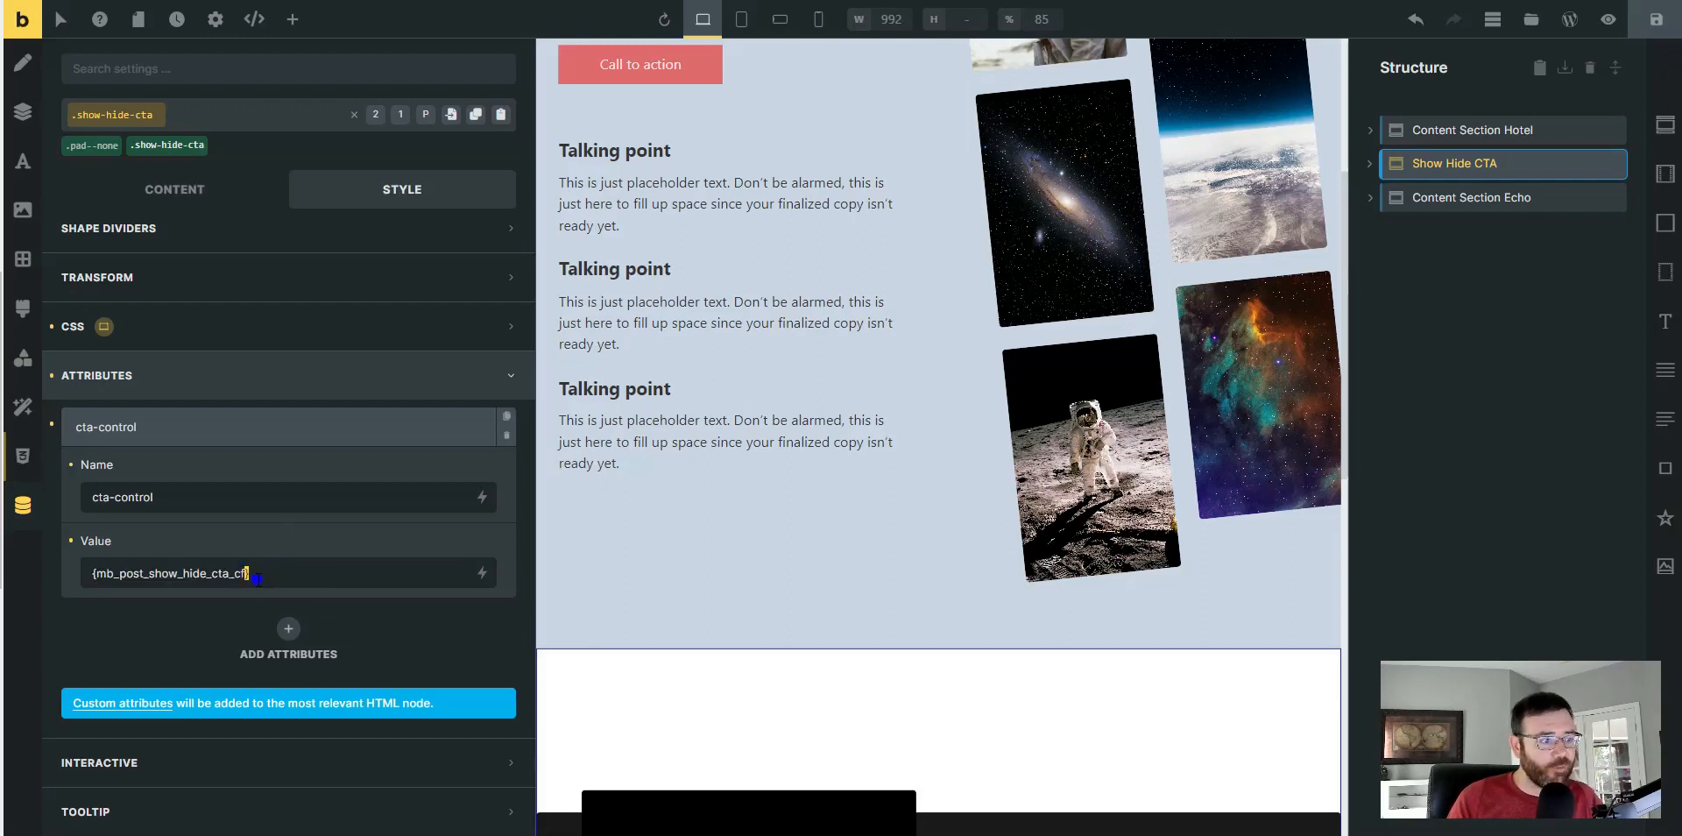
- Open the show-hide-cta class's custom CSS and examine the cta-control attribute selectors and their display declarations
left_click(188, 328)
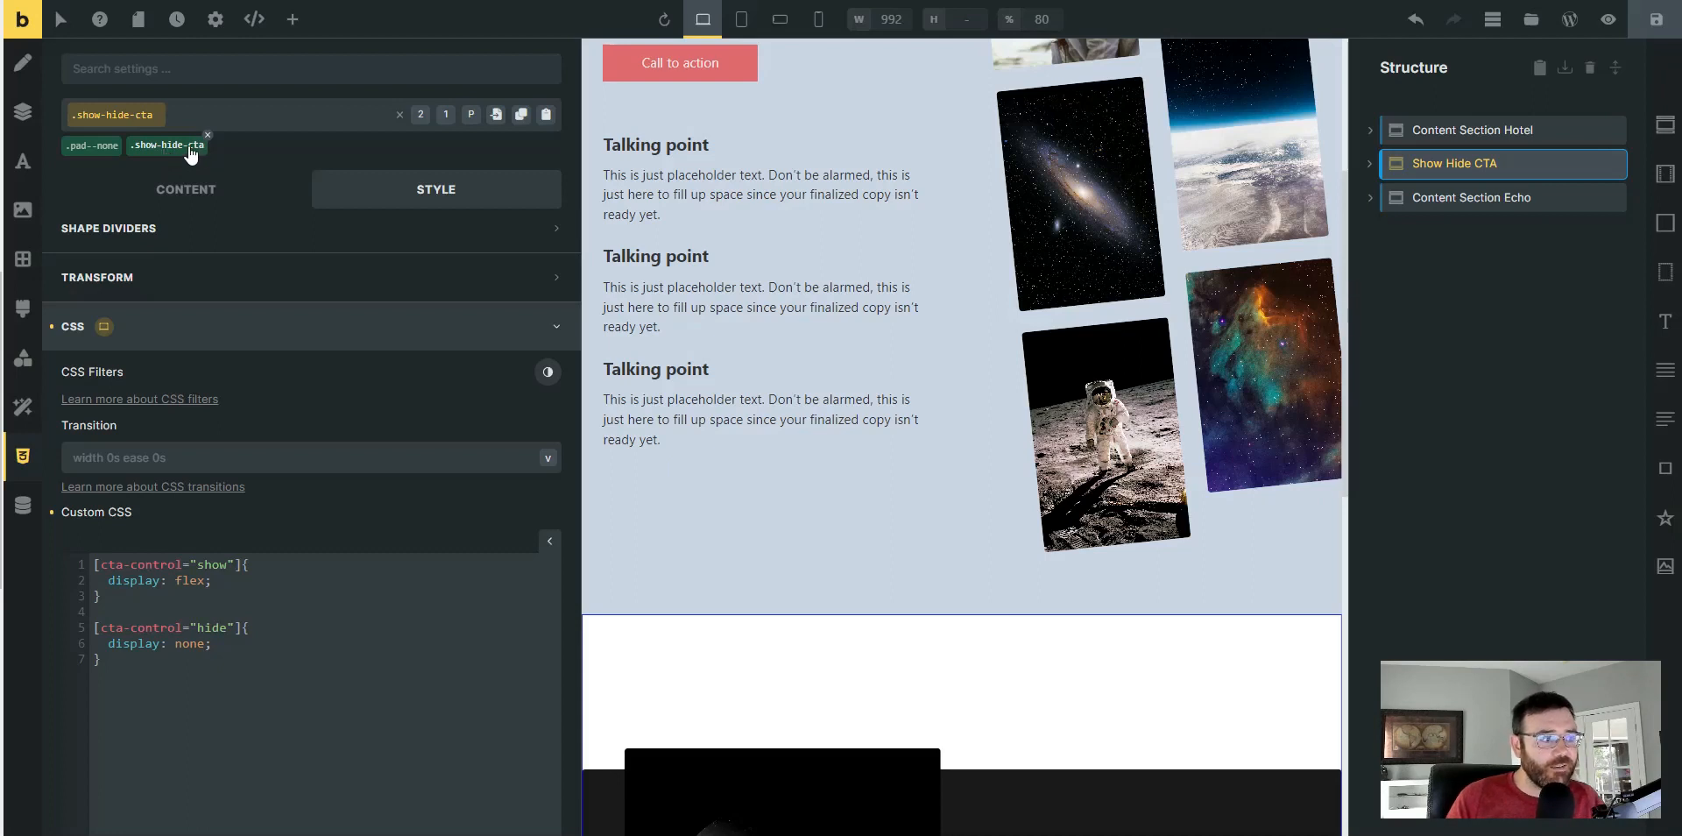
left_click_drag(96, 564, 250, 561)
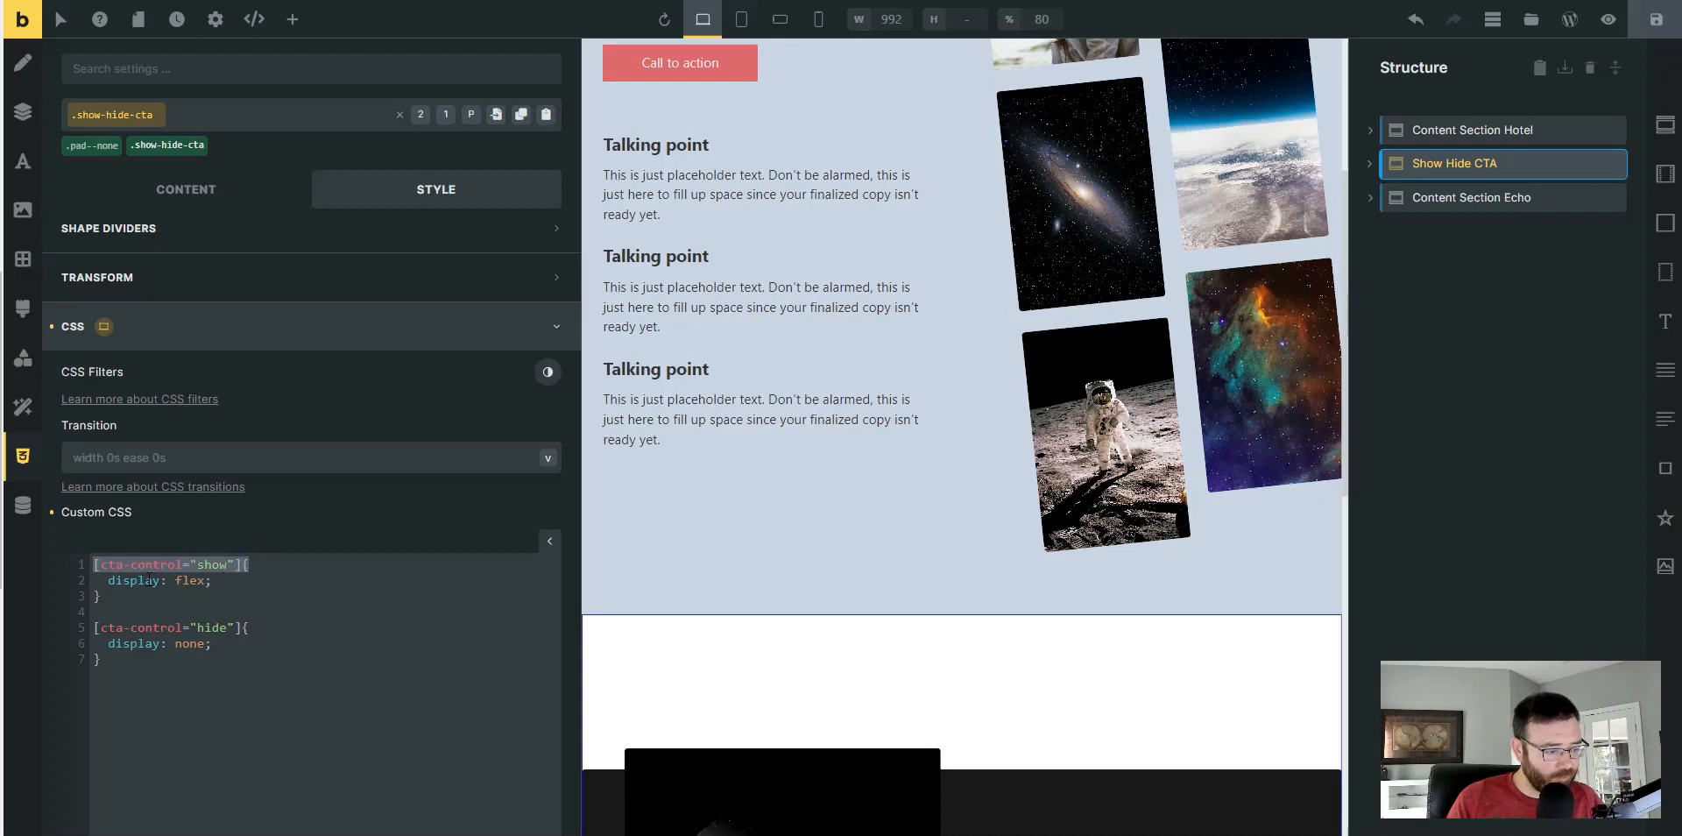
key("ctrl+plus")
key("ctrl+plus")
key("ctrl+plus")
scroll(180, 644, "down", 6)
left_click(306, 596)
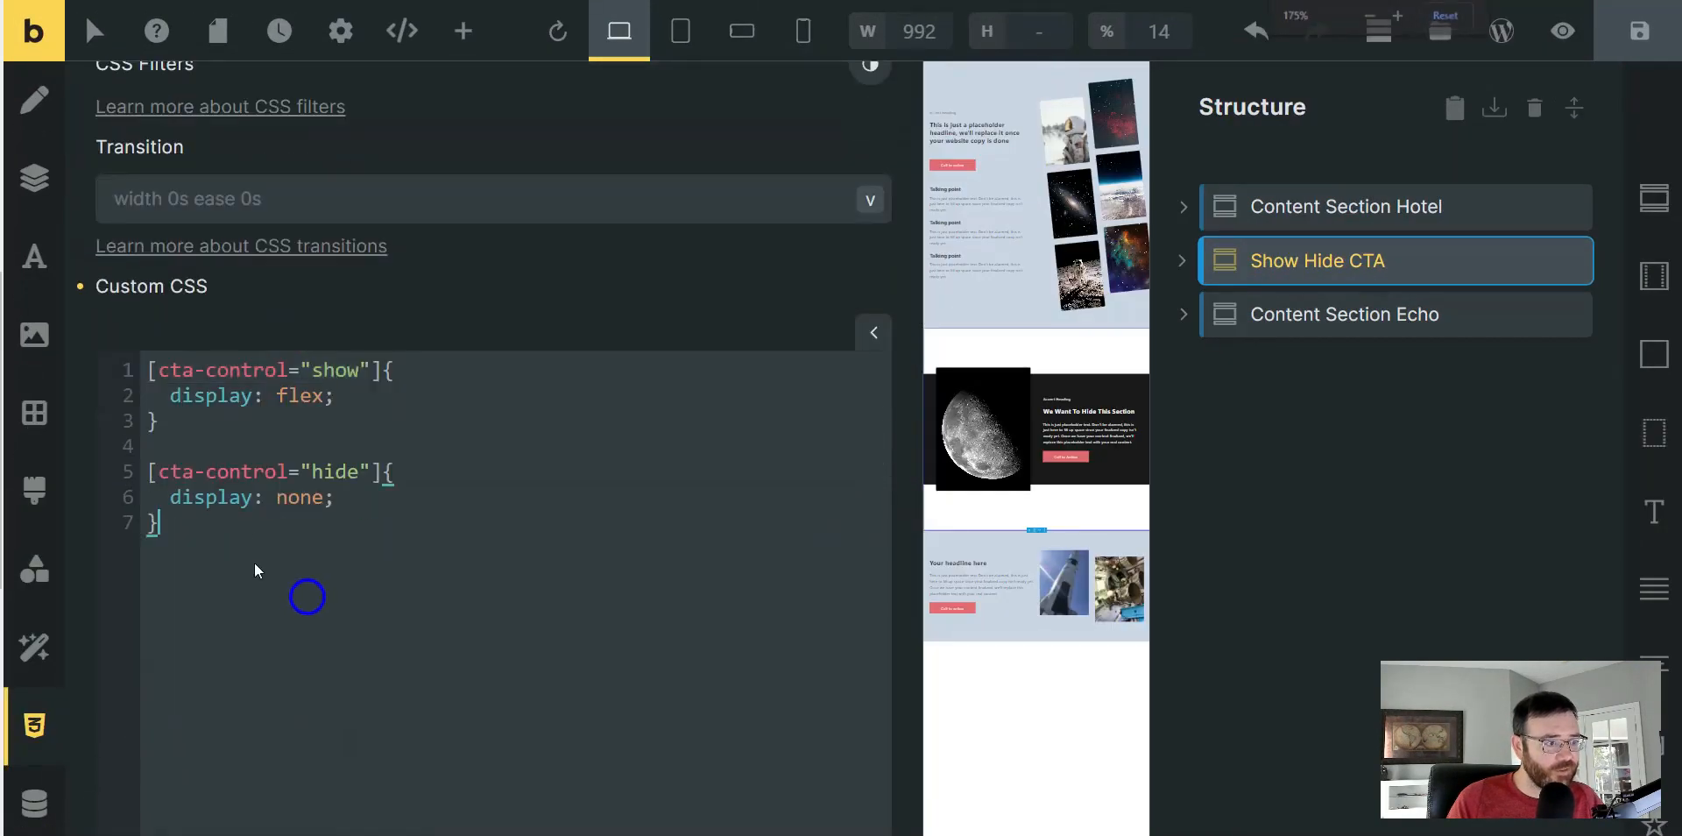
key("ctrl+plus")
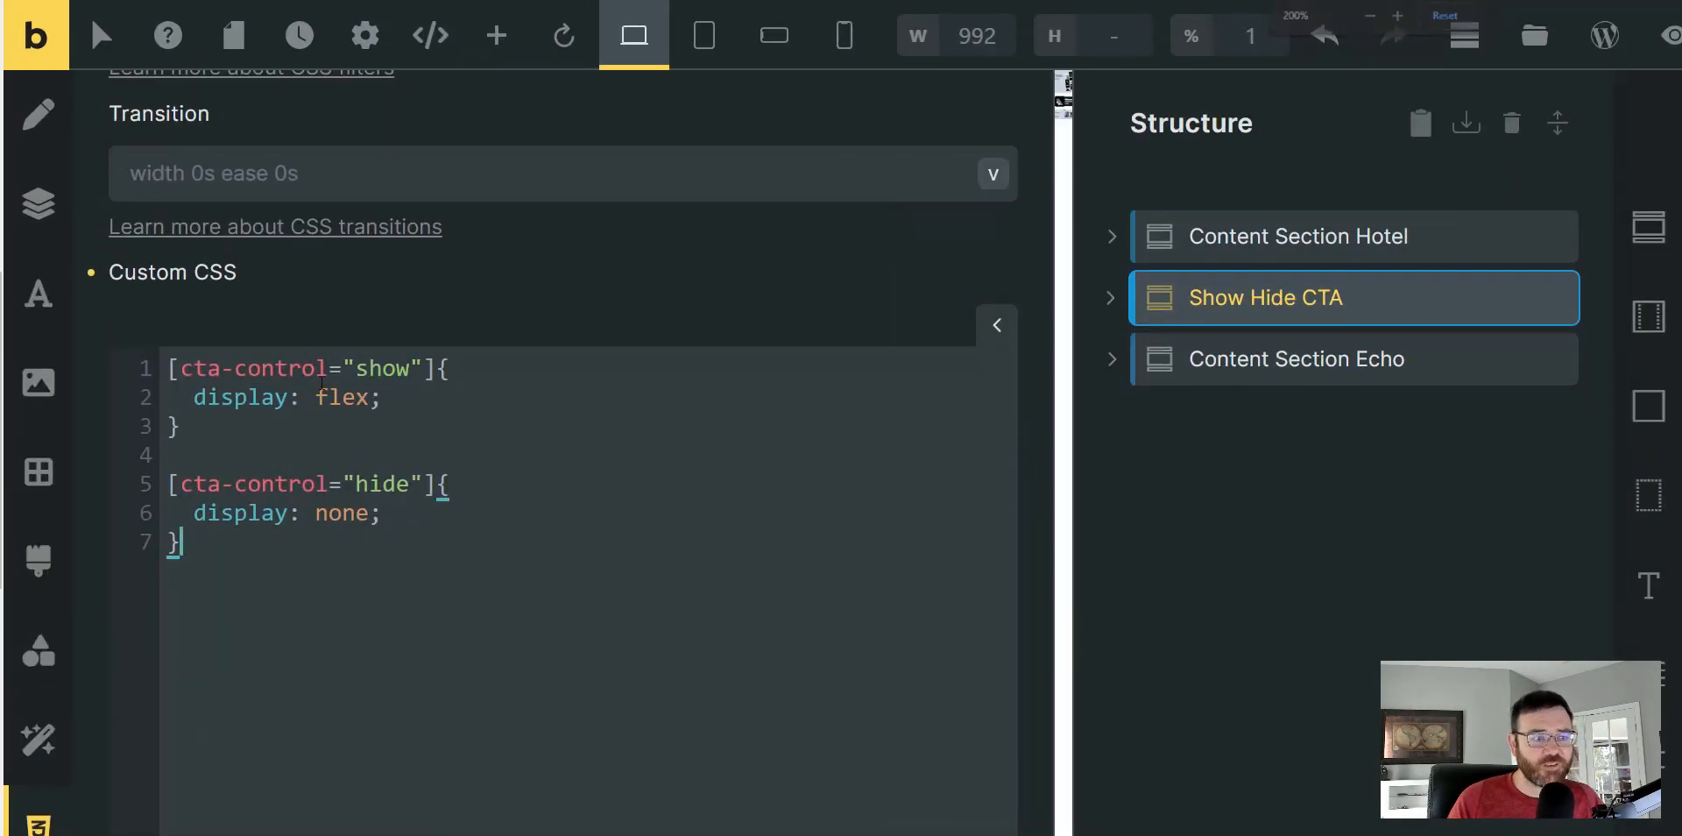
mouse_move(180, 367)
left_mouse_down()
mouse_move(346, 369)
mouse_move(179, 375)
left_mouse_up()
left_click_drag(342, 369, 429, 367)
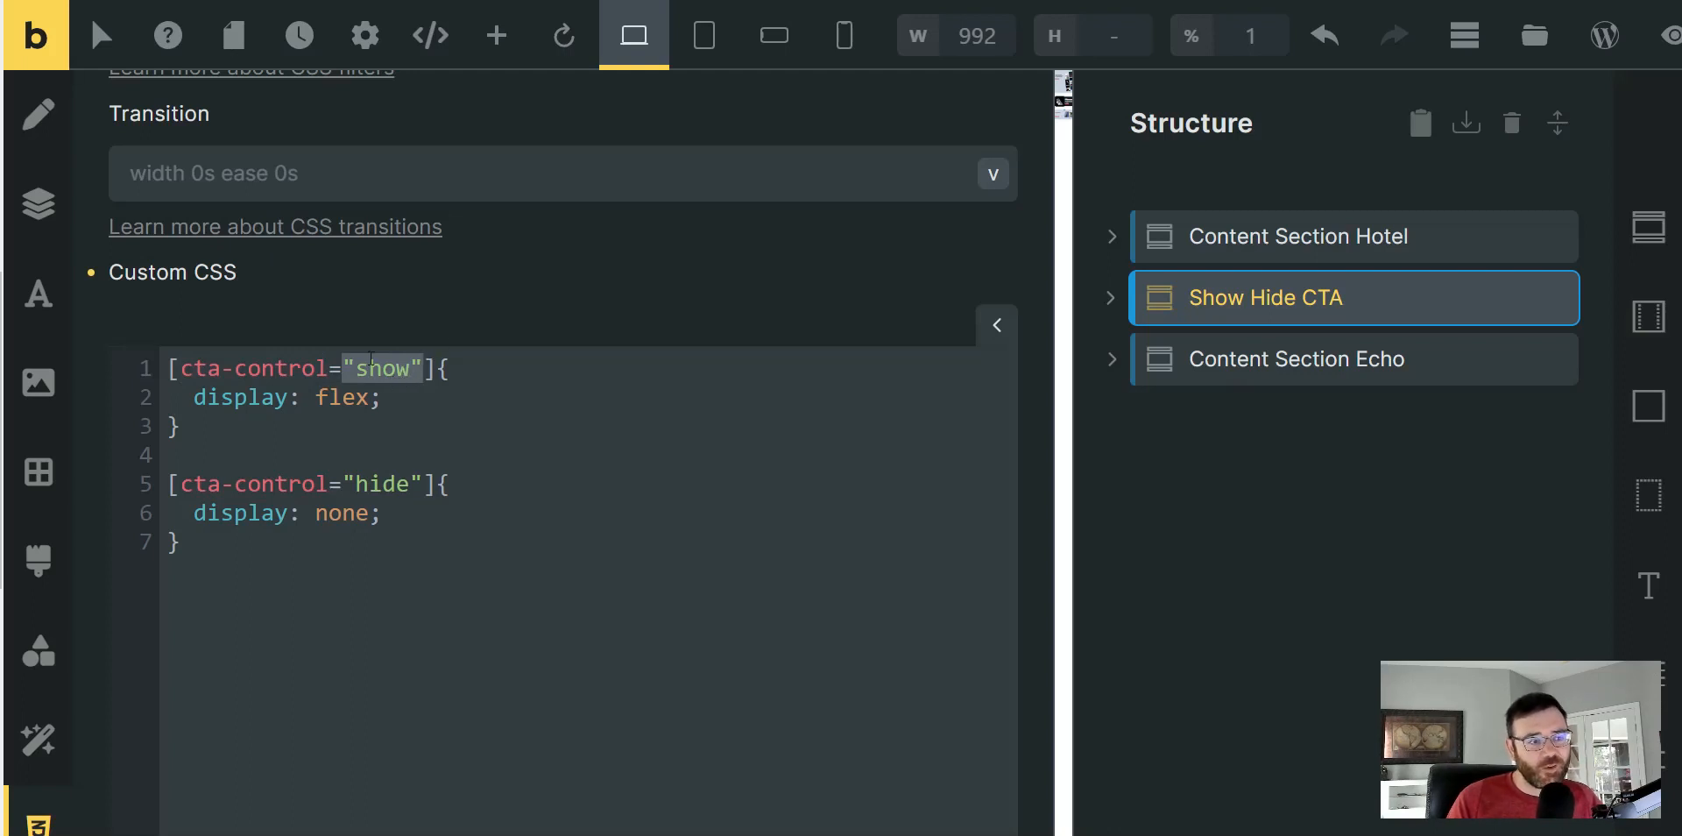
left_click_drag(416, 399, 199, 405)
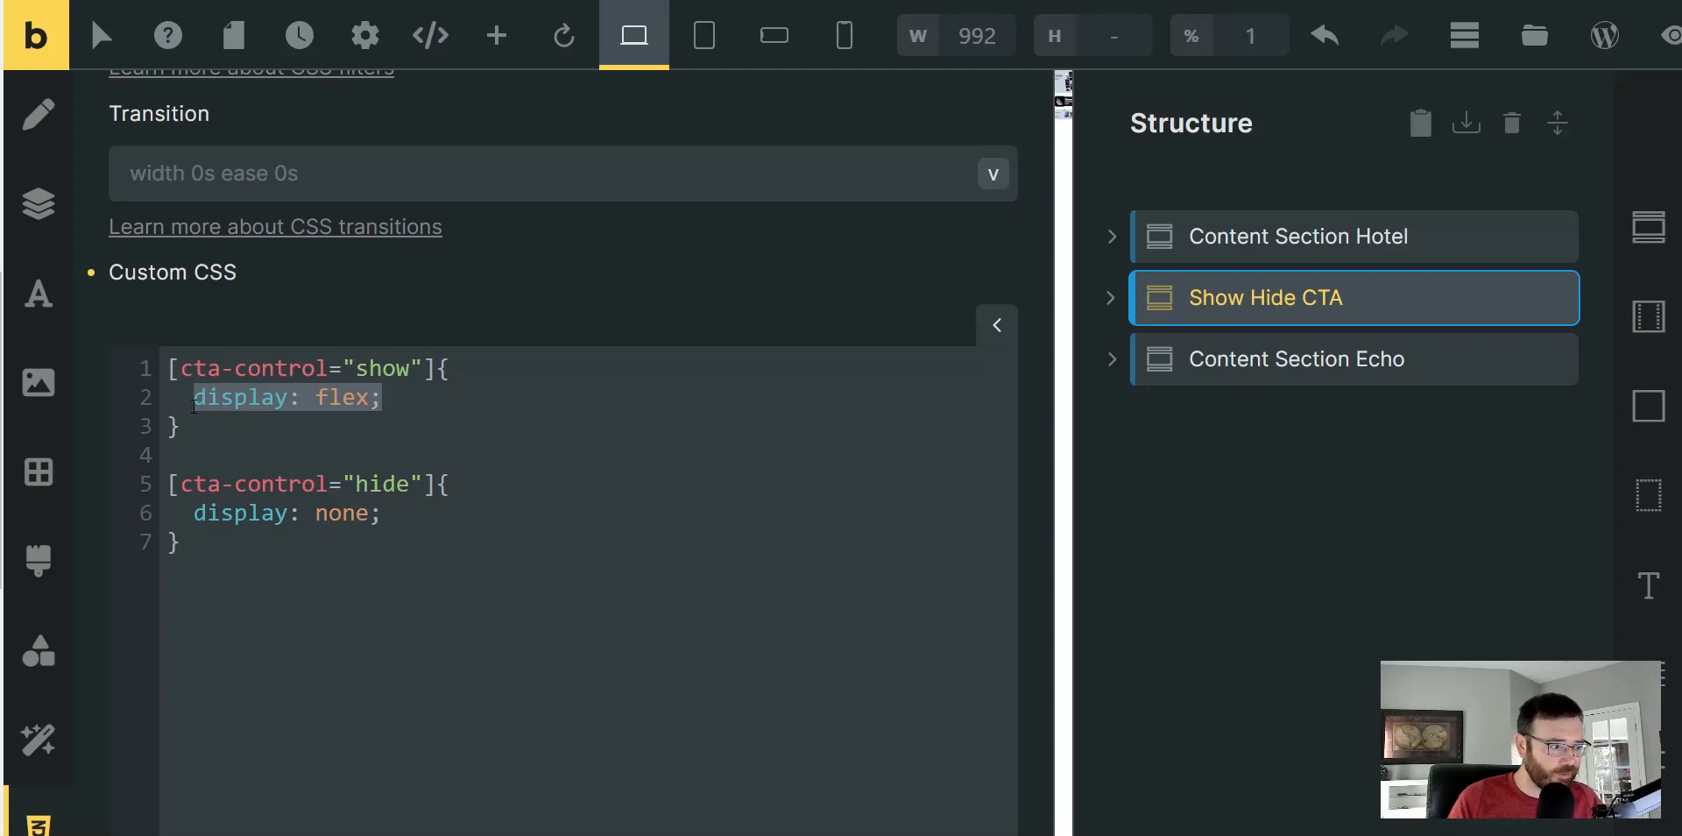
left_click(355, 399)
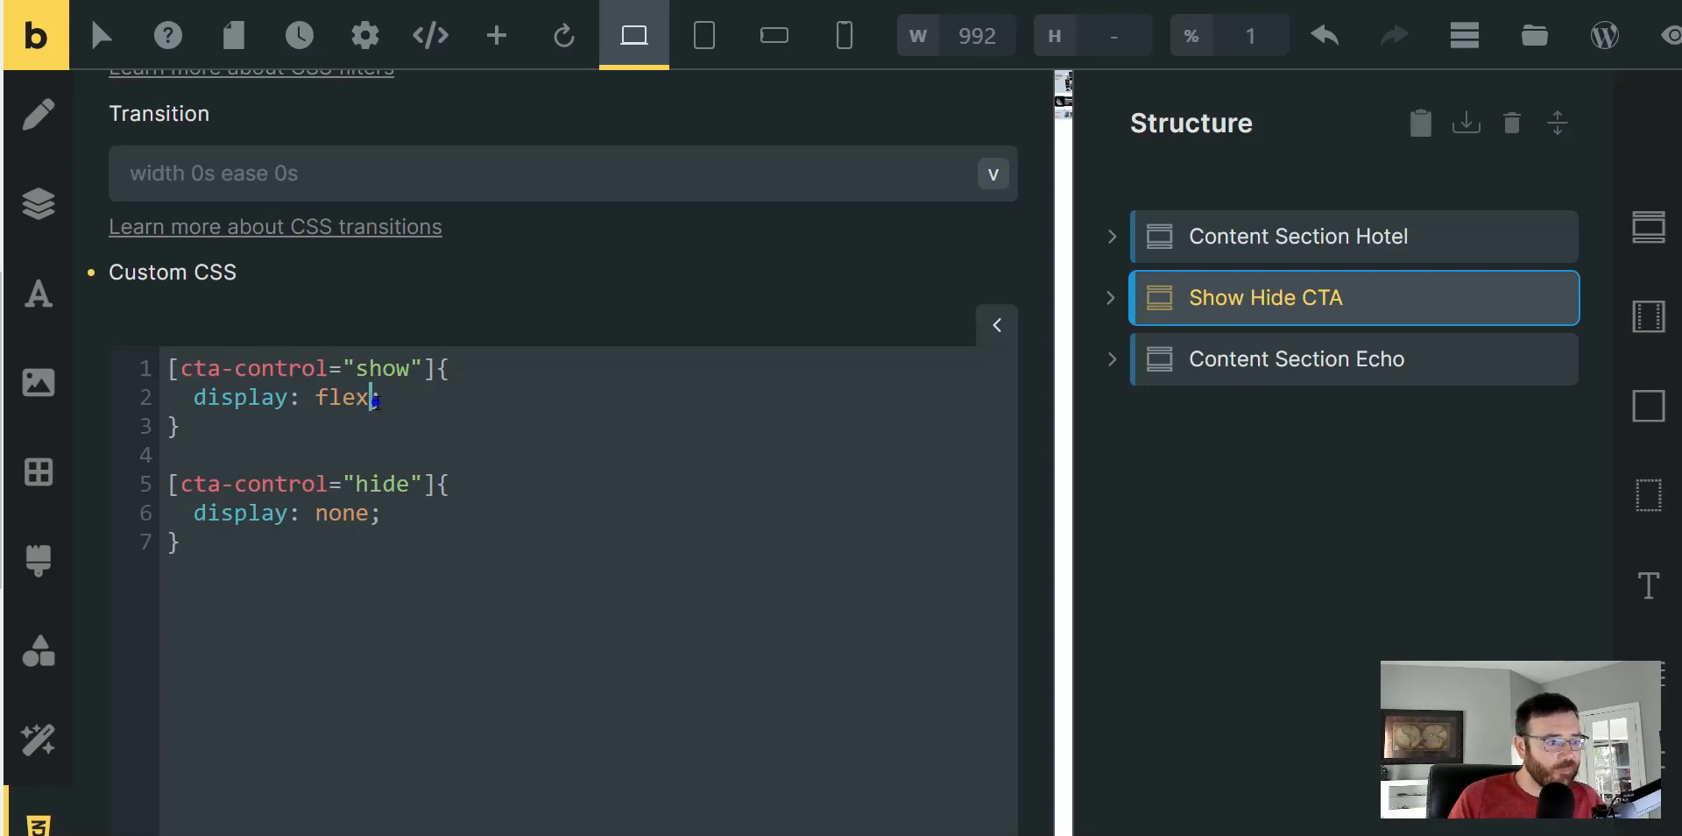
- Add background-color: red; below the display declaration in the [cta-control="show"] rule
left_click(434, 397)
key("Return")
type("b")
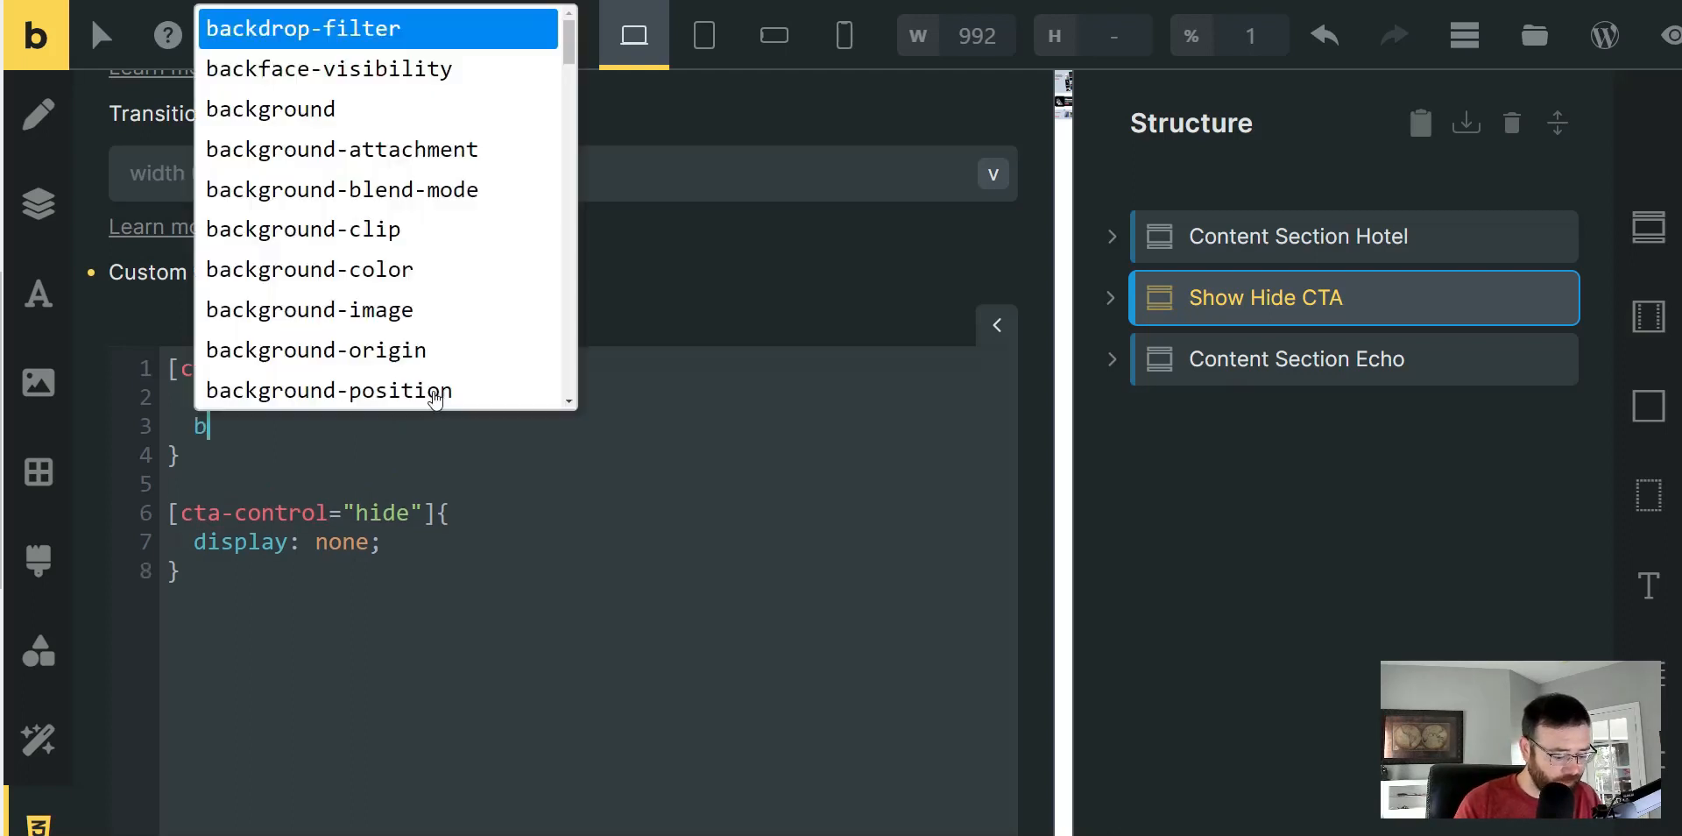
type("ackgroun")
key("Down")
key("Down")
key("Down")
key("Down")
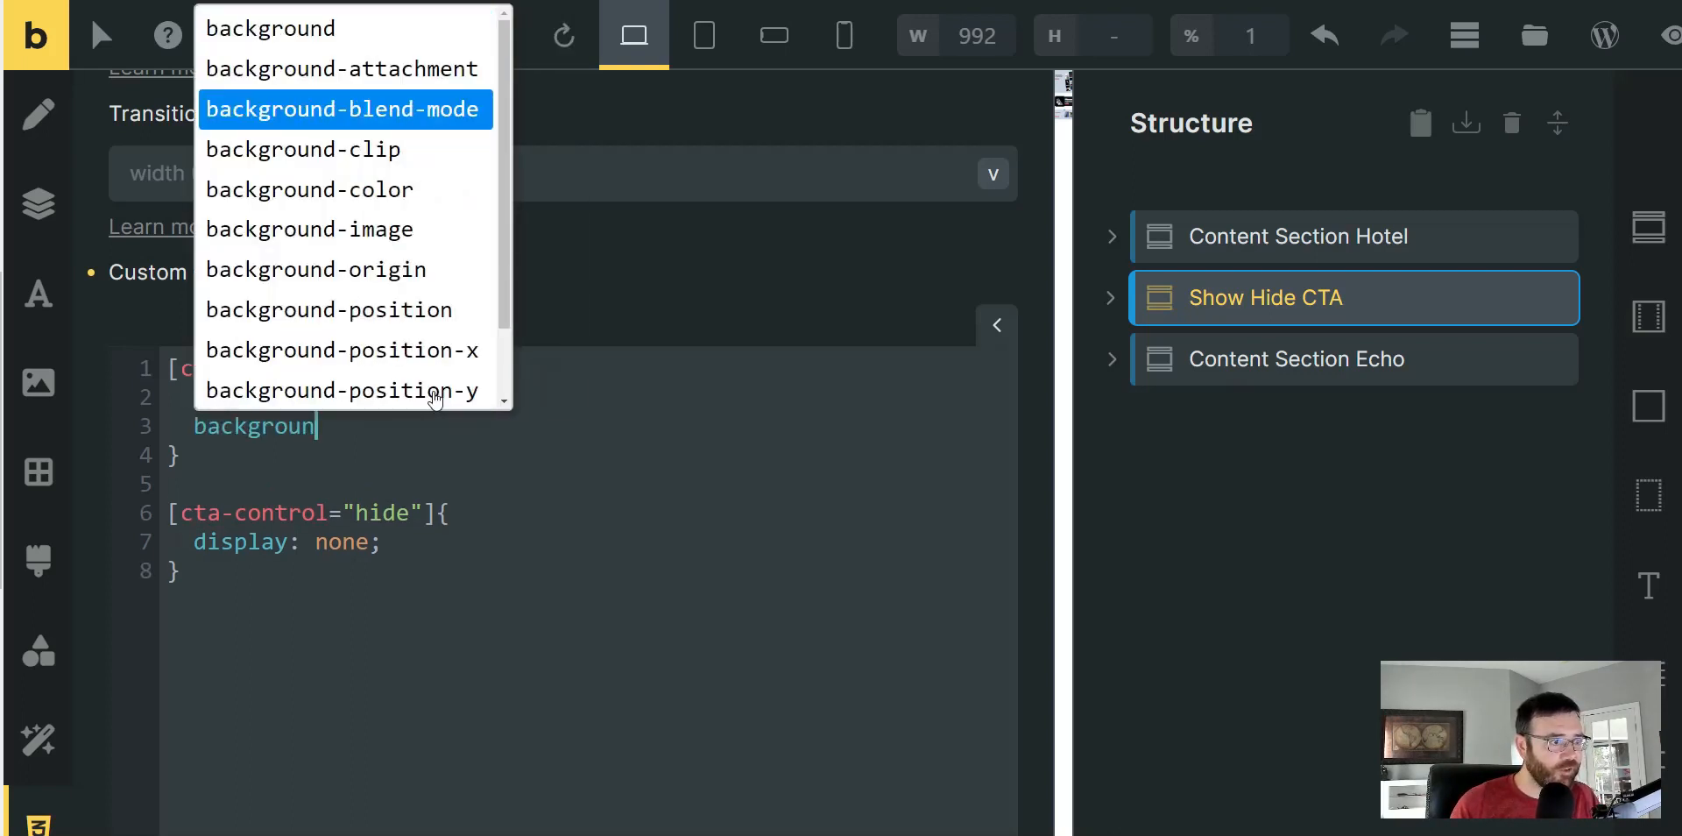
key("Return")
type("red;")
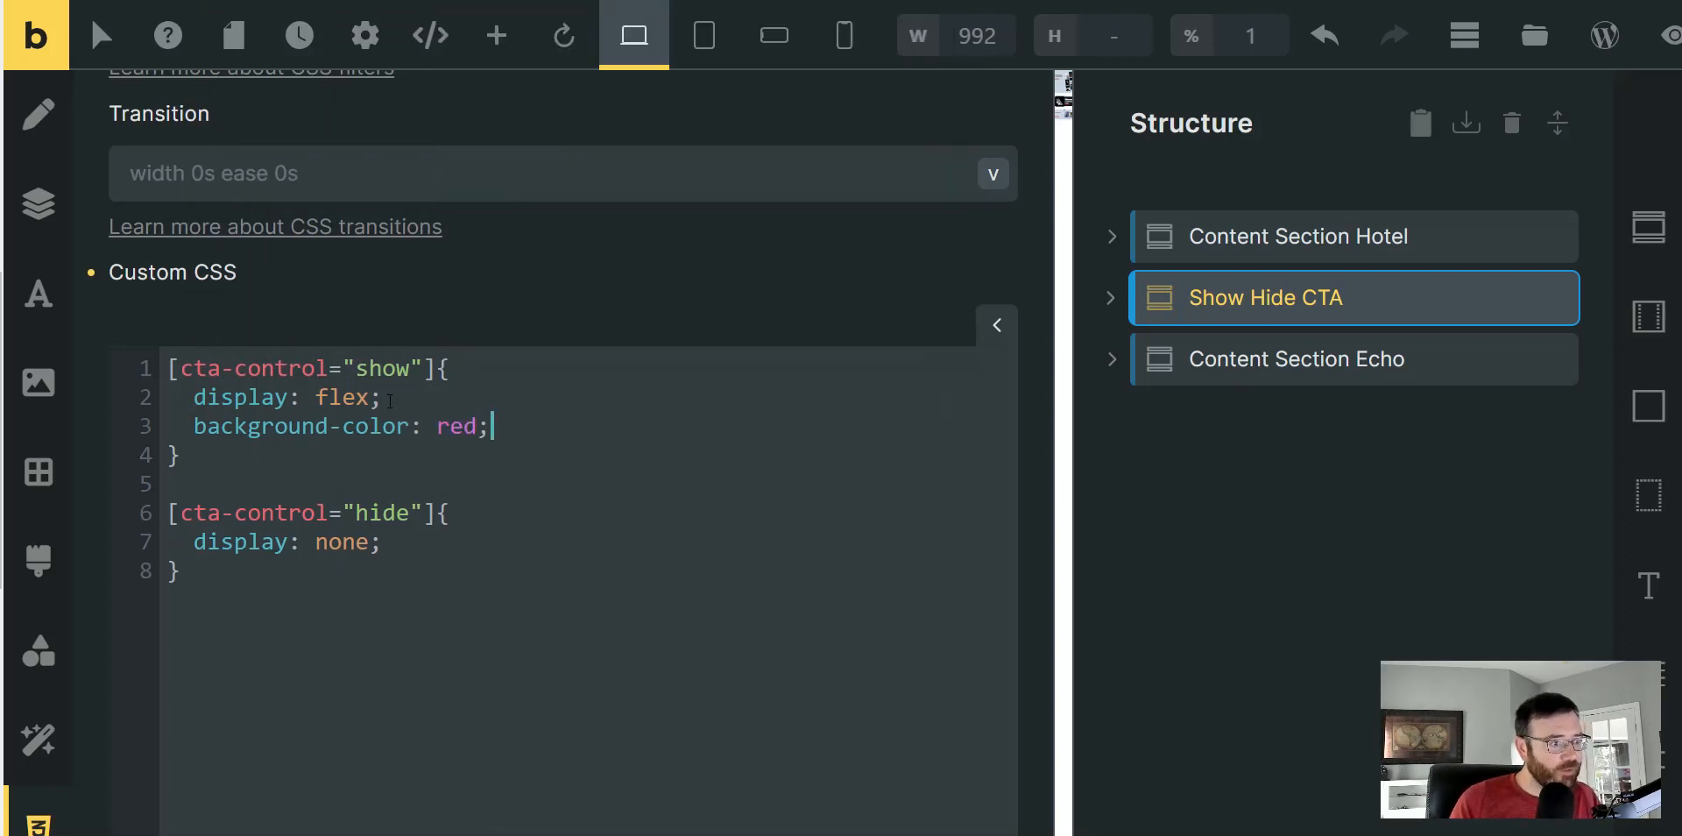
- Copy display: flex; from the show rule over the display declaration in the [cta-control="hide"] rule
left_click_drag(390, 401, 197, 410)
key("ctrl+c")
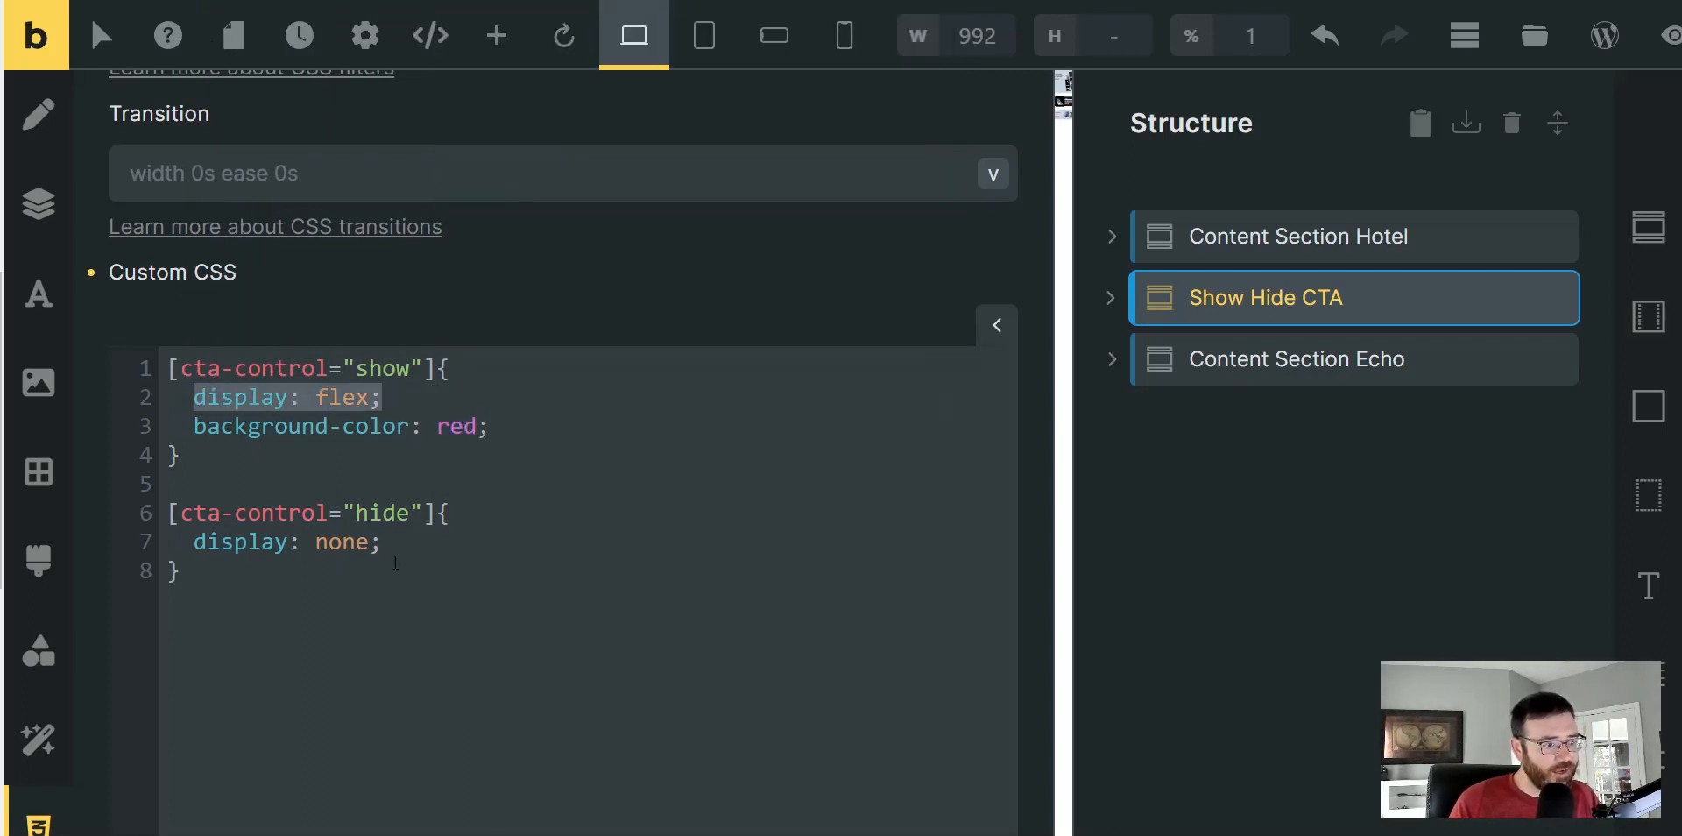
left_click_drag(385, 545, 184, 545)
key("ctrl+v")
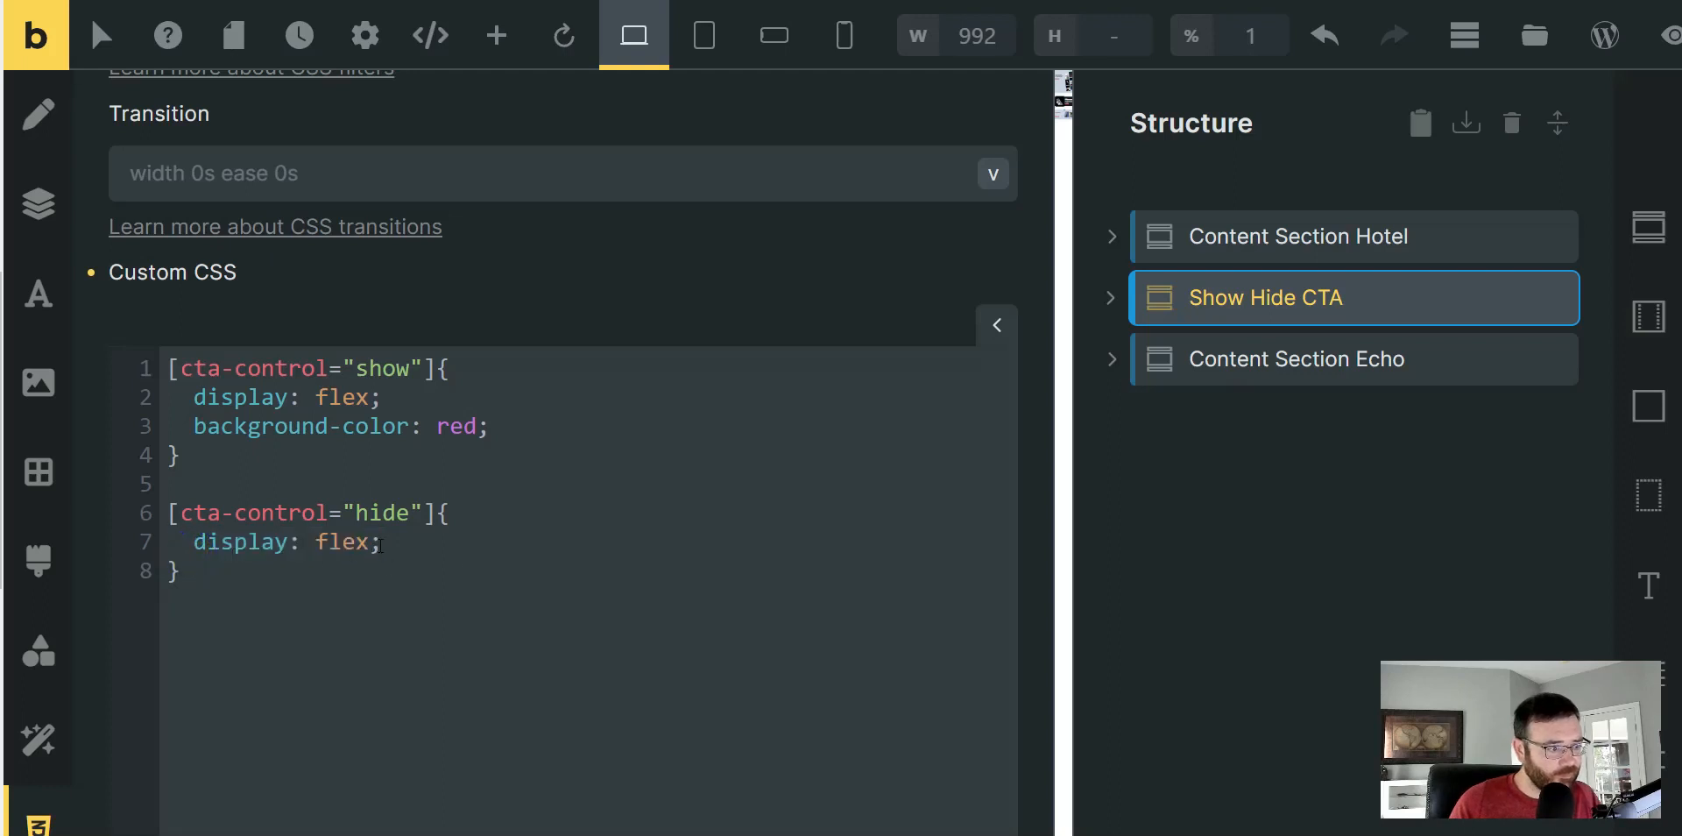
key("Return")
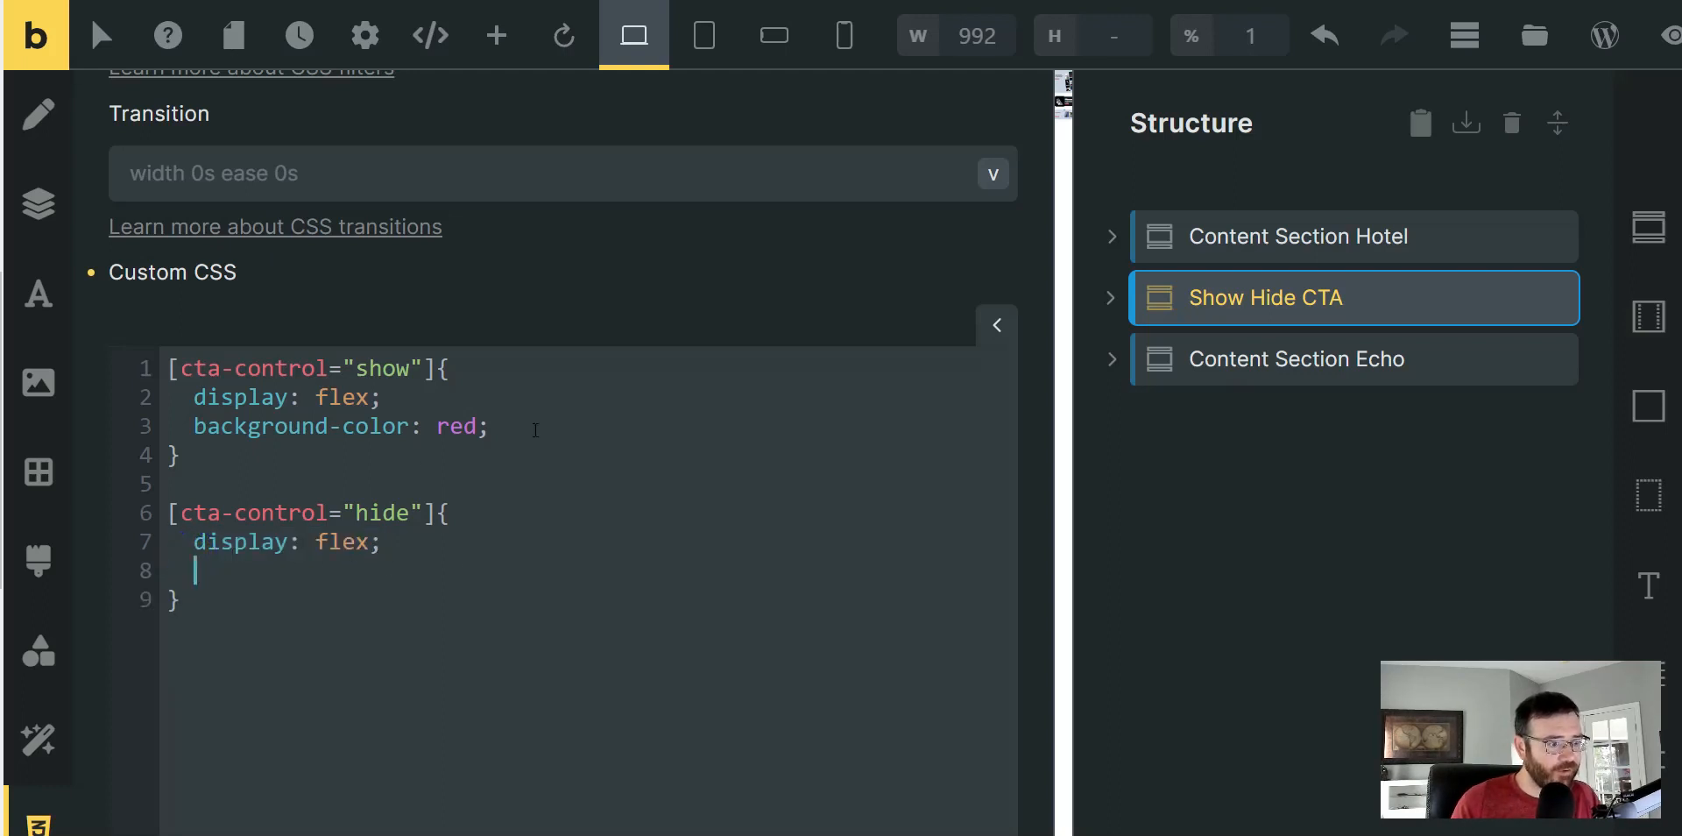
- Copy the background-color declaration into the [cta-control="hide"] rule and set its value to blue
left_click_drag(535, 429, 195, 427)
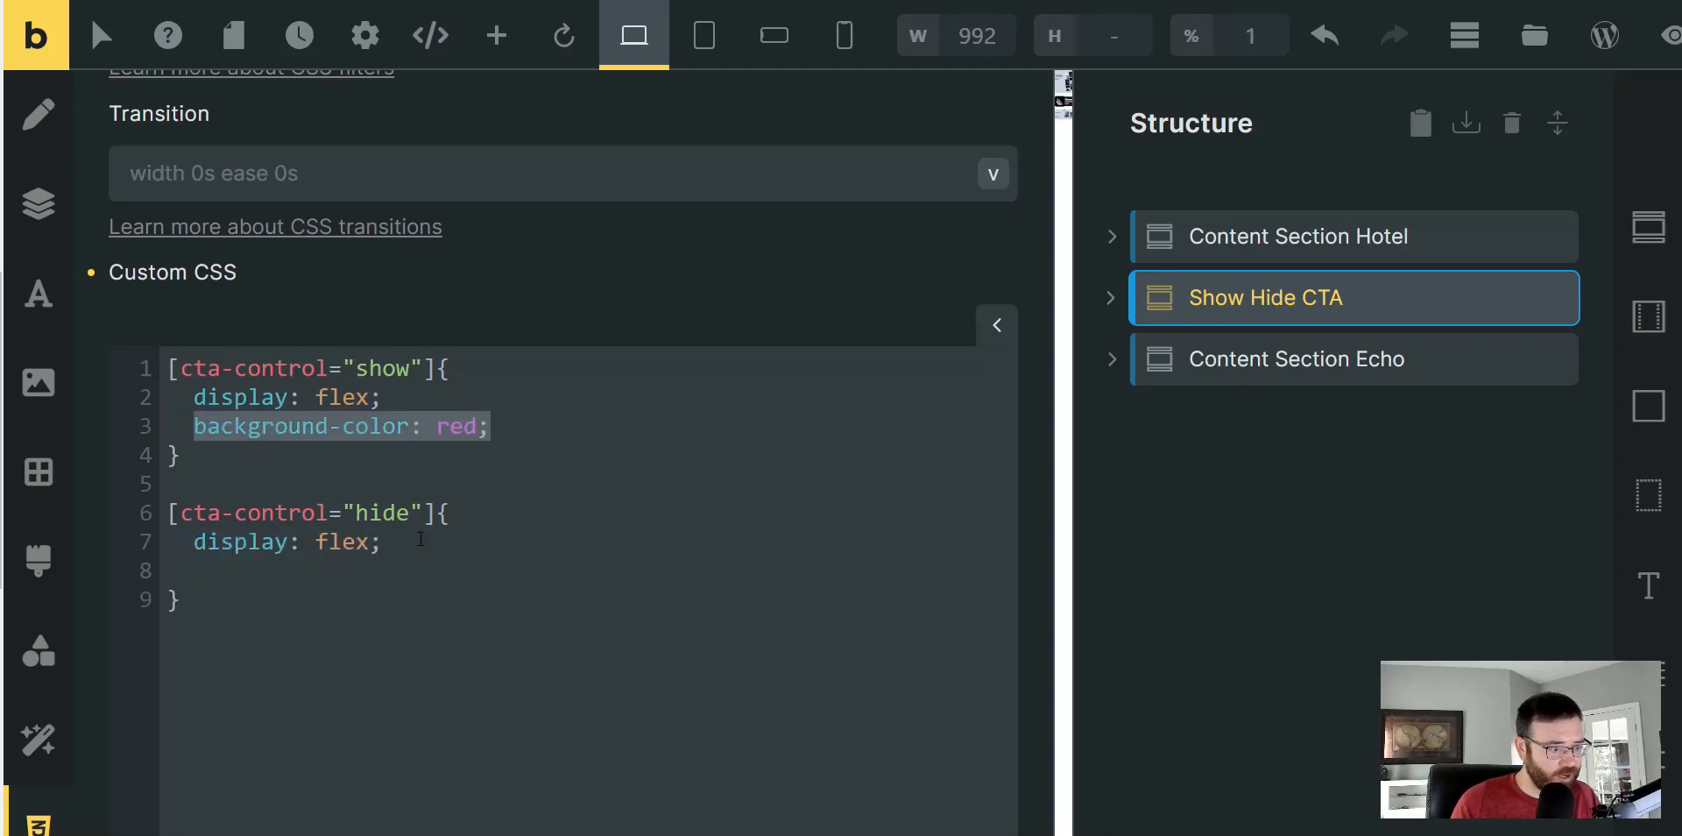
key("ctrl+c")
left_click(421, 539)
key("Return")
key("ctrl+v")
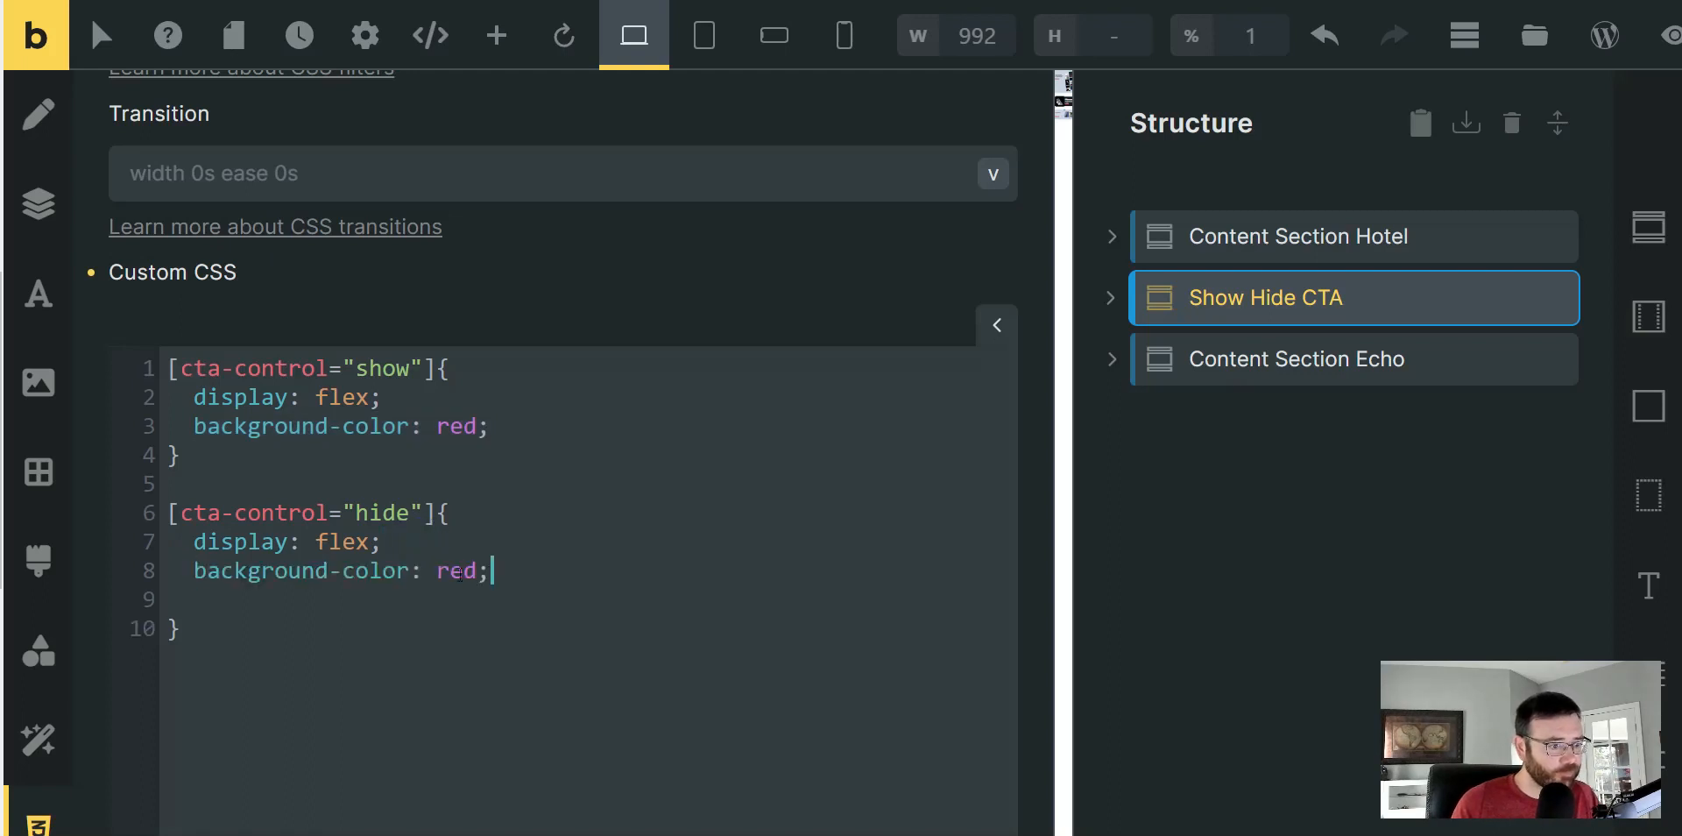
double_click(458, 571)
type("blue")
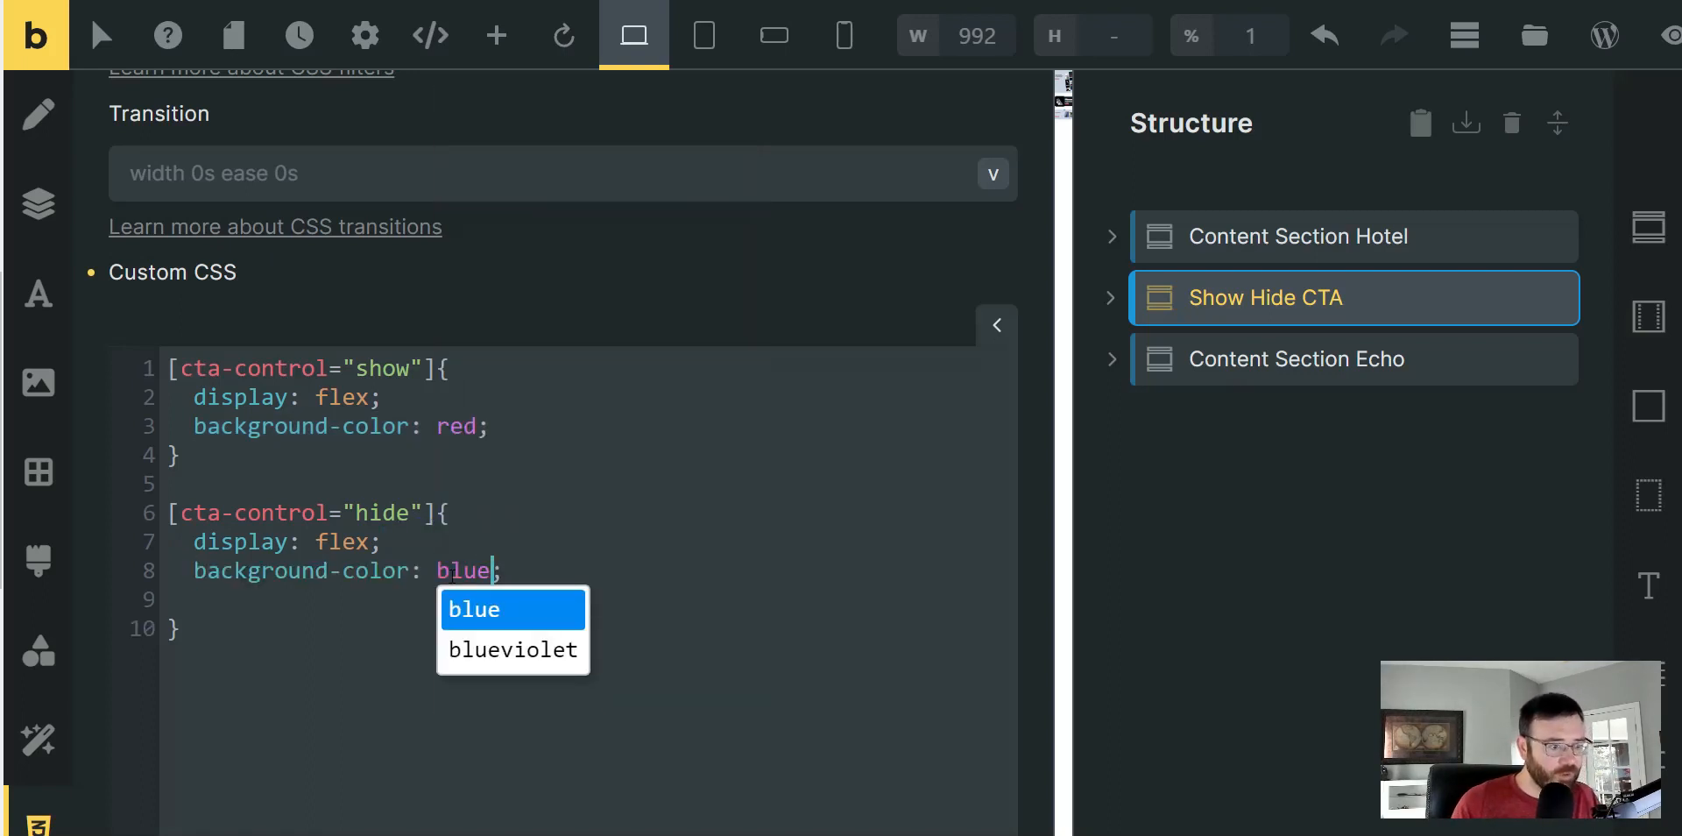
left_click(725, 589)
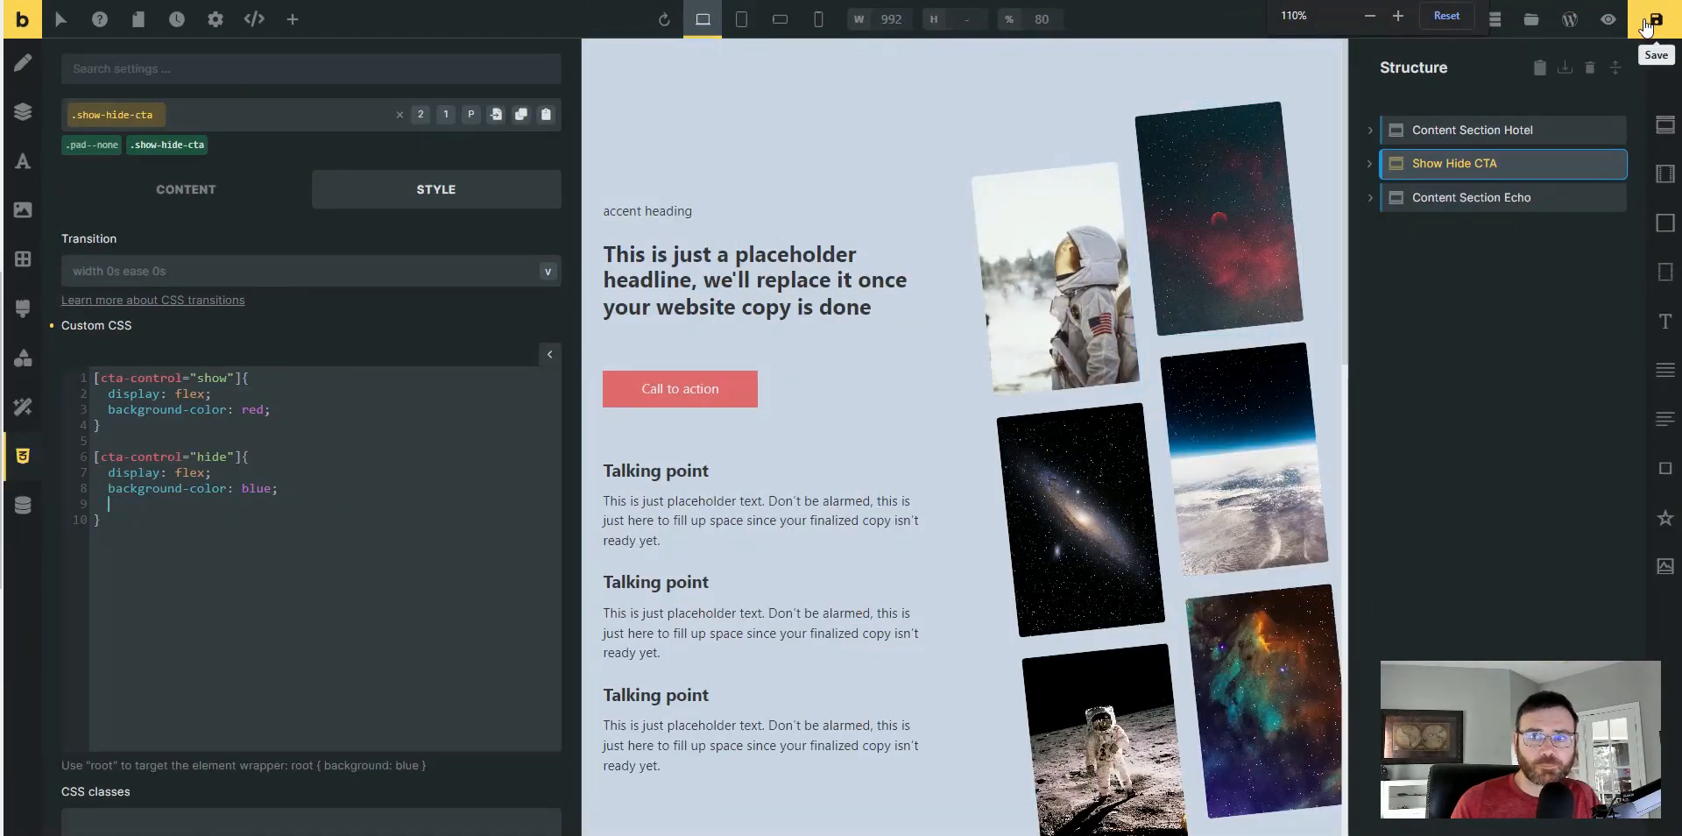
- Save the page, switch to the live page and reload it to check the section's background
left_click(1645, 26)
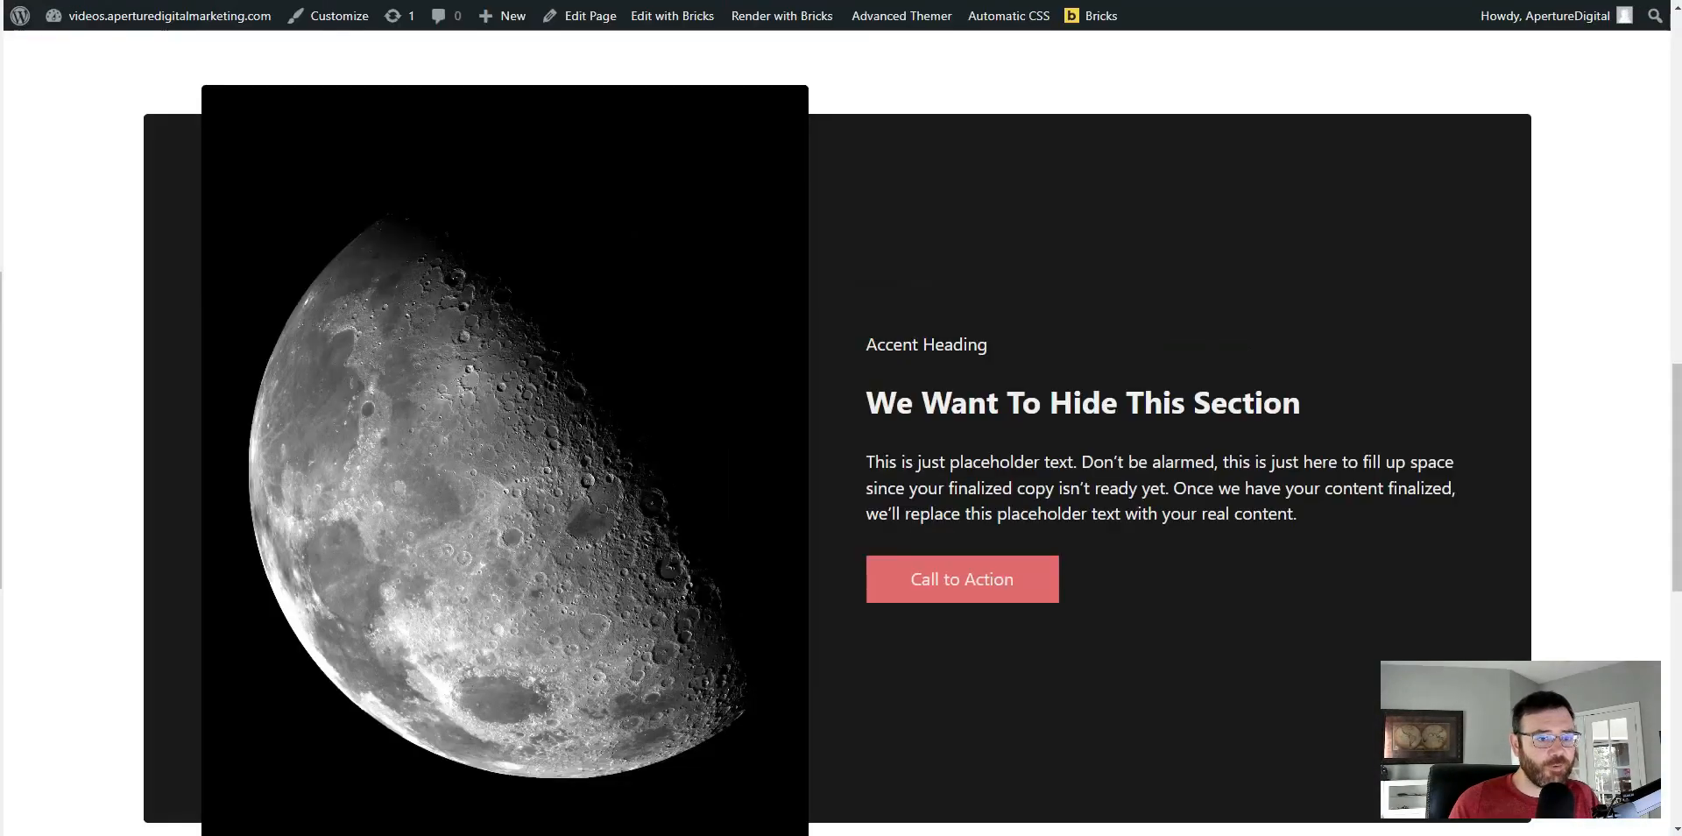
key("F5")
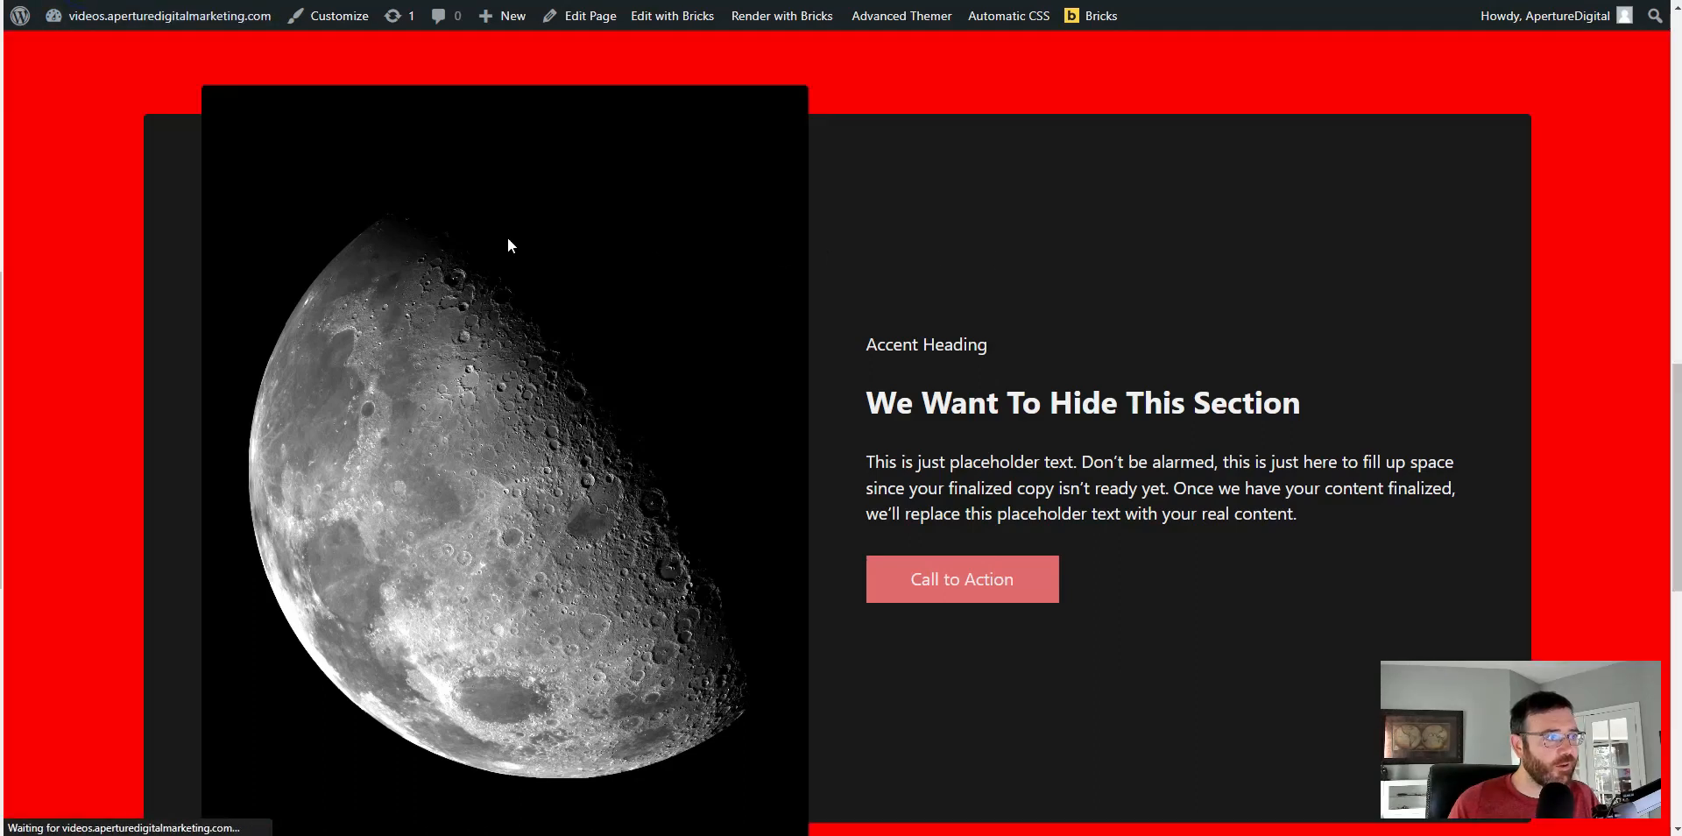
scroll(789, 320, "down", 1)
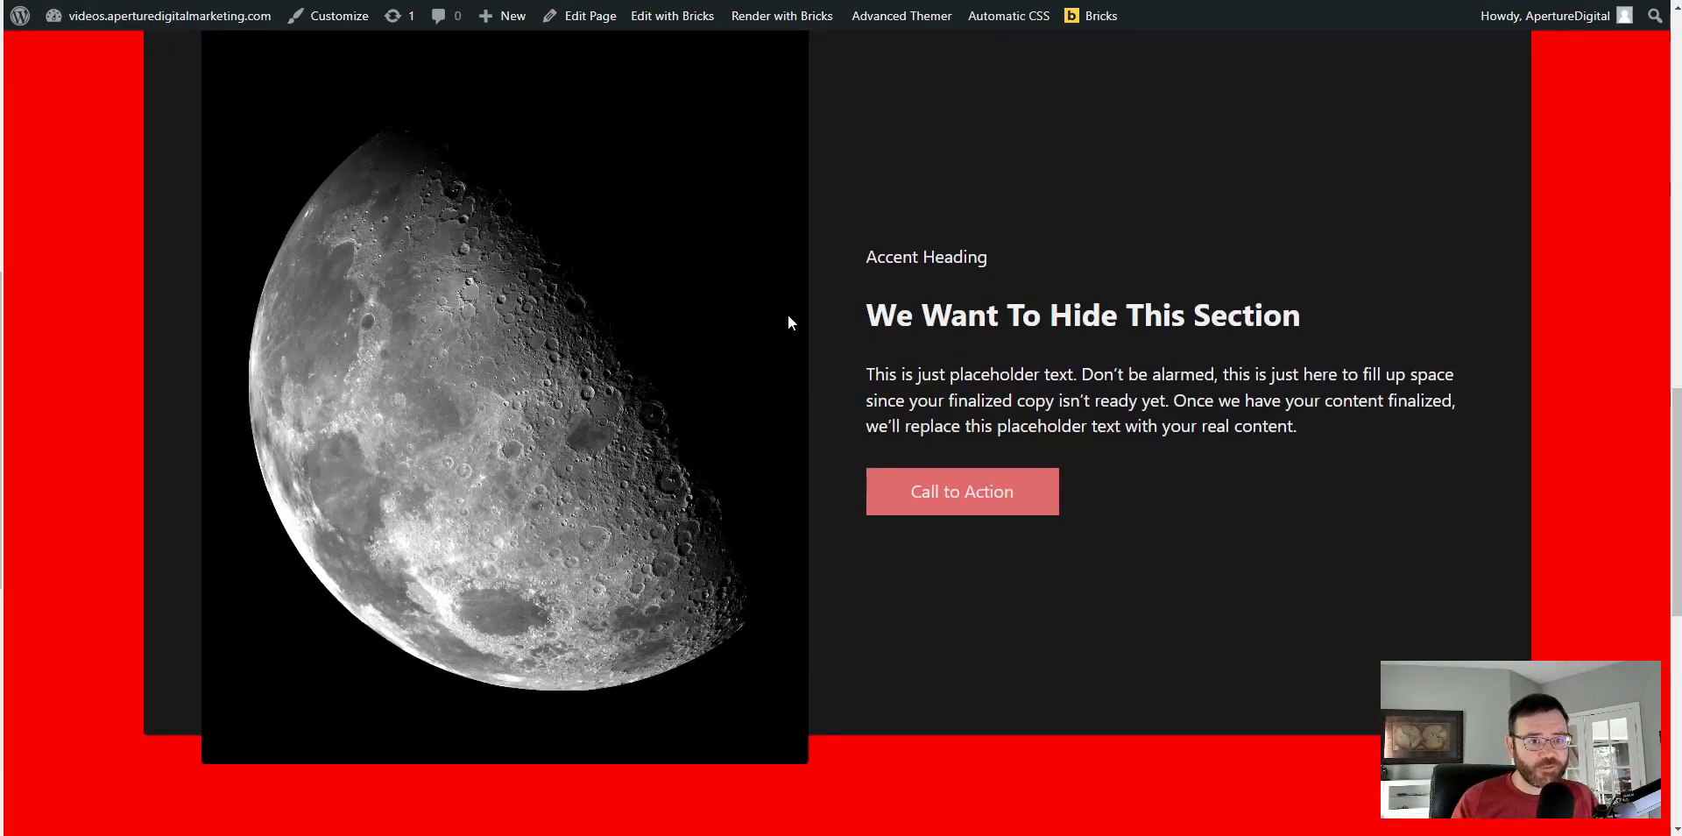
scroll(173, 341, "up", 1)
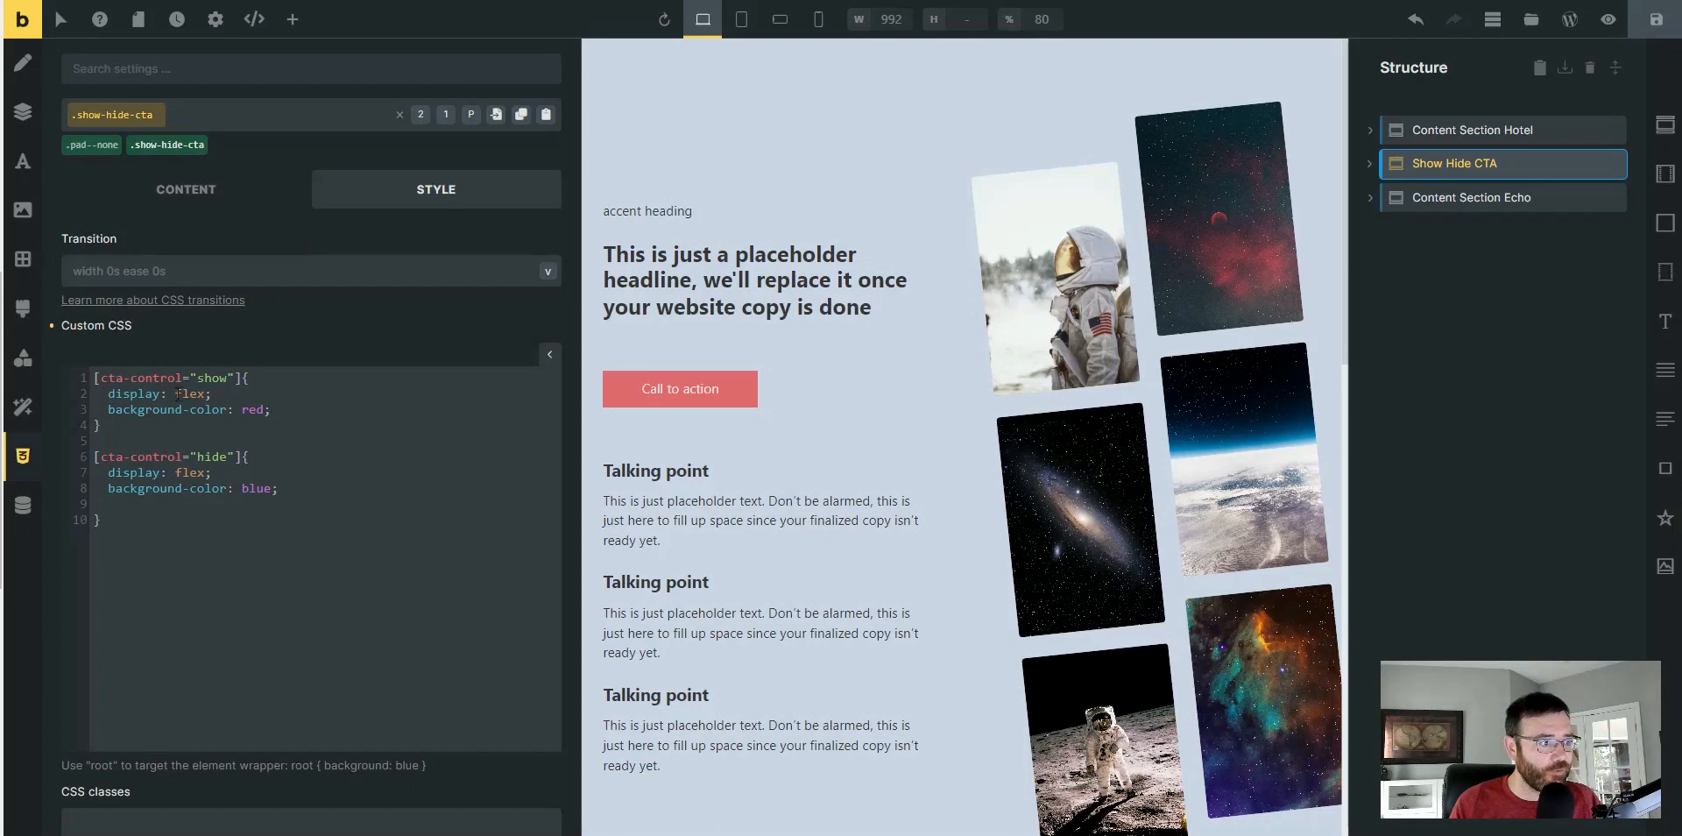
- Switch to the WordPress page editor, set the Show Hide CTA field to hide, update the page and reload the live page
double_click(205, 378)
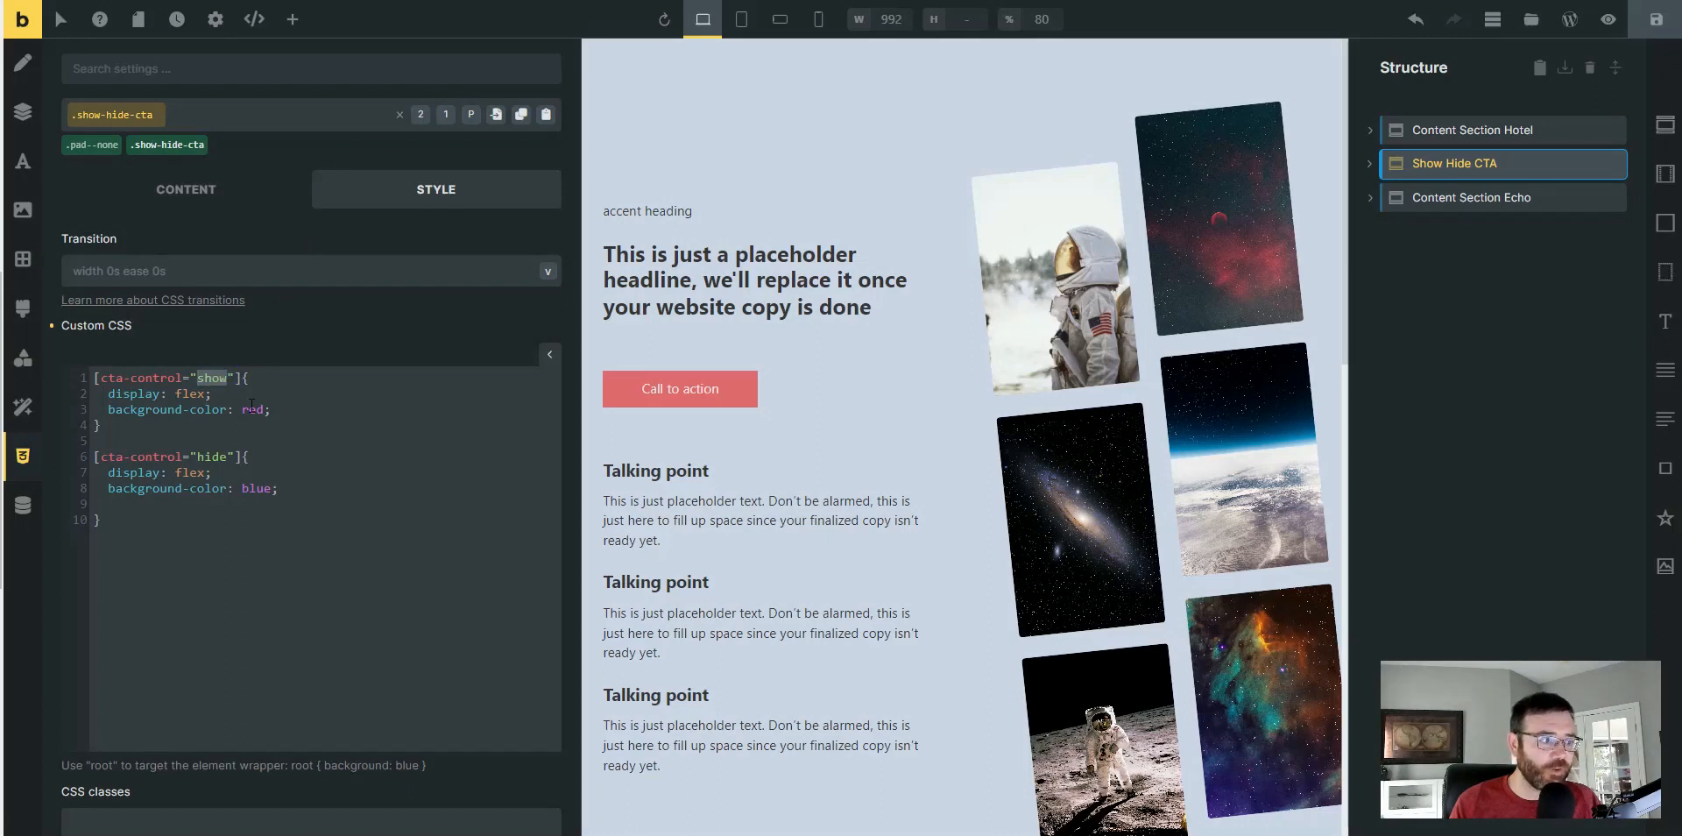
double_click(203, 456)
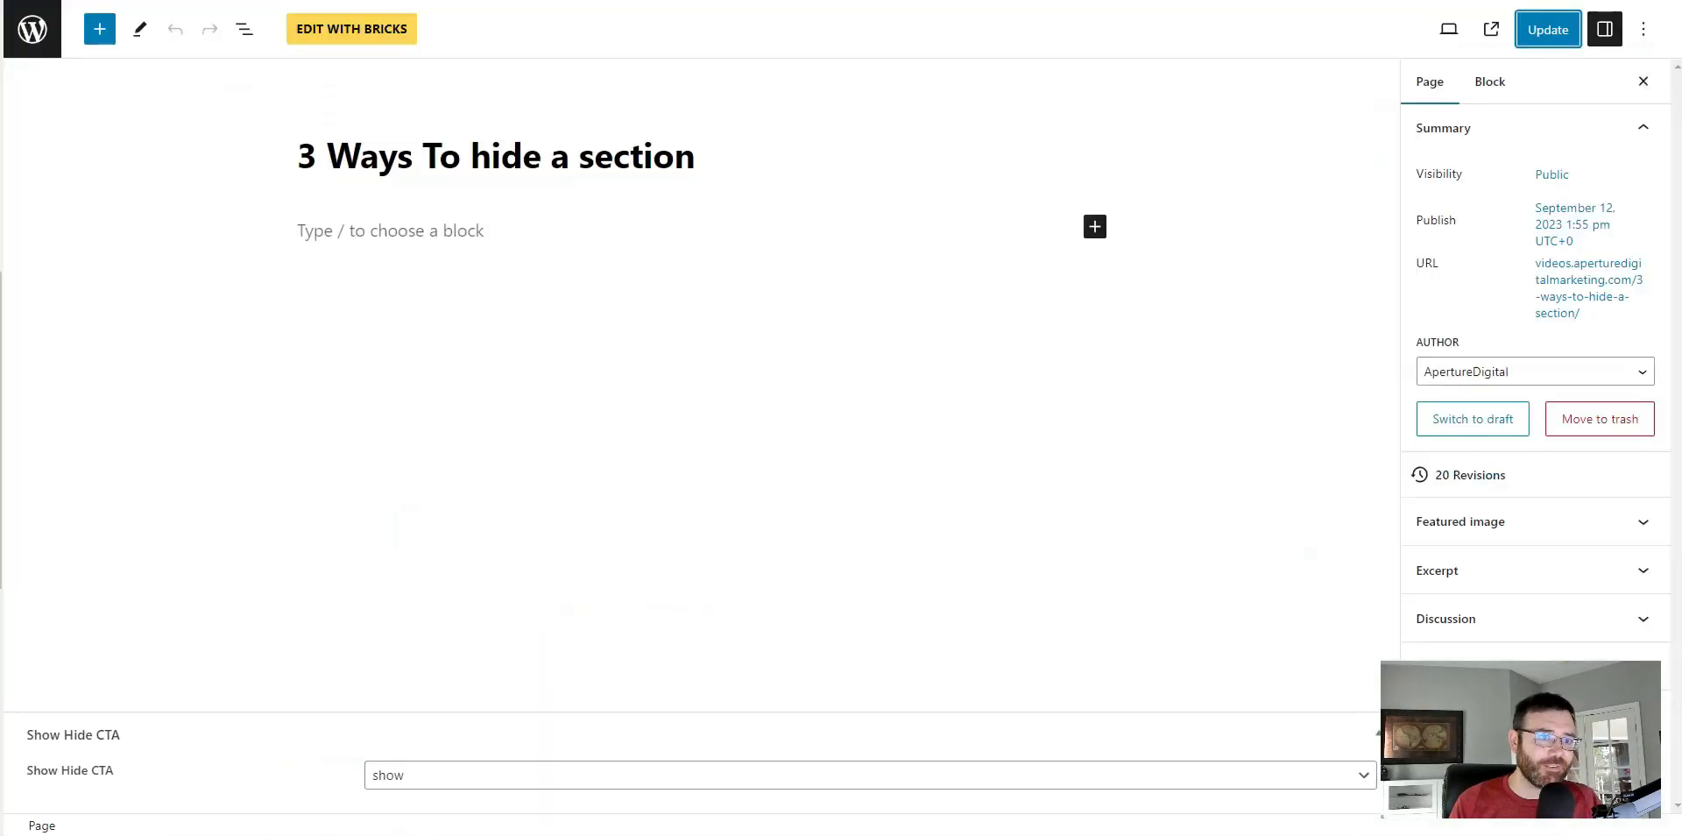
left_click(556, 776)
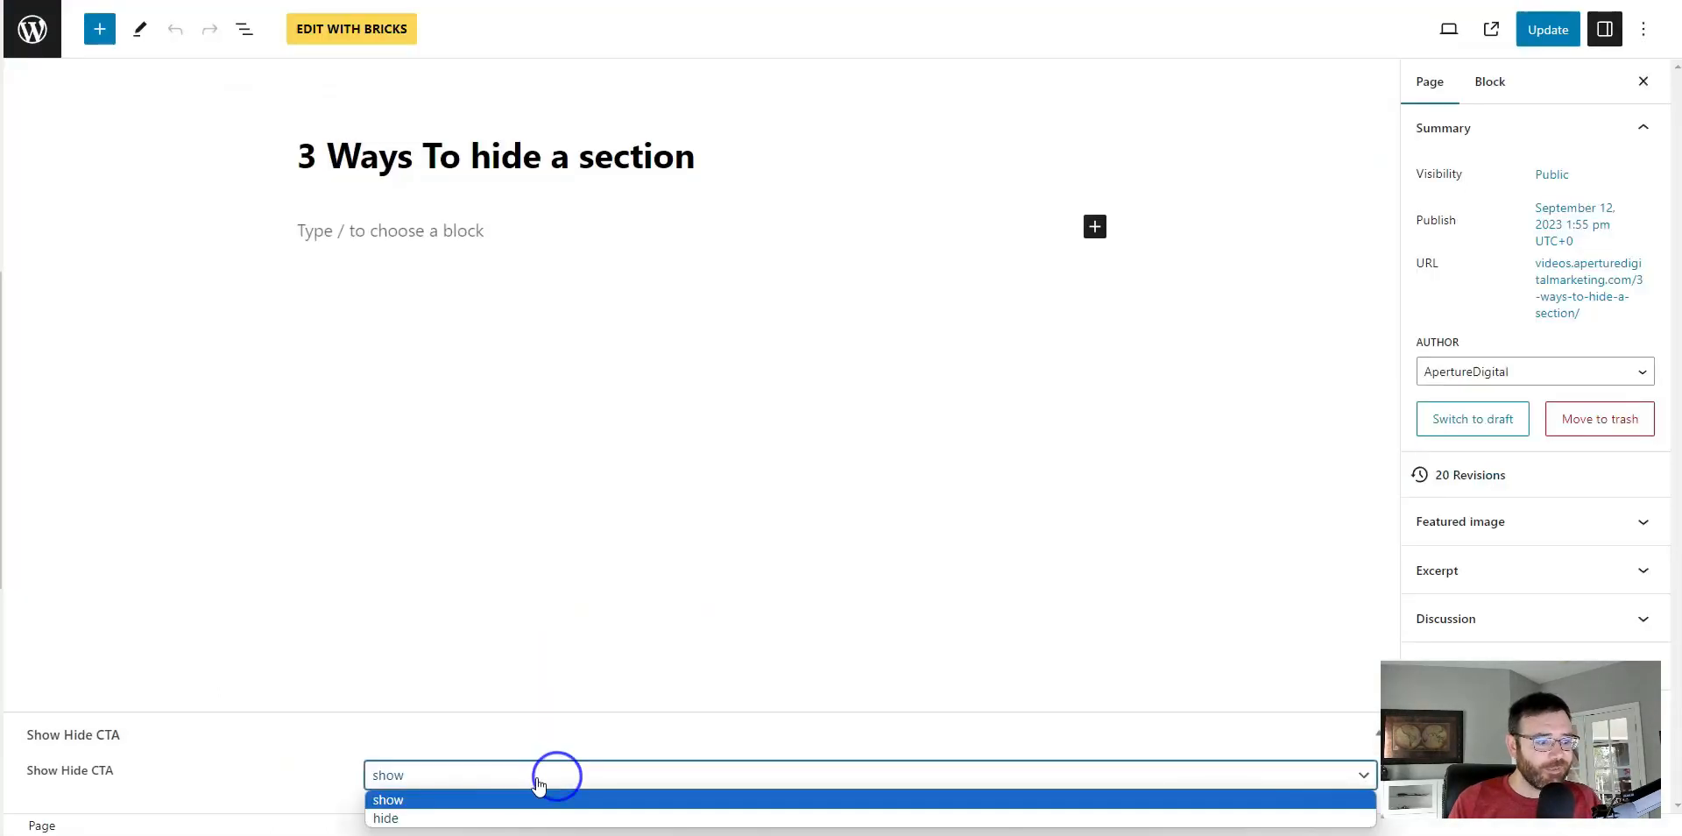
left_click(403, 784)
left_click(403, 784)
left_click(386, 816)
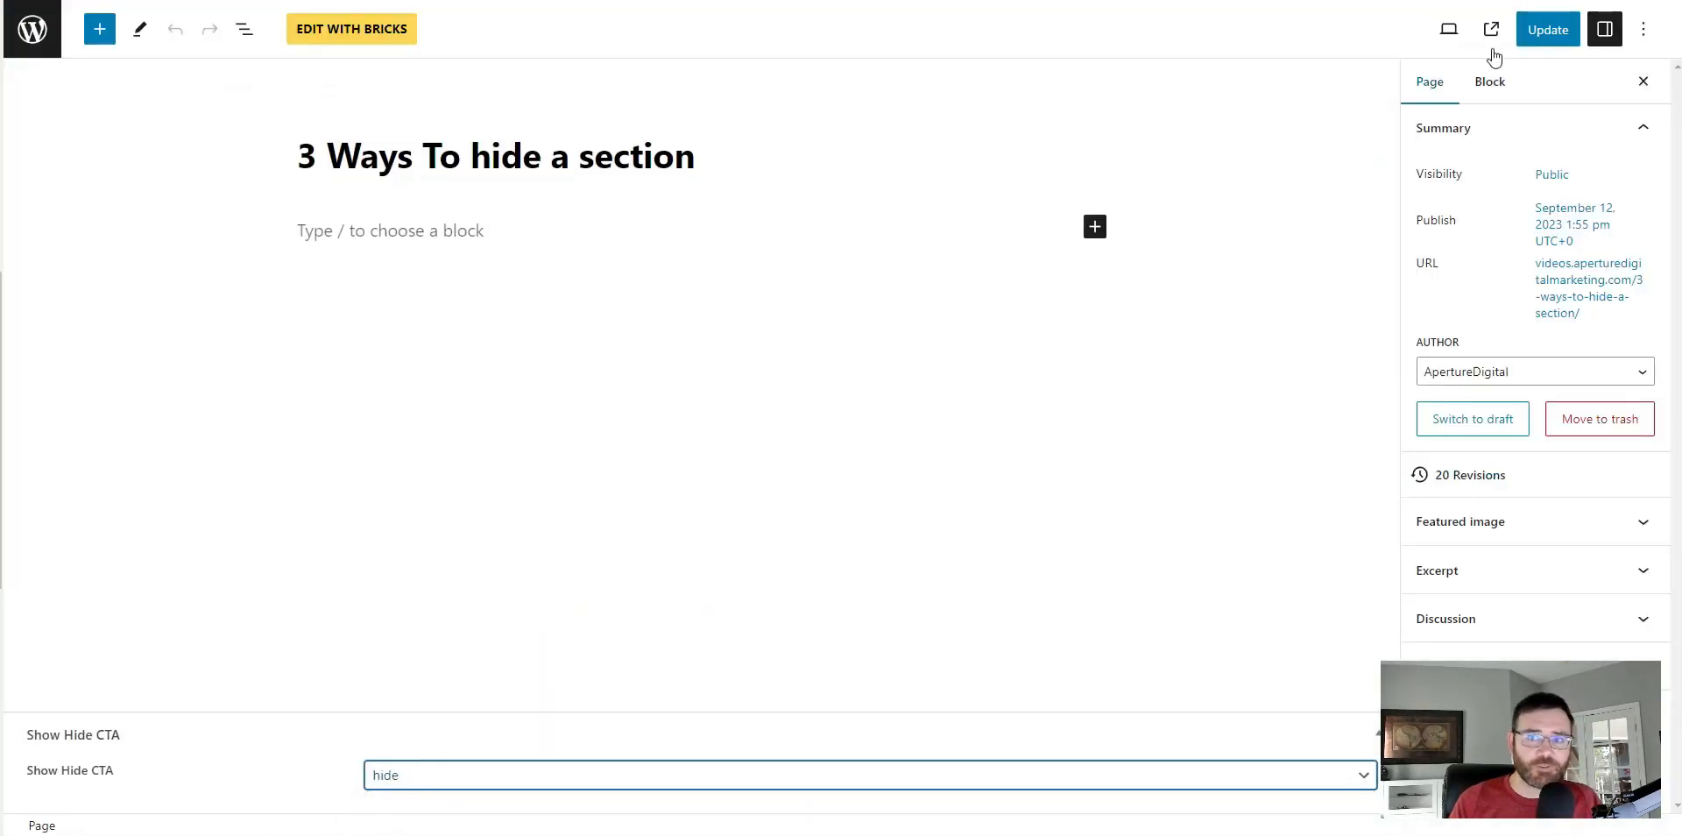
left_click(1547, 29)
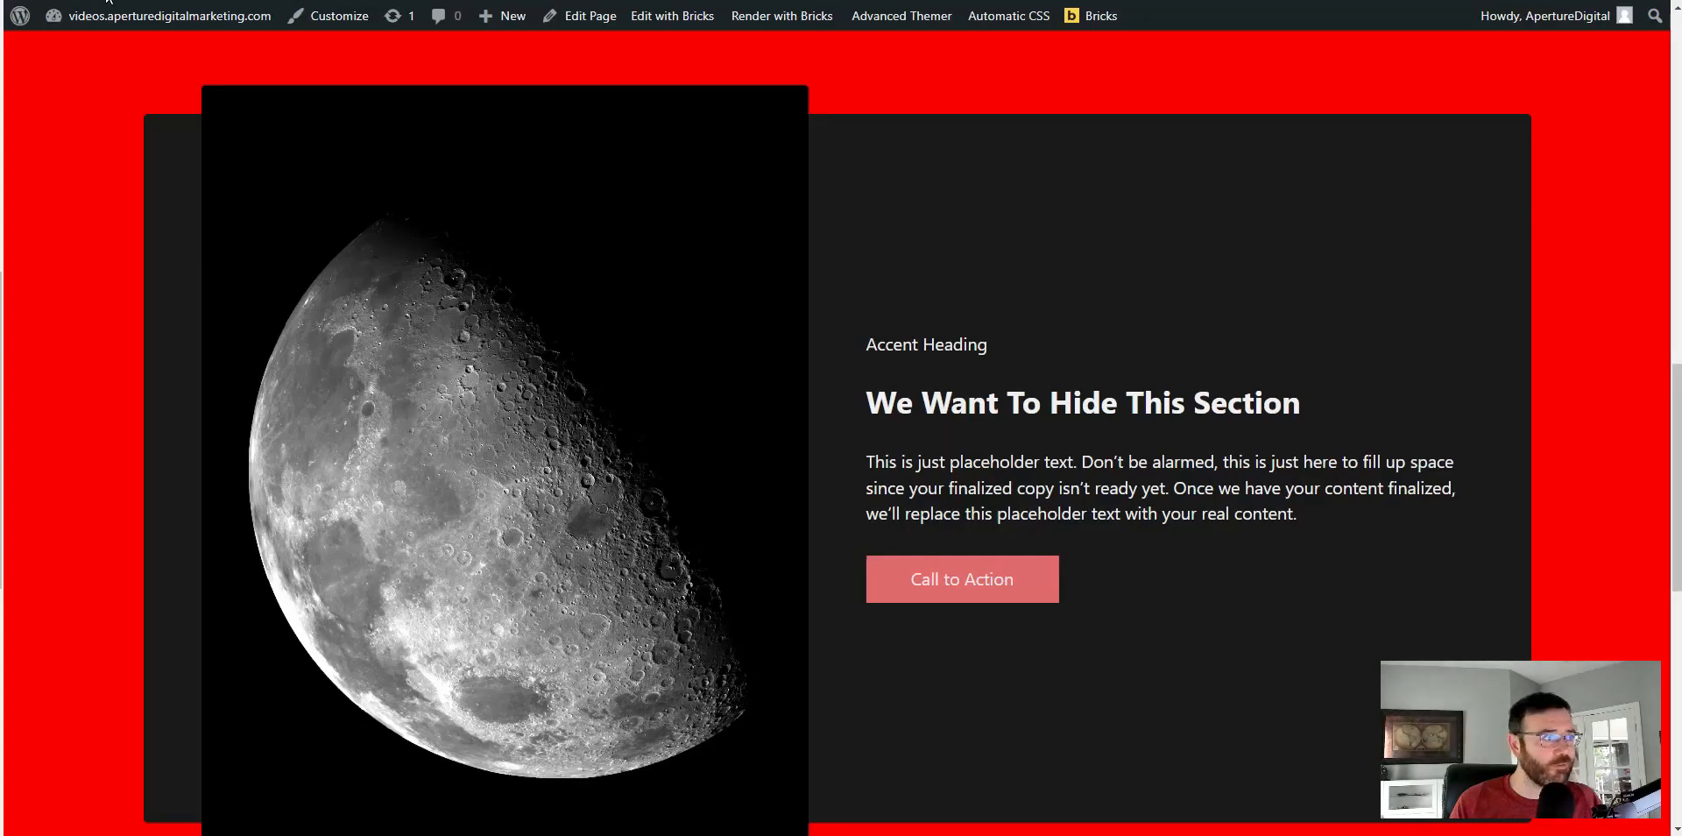
left_click(83, 15)
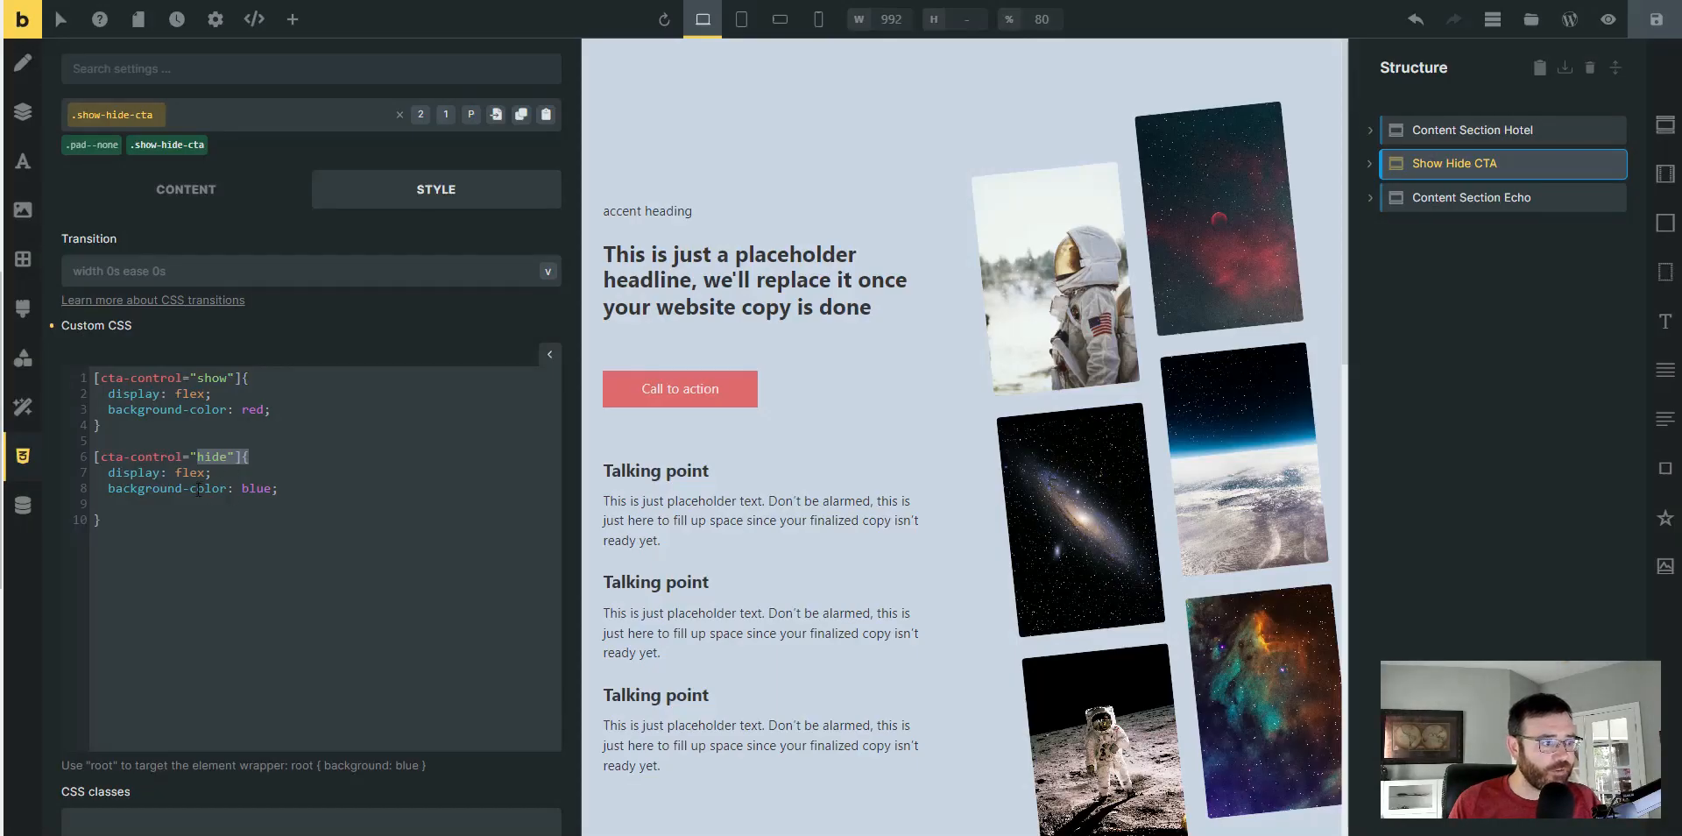
- Change the [cta-control="hide"] rule's display value to none and delete its background-color declaration
double_click(200, 474)
type("none")
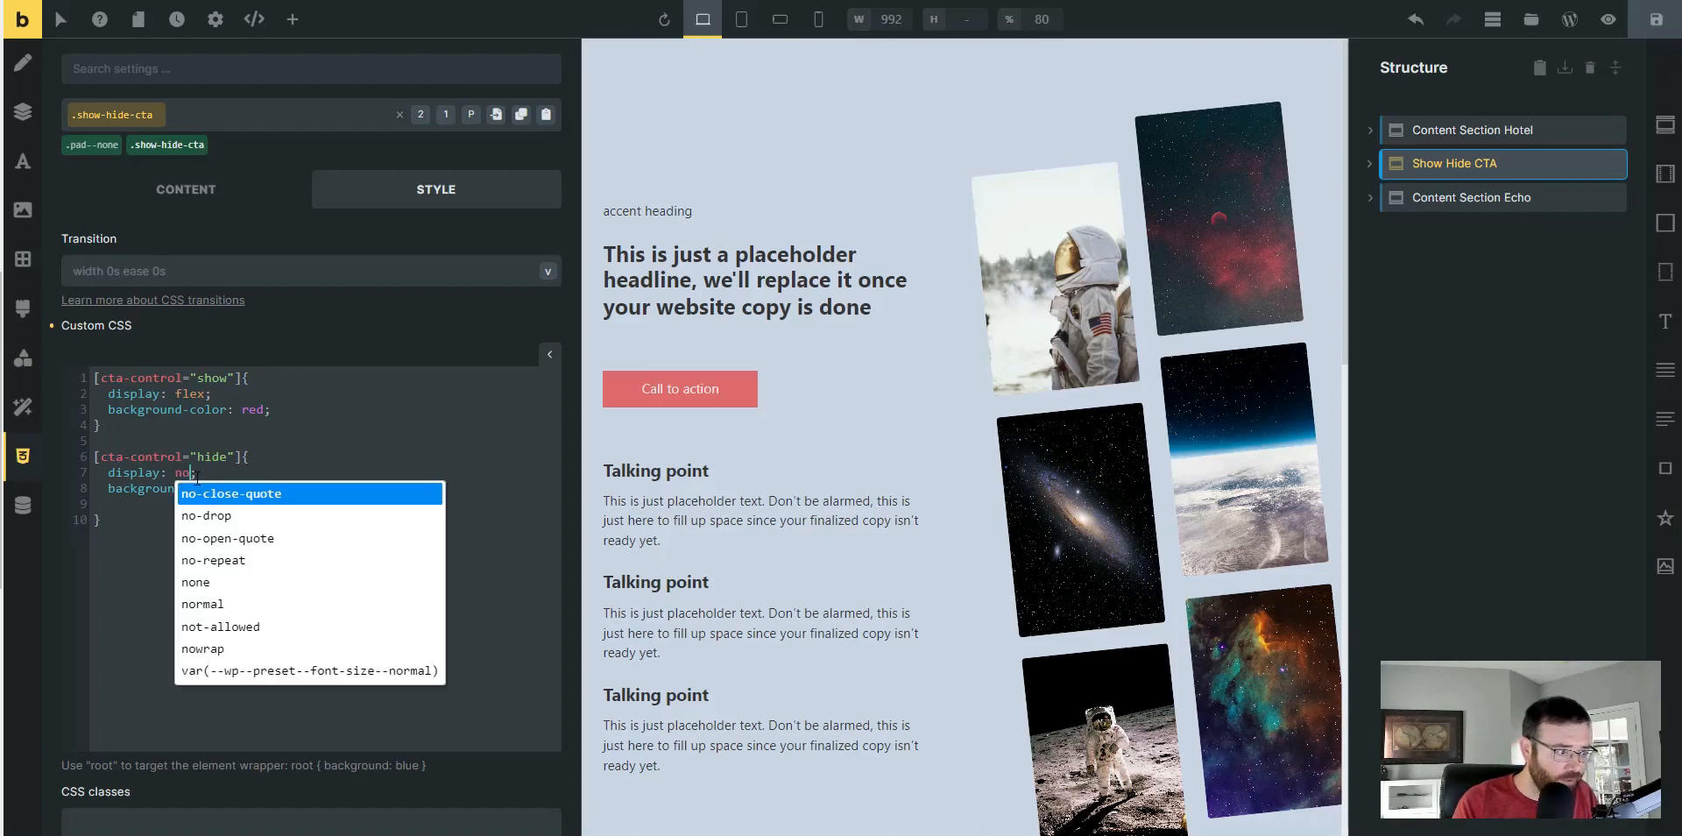
left_click_drag(311, 493, 53, 487)
key("BackSpace")
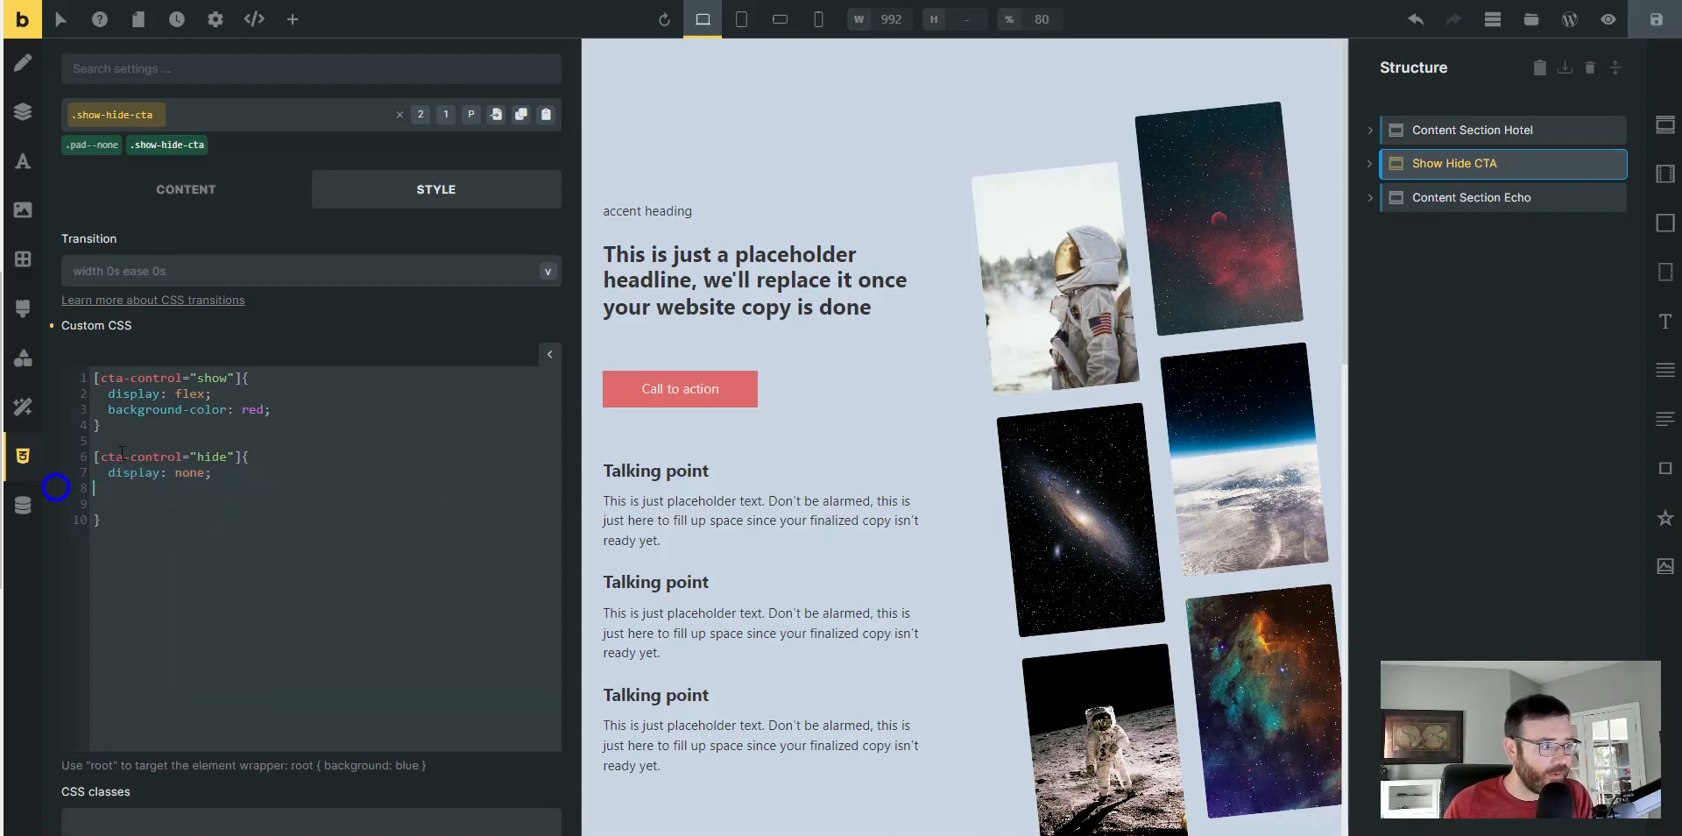
- Delete the background-color declaration from the [cta-control="show"] rule, remove a blank line from the hide rule and save
left_click_drag(272, 410, 77, 415)
key("BackSpace")
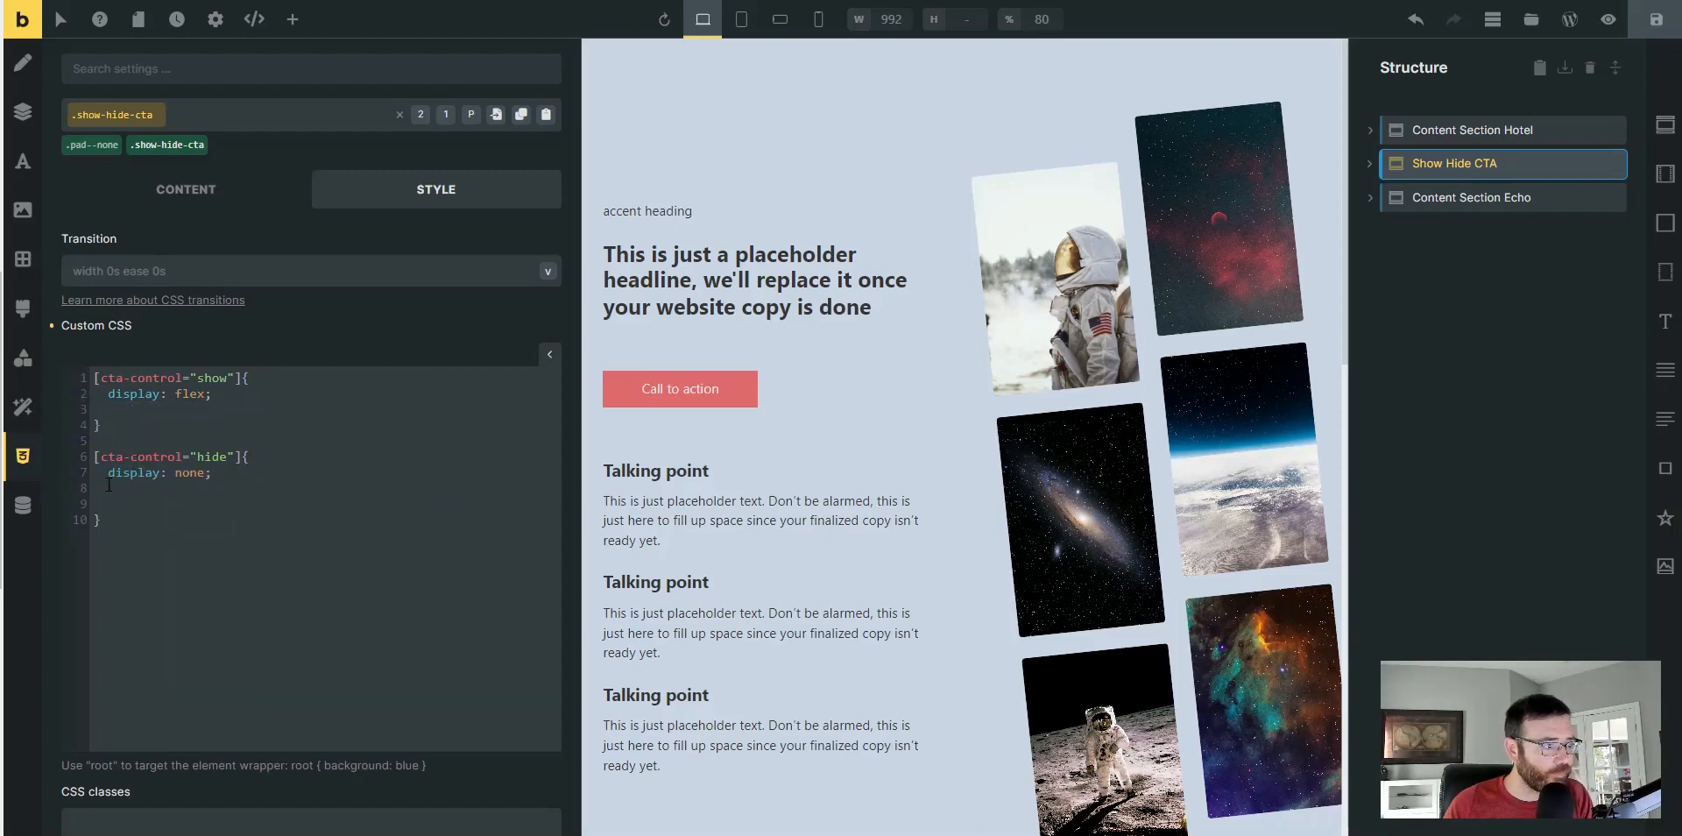
left_click(101, 504)
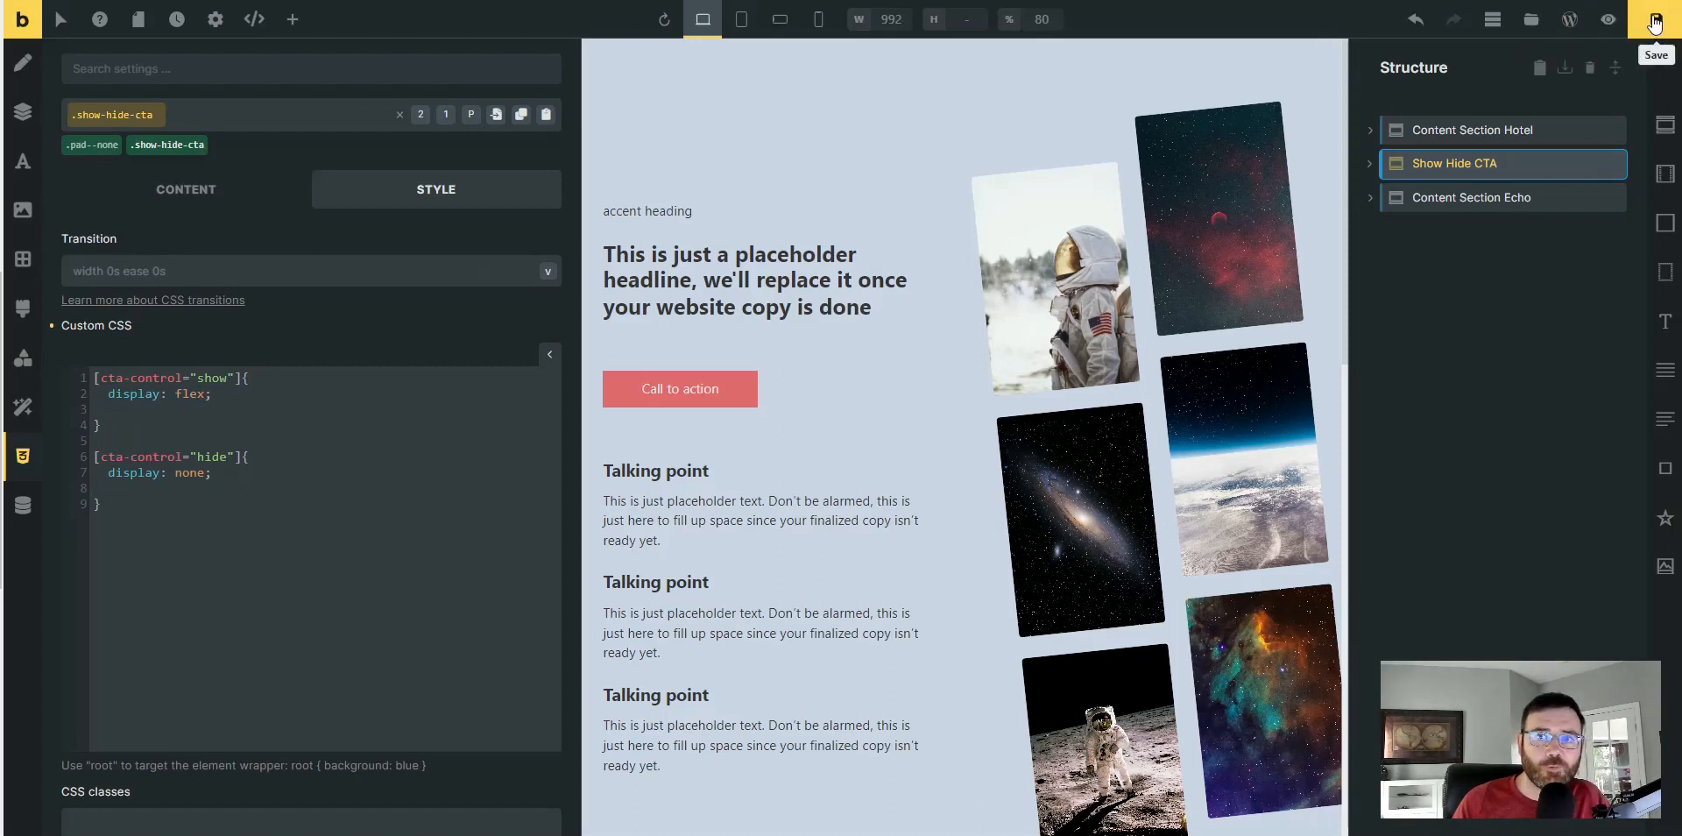
left_click(1655, 19)
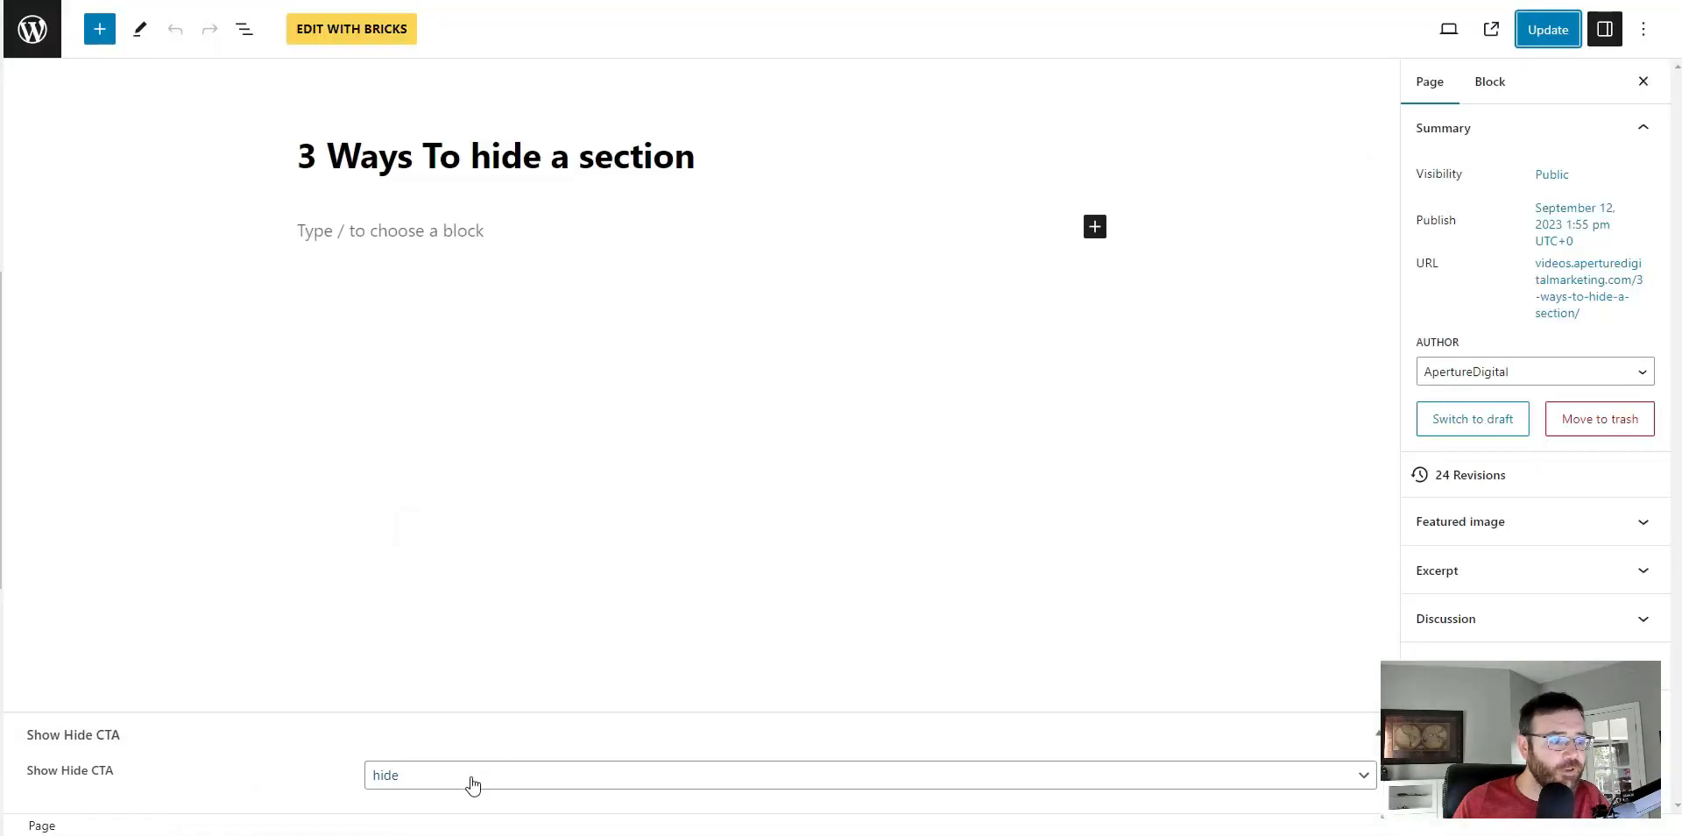
- In the WordPress page editor, set Show Hide CTA to show, update the page and reload the live page
left_click(454, 771)
left_click(403, 798)
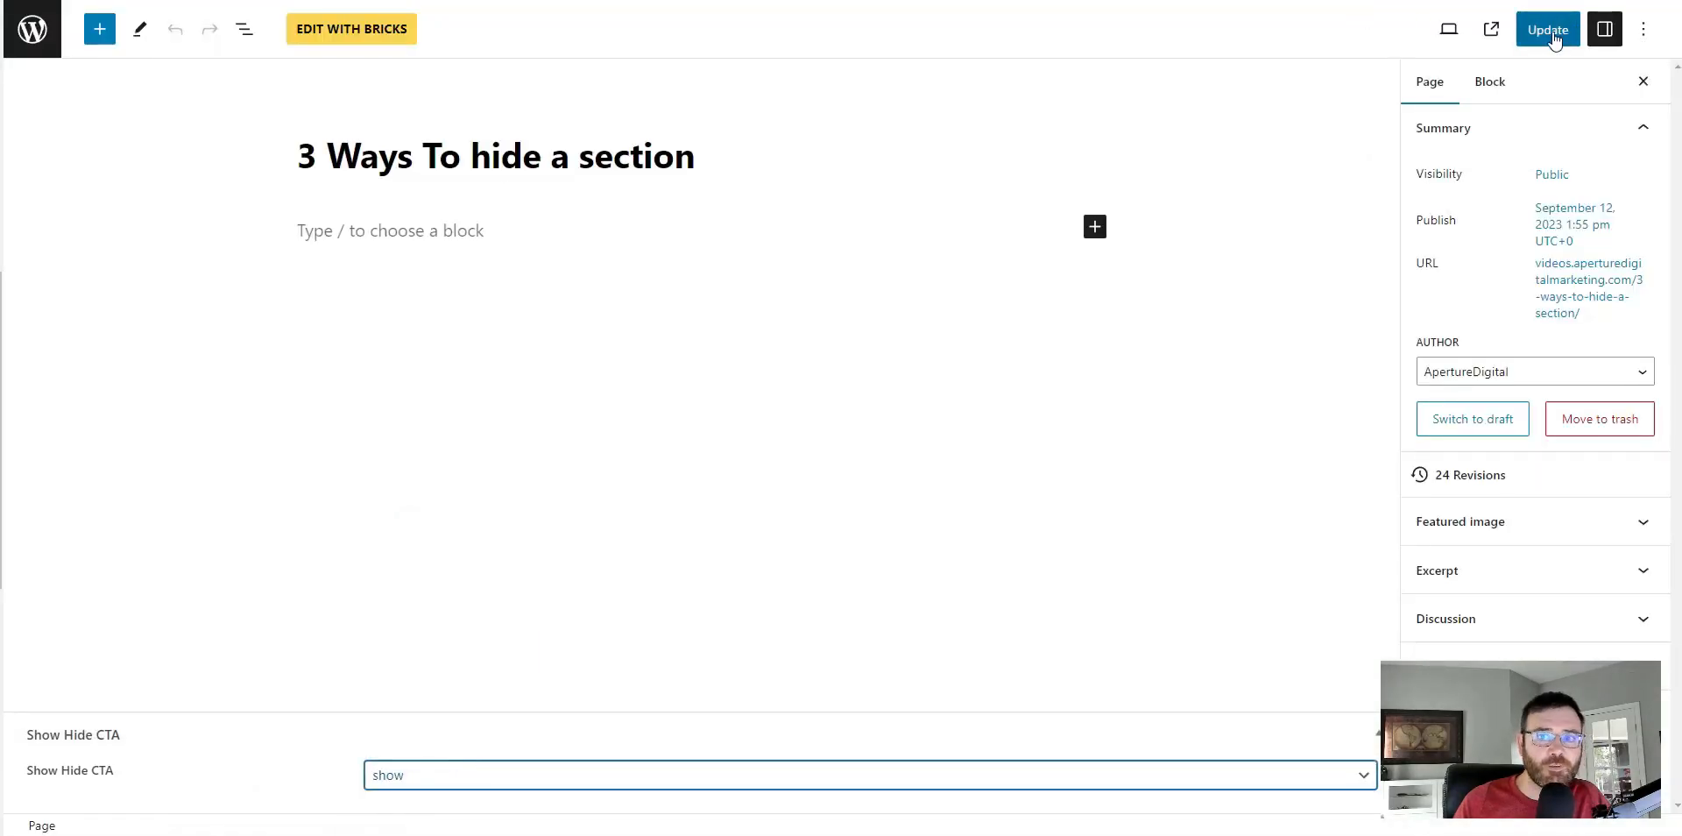
left_click(1548, 29)
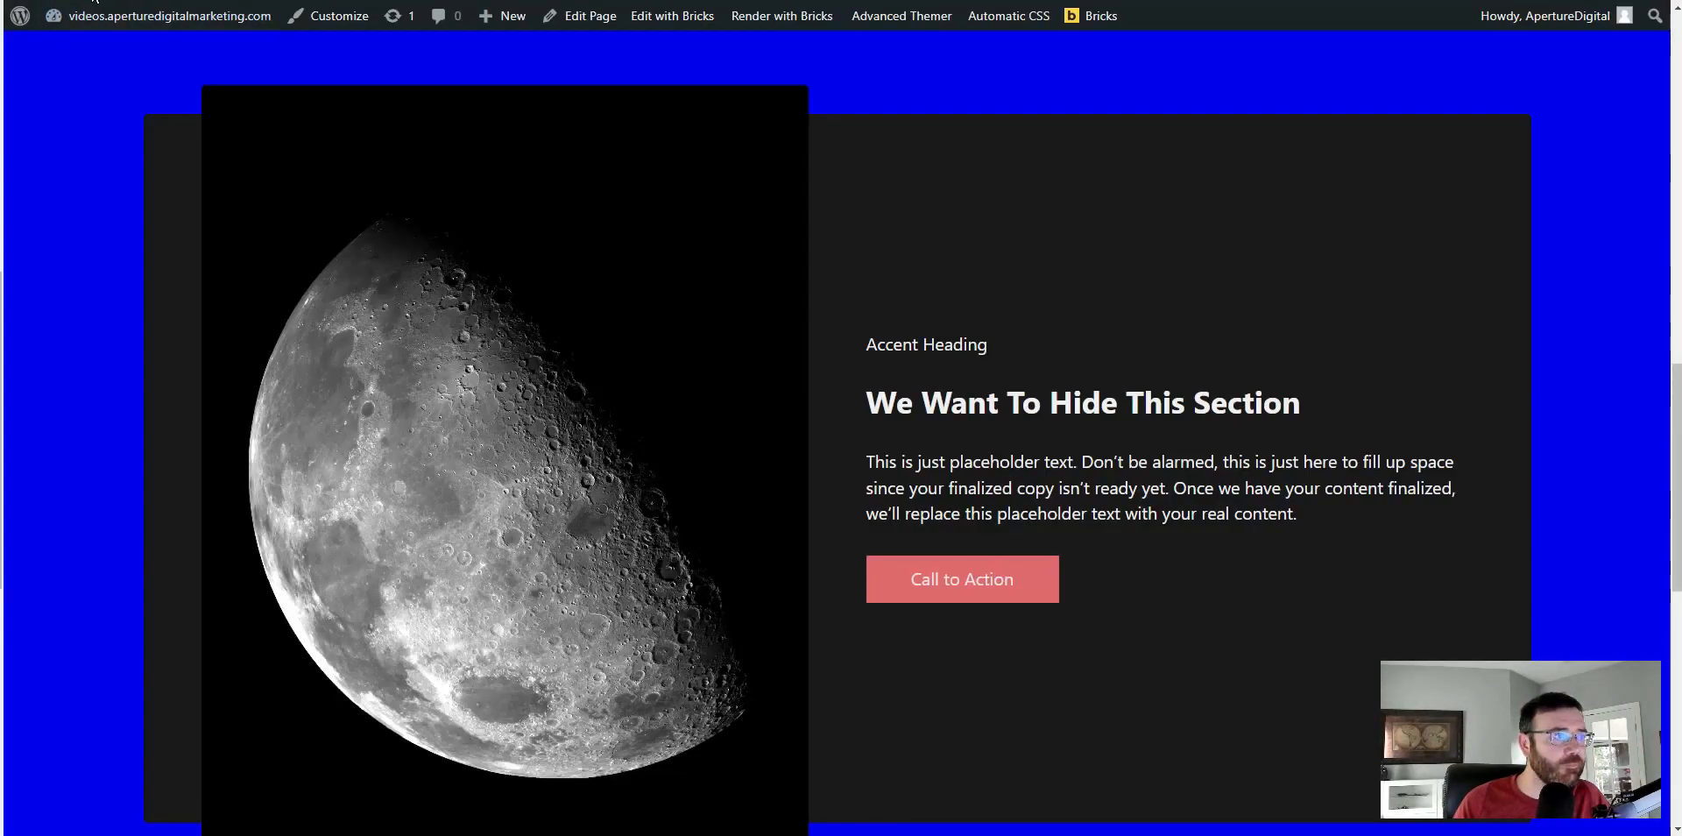
key("F5")
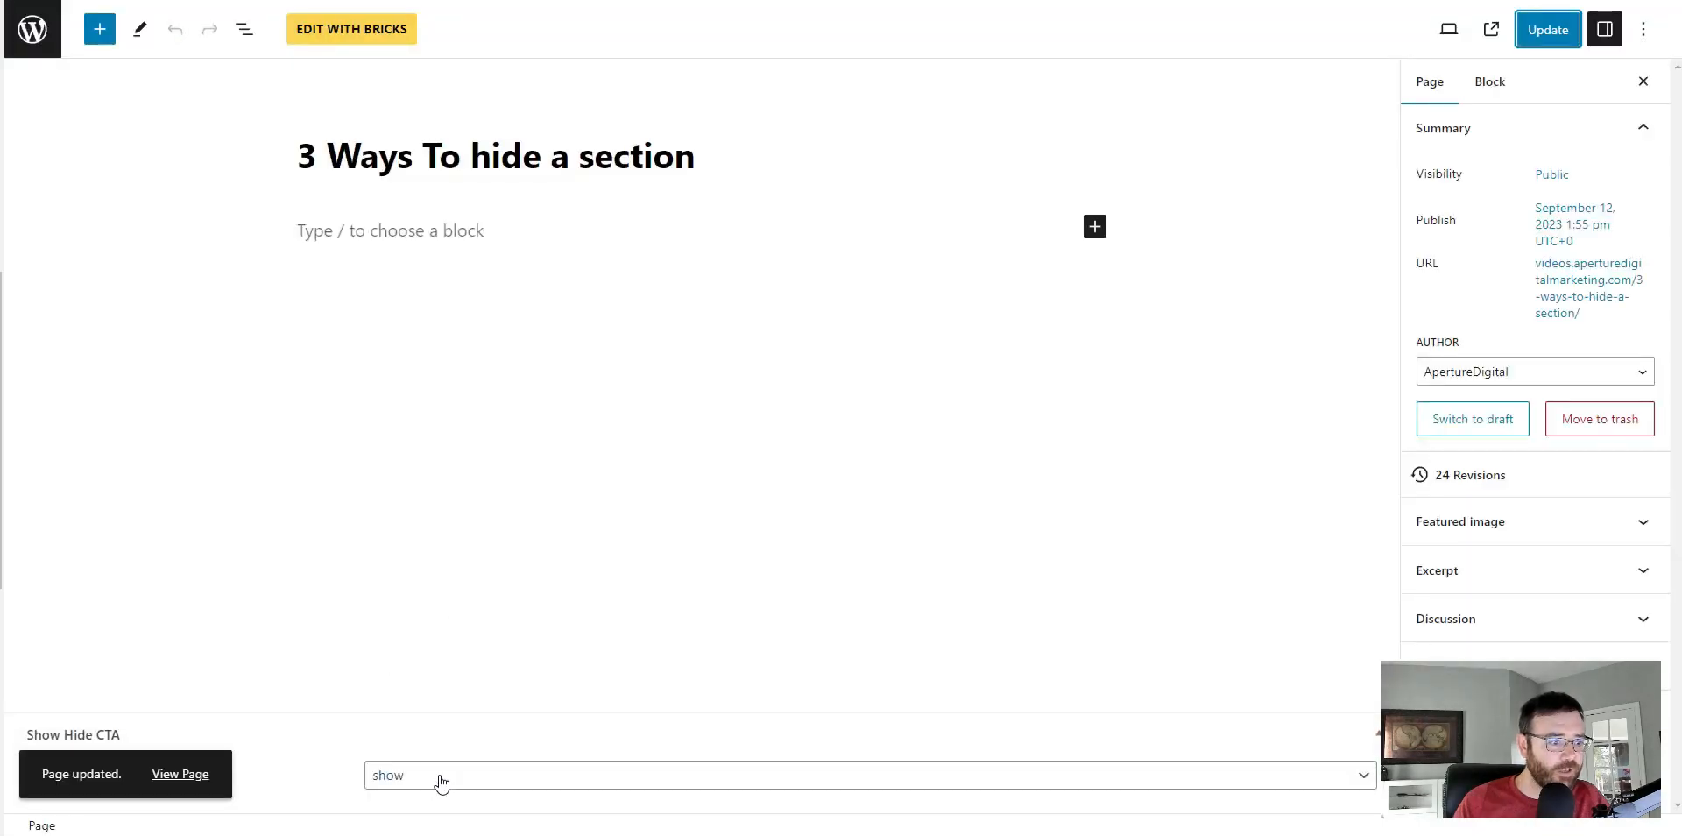
- Set Show Hide CTA to hide, update the page, then reload the live page and check the area around the section
left_click(440, 775)
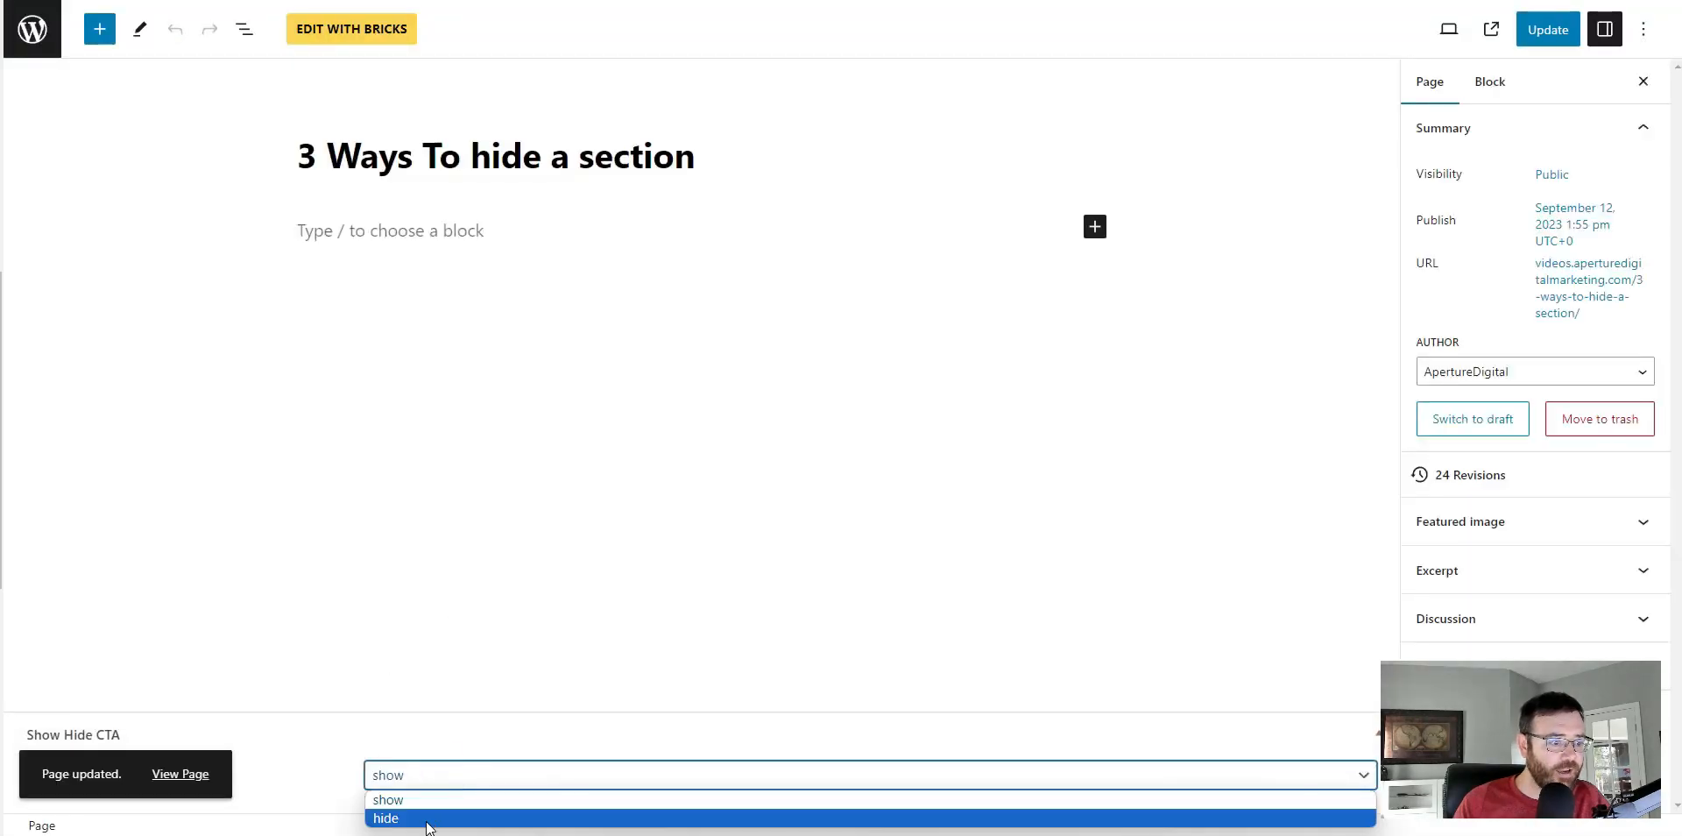
left_click(424, 816)
left_click(1561, 35)
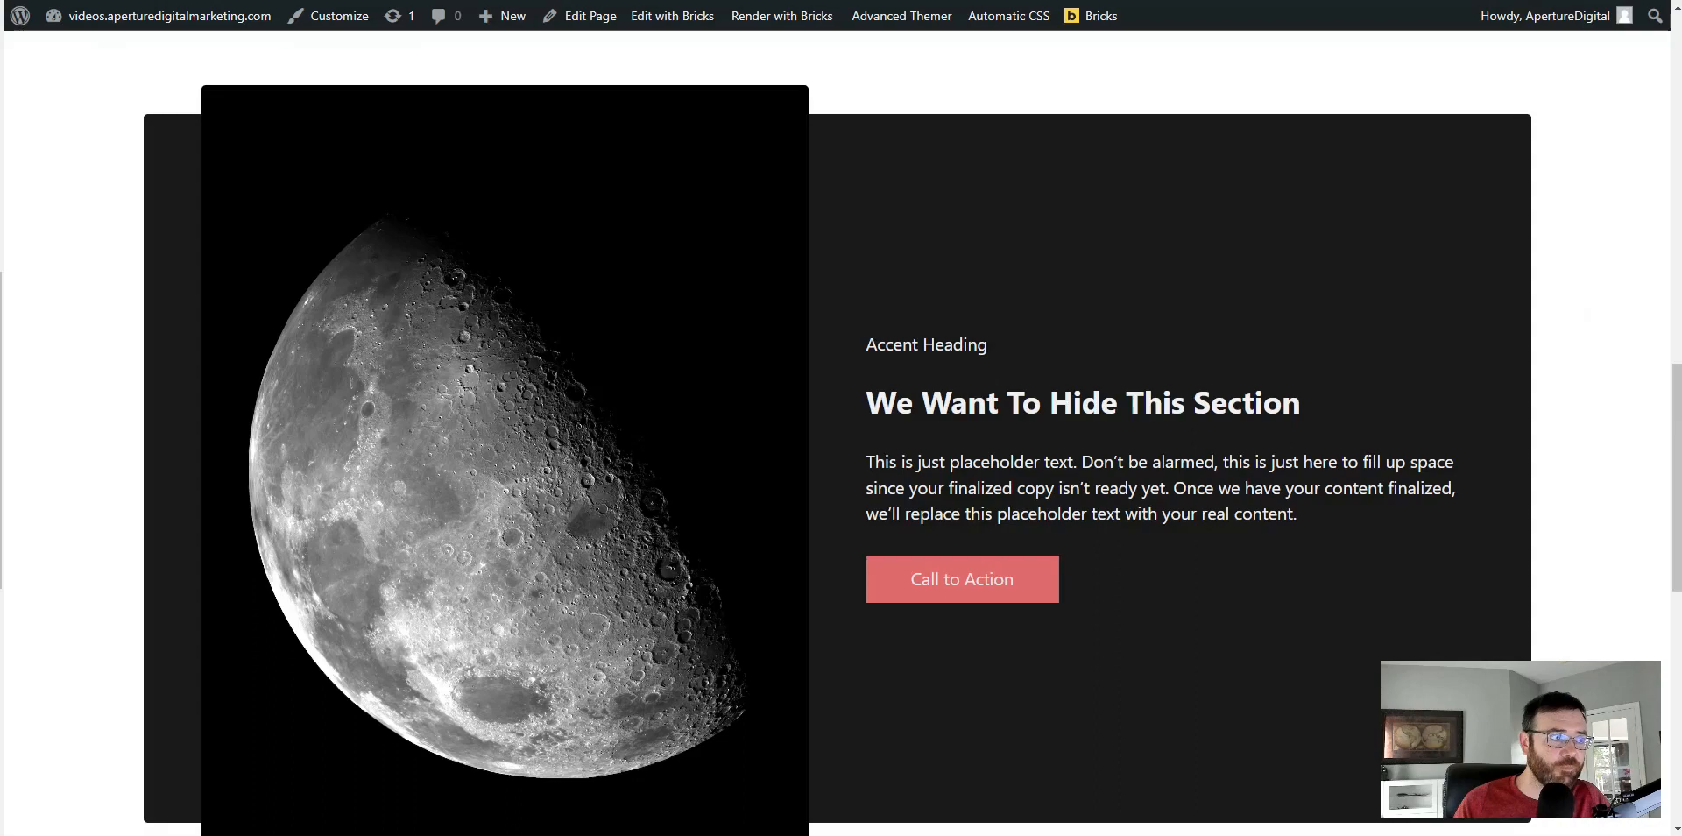
key("F5")
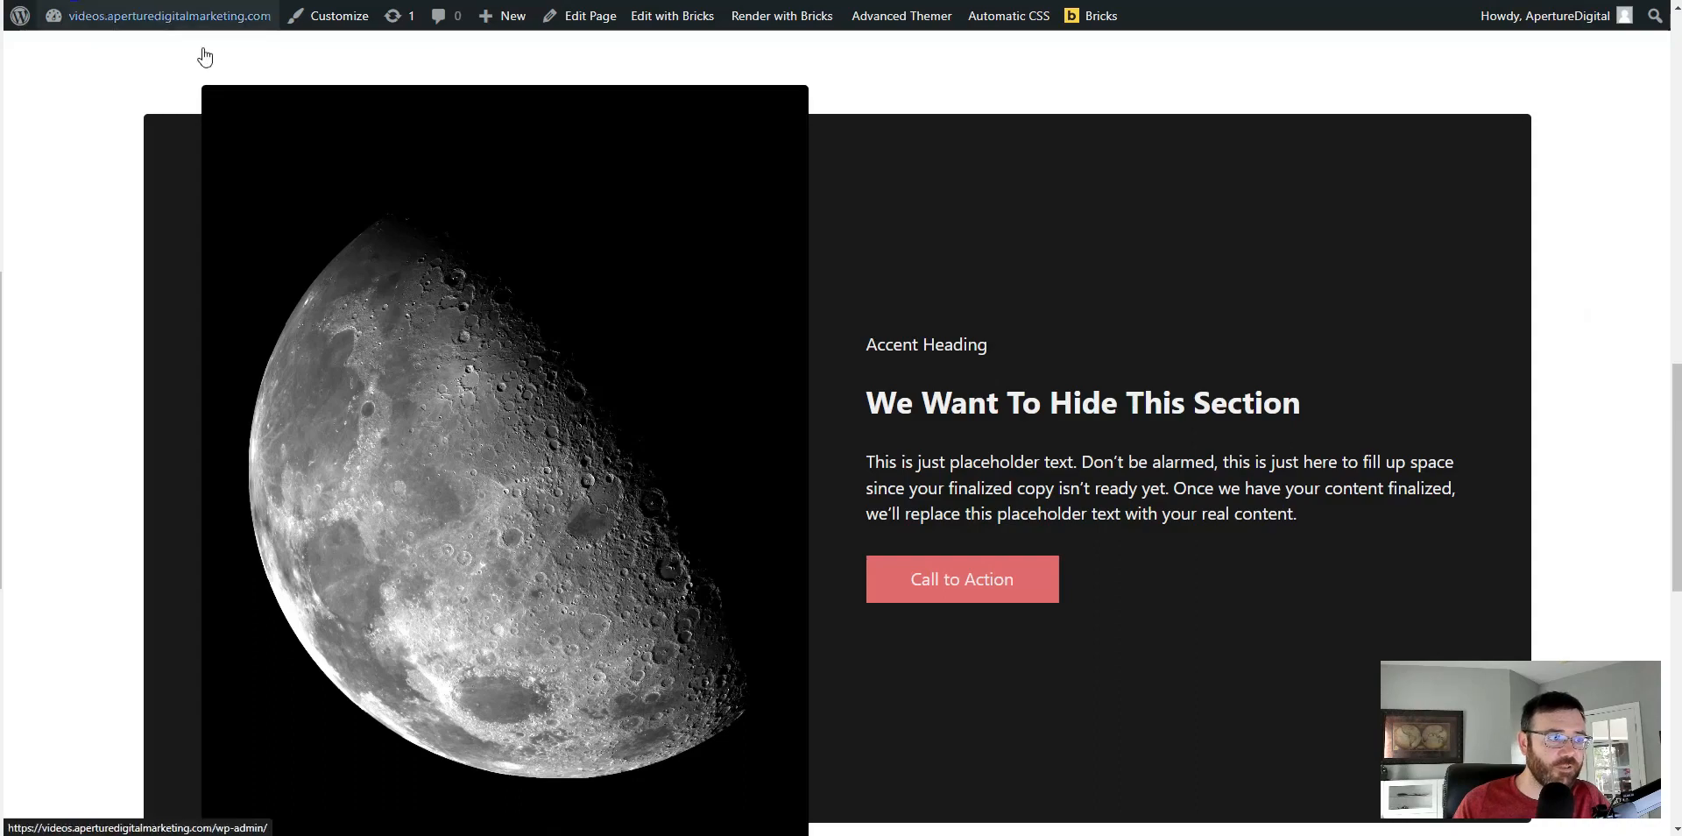
scroll(900, 236, "up", 10)
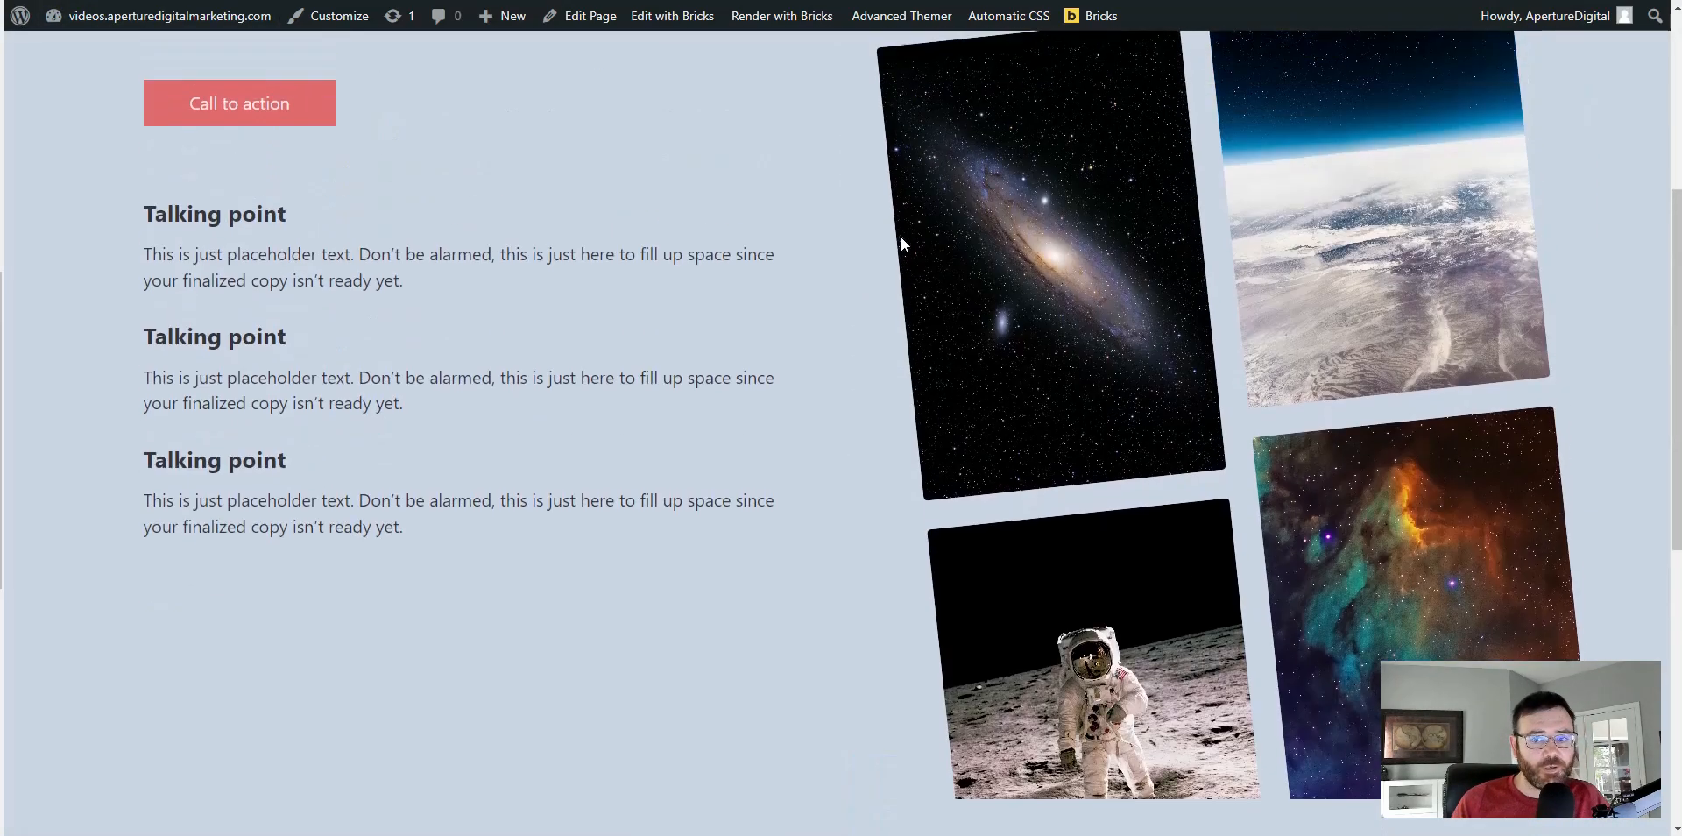
scroll(442, 279, "down", 2)
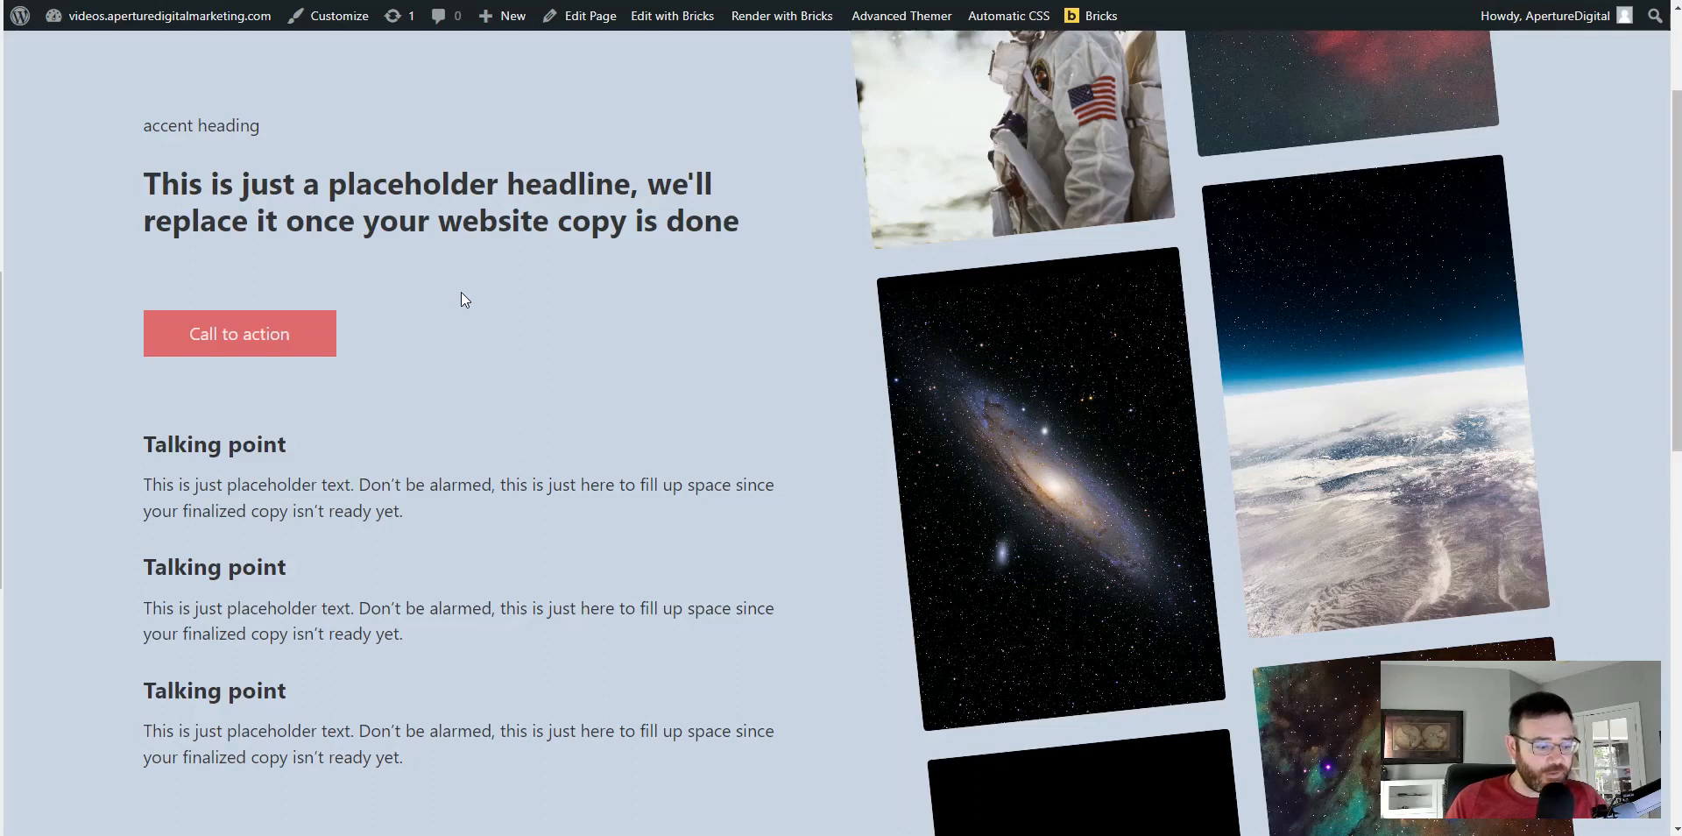
- Return to the WordPress page editor, set the Show Hide CTA field back to show and update the page
left_click(613, 0)
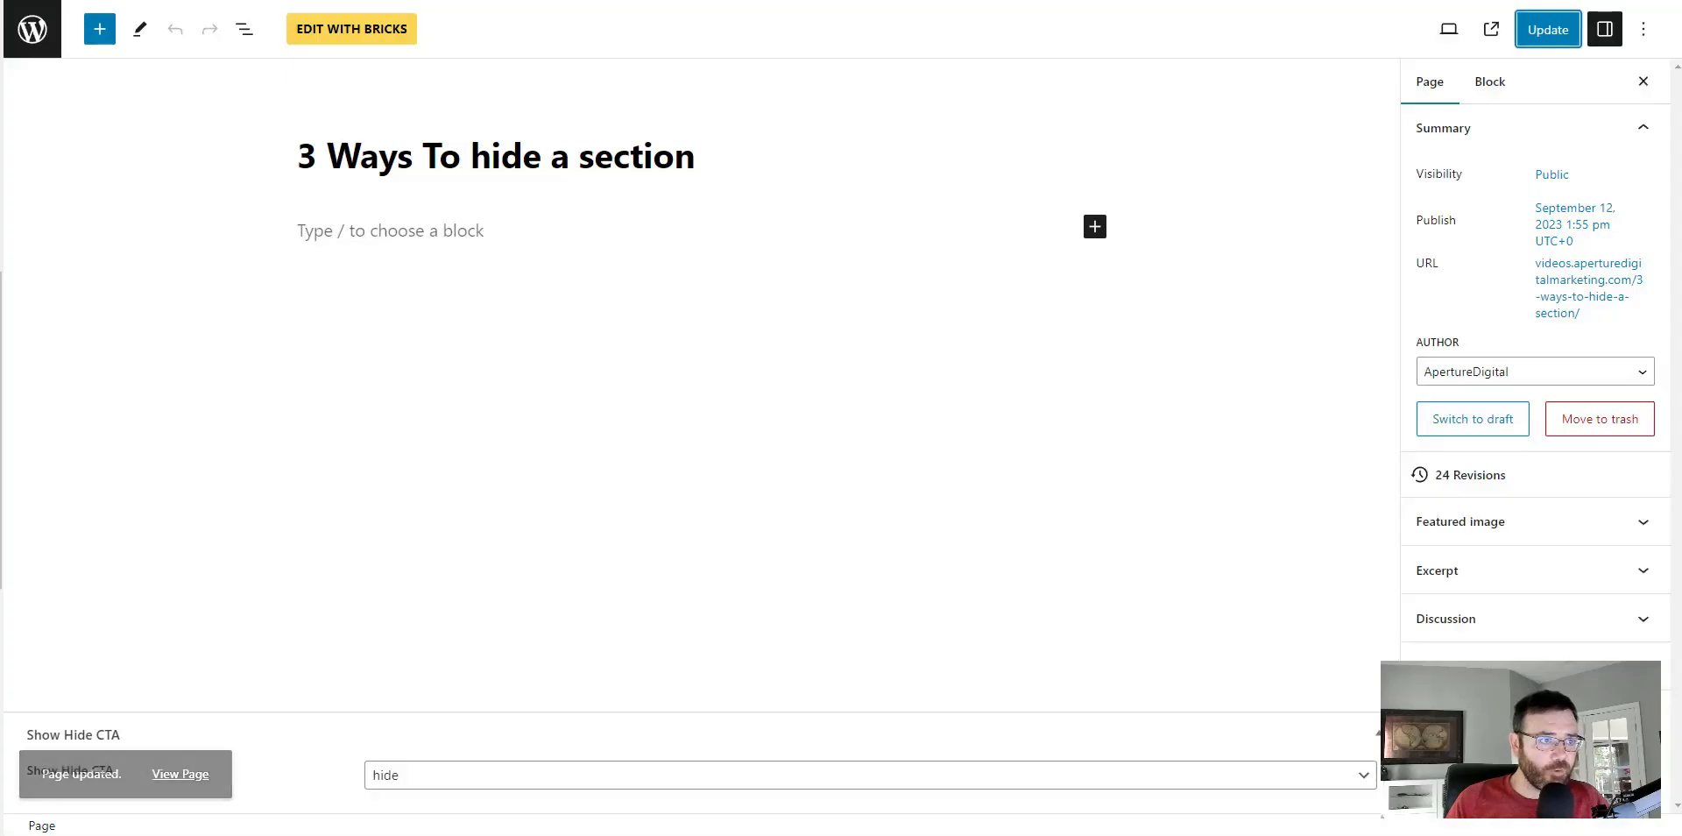
left_click(351, 0)
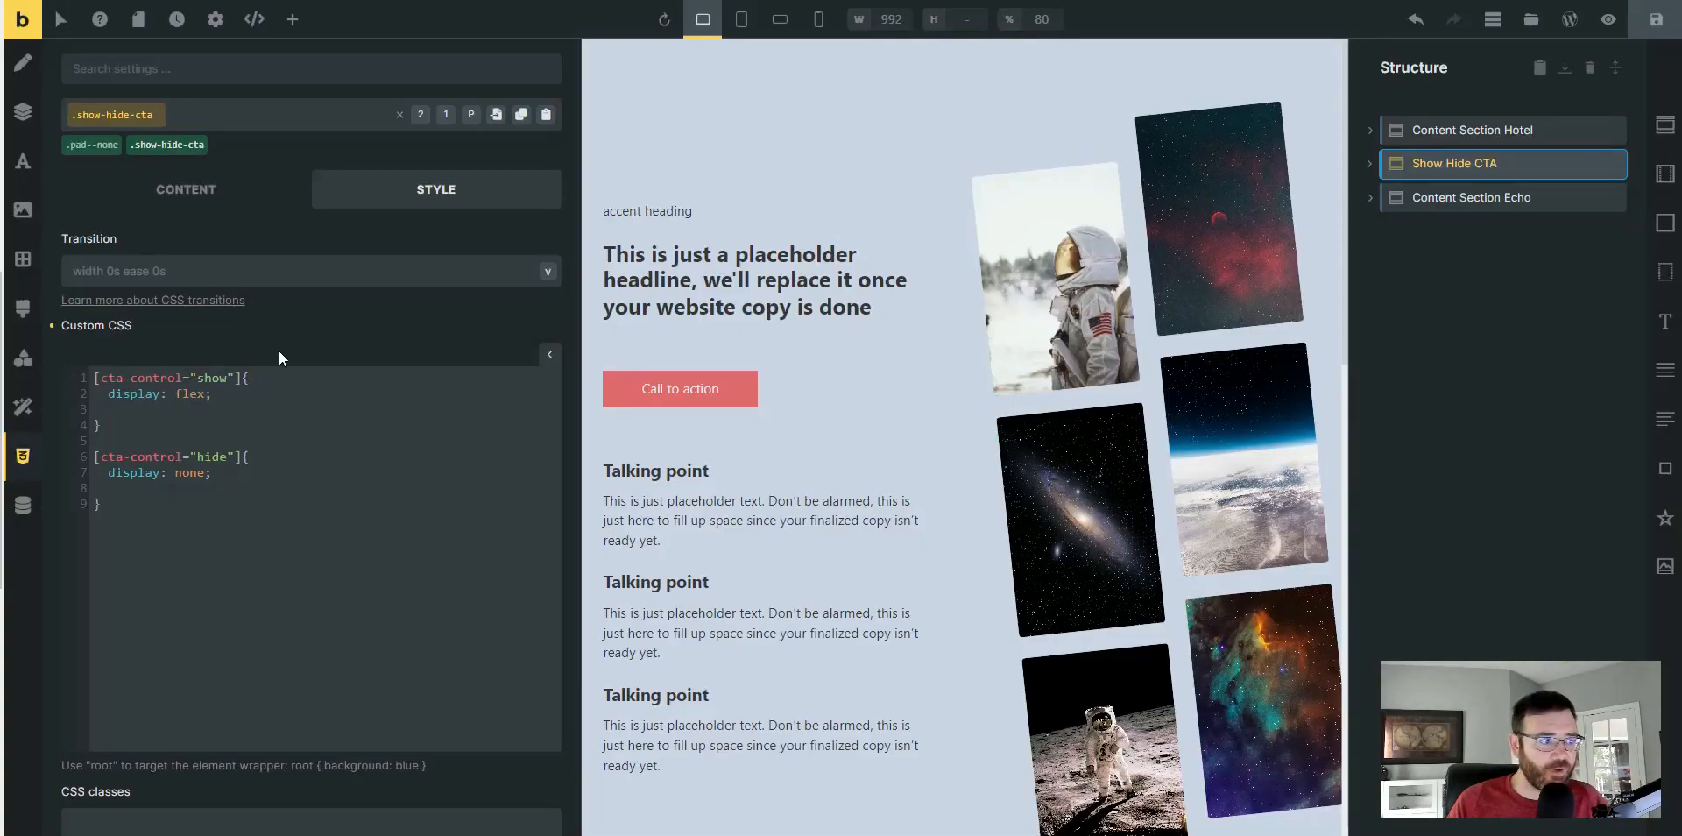
left_click(613, 0)
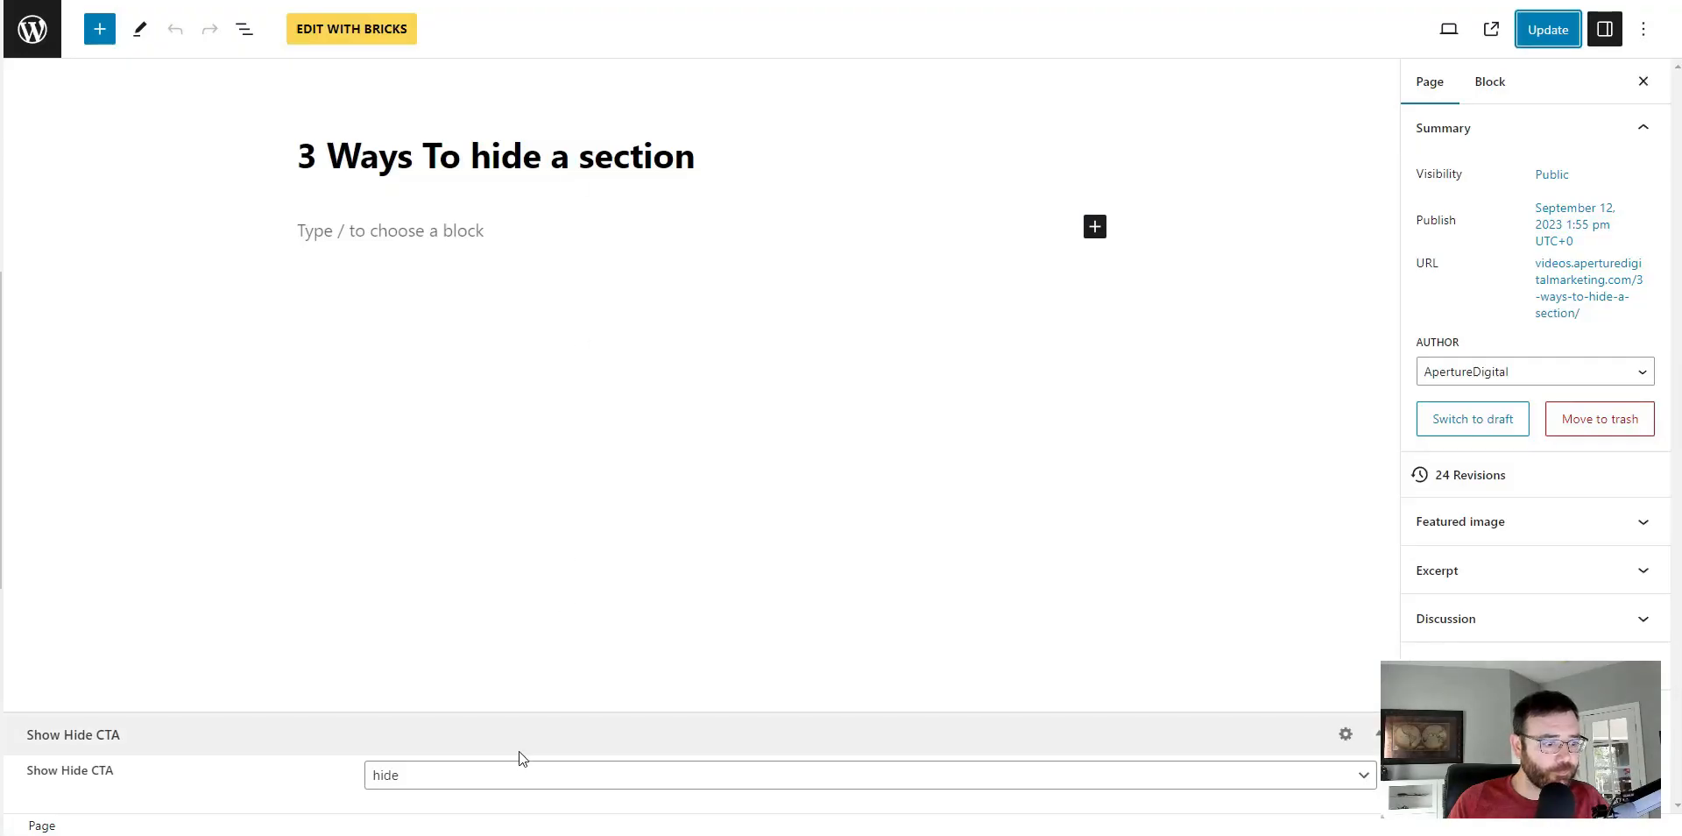
left_click(512, 773)
left_click(443, 800)
left_click(1555, 31)
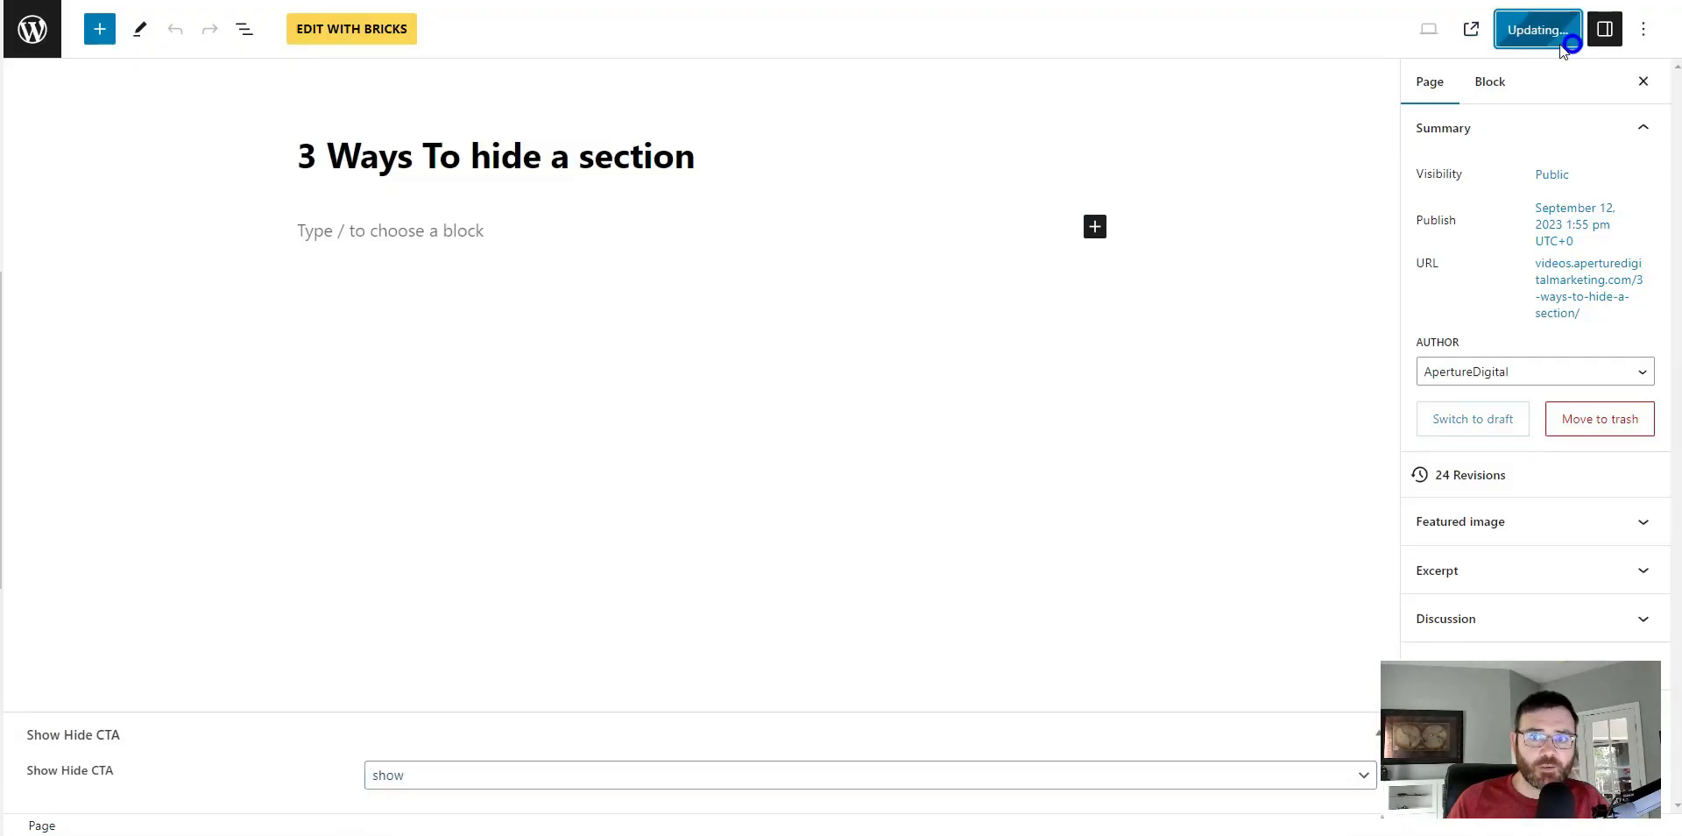
- Switch to the Bricks builder, remove the .show-hide-cta class from the Show Hide CTA section and save
left_click(350, 0)
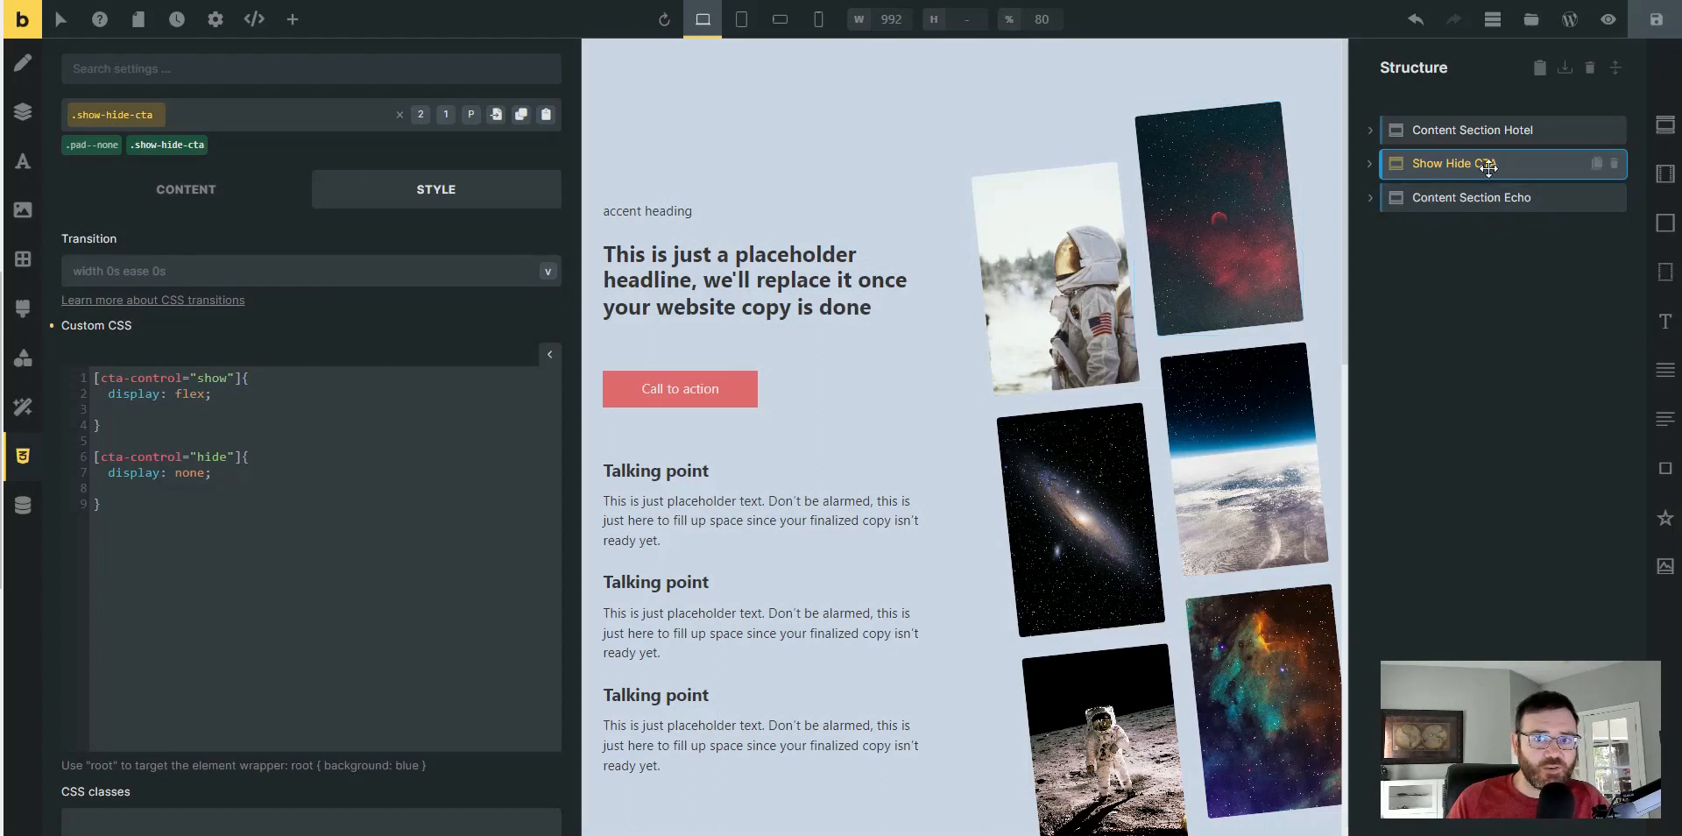
left_click(207, 135)
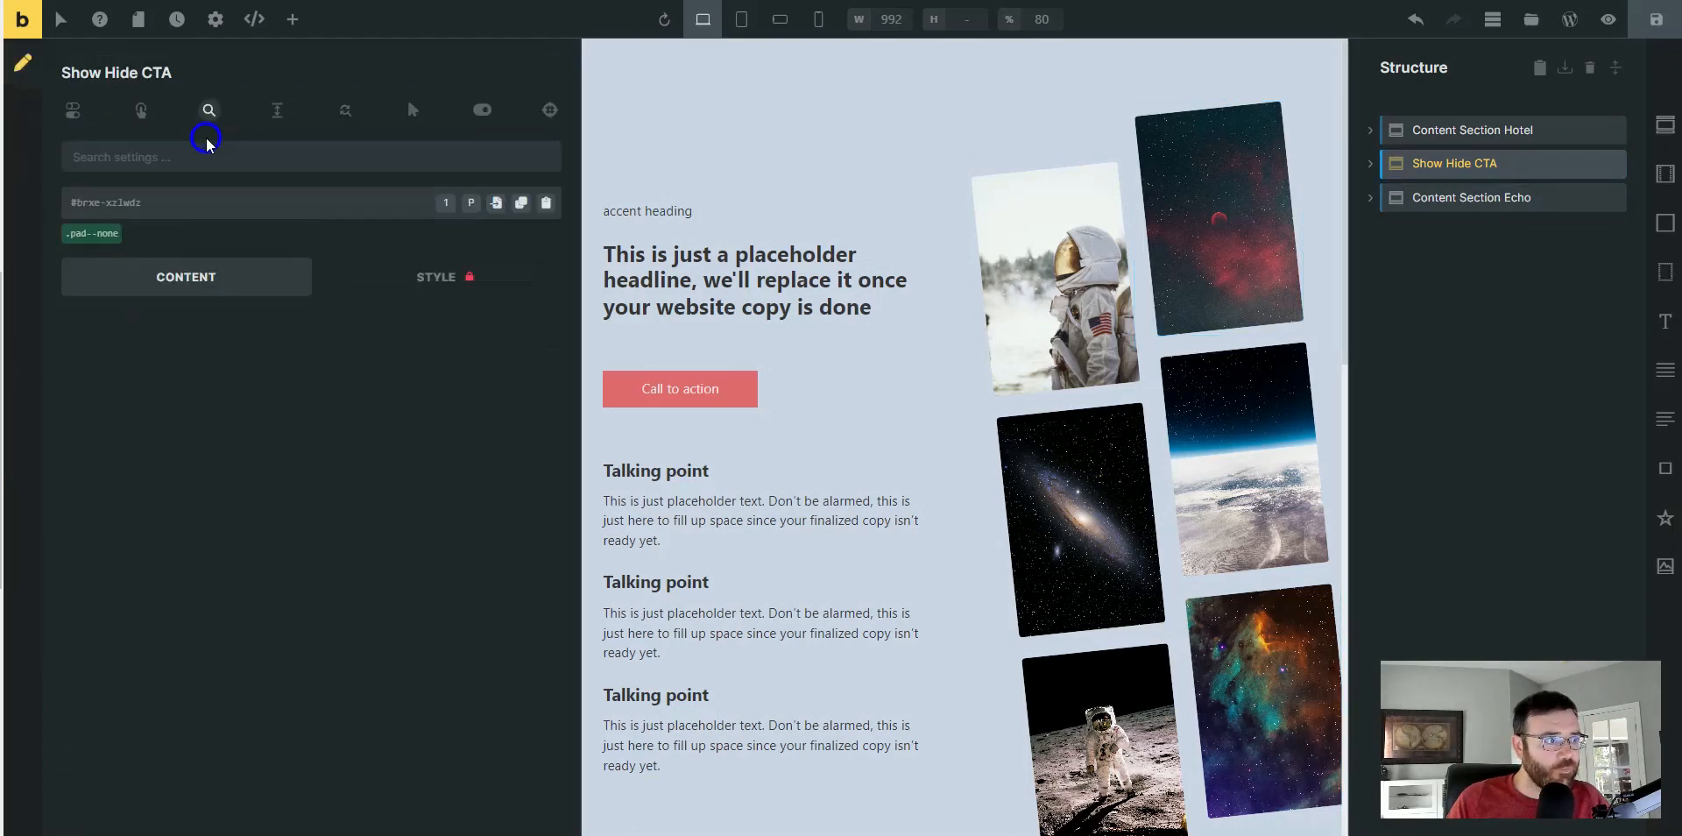
left_click(1658, 21)
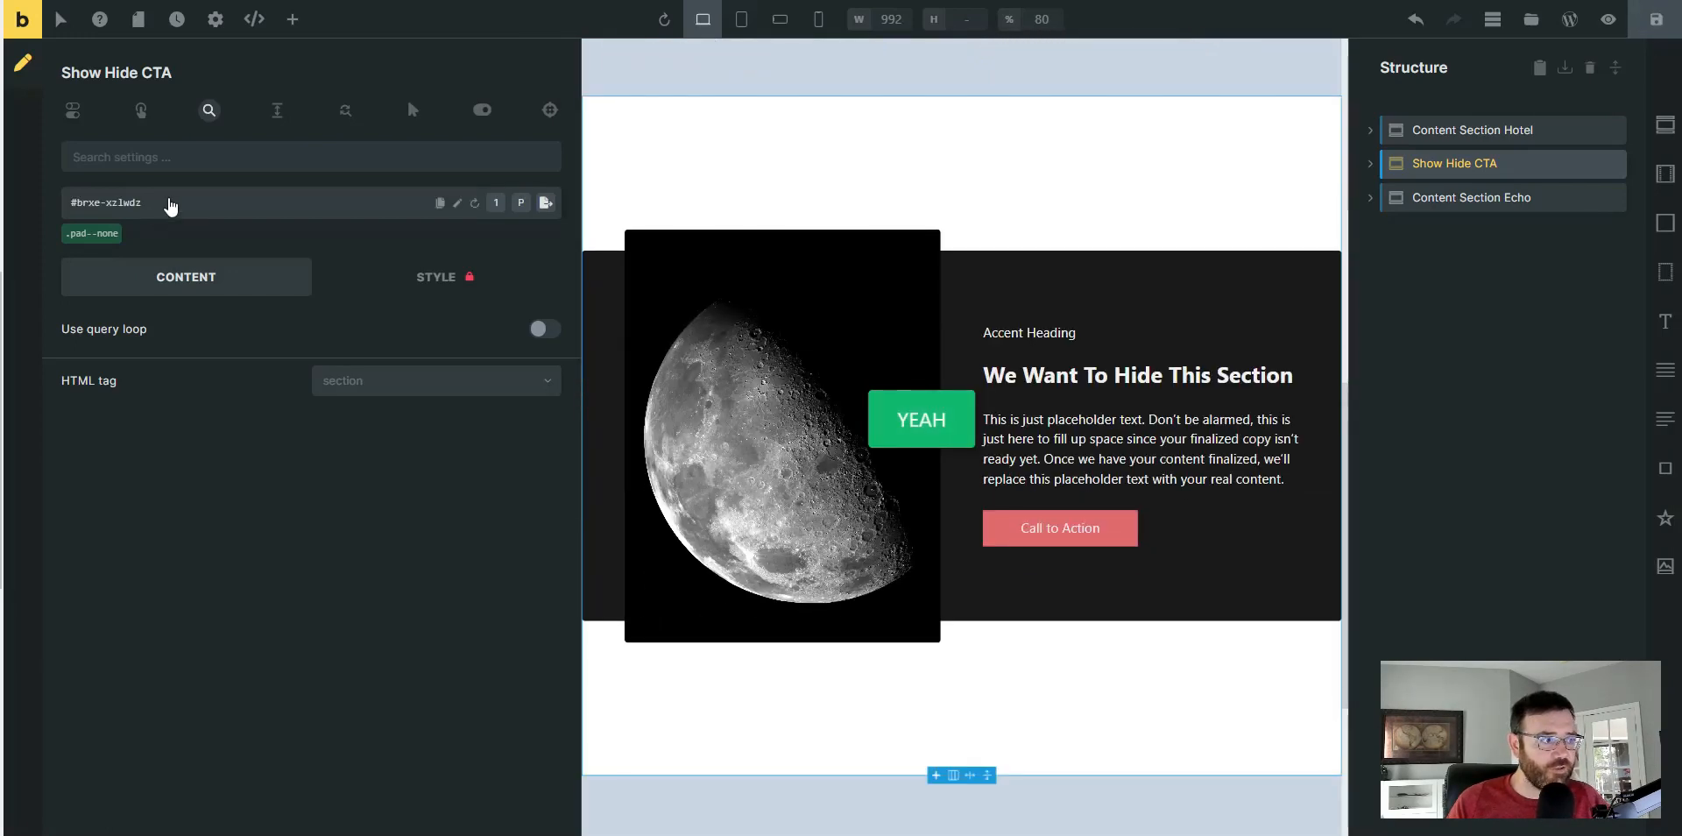
- Add the existing utility class .display-none to the Show Hide CTA section
left_click(167, 203)
type("display")
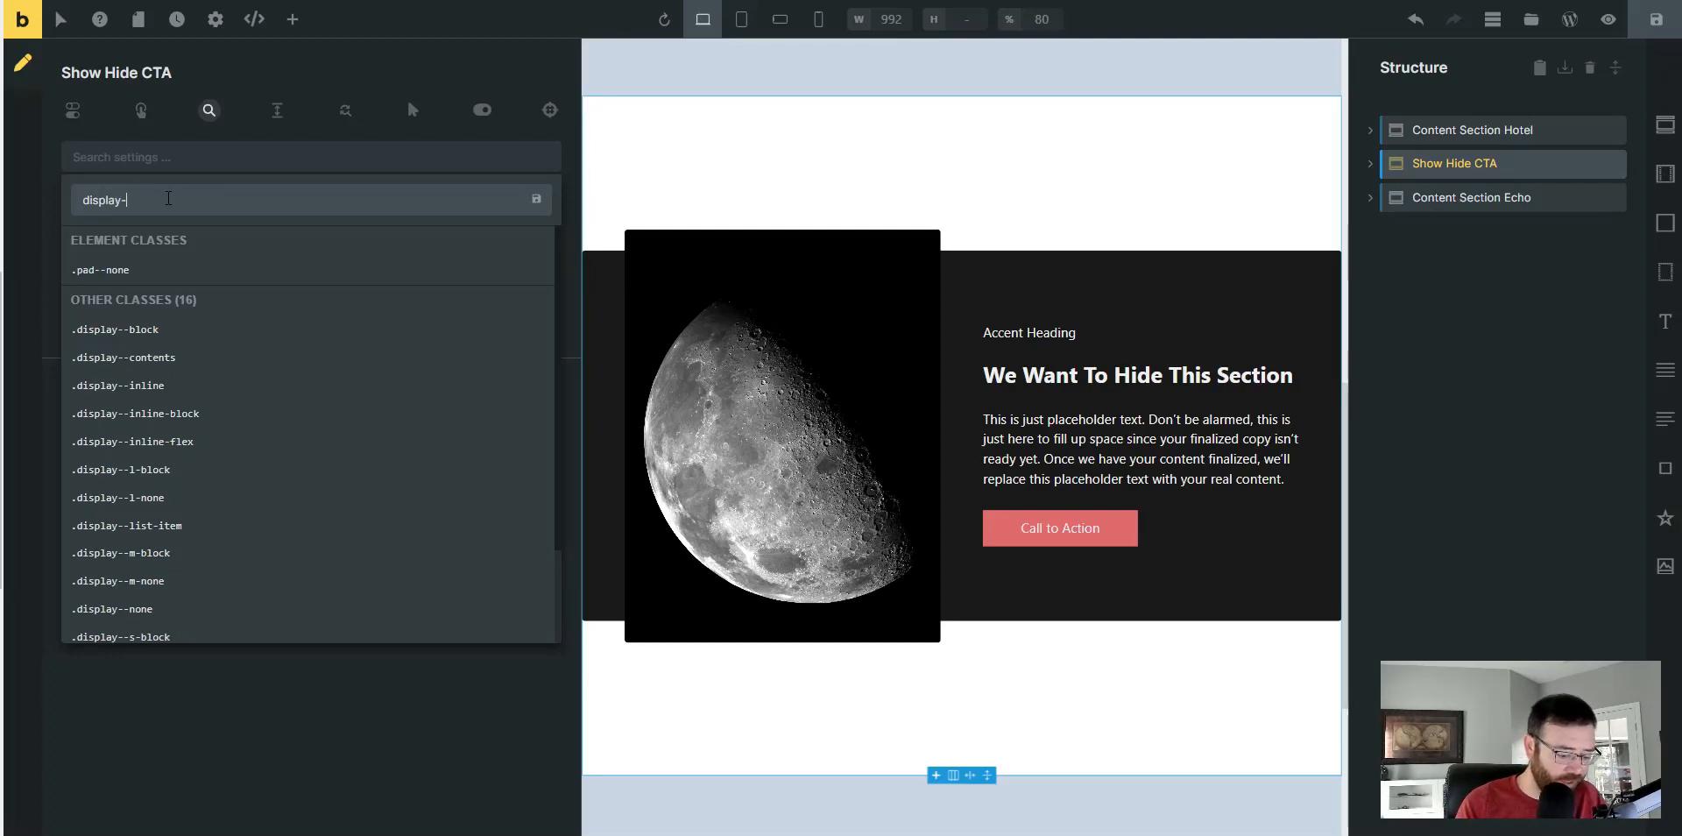
type("-none")
left_click(174, 328)
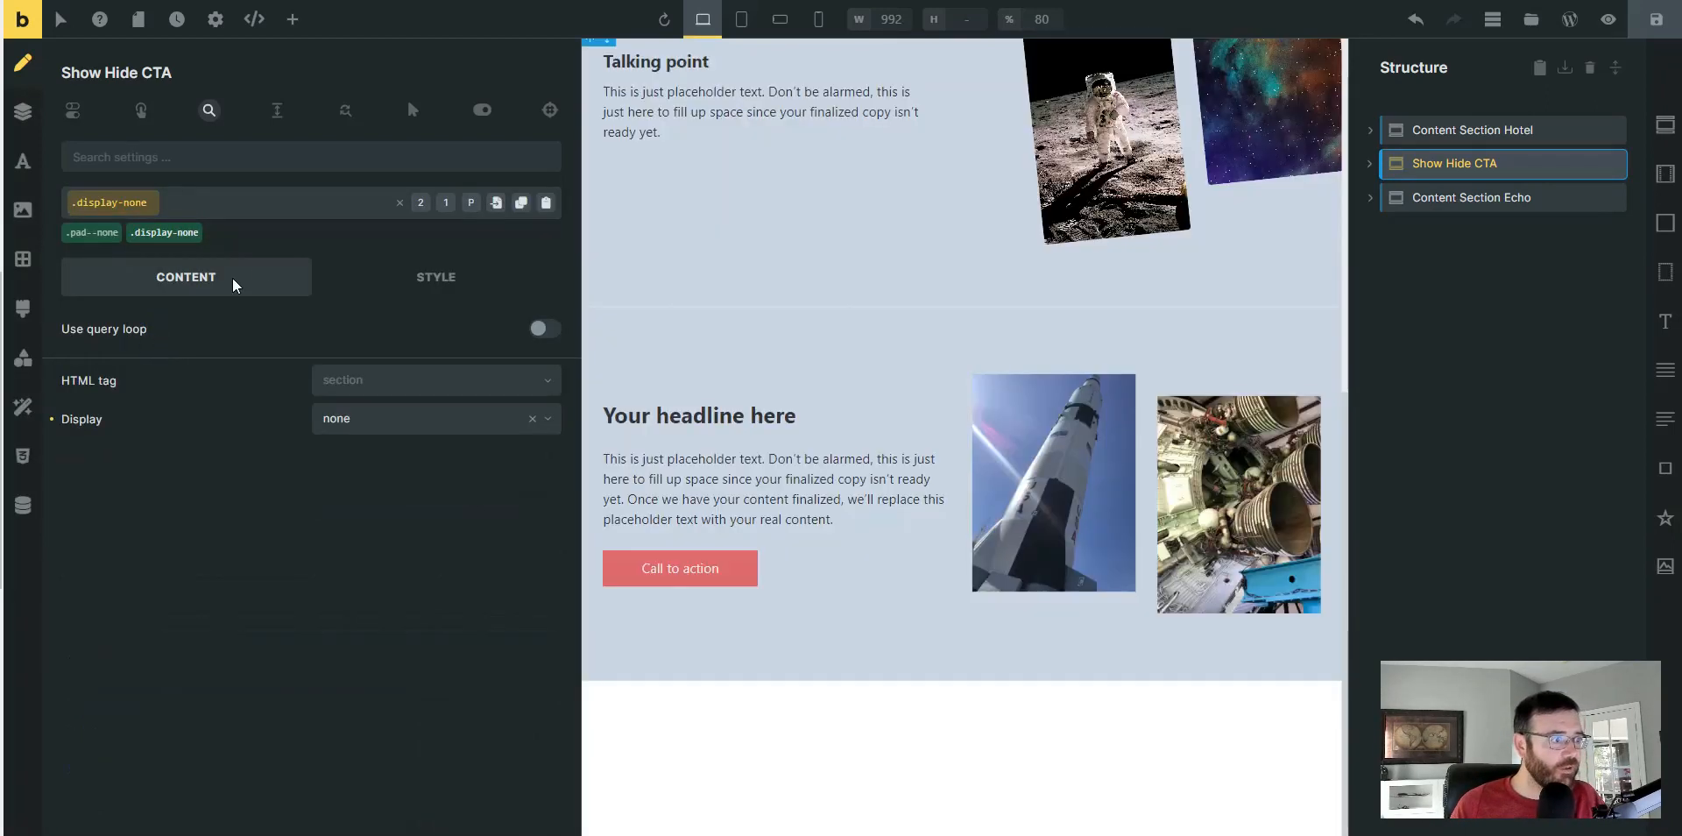
- Look through the layout style settings of the .display-none class for its display property
left_click(416, 293)
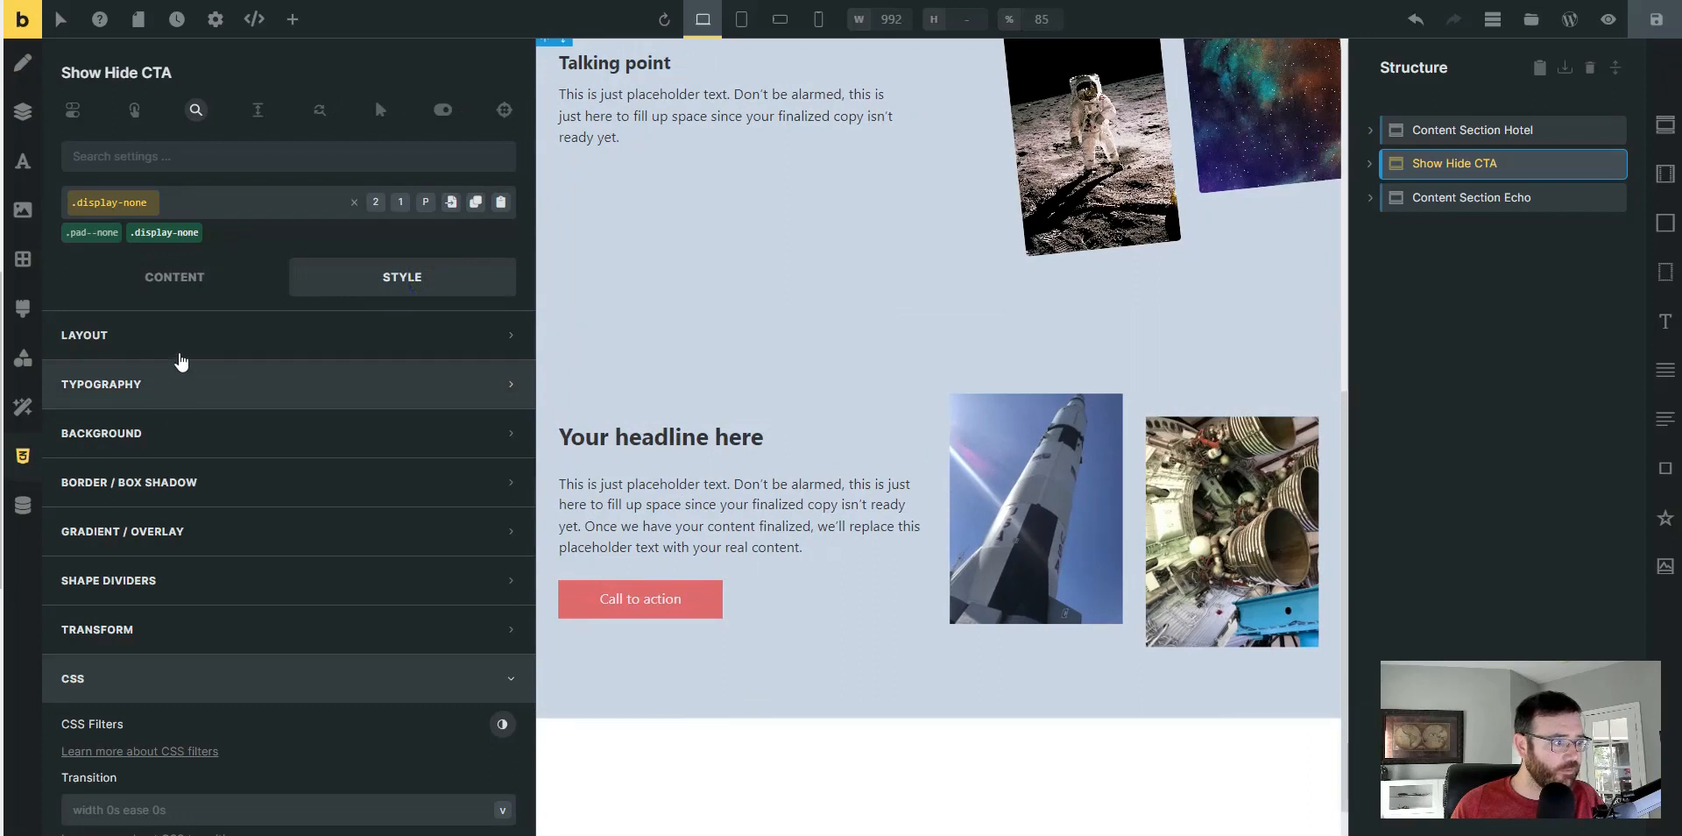
left_click(176, 340)
scroll(221, 402, "down", 5)
scroll(221, 401, "down", 10)
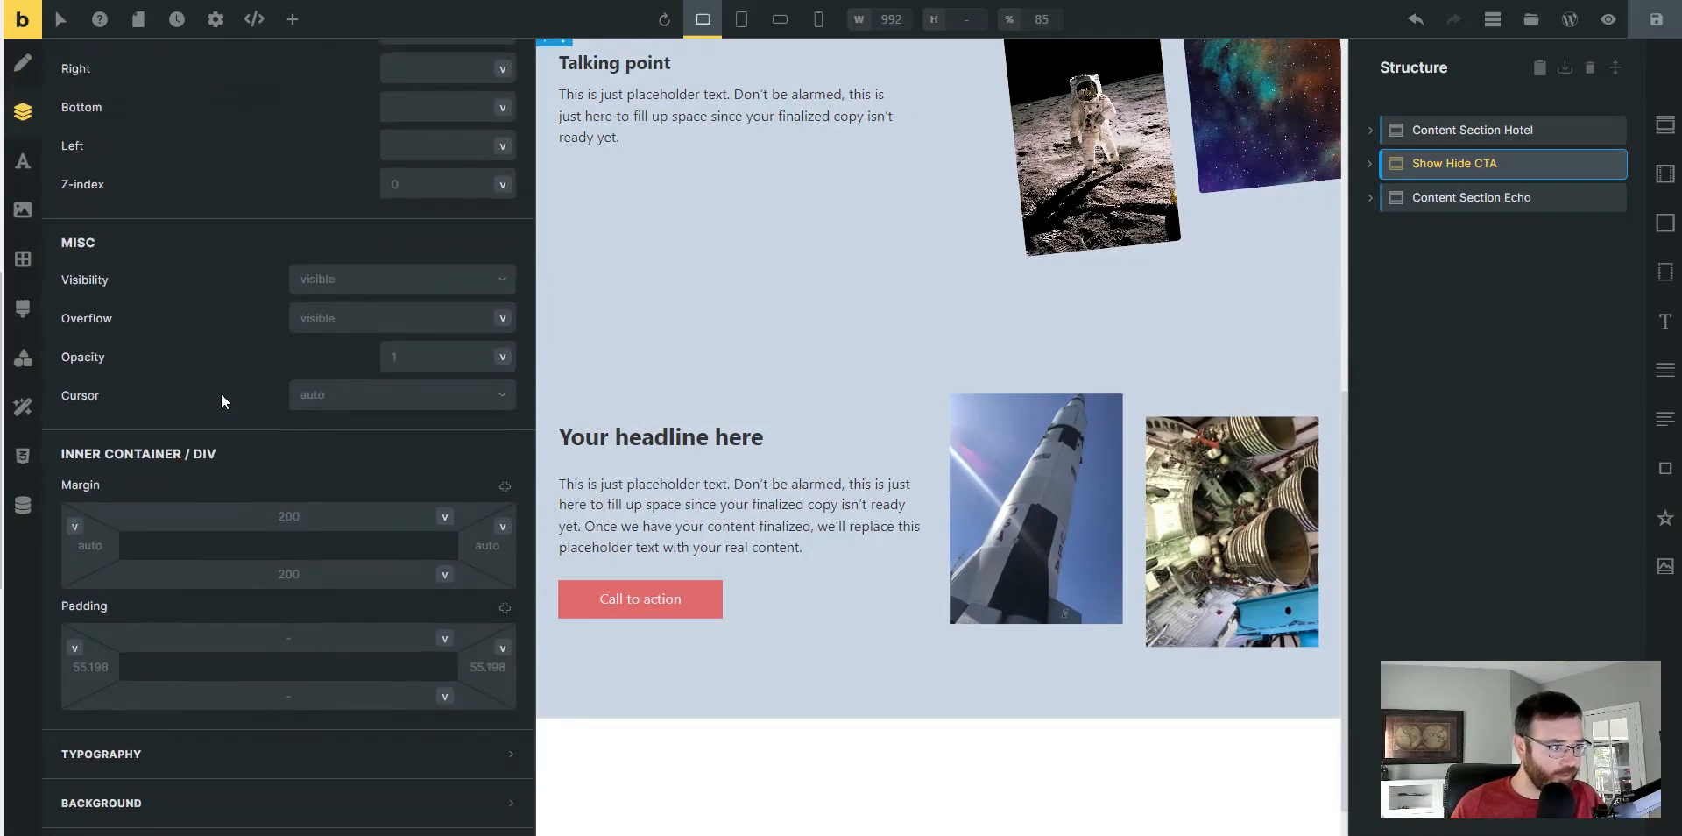
scroll(222, 401, "up", 7)
scroll(221, 401, "down", 5)
scroll(219, 423, "up", 10)
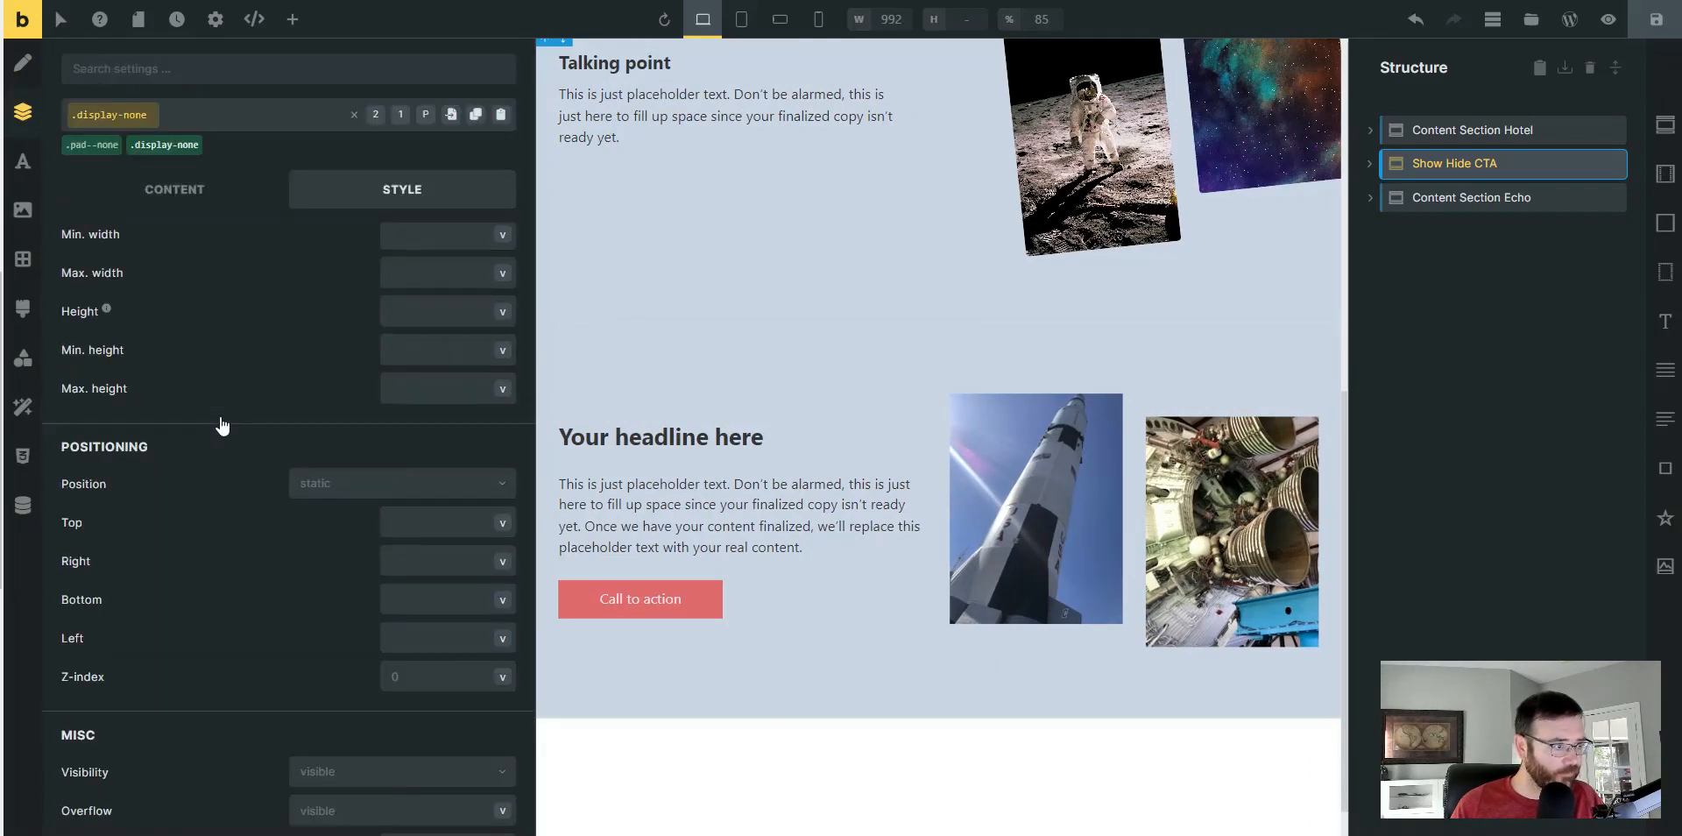
- Search the element settings for "disp", clear the search, and locate the Display setting among the layout and content settings
left_click(233, 69)
type("disp")
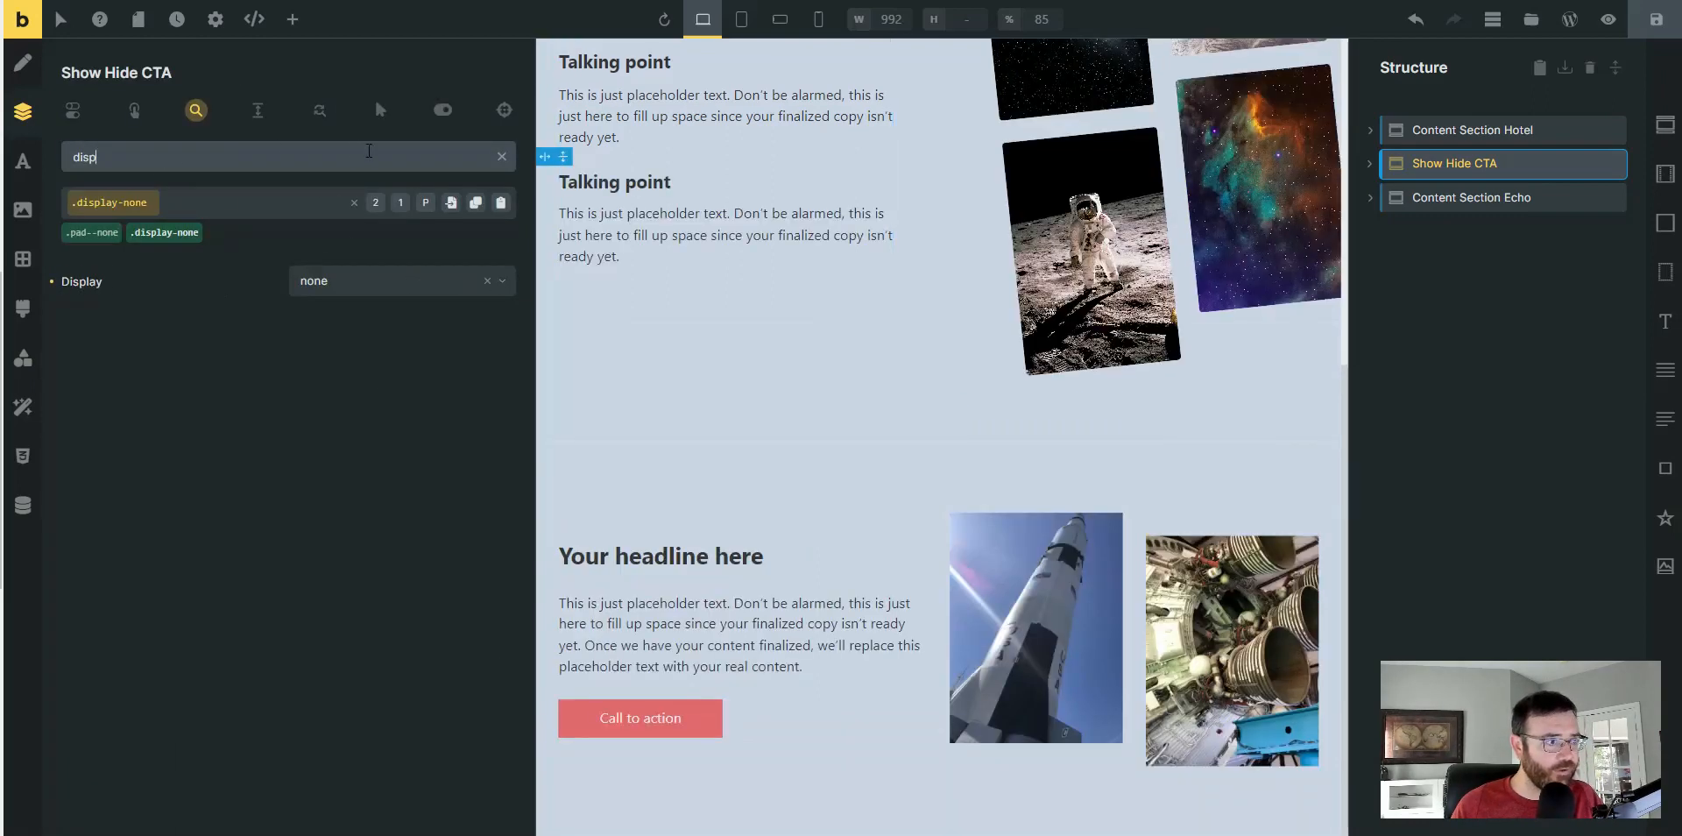
left_click(501, 156)
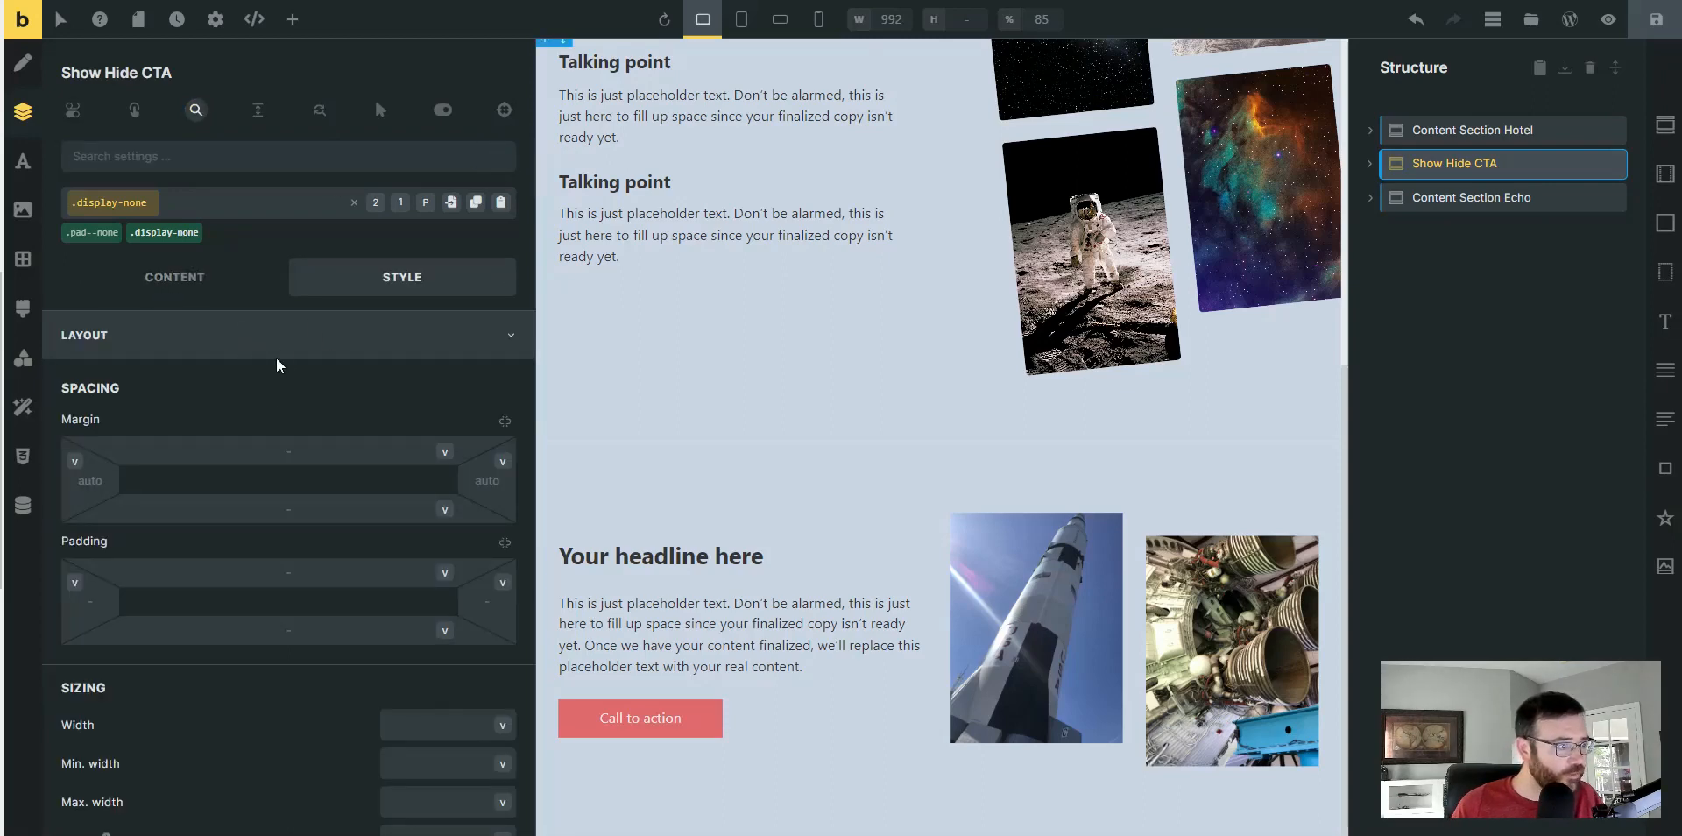
scroll(399, 412, "down", 5)
scroll(400, 412, "down", 10)
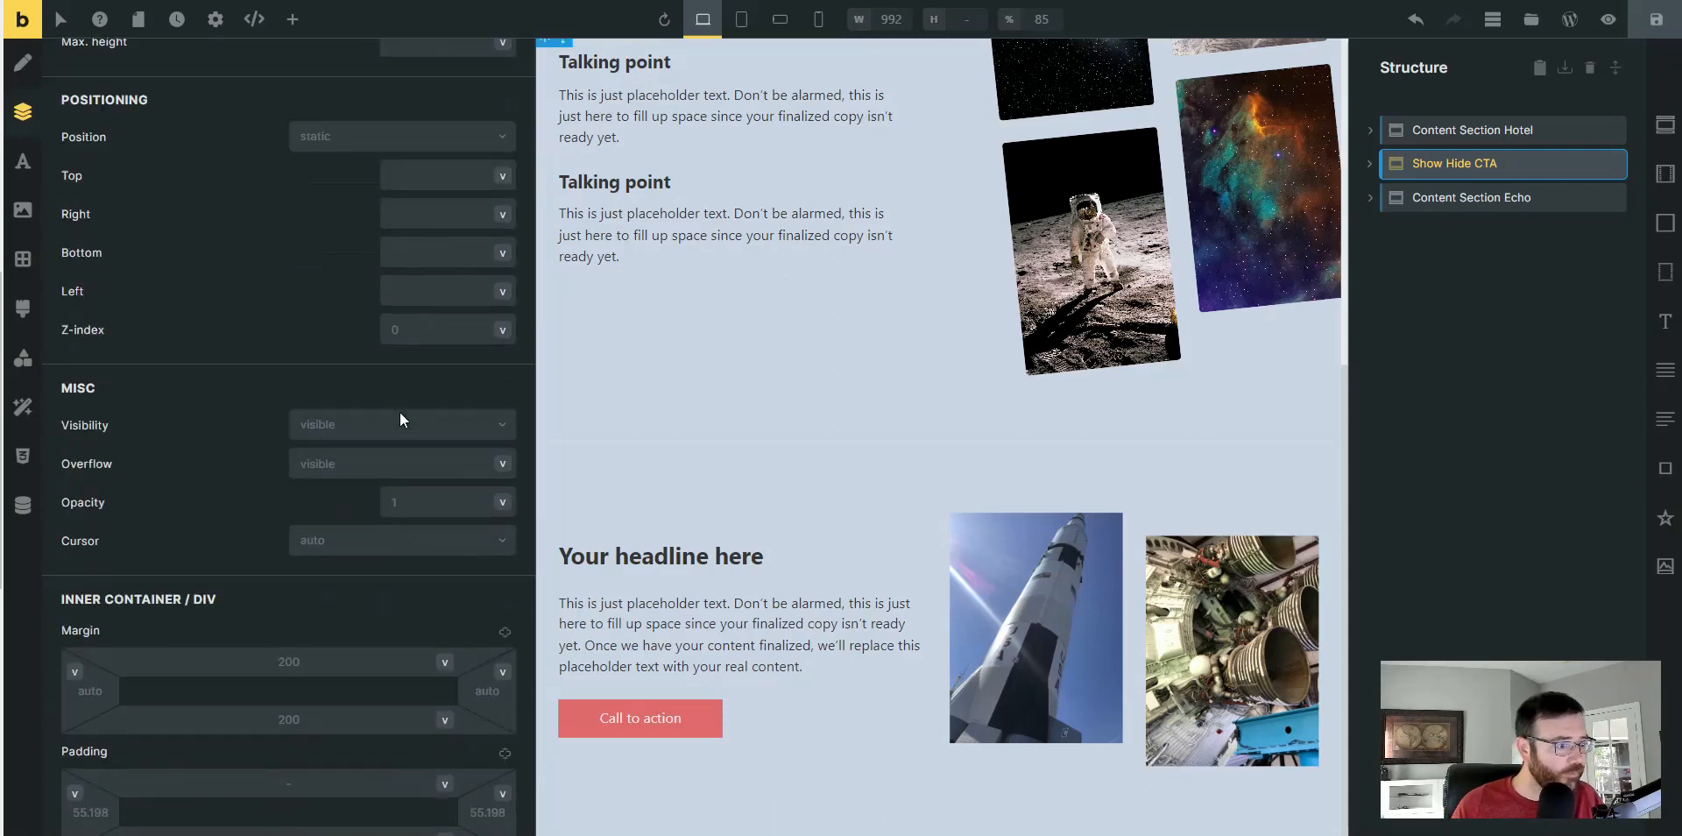
scroll(390, 439, "up", 12)
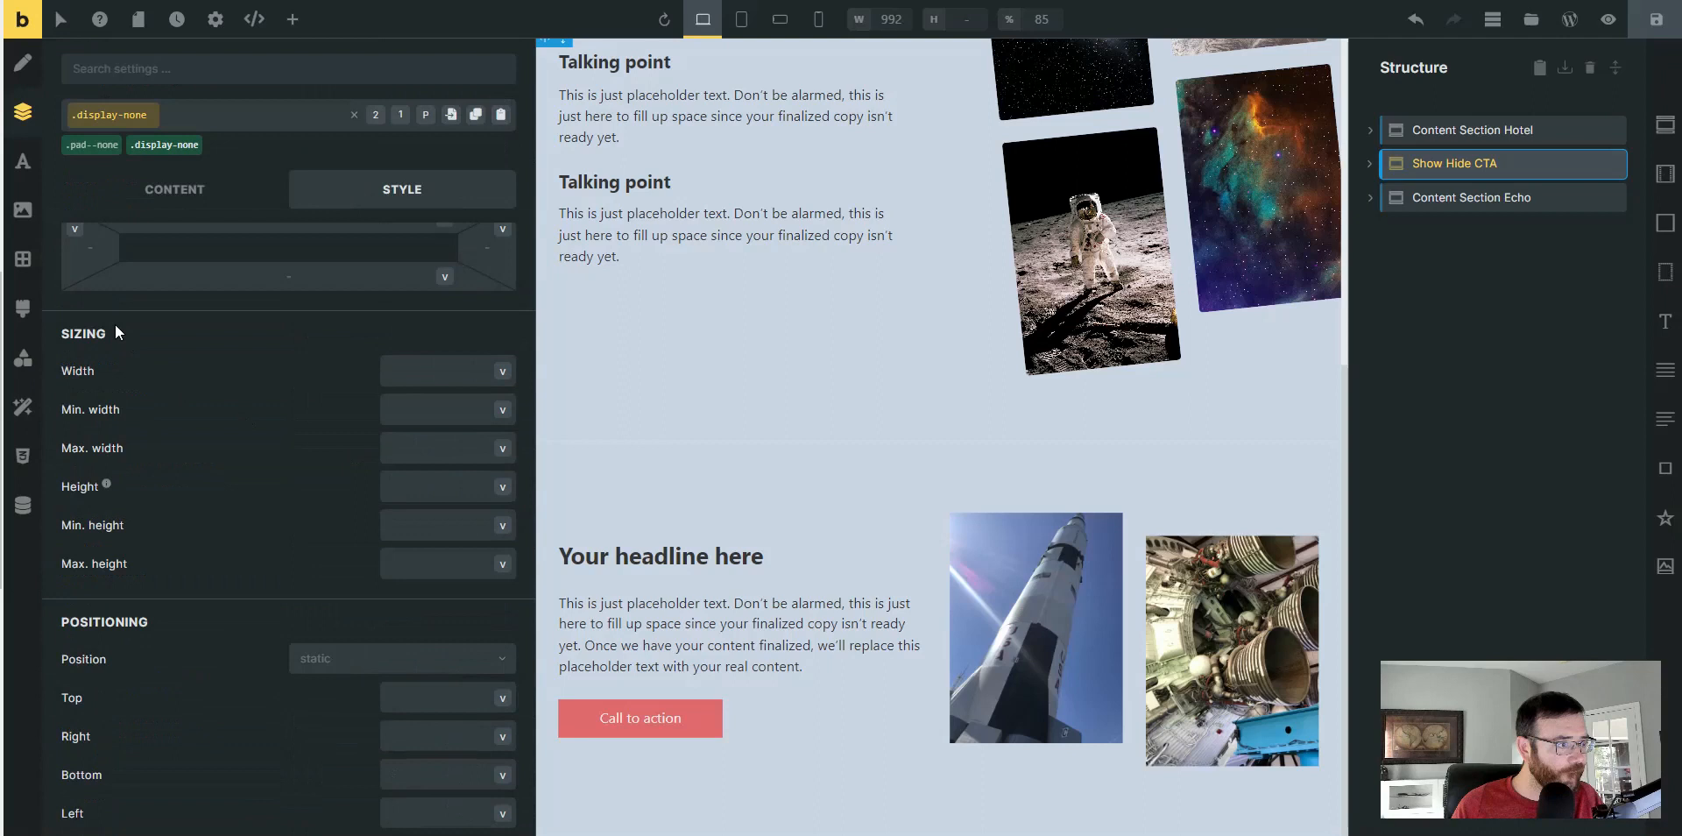
left_click(181, 207)
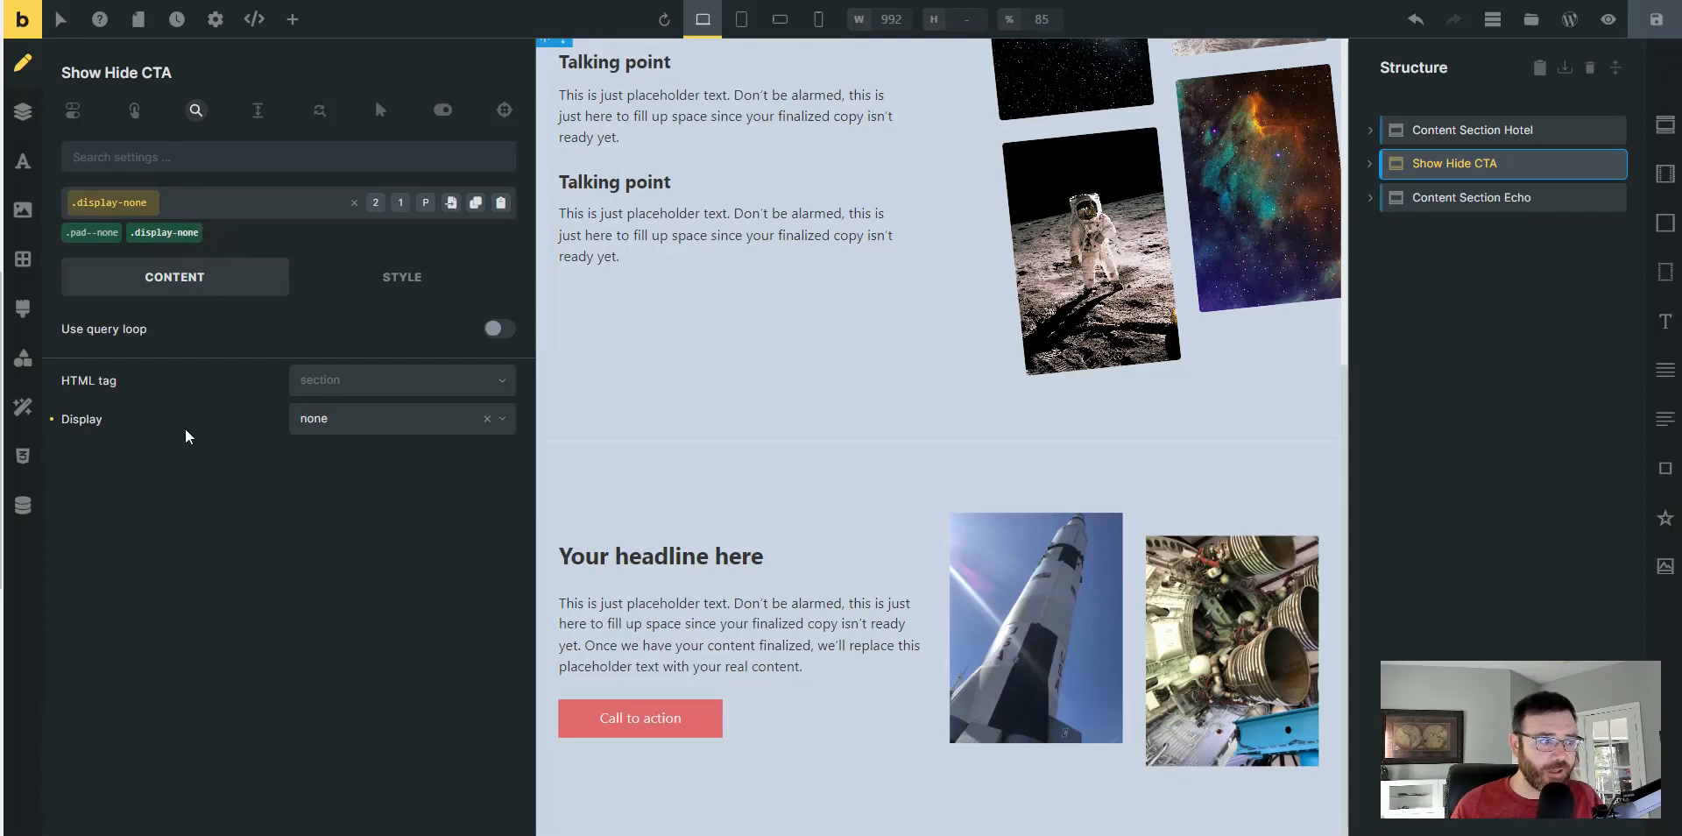
- Save the page, switch to the live page and check where the Show Hide CTA section belongs
left_click(1654, 19)
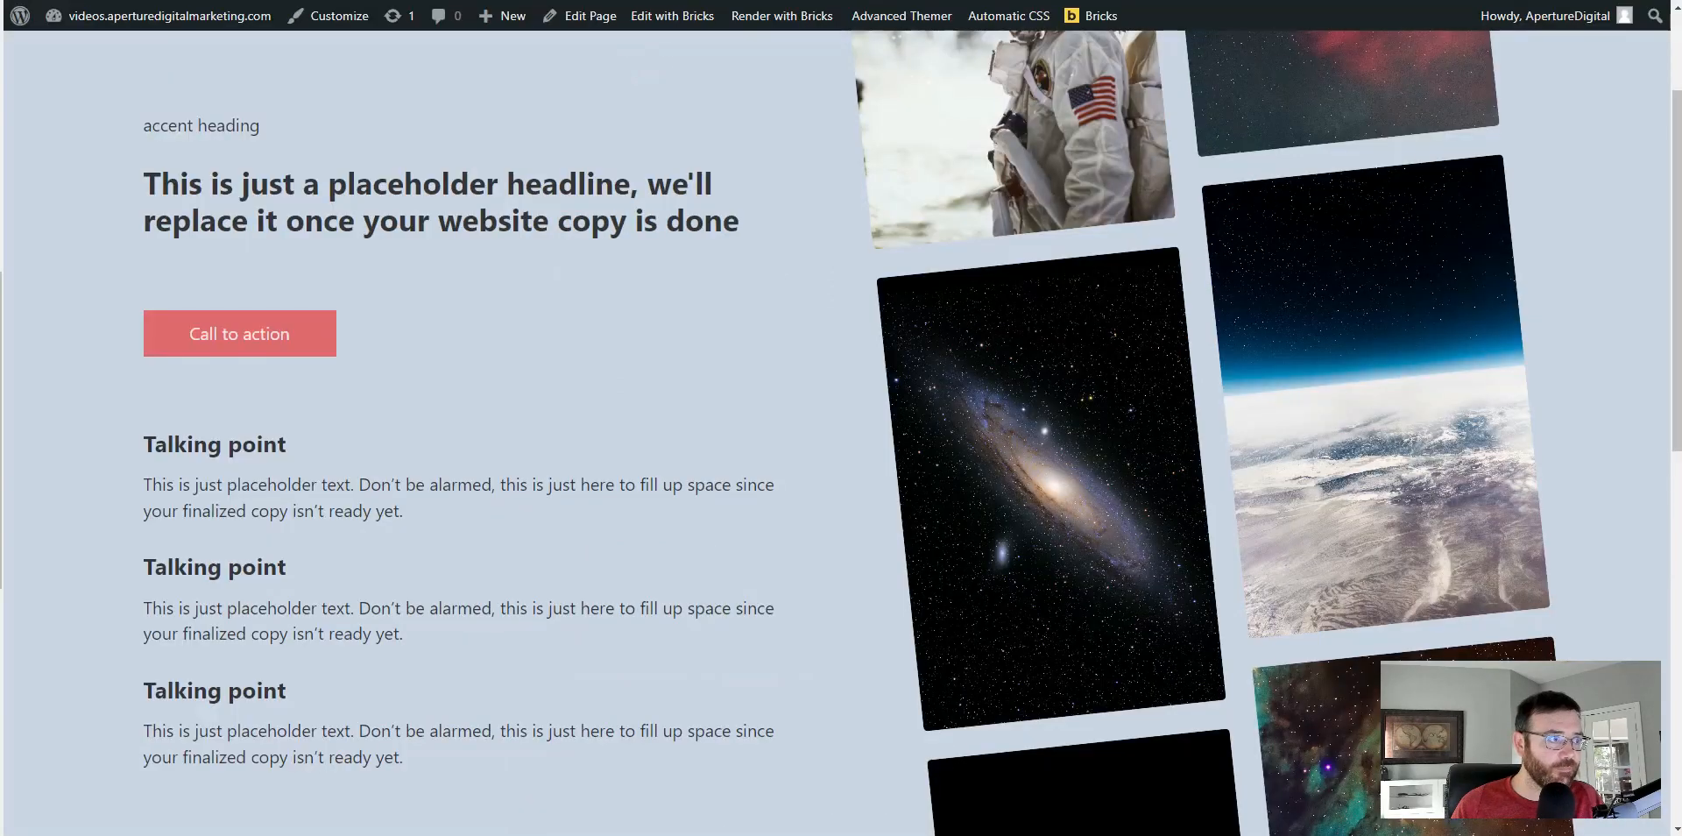
scroll(345, 296, "down", 10)
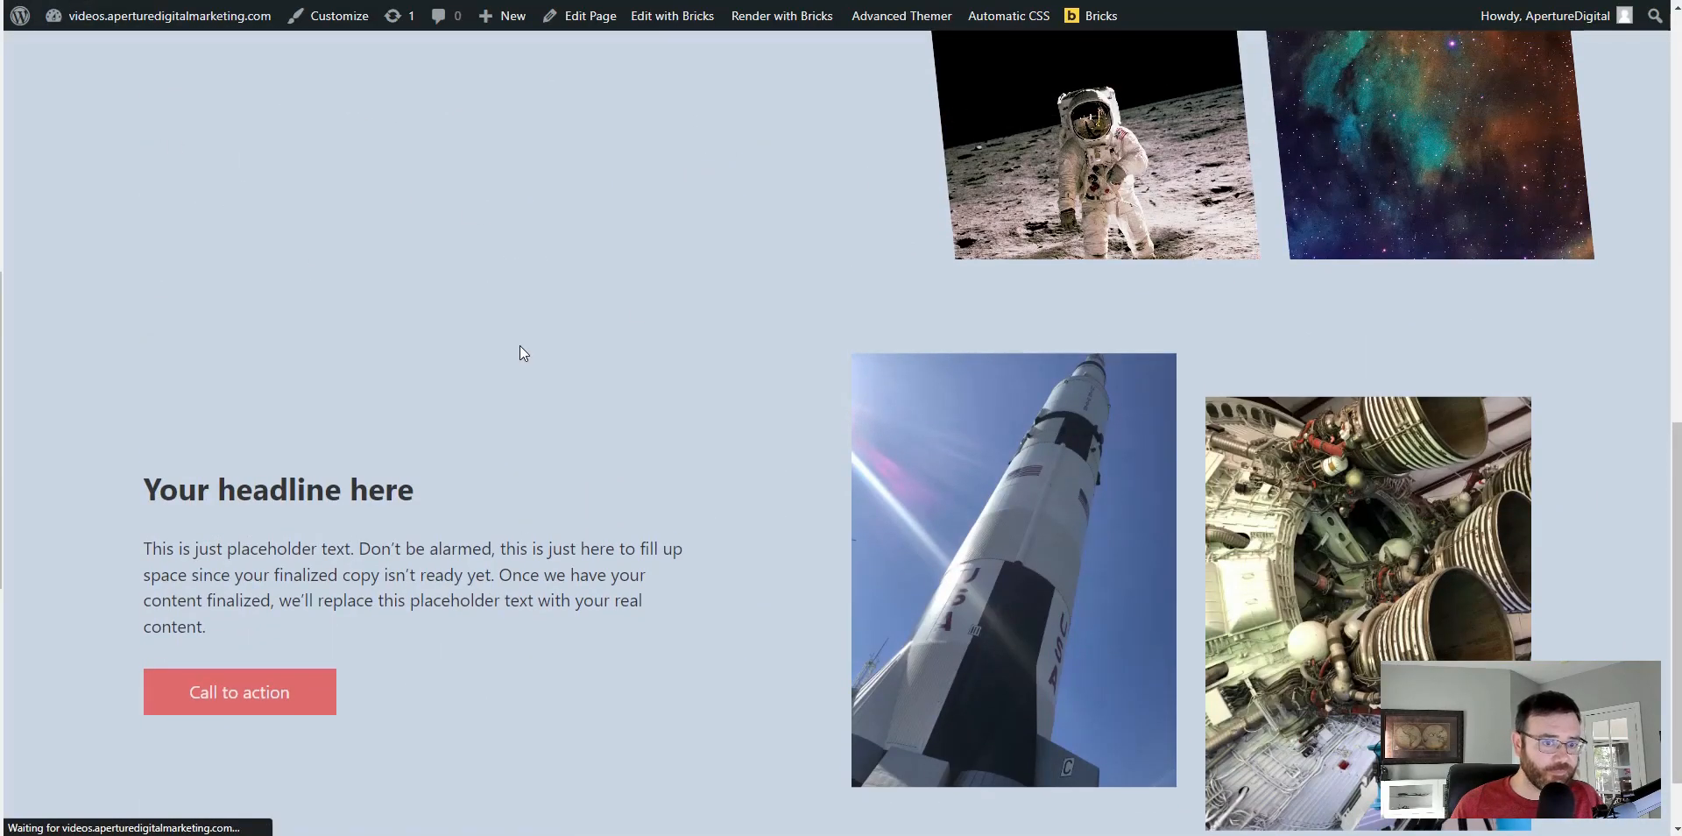
scroll(521, 353, "up", 3)
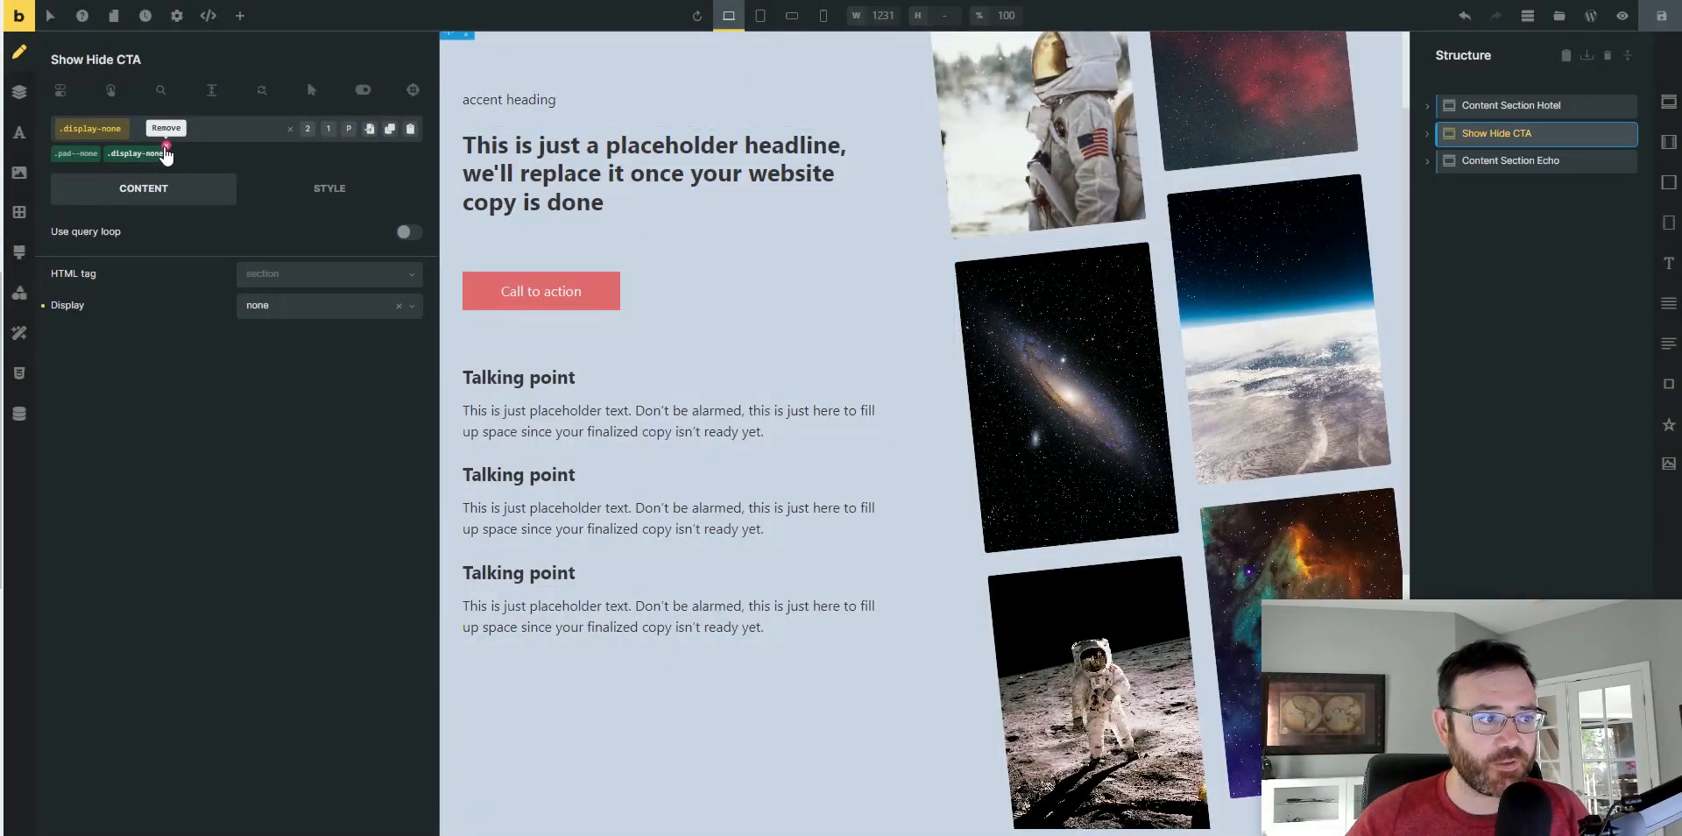
- In the Bricks builder, remove the .display-none class from the Show Hide CTA section
left_click(165, 154)
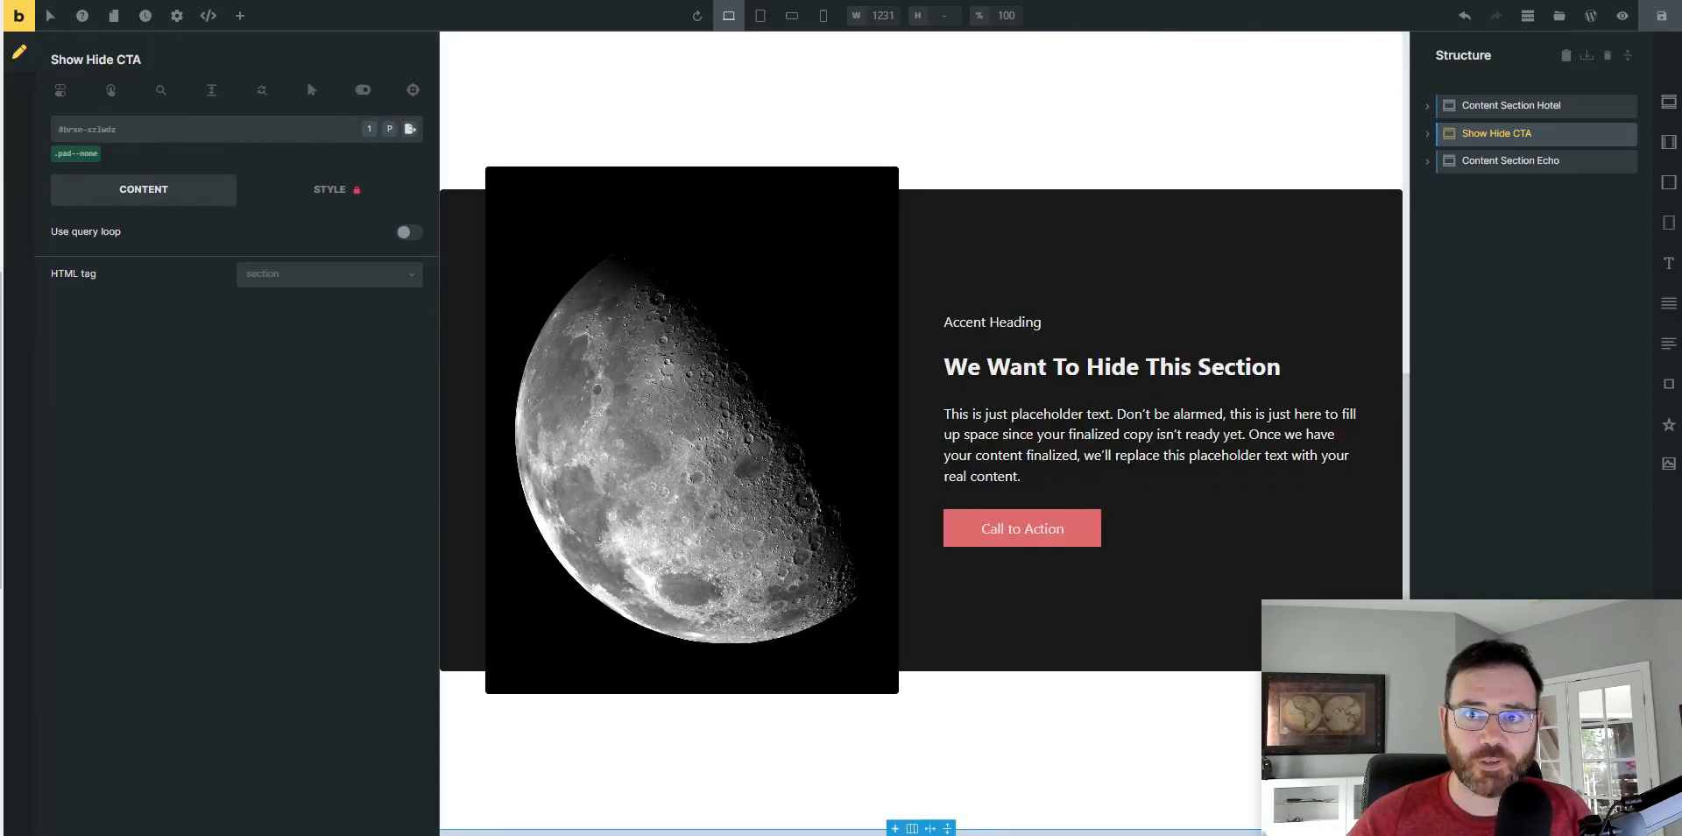
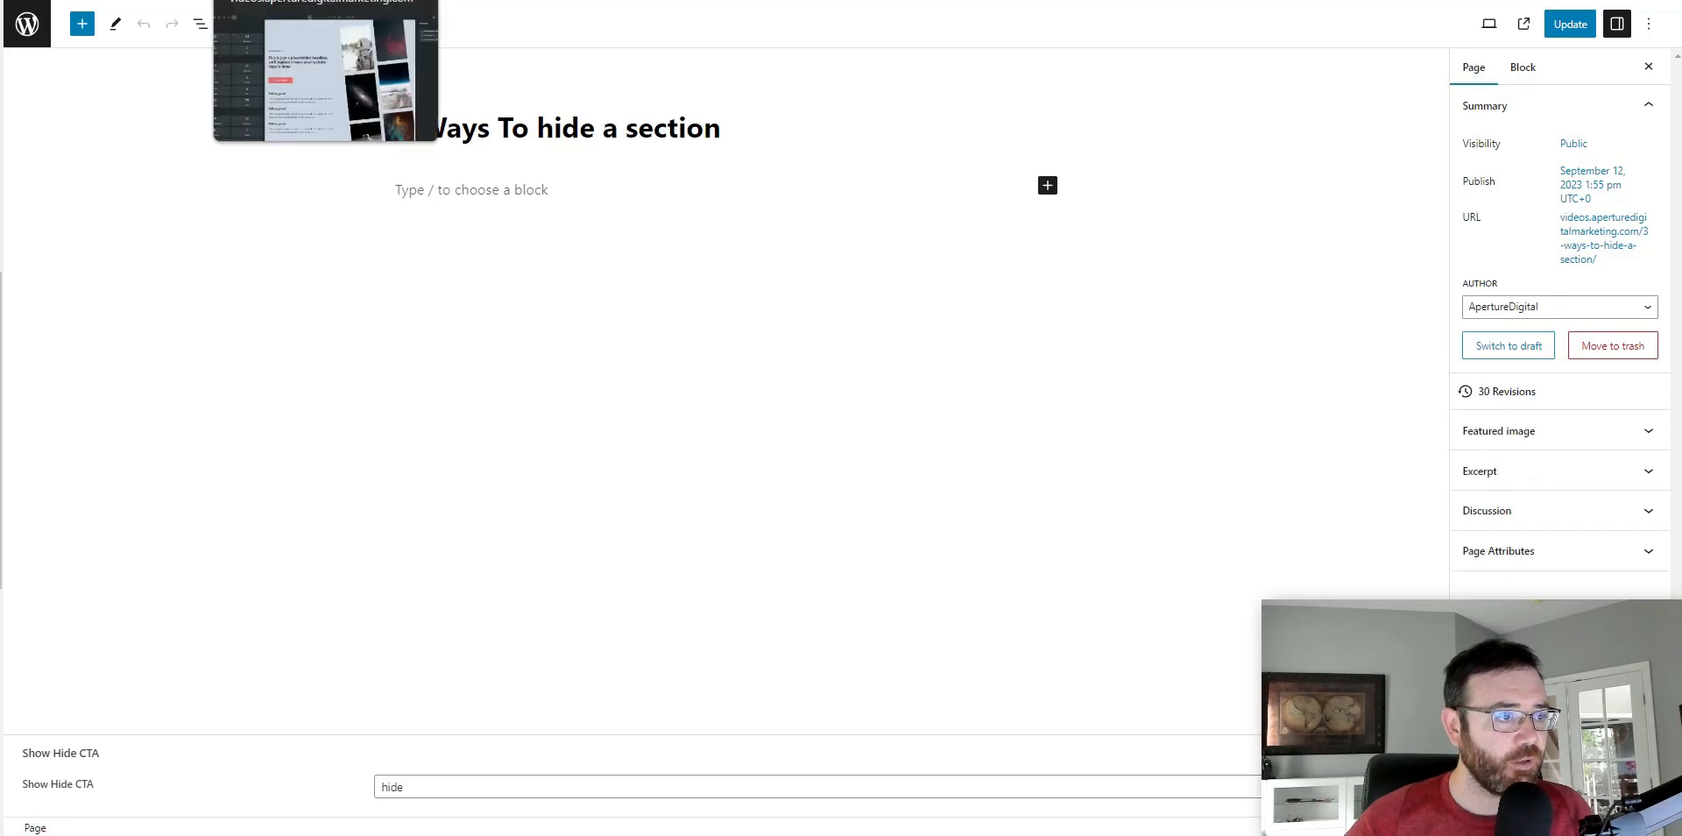
- In the Bricks builder, add a Dynamic data condition to the Show Hide CTA section
left_click(307, 0)
left_click(1527, 136)
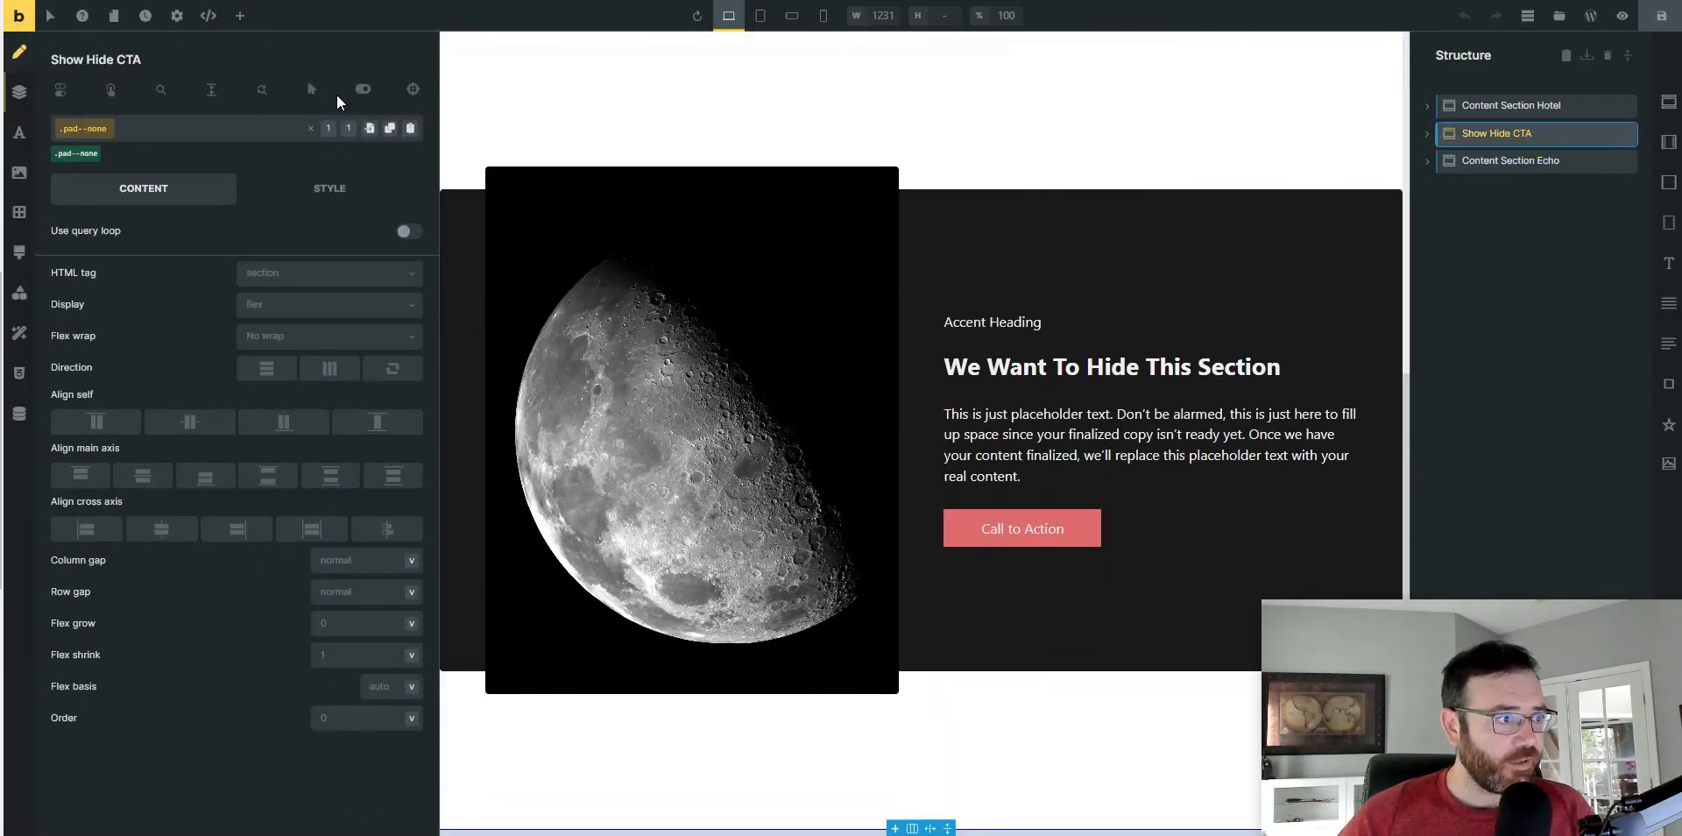
left_click(61, 90)
left_click(396, 135)
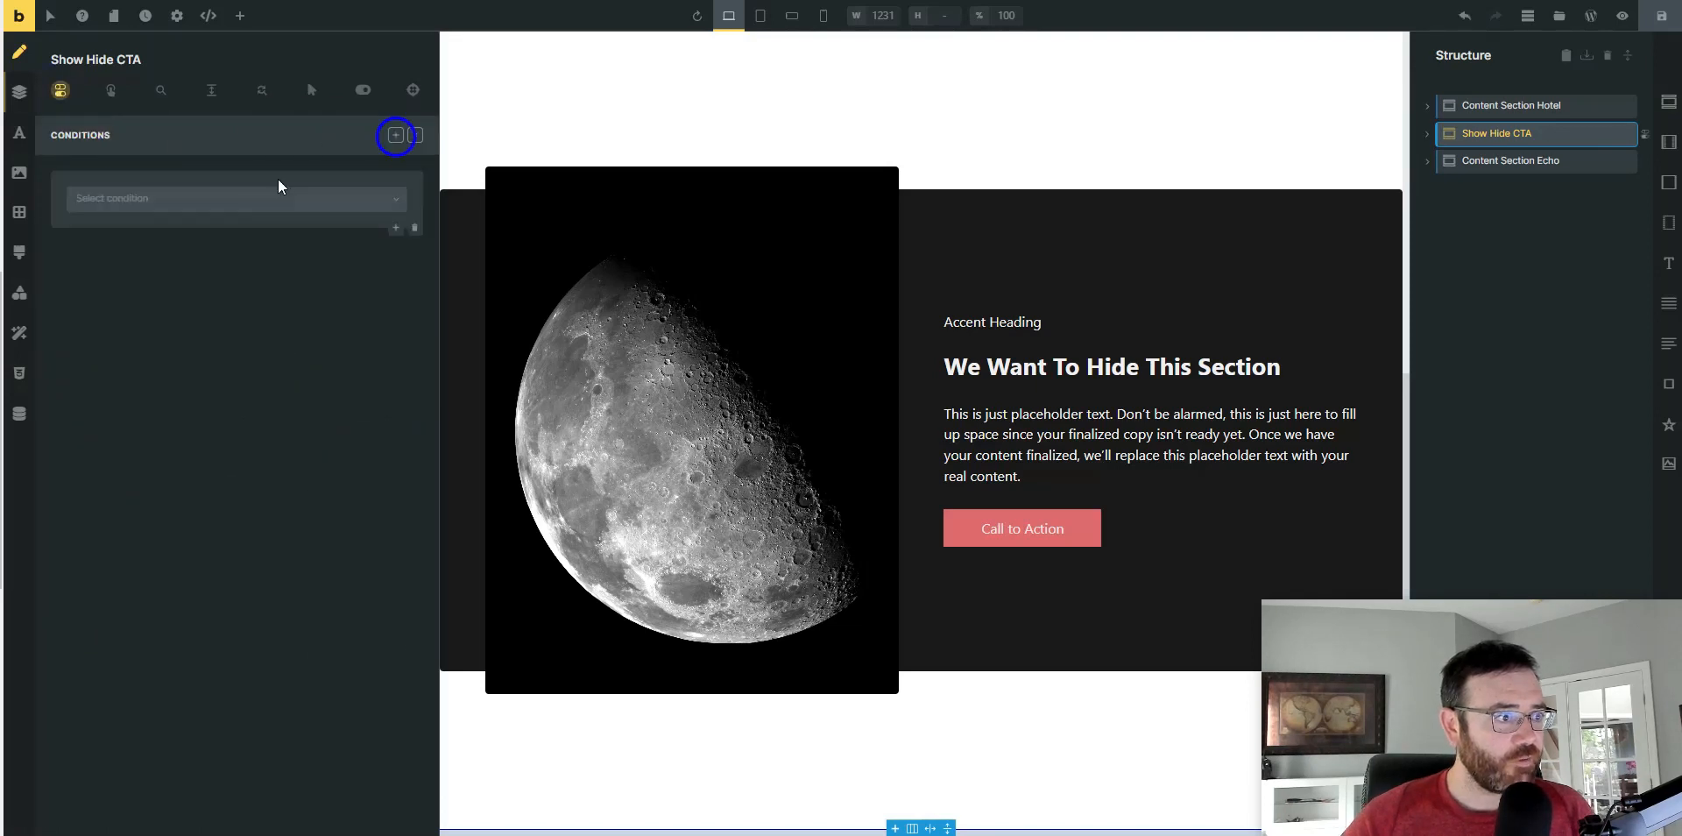
left_click(279, 197)
type("dy")
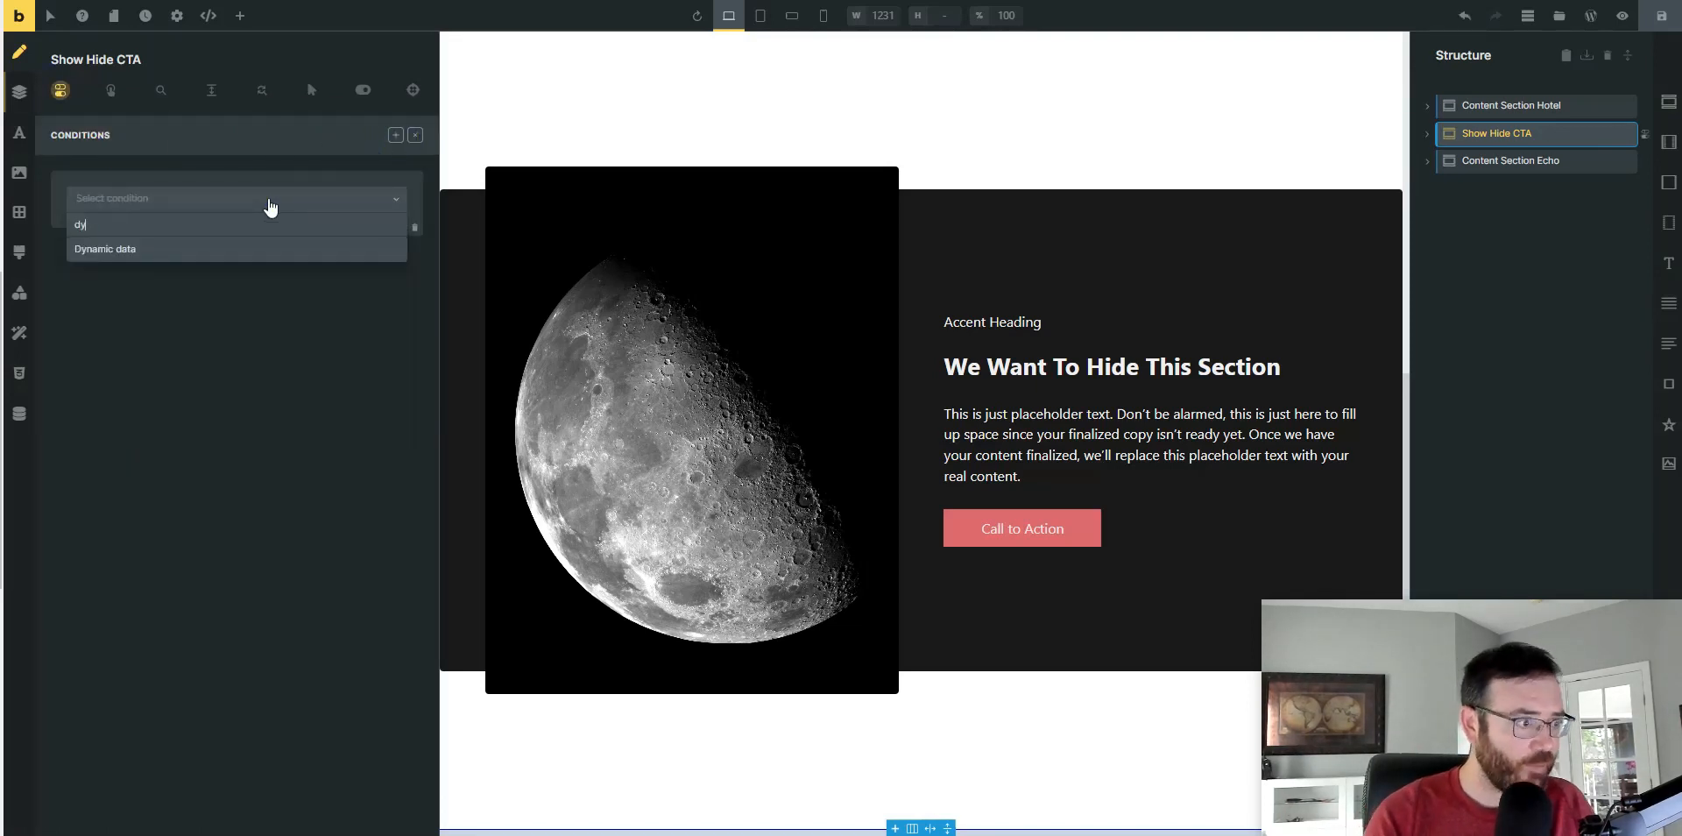
left_click(266, 250)
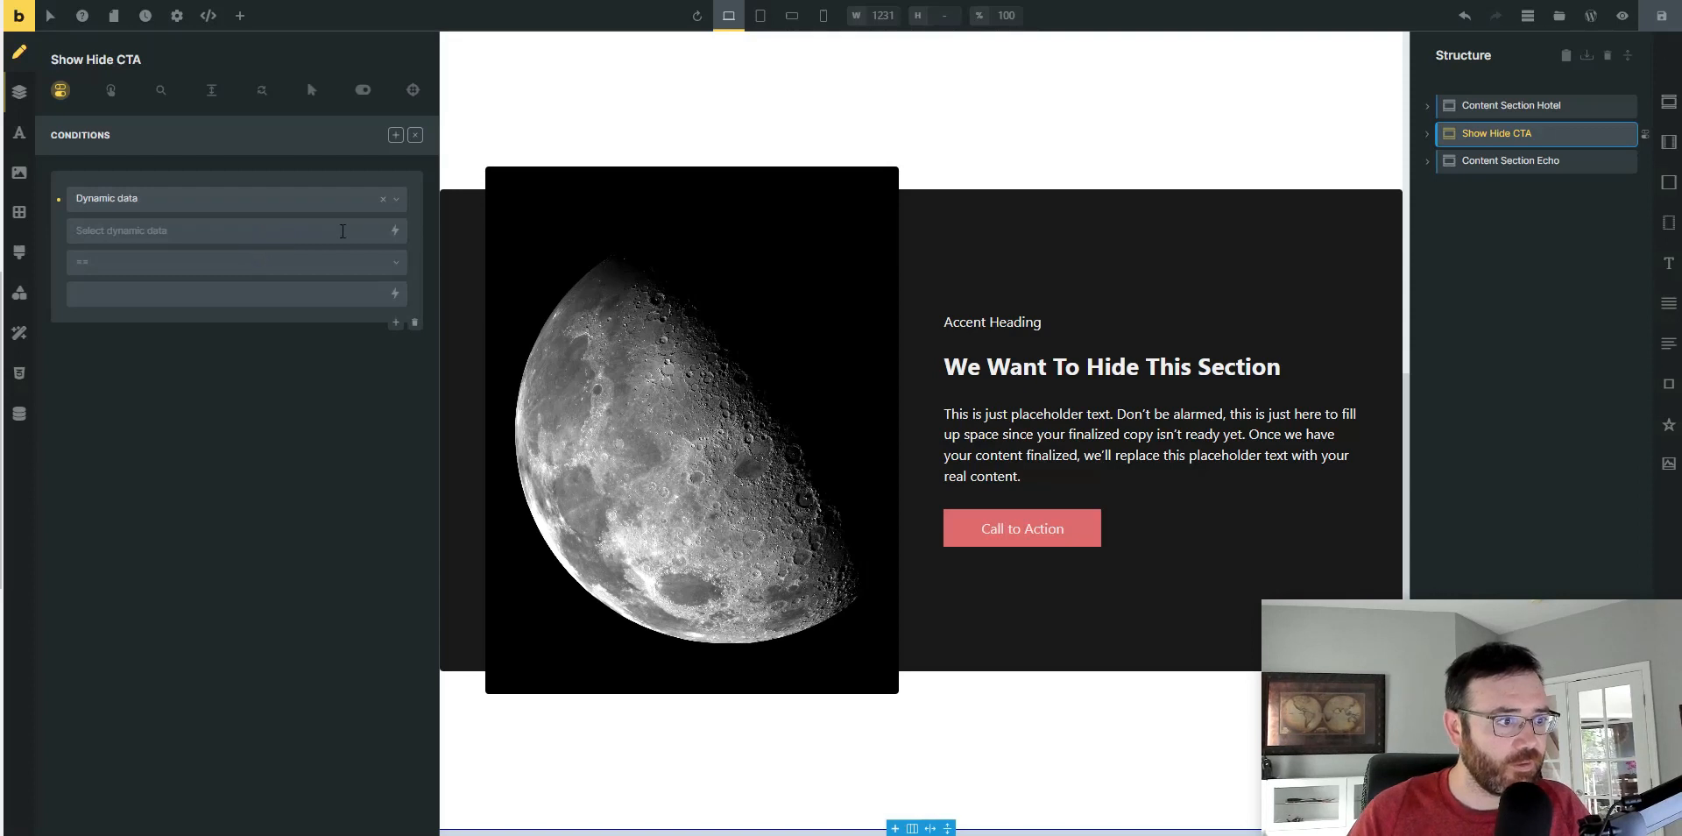
- Make the condition require the Meta Box posts field Show Hide CTA to equal "show", and save the page
left_click(396, 233)
type("show")
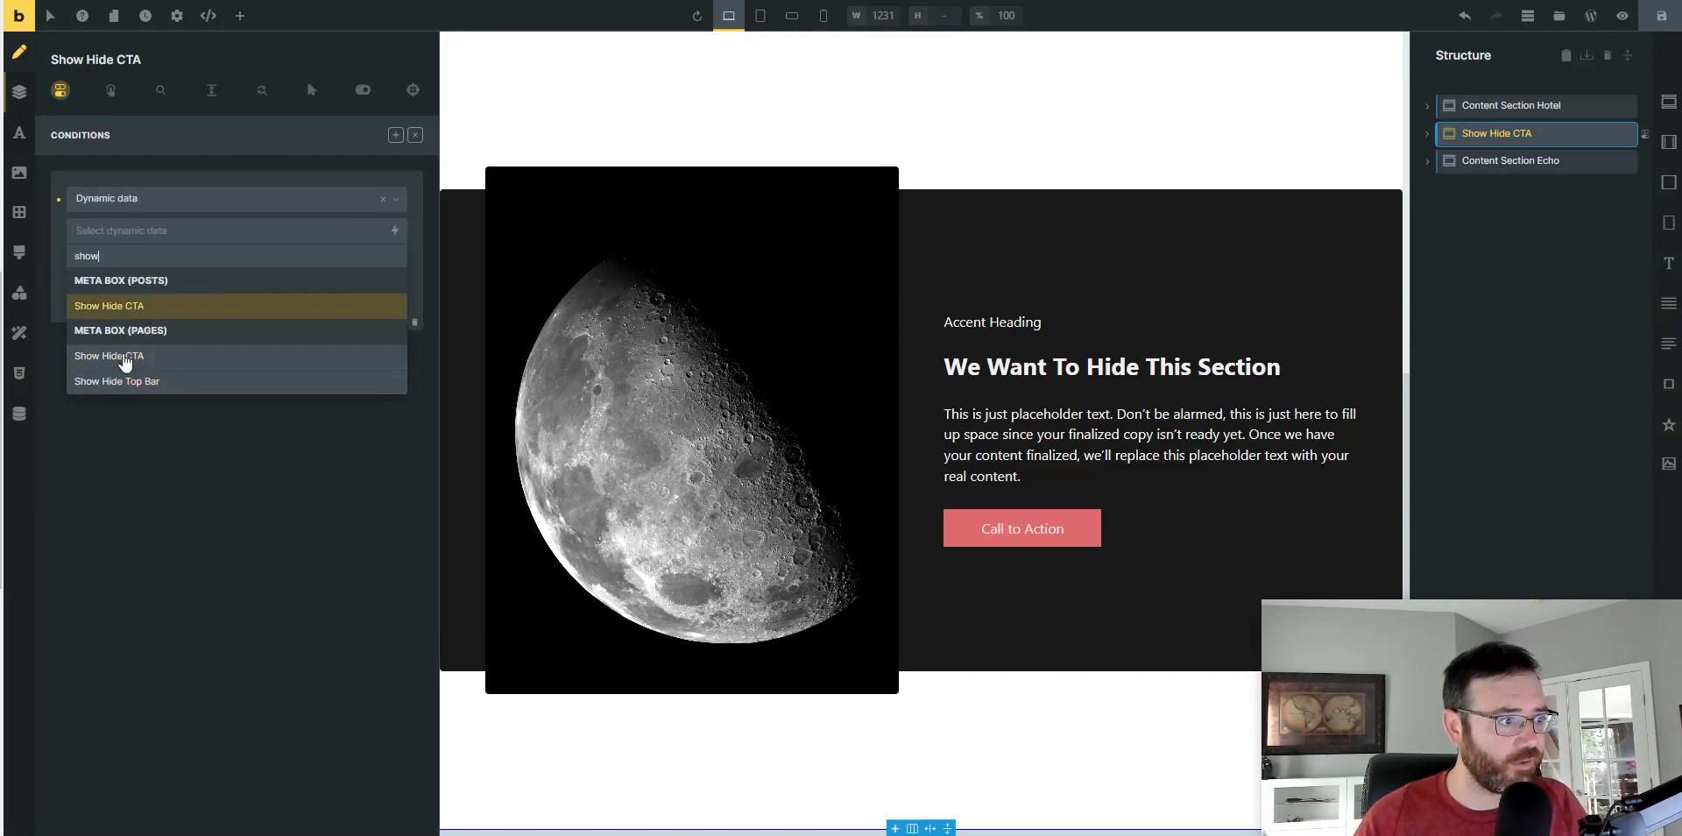
left_click(136, 309)
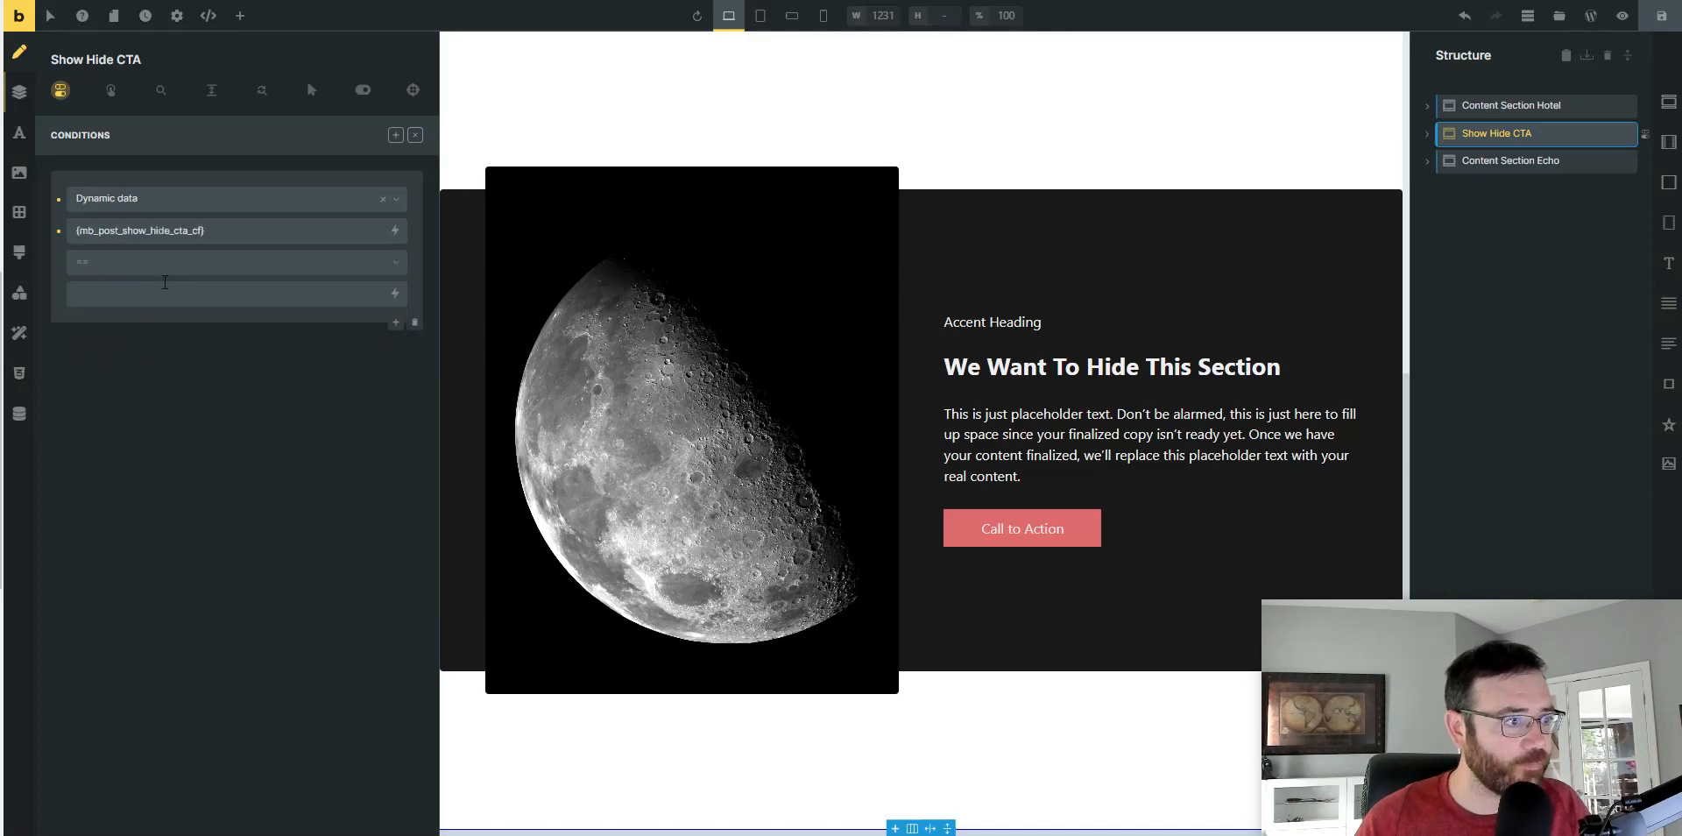
left_click(306, 294)
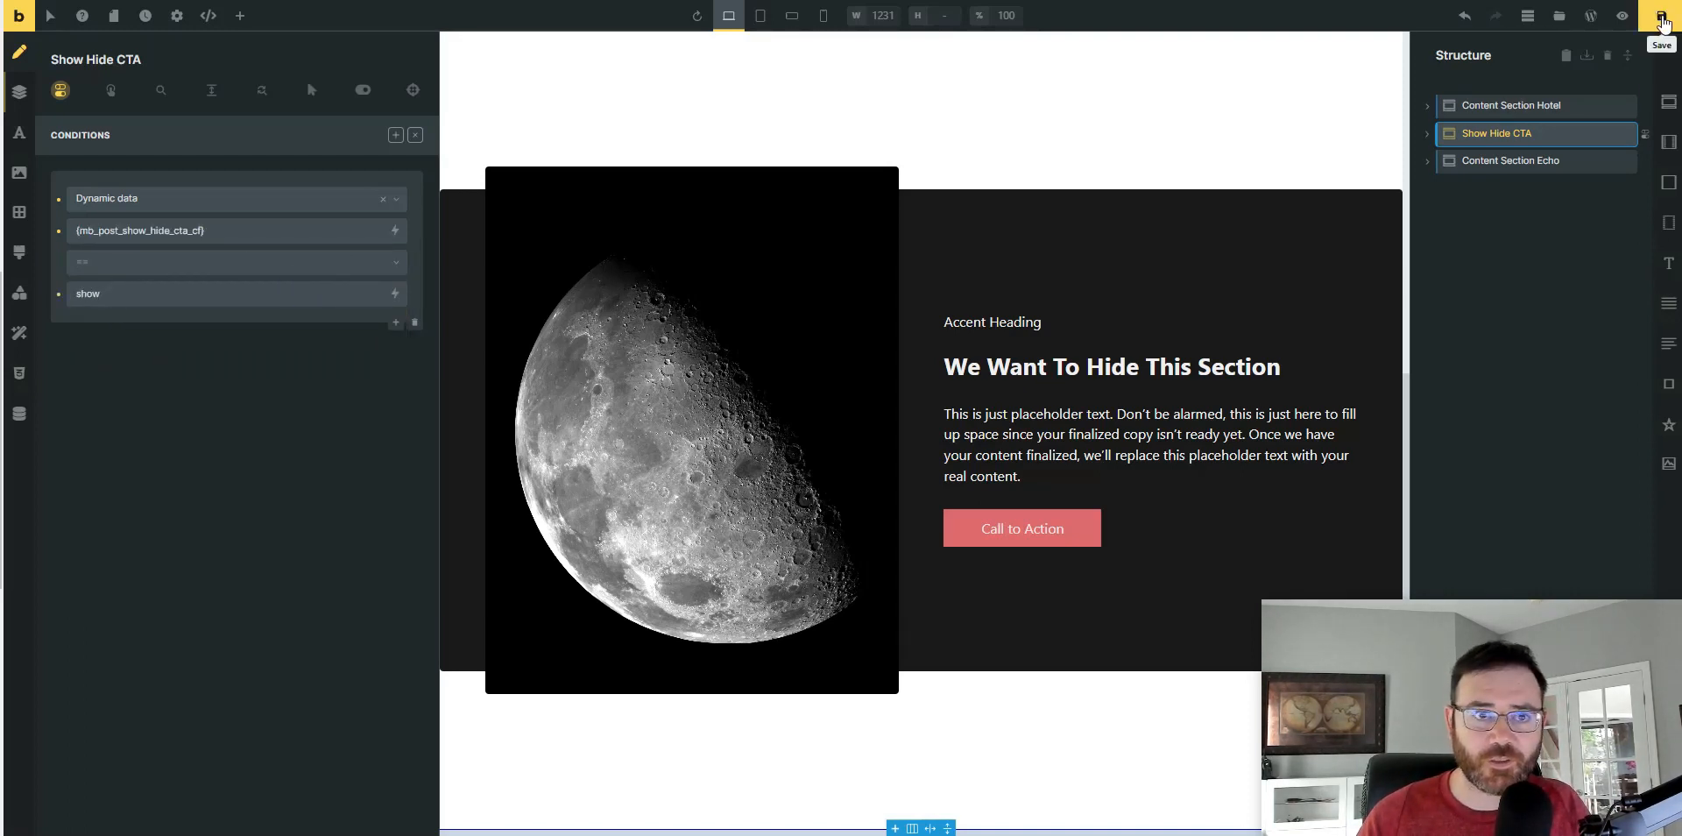
left_click(1661, 16)
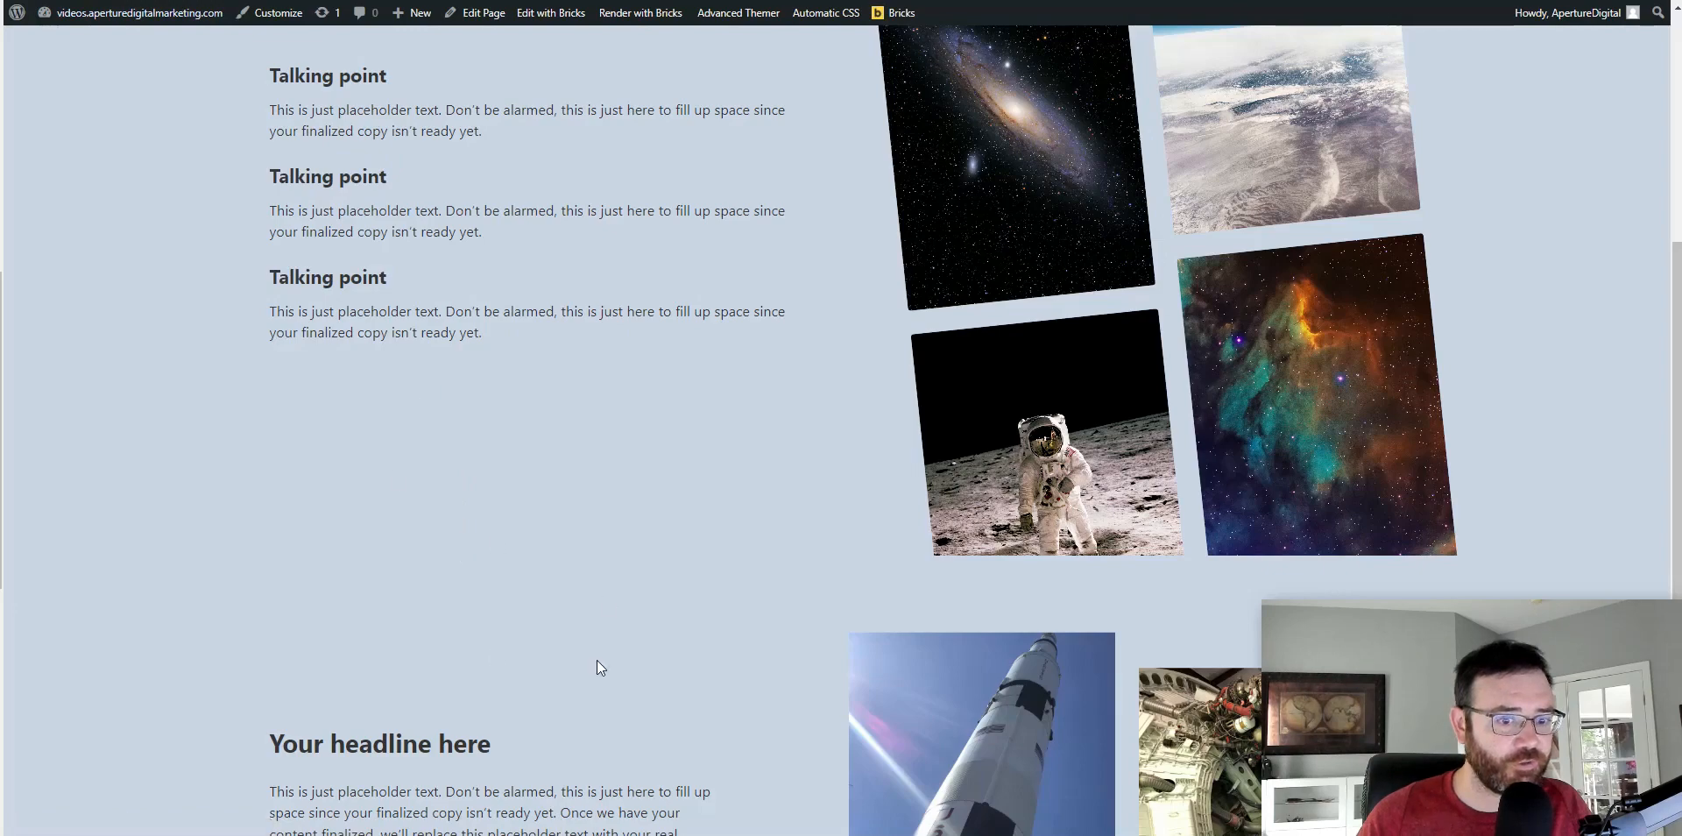
- On the live page, check the area between the hotel and echo content sections for the conditional CTA section
scroll(560, 630, "down", 3)
scroll(525, 601, "up", 5)
scroll(539, 525, "down", 3)
scroll(569, 333, "up", 3)
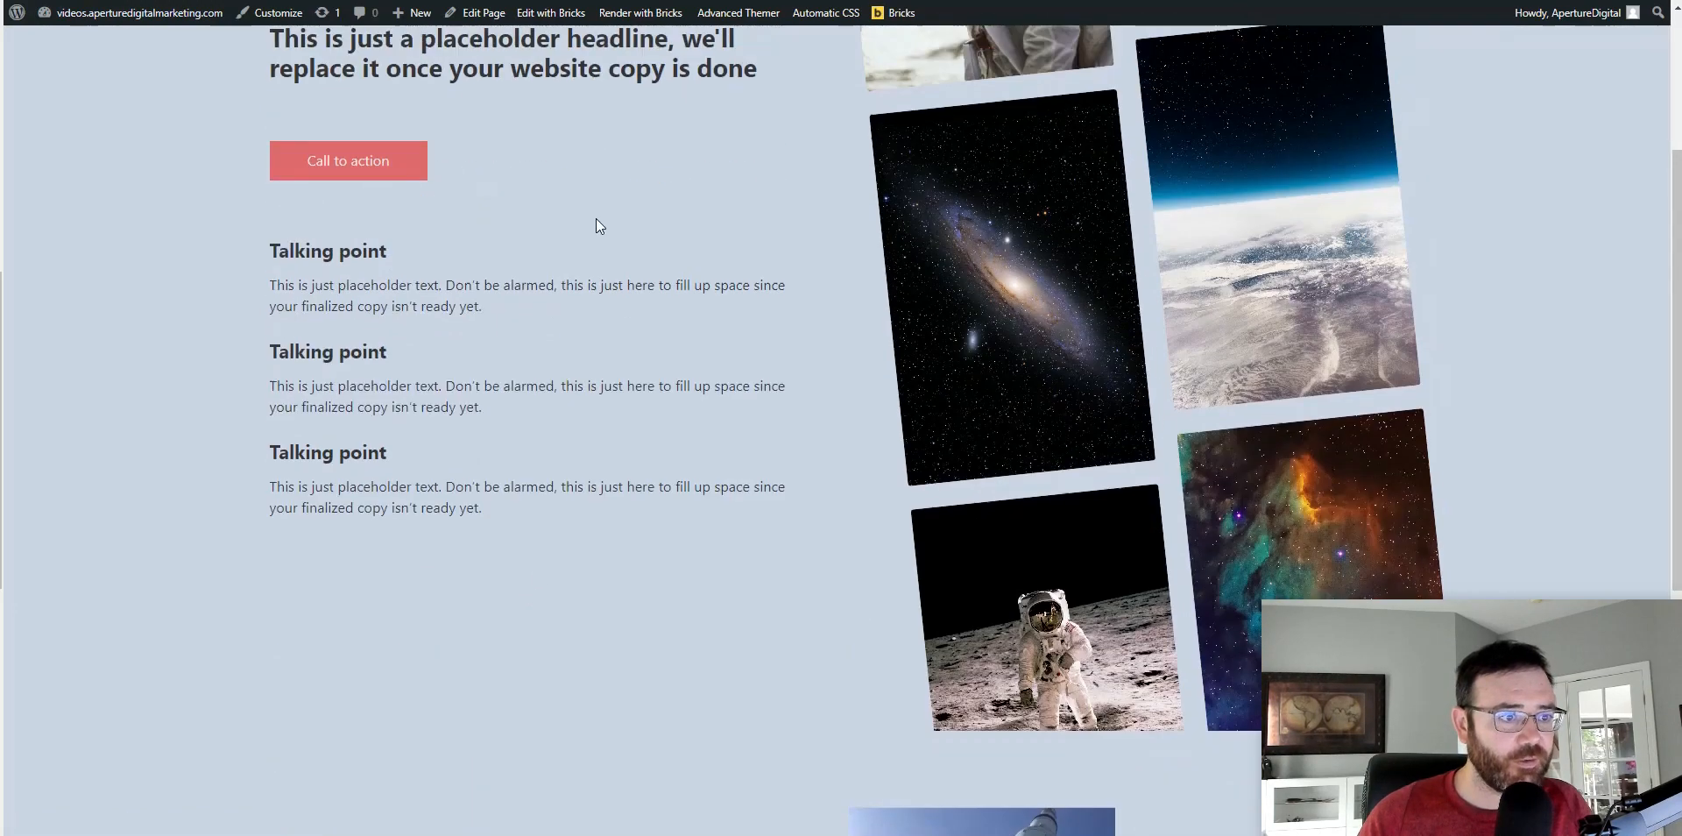
- Inspect the live page's HTML and collapse the hotel section to examine which sections the main element contains
right_click(617, 233)
left_click(687, 522)
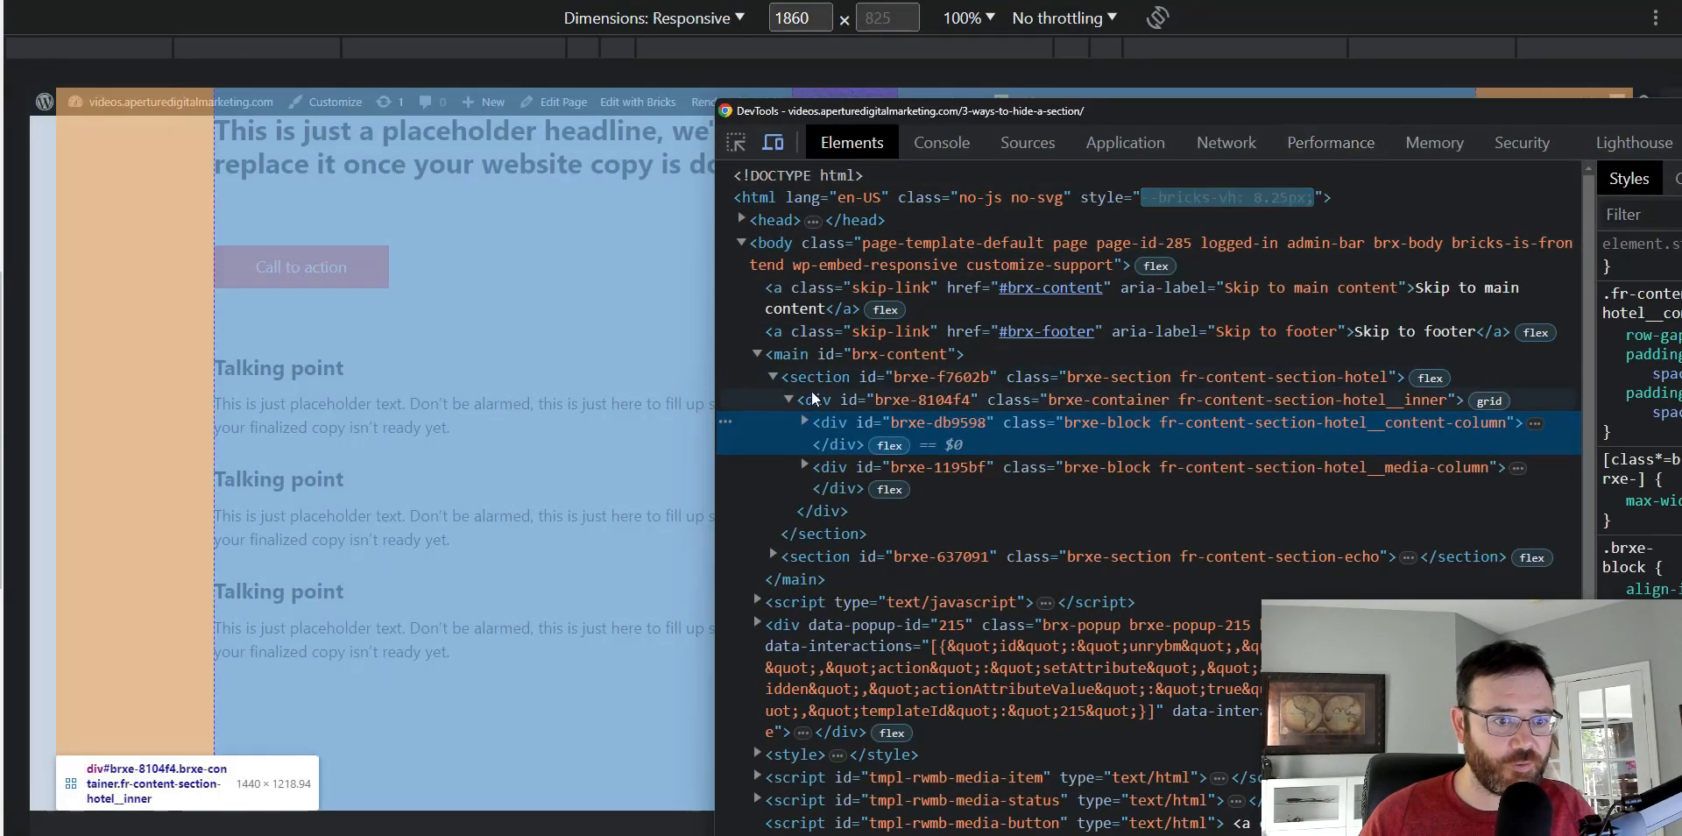
left_click(788, 399)
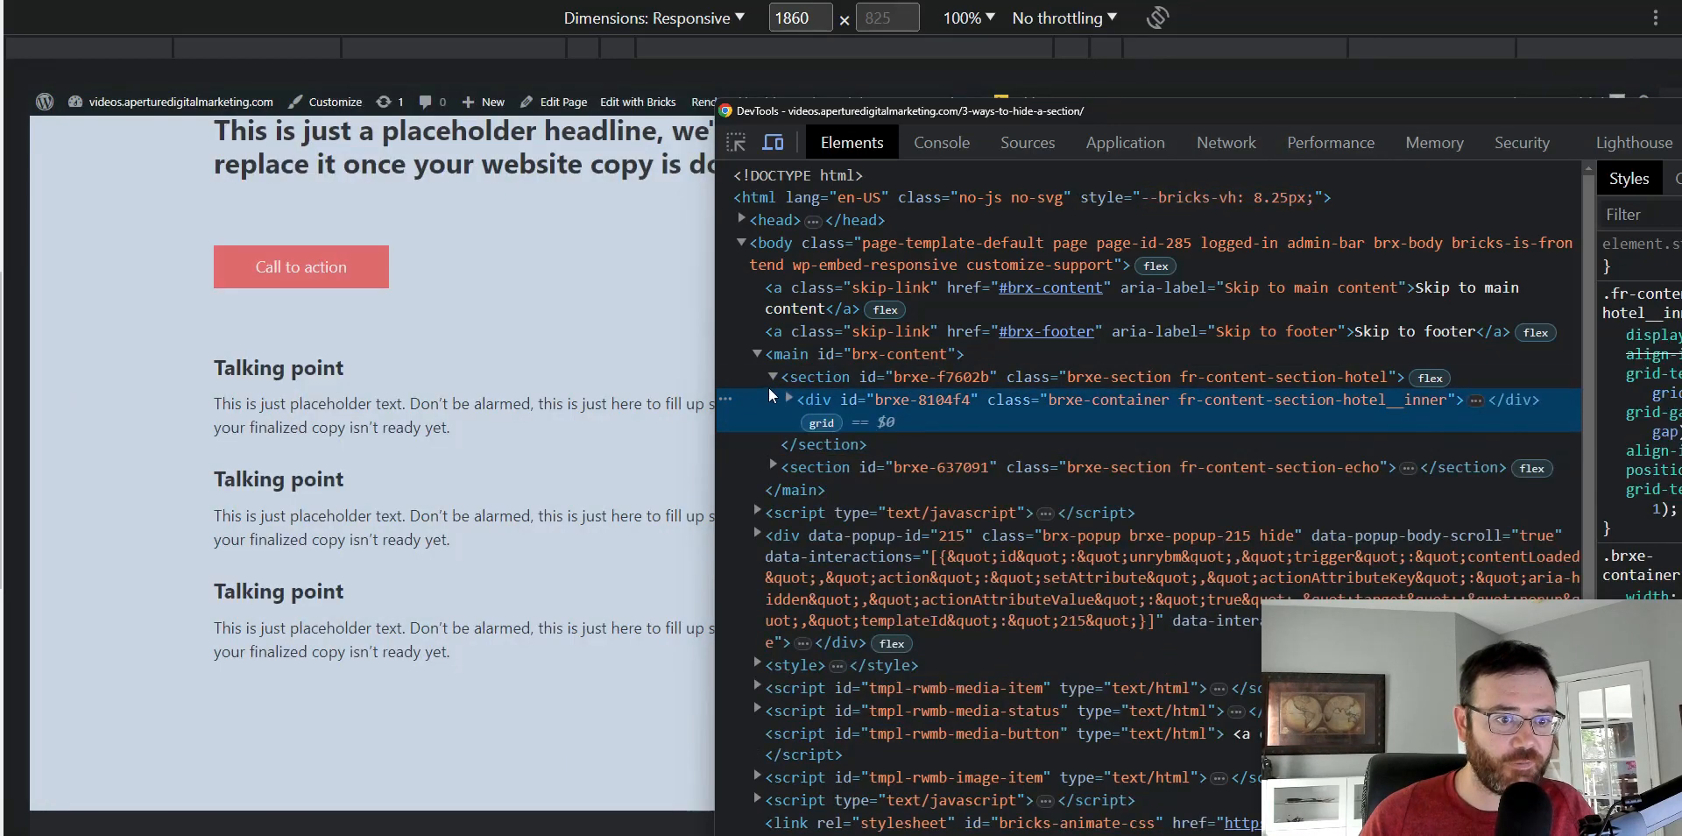
left_click(772, 376)
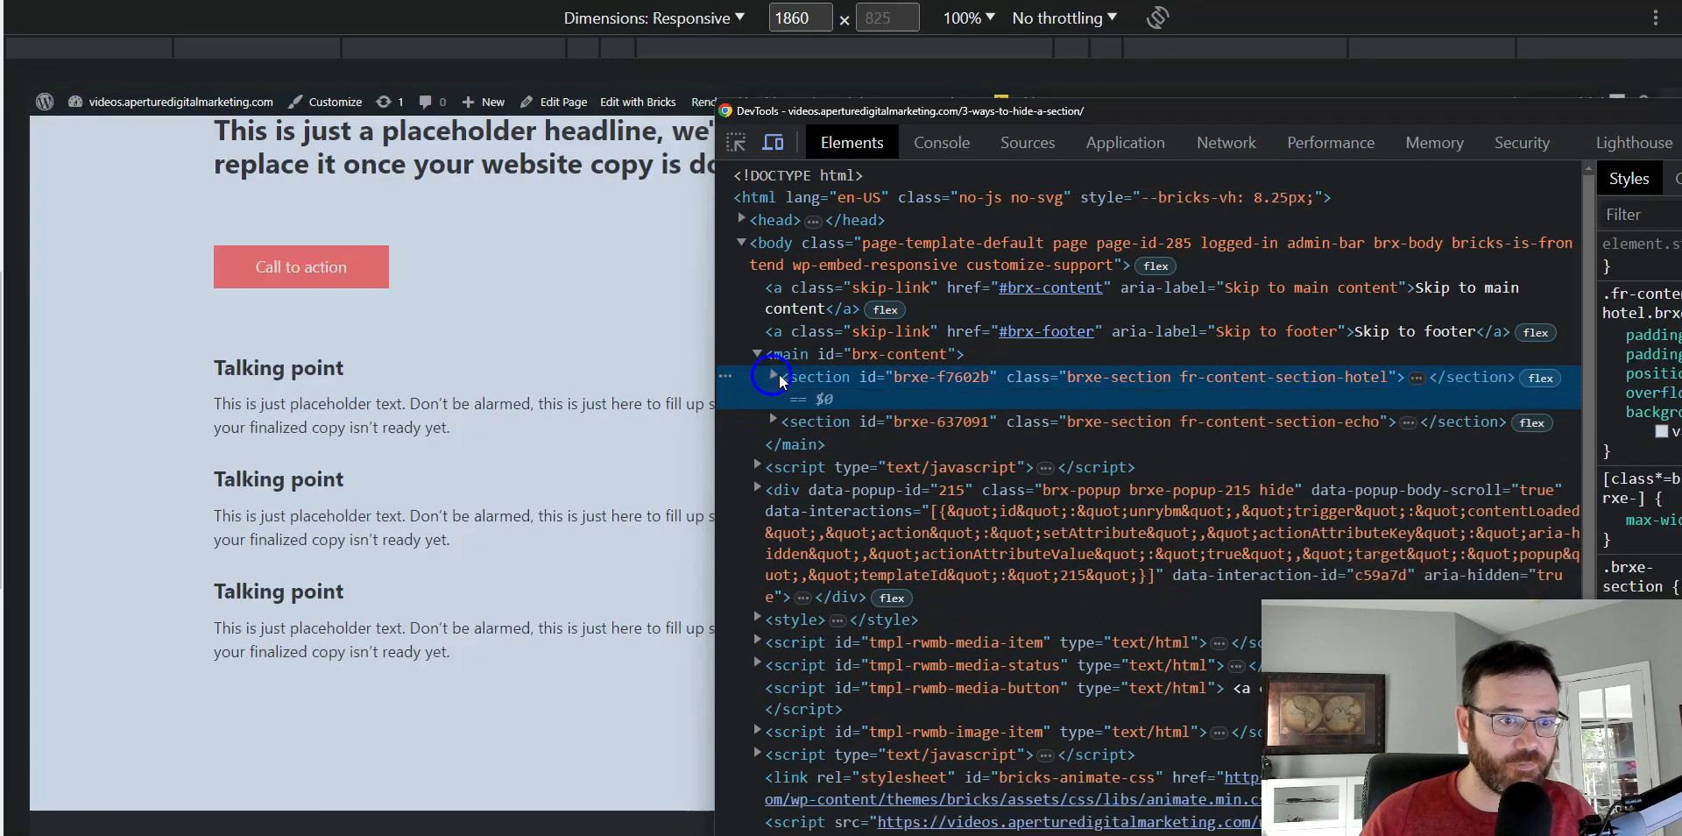
left_click(862, 423)
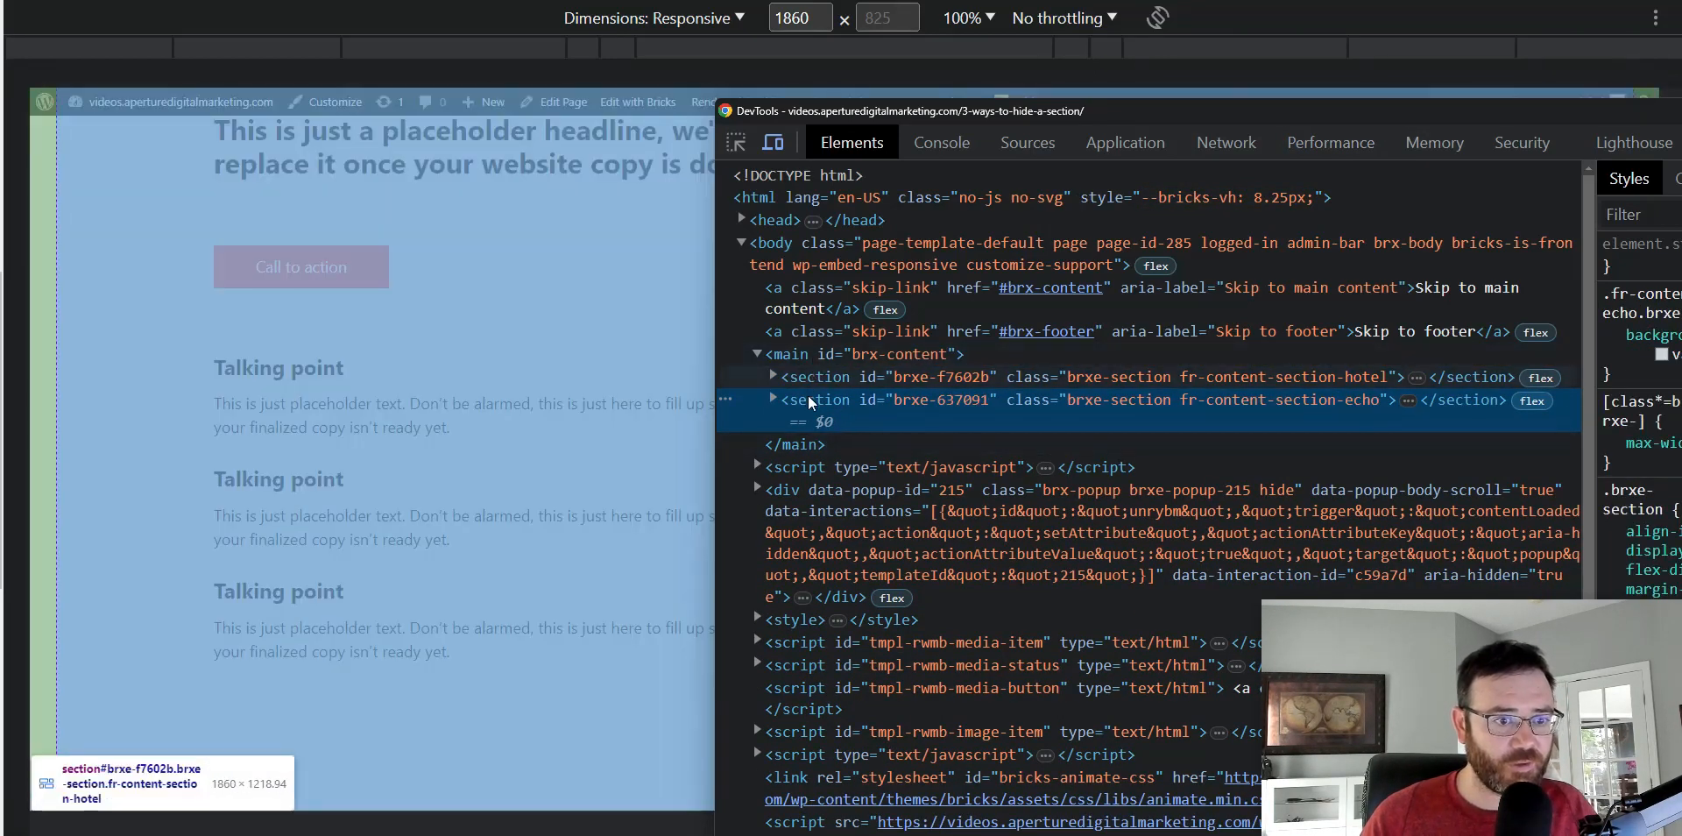
left_click(795, 442)
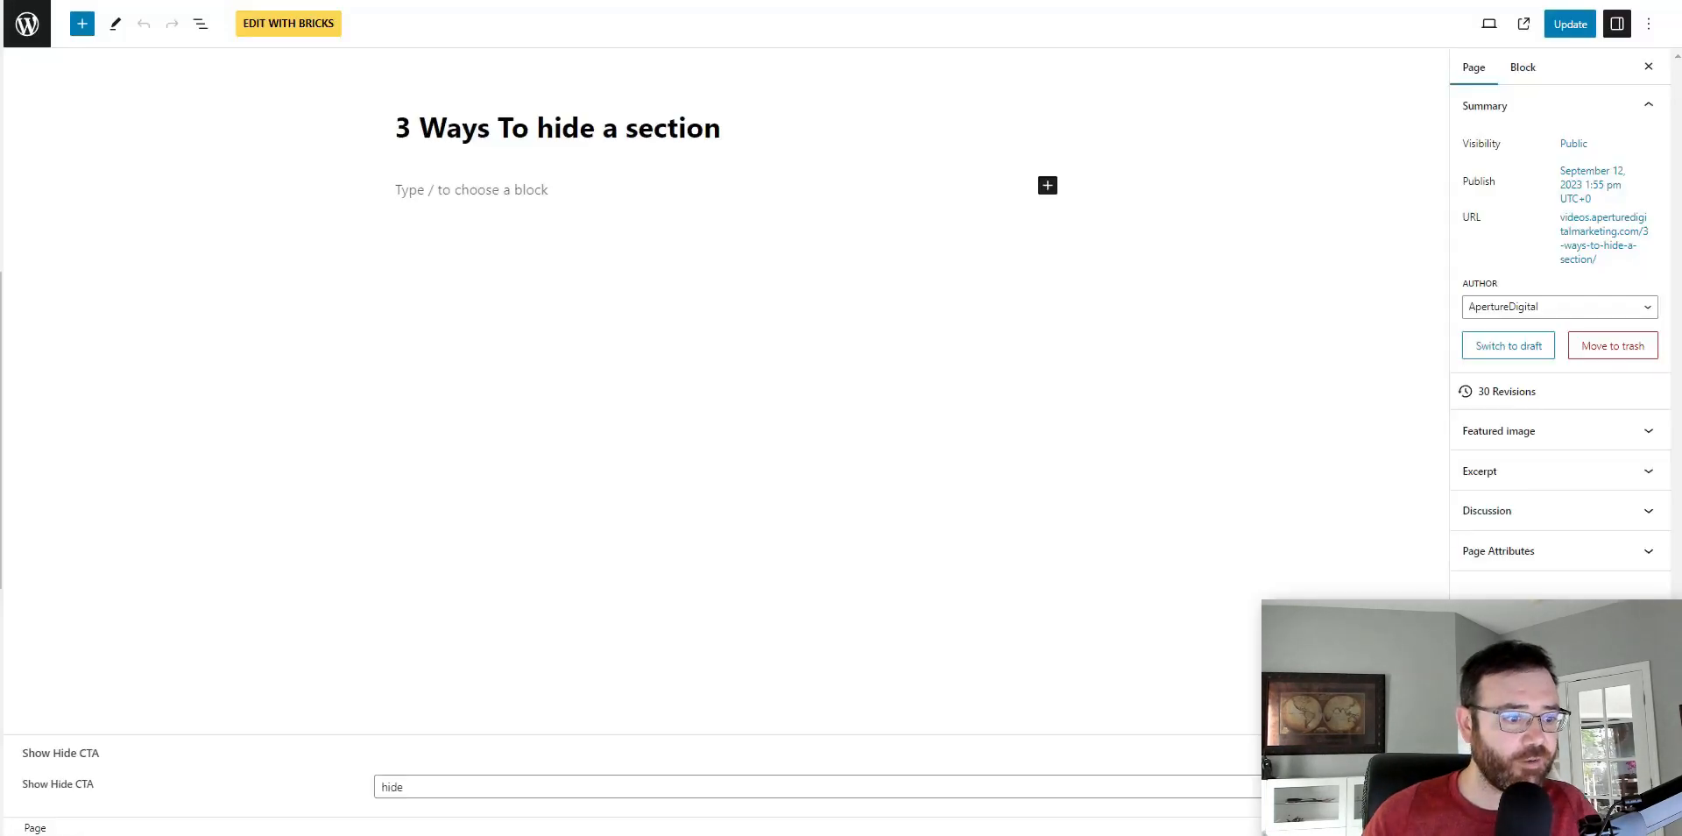
- In the WordPress page editor, set the Show Hide CTA field to "show" and update the page
left_click(473, 787)
left_click(431, 807)
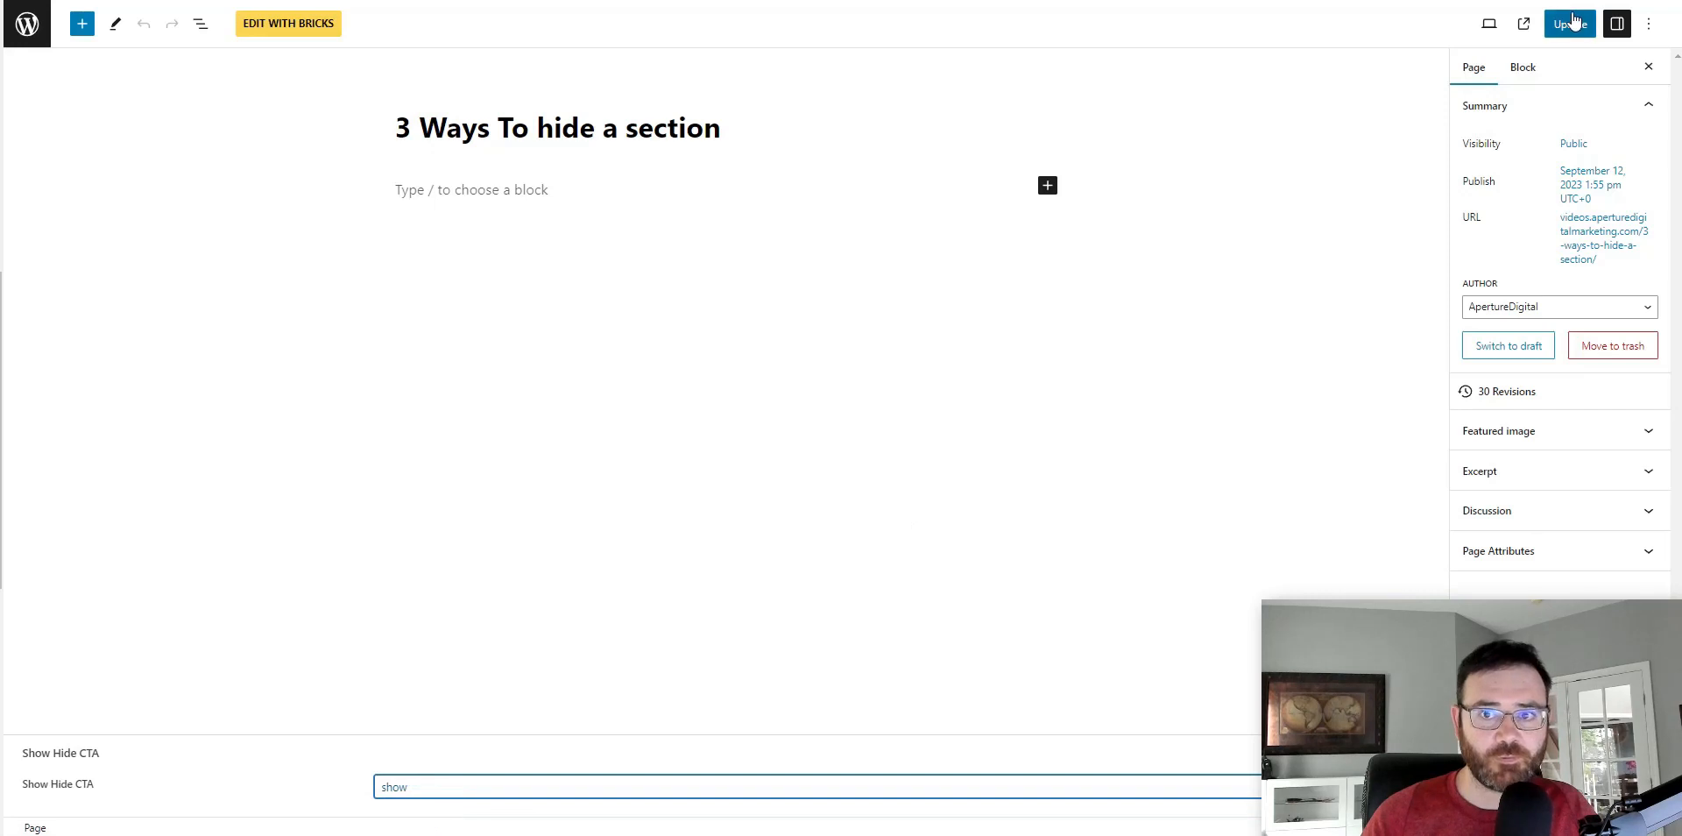
key("ctrl+plus")
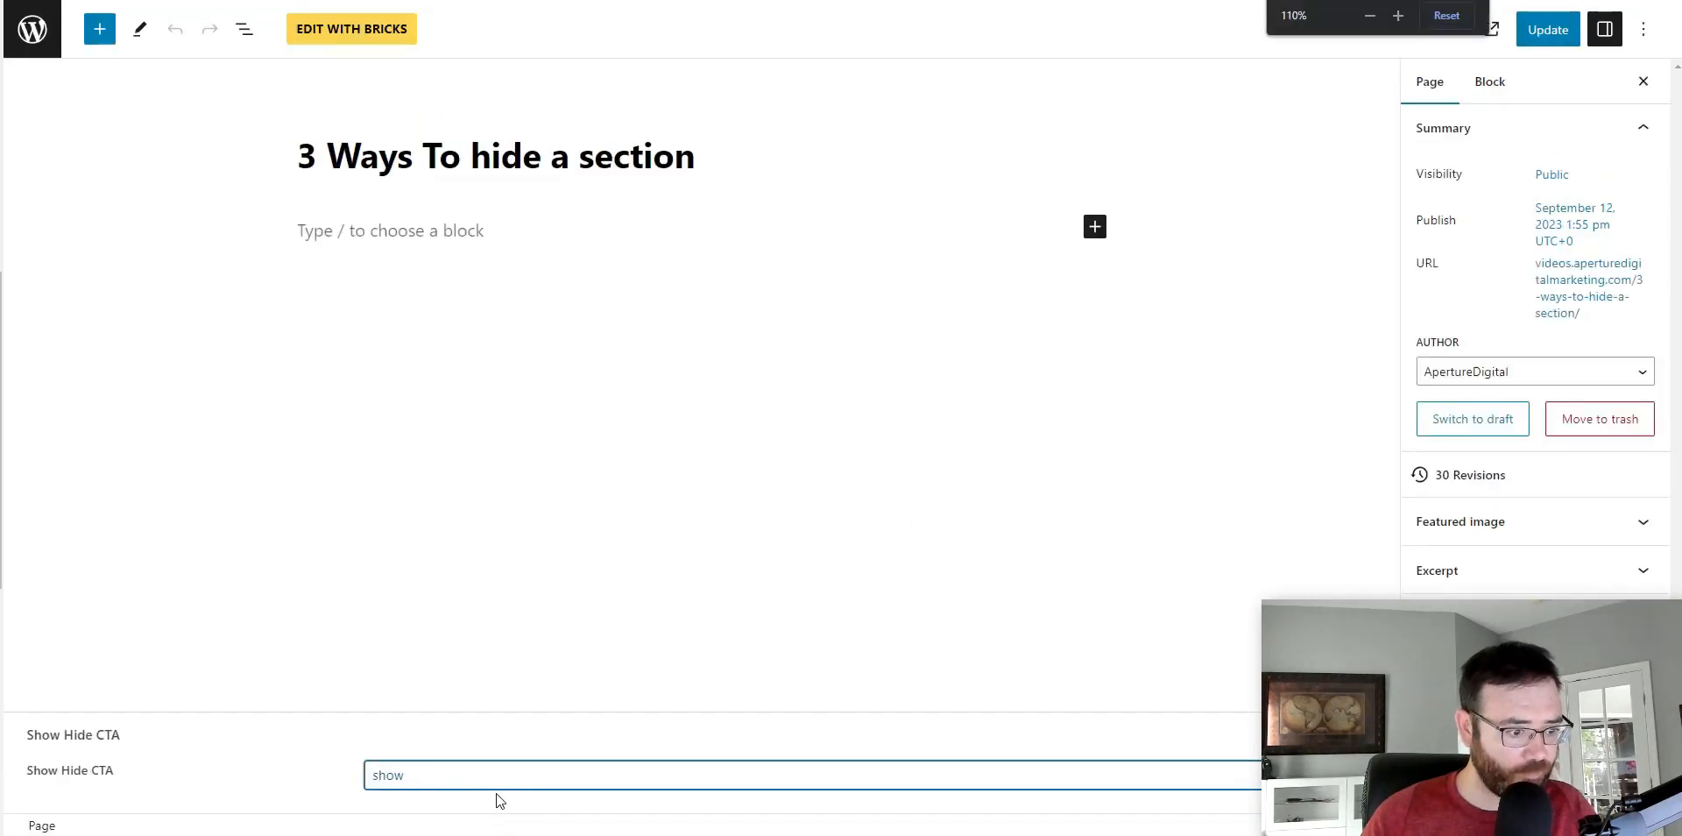
key("ctrl+minus")
key("ctrl+minus")
left_click(1561, 24)
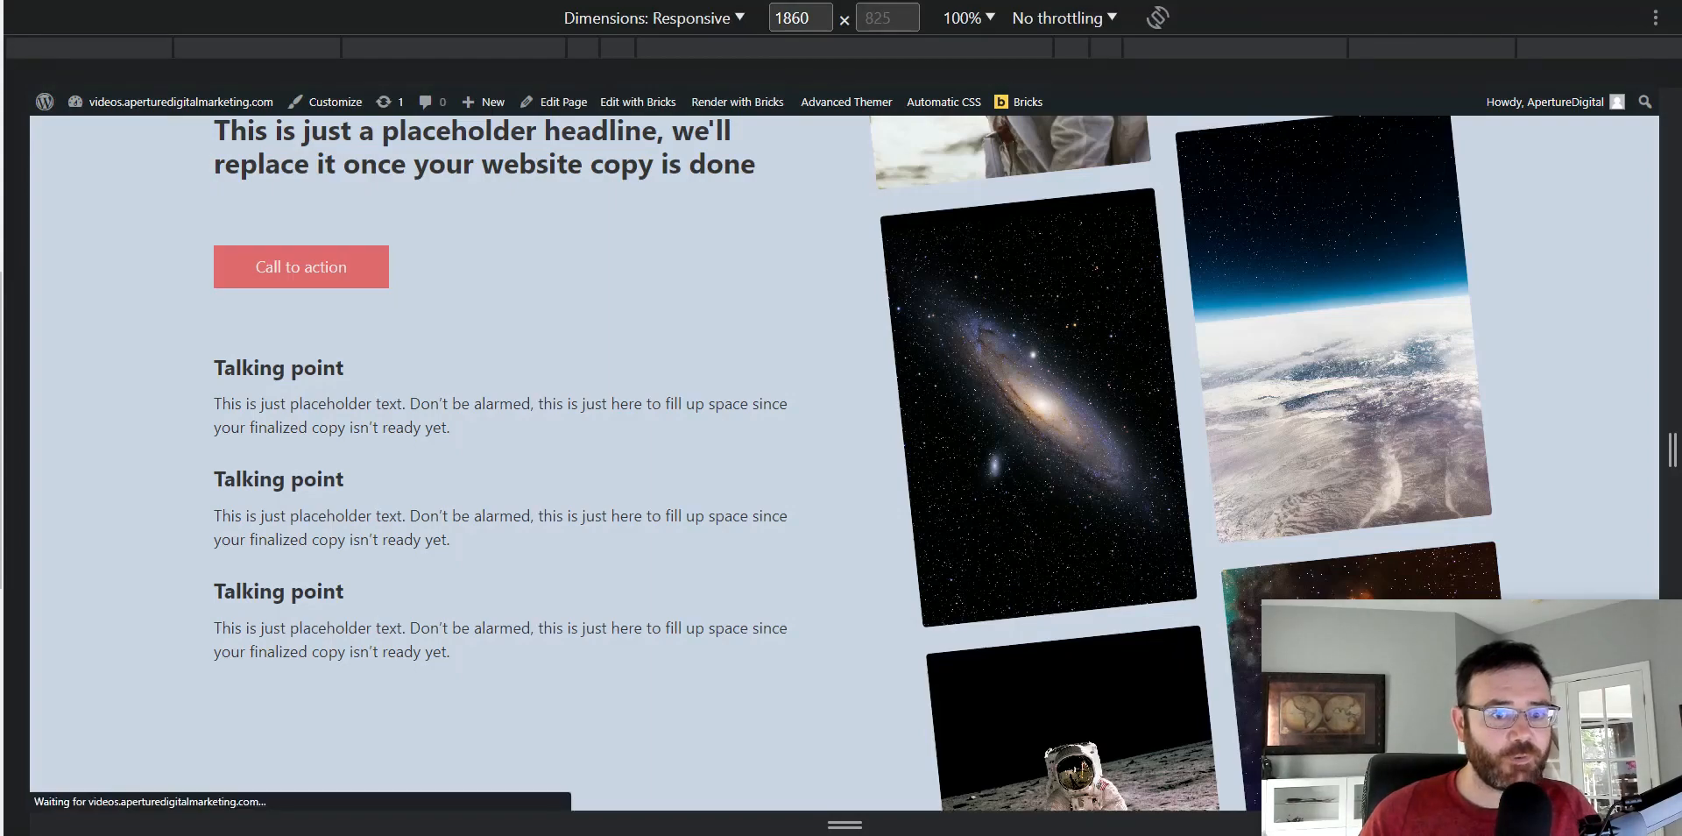
- Check the live page for the CTA section between the hotel and echo content sections
scroll(581, 240, "up", 3)
scroll(722, 320, "down", 11)
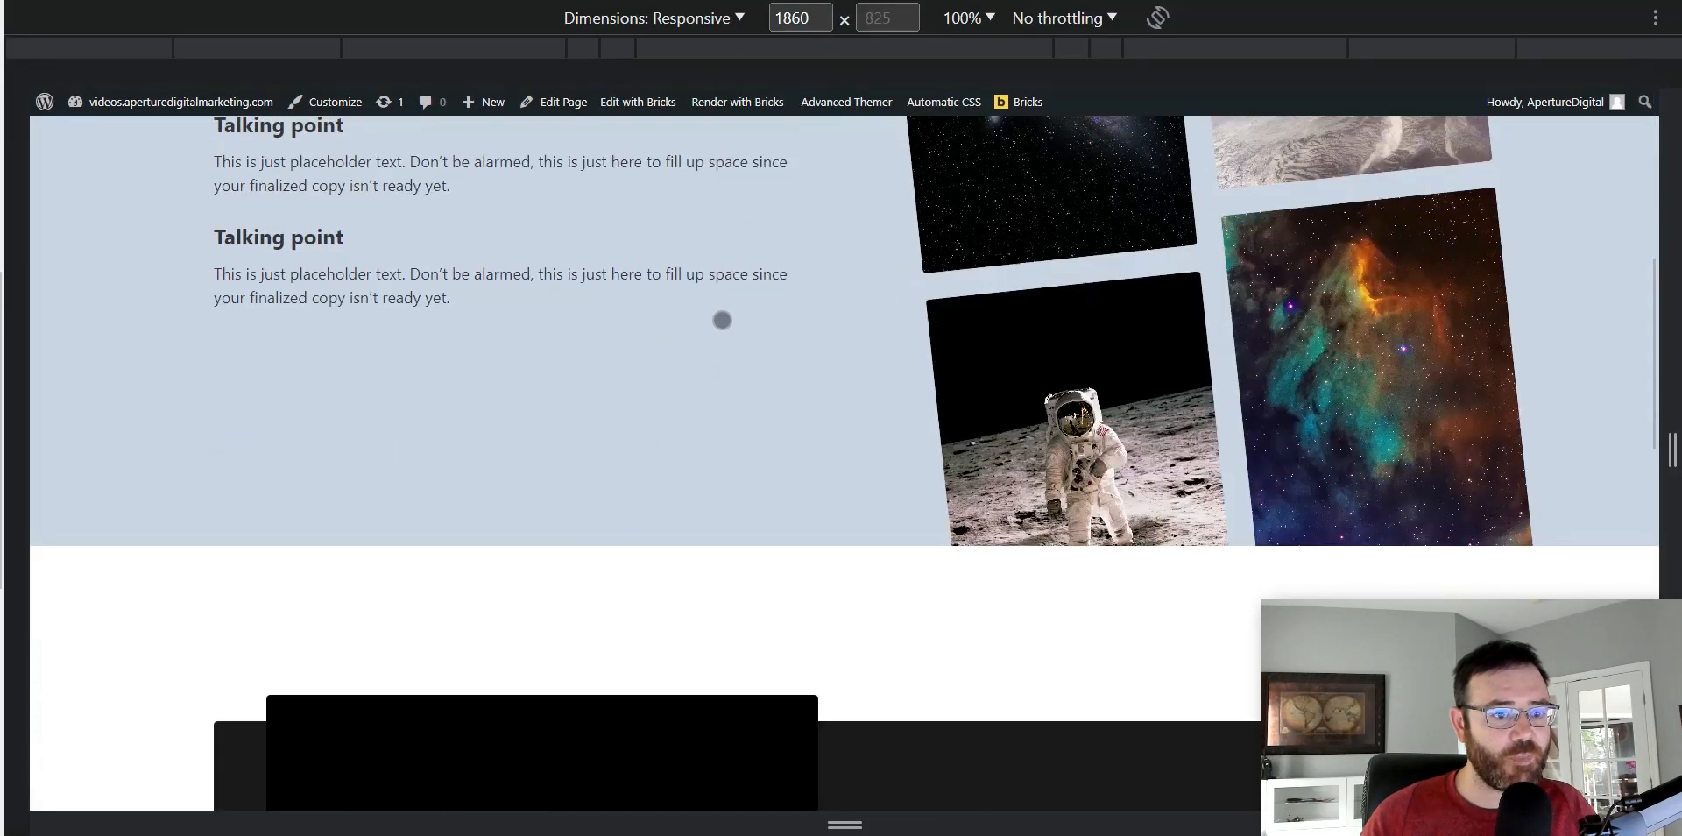
scroll(691, 271, "up", 3)
scroll(652, 328, "down", 2)
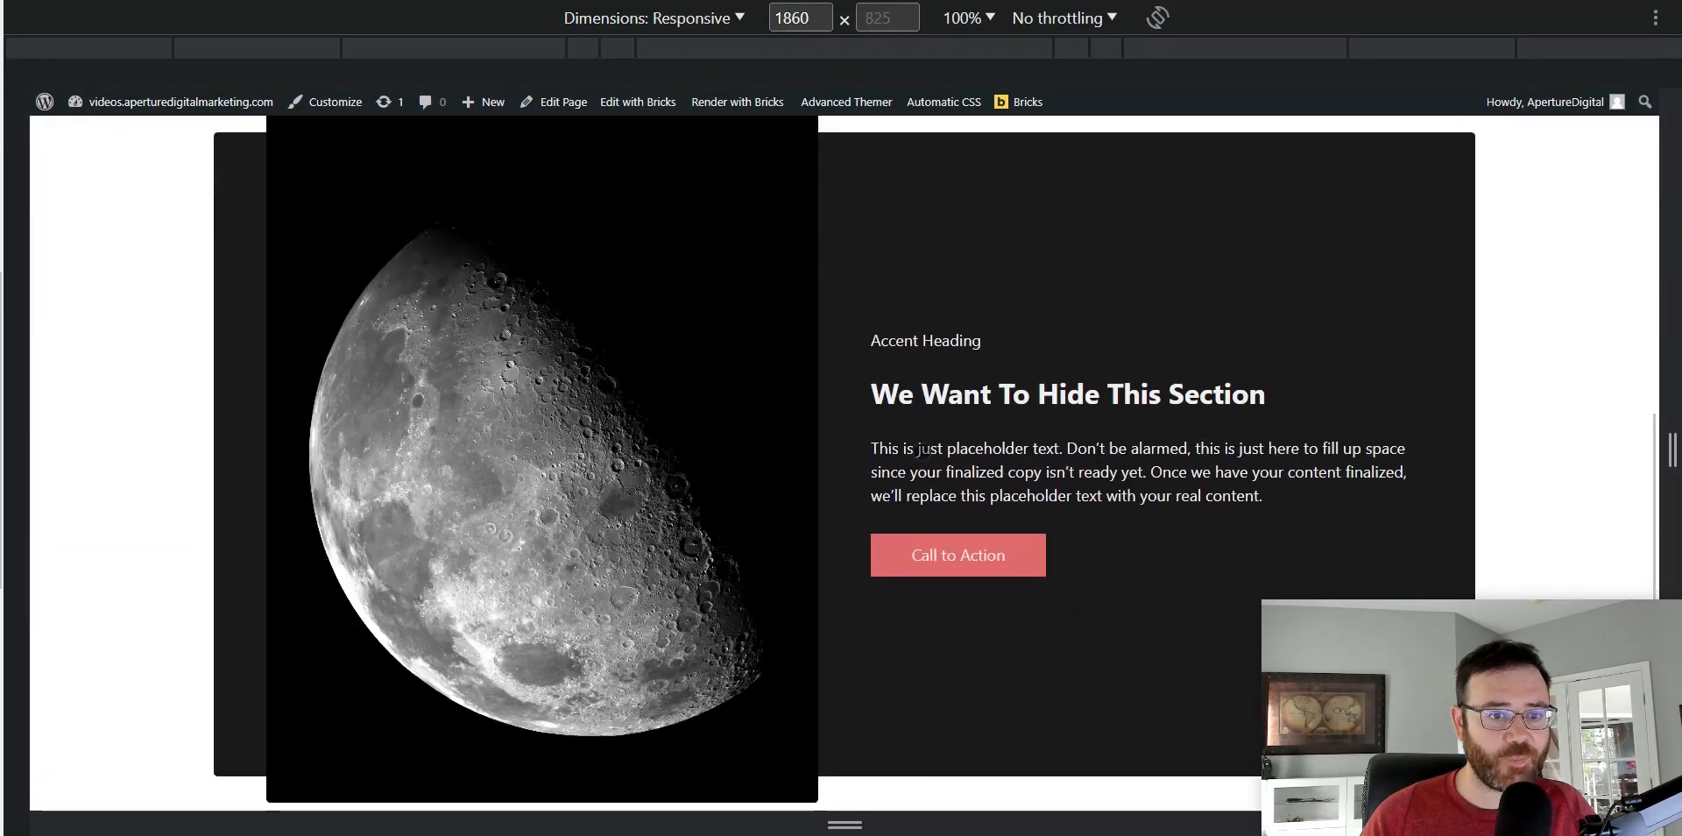
scroll(652, 328, "up", 1)
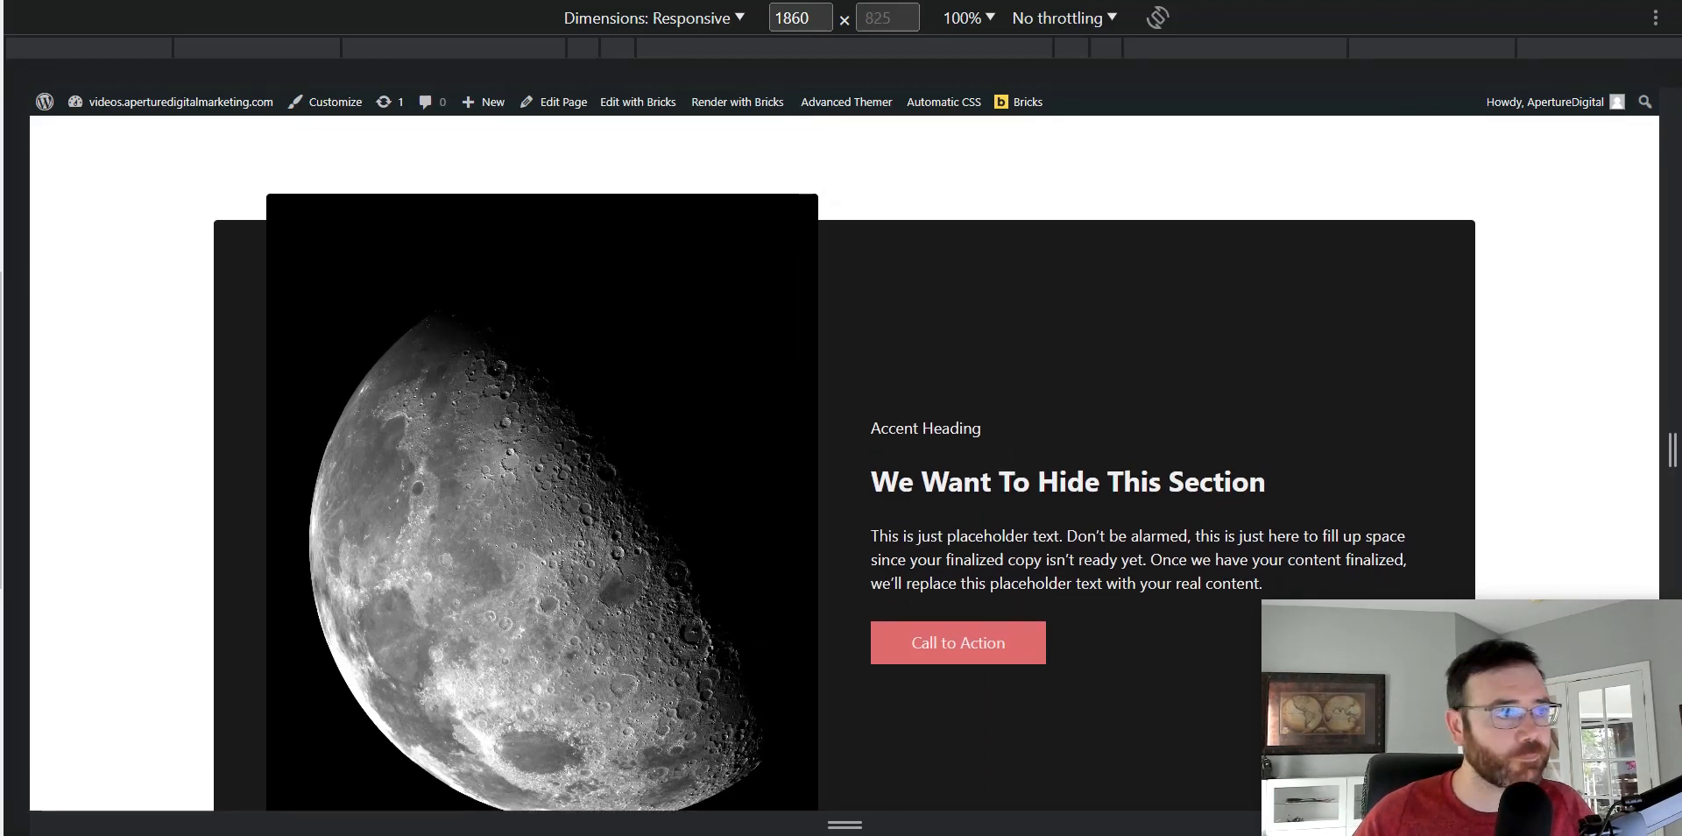
- Back in the Bricks builder, add the .show-hide-cta class to the Show Hide CTA section
key("ctrl+shift+Tab")
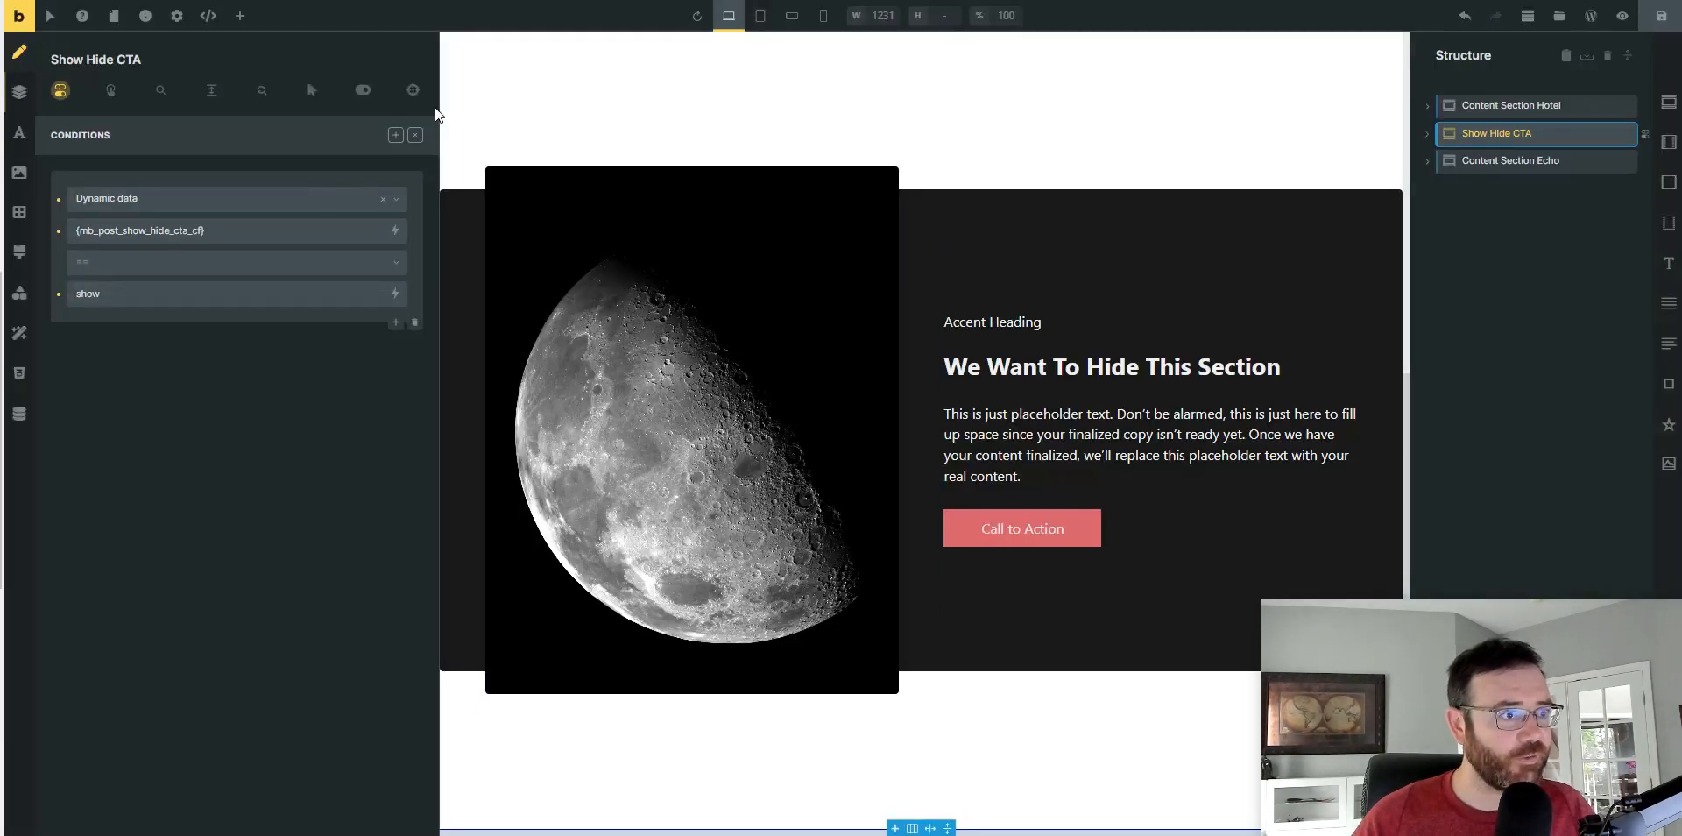
left_click(416, 136)
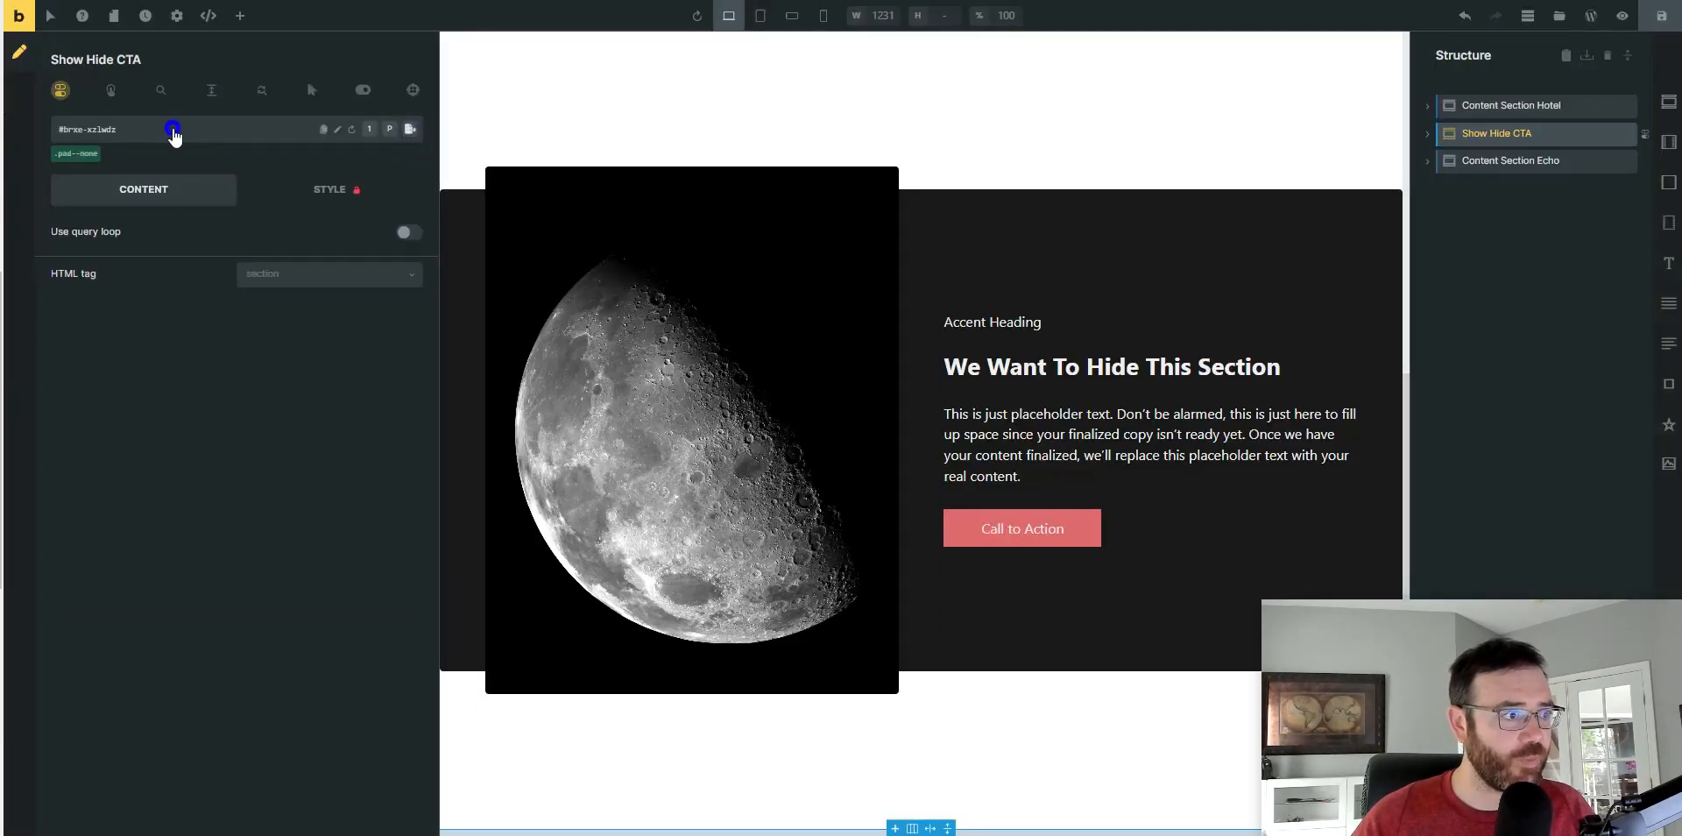
left_click(175, 133)
type("show")
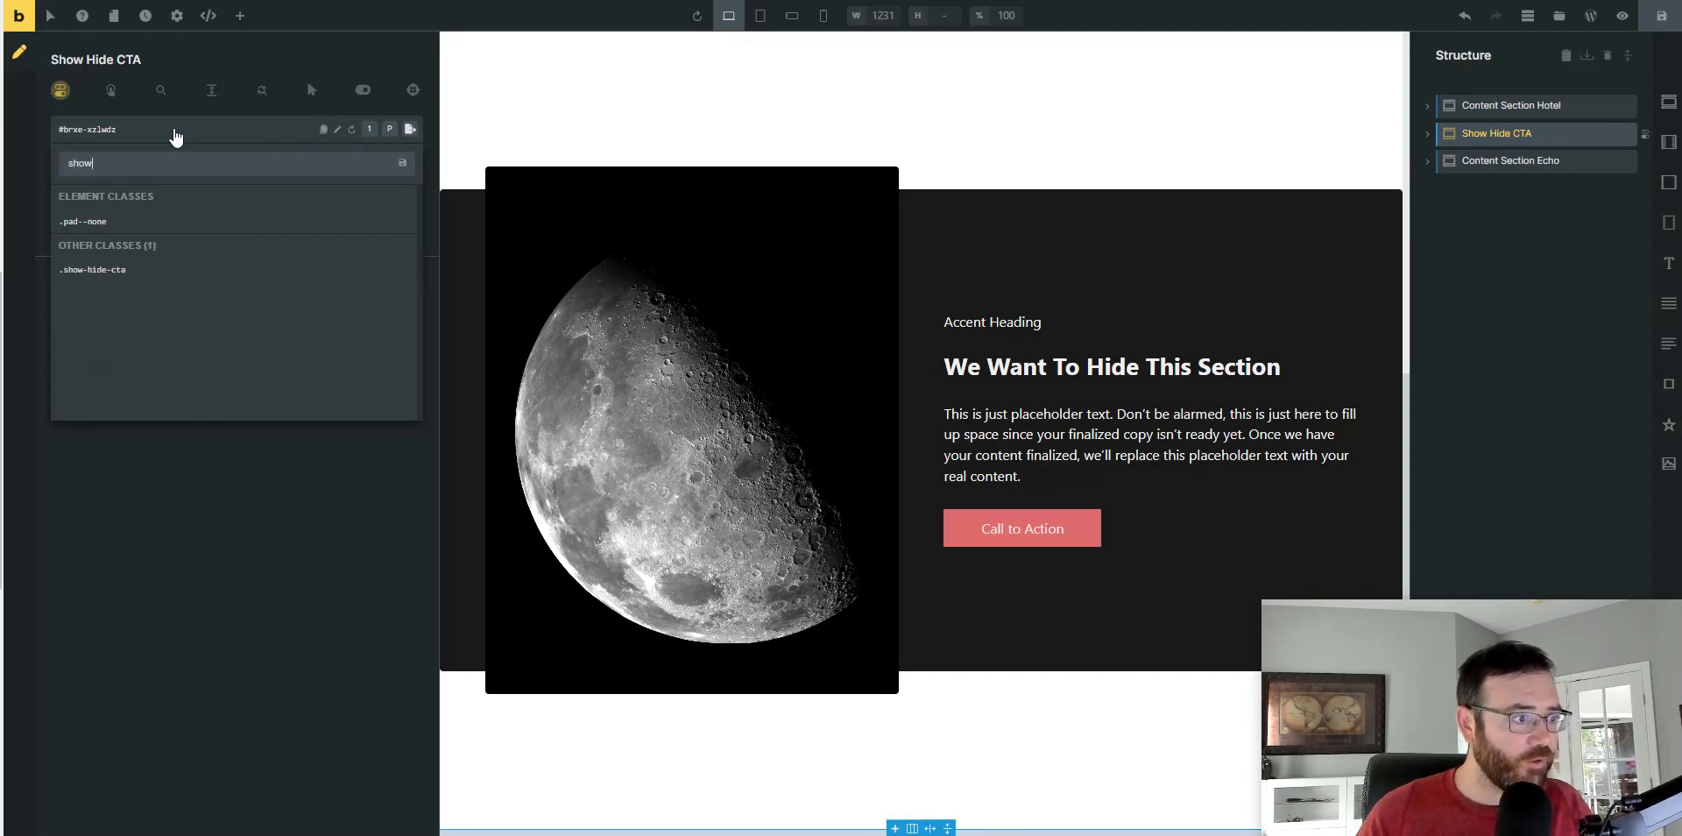
left_click(89, 281)
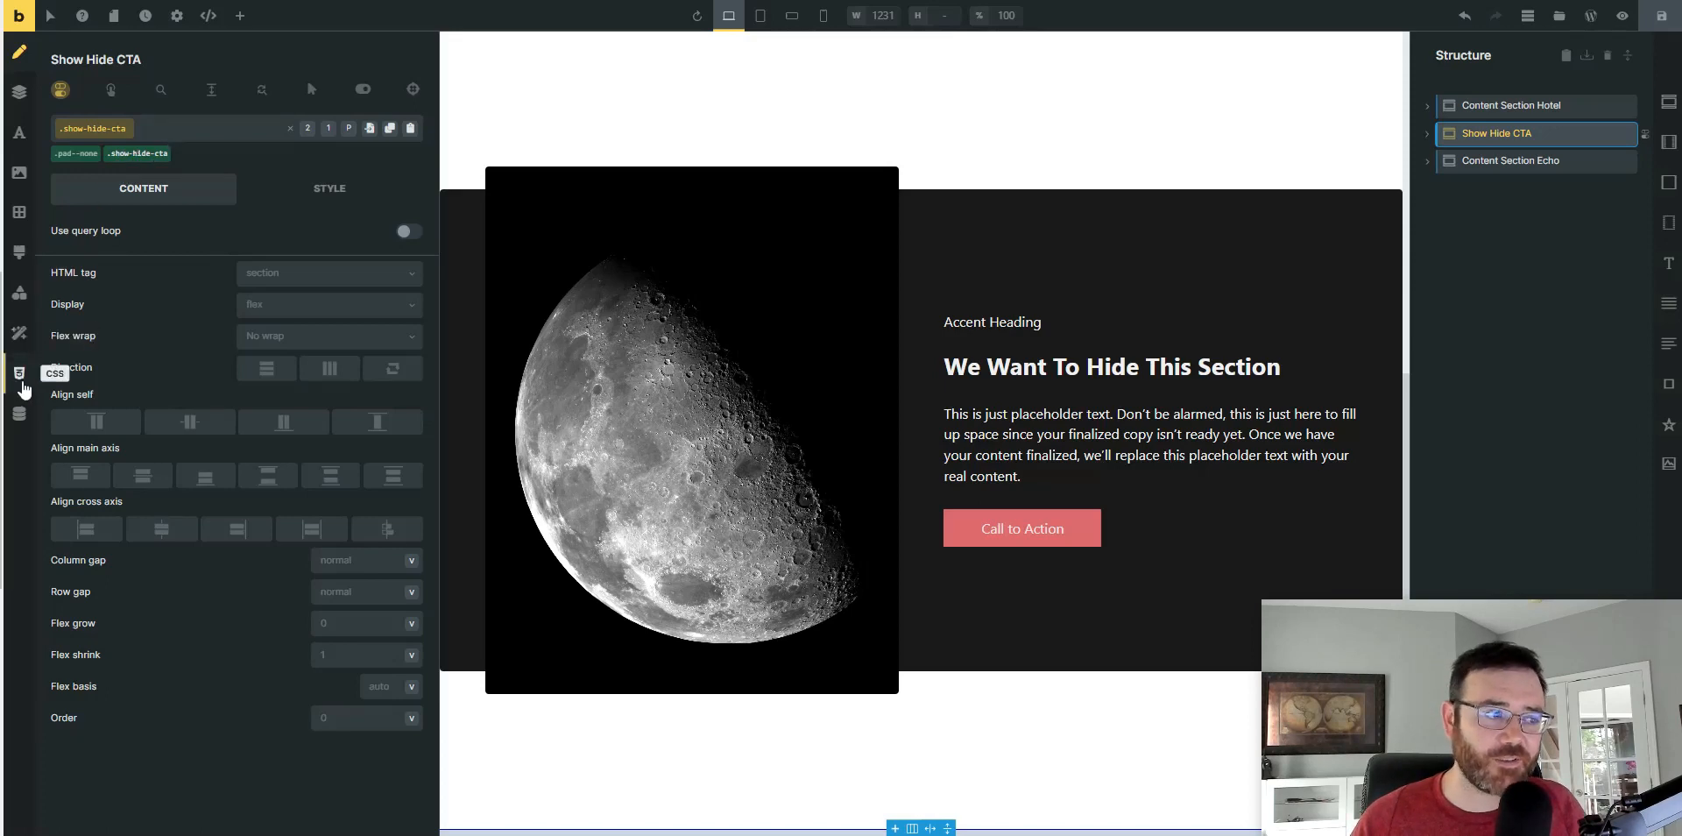
- Review the .show-hide-cta class's custom CSS, focusing on the cta-control attribute selector and its "show" rule
left_click(19, 373)
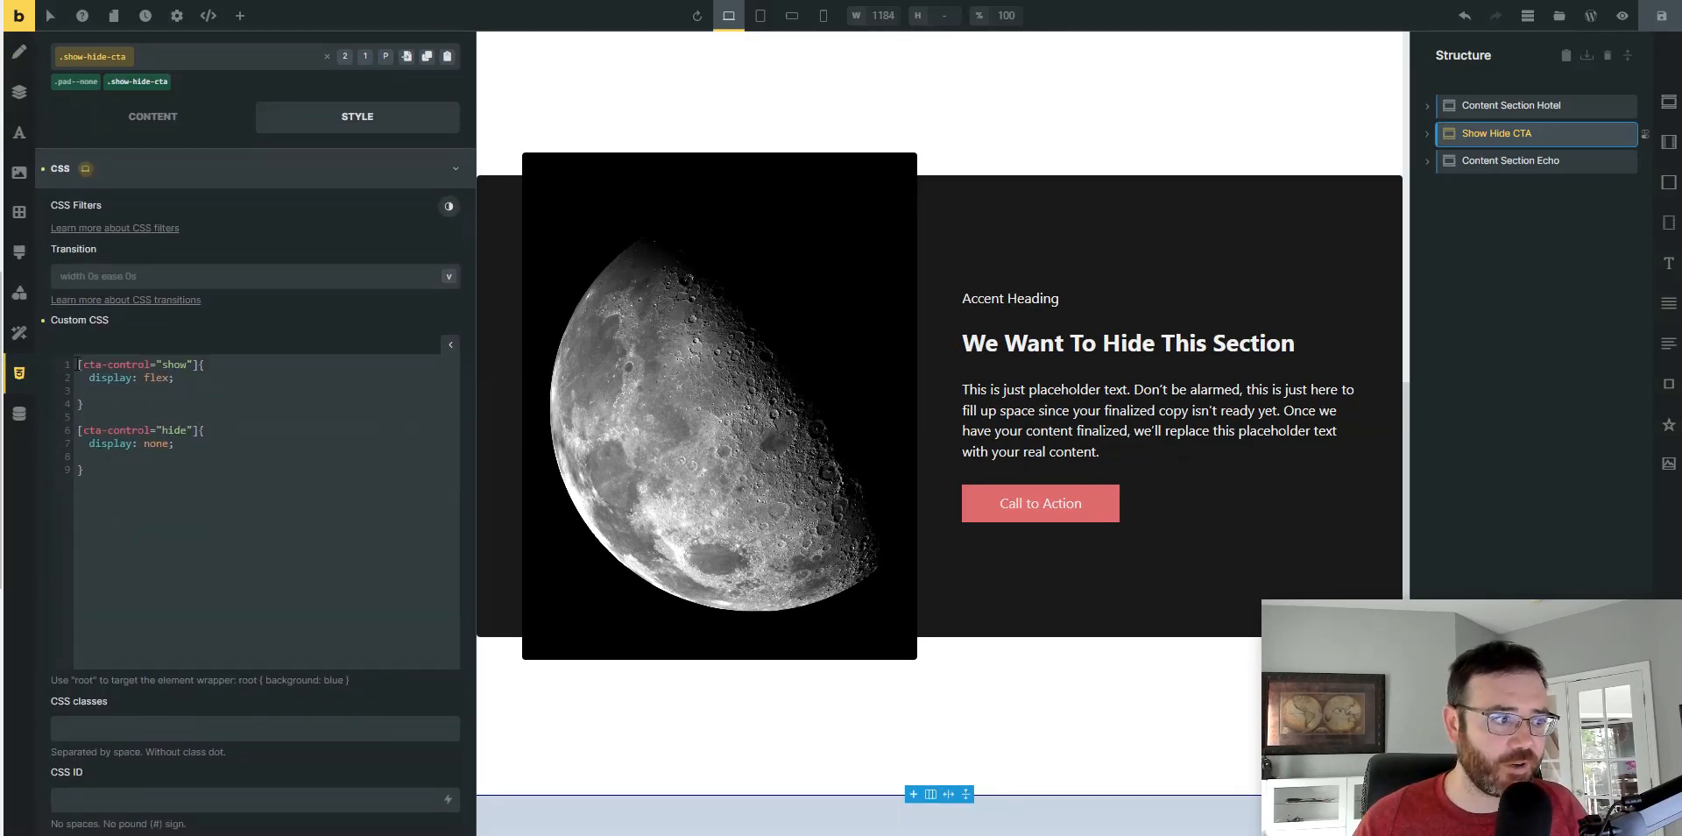
left_click_drag(81, 363, 128, 363)
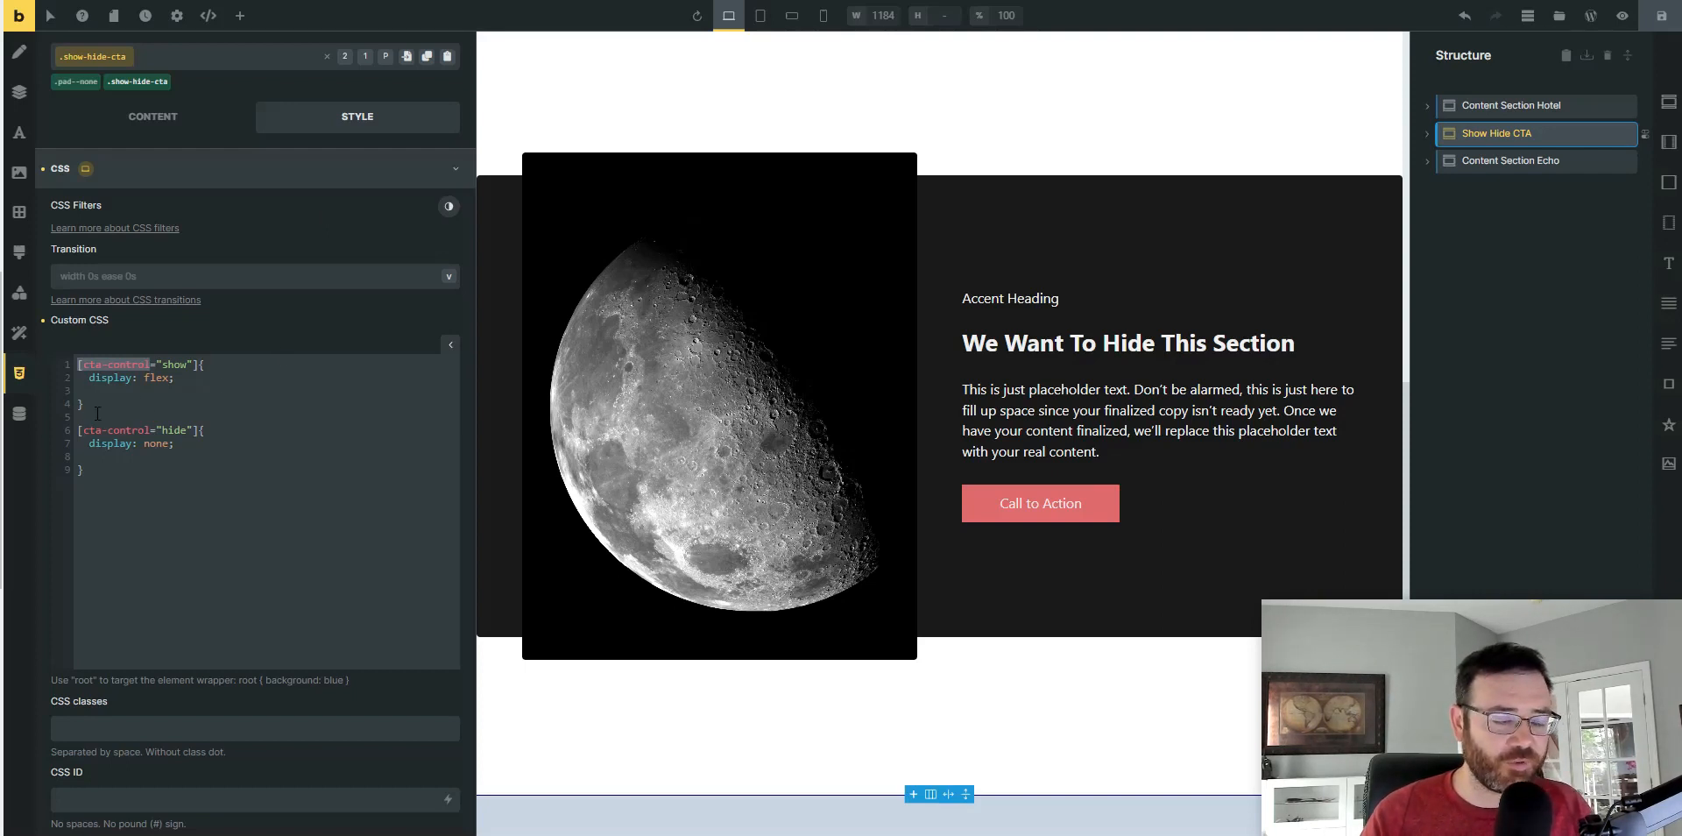
left_click_drag(108, 413, 98, 368)
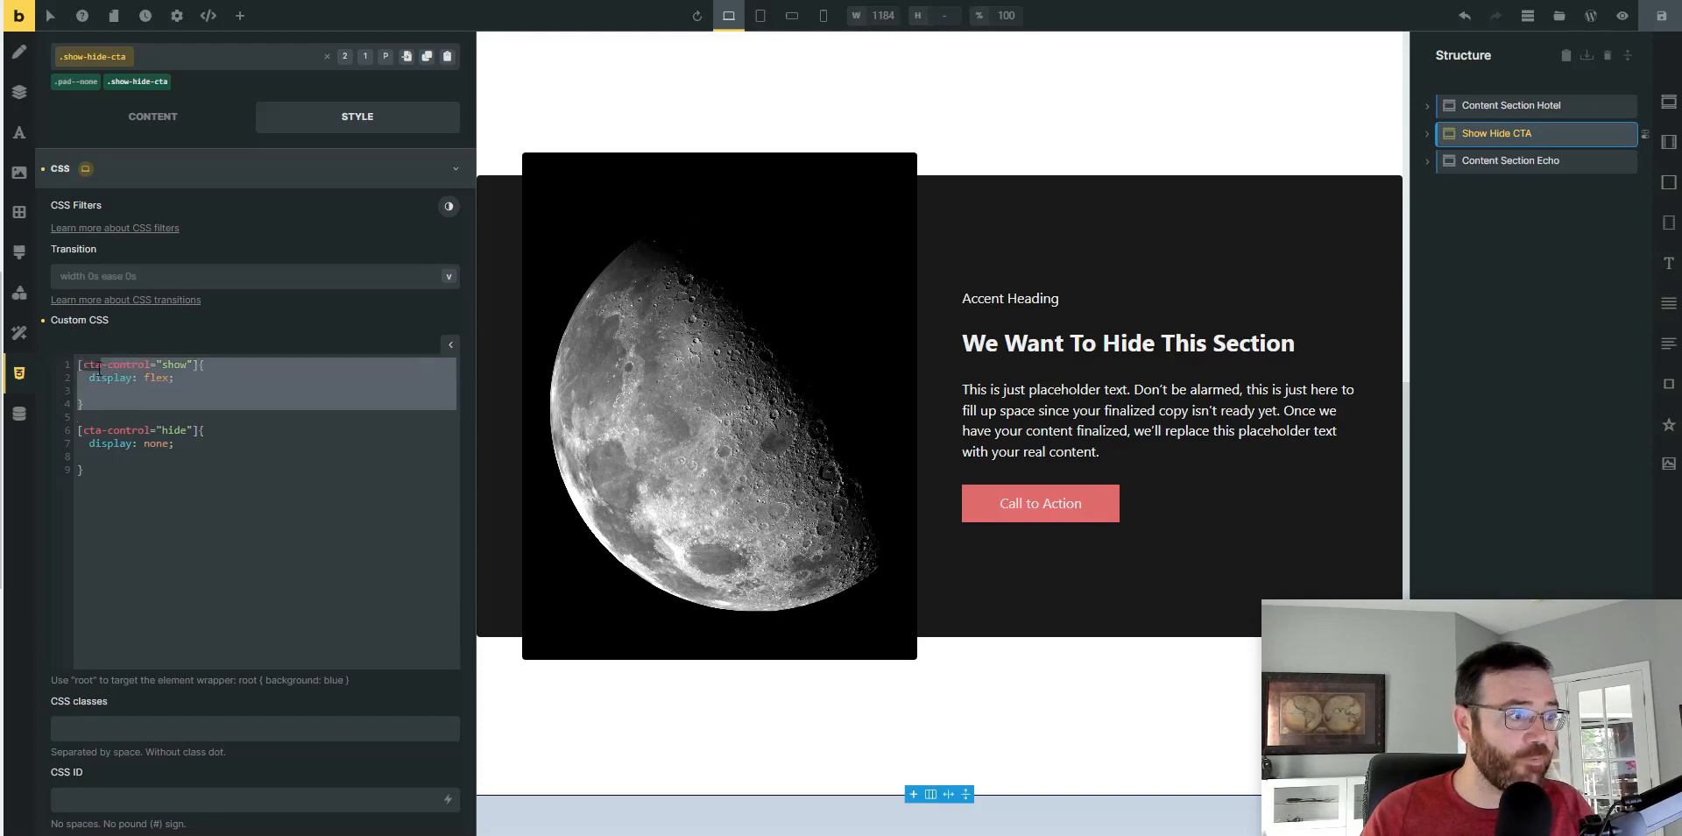
left_click(82, 365)
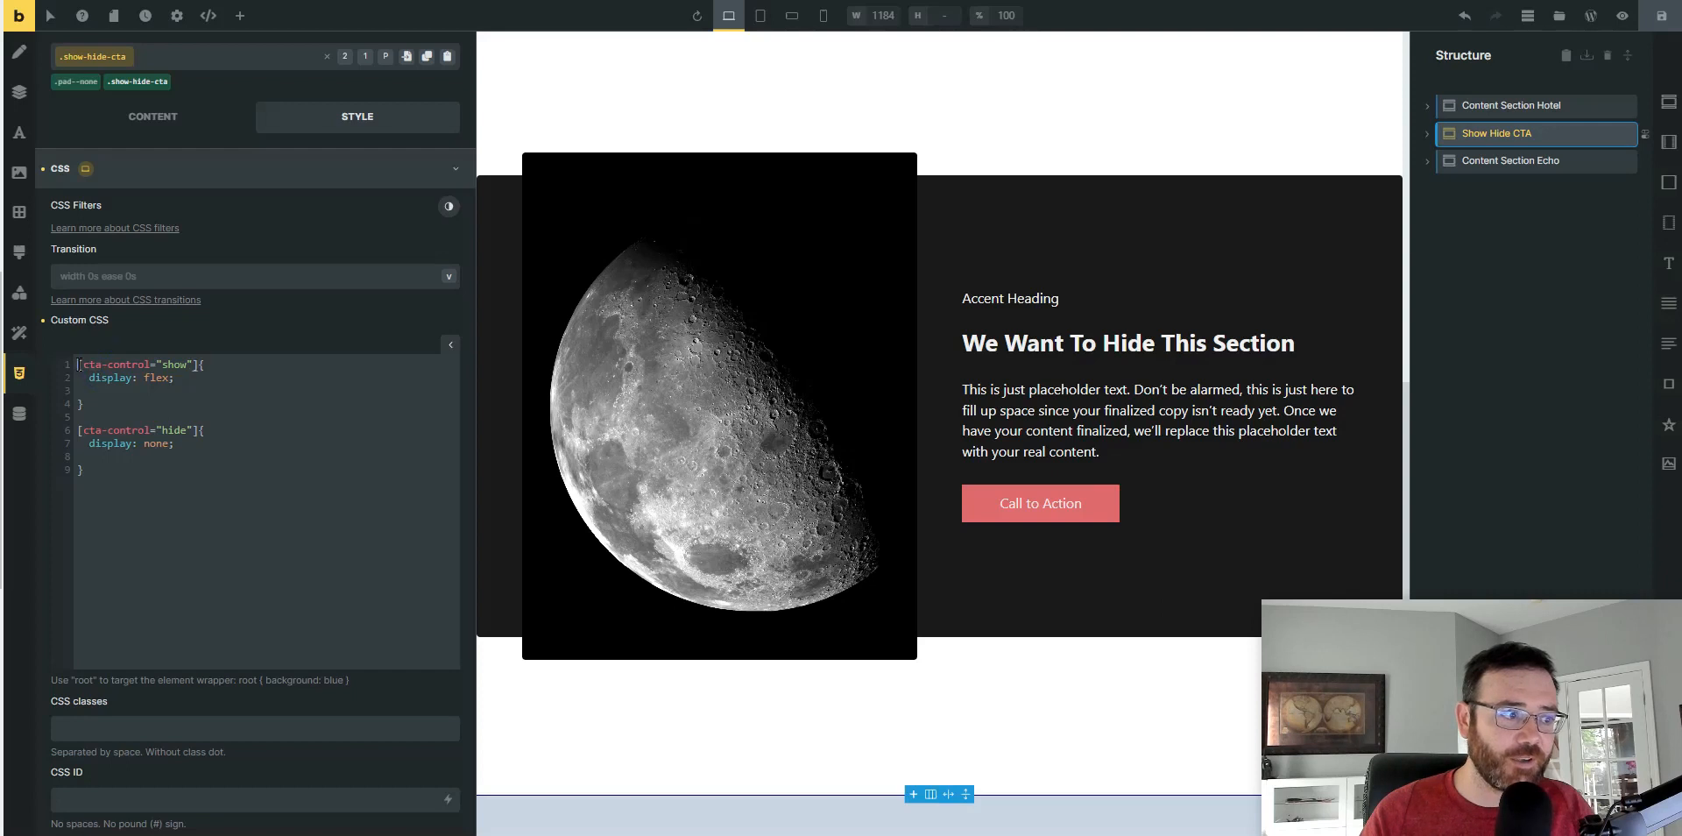
left_click_drag(85, 362, 132, 364)
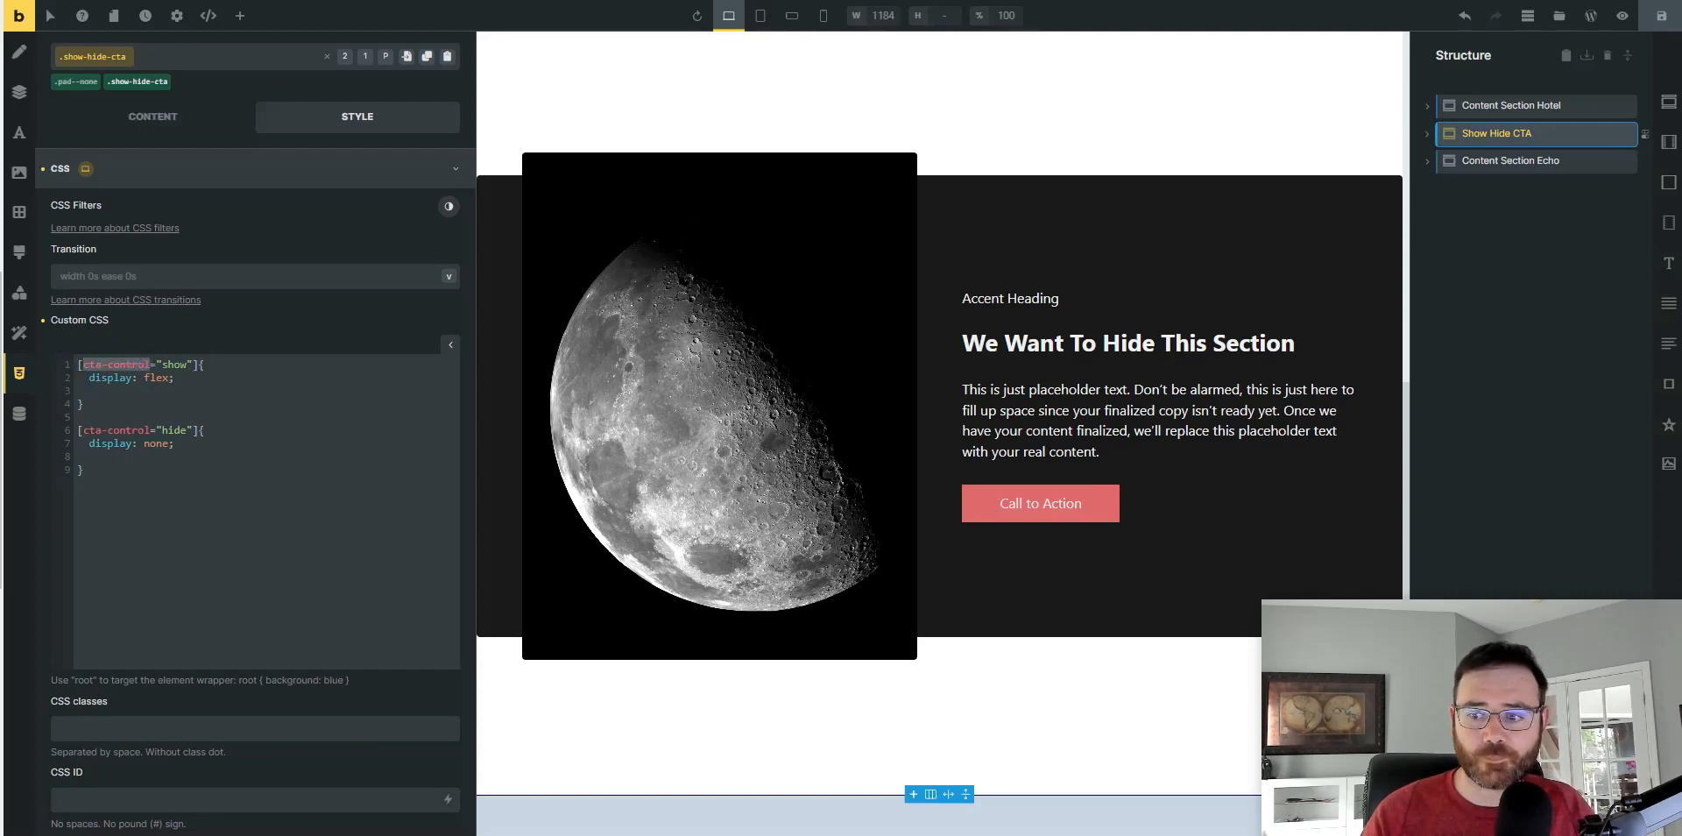
- Open the cta-control attribute of the .show-hide-cta class and examine its name and dynamic data value
left_click(163, 127)
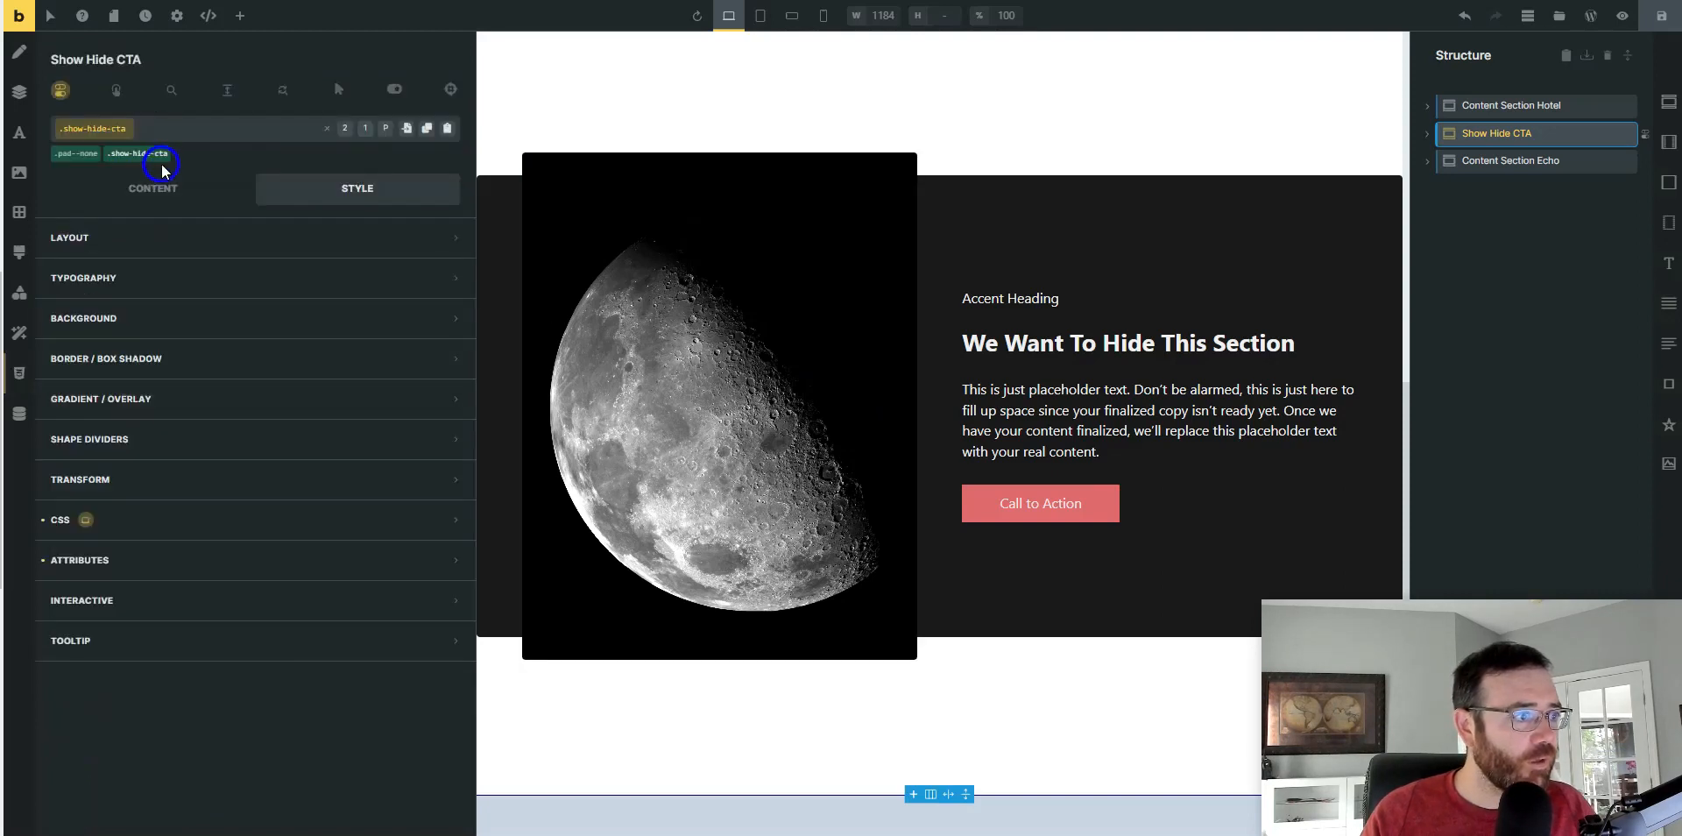
left_click(207, 563)
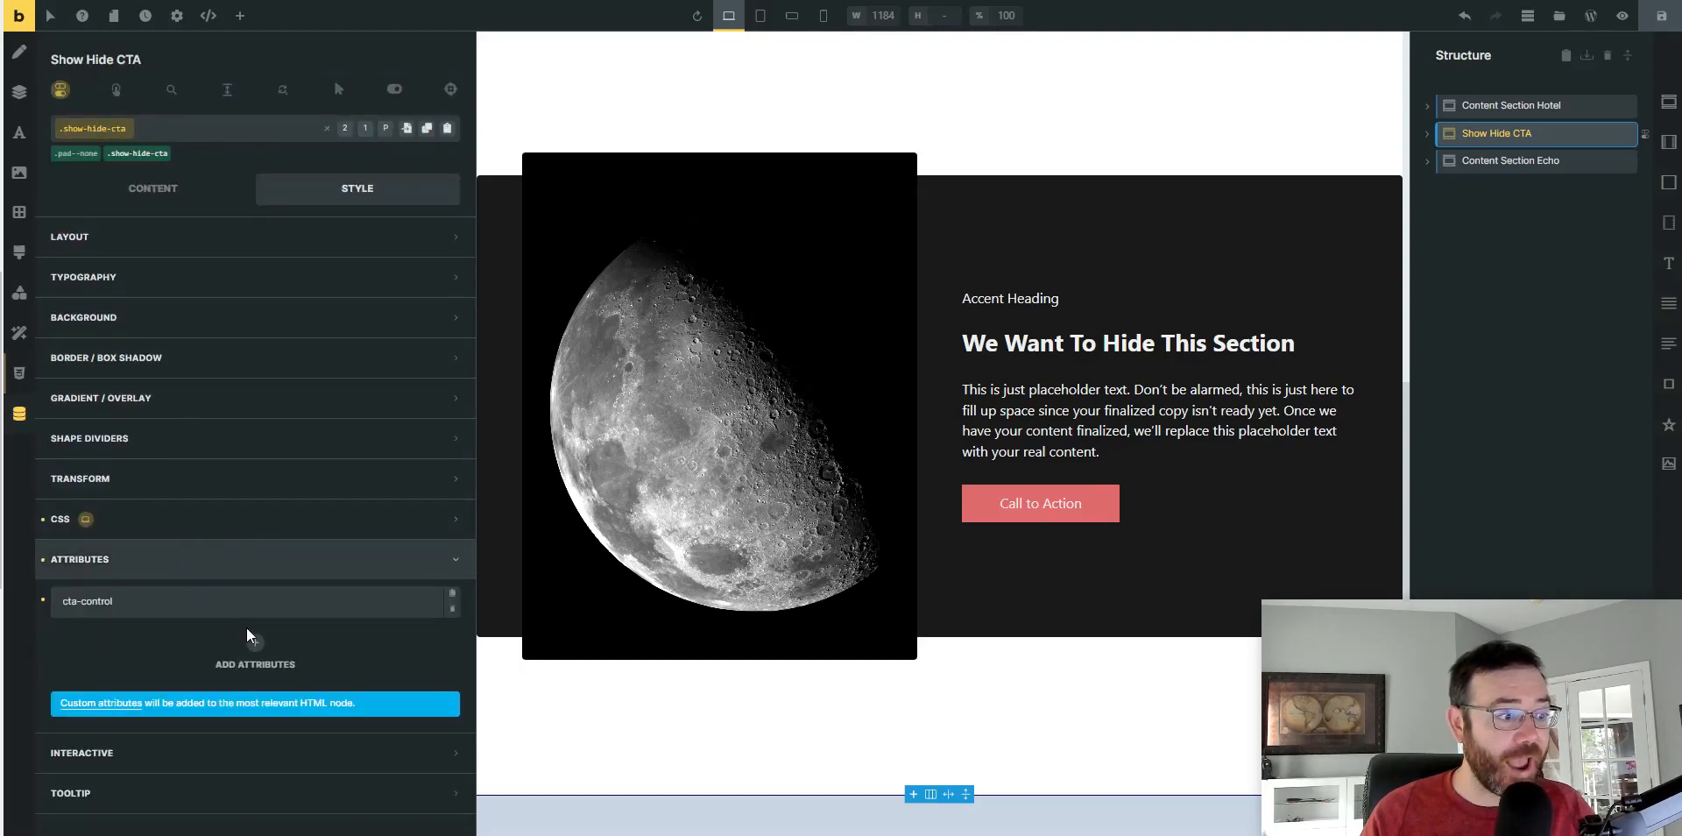
left_click(235, 609)
scroll(192, 592, "down", 1)
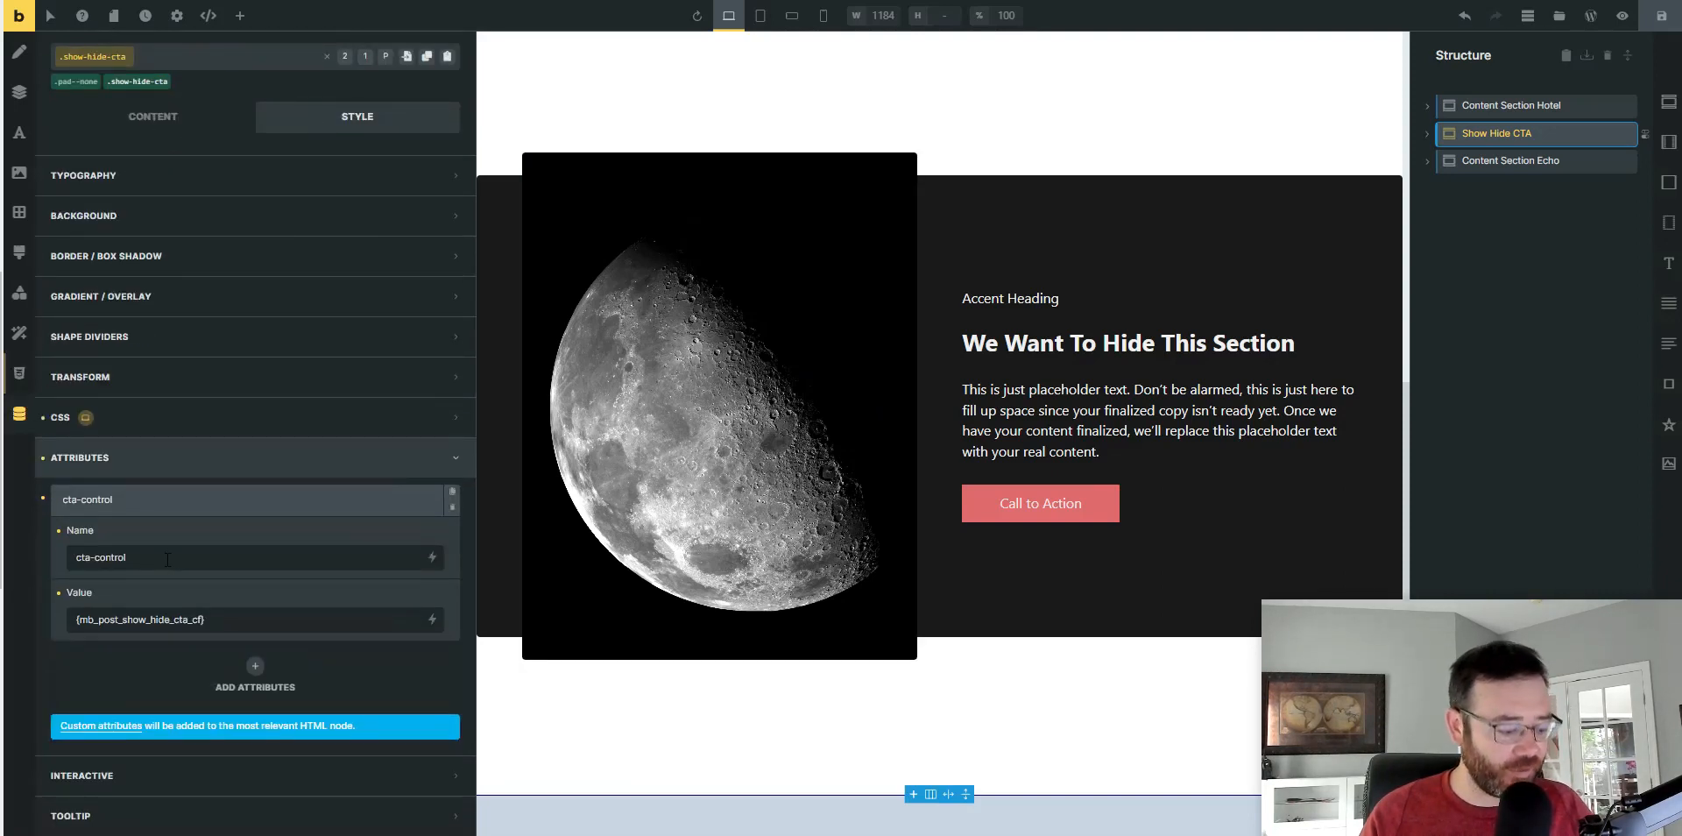
key("ctrl+plus")
key("ctrl+plus")
key("ctrl+plus")
key("ctrl+plus")
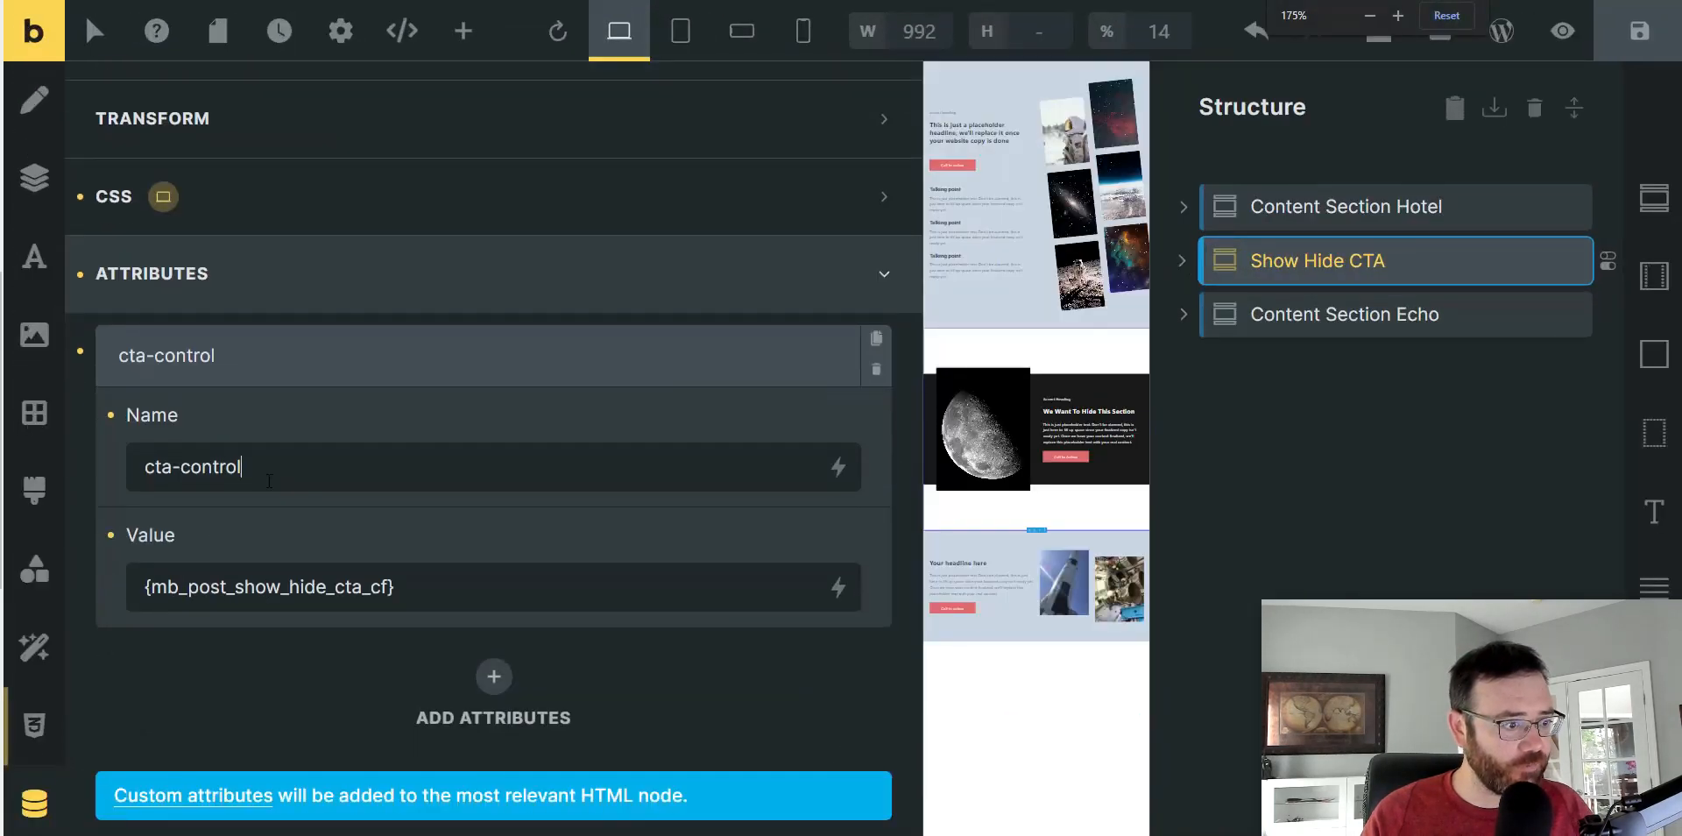
left_click_drag(269, 481, 114, 482)
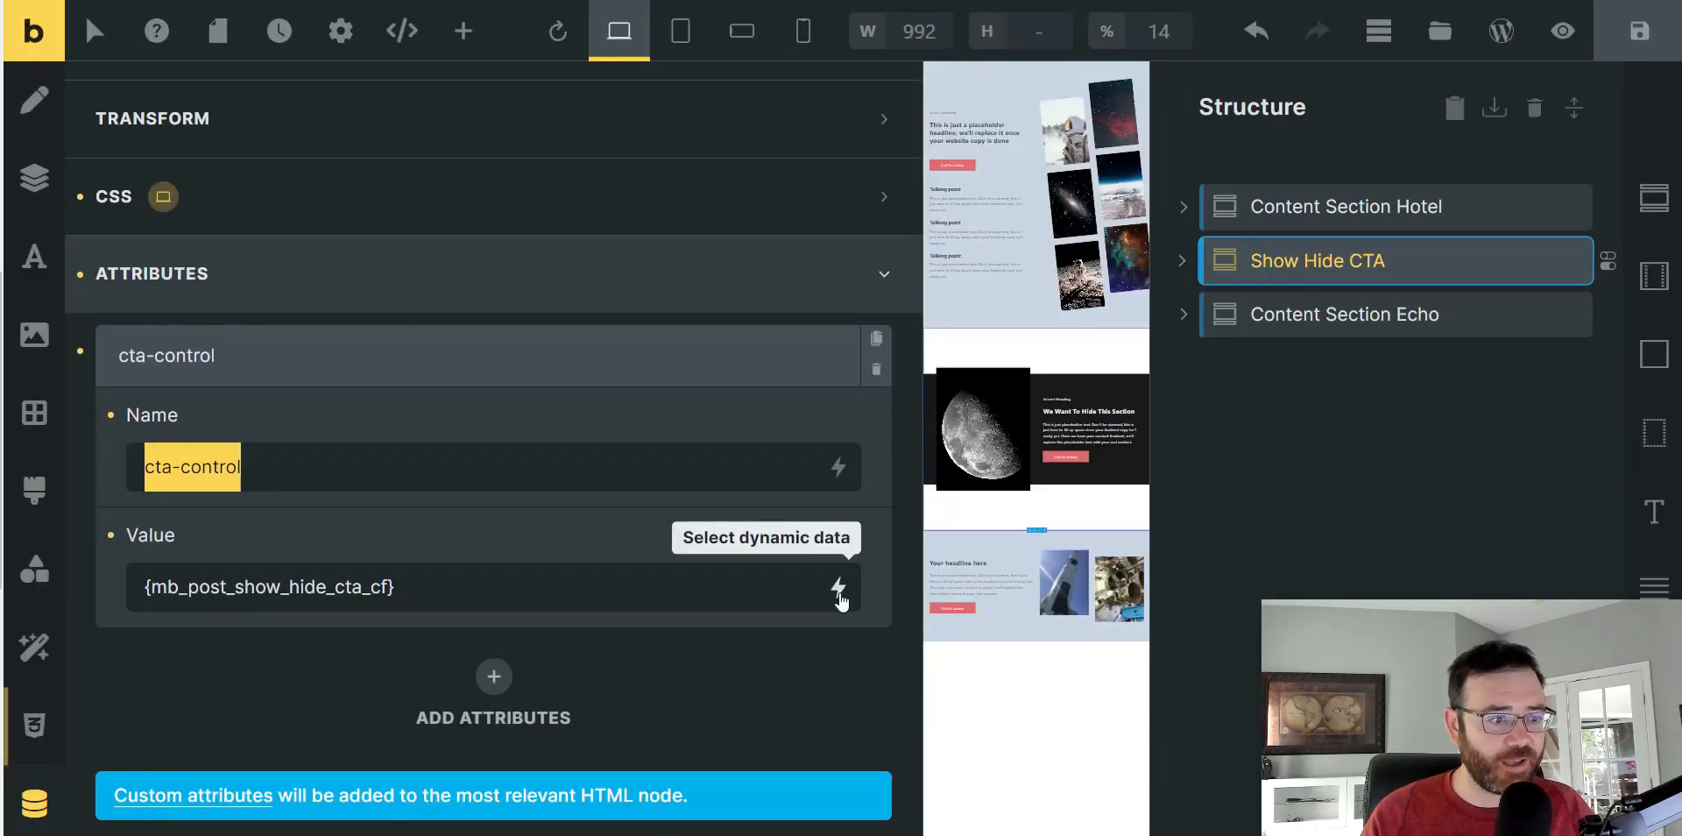
left_click_drag(236, 586, 386, 587)
left_click(444, 586)
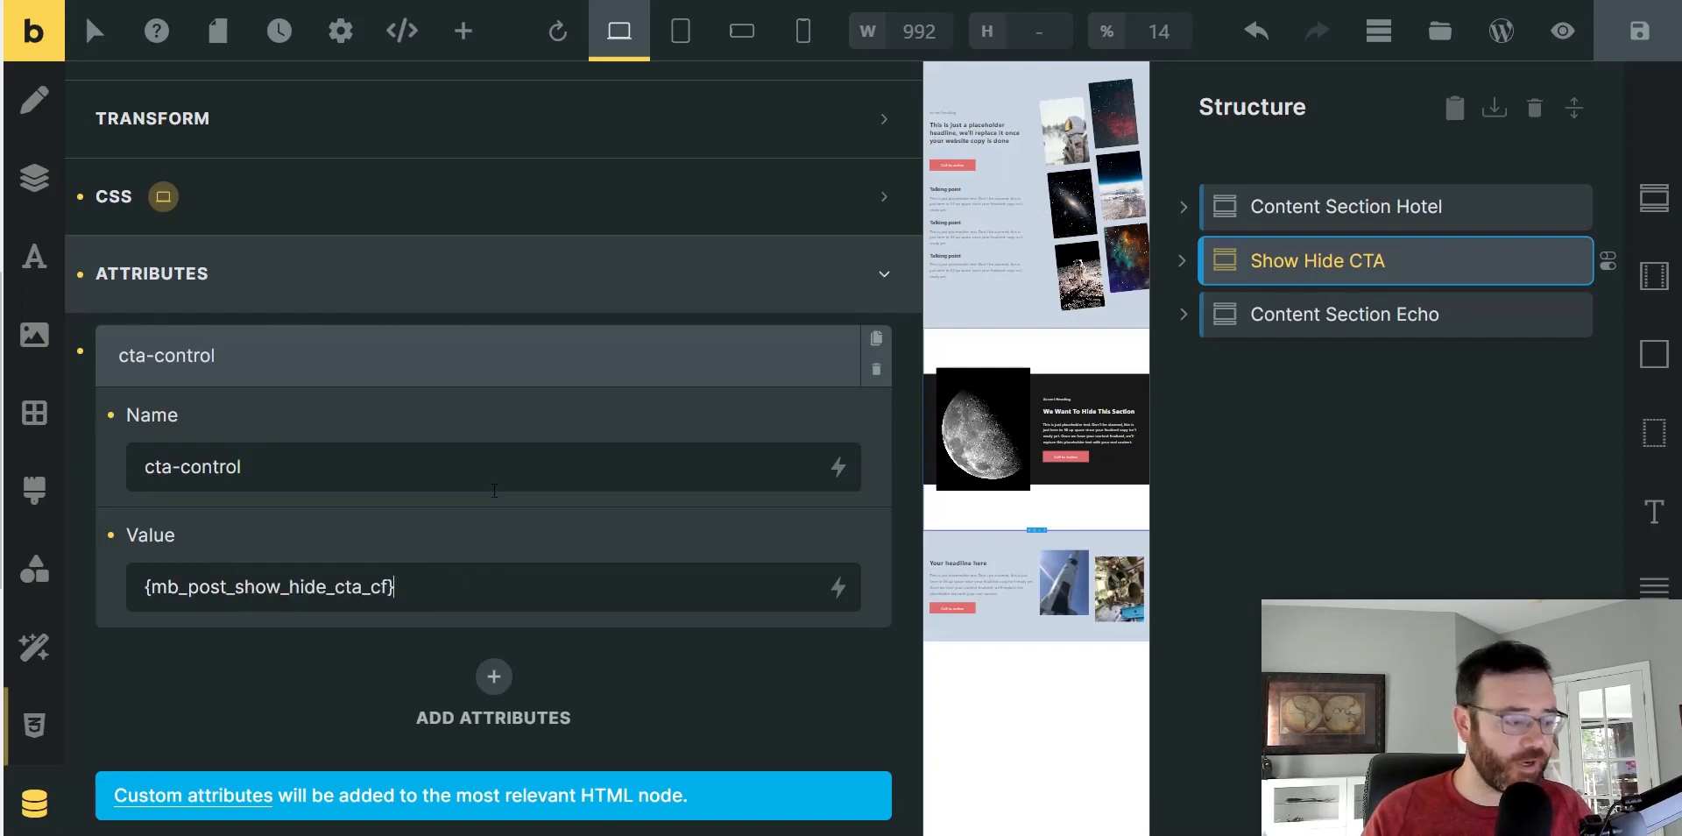
- Review the cta-control="hide" rule with display: none in the .show-hide-cta class's custom CSS
key("ctrl+minus")
key("ctrl+minus")
key("ctrl+minus")
key("ctrl+minus")
left_click(161, 367)
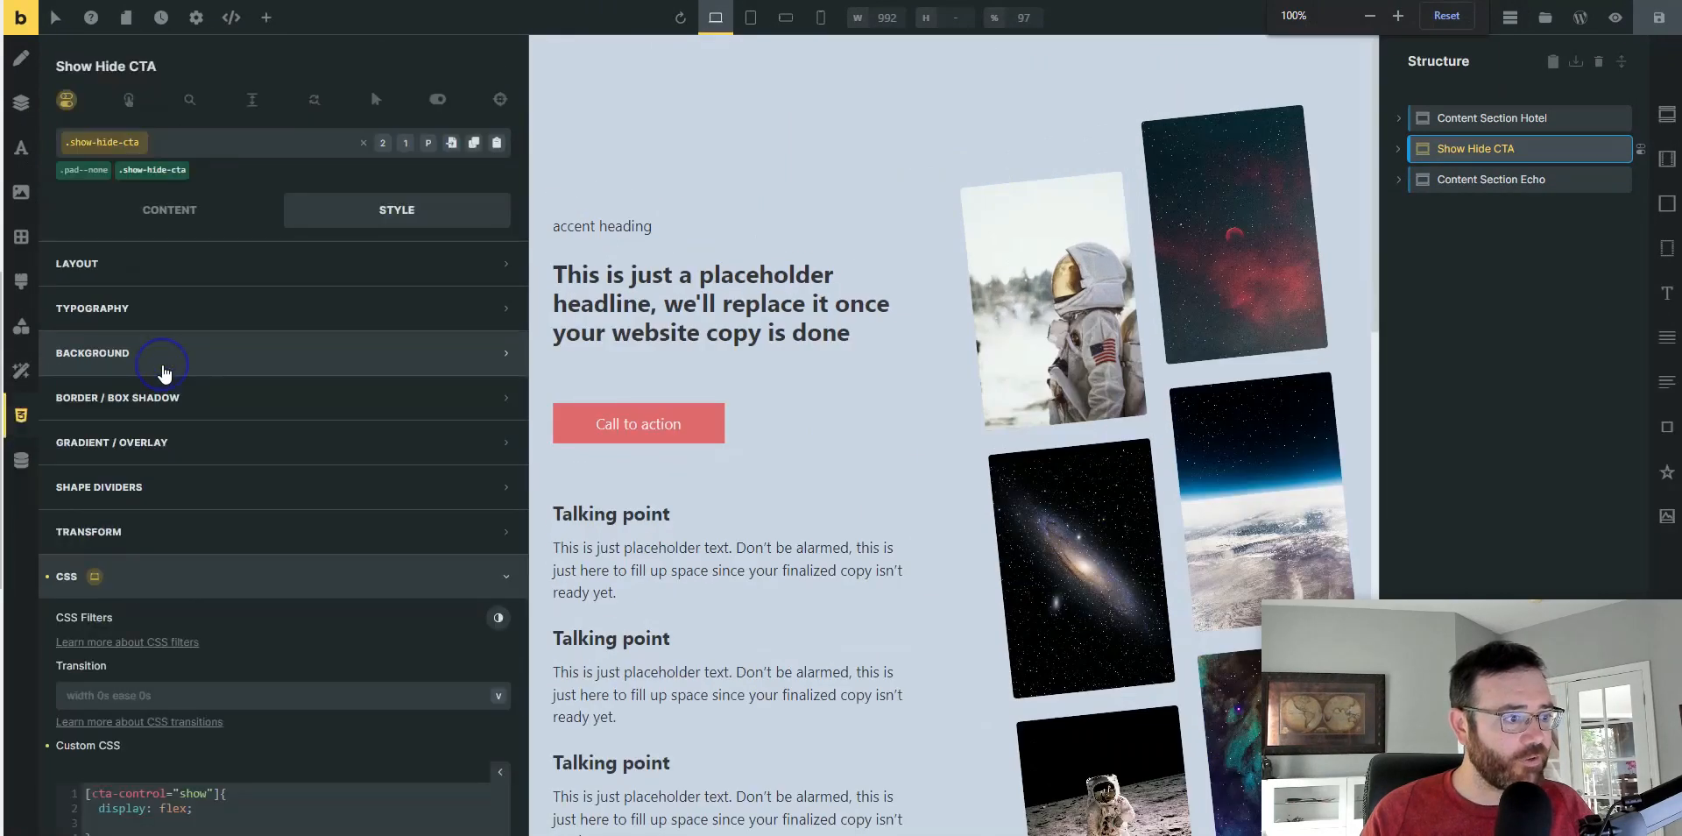
scroll(235, 620, "down", 2)
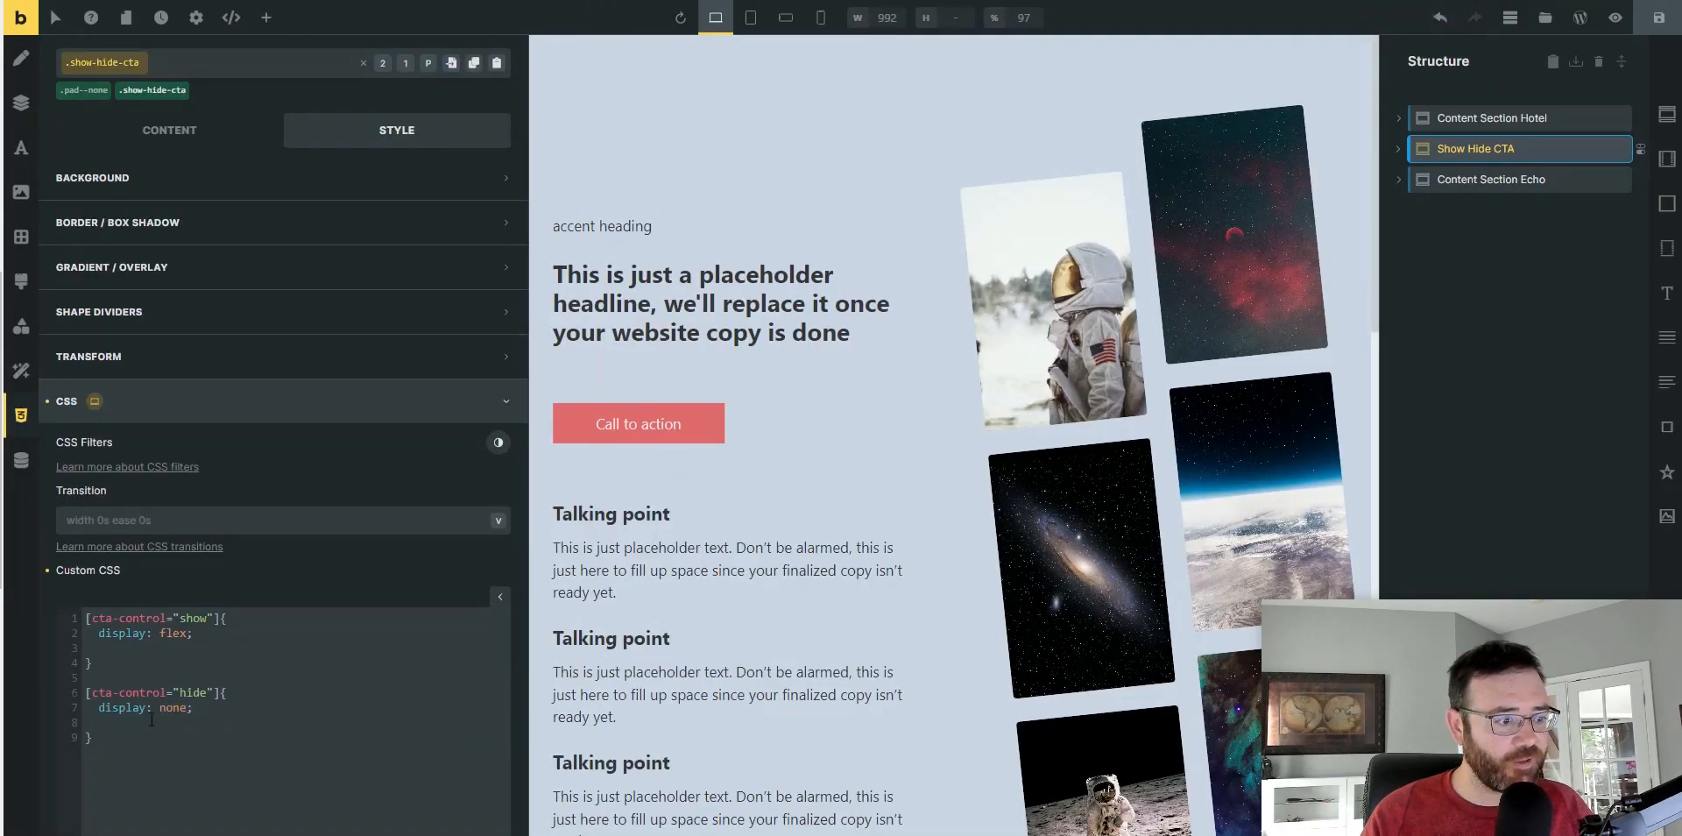
left_click_drag(105, 746, 95, 698)
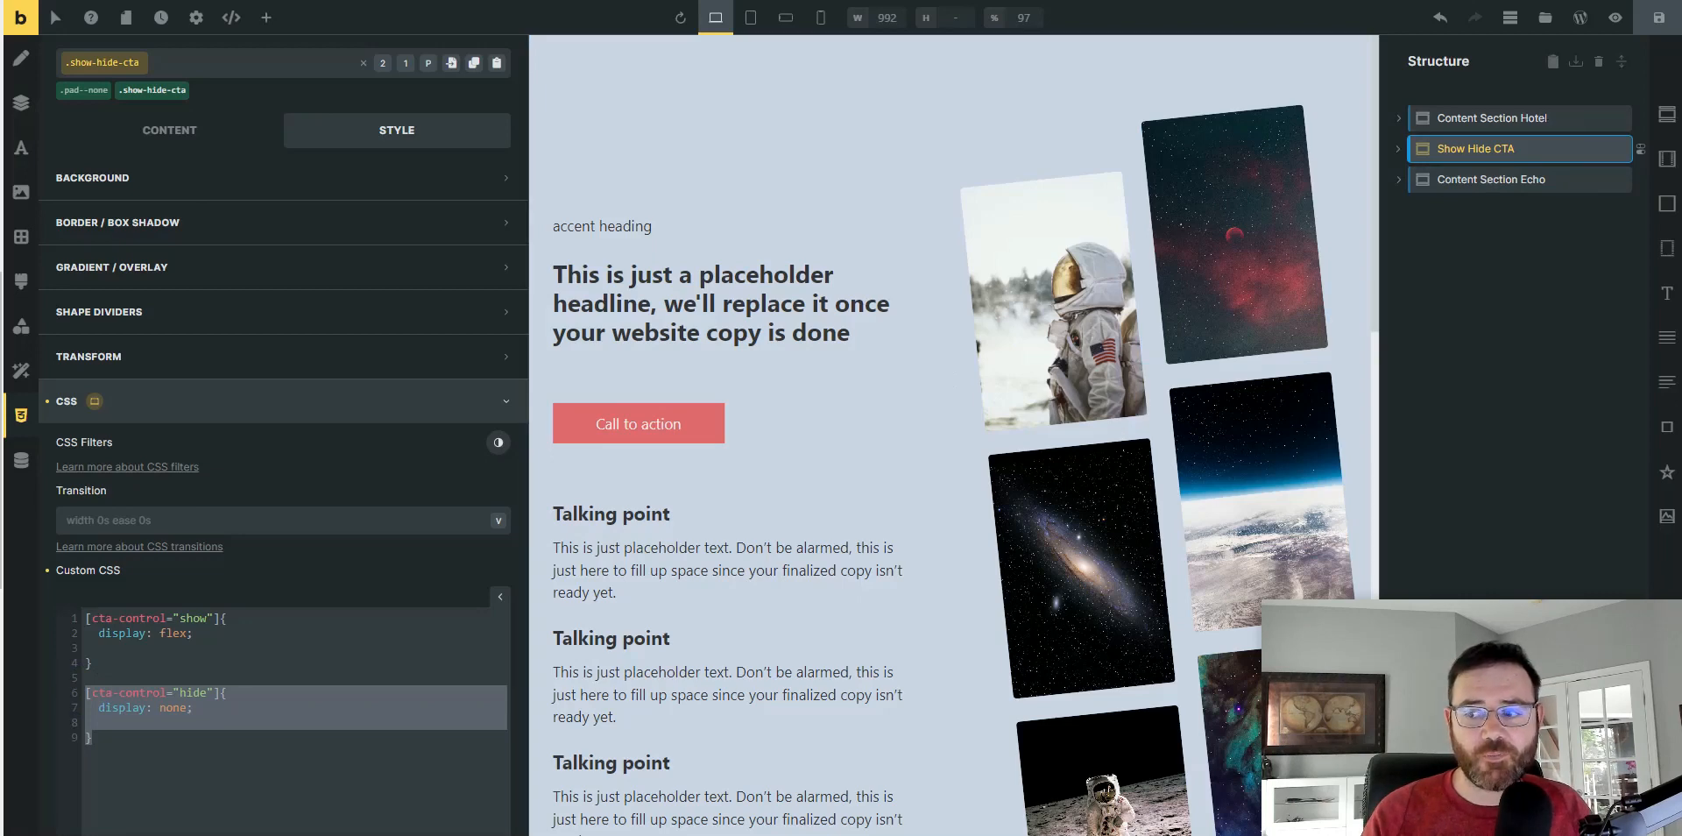
left_click(195, 765)
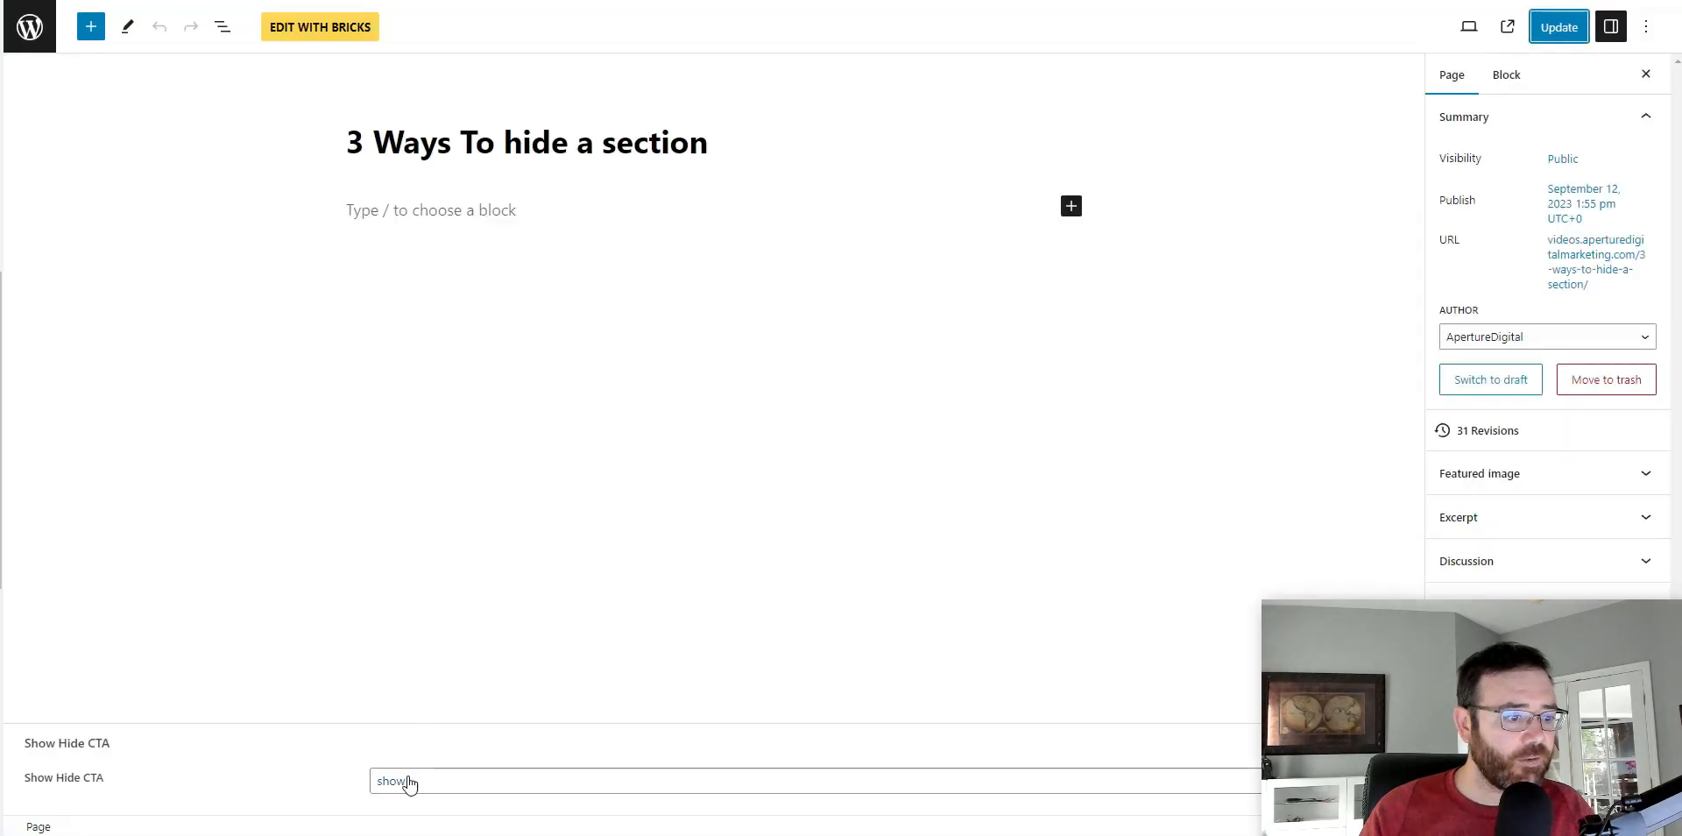
- In the WordPress page editor, set the Show Hide CTA field to hide and update the page
left_click(408, 782)
left_click(394, 817)
left_click(1569, 27)
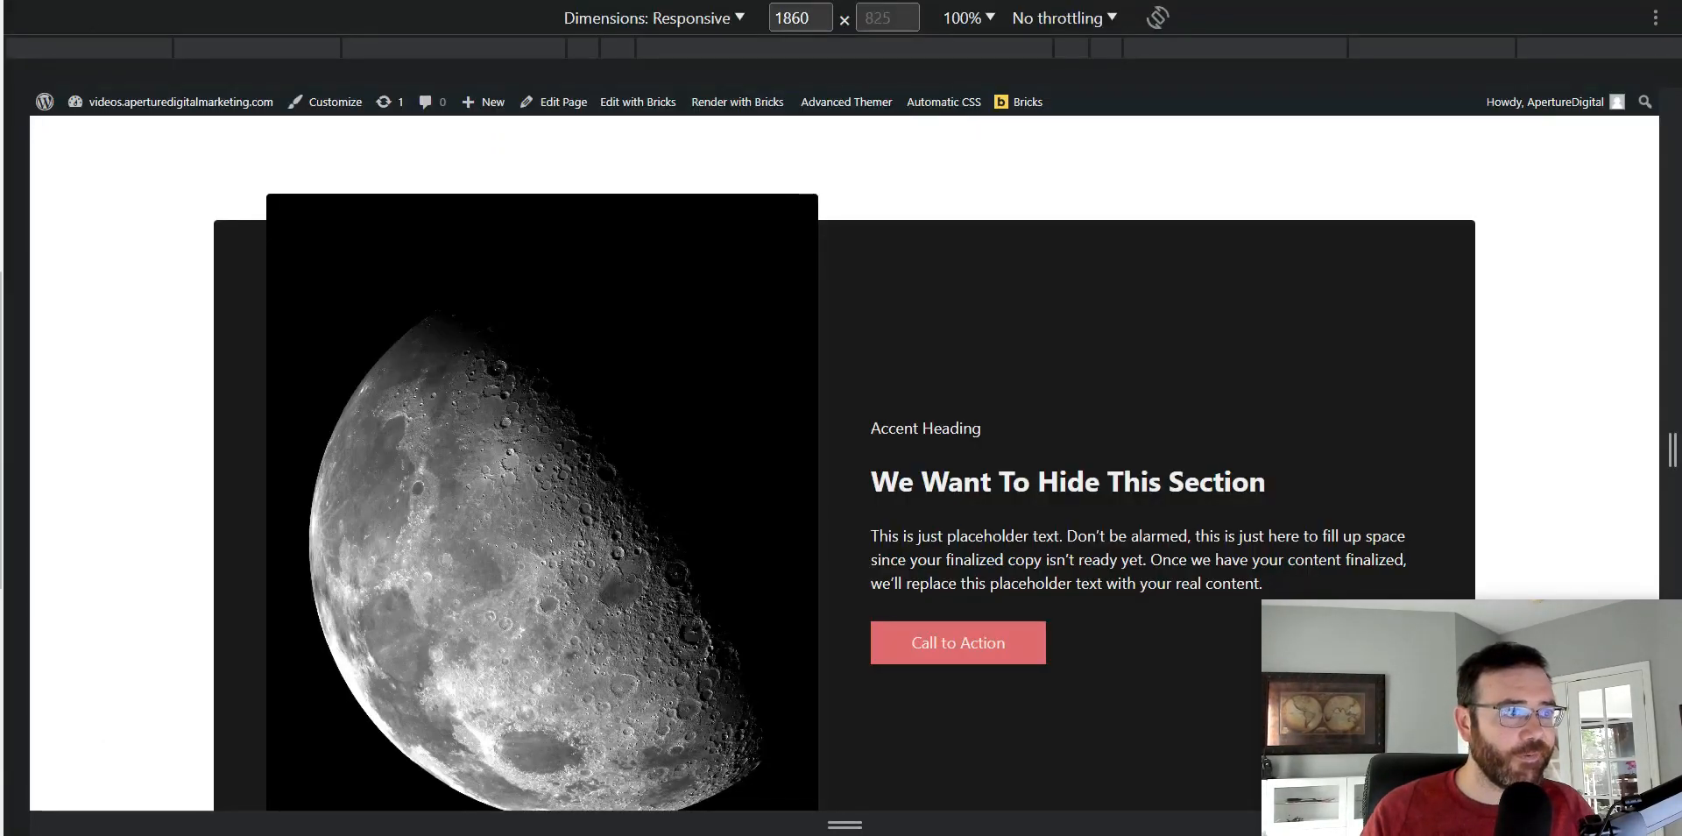
- Reload the live page and inspect the CTA section's cta-control attribute and matching display rule in DevTools
key("F5")
scroll(861, 649, "up", 7)
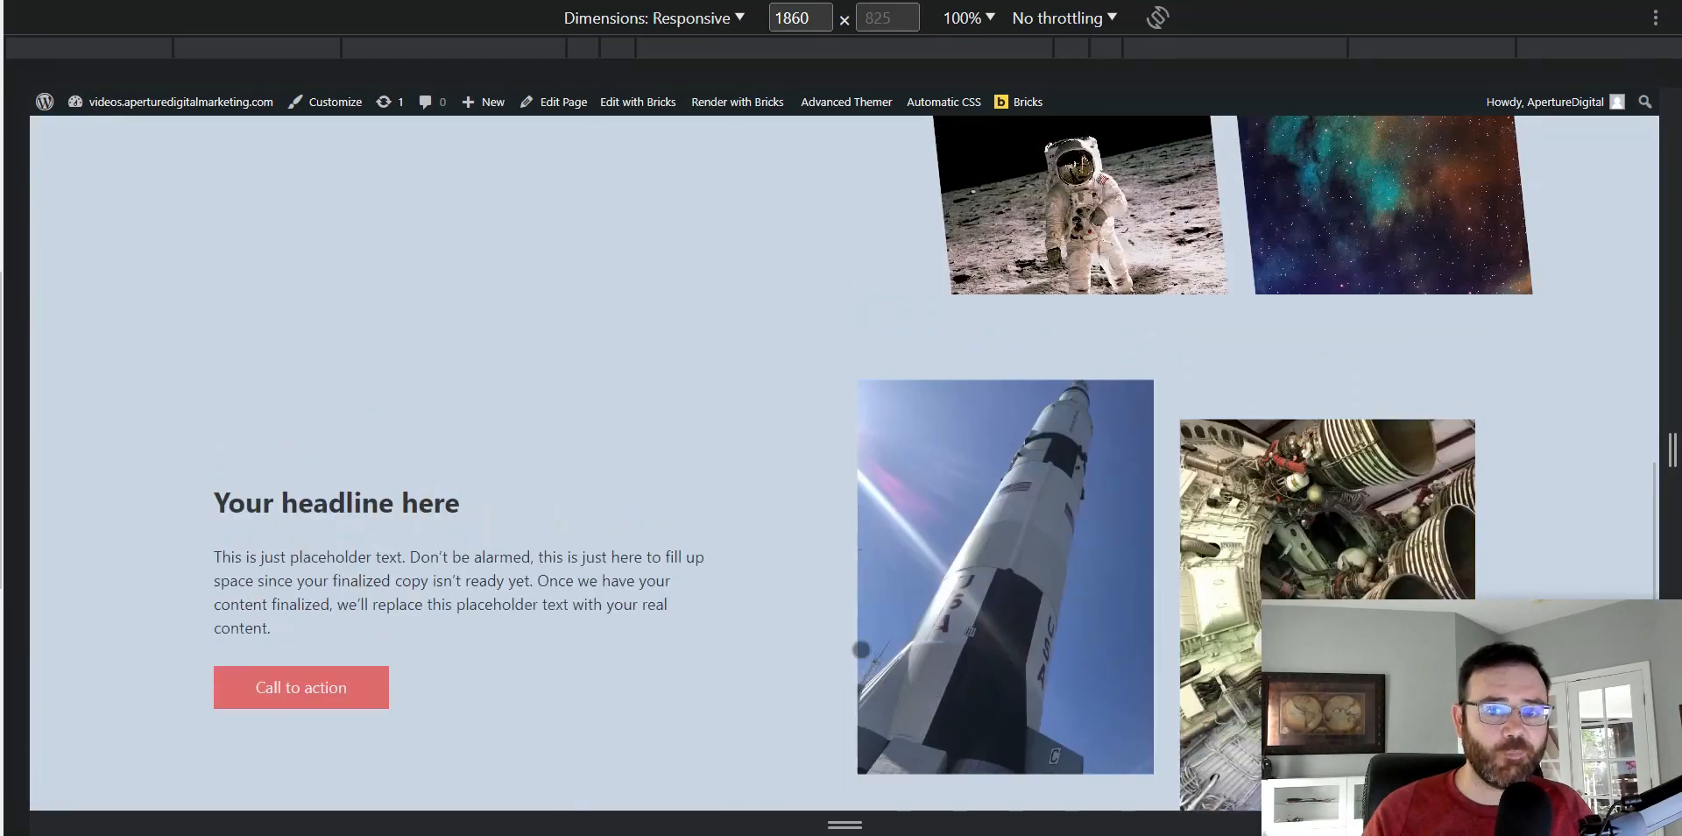
key("alt+Tab")
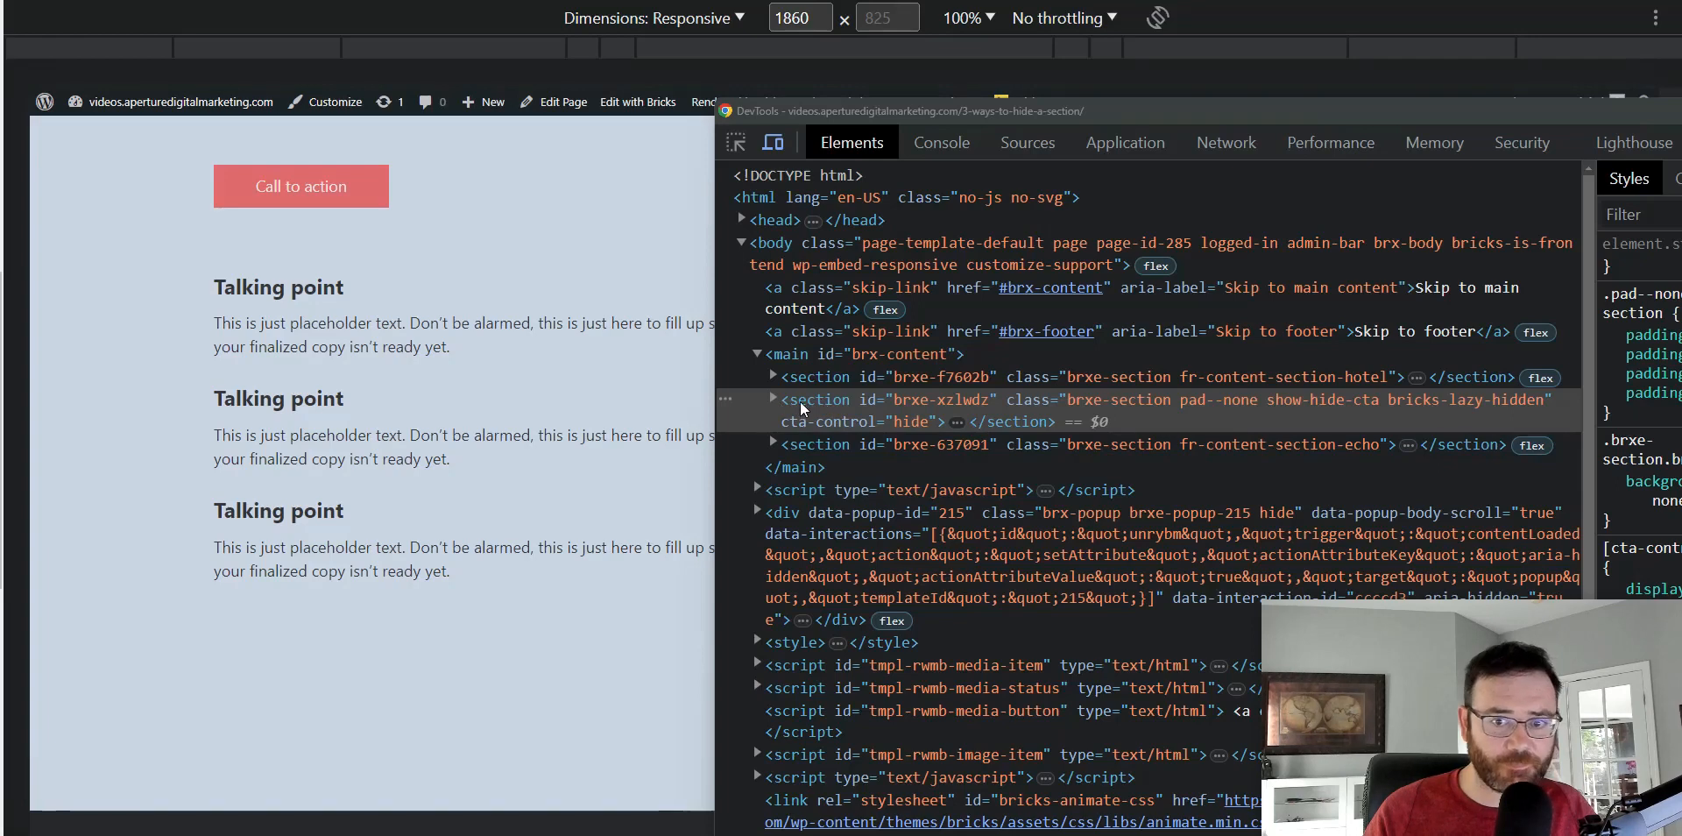
left_click_drag(1130, 118, 1037, 119)
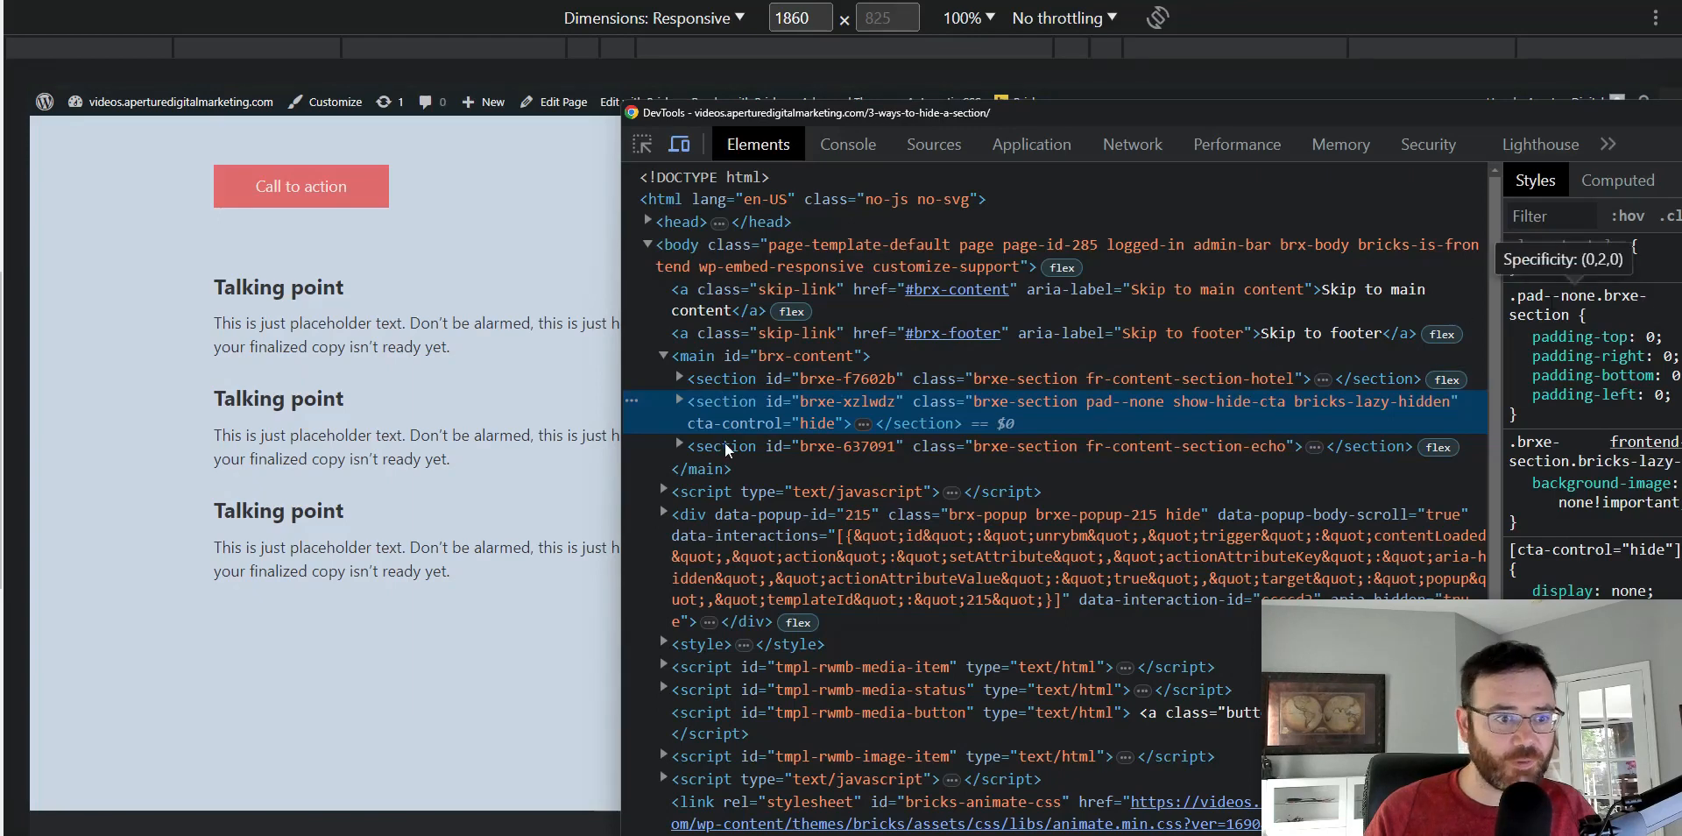
scroll(252, 485, "down", 5)
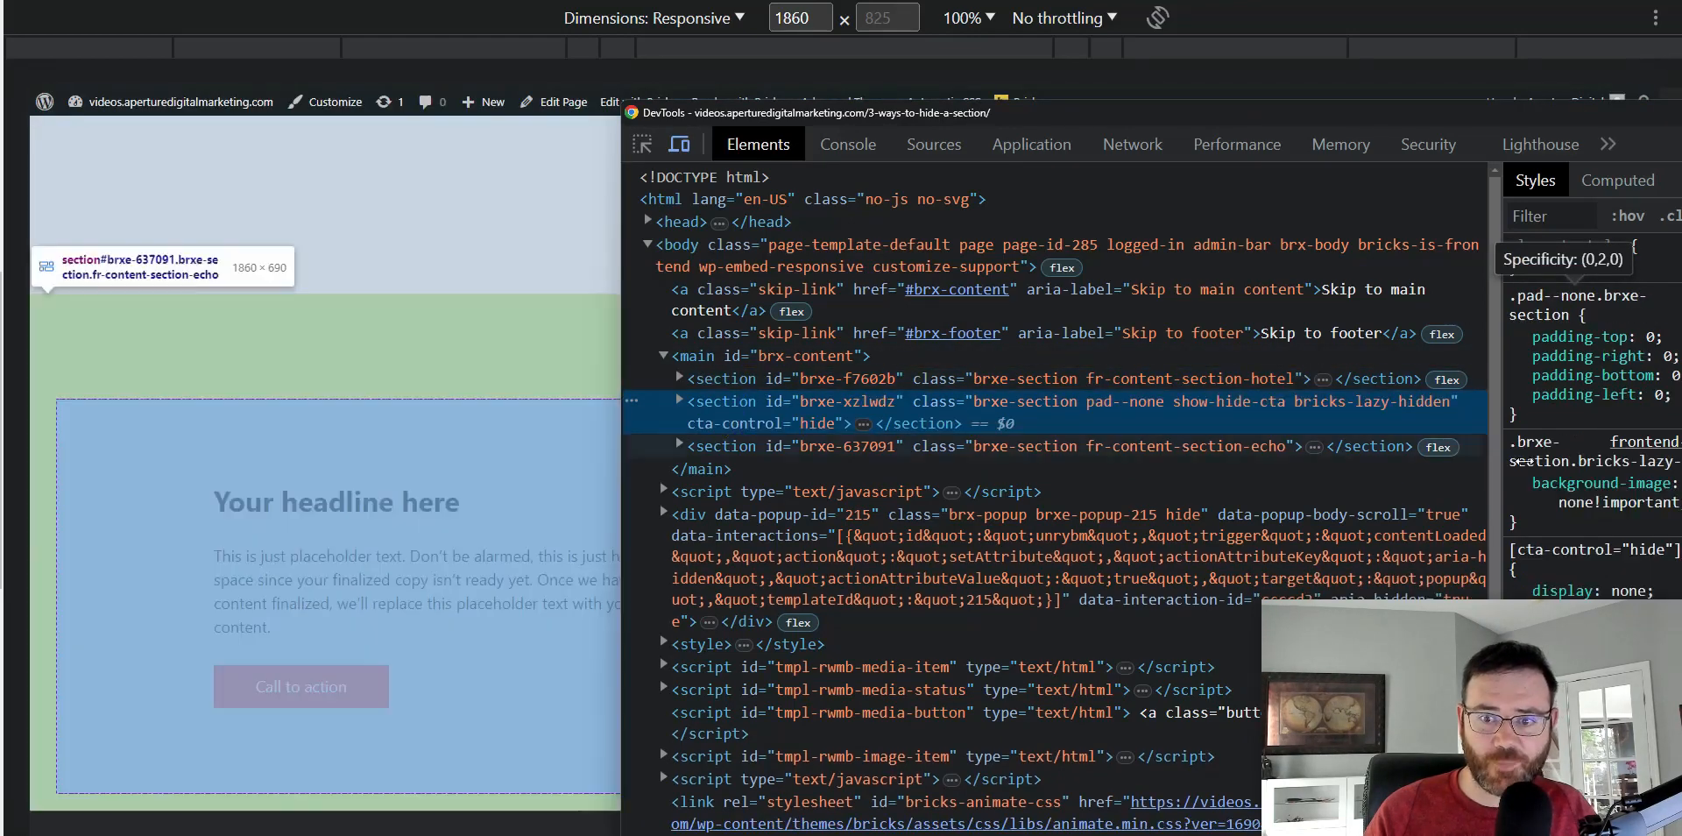
scroll(1524, 484, "down", 3)
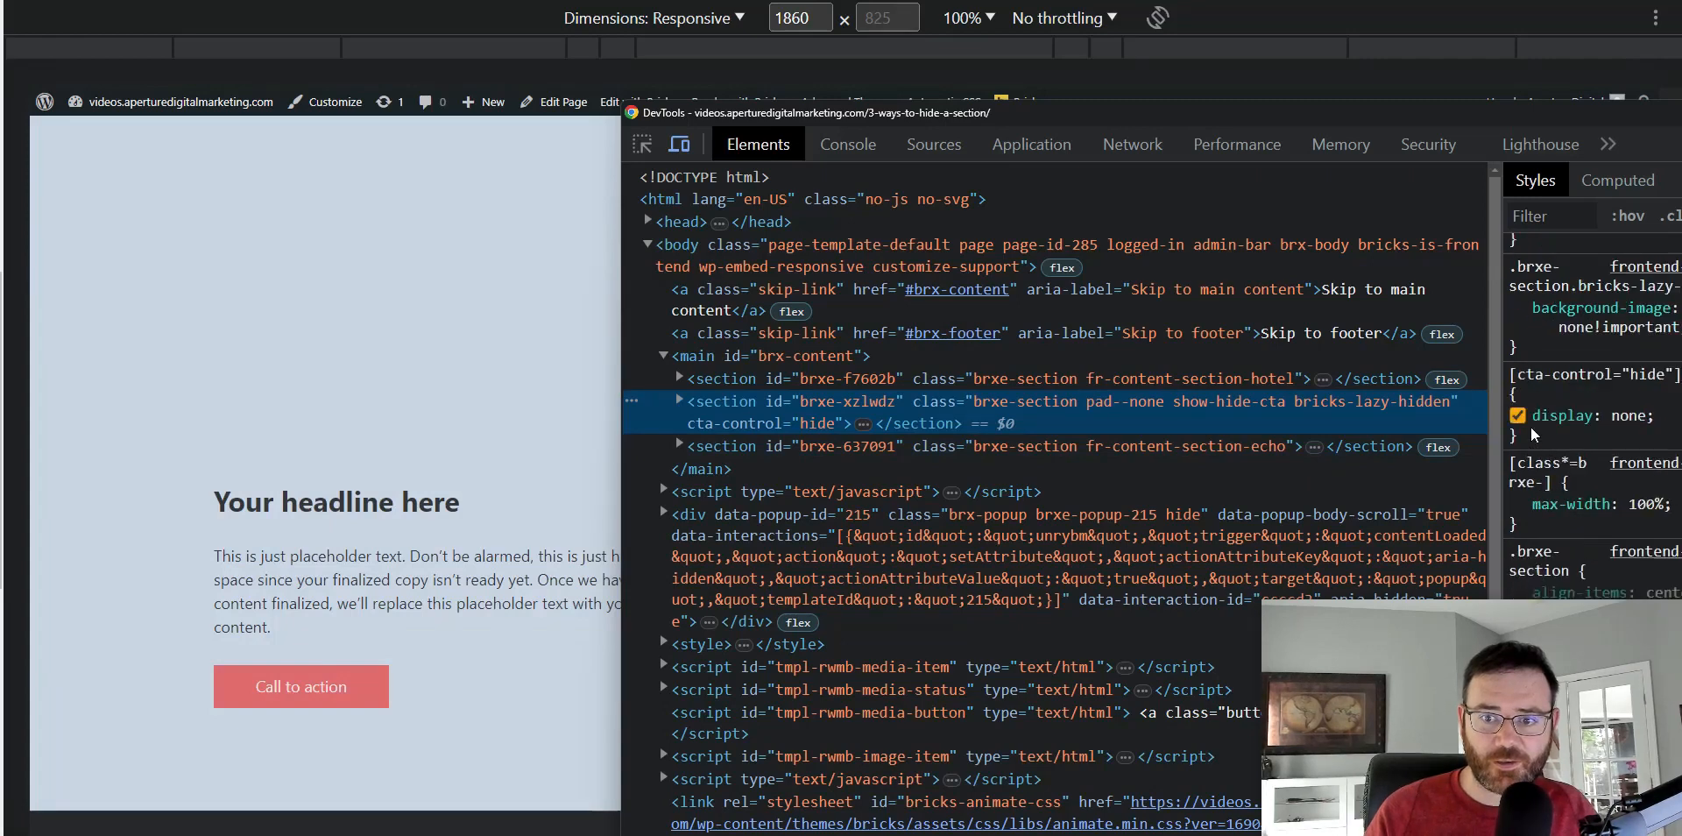
left_click_drag(1588, 122, 1307, 111)
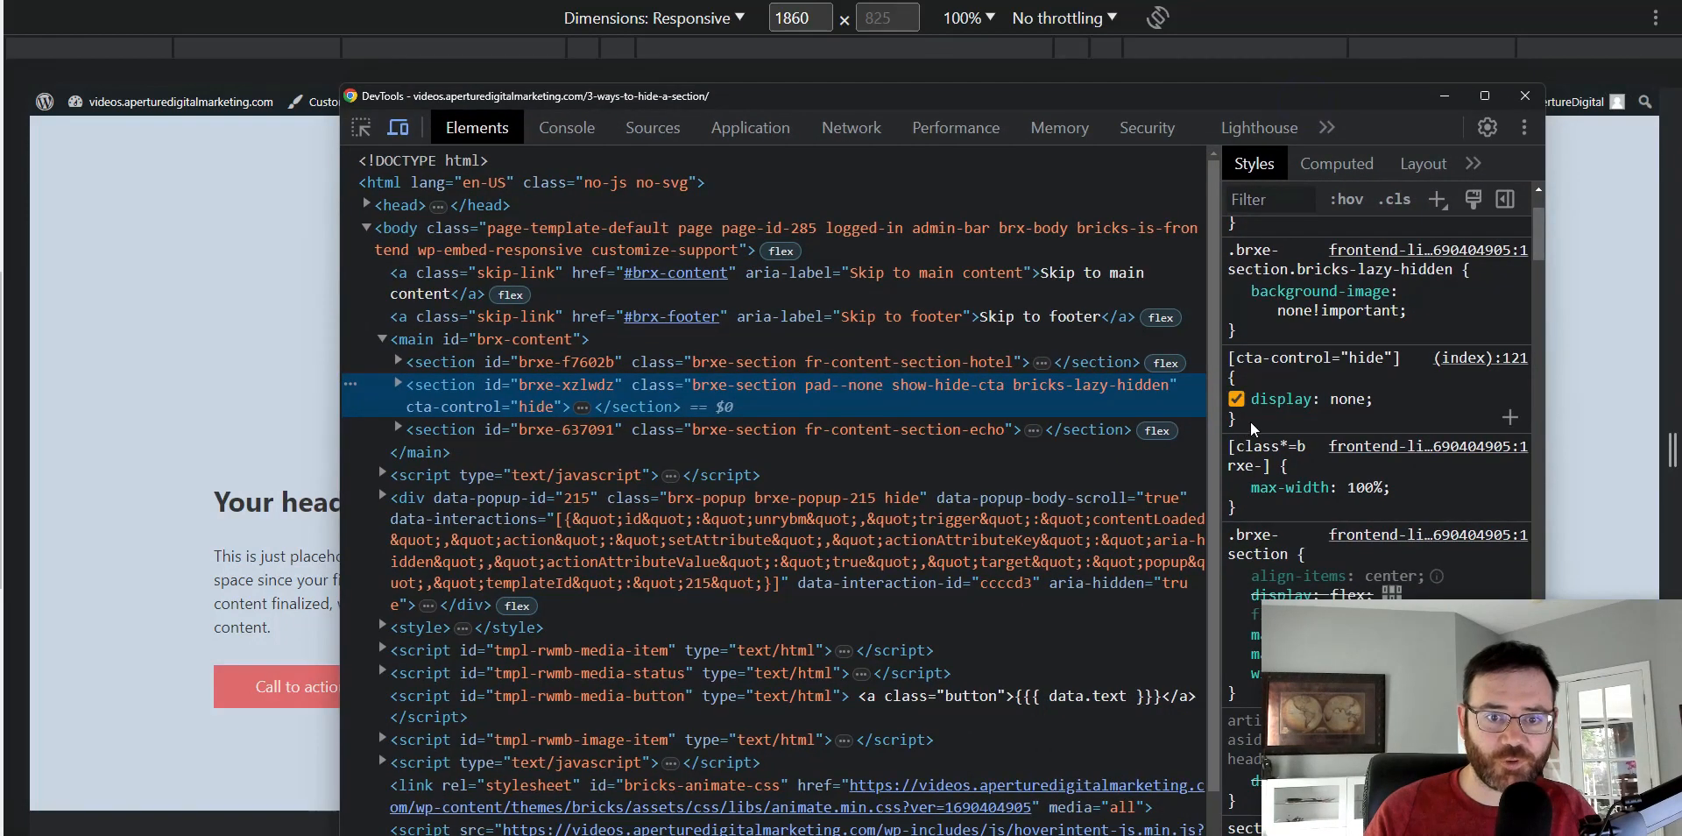
- Disable display: none in the [cta-control="hide"] rule, examine its selector and the other section styles, and re-enable the declaration
left_click(1236, 398)
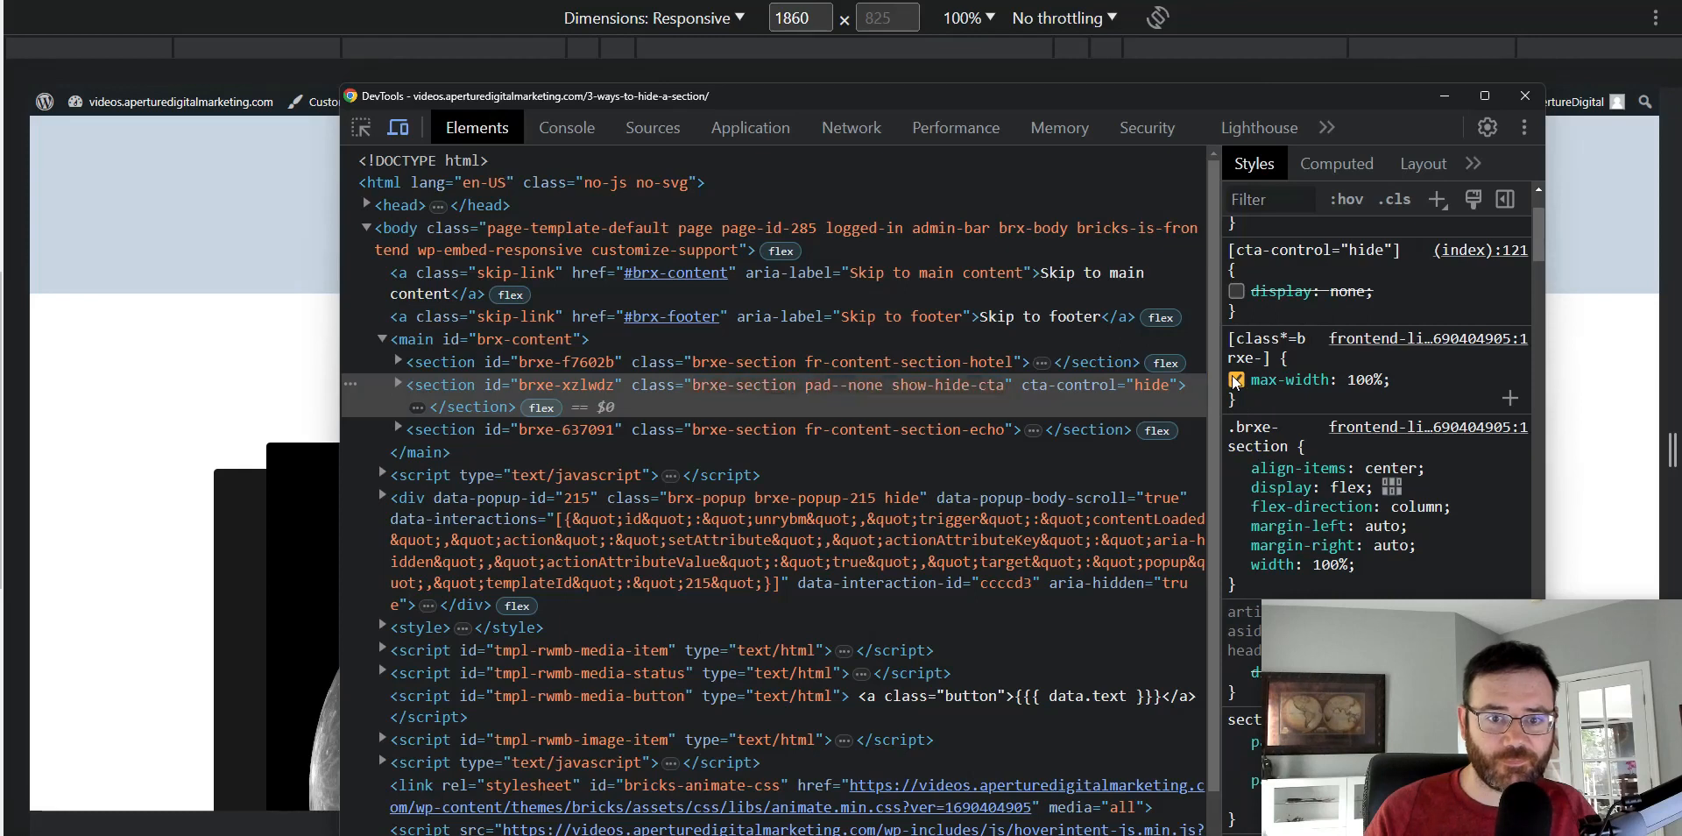
scroll(1239, 430, "down", 2)
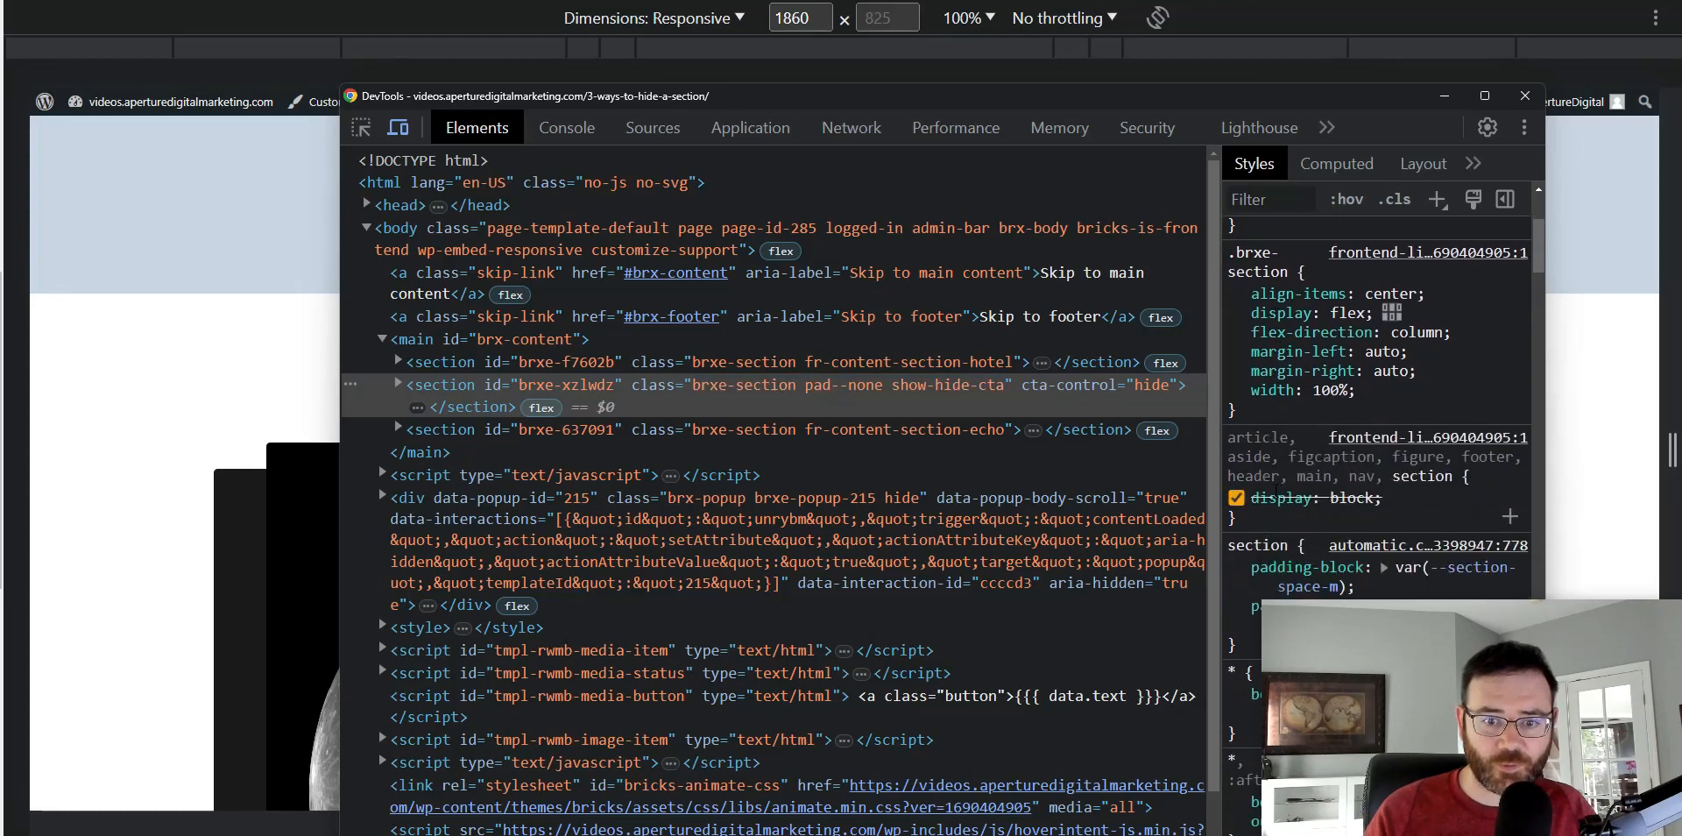
scroll(1238, 508, "up", 3)
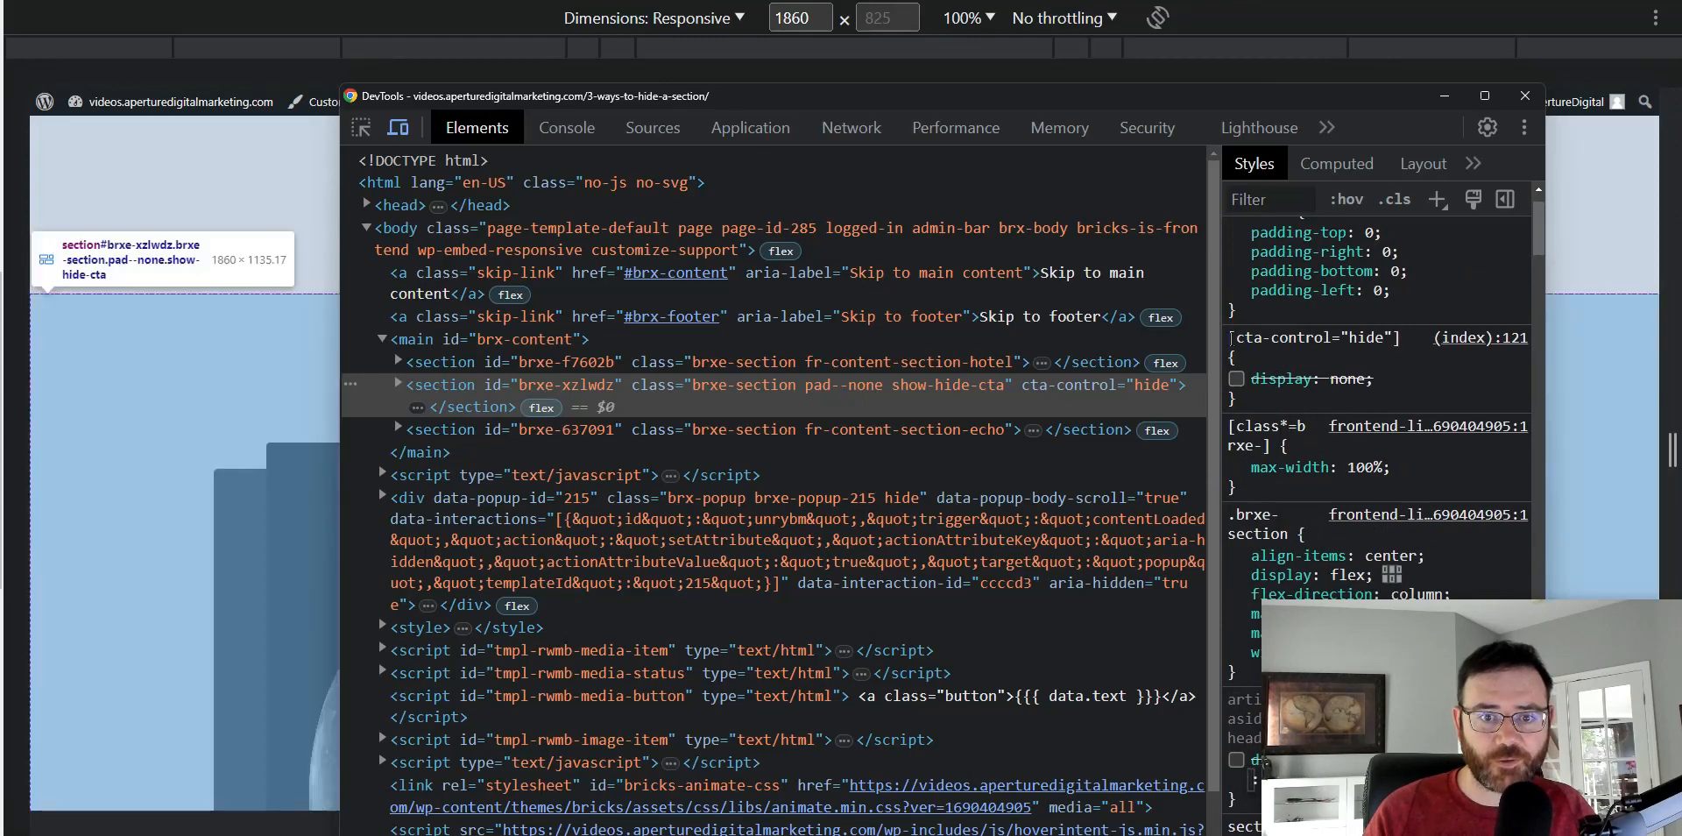
left_click_drag(1228, 337, 1400, 339)
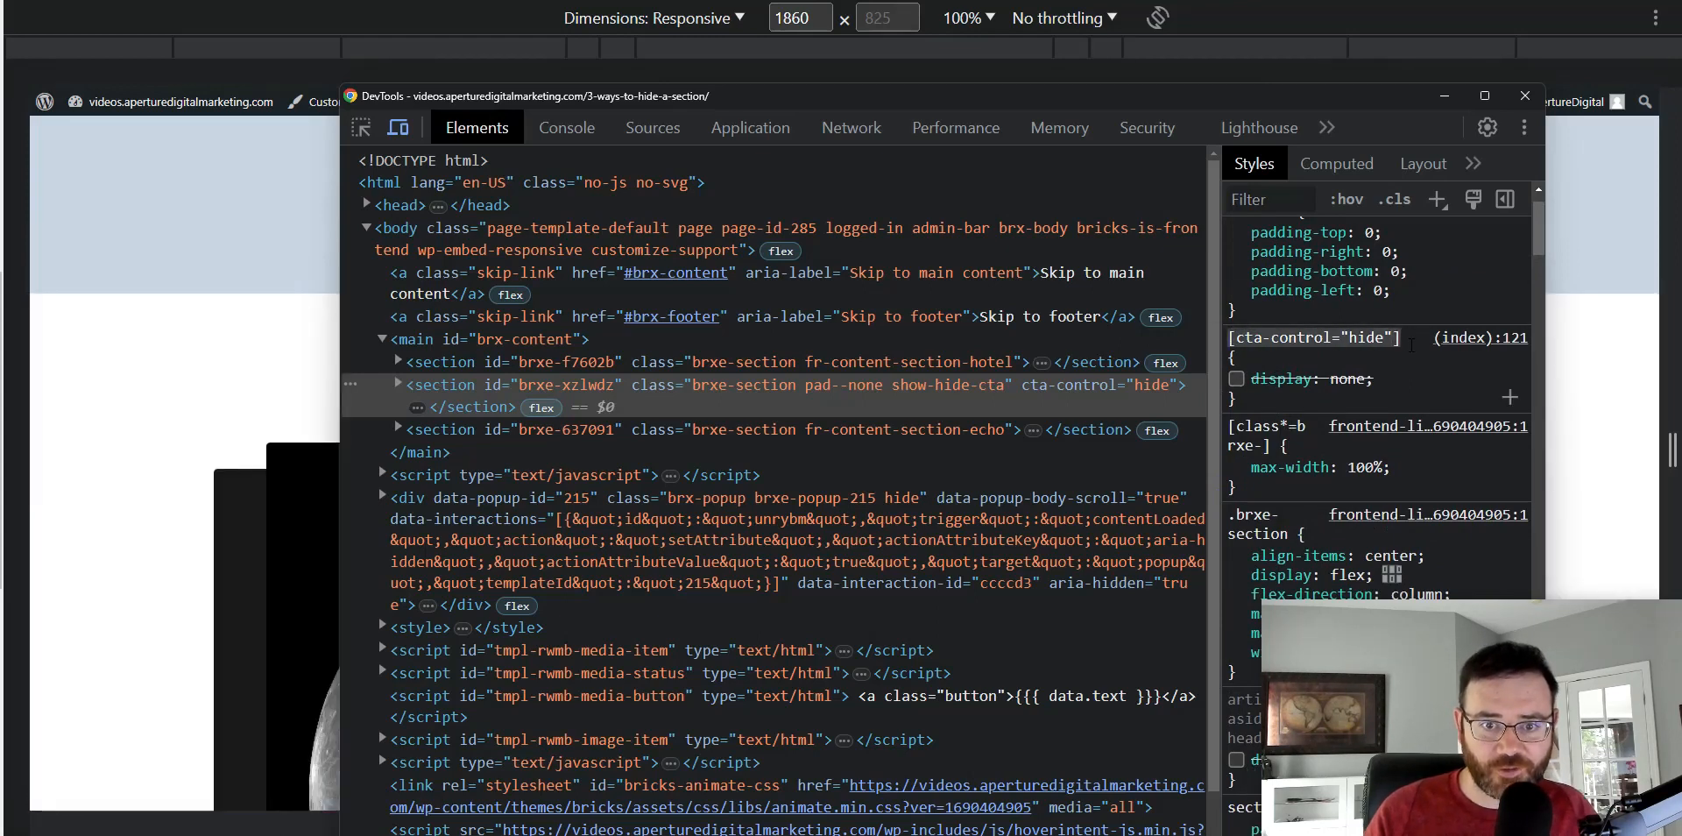
left_click(1235, 379)
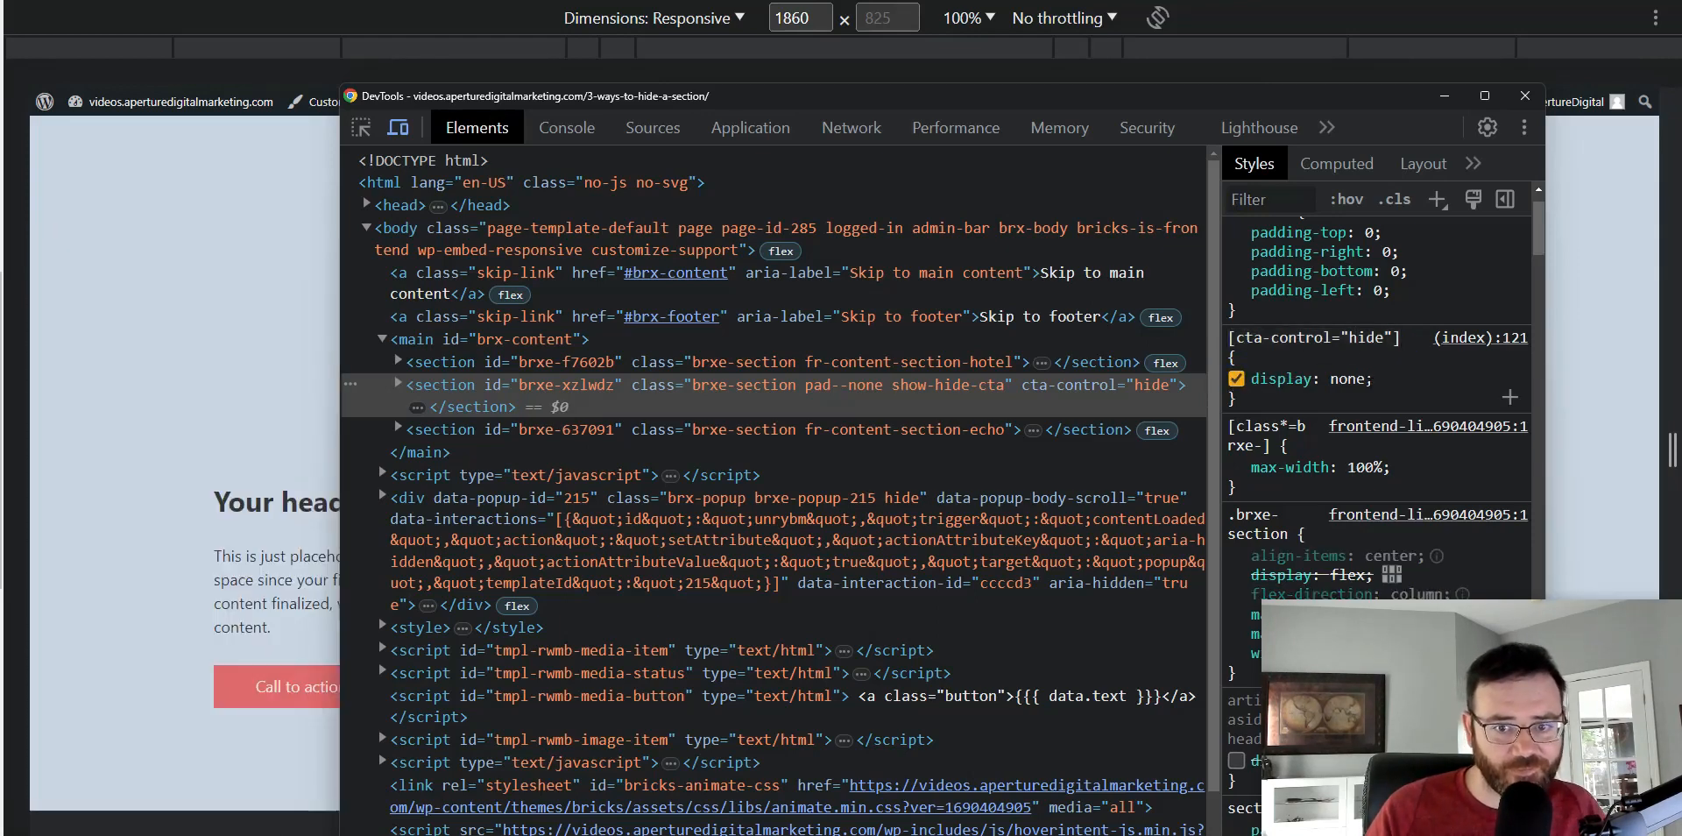
- Disable display: none in the [cta-control="hide"] rule, add font-size: xxx-large, and check the CTA section on the page
left_click(1381, 387)
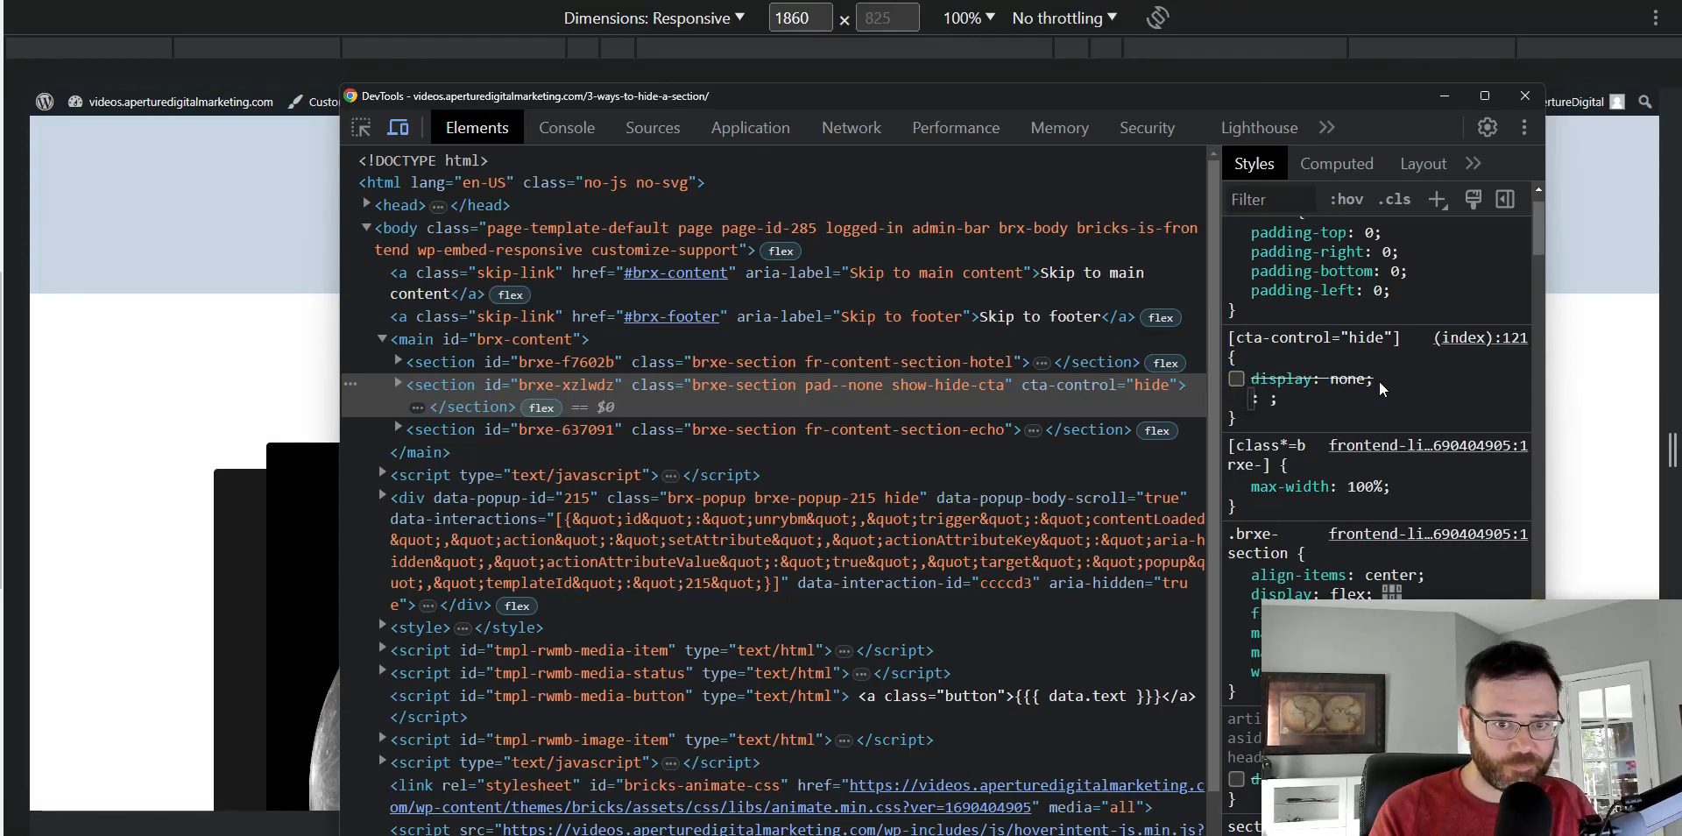
type("font-size")
key("Tab")
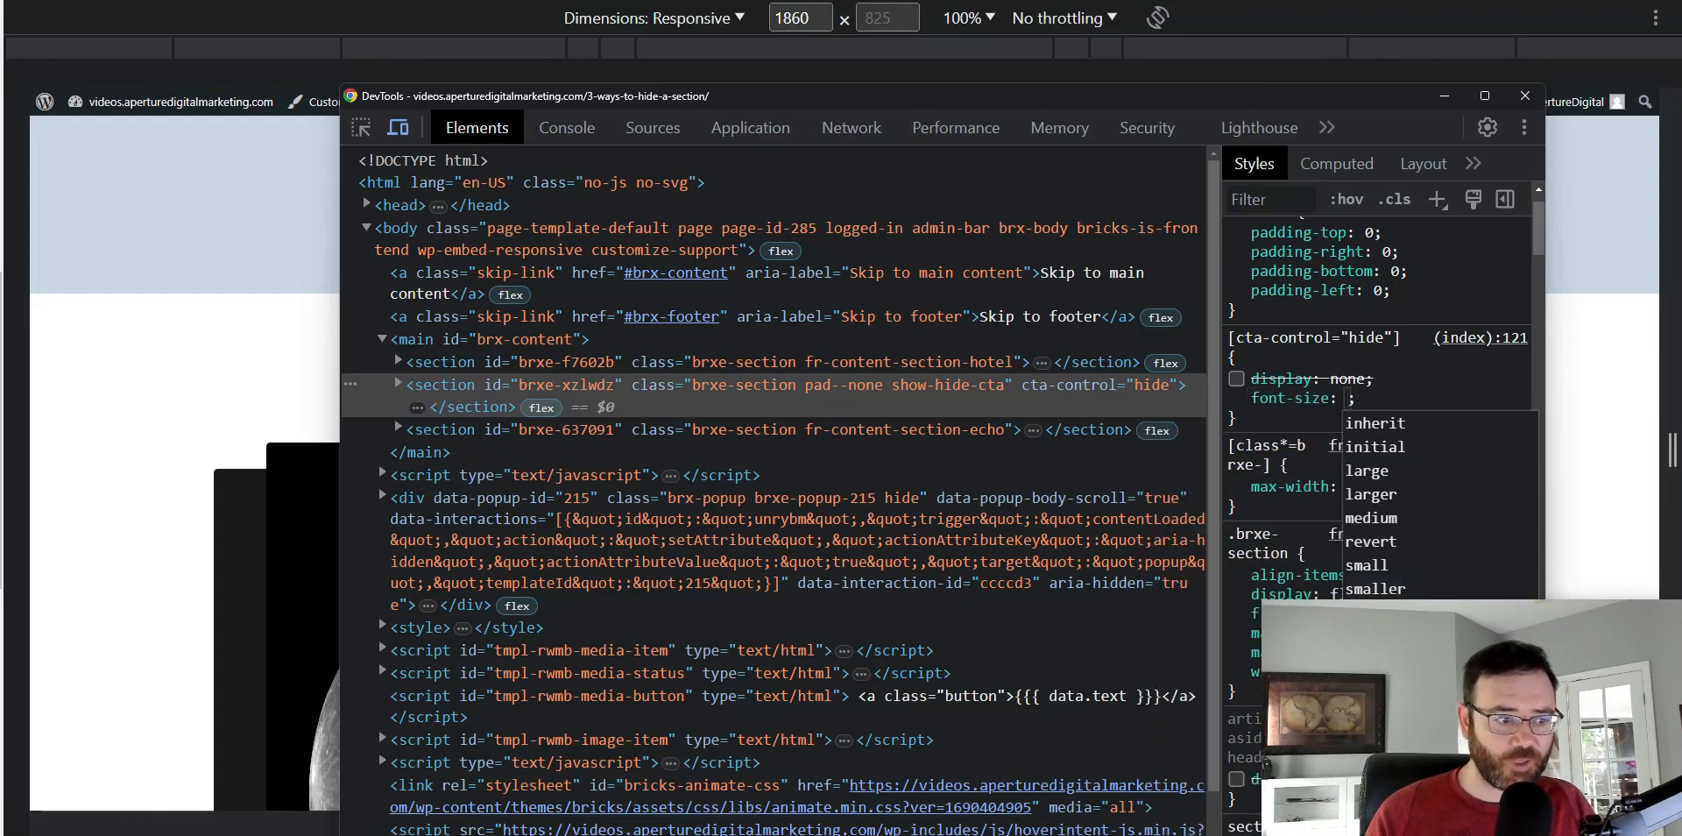
key("Escape")
left_click_drag(960, 97, 1681, 131)
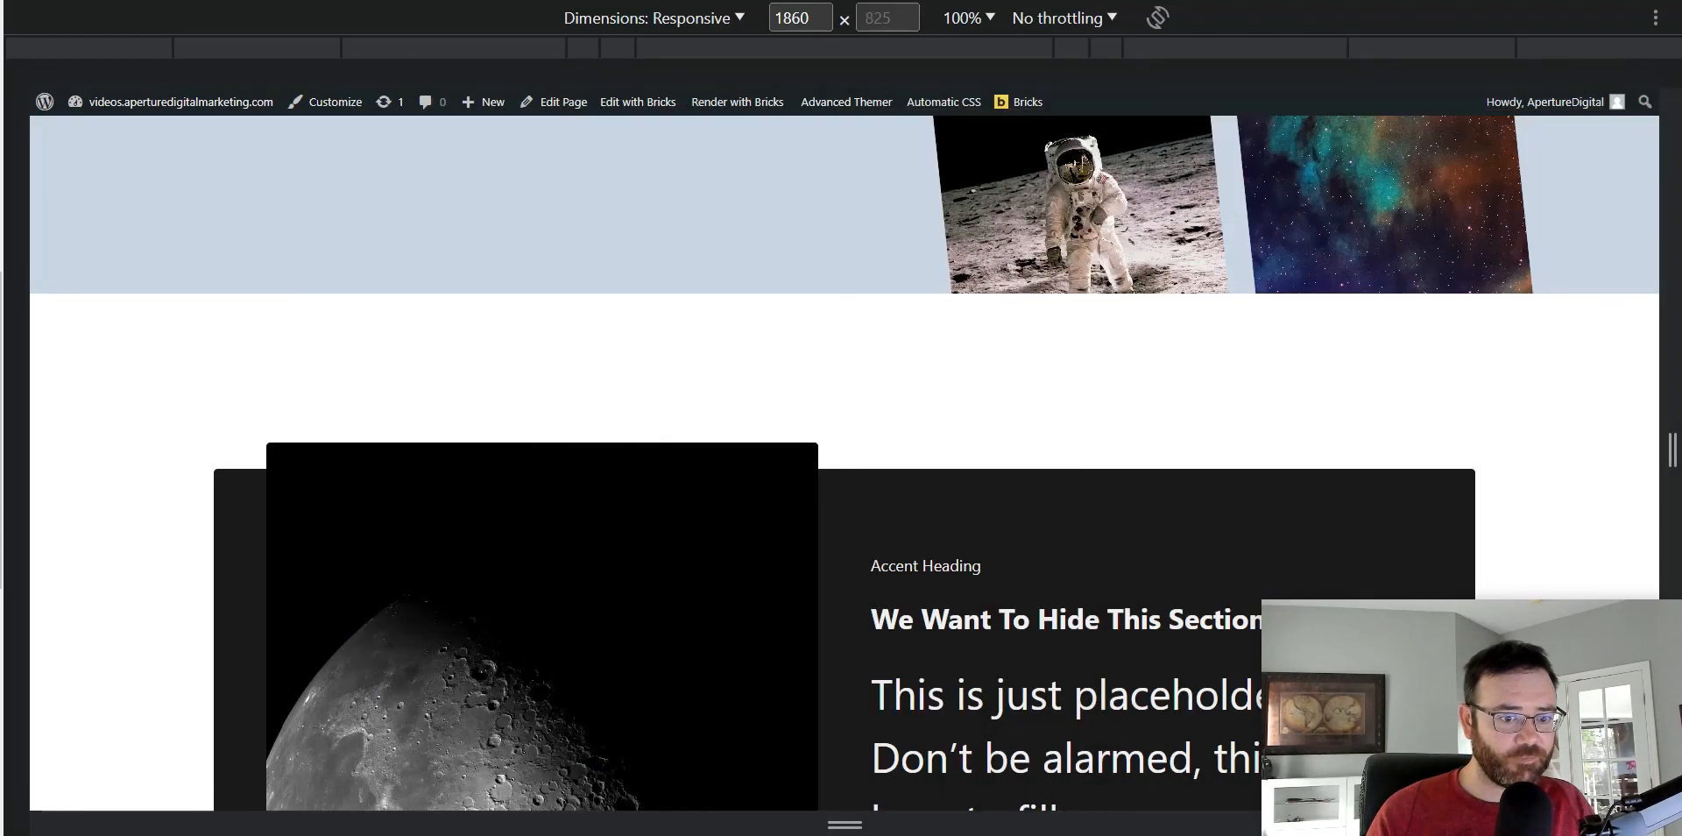
scroll(1088, 561, "down", 5)
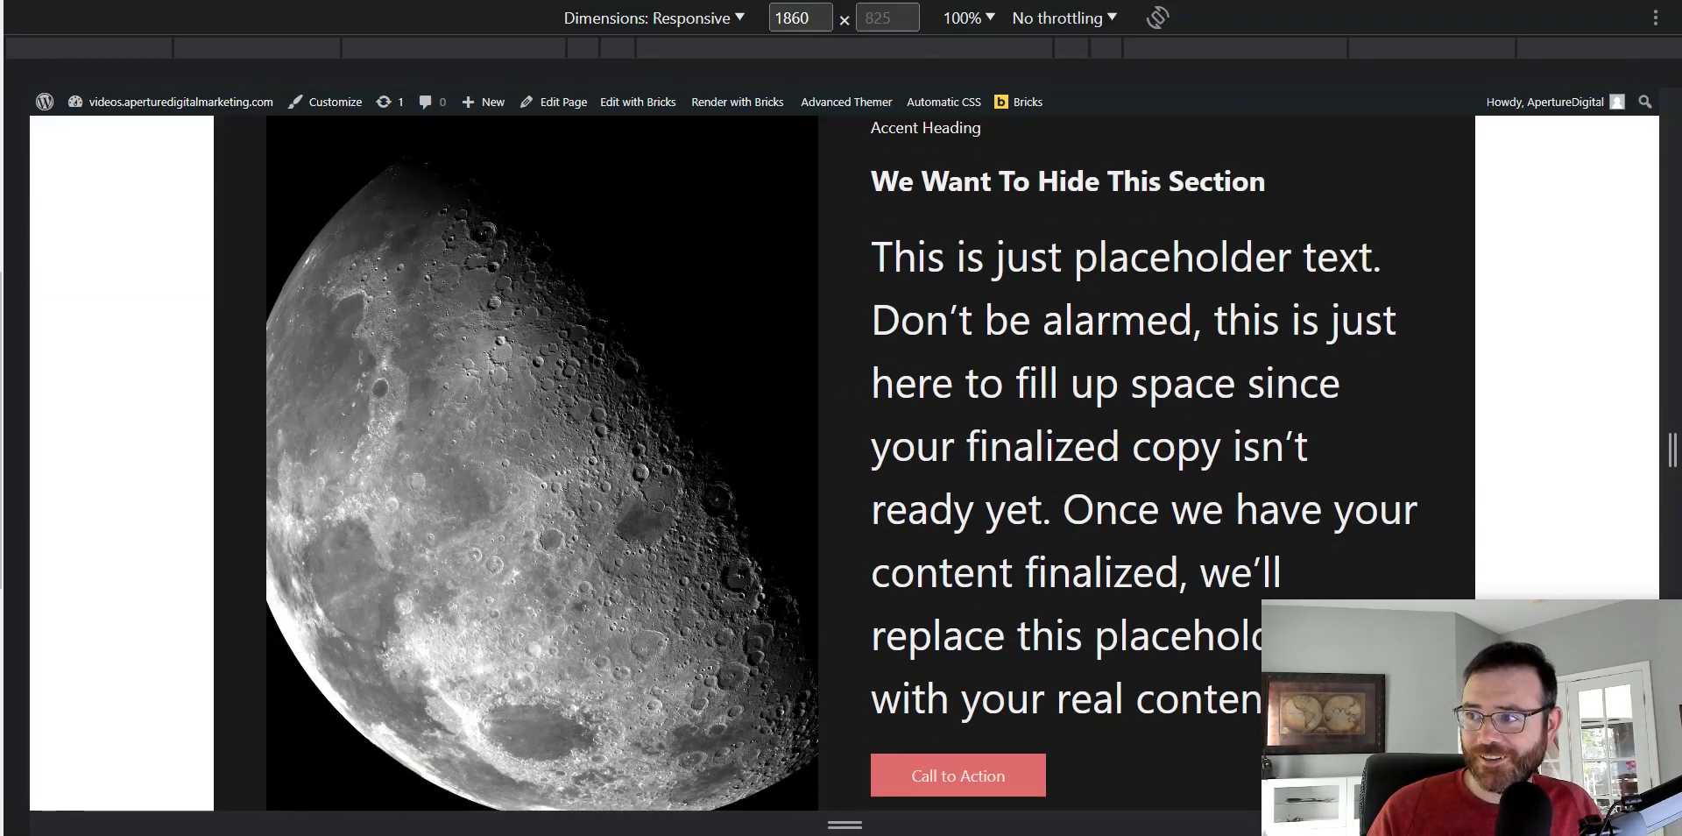
- Toggle the font-size: xxx-large declaration in the [cta-control="hide"] rule, leave it disabled, and move DevTools off the page
left_click_drag(1681, 32, 147, 32)
scroll(331, 406, "down", 2)
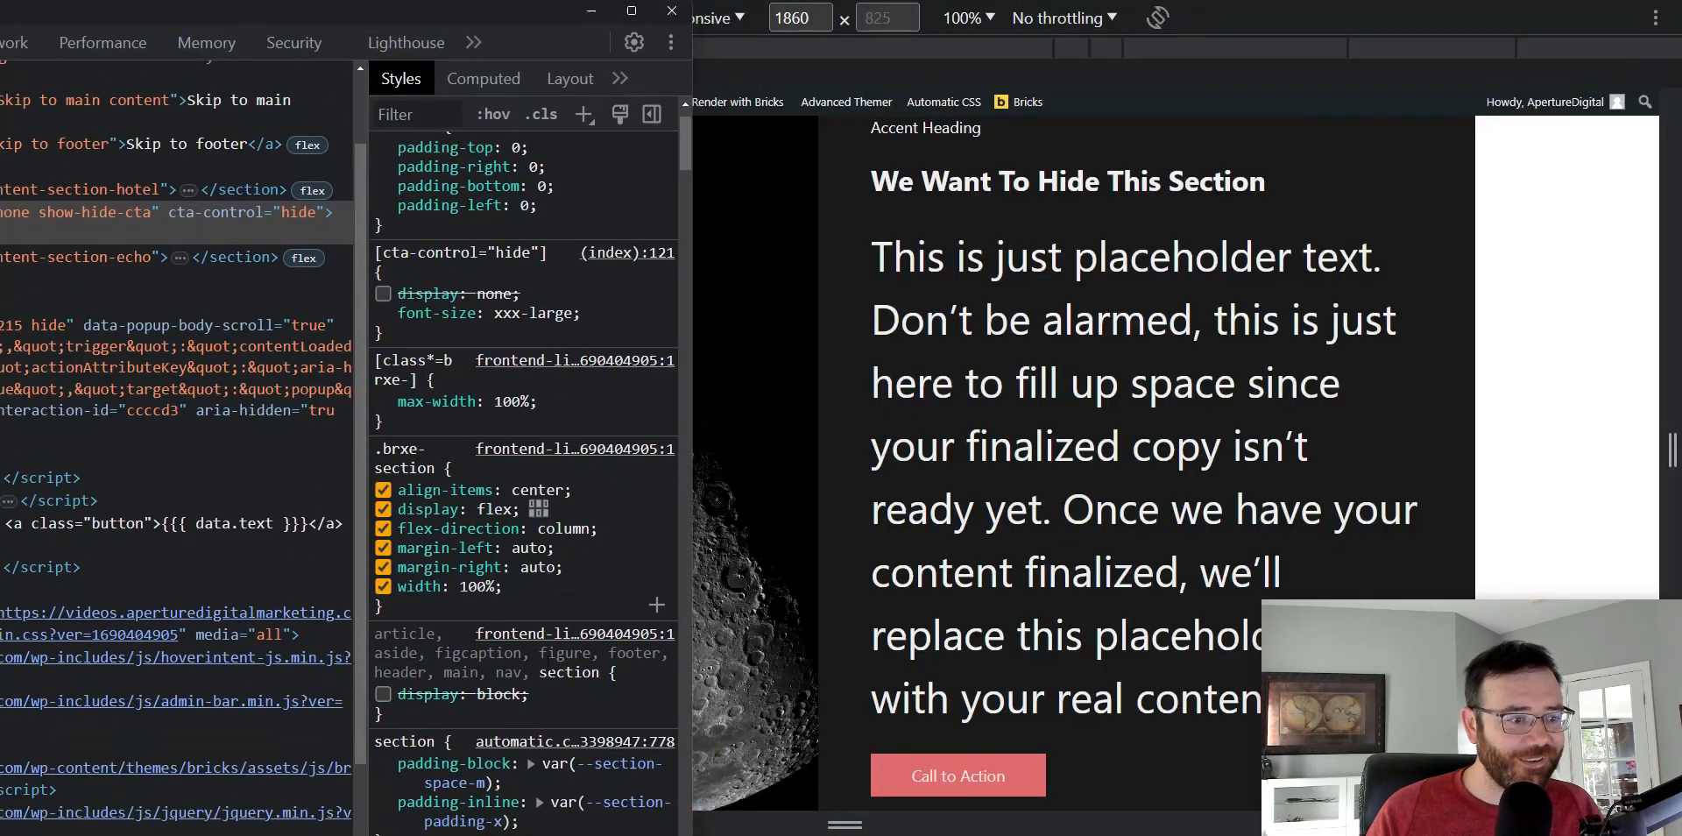
scroll(525, 613, "down", 5)
scroll(523, 438, "up", 5)
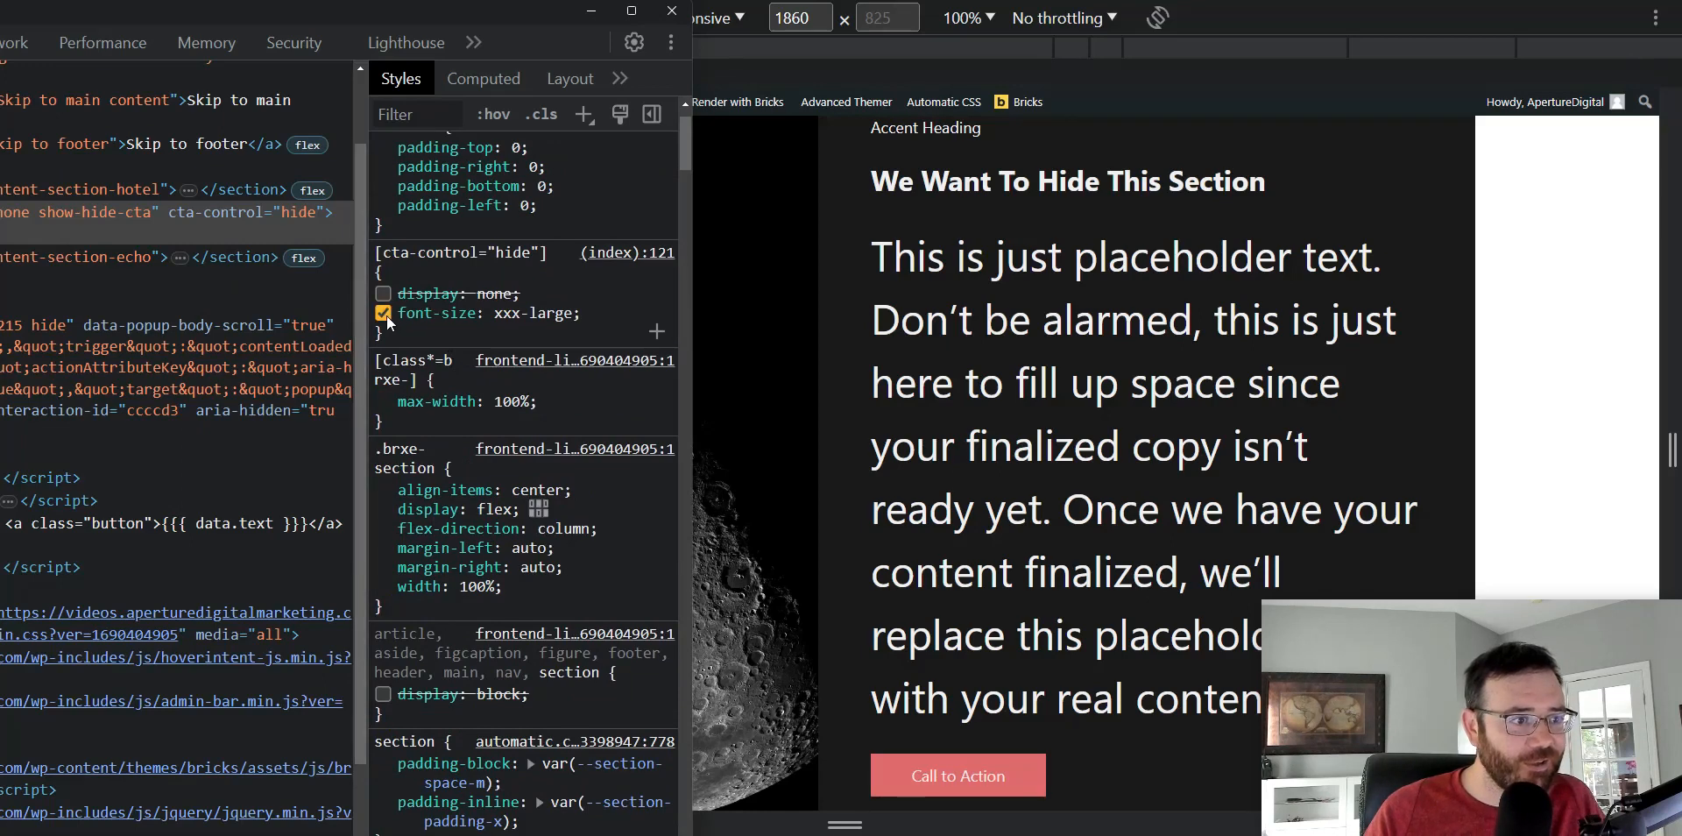
left_click(383, 313)
left_click(383, 313)
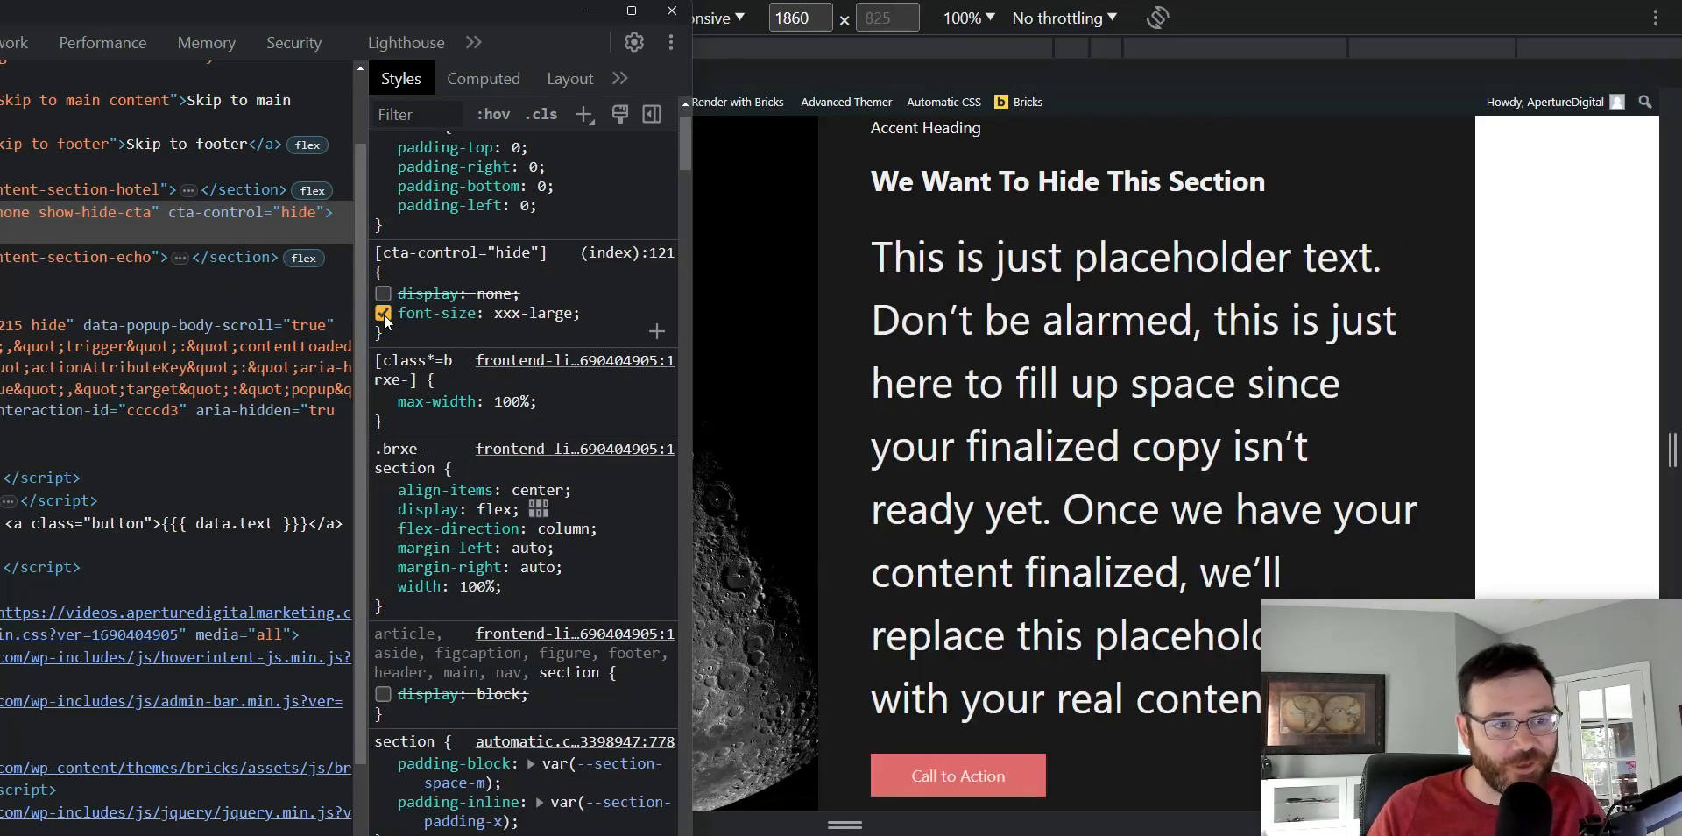
left_click(382, 312)
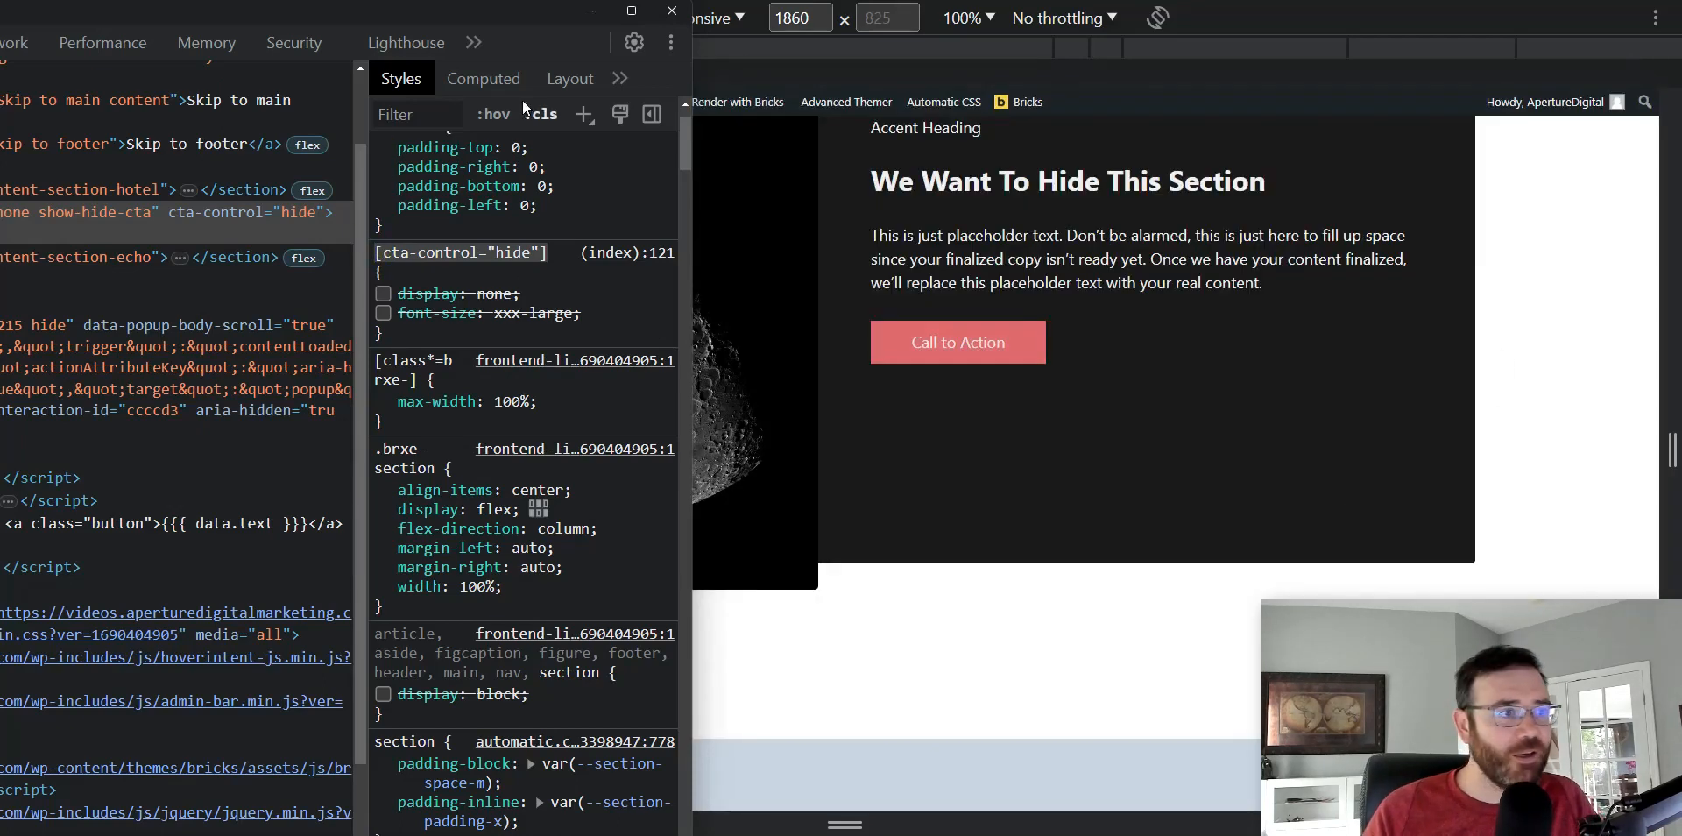
left_click_drag(484, 14, 0, 26)
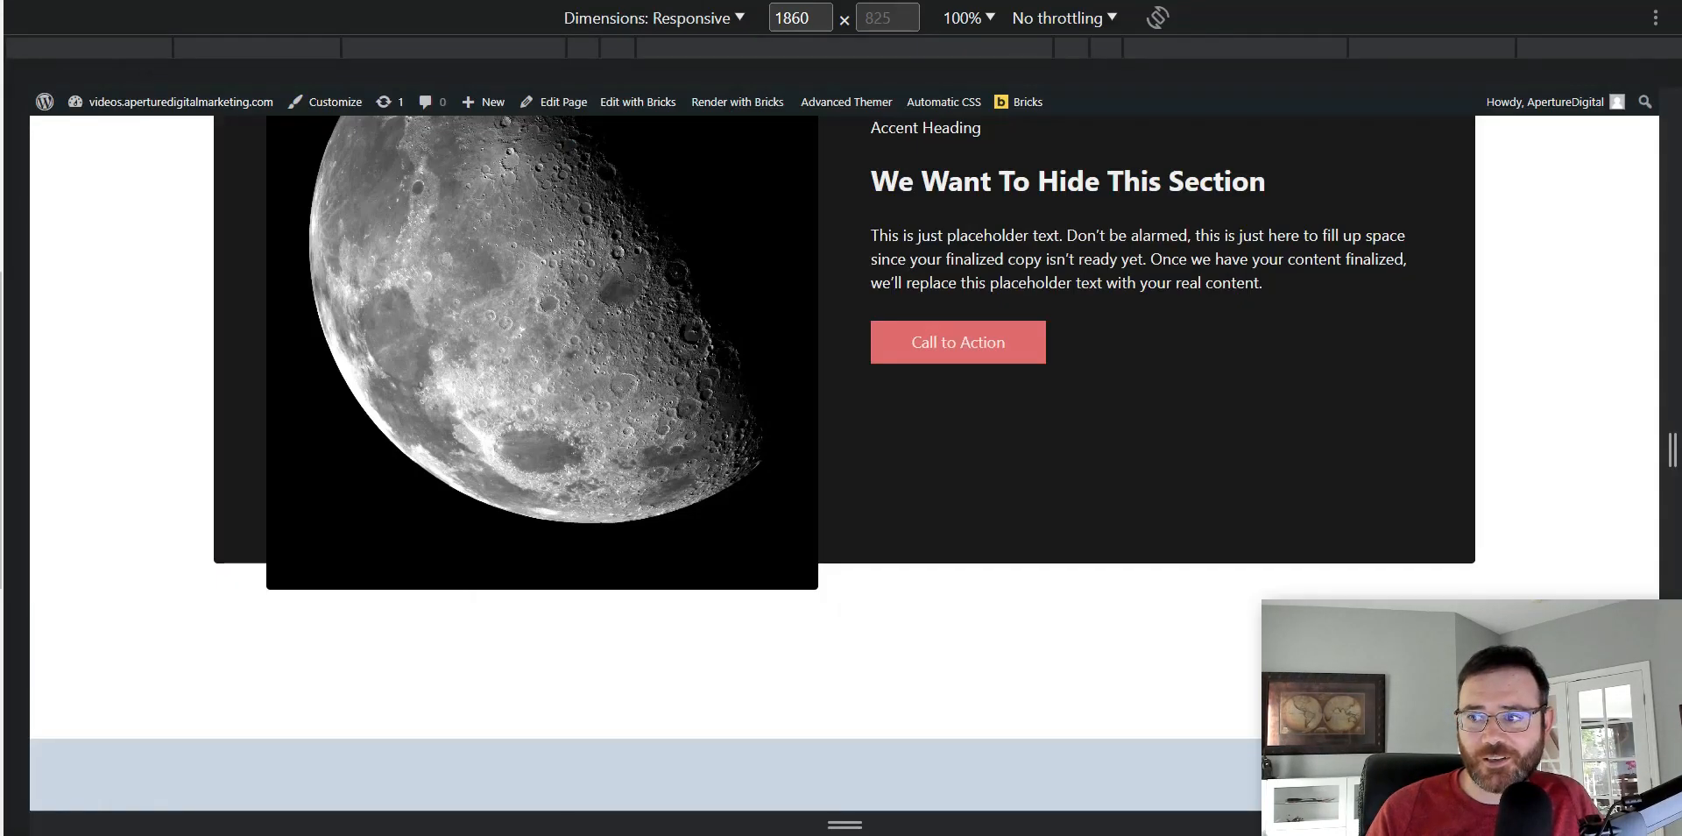
- Look over the CTA section and the content section below it on the live page
scroll(1239, 318, "up", 3)
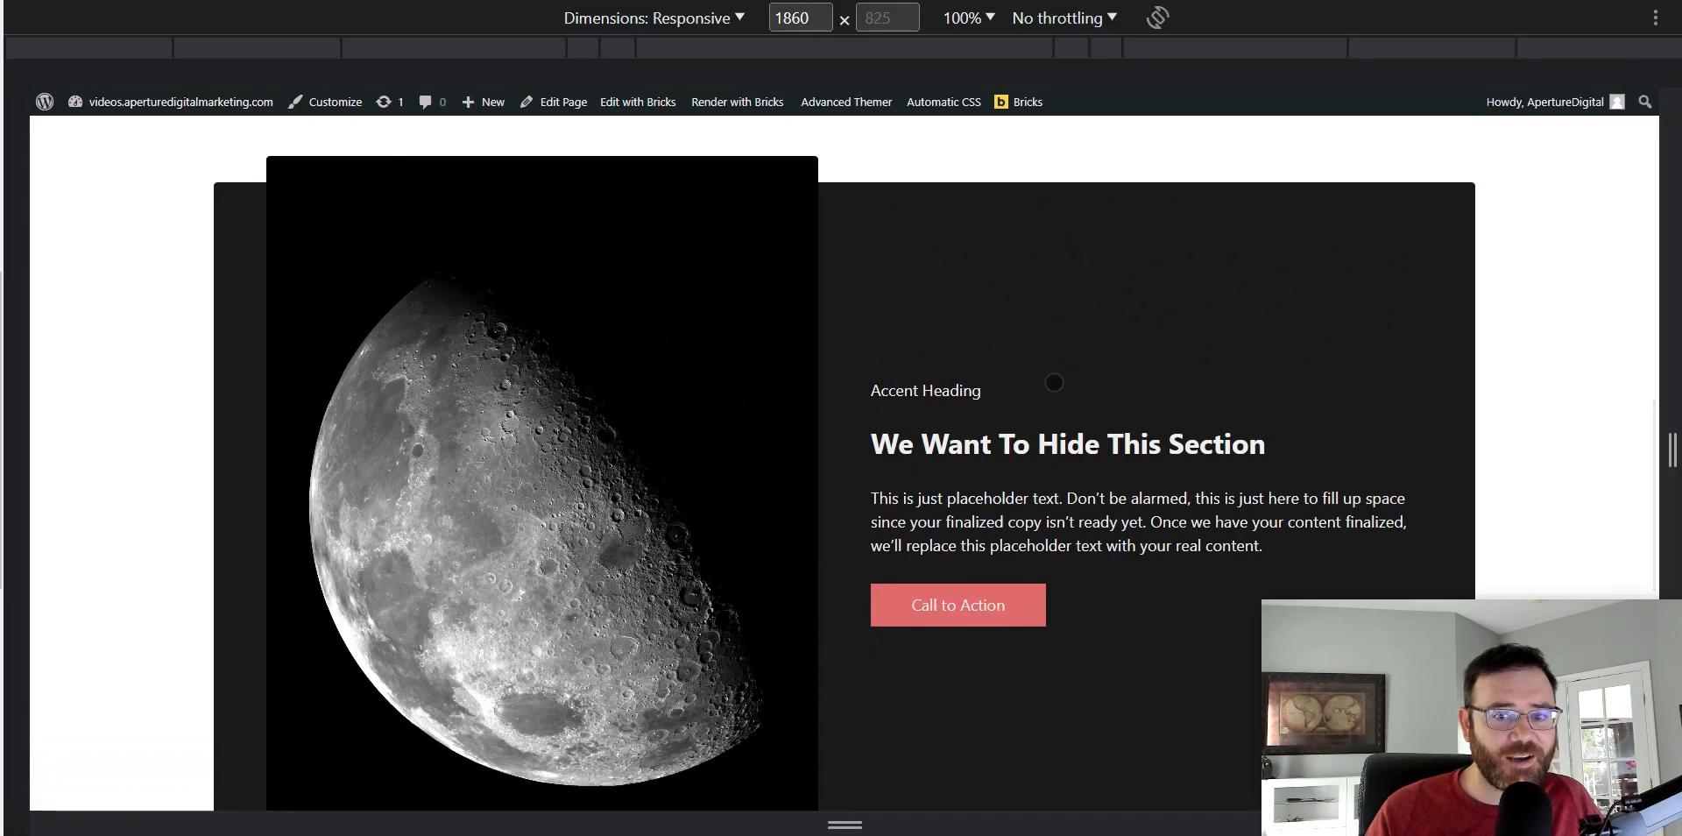
scroll(1054, 382, "down", 1)
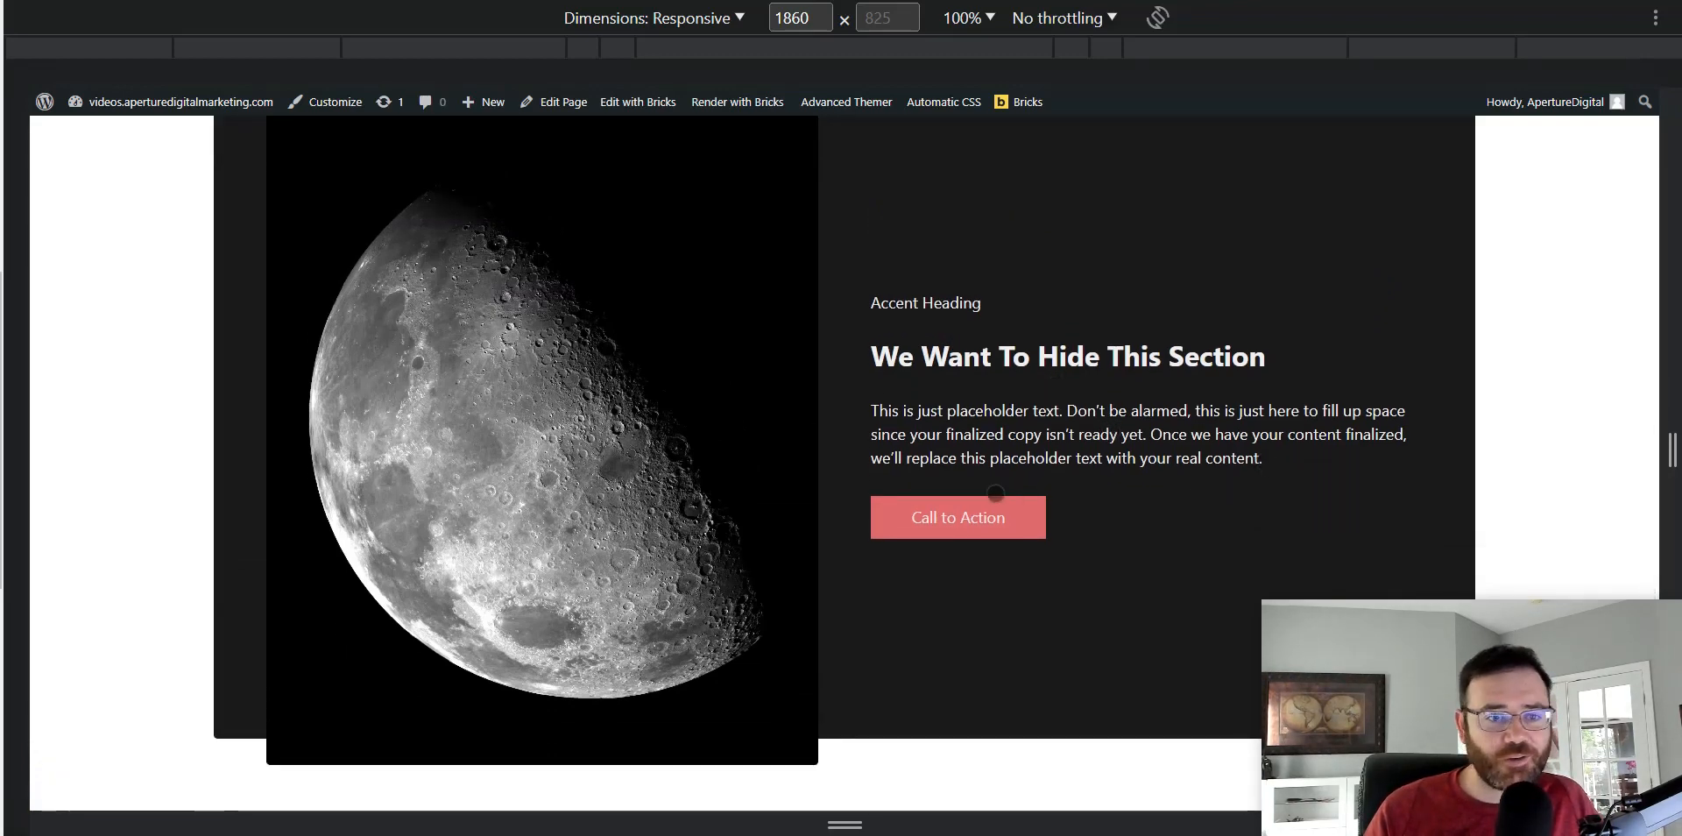
scroll(995, 494, "down", 10)
scroll(1017, 522, "up", 4)
scroll(1018, 521, "down", 12)
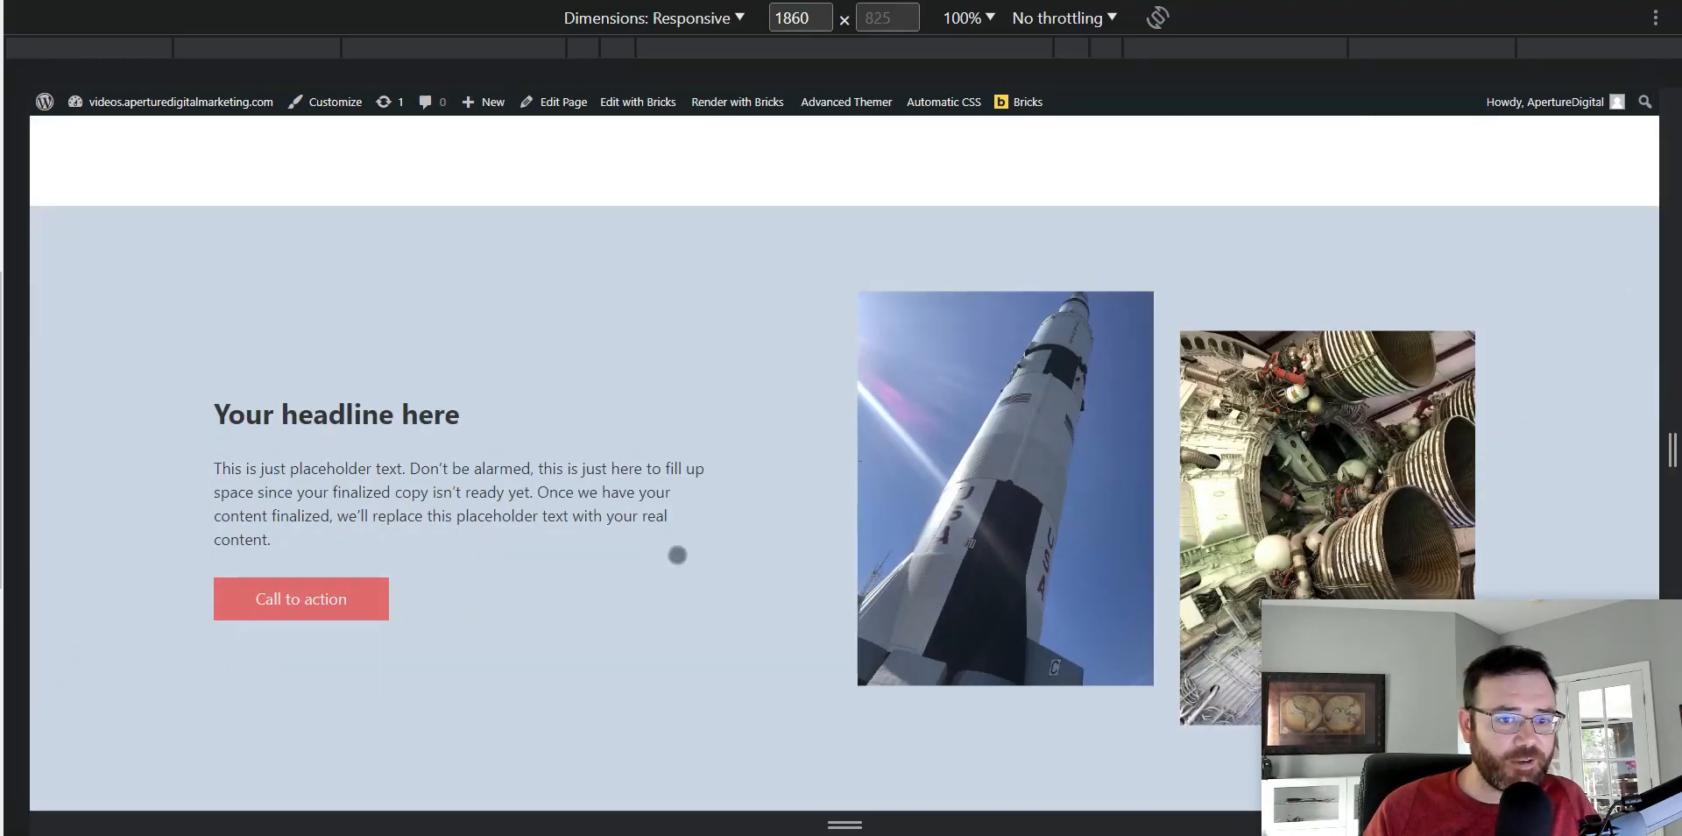
scroll(688, 629, "up", 5)
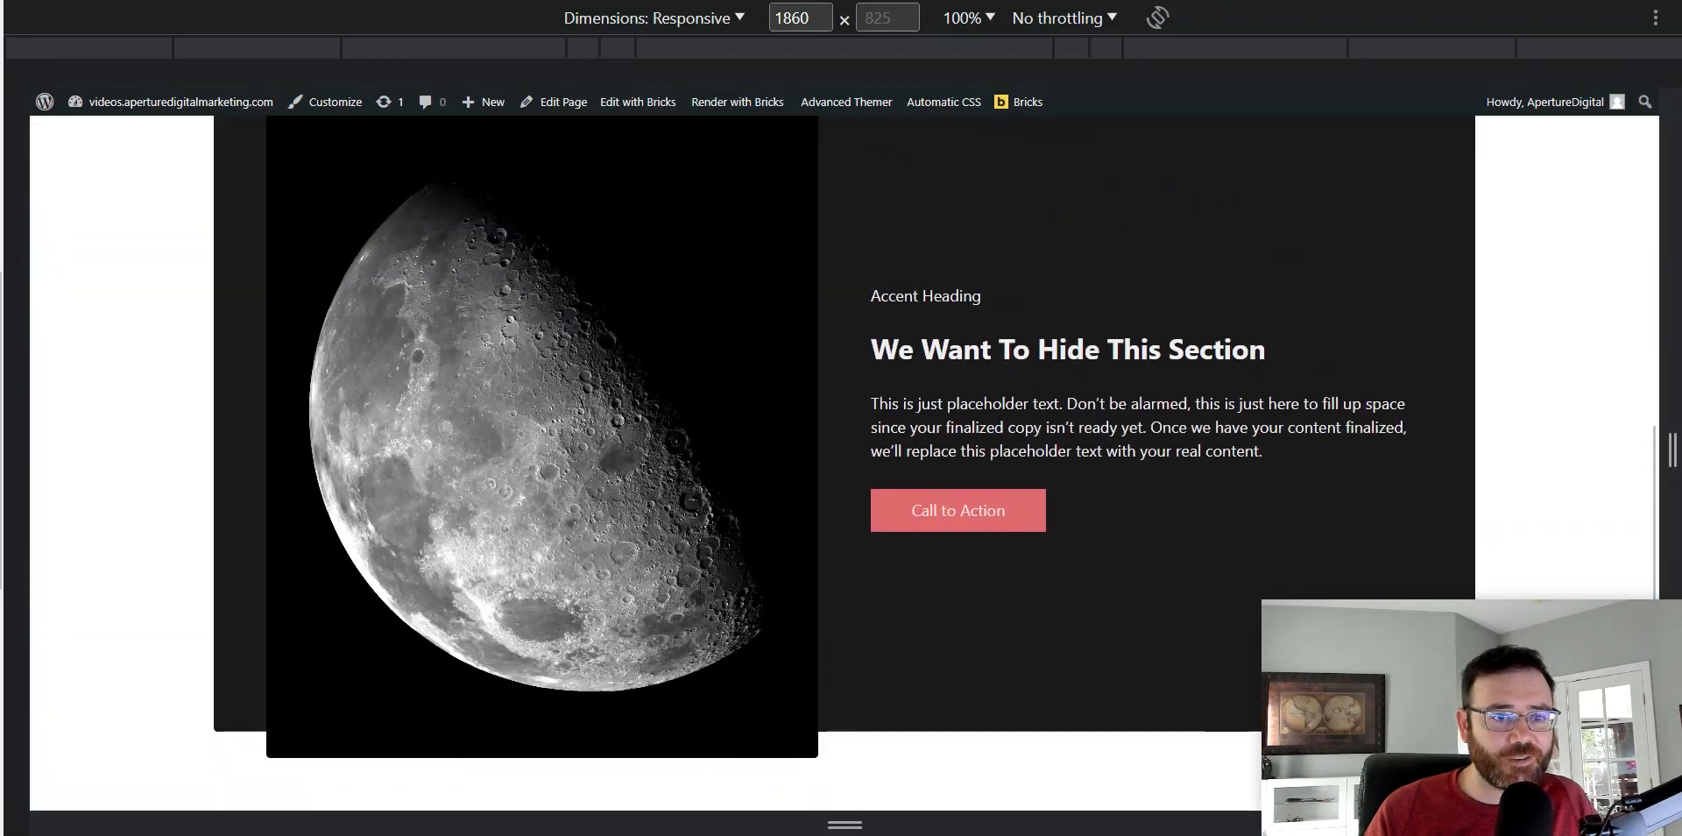
scroll(1296, 492, "down", 1)
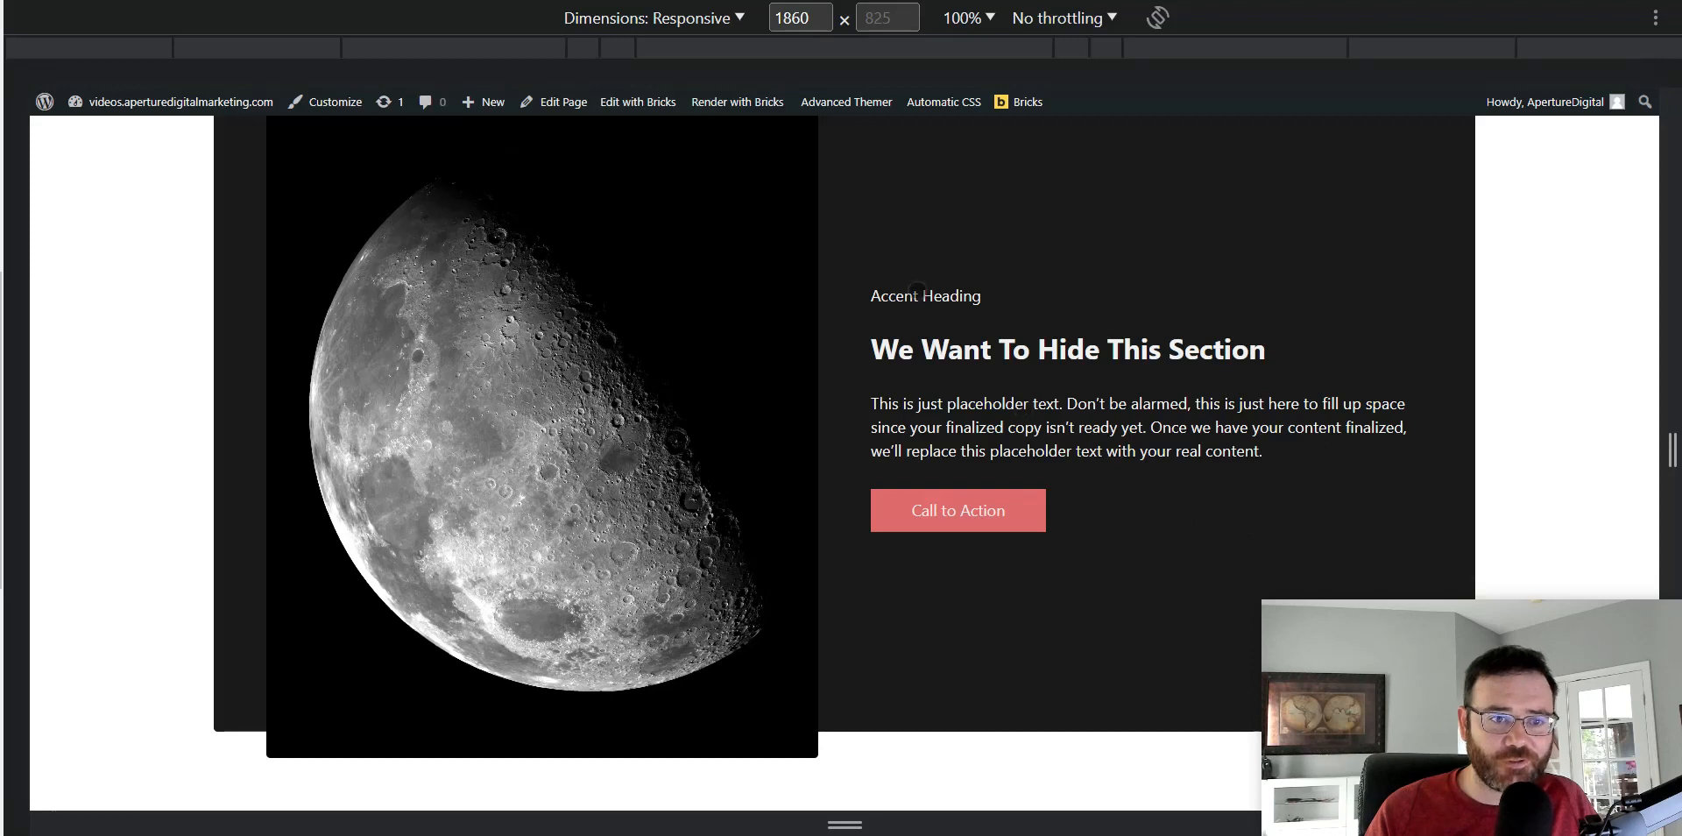
scroll(770, 363, "up", 1)
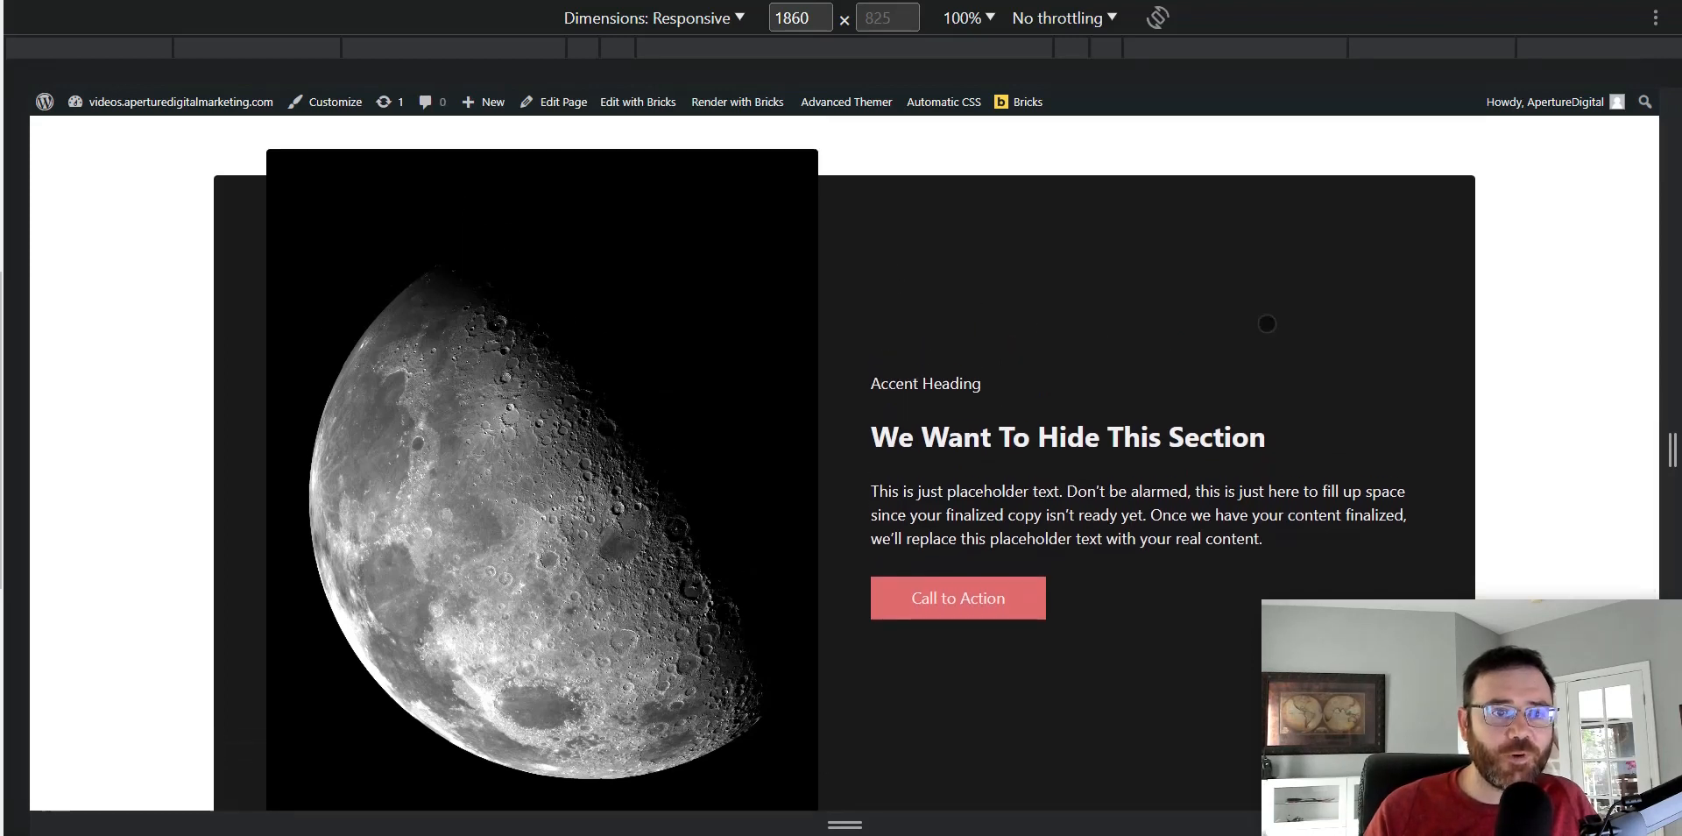